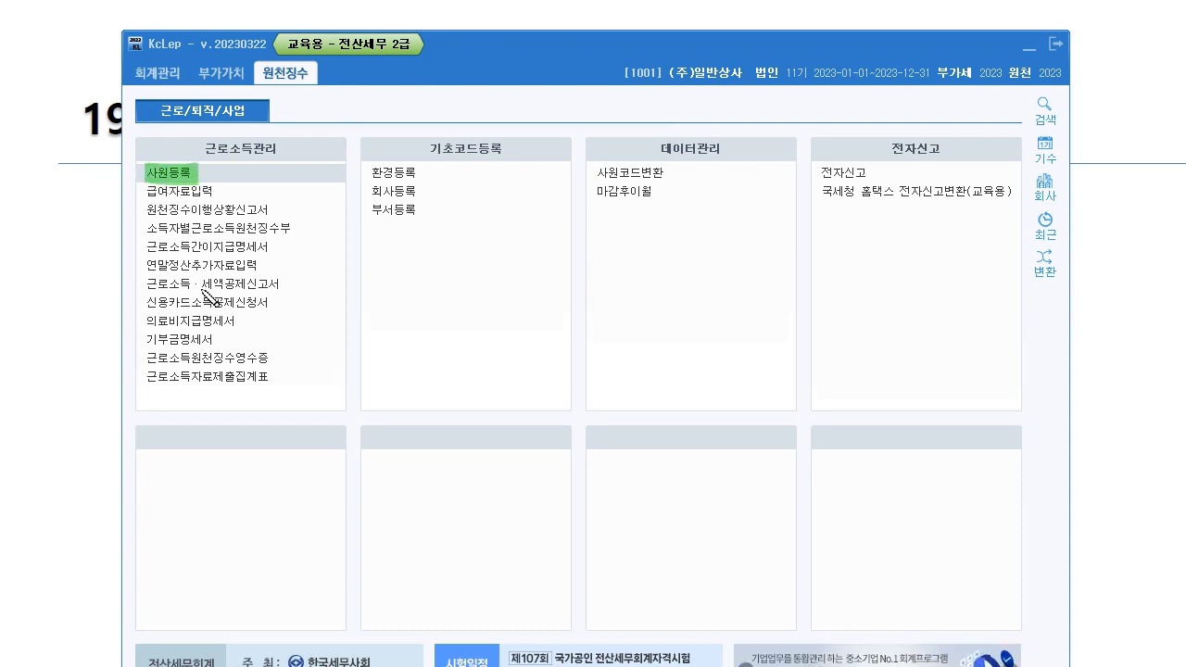
drag(144, 190, 227, 193)
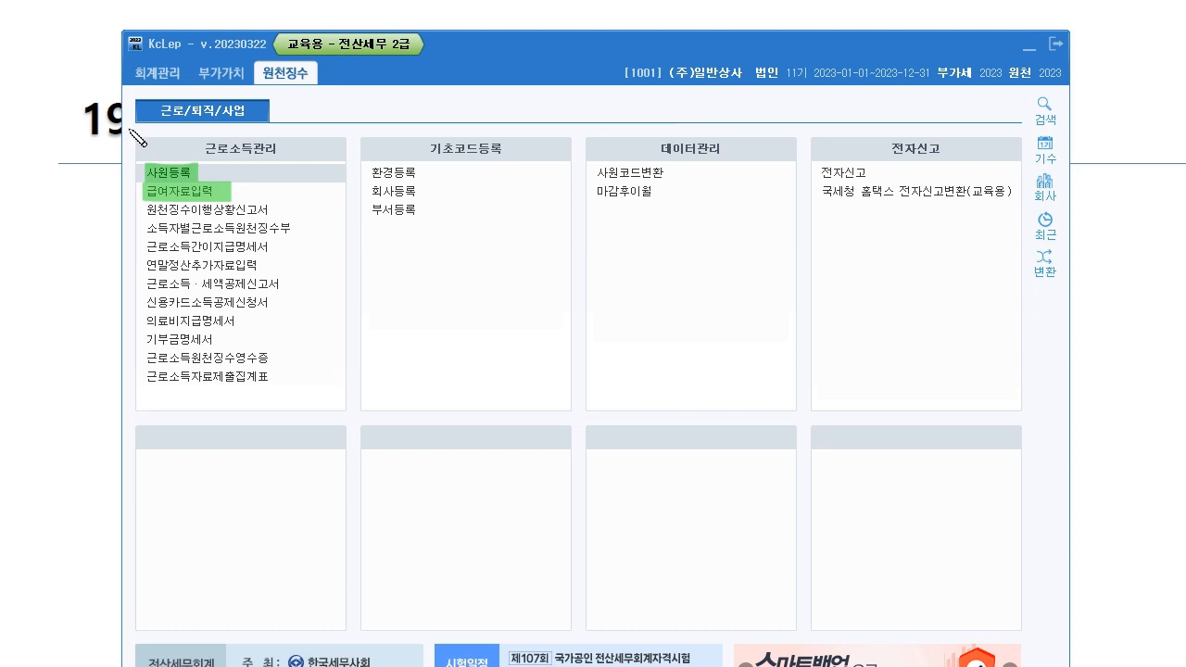
mouse_move(145, 191)
mouse_down()
mouse_move(120, 205)
mouse_move(278, 211)
mouse_up()
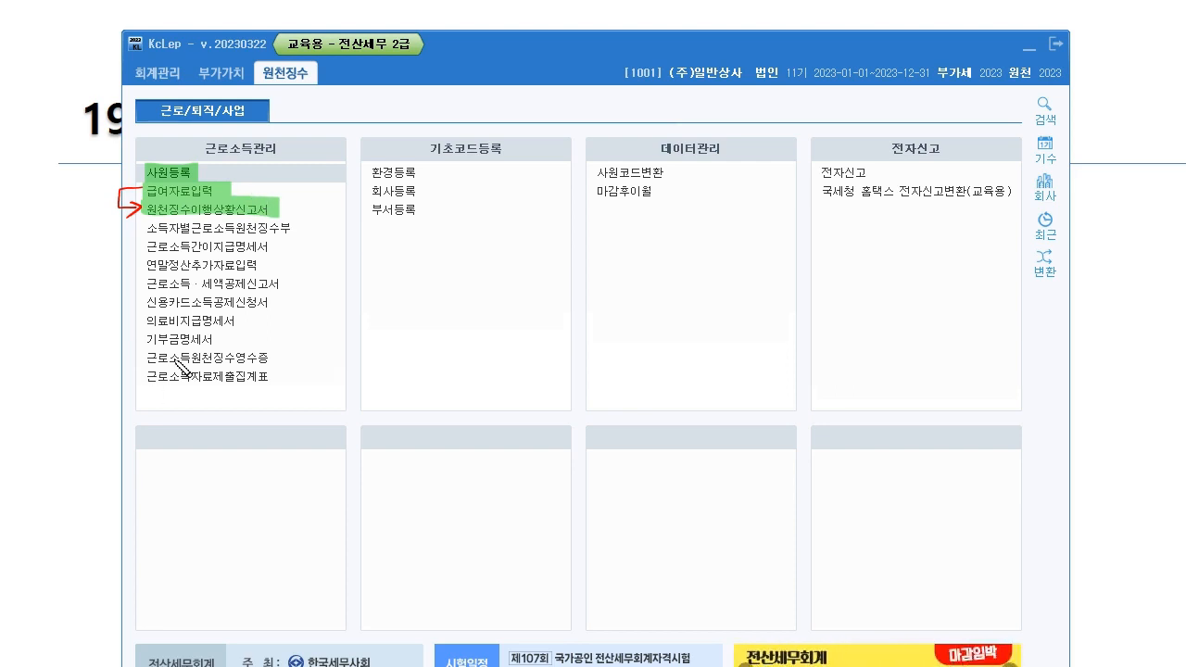
drag(146, 263, 271, 266)
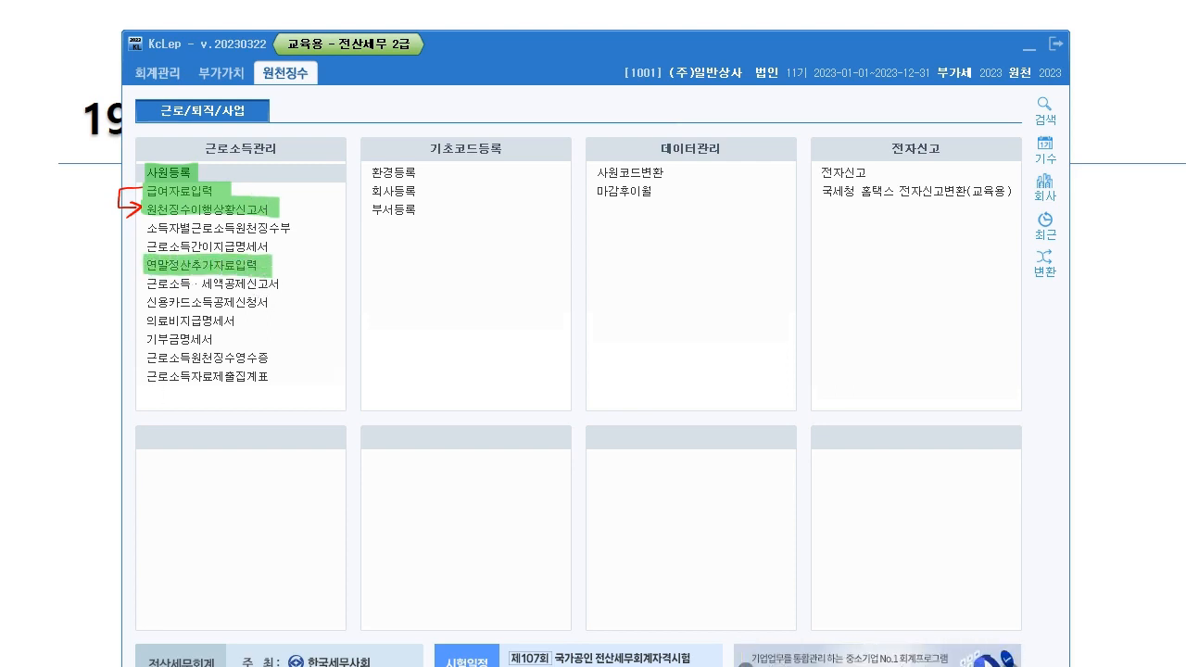
mouse_move(206, 164)
mouse_down()
mouse_move(226, 158)
mouse_move(269, 215)
mouse_up()
drag(260, 267, 285, 267)
mouse_move(243, 171)
mouse_down()
mouse_move(297, 171)
mouse_move(315, 282)
mouse_up()
mouse_move(419, 244)
mouse_down()
mouse_move(460, 259)
mouse_move(472, 241)
mouse_move(467, 213)
mouse_up()
key(e)
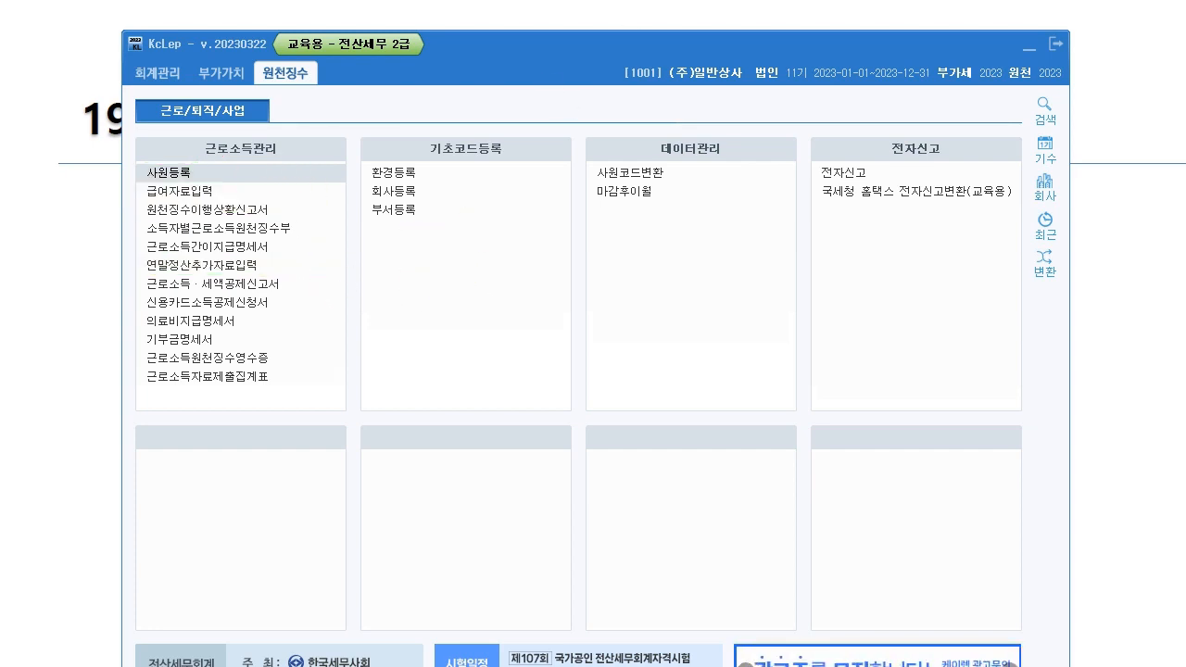
mouse_move(139, 257)
mouse_down()
mouse_move(186, 272)
mouse_move(271, 259)
mouse_move(134, 257)
mouse_up()
drag(288, 261, 291, 269)
drag(293, 262, 295, 268)
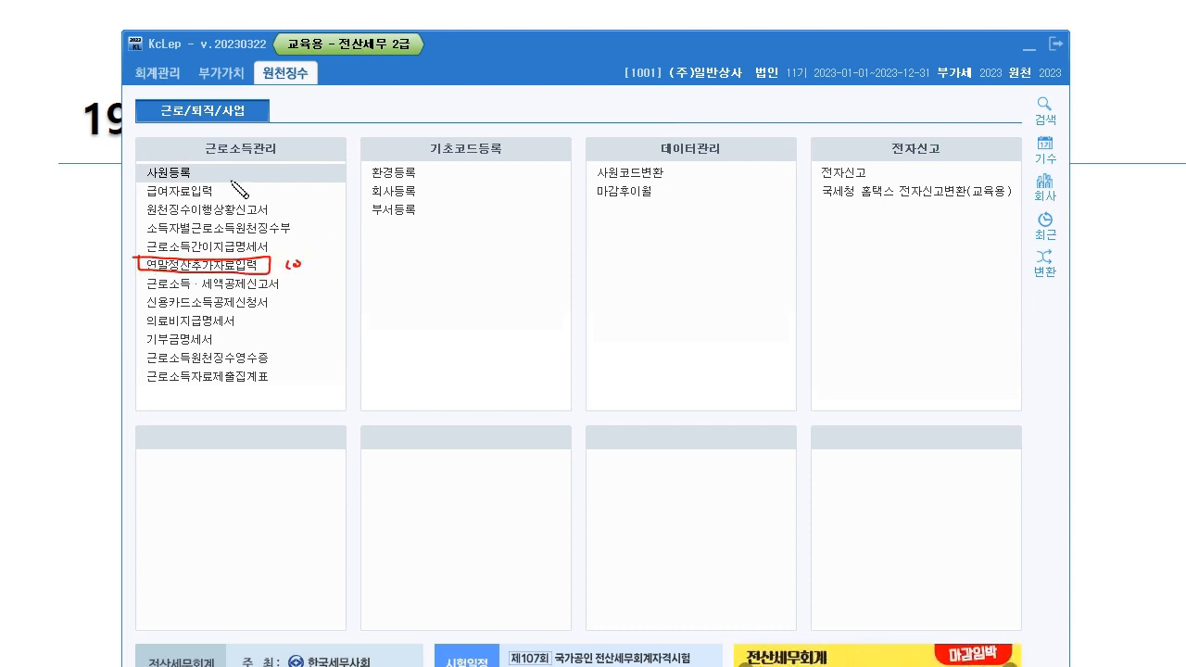
mouse_move(210, 170)
mouse_down()
mouse_move(270, 186)
mouse_move(242, 188)
mouse_move(298, 183)
mouse_up()
mouse_move(195, 185)
mouse_down()
mouse_move(202, 169)
mouse_move(159, 186)
mouse_move(181, 200)
mouse_up()
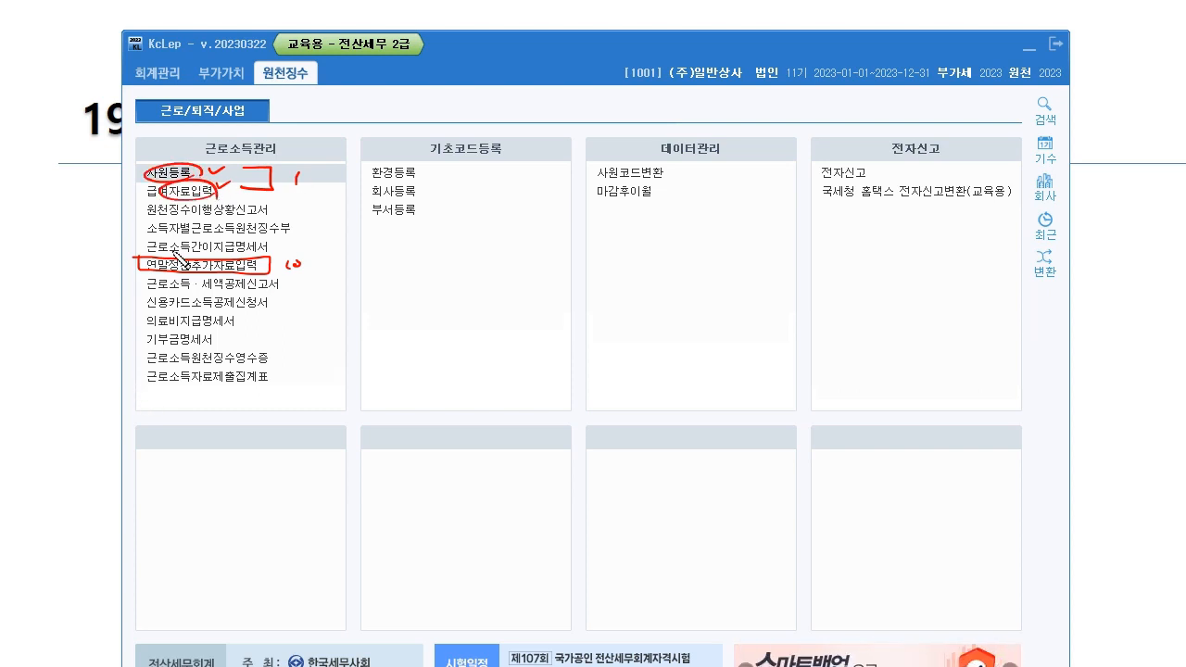
drag(267, 207, 212, 260)
drag(249, 255, 206, 220)
drag(263, 295, 197, 354)
drag(200, 295, 276, 357)
drag(449, 145, 364, 226)
drag(375, 167, 482, 213)
mouse_move(675, 163)
mouse_down()
mouse_move(647, 178)
mouse_move(721, 191)
mouse_up()
drag(846, 156, 882, 198)
drag(883, 154, 845, 202)
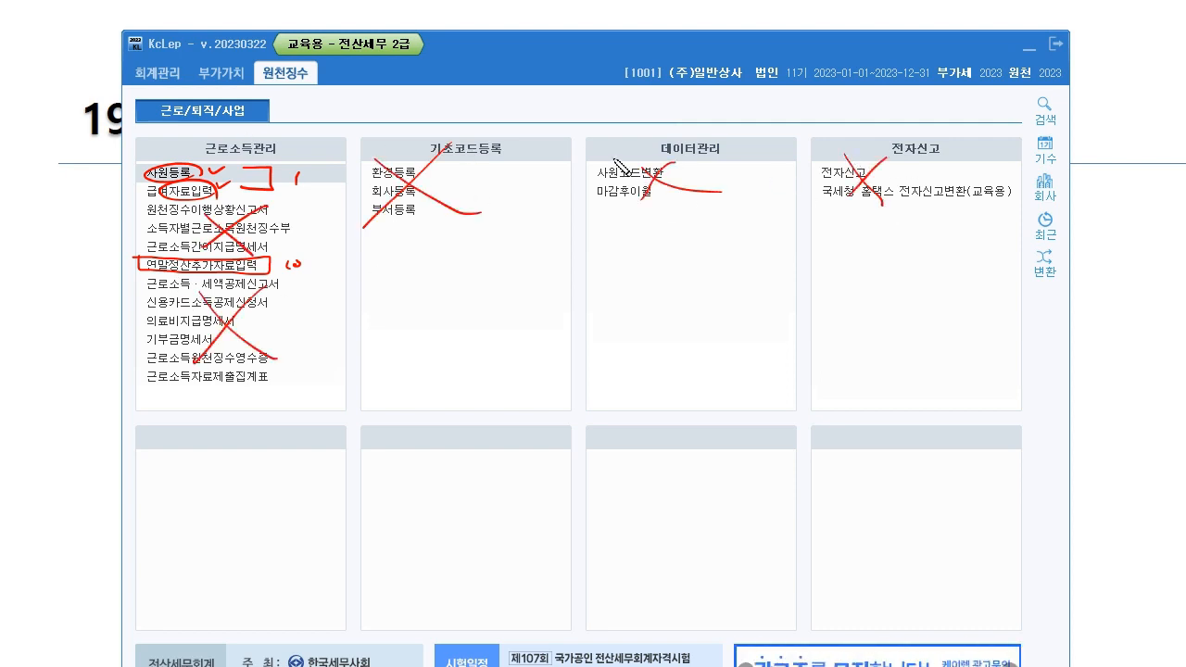
mouse_move(880, 156)
mouse_down()
mouse_move(900, 121)
mouse_move(823, 224)
mouse_up()
drag(830, 116, 896, 227)
click(919, 235)
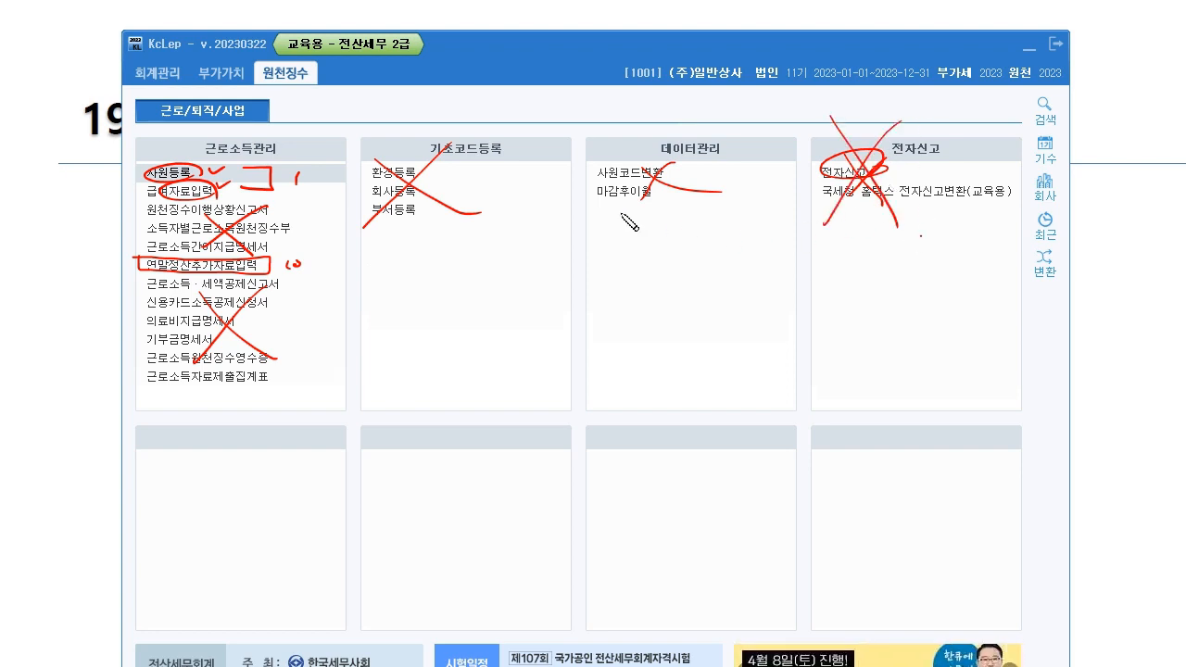
drag(229, 93, 212, 31)
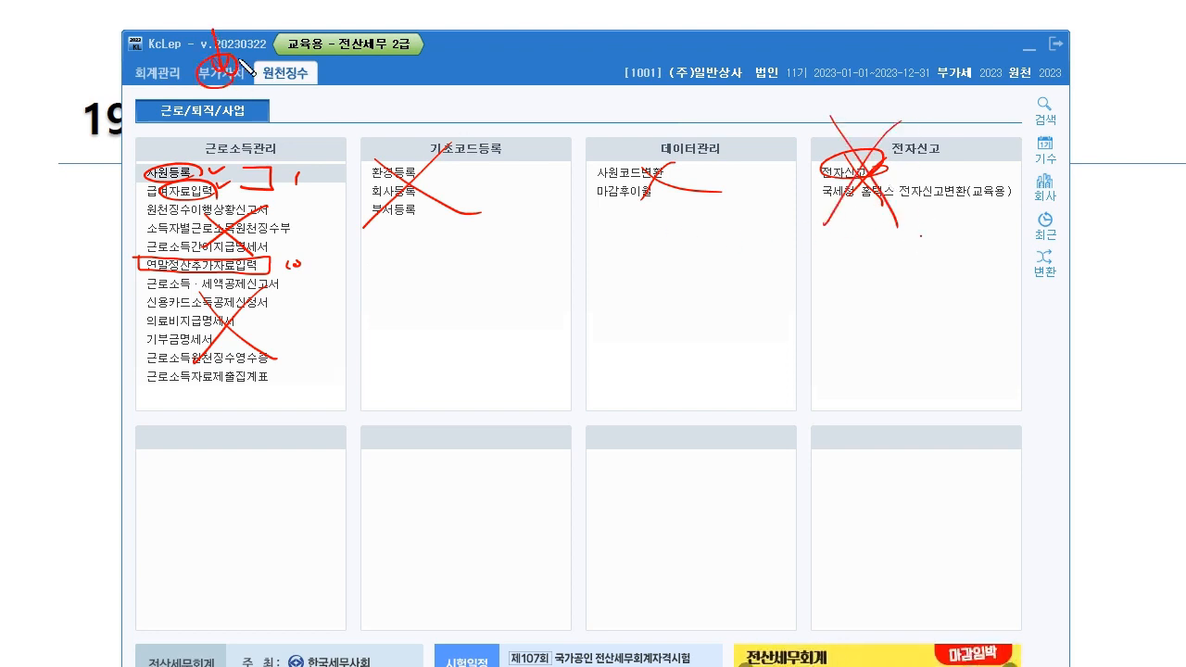
click(640, 1)
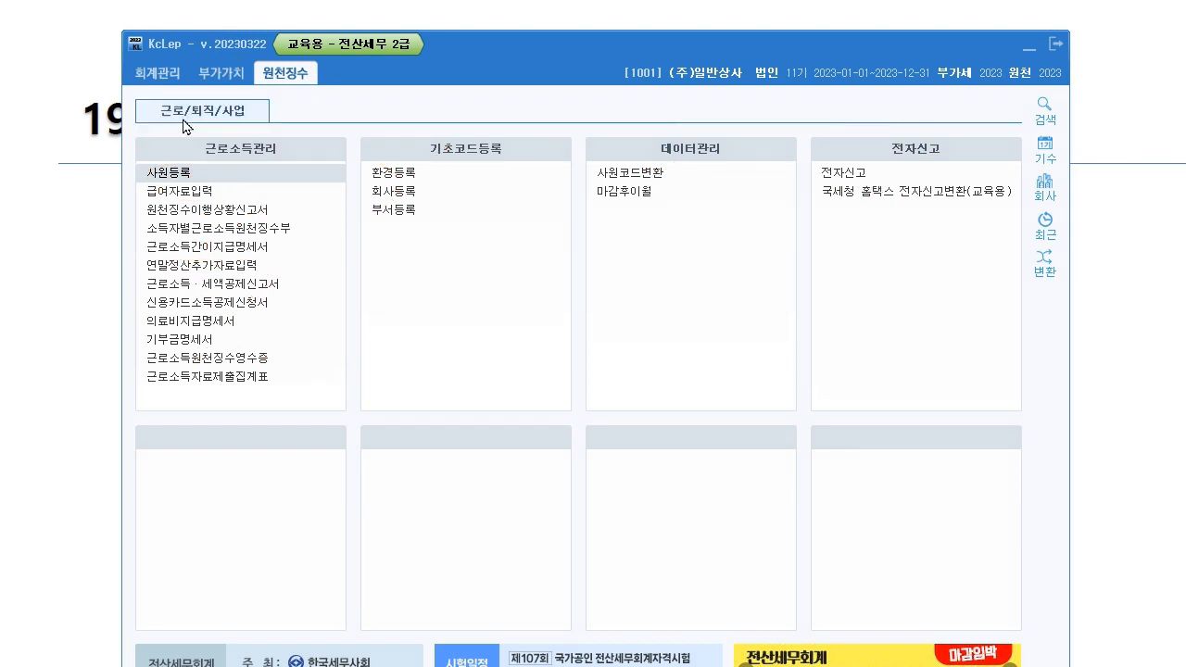
- Bring up 사원등록 and select the first employee, 101
click(223, 174)
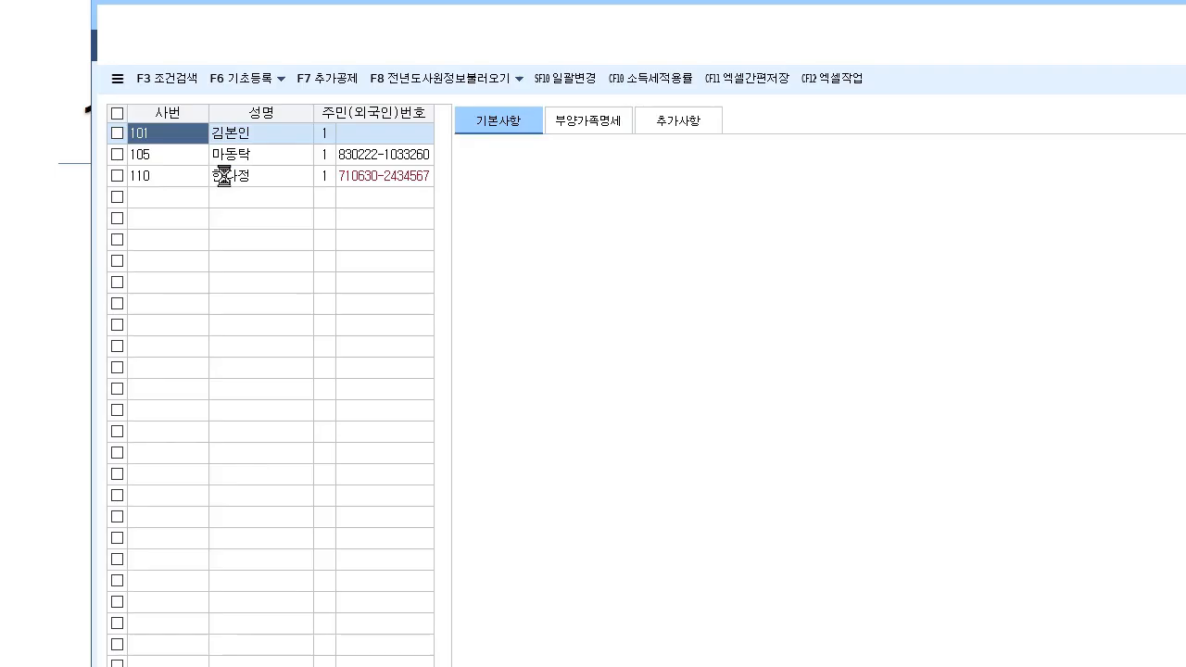
drag(496, 22, 419, 41)
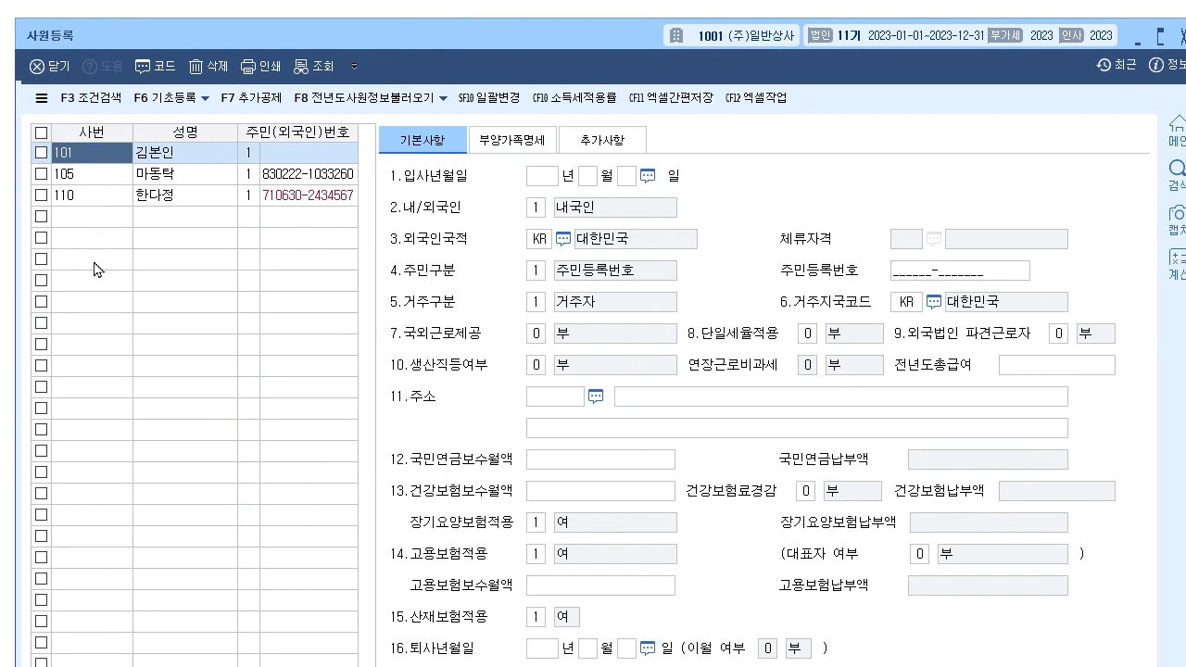
click(199, 152)
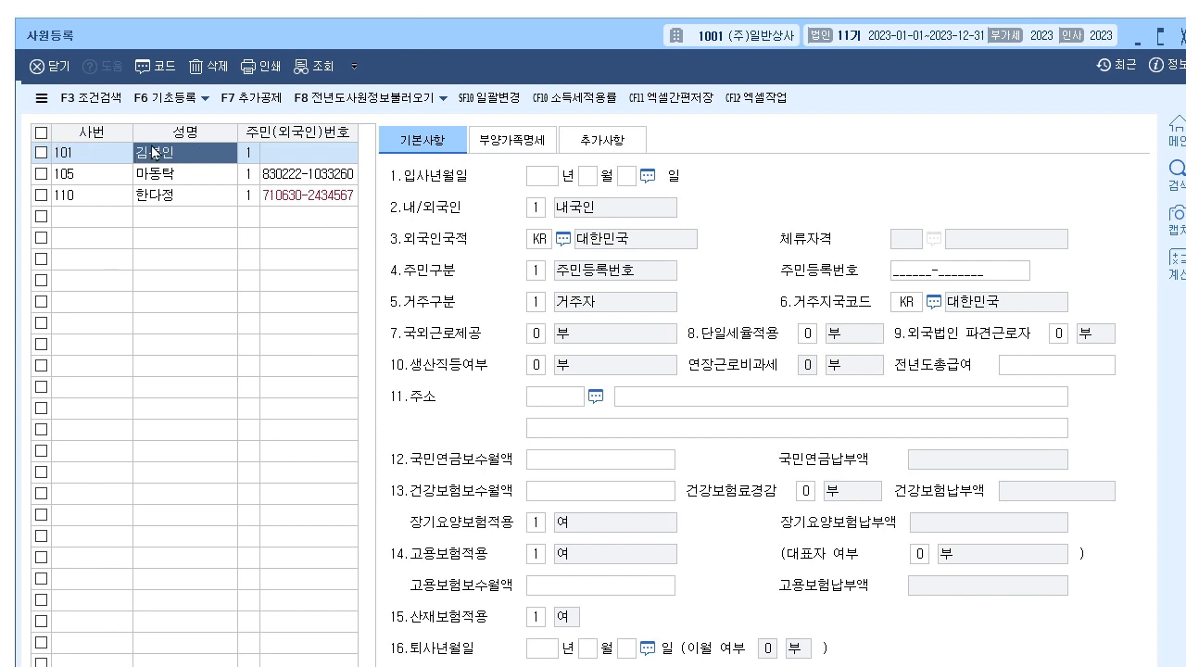
click(297, 162)
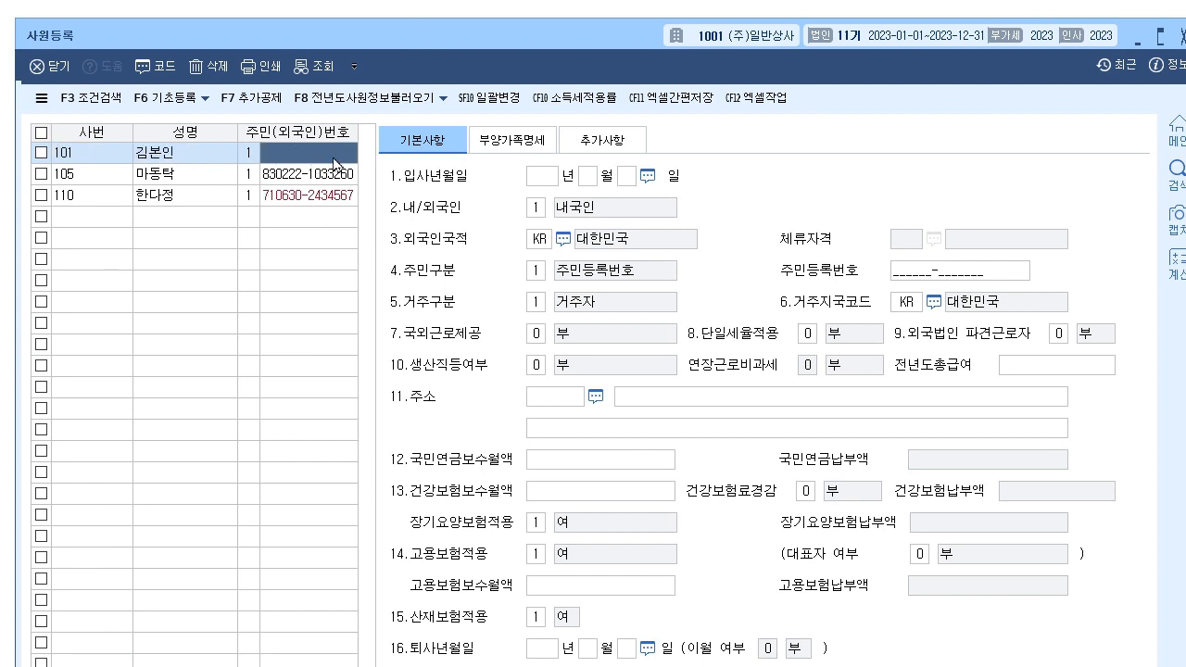
- Look through the 추가사항 and 기본사항 tabs, ending on the 부양가족명세 dependents table
click(534, 142)
click(618, 135)
click(452, 146)
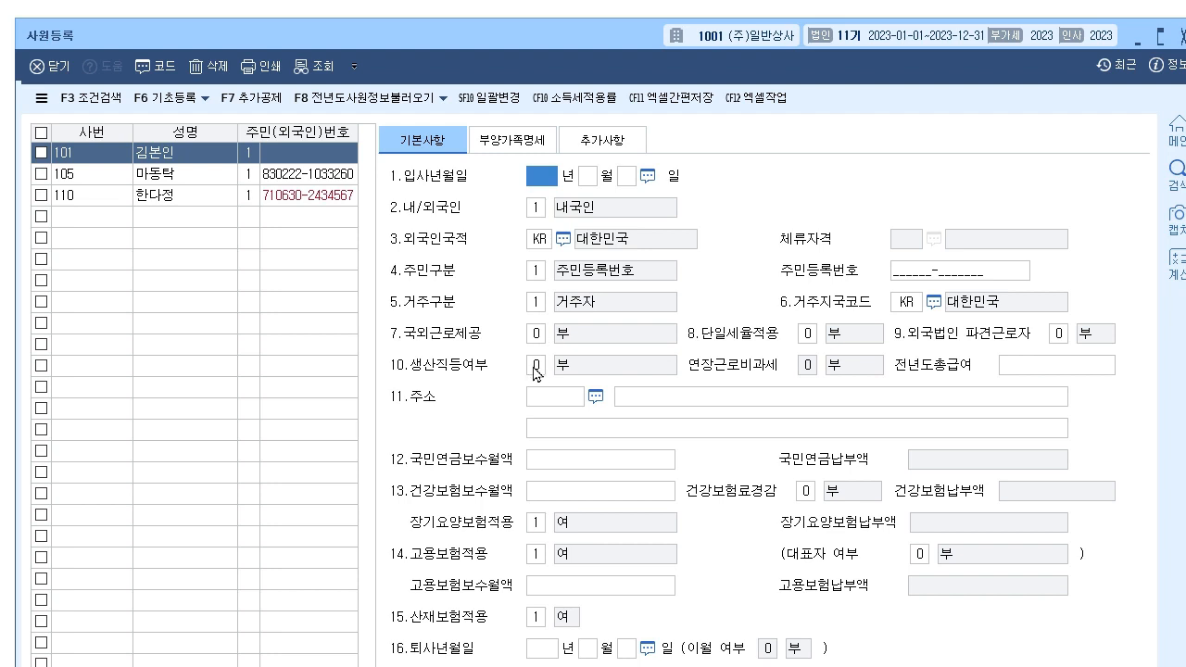
click(545, 148)
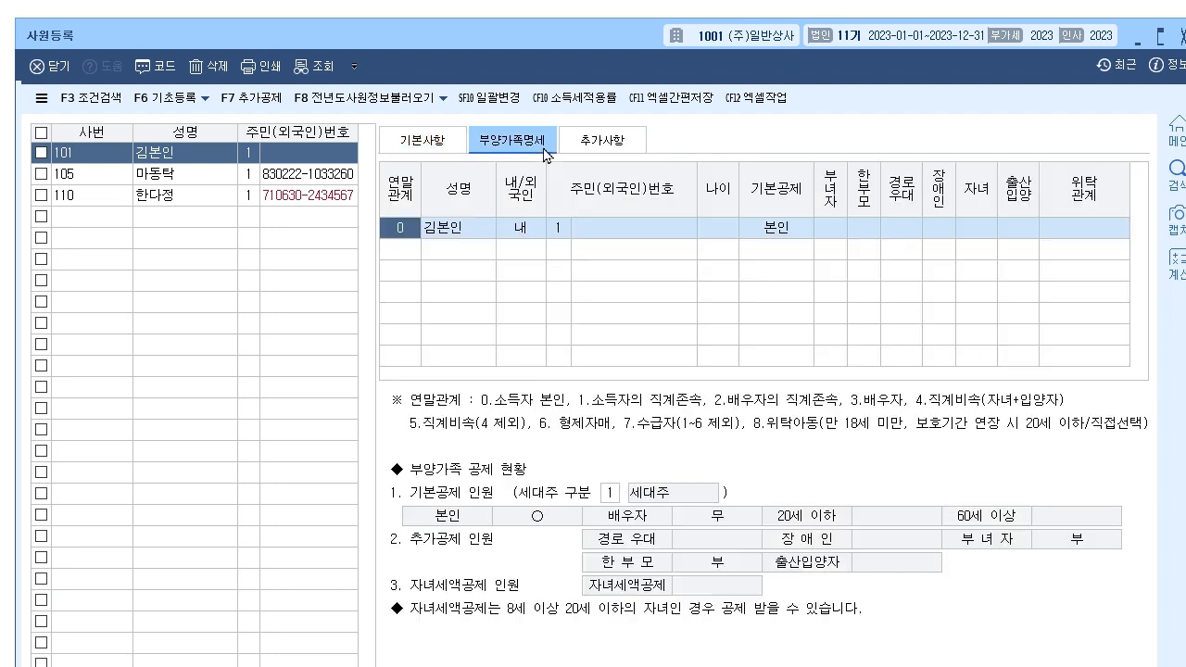
click(80, 6)
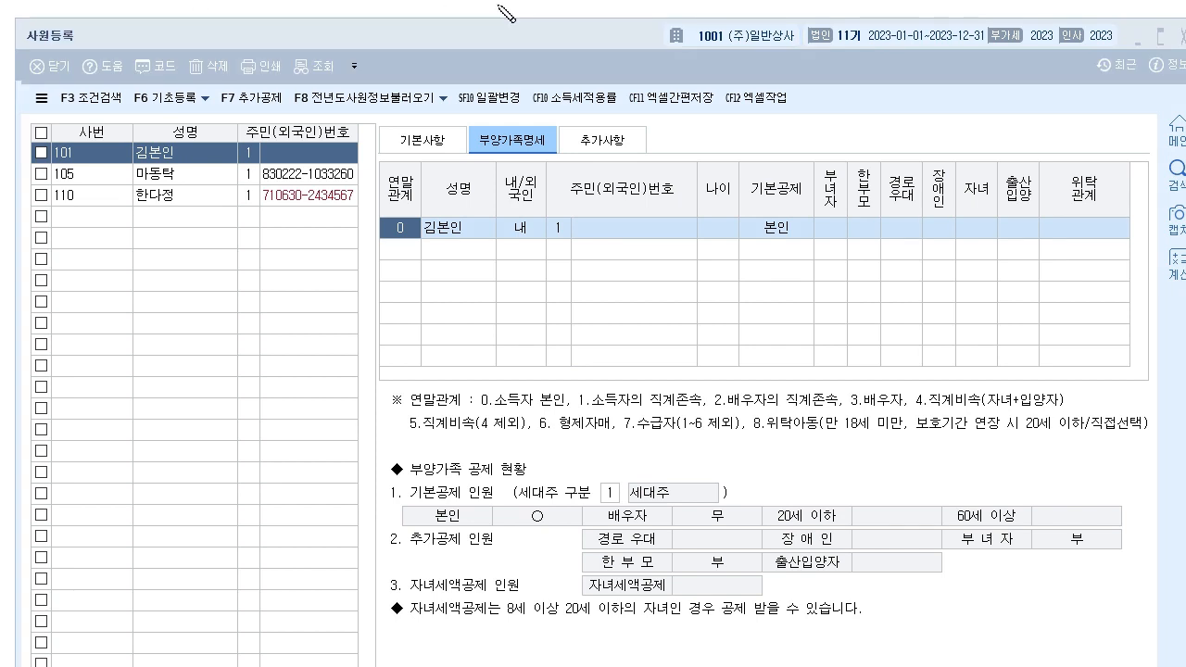
mouse_move(176, 170)
mouse_down()
mouse_move(139, 157)
mouse_move(178, 165)
mouse_up()
drag(543, 126, 523, 141)
drag(531, 57, 524, 141)
mouse_move(804, 394)
mouse_down()
mouse_move(435, 353)
mouse_move(871, 452)
mouse_move(814, 454)
mouse_up()
mouse_move(593, 324)
mouse_down()
mouse_move(945, 127)
mouse_move(938, 139)
mouse_up()
mouse_move(989, 100)
mouse_down()
mouse_move(1038, 106)
mouse_move(1022, 118)
mouse_move(1056, 135)
mouse_move(1006, 283)
mouse_move(936, 271)
mouse_move(953, 289)
mouse_up()
drag(955, 263, 958, 311)
mouse_move(878, 271)
mouse_down()
mouse_move(891, 294)
mouse_move(930, 297)
mouse_up()
mouse_move(1008, 263)
mouse_down()
mouse_move(1004, 284)
mouse_move(1021, 298)
mouse_move(1063, 278)
mouse_up()
drag(1067, 259, 1065, 298)
drag(875, 312, 1064, 310)
mouse_move(876, 327)
mouse_down()
mouse_move(844, 329)
mouse_move(1085, 327)
mouse_up()
mouse_move(751, 373)
mouse_down()
mouse_move(595, 233)
mouse_move(769, 360)
mouse_up()
mouse_move(505, 170)
mouse_down()
mouse_move(565, 271)
mouse_move(554, 296)
mouse_up()
mouse_move(691, 270)
mouse_down()
mouse_move(724, 272)
mouse_move(737, 187)
mouse_up()
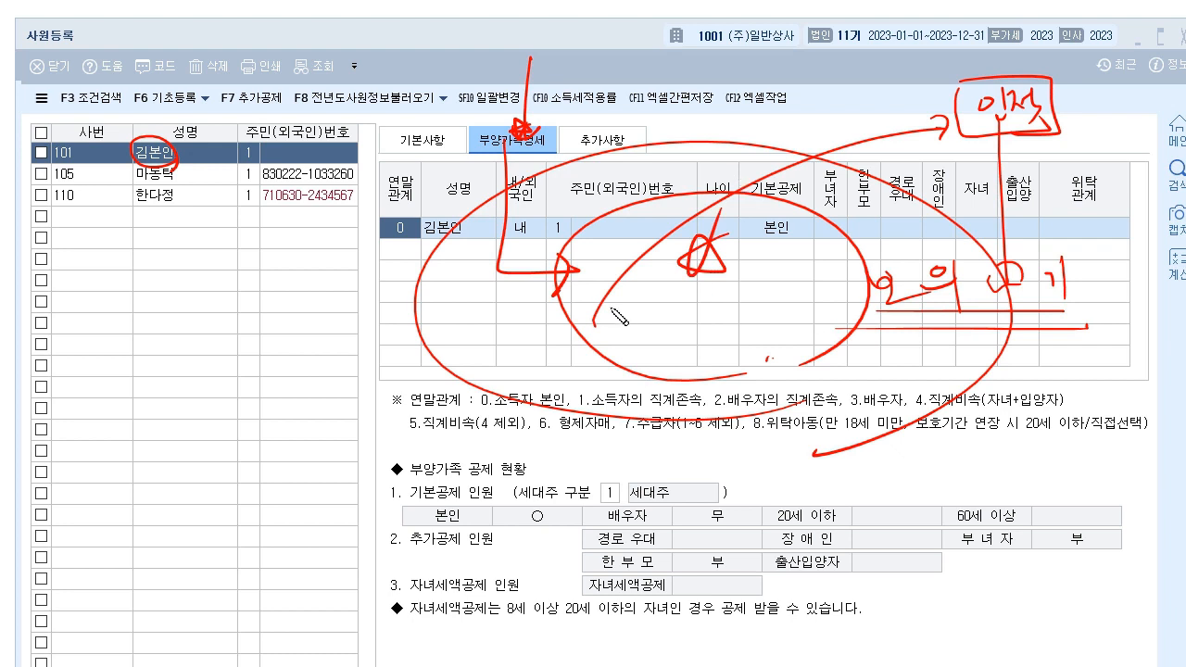
mouse_move(37, 15)
mouse_down()
mouse_move(22, 19)
mouse_move(93, 32)
mouse_up()
drag(555, 158, 537, 111)
mouse_move(456, 242)
mouse_down()
mouse_move(450, 345)
mouse_move(480, 305)
mouse_up()
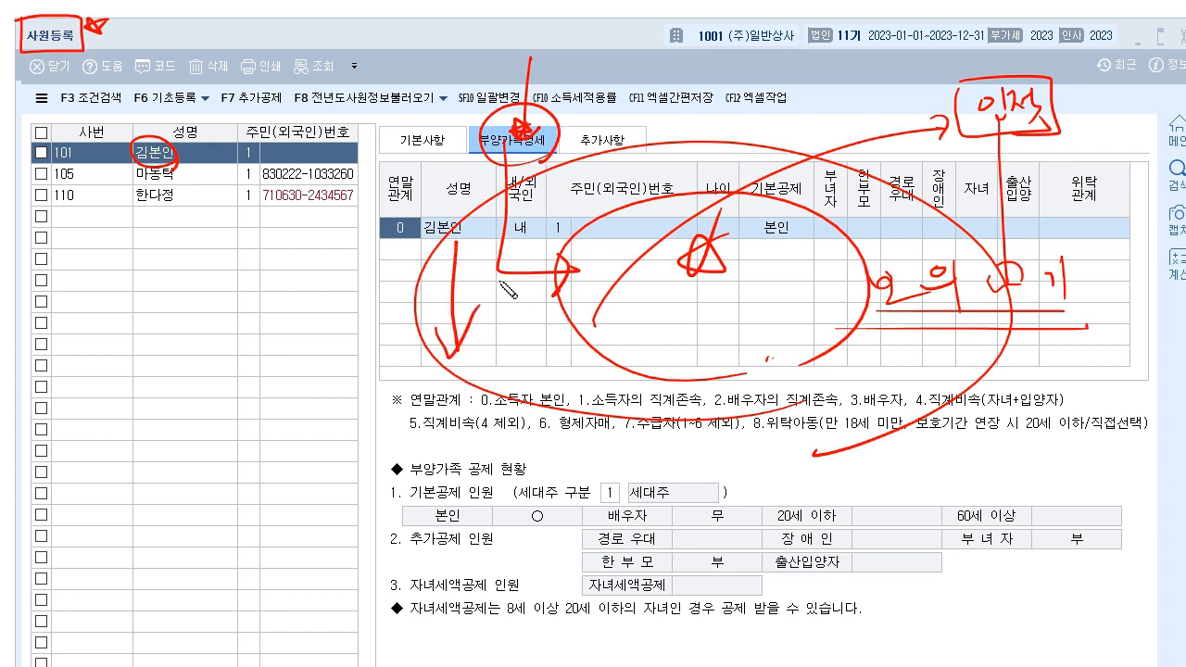
drag(440, 155, 433, 162)
drag(454, 86, 379, 172)
drag(387, 113, 427, 161)
key(Escape)
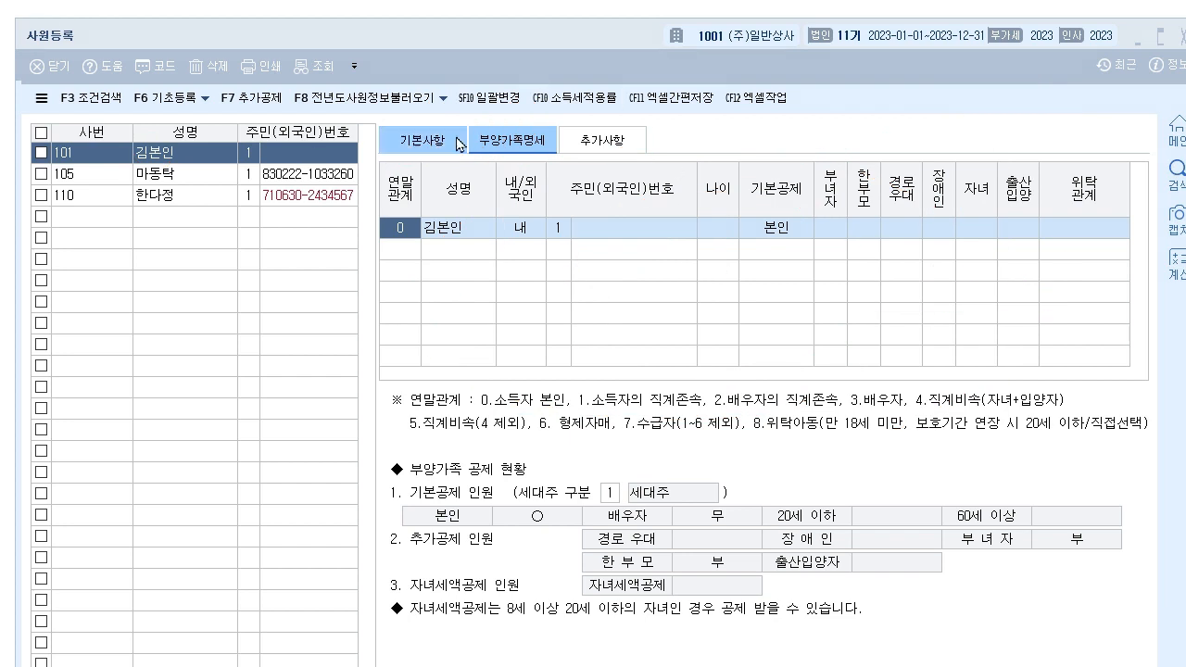
- On 기본사항, keep 국외근로제공, 단일세율적용 and 생산직등여부 at 0 부
click(416, 140)
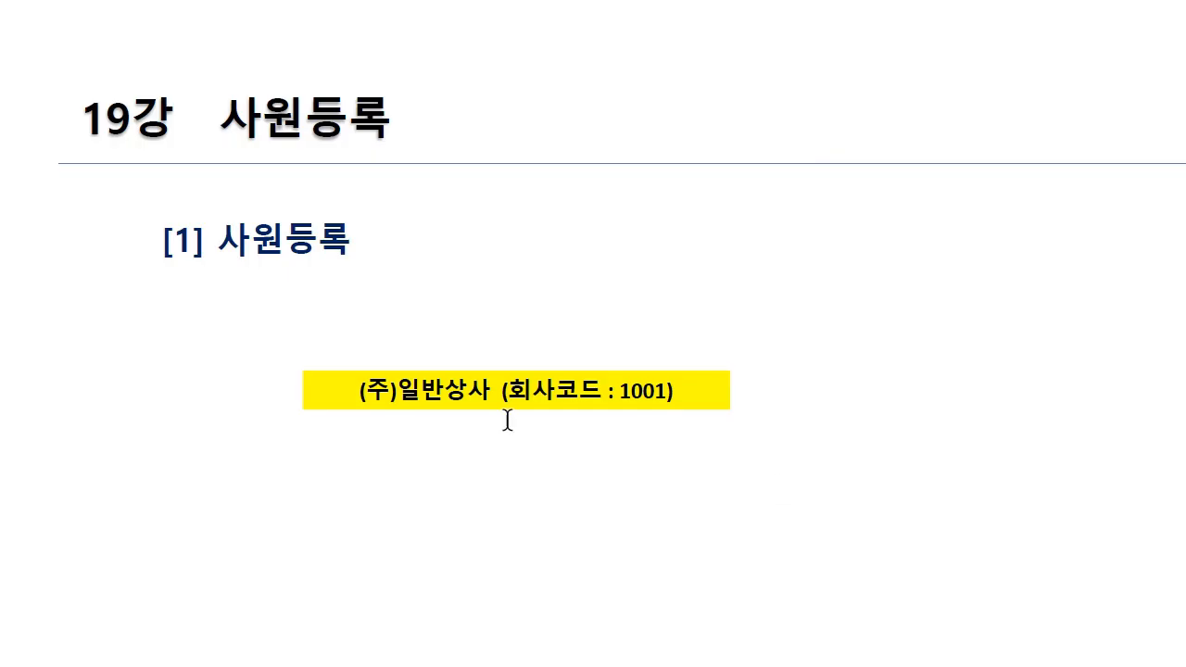
scroll(519, 414, down, 20)
scroll(532, 414, up, 4)
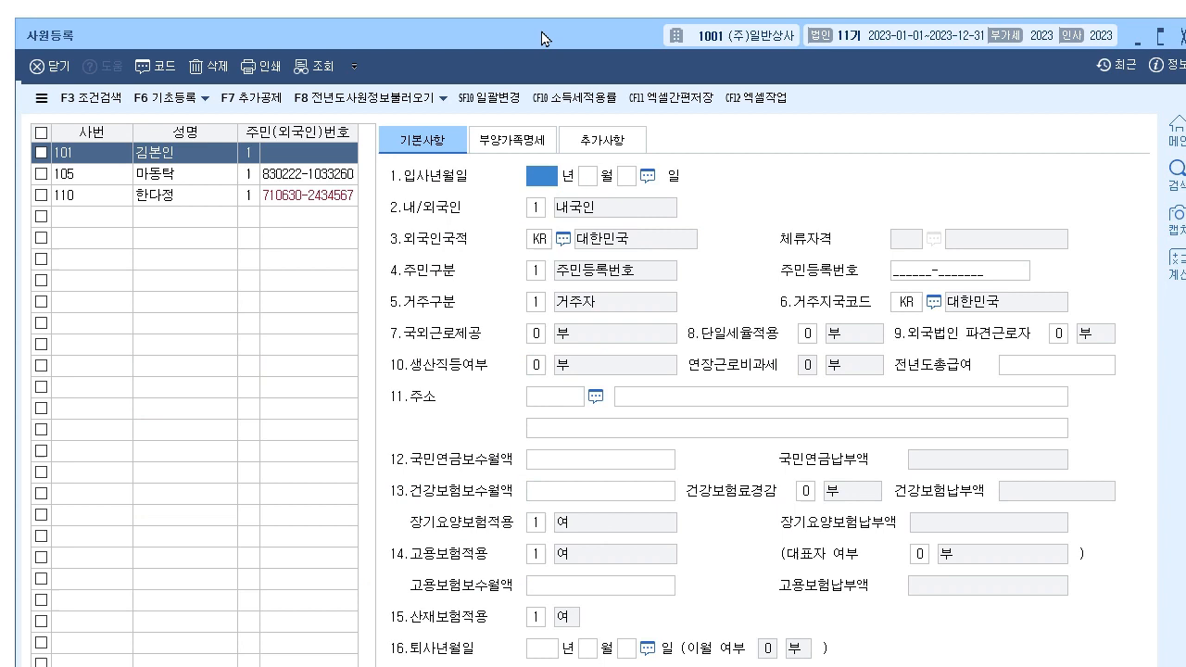
click(541, 37)
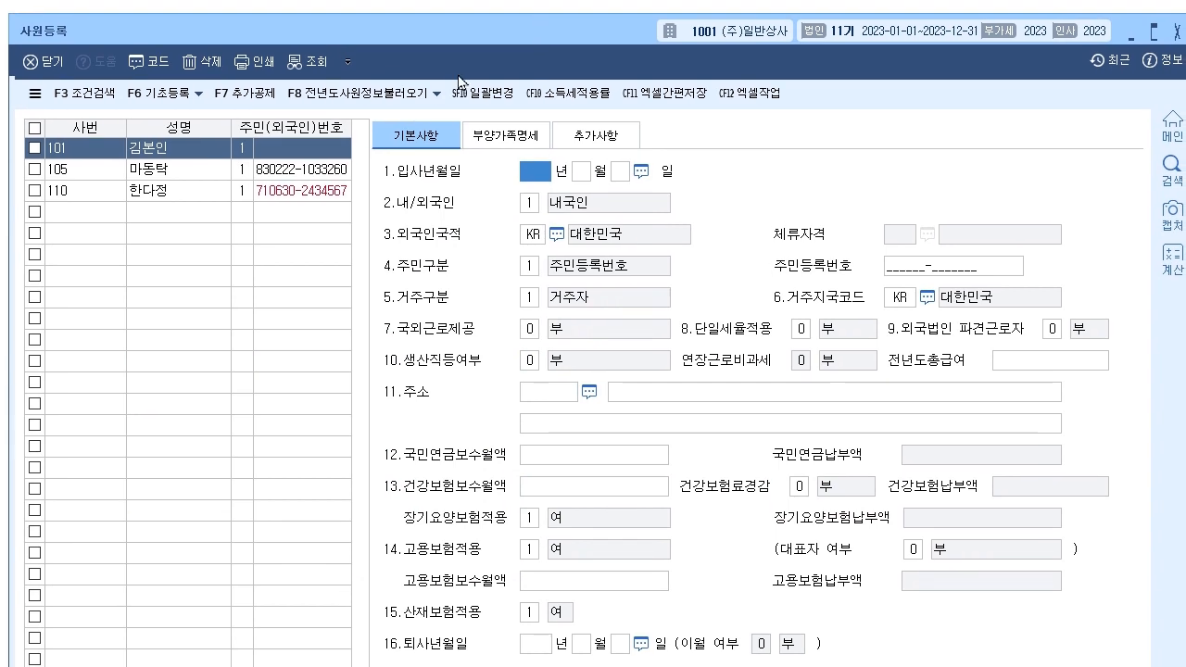
click(531, 329)
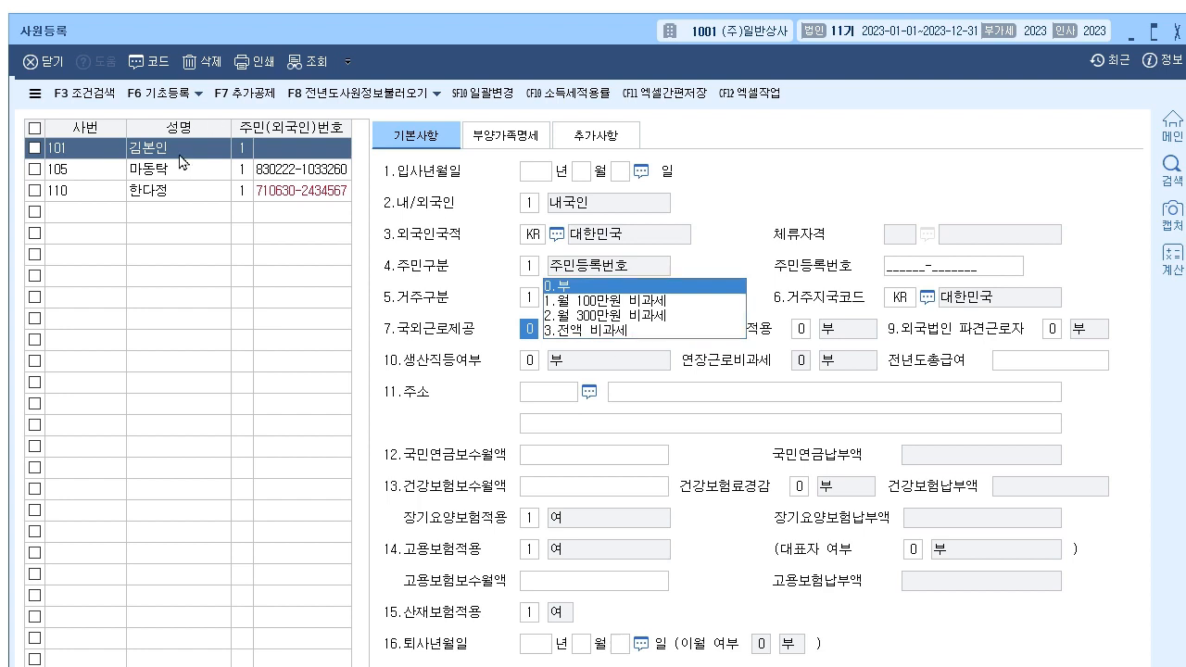
click(604, 292)
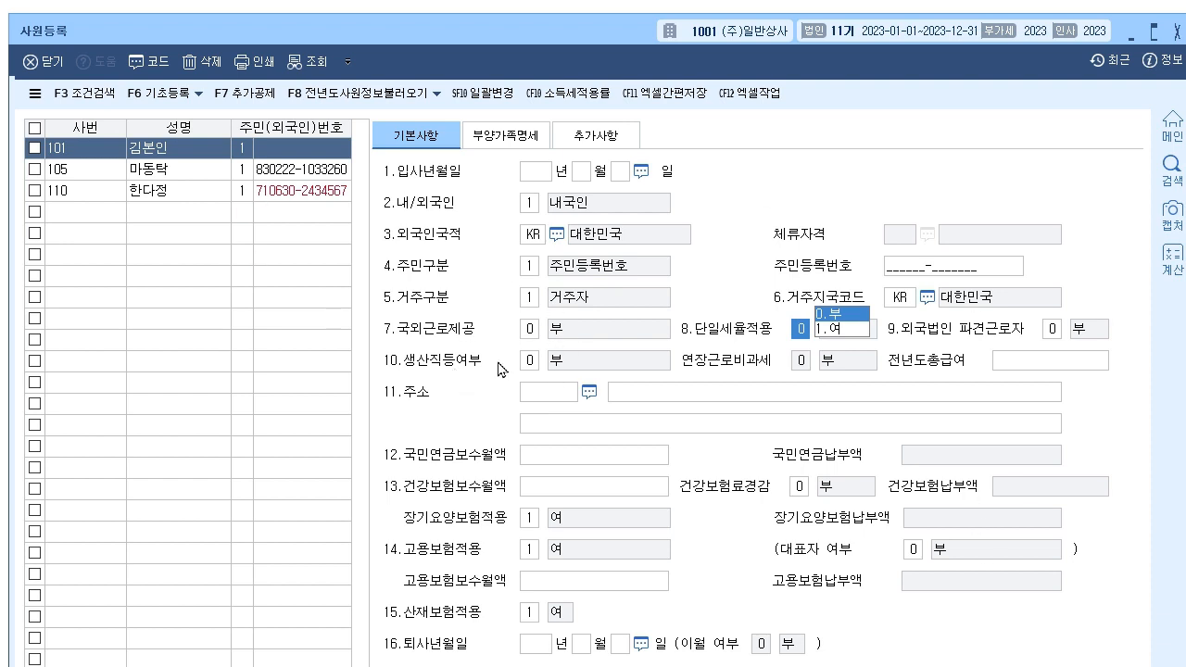
click(533, 361)
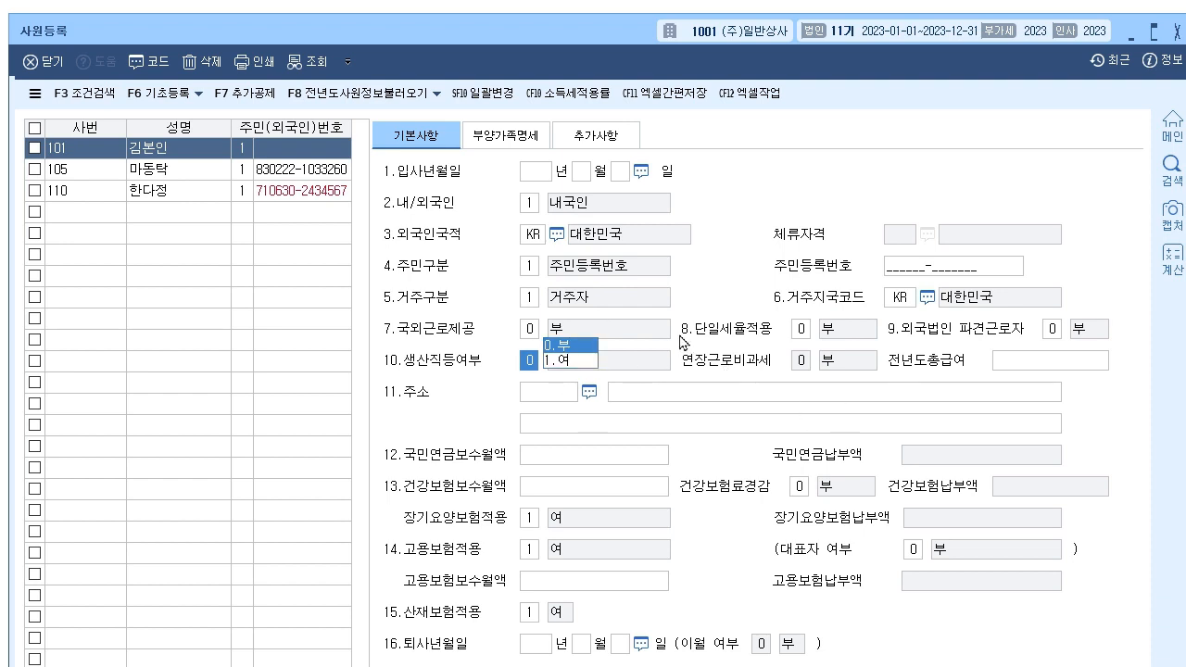
click(1042, 368)
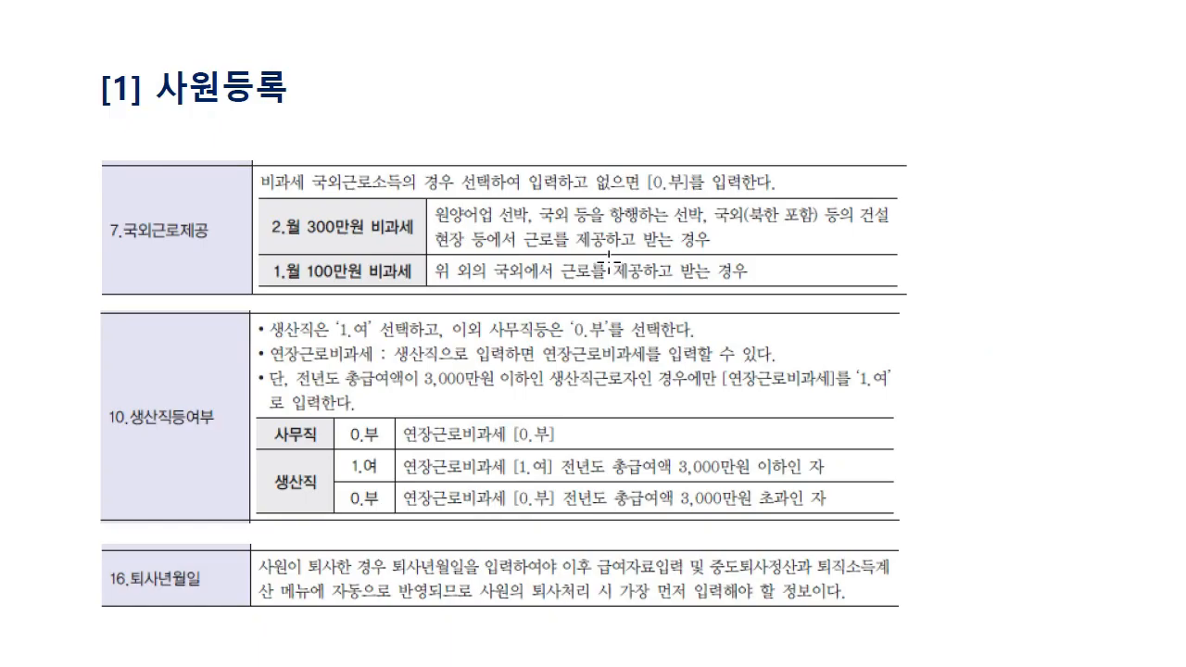
scroll(609, 264, down, 3)
scroll(389, 223, down, 1)
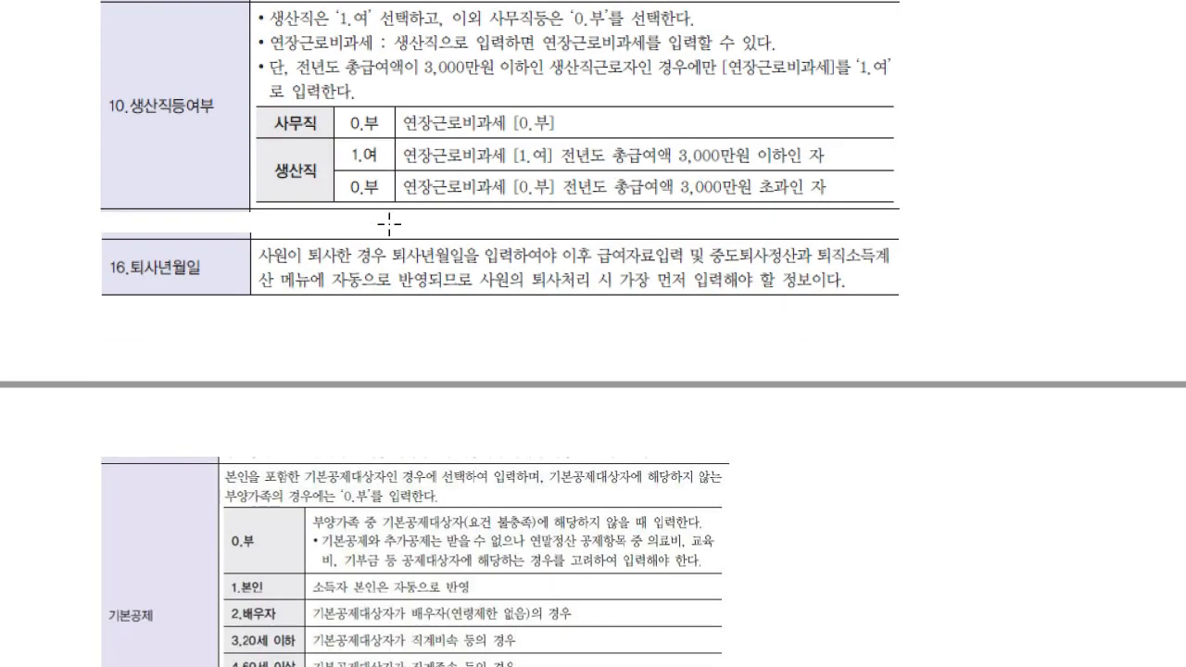
key(alt+Tab)
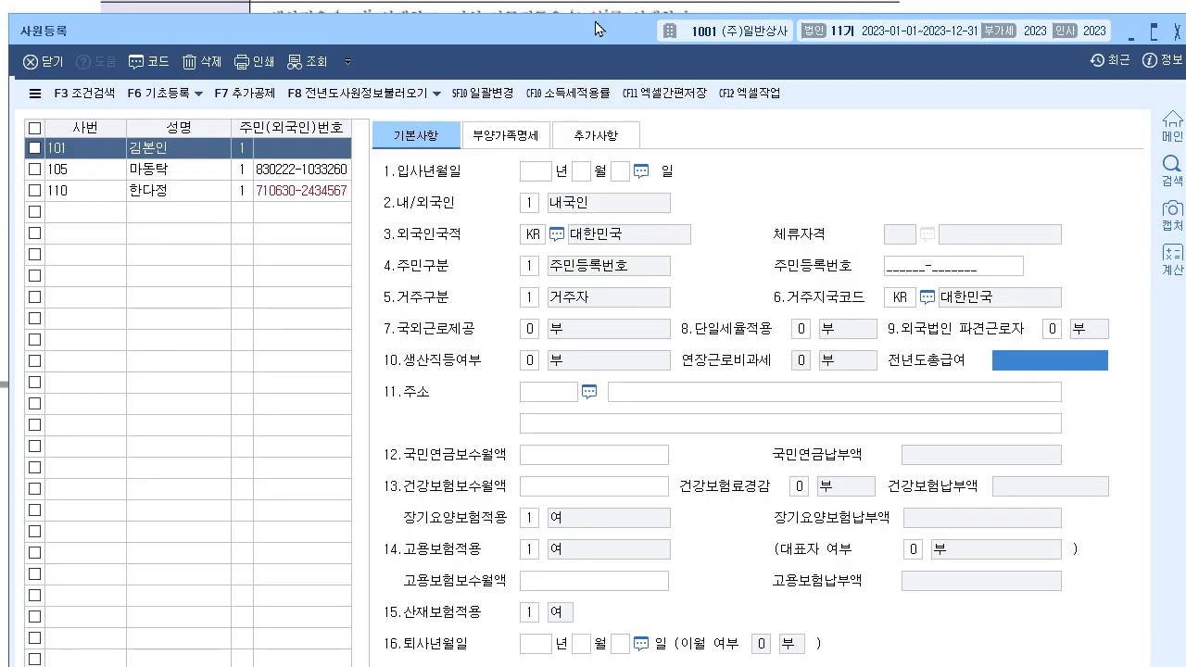
drag(589, 37, 591, 219)
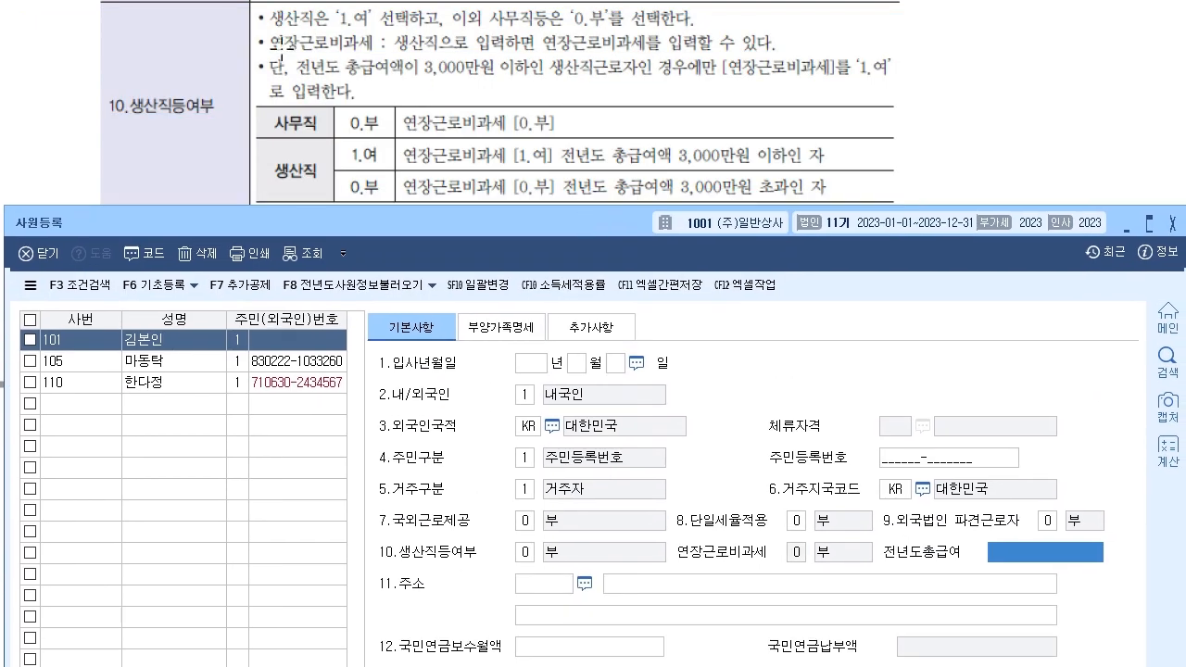
key(alt+Tab)
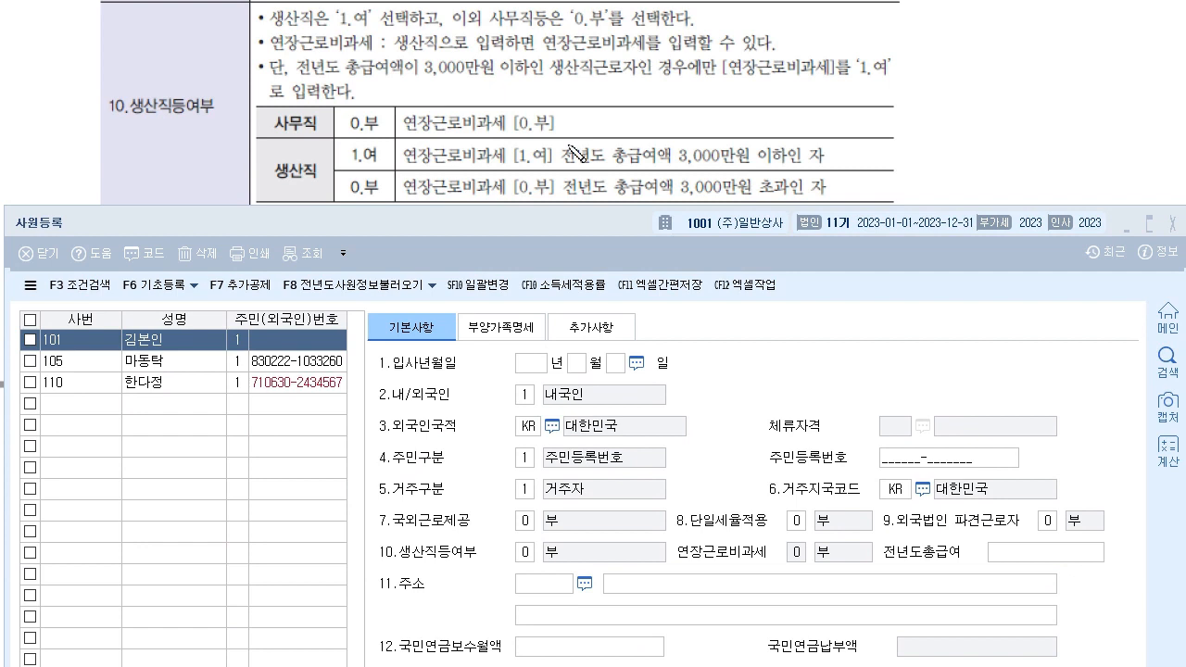
drag(471, 232, 471, 261)
drag(476, 243, 493, 254)
drag(497, 237, 517, 250)
drag(500, 254, 538, 282)
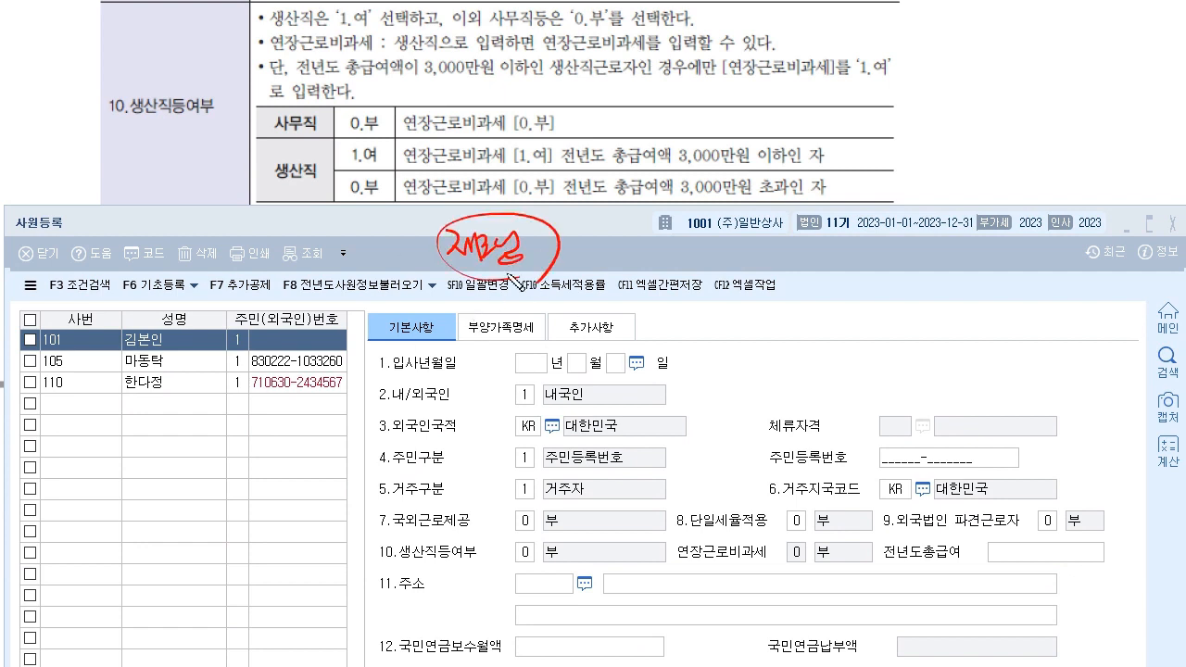
drag(406, 561, 463, 560)
mouse_move(404, 561)
mouse_down()
mouse_move(477, 559)
mouse_move(515, 540)
mouse_move(536, 559)
mouse_move(506, 562)
mouse_up()
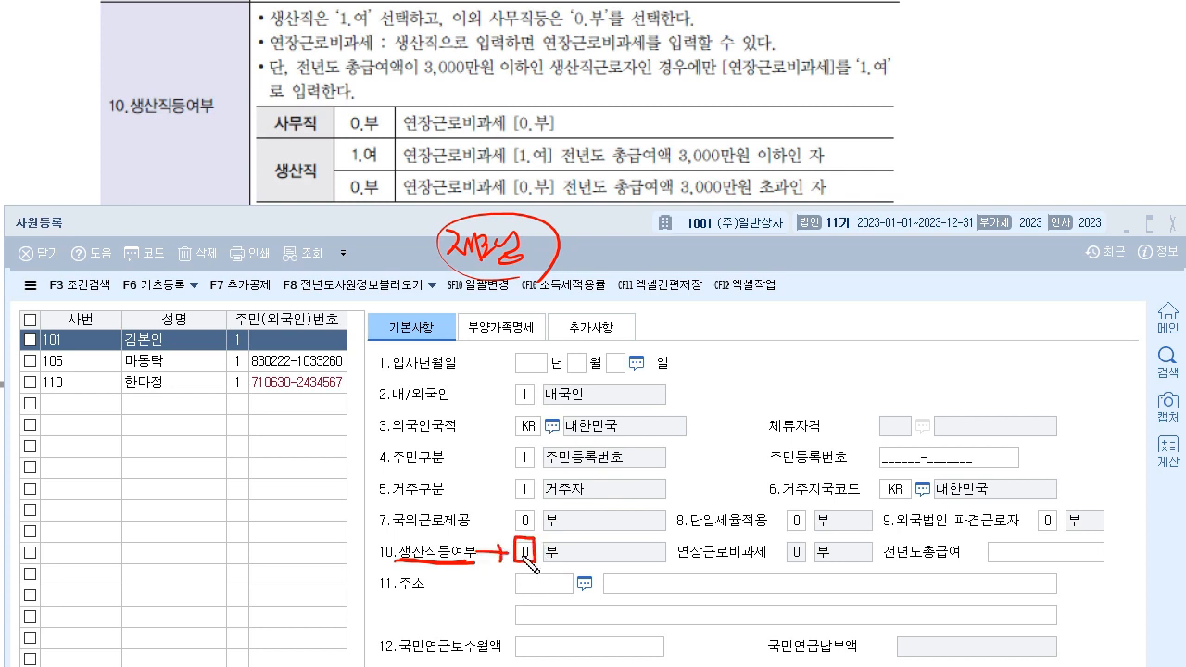
drag(344, 132, 377, 132)
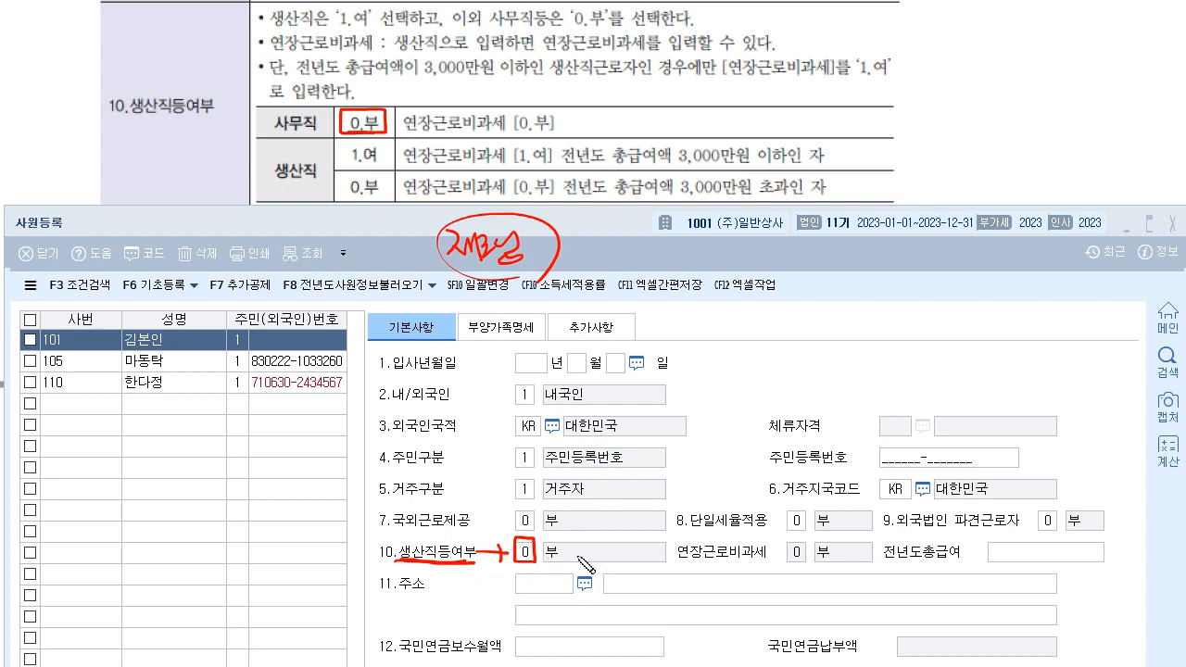
mouse_move(584, 551)
mouse_down()
mouse_move(622, 552)
mouse_move(619, 561)
mouse_up()
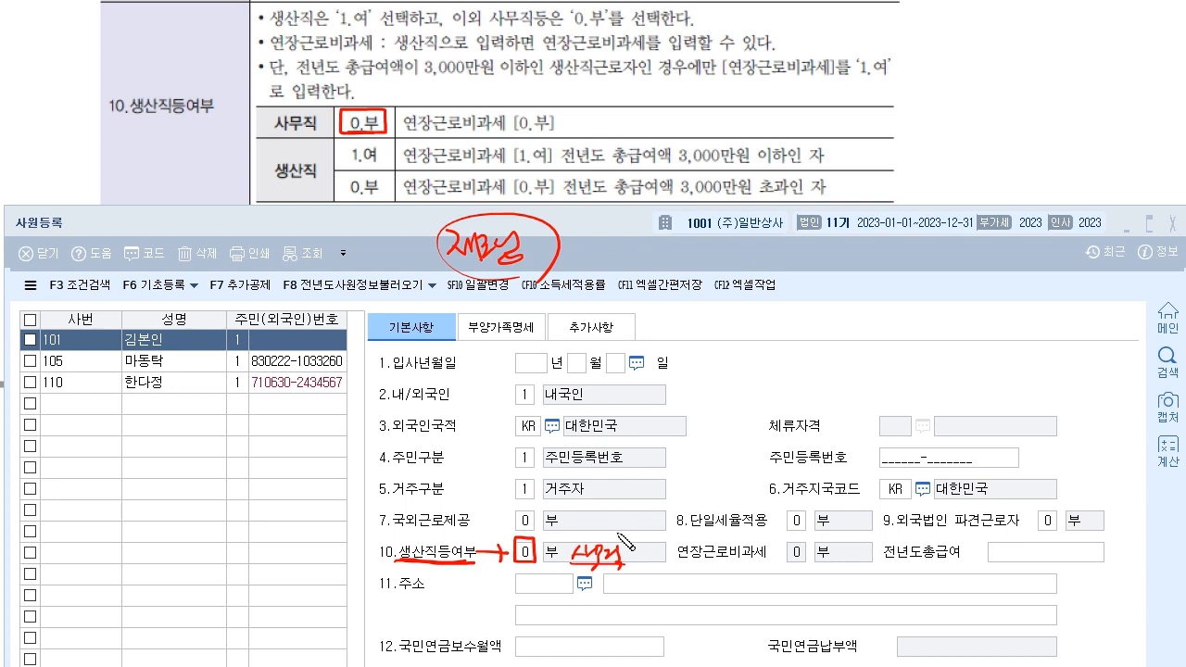
drag(634, 555, 665, 551)
drag(655, 546, 654, 557)
drag(673, 567, 852, 554)
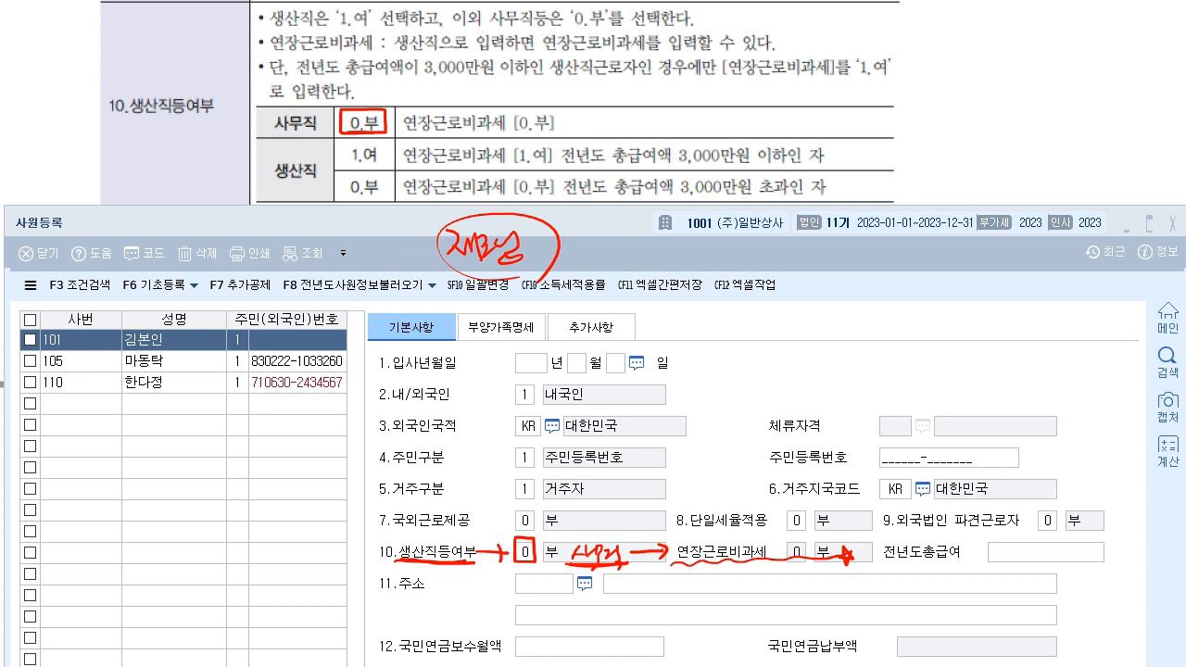
key(e)
mouse_move(401, 559)
mouse_down()
mouse_move(518, 567)
mouse_move(536, 547)
mouse_up()
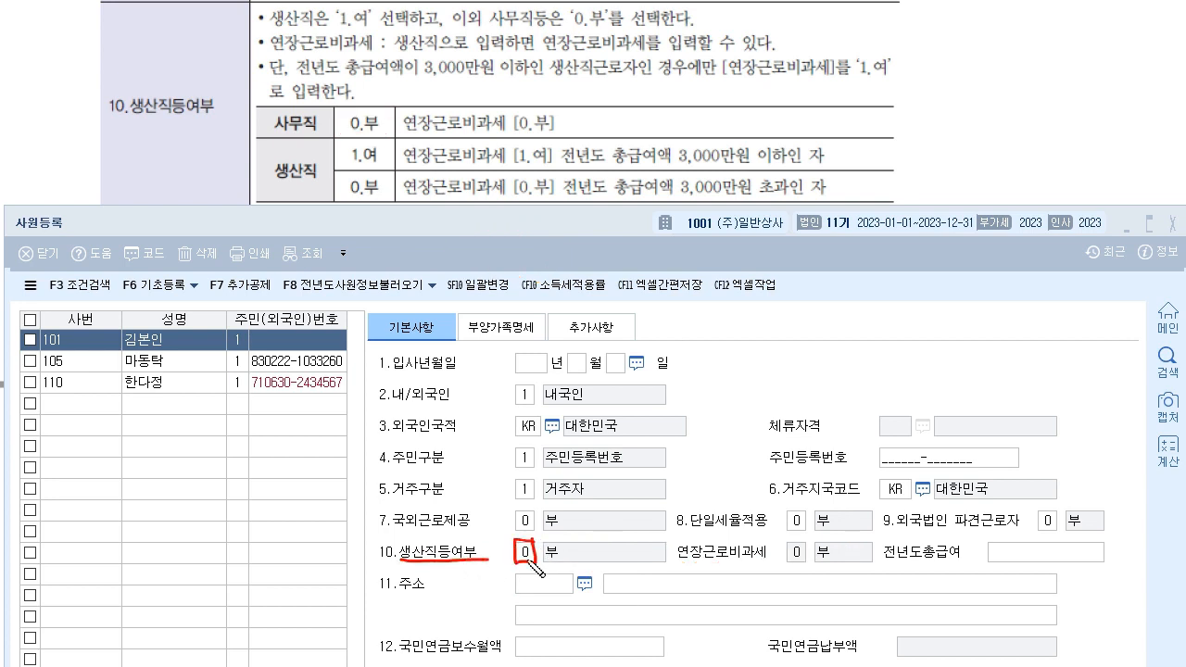
mouse_move(679, 565)
mouse_down()
mouse_move(789, 562)
mouse_move(785, 541)
mouse_up()
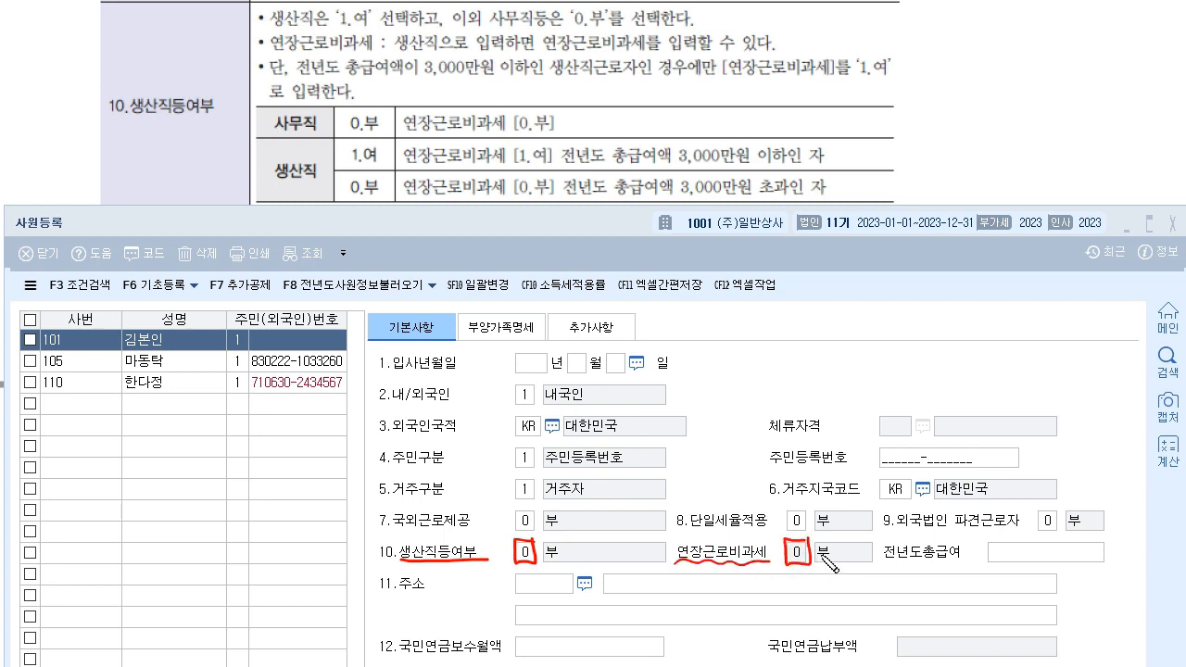
drag(559, 114, 573, 110)
key(Escape)
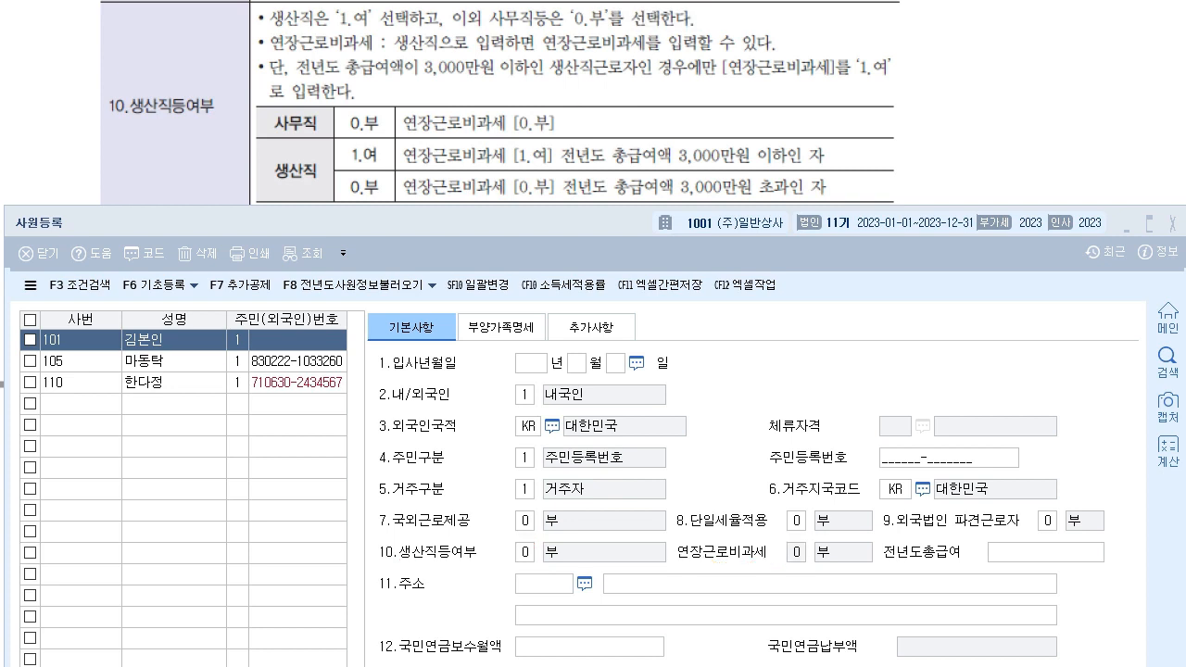
- Set 생산직등여부 to 1 여 and mark its link to 연장근로비과세 0 with the pen
click(526, 552)
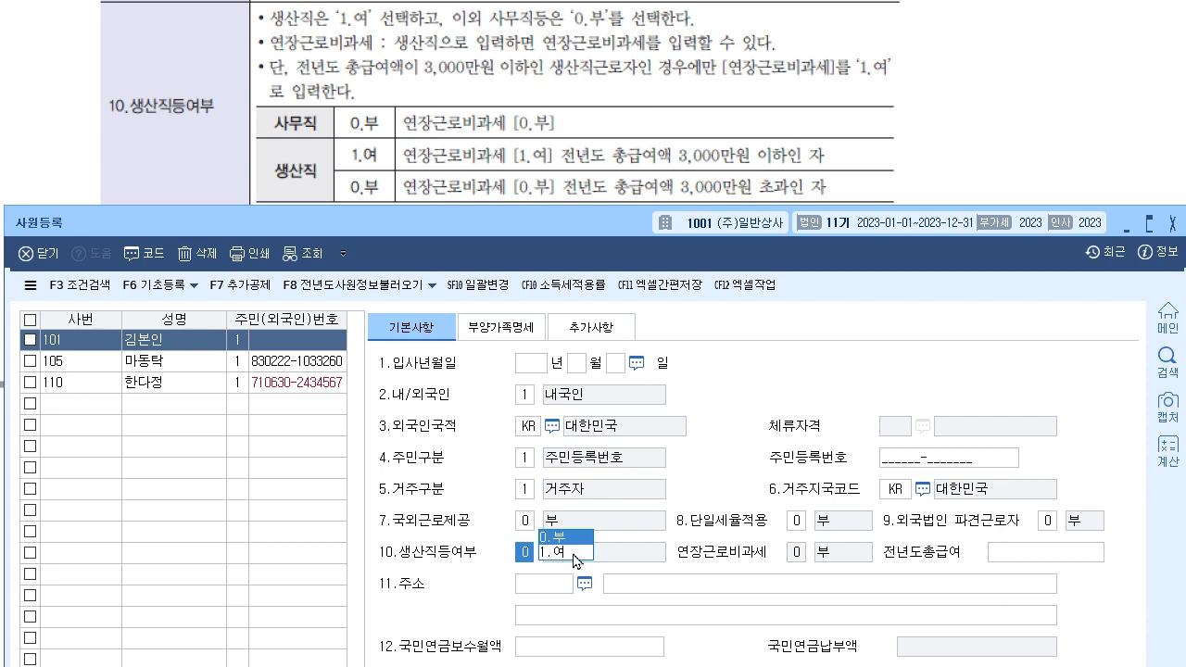
click(577, 552)
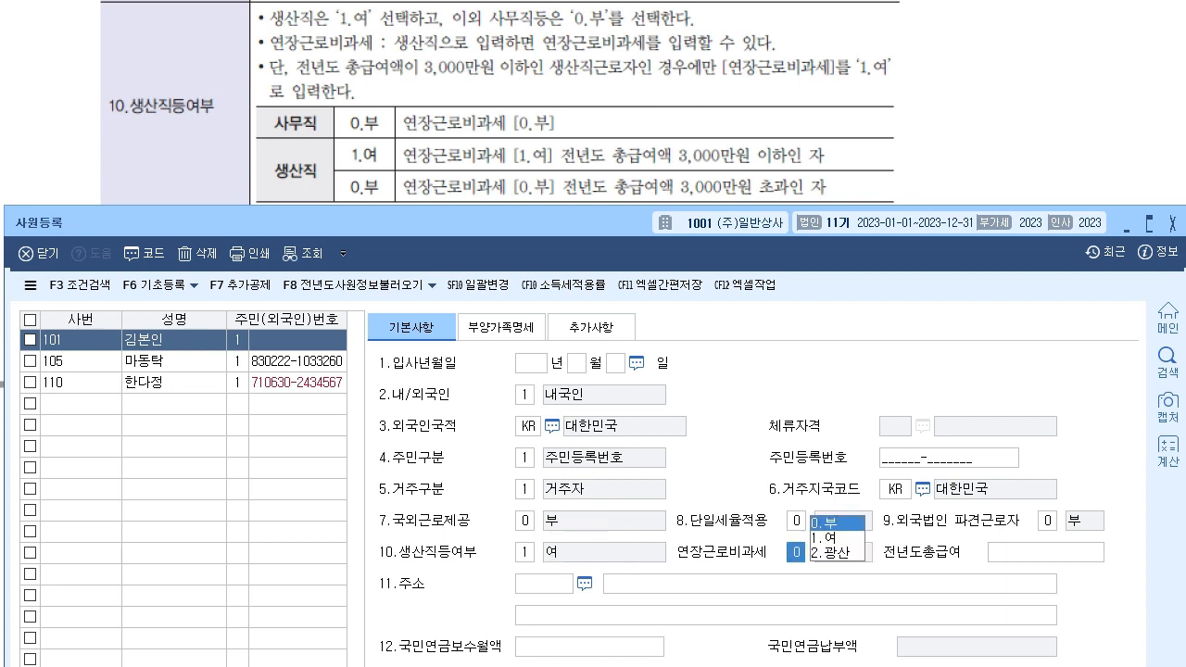
click(227, 3)
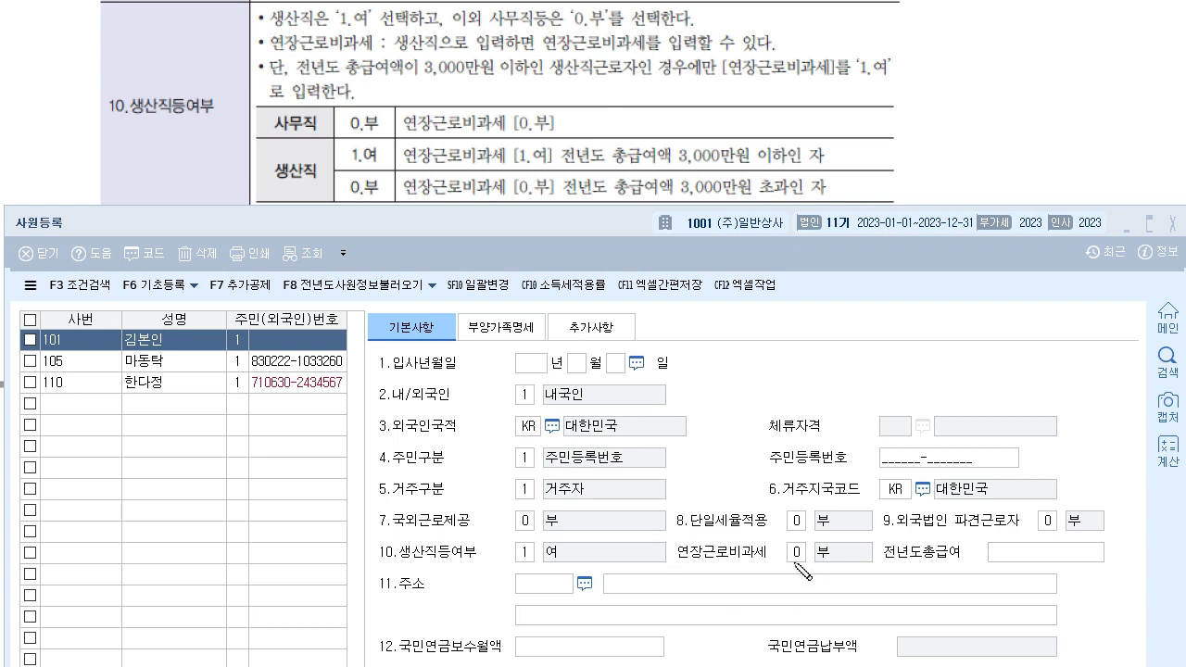
mouse_move(812, 563)
mouse_down()
mouse_move(778, 549)
mouse_move(811, 554)
mouse_move(796, 572)
mouse_up()
mouse_move(532, 541)
mouse_down()
mouse_move(513, 563)
mouse_move(534, 545)
mouse_up()
mouse_move(669, 573)
mouse_down()
mouse_move(776, 564)
mouse_move(729, 600)
mouse_move(736, 573)
mouse_up()
drag(527, 565, 691, 593)
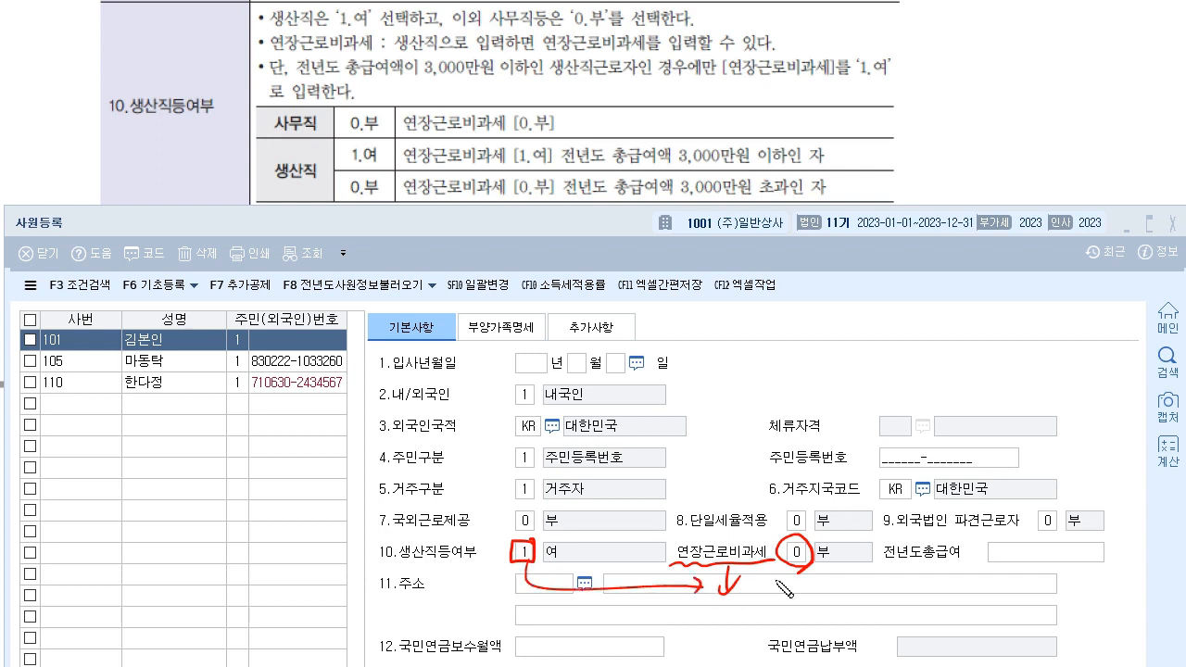
click(751, 536)
- Annotate 전년도총급여 with the 3000만 and 2.1억 이상 salary thresholds, then clear the ink
drag(878, 566, 1121, 558)
mouse_move(996, 544)
mouse_down()
mouse_move(997, 562)
mouse_move(1011, 550)
mouse_up()
mouse_move(1022, 549)
mouse_down()
mouse_move(1134, 562)
mouse_move(1119, 550)
mouse_up()
mouse_move(874, 542)
mouse_down()
mouse_move(903, 603)
mouse_move(919, 593)
mouse_move(1123, 587)
mouse_up()
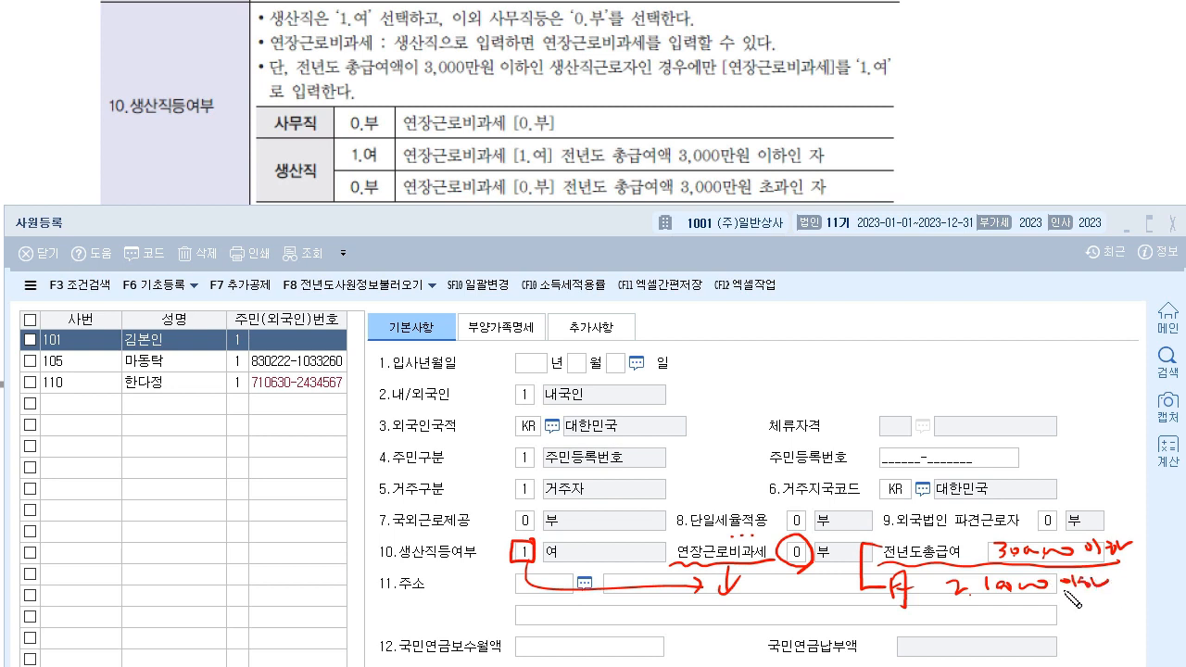
mouse_move(884, 602)
mouse_down()
mouse_move(1122, 604)
mouse_move(1094, 611)
mouse_up()
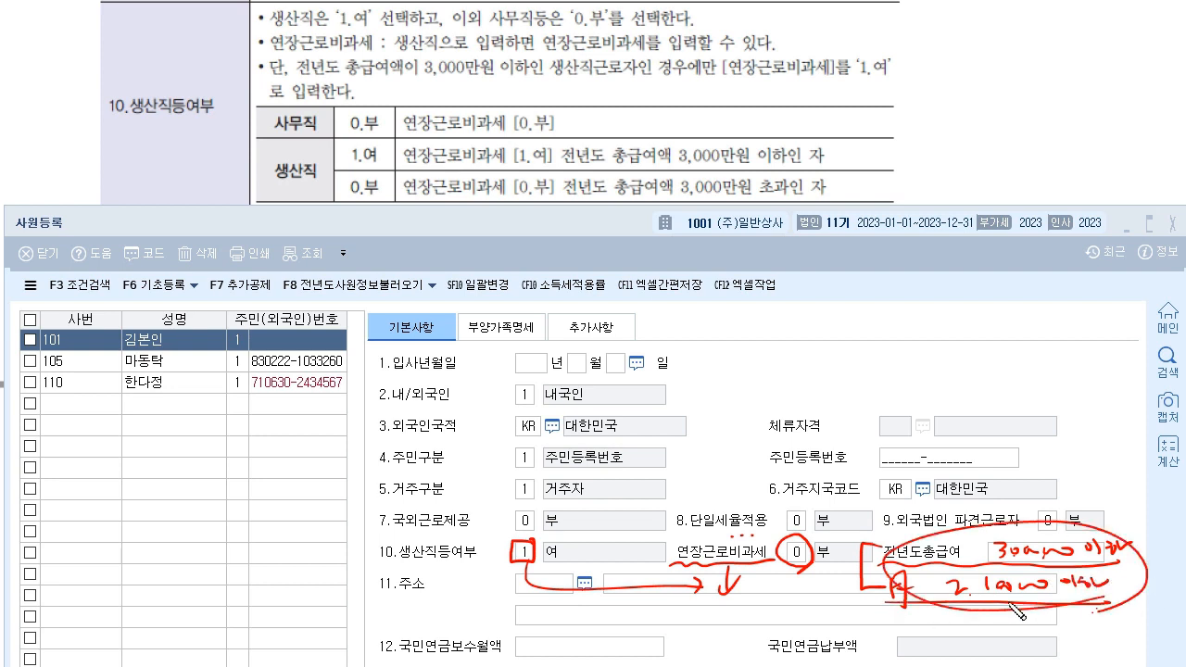
mouse_move(899, 571)
mouse_down()
mouse_move(797, 581)
mouse_move(809, 583)
mouse_up()
drag(786, 567, 832, 567)
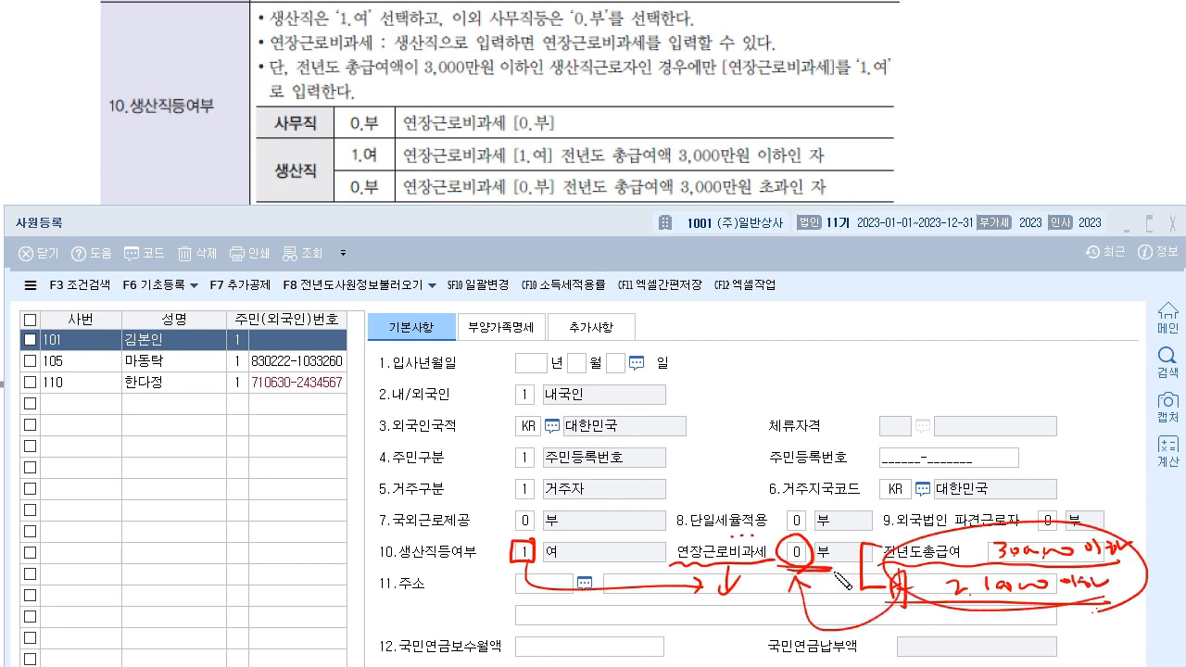
mouse_move(71, 215)
mouse_down()
mouse_move(22, 234)
mouse_move(74, 234)
mouse_up()
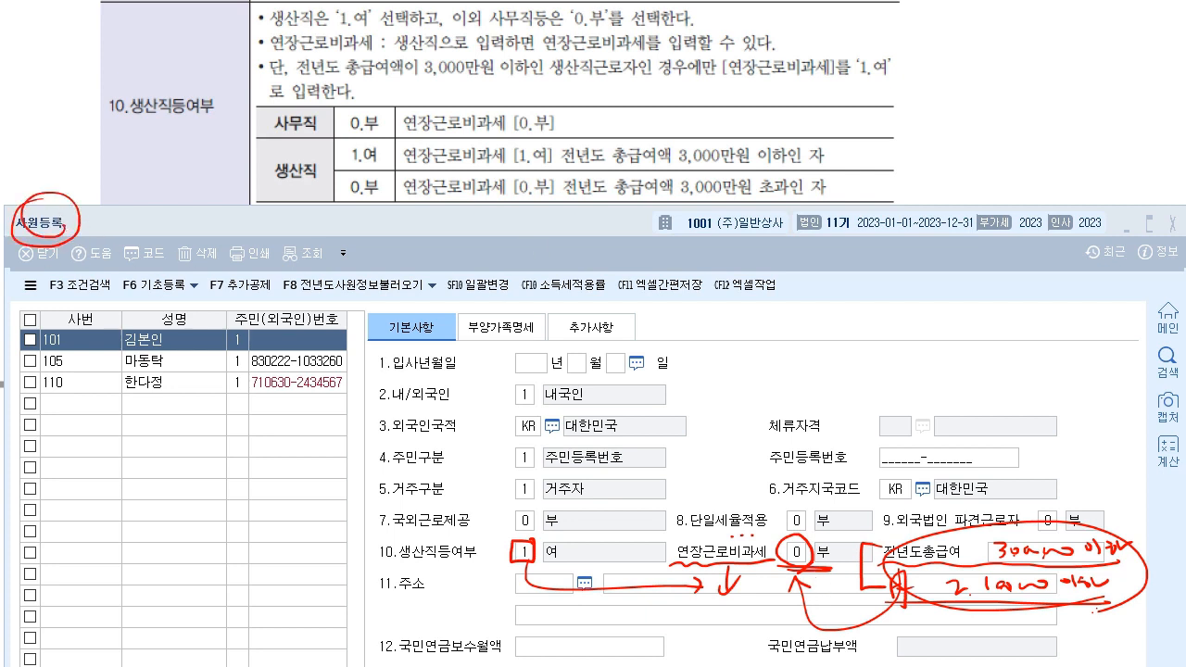
key(e)
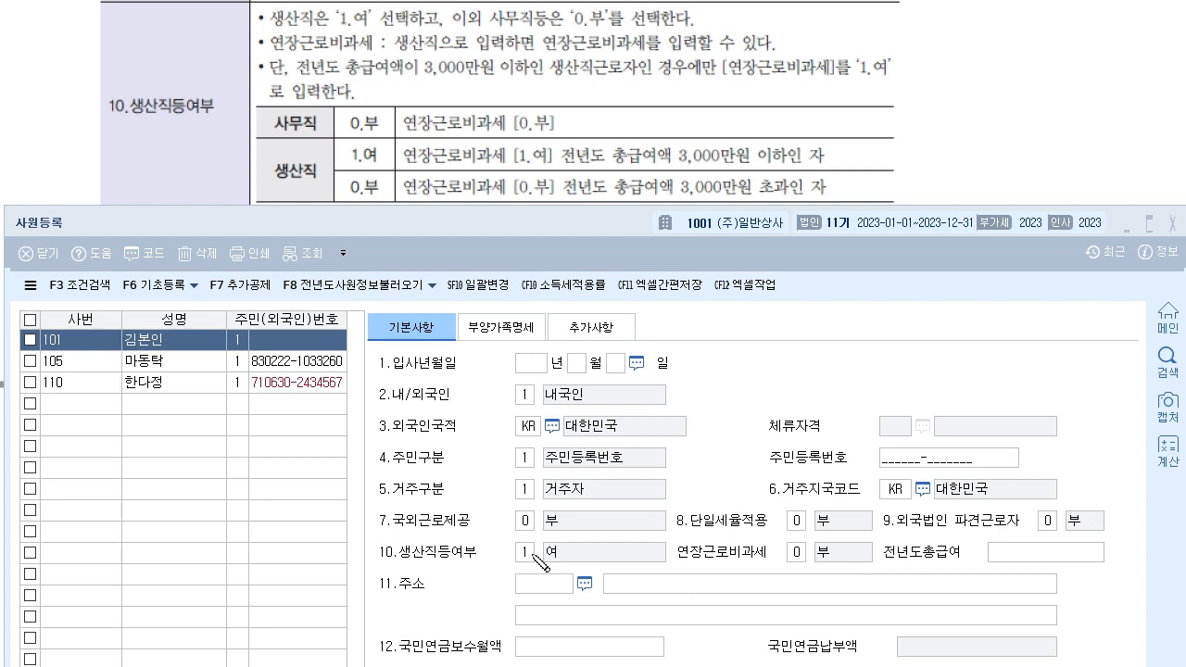
mouse_move(540, 546)
mouse_down()
mouse_move(517, 561)
mouse_move(543, 541)
mouse_up()
drag(679, 562, 805, 559)
drag(888, 561, 1098, 561)
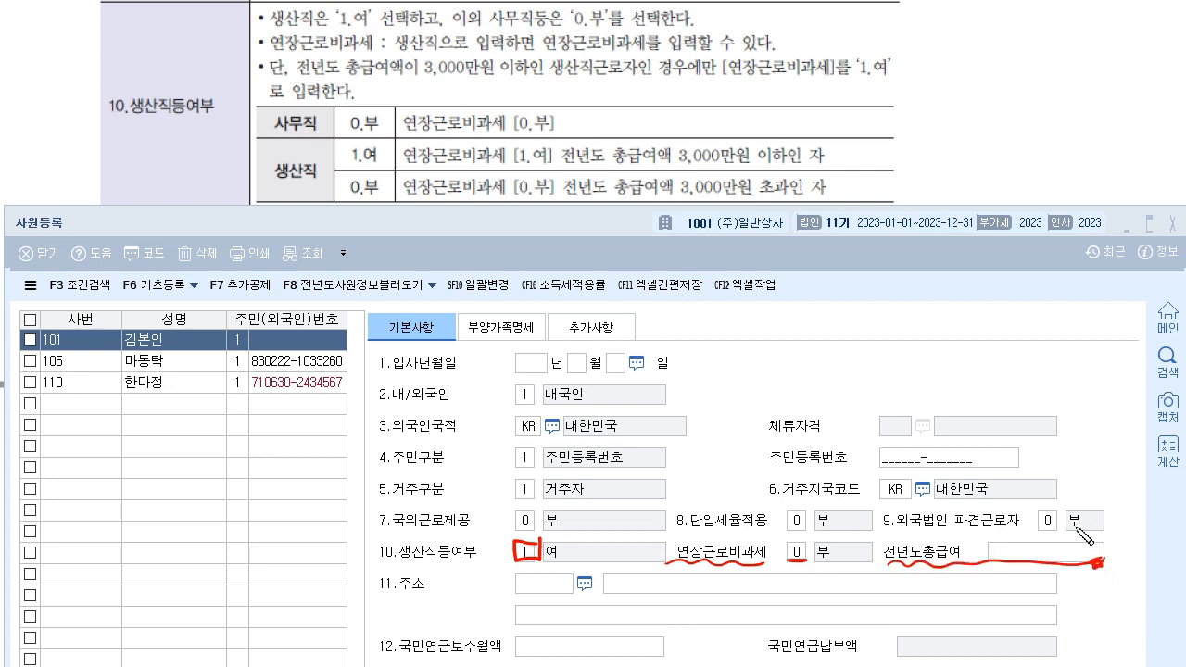
drag(612, 164, 801, 169)
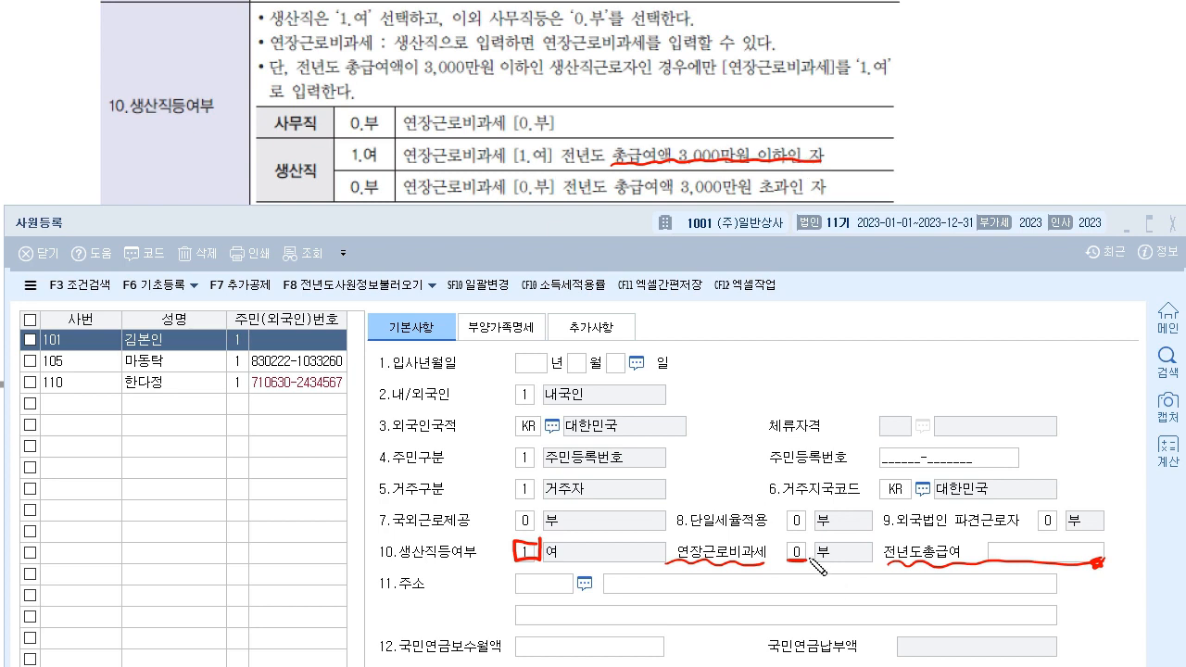
mouse_move(550, 164)
mouse_down()
mouse_move(517, 174)
mouse_move(569, 145)
mouse_move(556, 167)
mouse_up()
drag(616, 199, 839, 197)
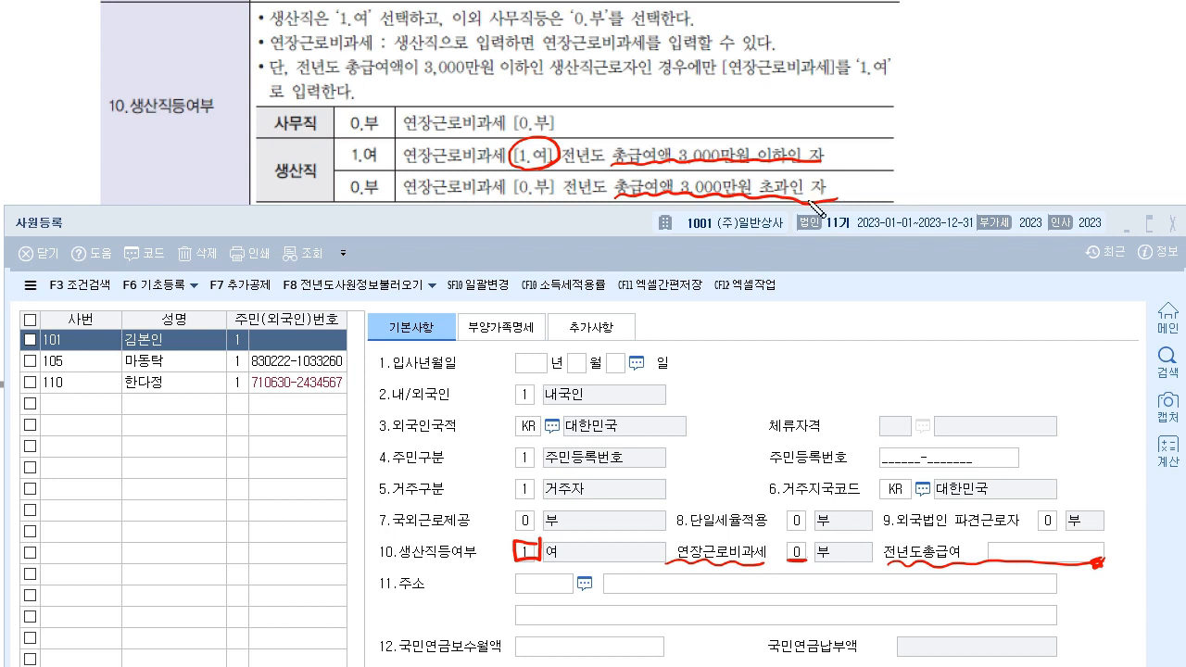
mouse_move(567, 198)
mouse_down()
mouse_move(552, 213)
mouse_move(508, 202)
mouse_move(561, 195)
mouse_move(535, 211)
mouse_up()
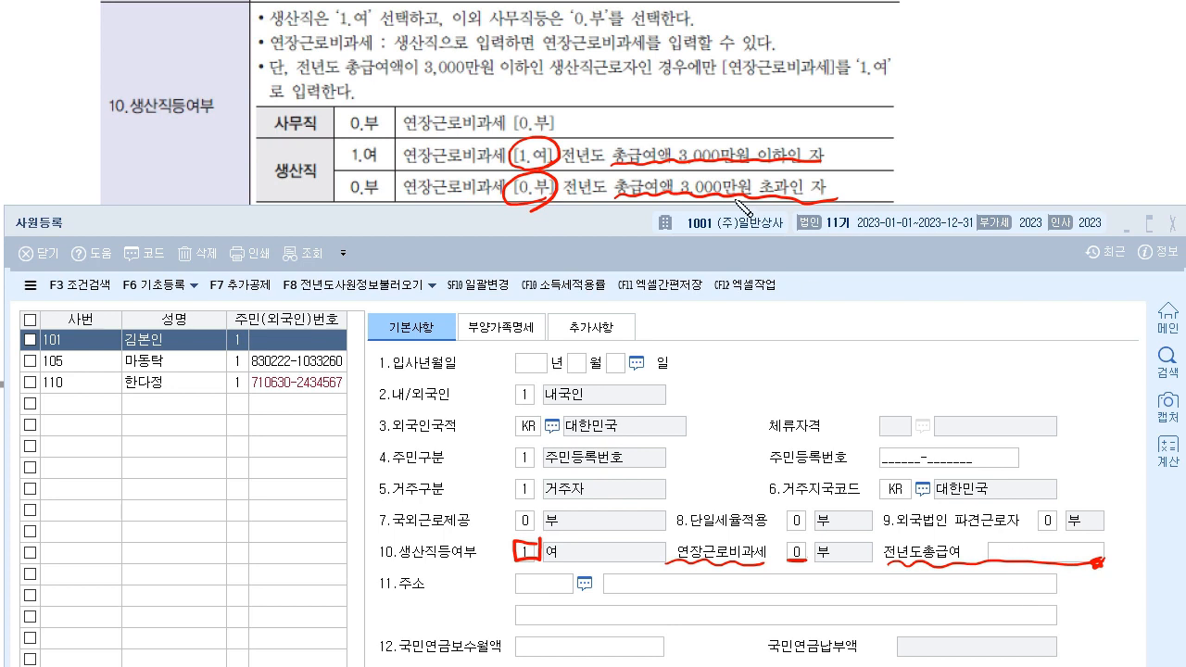
click(844, 192)
drag(1029, 560, 1028, 533)
mouse_move(792, 558)
mouse_down()
mouse_move(798, 538)
mouse_move(803, 560)
mouse_up()
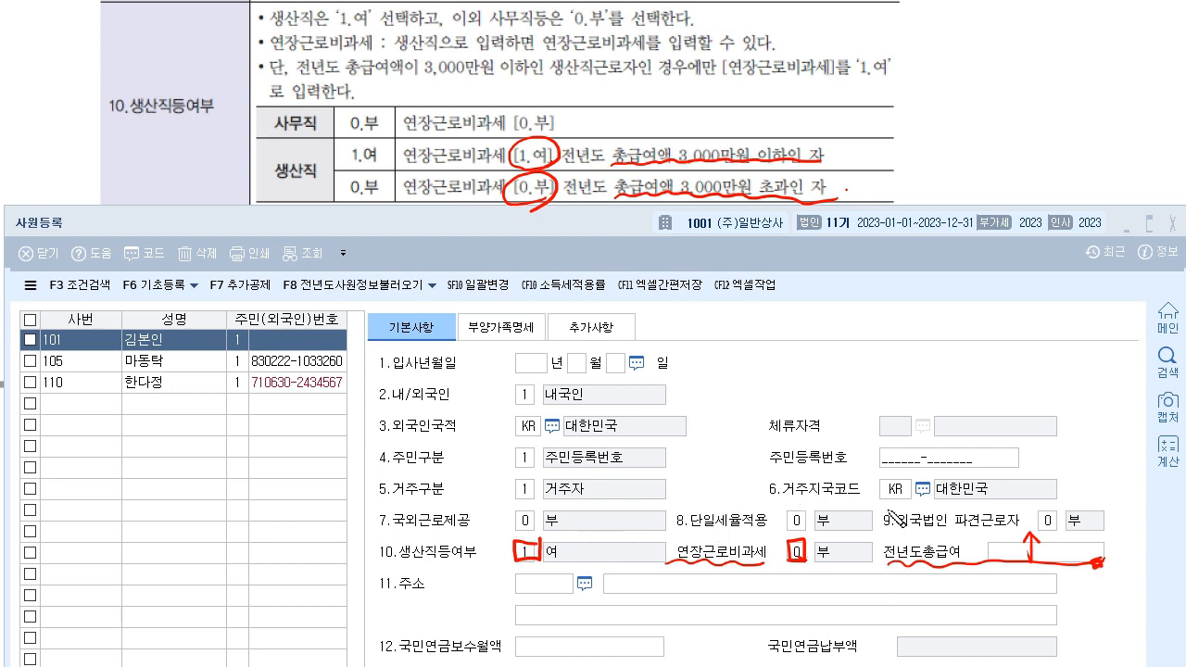
drag(848, 546, 865, 543)
mouse_move(937, 555)
mouse_down()
mouse_move(921, 598)
mouse_move(848, 568)
mouse_move(865, 576)
mouse_up()
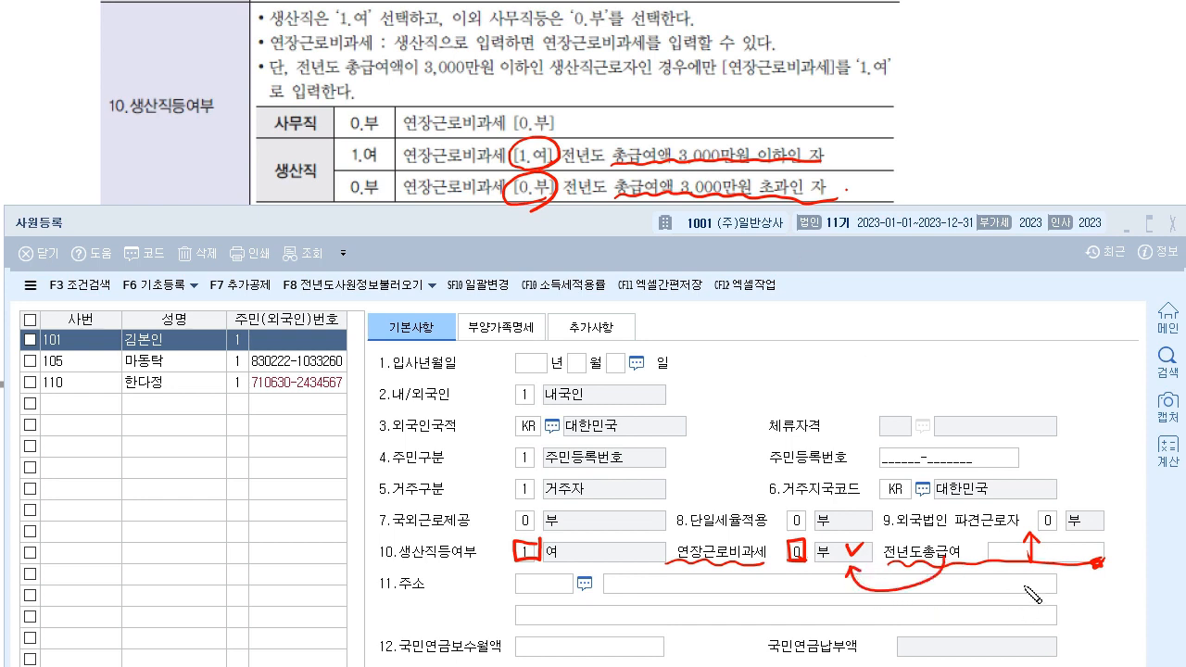
drag(693, 569, 760, 570)
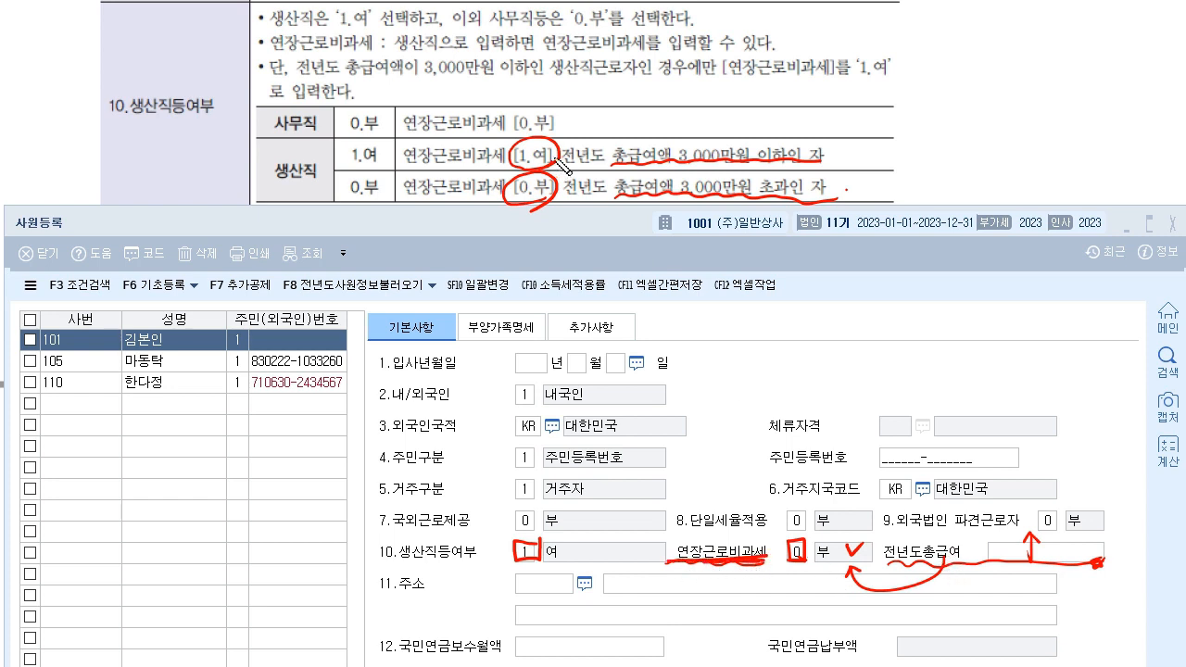
mouse_move(540, 149)
mouse_down()
mouse_move(679, 143)
mouse_move(729, 116)
mouse_move(739, 124)
mouse_up()
mouse_move(545, 171)
mouse_down()
mouse_move(645, 120)
mouse_move(659, 143)
mouse_up()
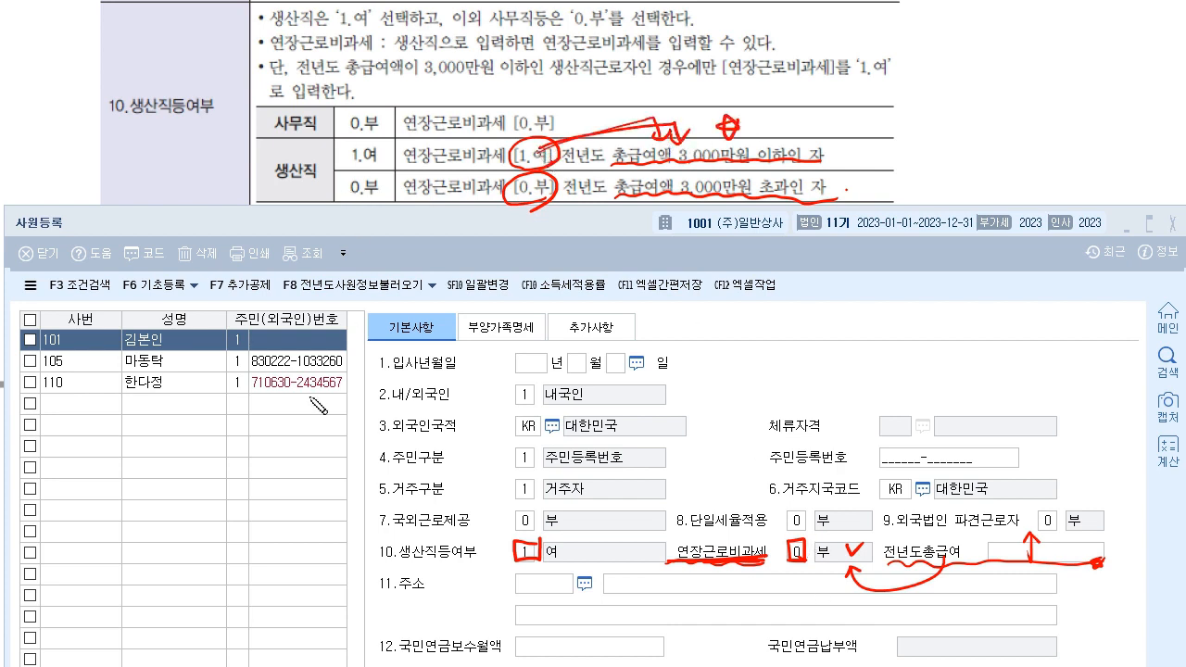
drag(174, 328, 139, 349)
mouse_move(355, 152)
mouse_down()
mouse_move(154, 329)
mouse_move(168, 315)
mouse_up()
drag(400, 171, 508, 167)
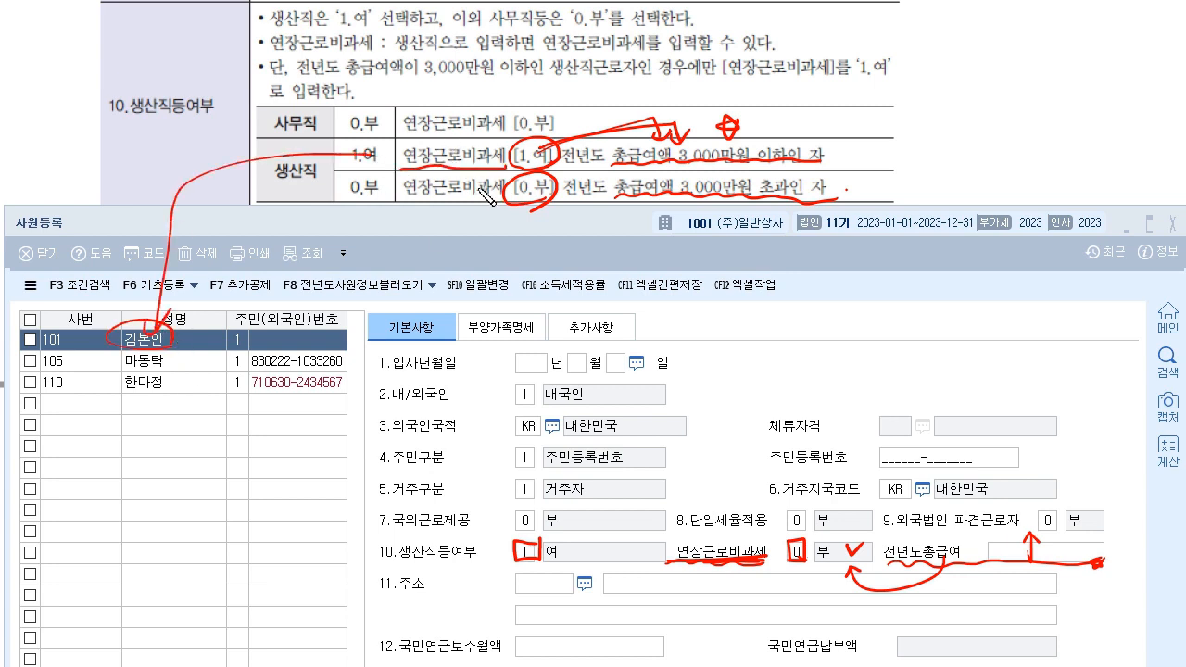
mouse_move(810, 165)
mouse_down()
mouse_move(870, 120)
mouse_move(991, 103)
mouse_move(1056, 115)
mouse_move(1083, 104)
mouse_move(1082, 128)
mouse_up()
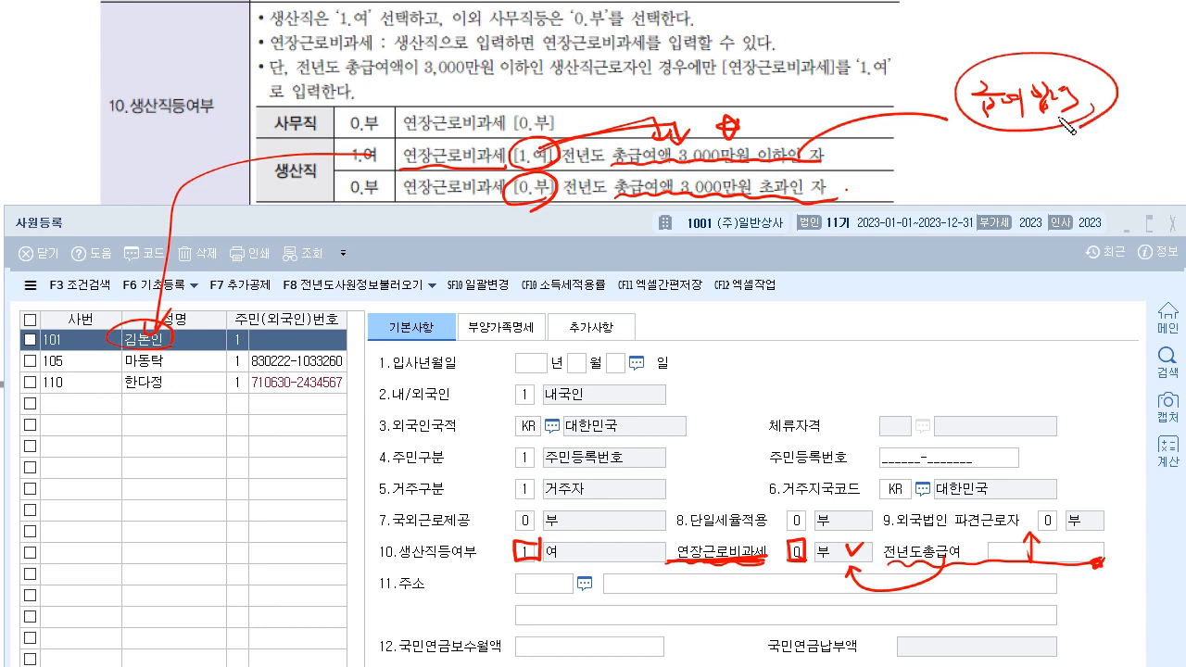
drag(211, 339, 196, 341)
mouse_move(954, 176)
mouse_down()
mouse_move(961, 137)
mouse_move(973, 174)
mouse_move(1116, 146)
mouse_up()
drag(934, 174, 1152, 161)
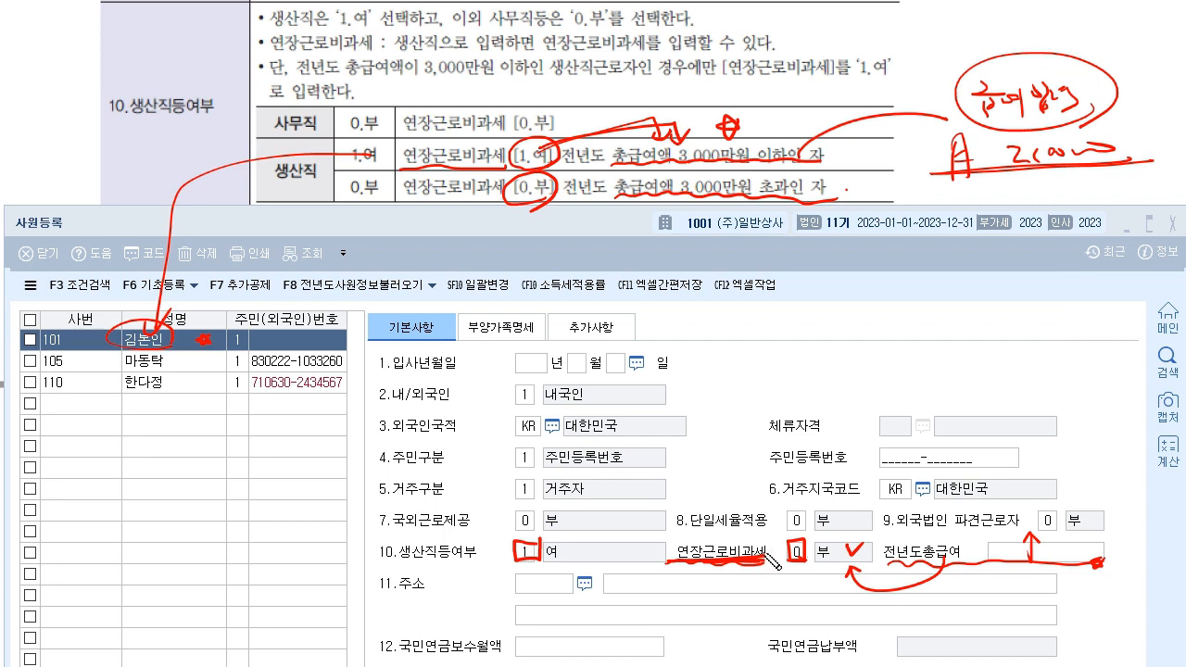
drag(1027, 189, 1032, 201)
drag(1037, 187, 1049, 202)
mouse_move(1014, 196)
mouse_down()
mouse_move(1017, 179)
mouse_move(1059, 194)
mouse_up()
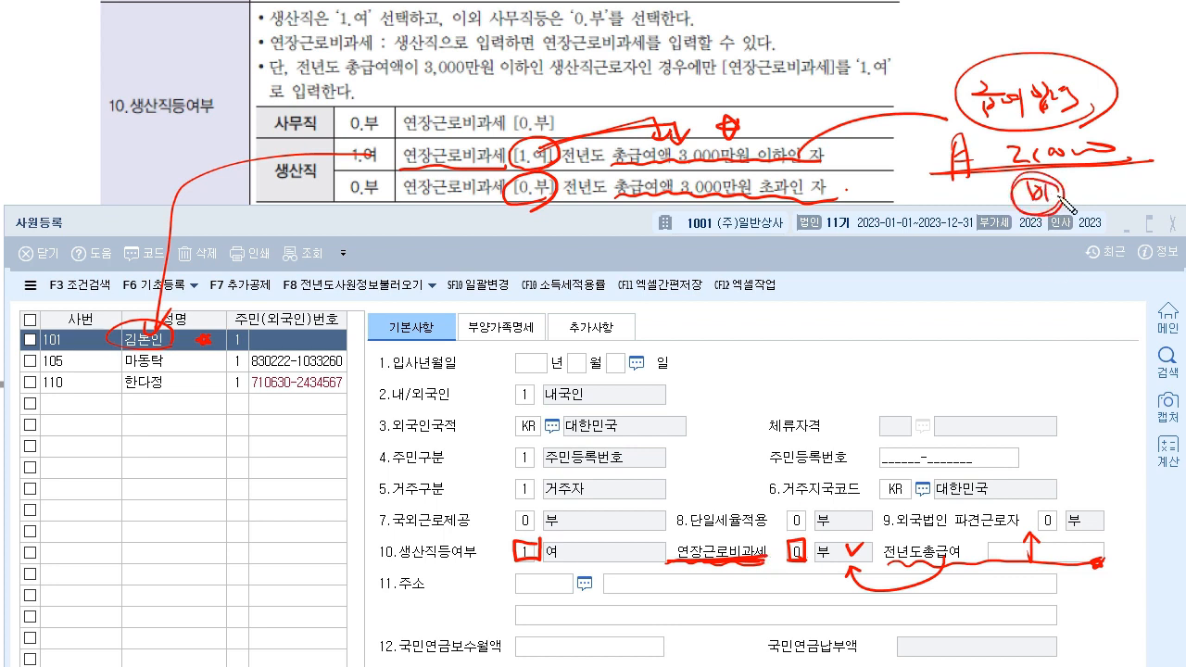
mouse_move(1035, 255)
mouse_down()
mouse_move(1043, 278)
mouse_move(1077, 272)
mouse_up()
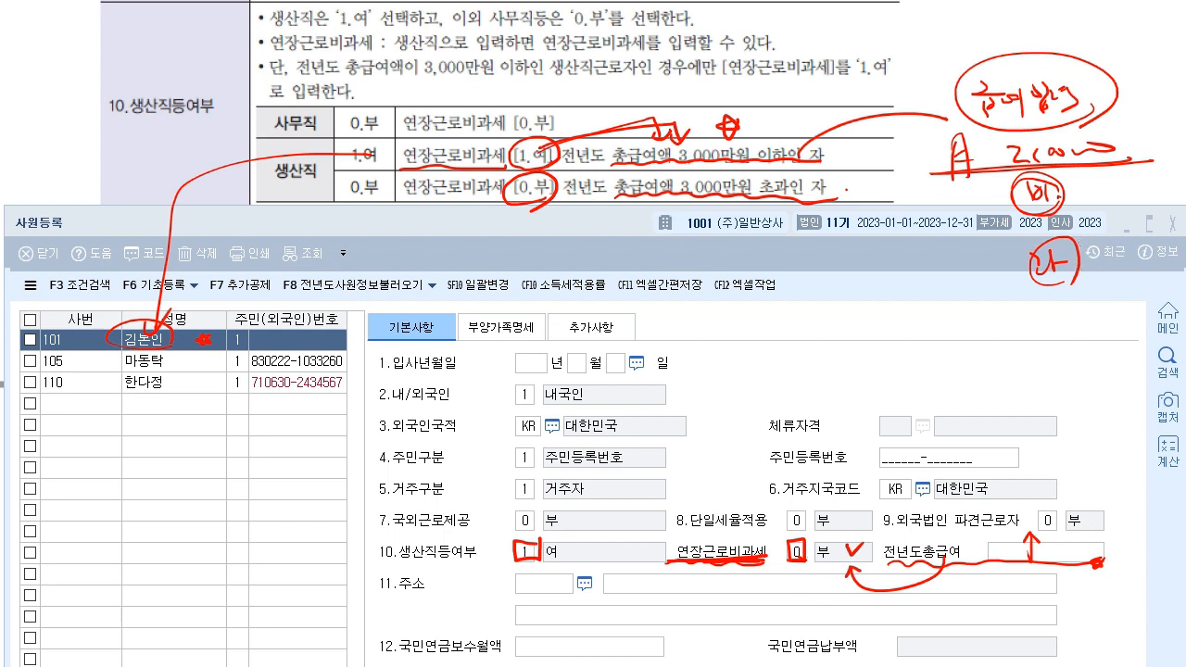
drag(400, 154, 857, 153)
mouse_move(1065, 244)
mouse_down()
mouse_move(1032, 264)
mouse_move(1065, 287)
mouse_up()
drag(977, 93, 1085, 120)
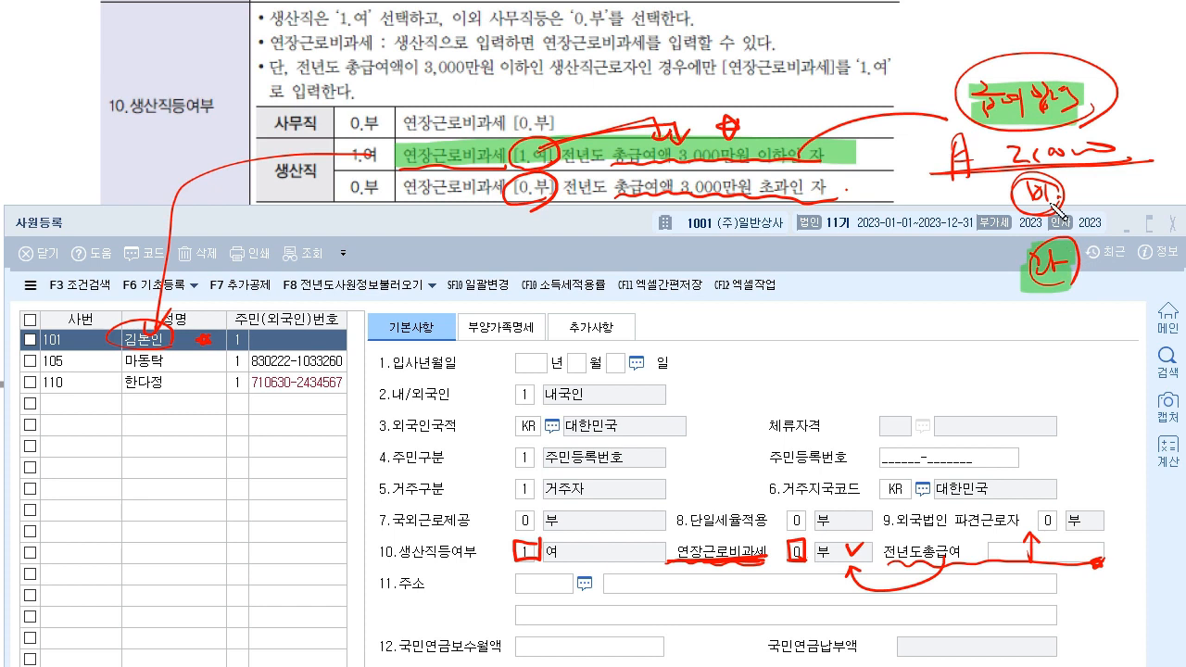
mouse_move(980, 89)
mouse_down()
mouse_move(918, 261)
mouse_move(1008, 270)
mouse_up()
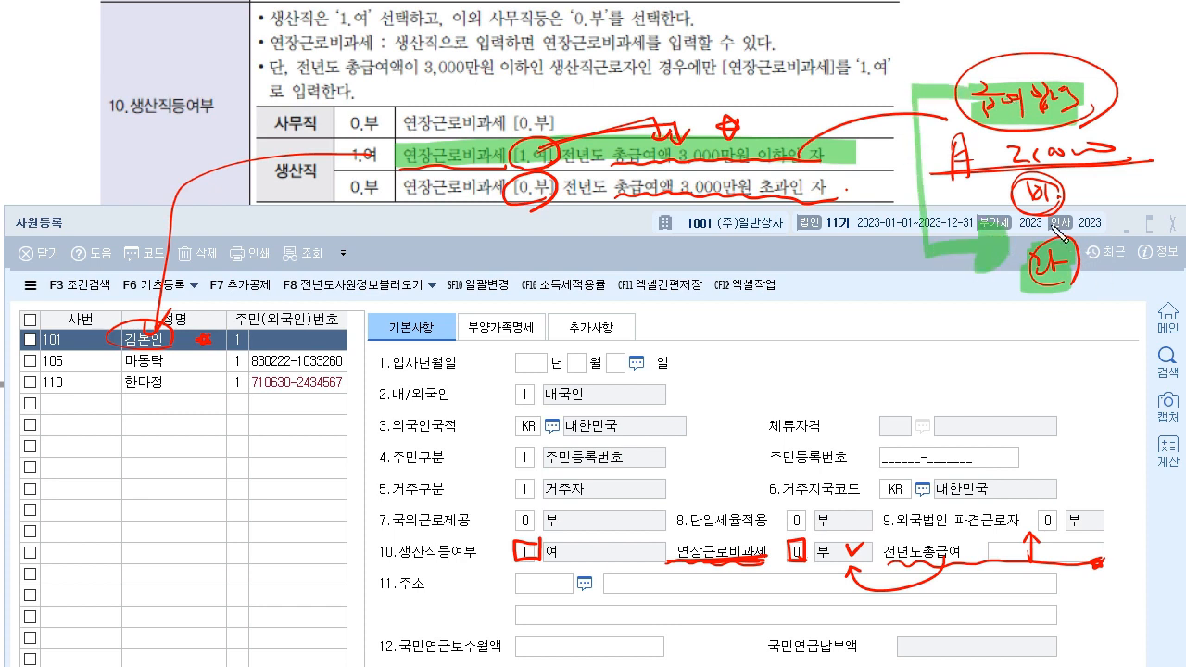
key(Escape)
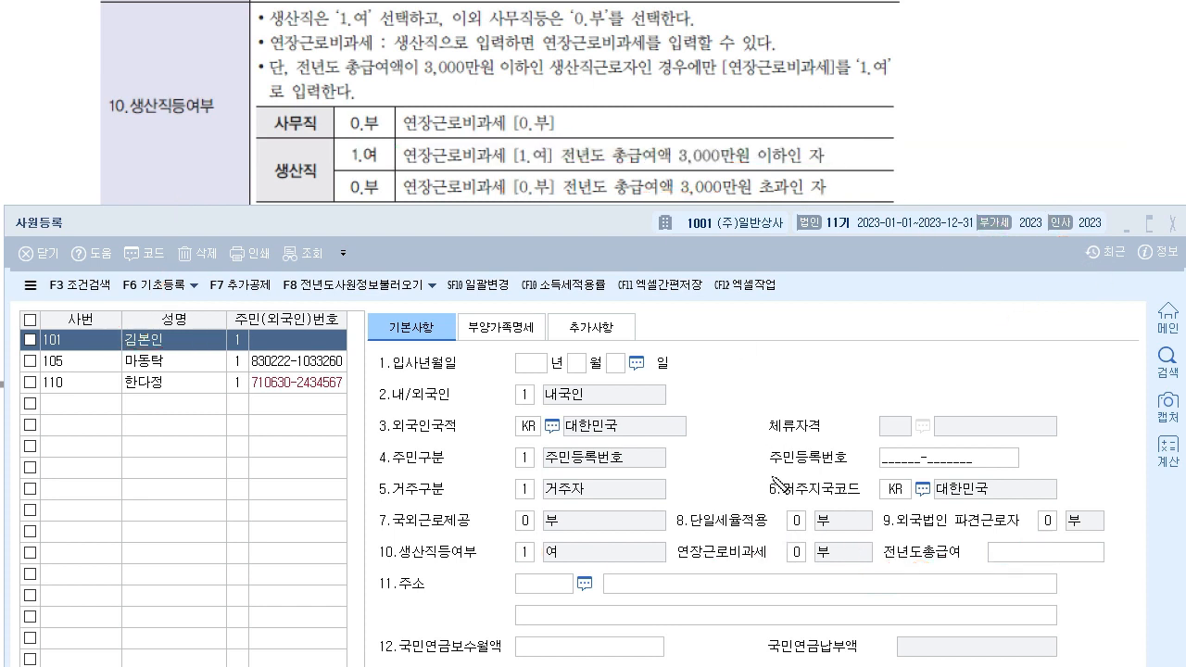
mouse_move(71, 212)
mouse_down()
mouse_move(85, 211)
mouse_move(71, 211)
mouse_up()
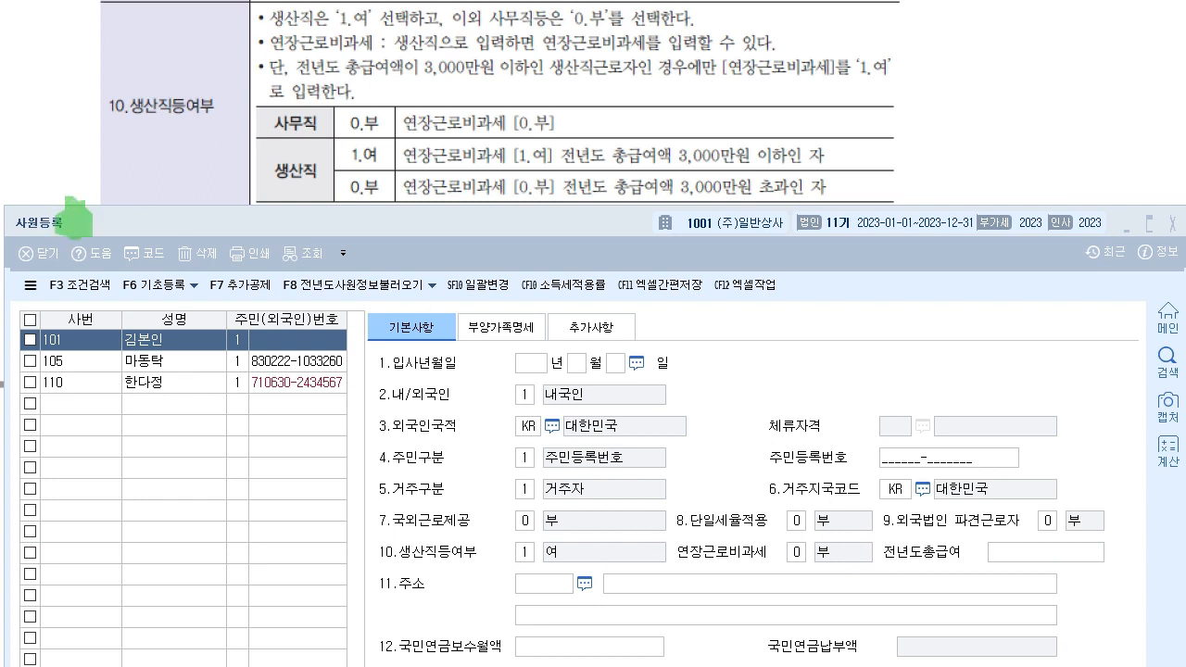
mouse_move(381, 557)
mouse_down()
mouse_move(513, 553)
mouse_move(526, 563)
mouse_move(532, 539)
mouse_up()
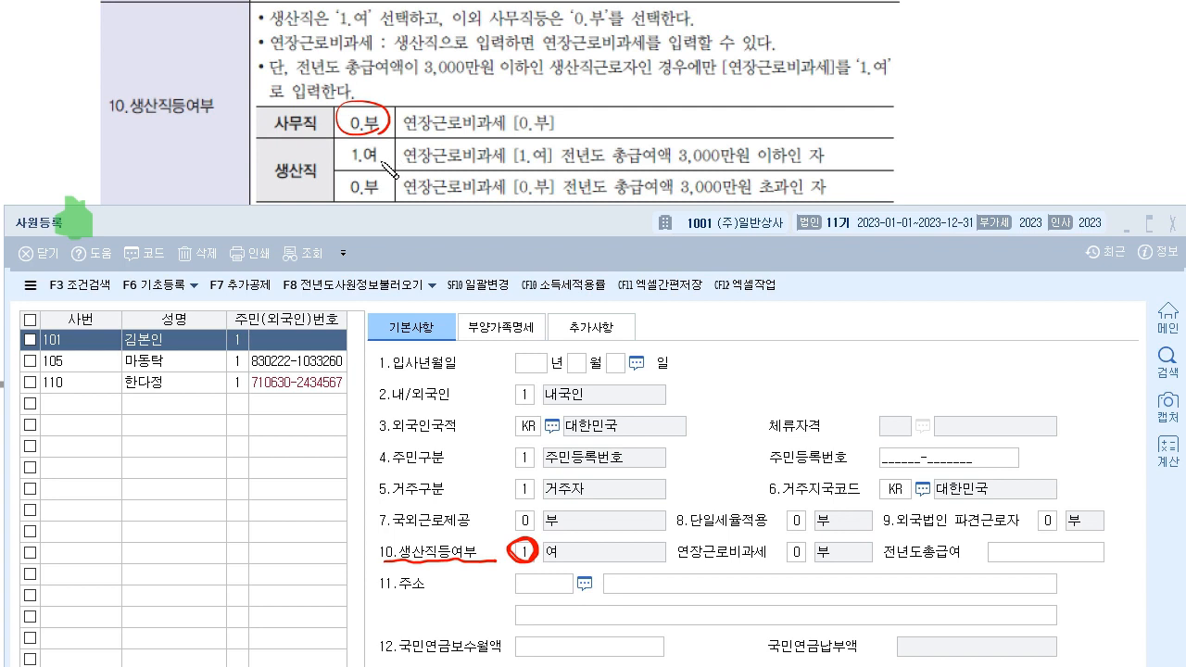
mouse_move(385, 158)
mouse_down()
mouse_move(349, 167)
mouse_move(394, 165)
mouse_up()
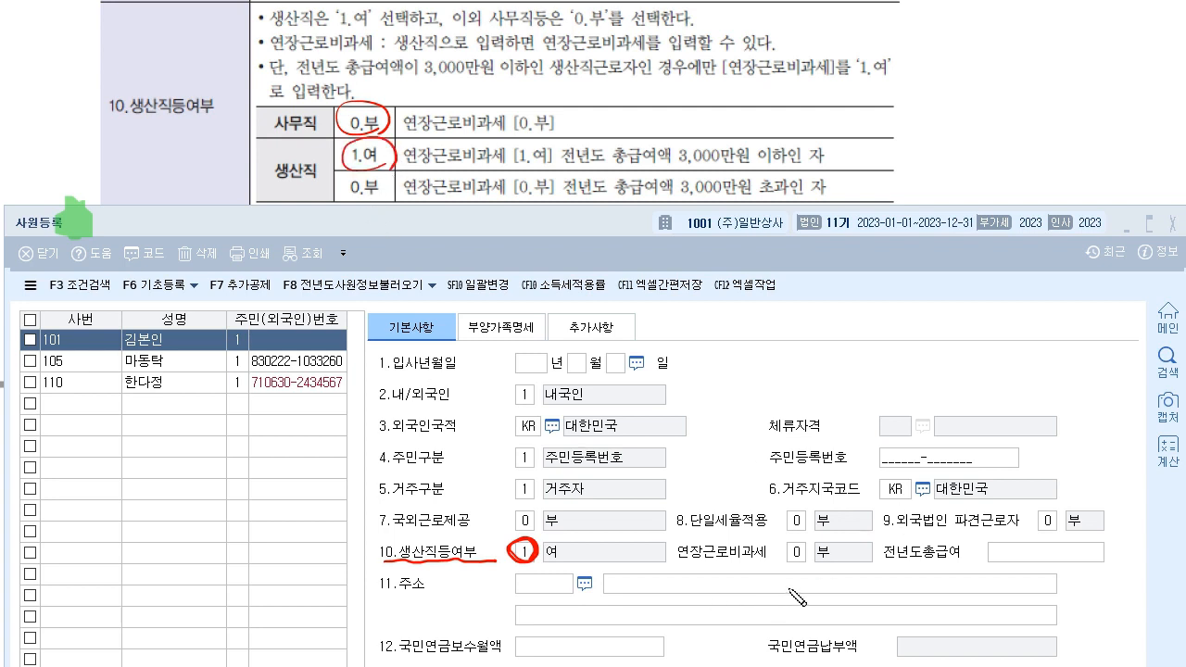
mouse_move(676, 569)
mouse_down()
mouse_move(779, 567)
mouse_move(808, 547)
mouse_move(793, 561)
mouse_move(789, 543)
mouse_move(819, 593)
mouse_up()
drag(884, 566, 1058, 555)
mouse_move(916, 554)
mouse_down()
mouse_move(863, 545)
mouse_move(836, 585)
mouse_up()
drag(513, 161, 831, 155)
drag(512, 198, 850, 195)
click(858, 196)
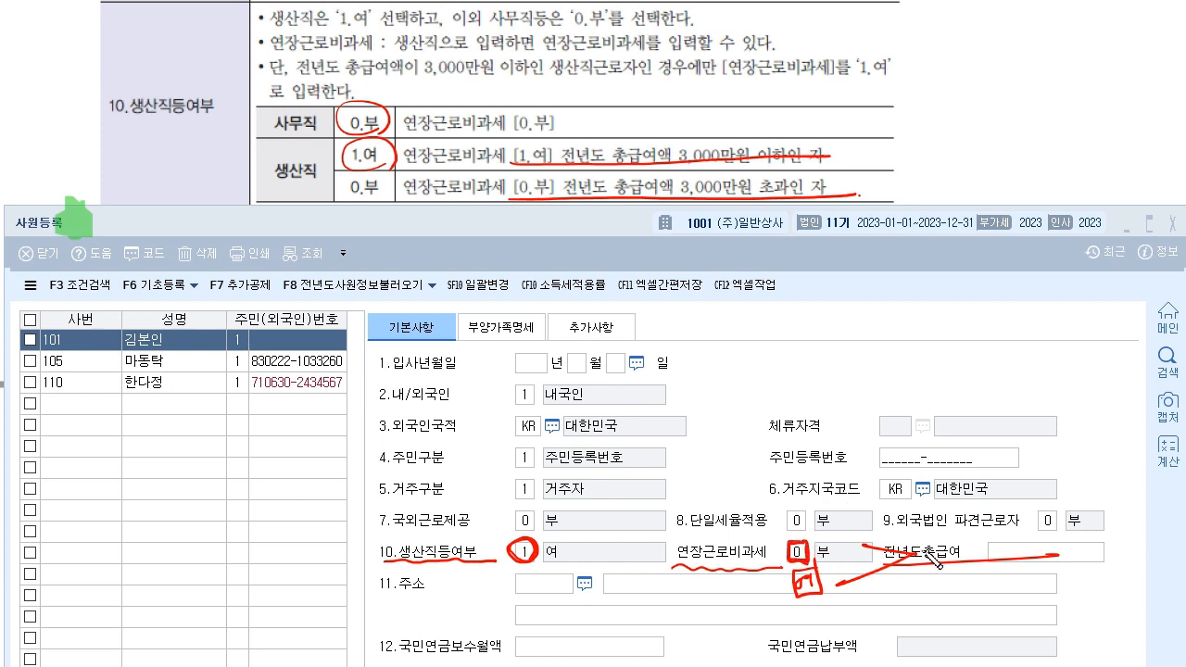
mouse_move(841, 578)
mouse_down()
mouse_move(804, 574)
mouse_move(820, 593)
mouse_move(839, 585)
mouse_move(794, 579)
mouse_move(826, 613)
mouse_move(904, 621)
mouse_up()
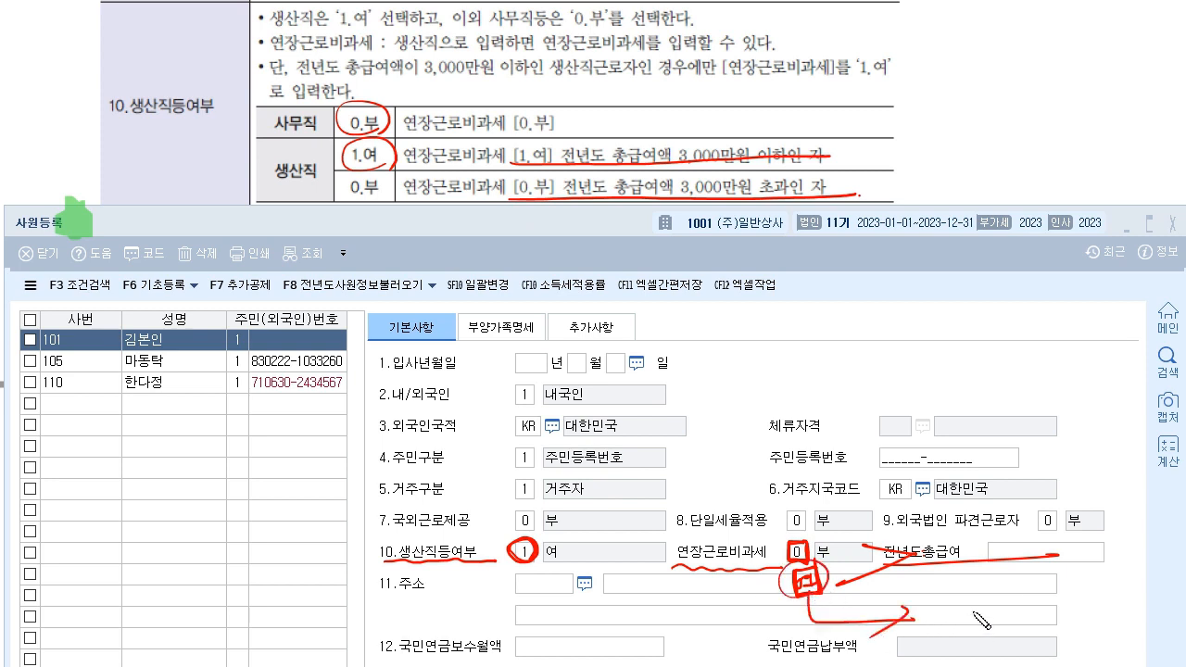
drag(1089, 622, 1073, 633)
drag(1021, 601, 1056, 585)
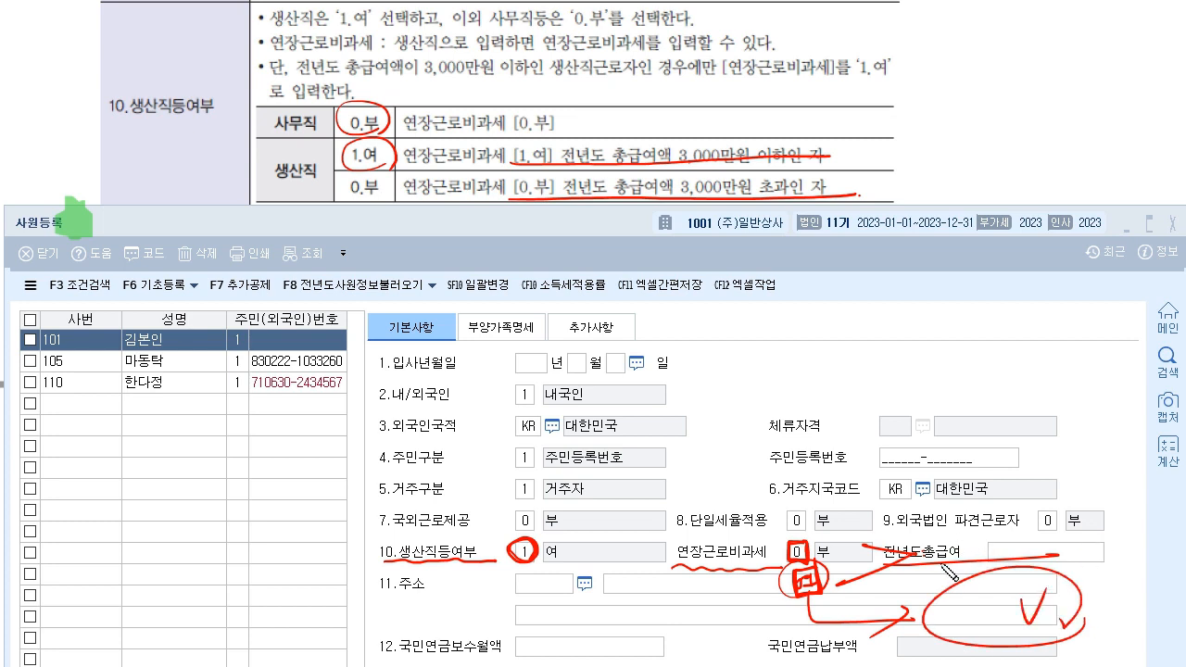
mouse_move(856, 190)
mouse_down()
mouse_move(865, 228)
mouse_move(926, 162)
mouse_up()
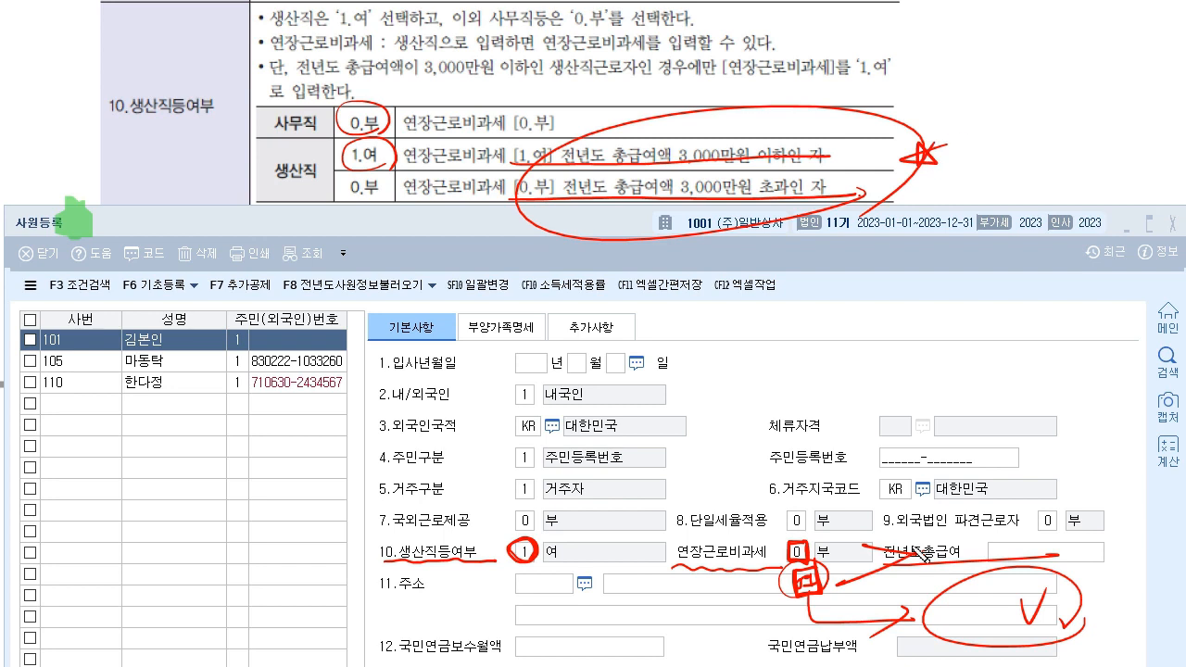
drag(804, 572, 813, 569)
key(Escape)
- Set 생산직등여부 to 0 부 and enter 1,000,000 as 국민연금보수월액
click(532, 554)
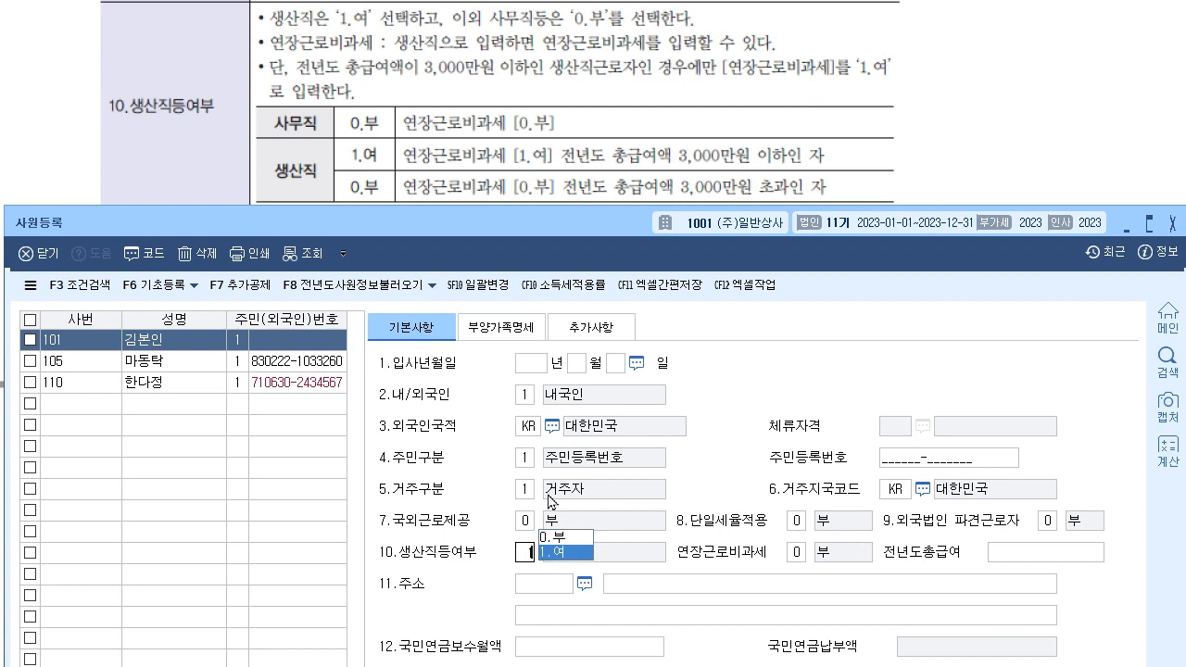
click(561, 537)
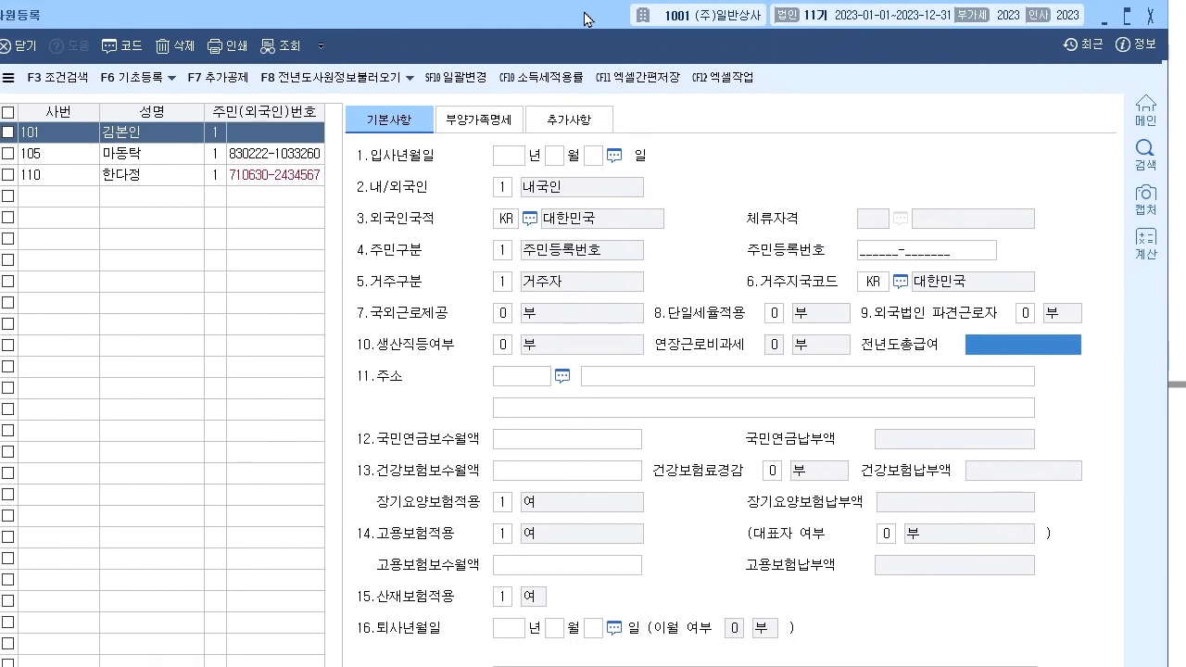
click(556, 441)
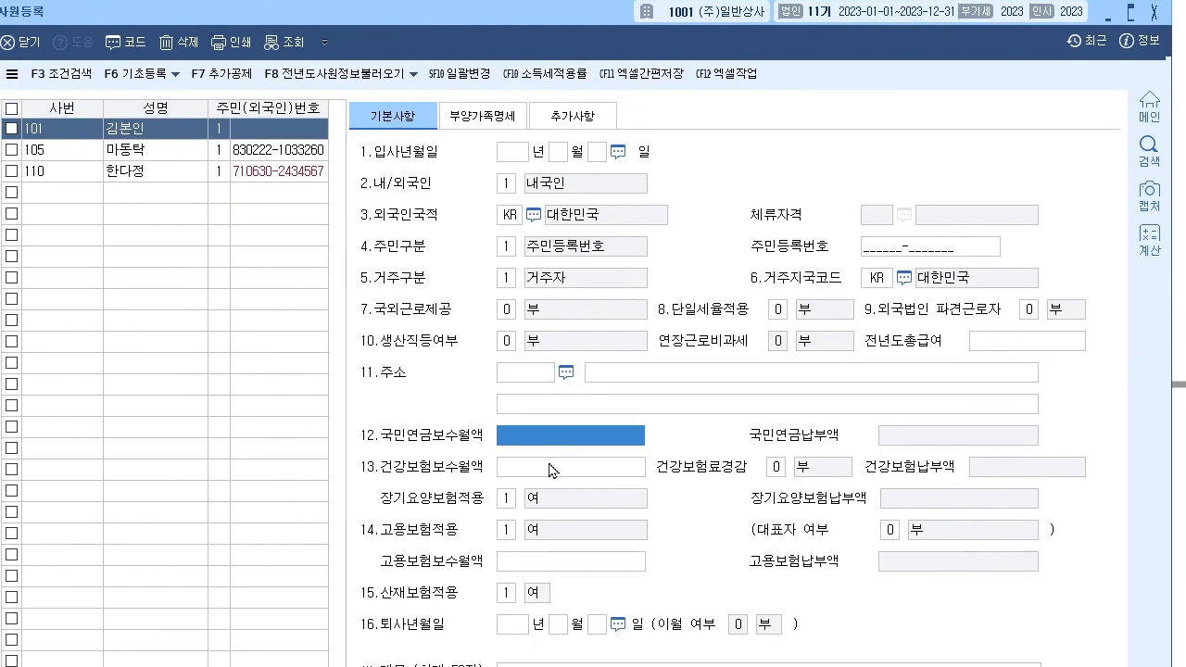
click(551, 470)
click(533, 565)
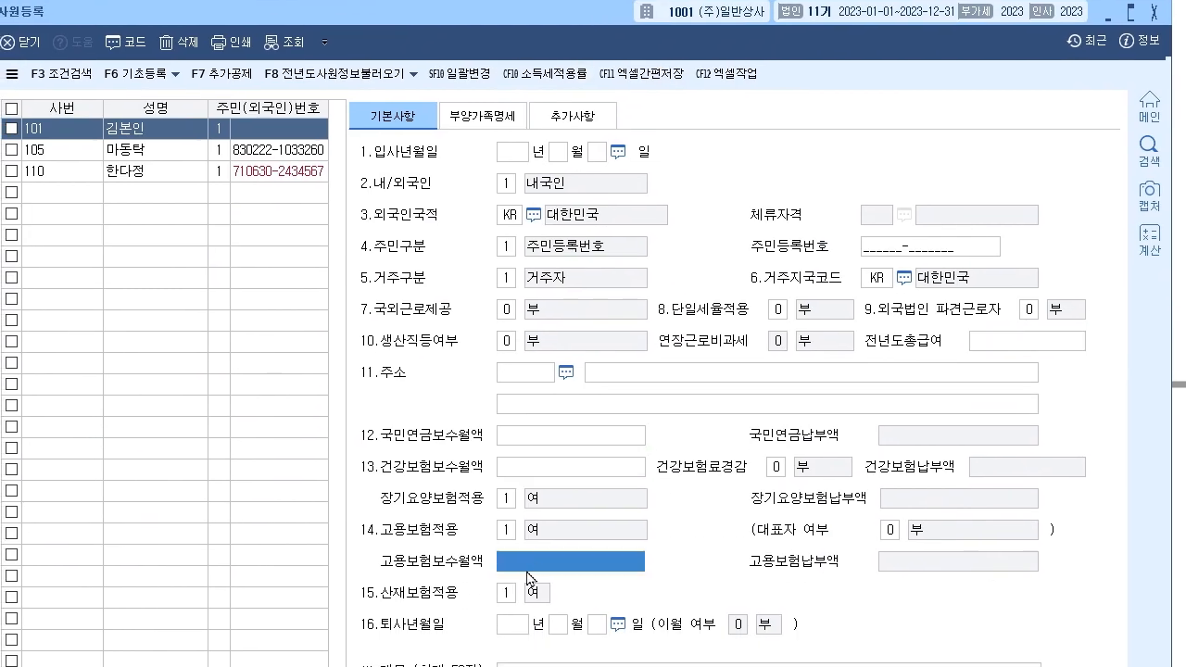
click(574, 439)
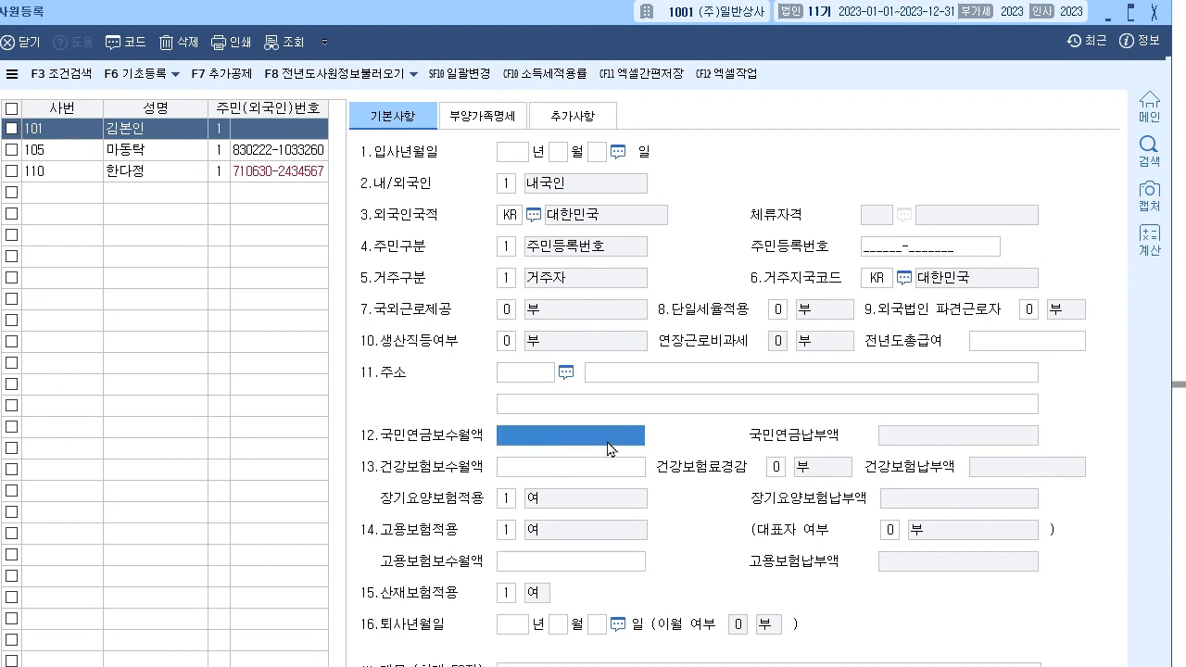
text(1000000)
key(Return)
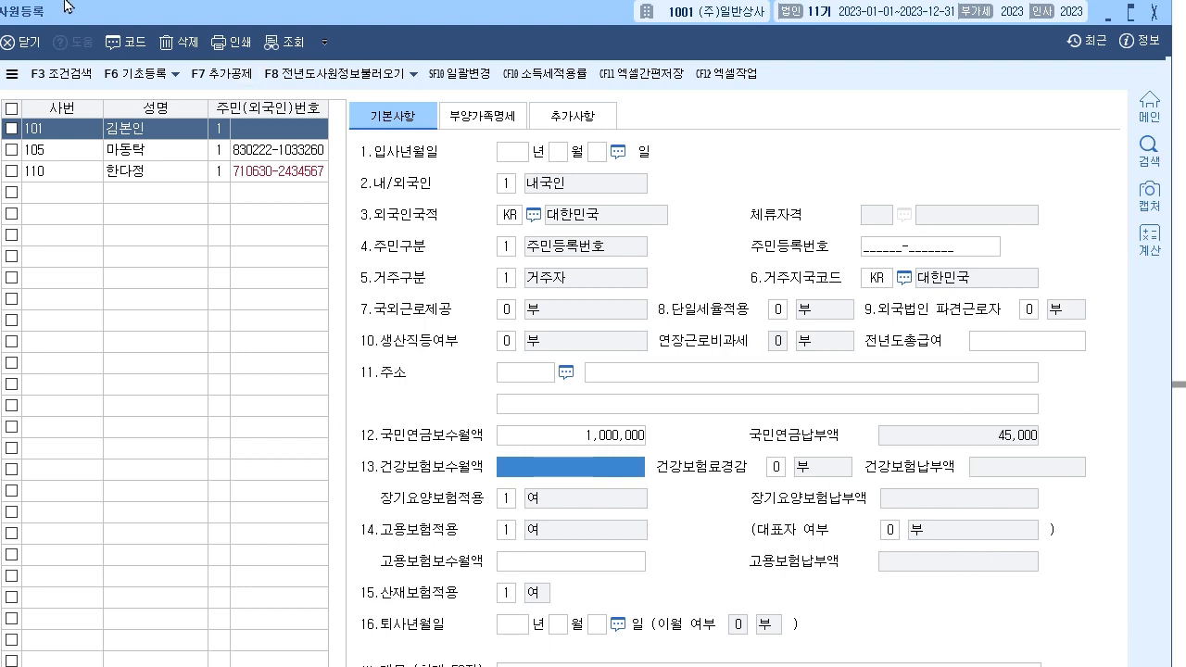
- Mark up the computed 45,000 pension contribution and the basic-info form, then clear the ink
mouse_move(936, 429)
mouse_down()
mouse_move(965, 424)
mouse_move(1010, 449)
mouse_up()
drag(856, 511, 887, 498)
mouse_move(793, 393)
mouse_down()
mouse_move(821, 410)
mouse_move(824, 437)
mouse_move(845, 416)
mouse_move(848, 443)
mouse_move(850, 363)
mouse_up()
mouse_move(843, 404)
mouse_down()
mouse_move(1101, 390)
mouse_move(1097, 413)
mouse_up()
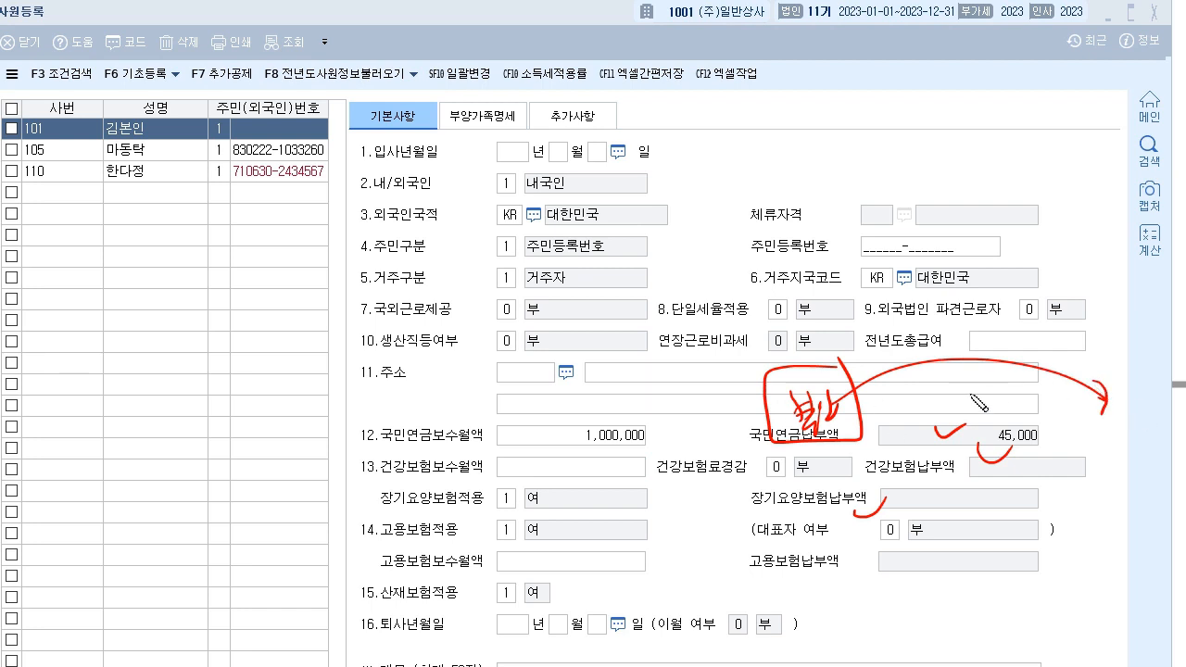
mouse_move(879, 507)
mouse_down()
mouse_move(656, 552)
mouse_move(1028, 436)
mouse_move(878, 494)
mouse_up()
mouse_move(453, 348)
mouse_down()
mouse_move(690, 190)
mouse_move(1027, 148)
mouse_move(1011, 170)
mouse_up()
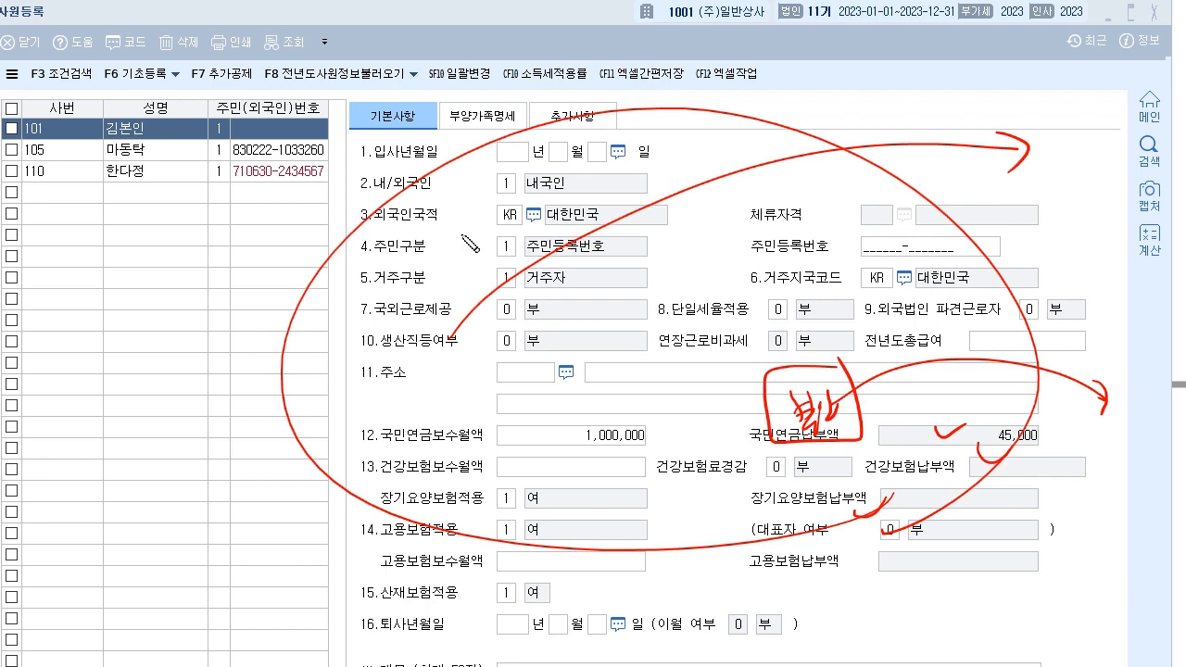
key(Escape)
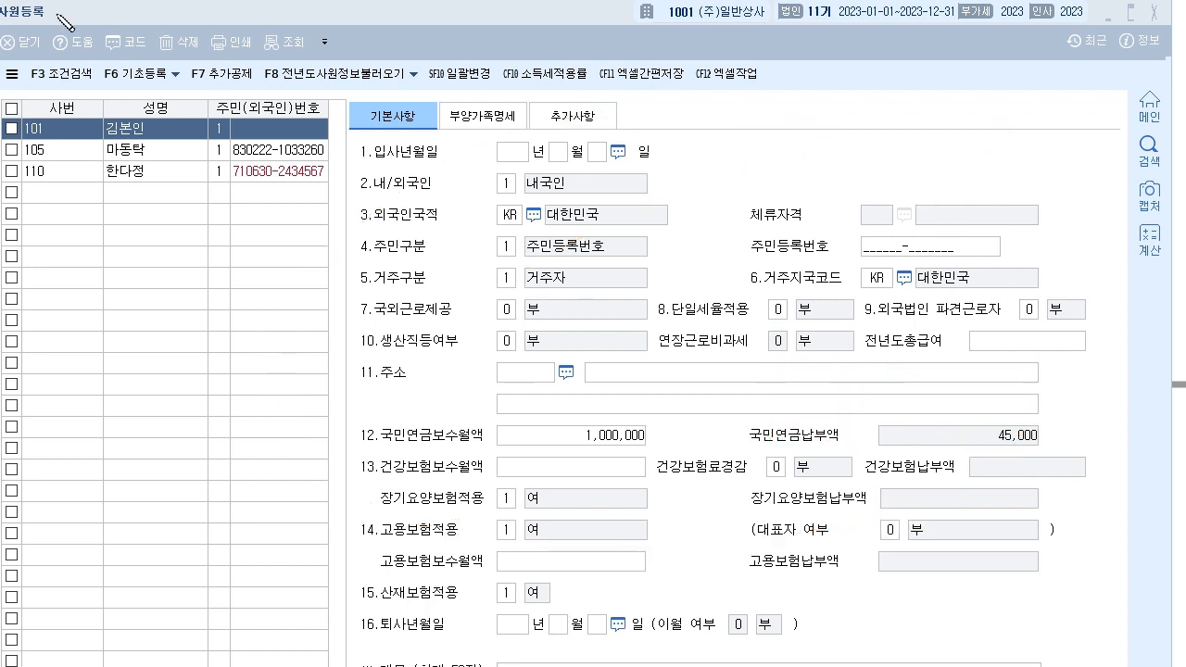
- Delete the 1,000,000 pension wage and switch to the 부양가족명세 page
click(601, 467)
click(607, 441)
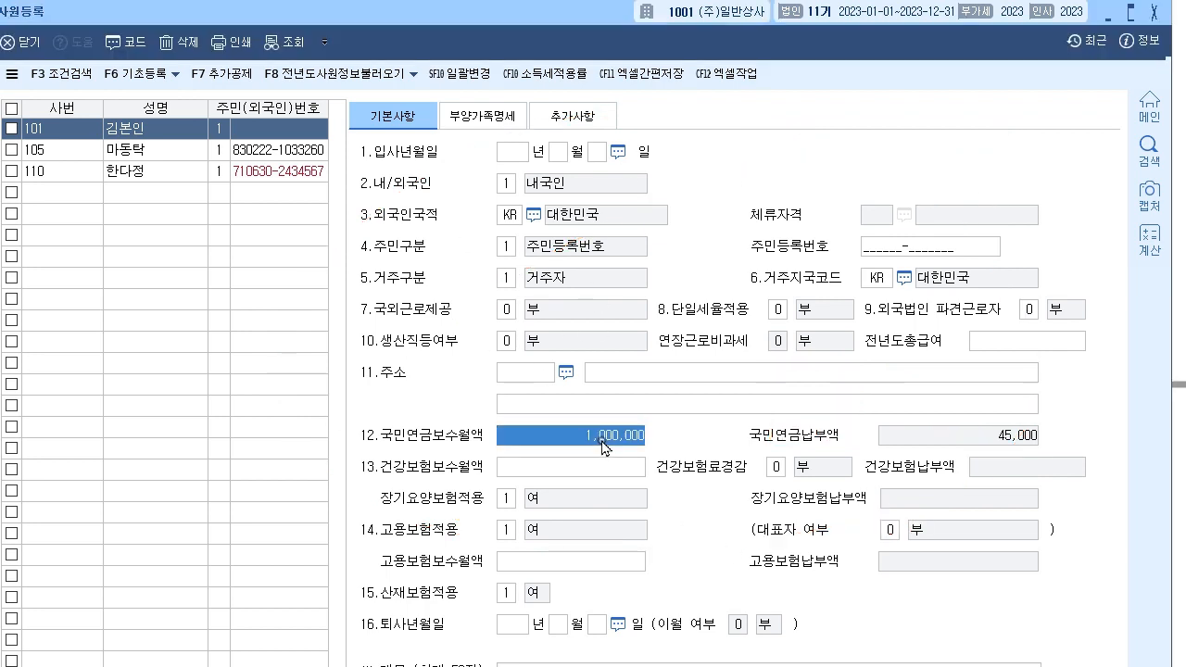
key(Delete)
key(Return)
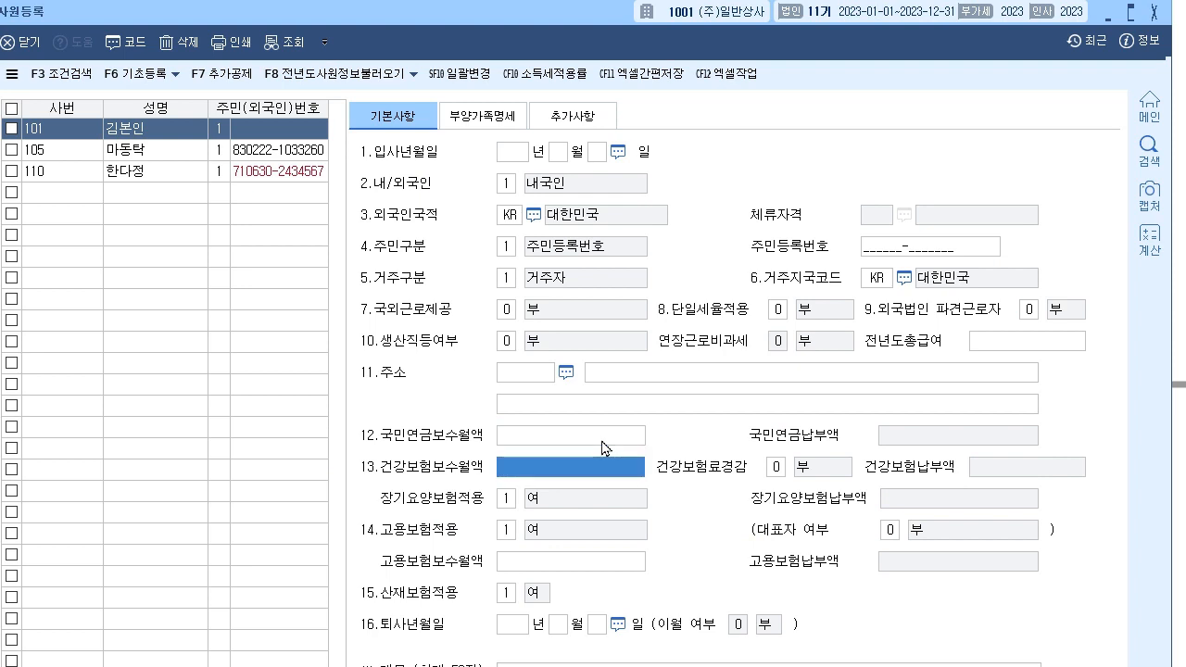
click(516, 122)
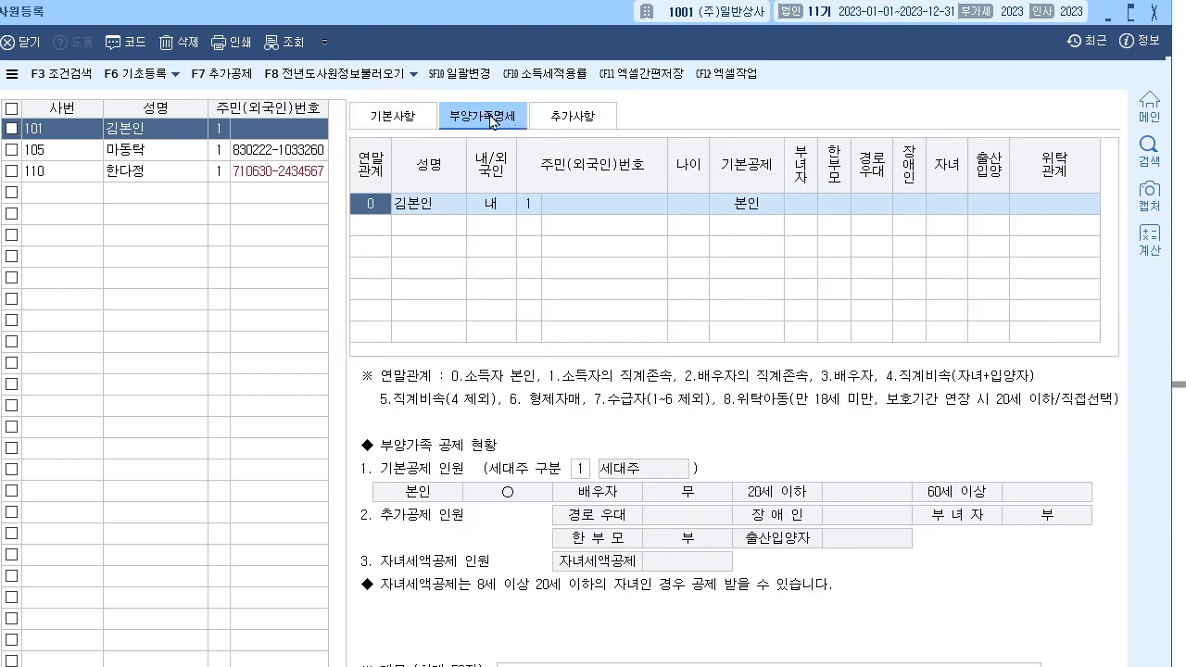
click(575, 115)
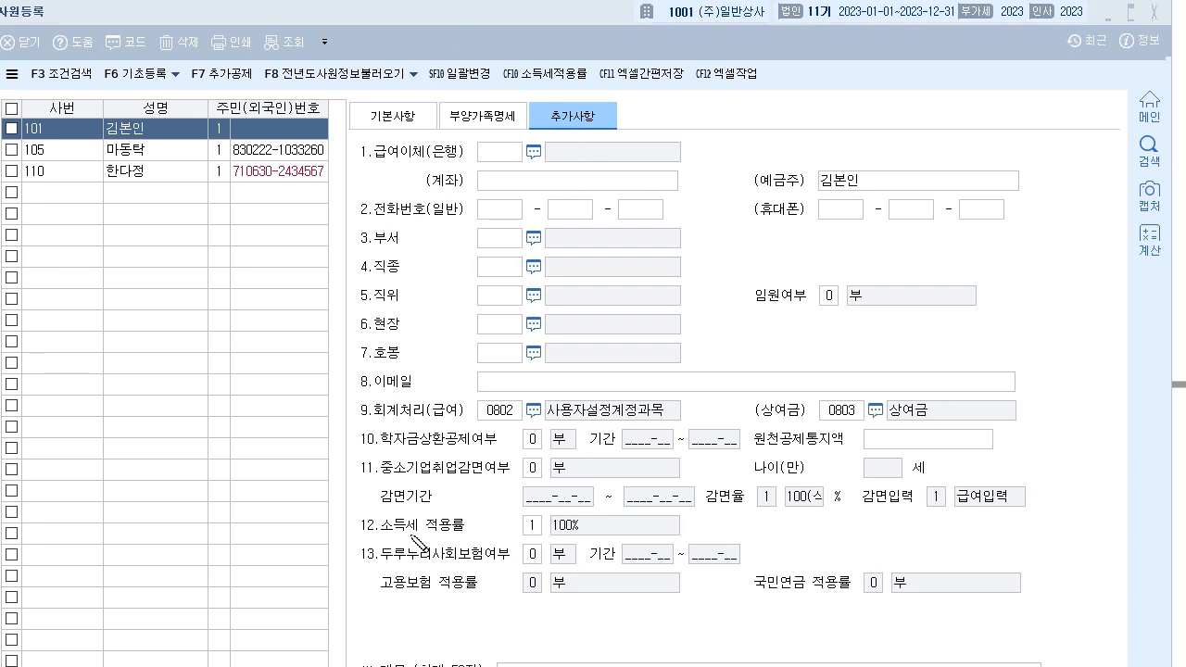
mouse_move(356, 535)
mouse_down()
mouse_move(496, 521)
mouse_move(500, 502)
mouse_up()
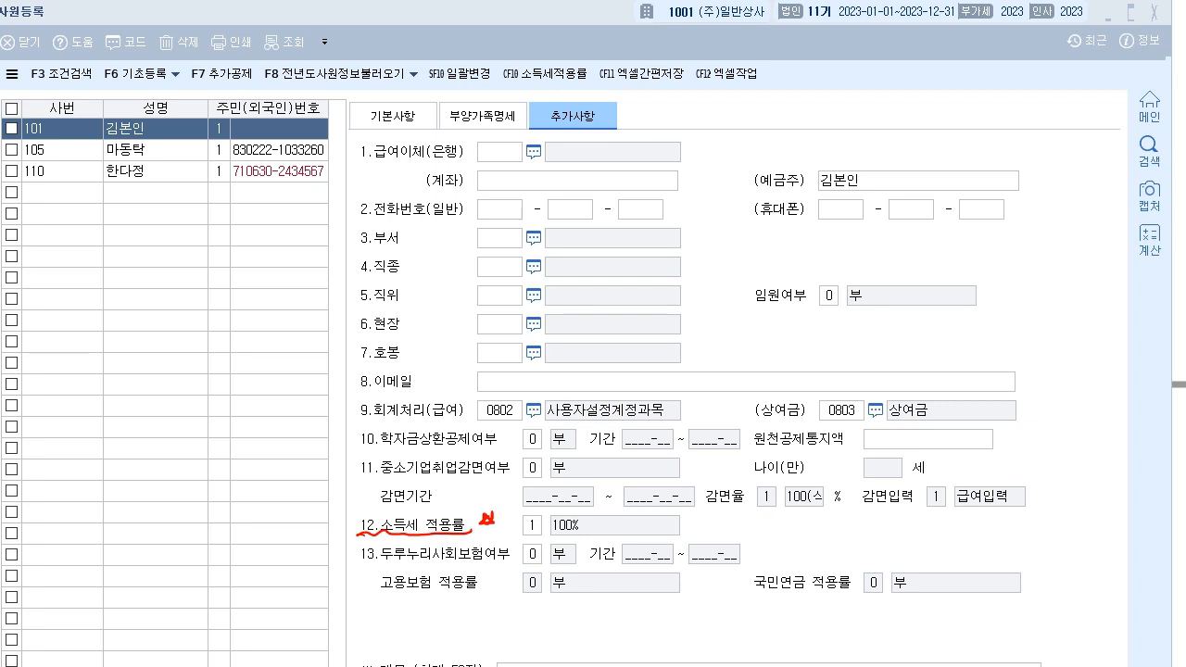
click(535, 528)
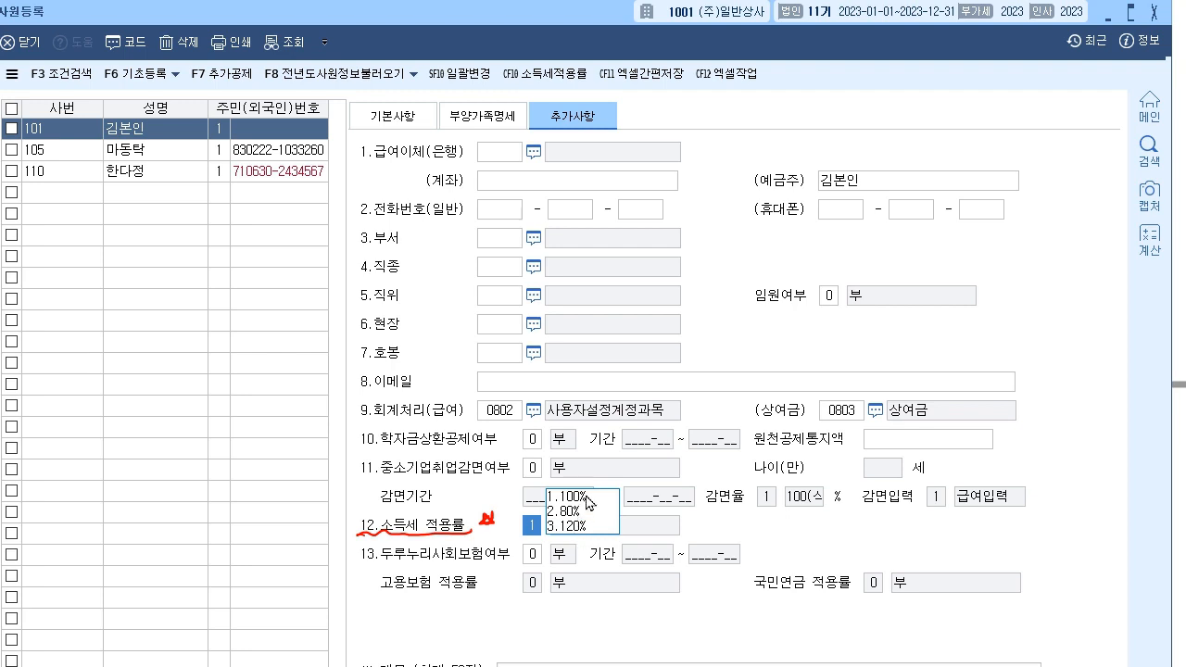
click(584, 504)
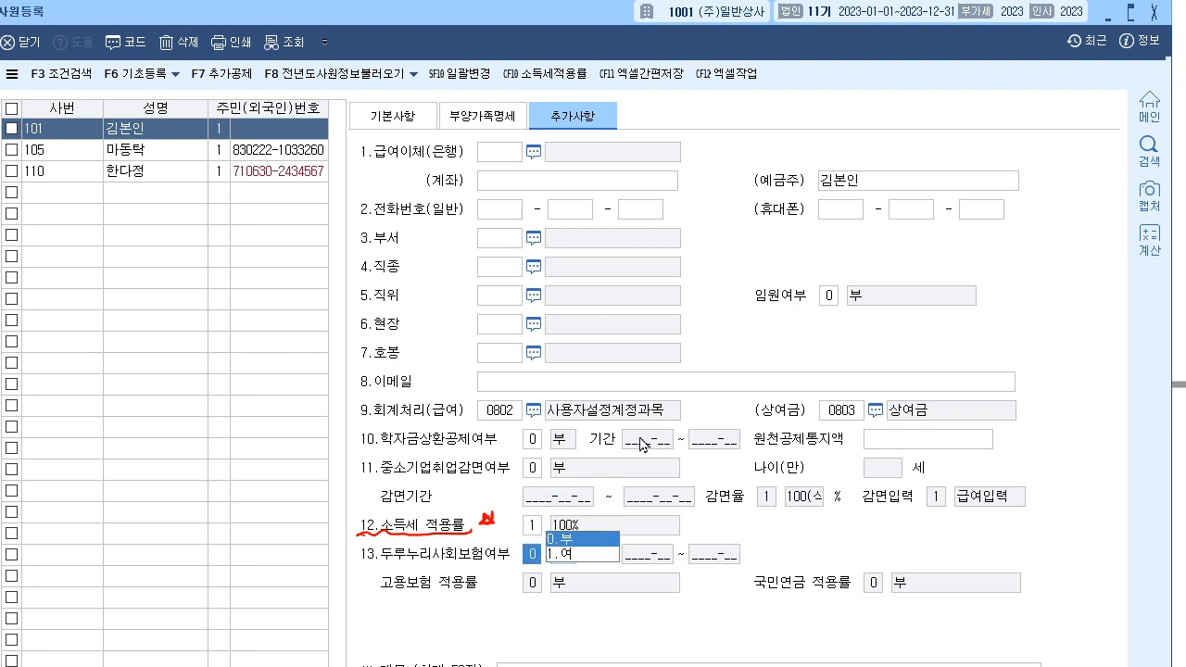
click(505, 417)
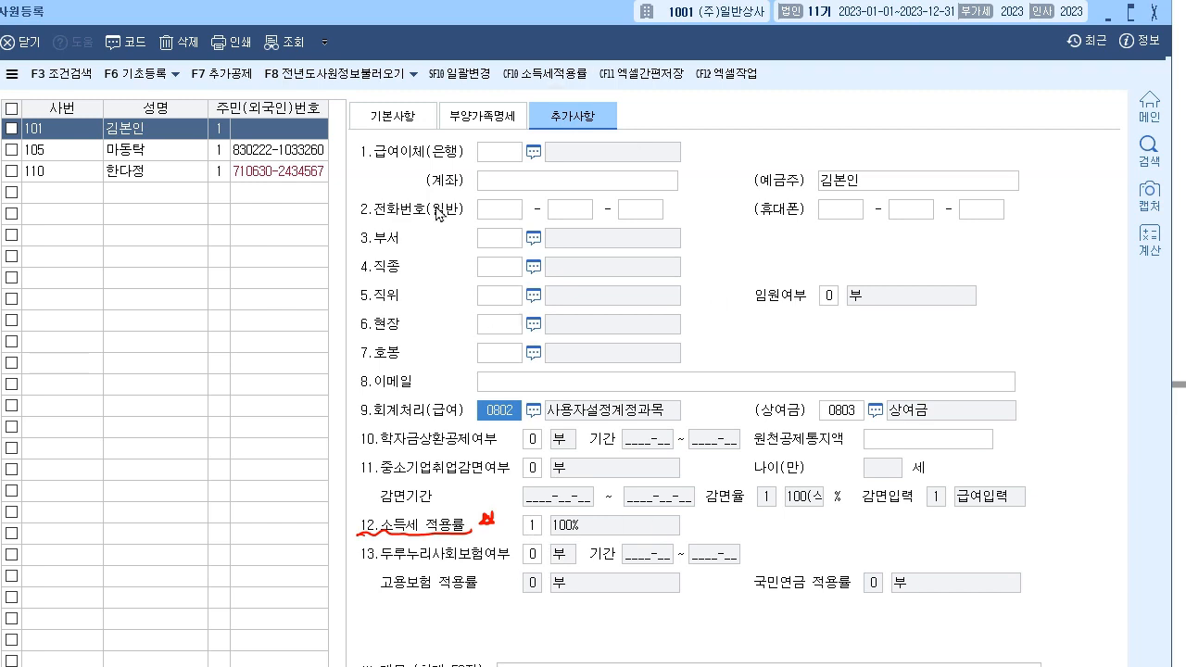
click(482, 114)
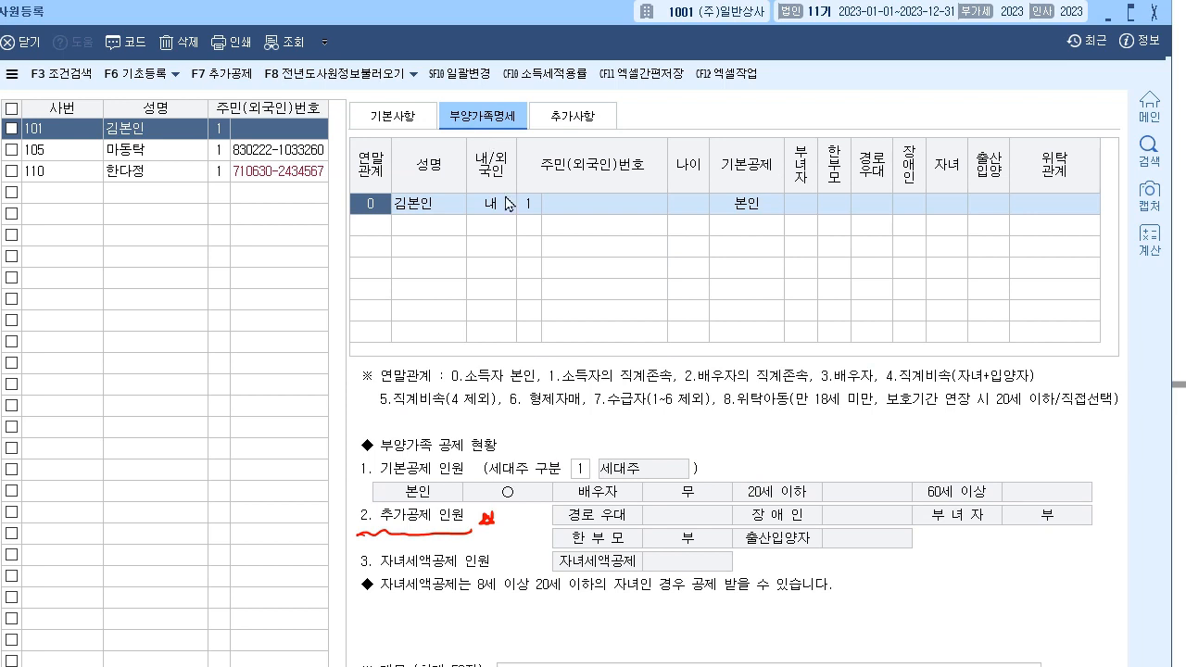
- Start a new dependent row and pull up the 연말관계 code list with F2, moved aside
key(Escape)
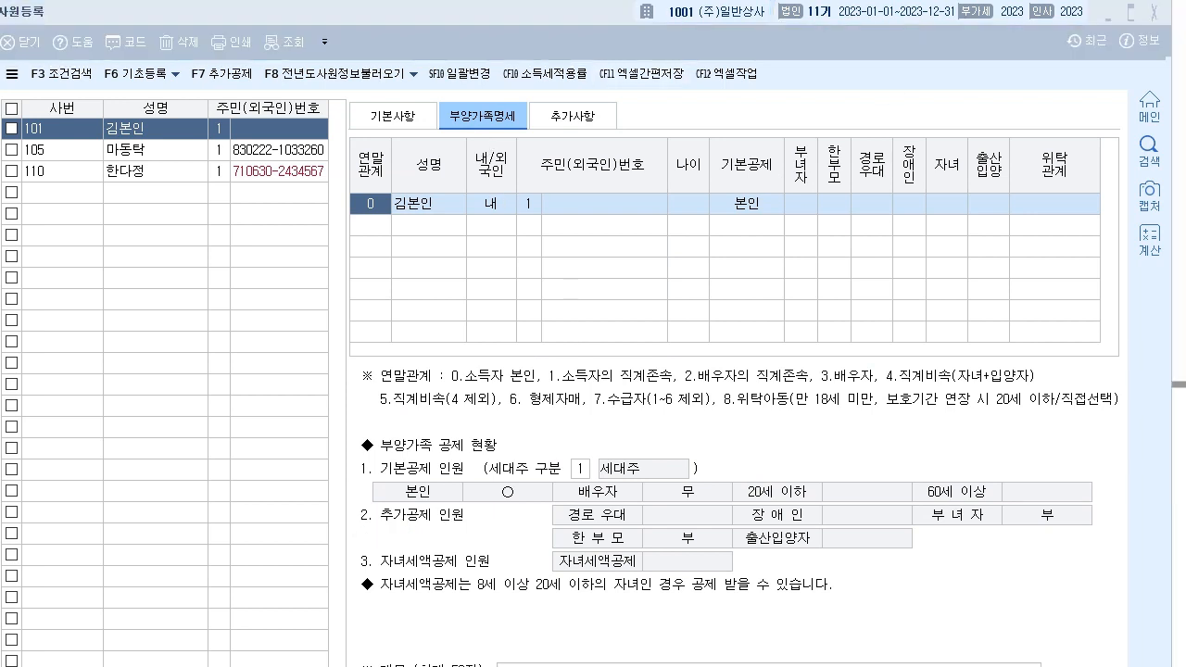
click(377, 207)
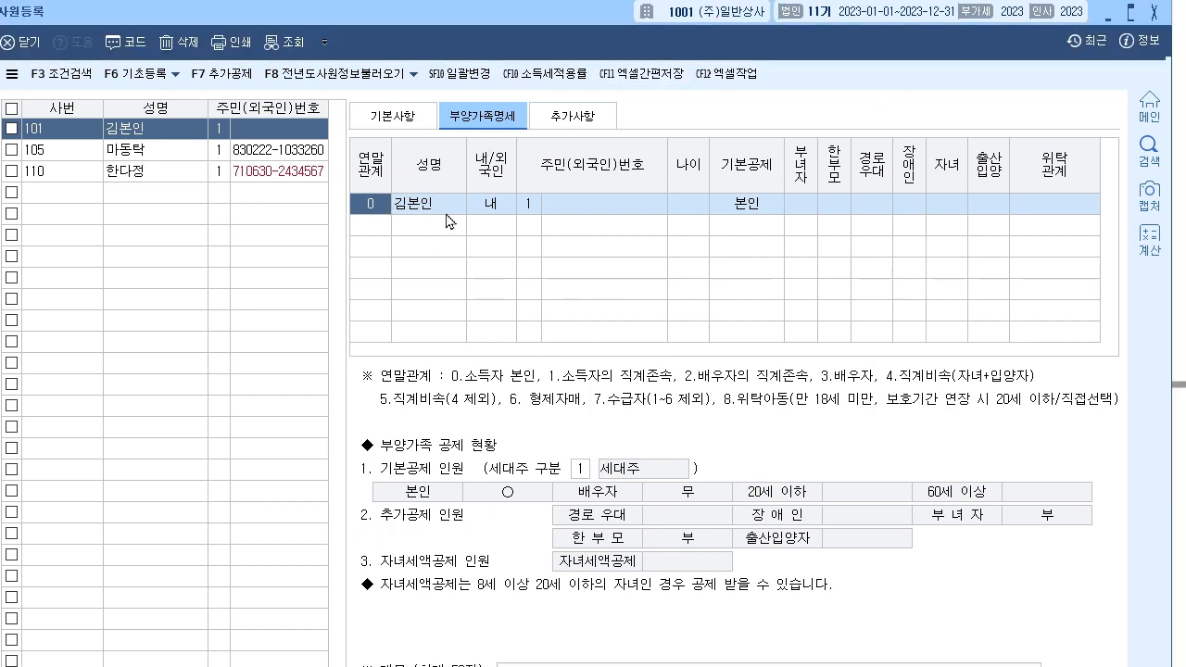
click(376, 229)
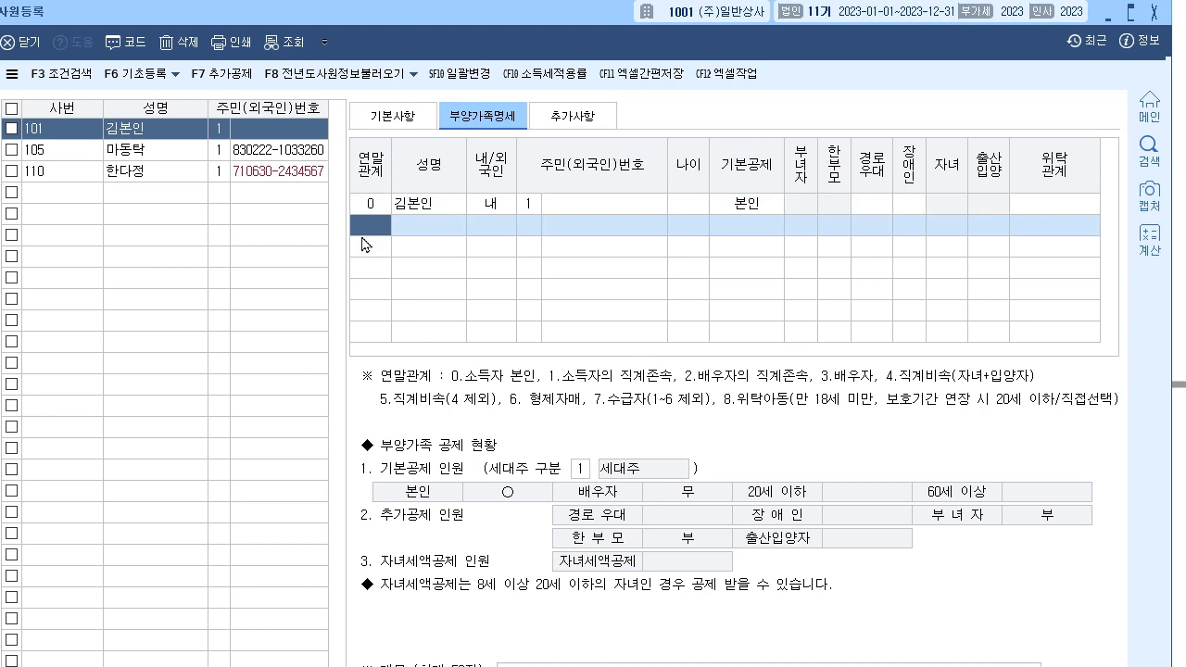
key(F2)
drag(582, 199, 218, 219)
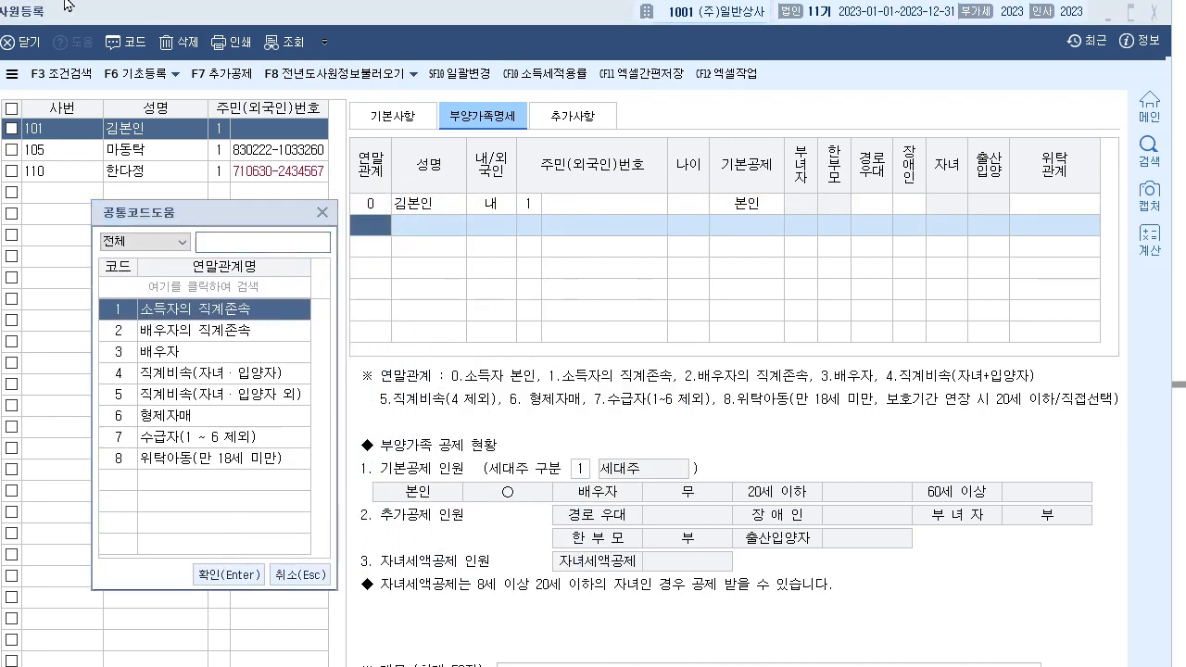
- Tick relation codes 1–3 in red and mark the employee's own row
drag(278, 314, 306, 299)
drag(380, 208, 448, 211)
drag(259, 303, 278, 300)
drag(247, 326, 269, 318)
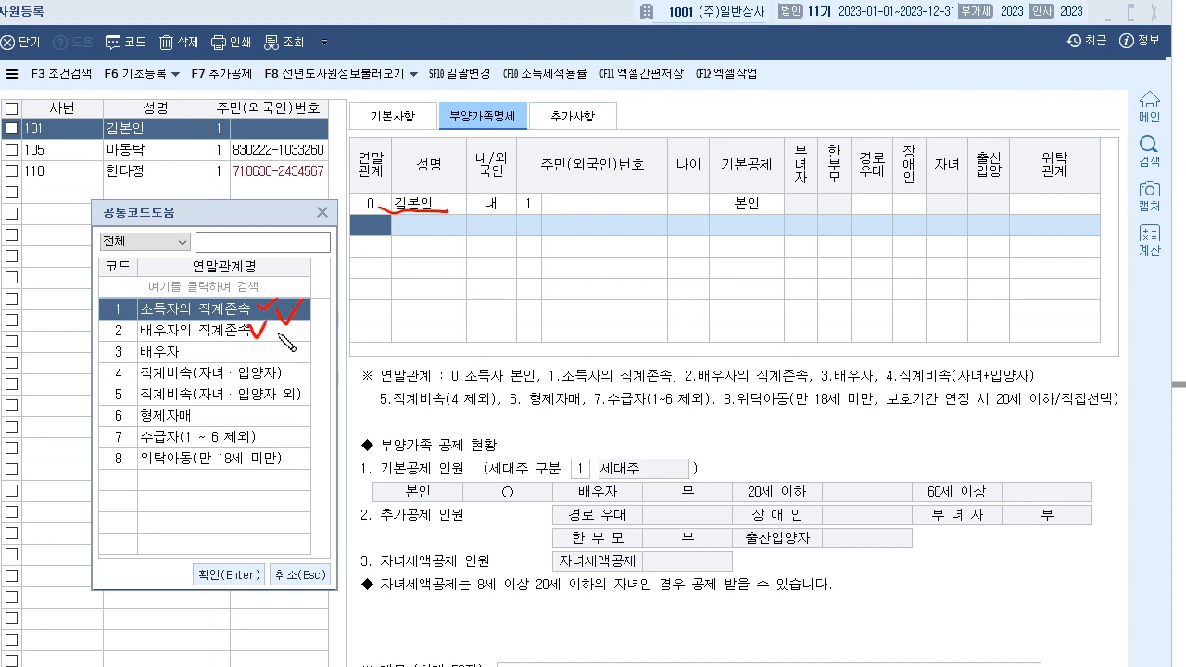
drag(429, 239, 468, 237)
drag(450, 198, 456, 201)
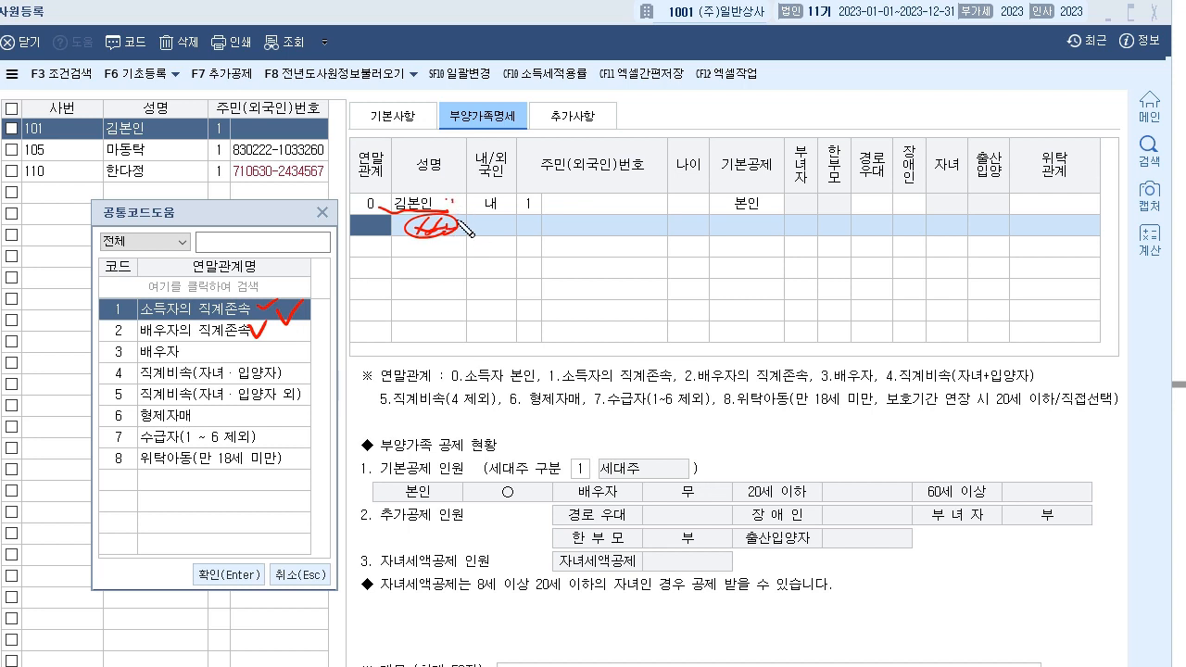
mouse_move(189, 346)
mouse_down()
mouse_move(205, 342)
mouse_move(225, 379)
mouse_move(280, 378)
mouse_move(314, 361)
mouse_up()
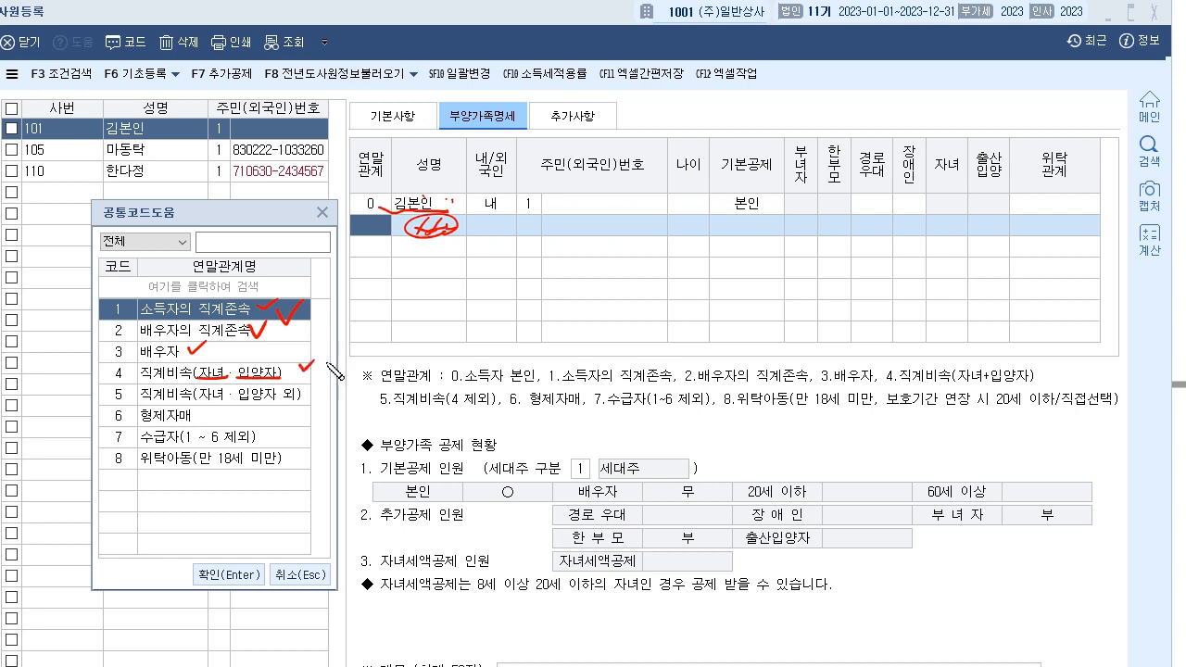
- Bracket and circle the 직계비속 codes 4 and 5, adding arrows
mouse_move(101, 369)
mouse_down()
mouse_move(102, 400)
mouse_move(296, 404)
mouse_move(303, 367)
mouse_move(340, 396)
mouse_up()
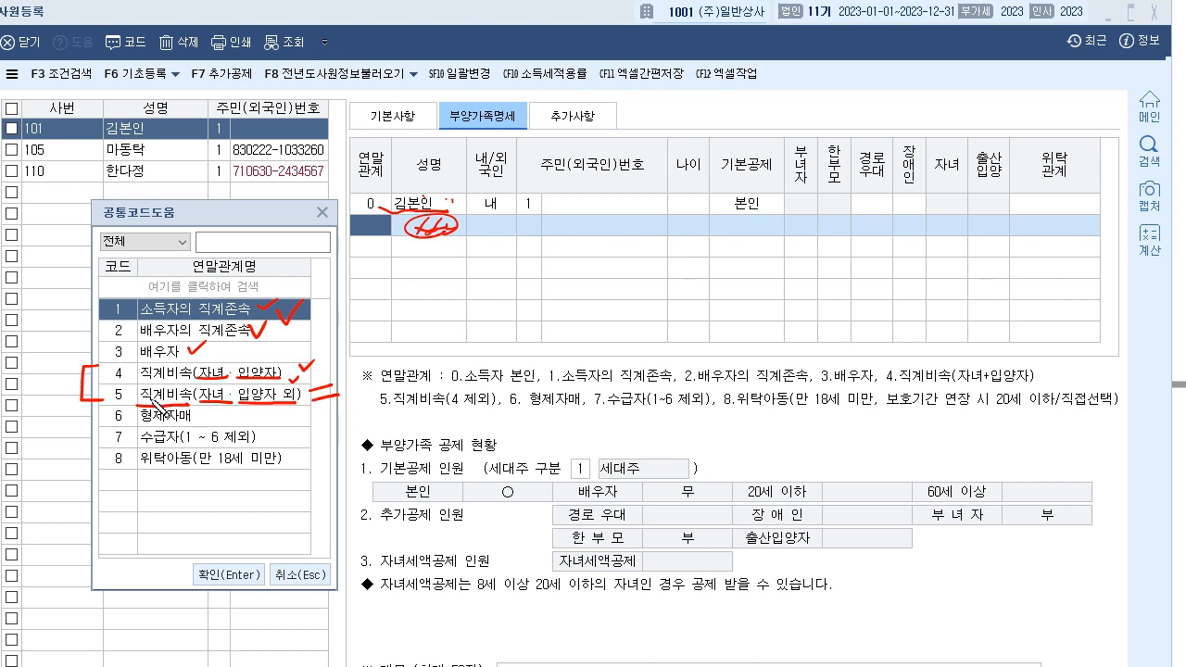
mouse_move(125, 367)
mouse_down()
mouse_move(137, 381)
mouse_move(61, 324)
mouse_up()
drag(56, 337, 74, 326)
mouse_move(125, 396)
mouse_down()
mouse_move(108, 393)
mouse_move(43, 428)
mouse_up()
drag(43, 428, 70, 422)
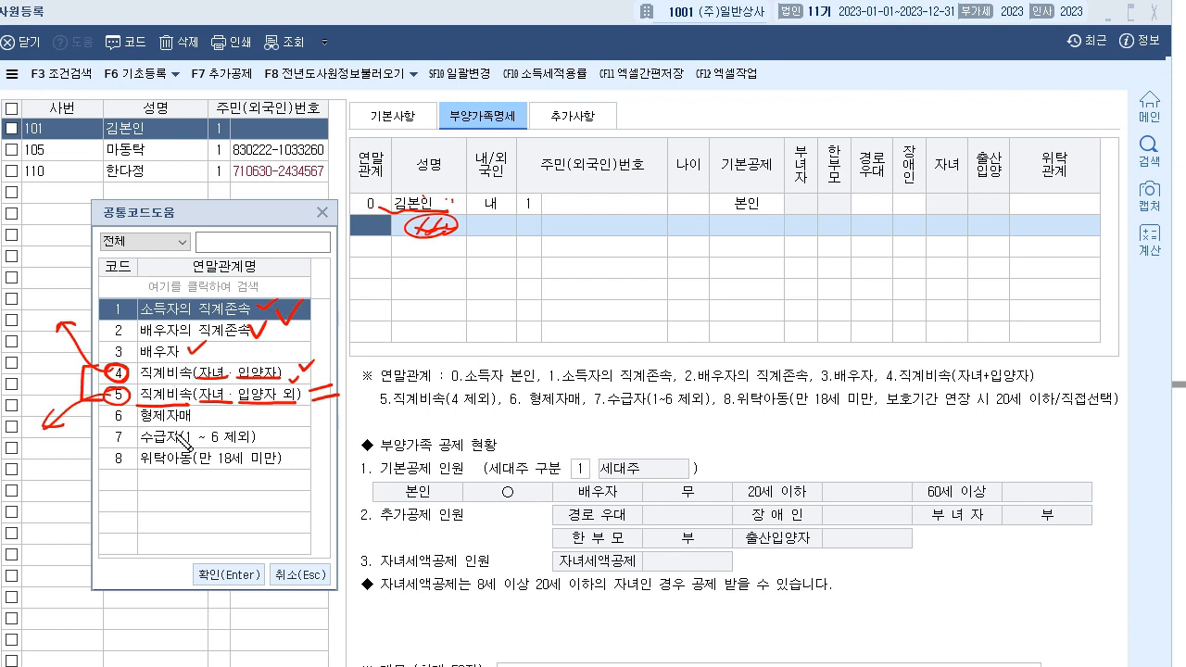
- Annotate codes 6–8 (수급자, 위탁아동) in the code list, then clear the ink
key(e)
mouse_move(433, 205)
mouse_down()
mouse_move(401, 192)
mouse_move(435, 209)
mouse_up()
mouse_move(108, 351)
mouse_down()
mouse_move(88, 352)
mouse_move(102, 426)
mouse_up()
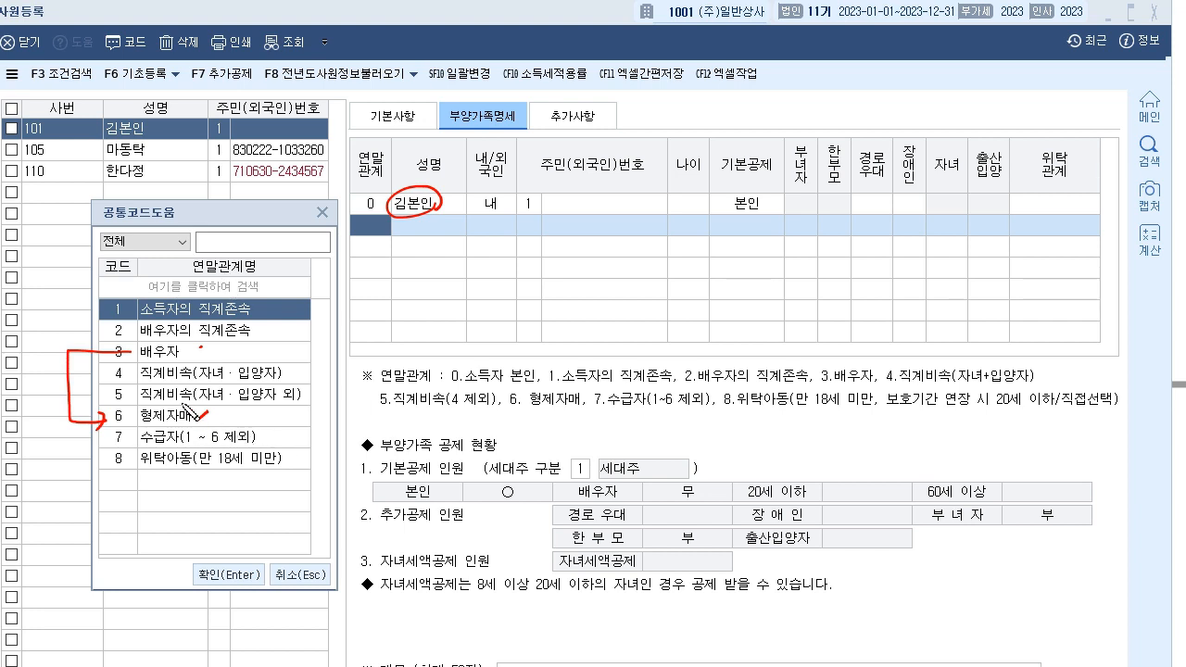
mouse_move(156, 446)
mouse_down()
mouse_move(141, 447)
mouse_move(182, 447)
mouse_up()
mouse_move(159, 312)
mouse_down()
mouse_move(198, 370)
mouse_move(183, 419)
mouse_move(263, 437)
mouse_up()
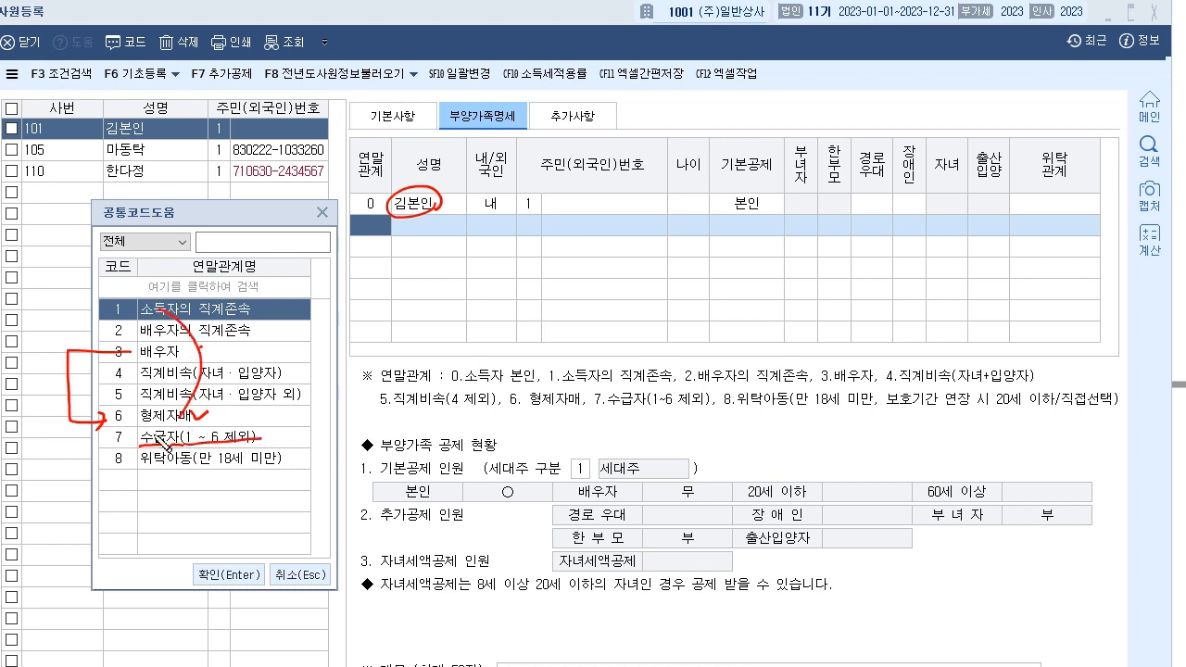
mouse_move(115, 428)
mouse_down()
mouse_move(222, 463)
mouse_move(309, 459)
mouse_up()
mouse_move(124, 448)
mouse_down()
mouse_move(109, 472)
mouse_move(128, 464)
mouse_up()
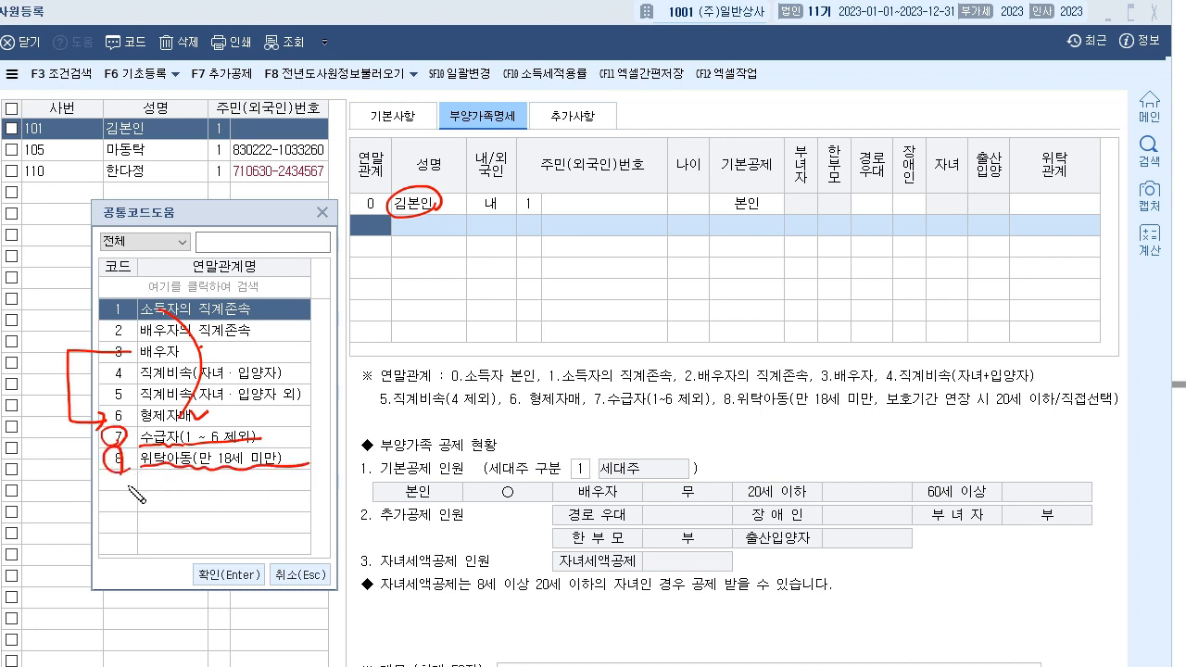
key(Escape)
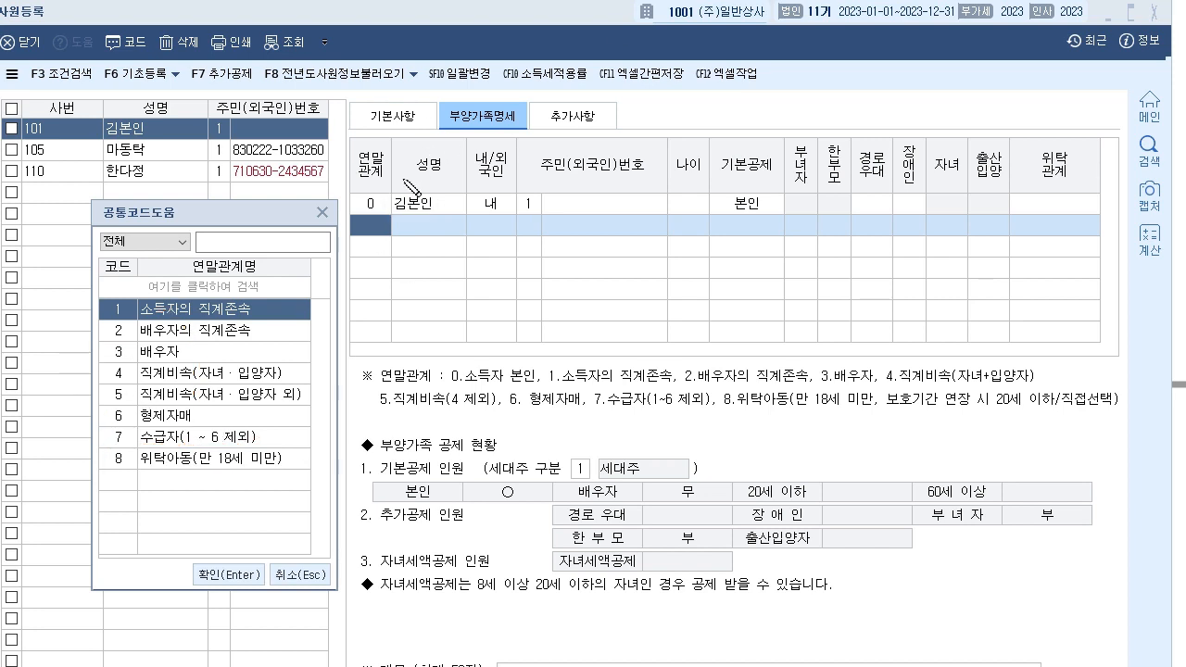
- Write a note below item 8 and arrow 형제자매 and 배우자의 직계존속 toward the grid
mouse_move(704, 175)
mouse_down()
mouse_move(784, 173)
mouse_move(714, 150)
mouse_up()
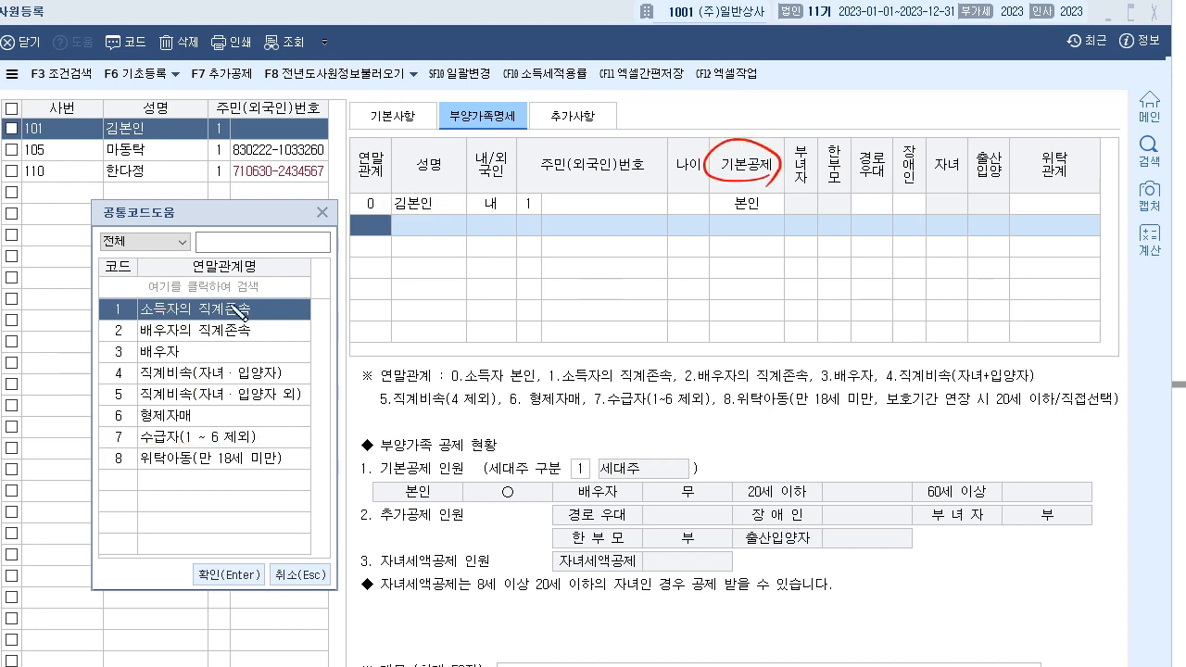
mouse_move(117, 276)
mouse_down()
mouse_move(107, 472)
mouse_move(124, 498)
mouse_up()
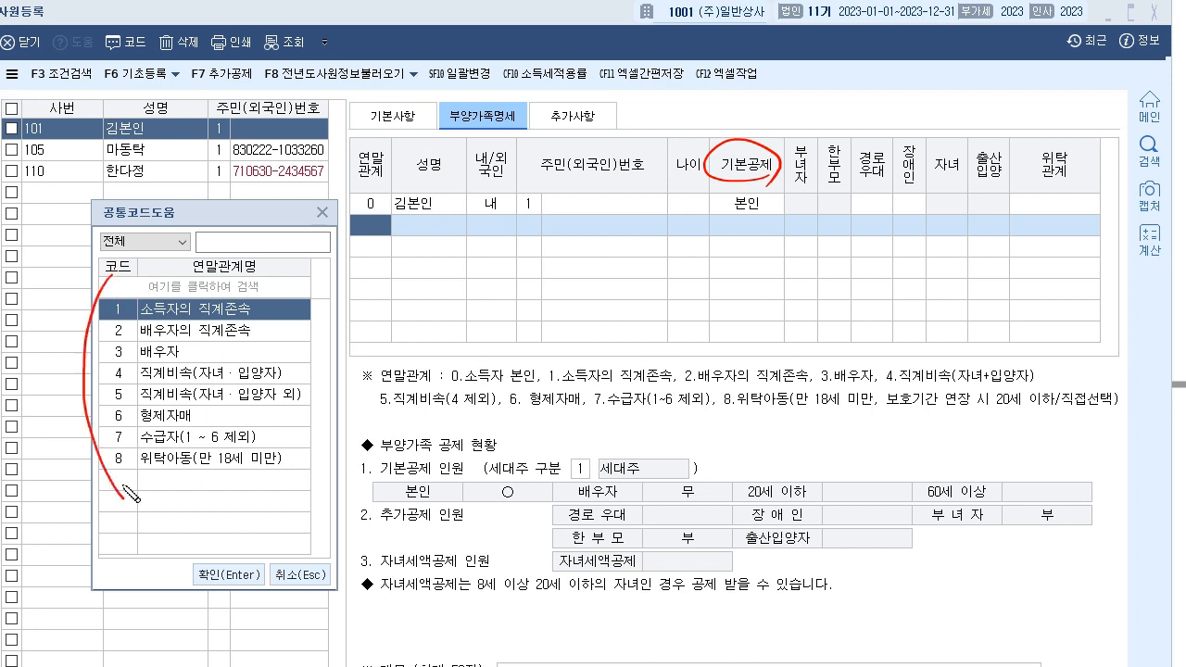
drag(62, 519, 355, 440)
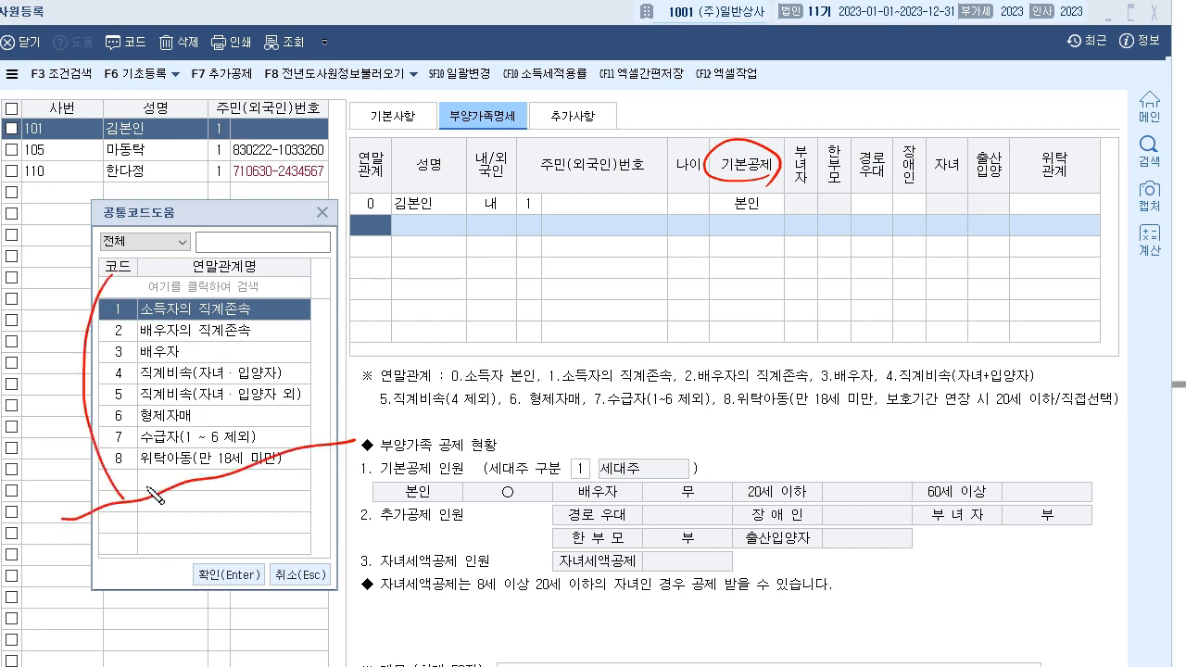
mouse_move(154, 511)
mouse_down()
mouse_move(165, 534)
mouse_move(191, 528)
mouse_up()
click(225, 516)
click(229, 532)
drag(111, 571, 313, 511)
mouse_move(264, 487)
mouse_down()
mouse_move(244, 520)
mouse_move(291, 515)
mouse_up()
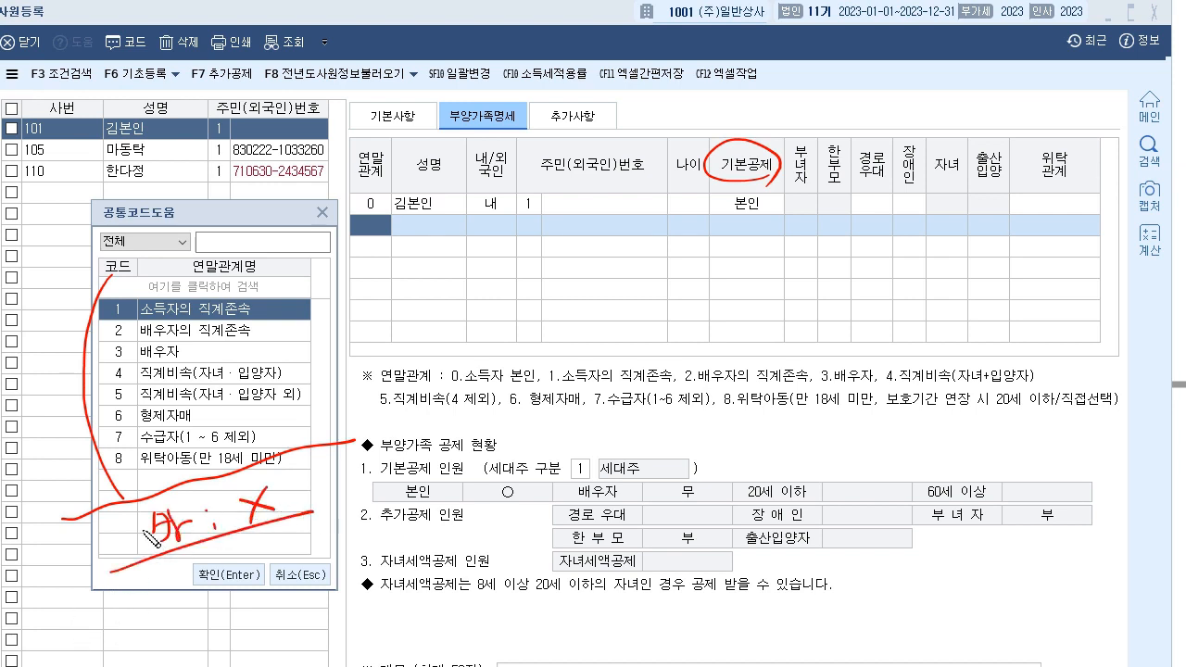
drag(208, 414, 208, 424)
mouse_move(263, 332)
mouse_down()
mouse_move(388, 433)
mouse_move(296, 475)
mouse_move(321, 471)
mouse_move(352, 291)
mouse_move(147, 474)
mouse_up()
mouse_move(211, 398)
mouse_down()
mouse_move(445, 248)
mouse_move(433, 279)
mouse_up()
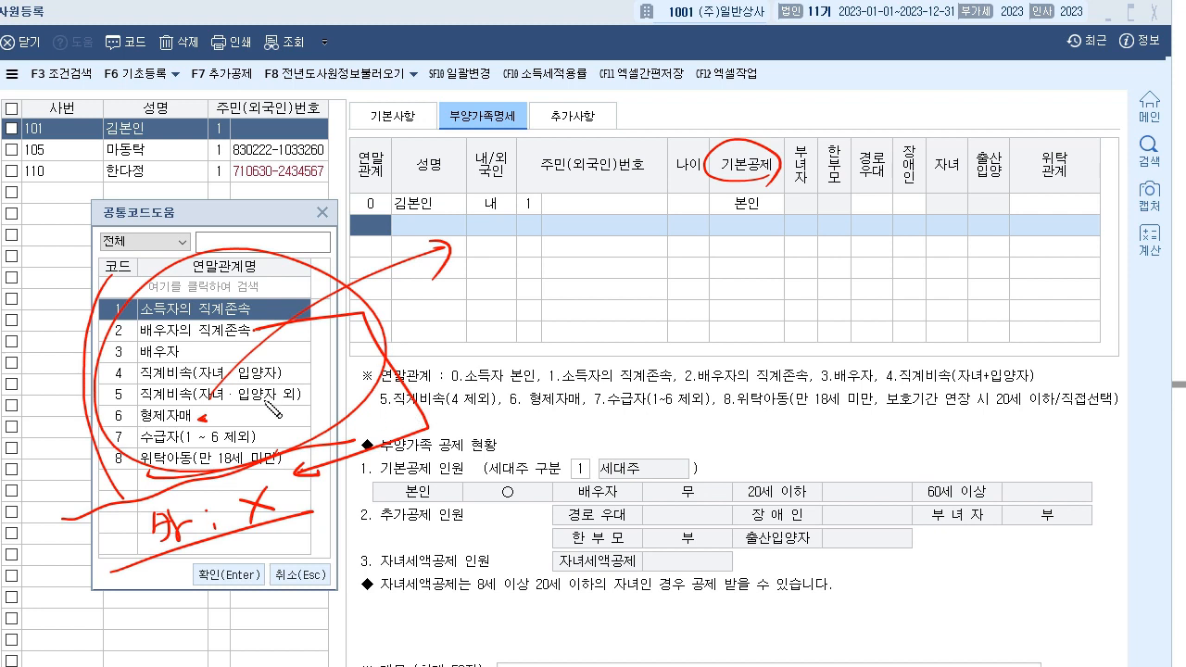
key(e)
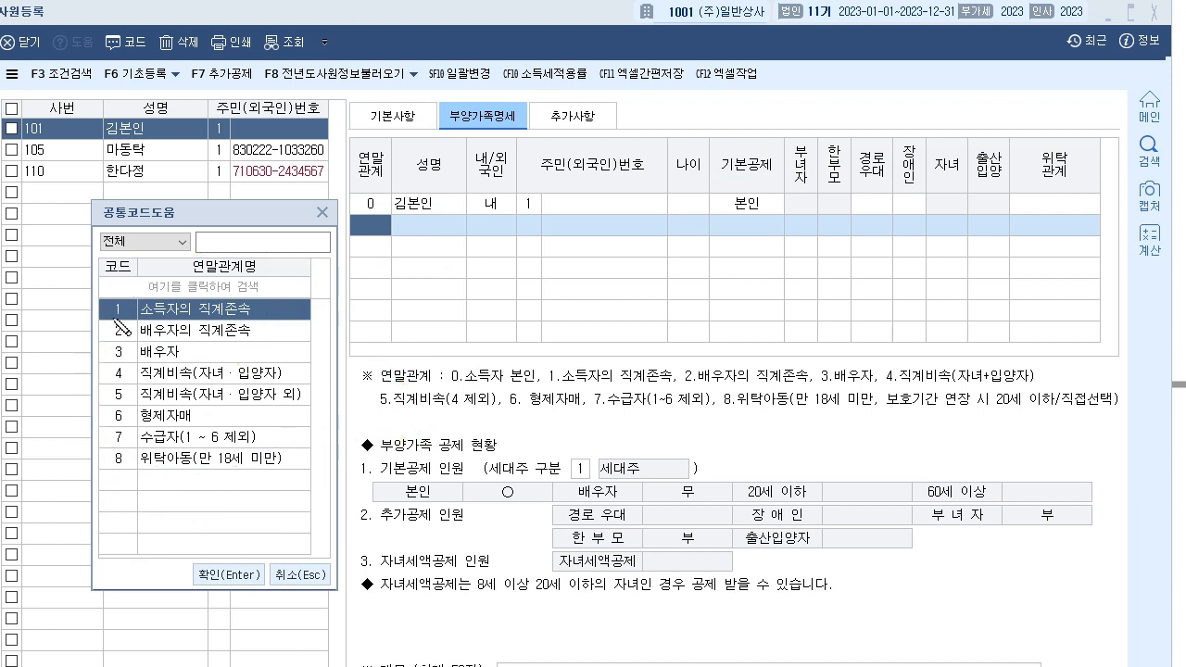
- Underline the ※ relationship note, arrow codes 1–8 to the empty 연말관계 cell, and close the list
click(123, 474)
drag(355, 369, 372, 364)
drag(441, 384, 1055, 375)
drag(378, 406, 1123, 404)
mouse_move(281, 456)
mouse_down()
mouse_move(306, 287)
mouse_move(256, 454)
mouse_up()
mouse_move(230, 382)
mouse_down()
mouse_move(371, 233)
mouse_move(370, 255)
mouse_up()
key(Escape)
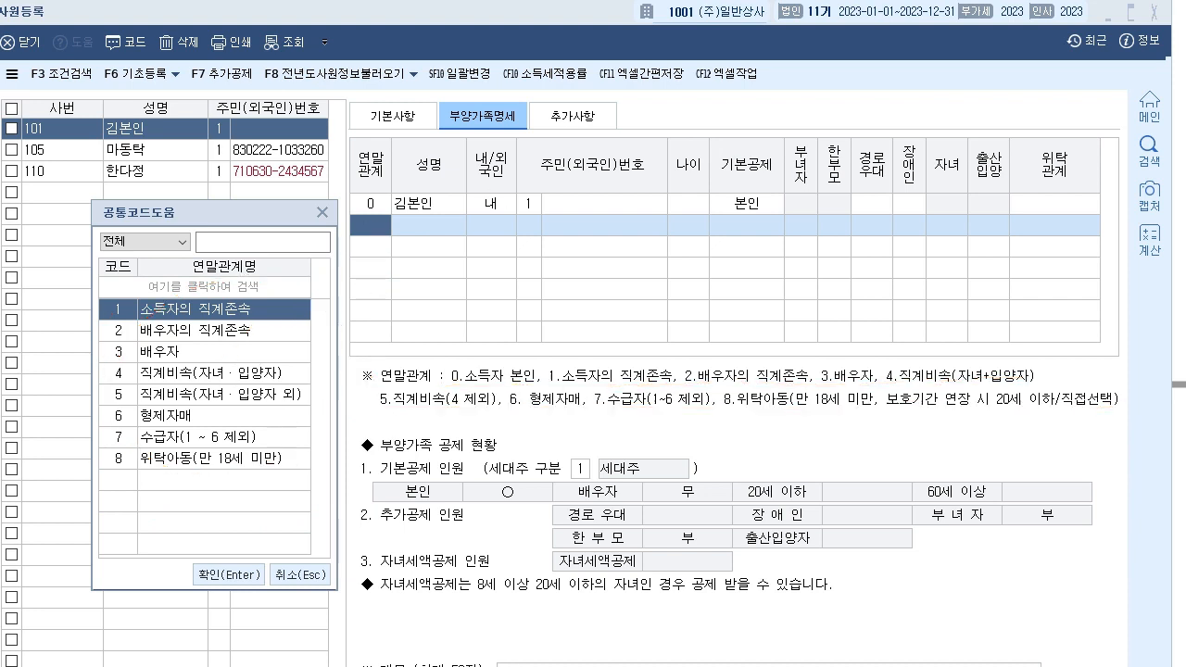
click(322, 212)
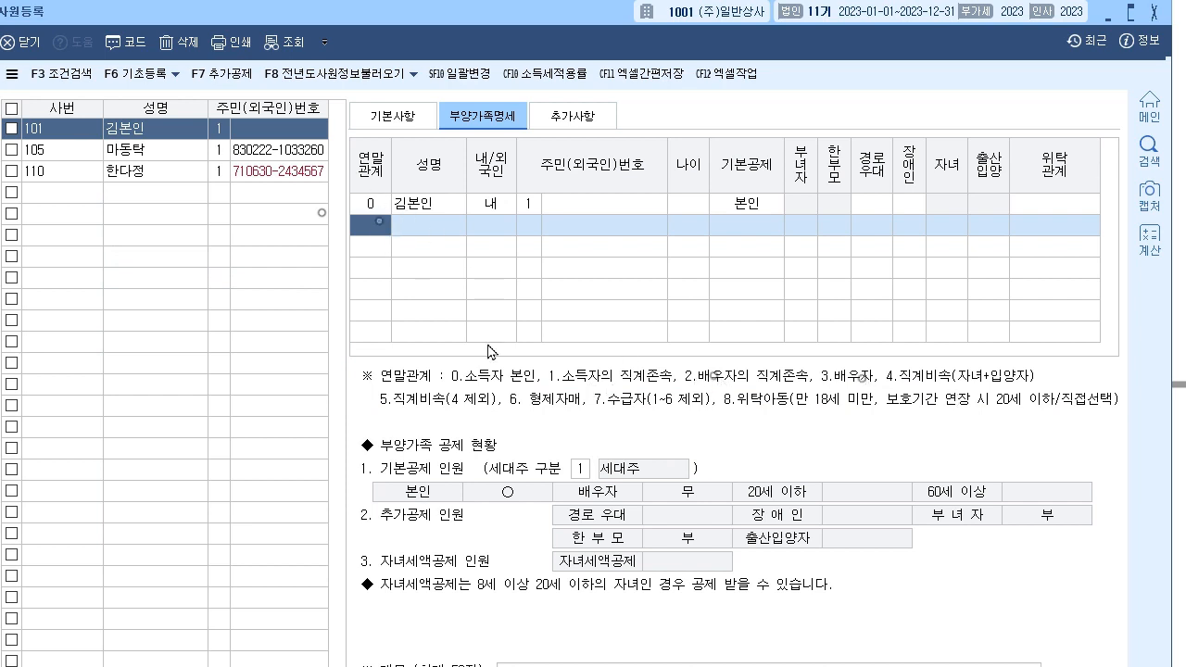
click(896, 396)
click(1003, 398)
drag(447, 20, 479, 217)
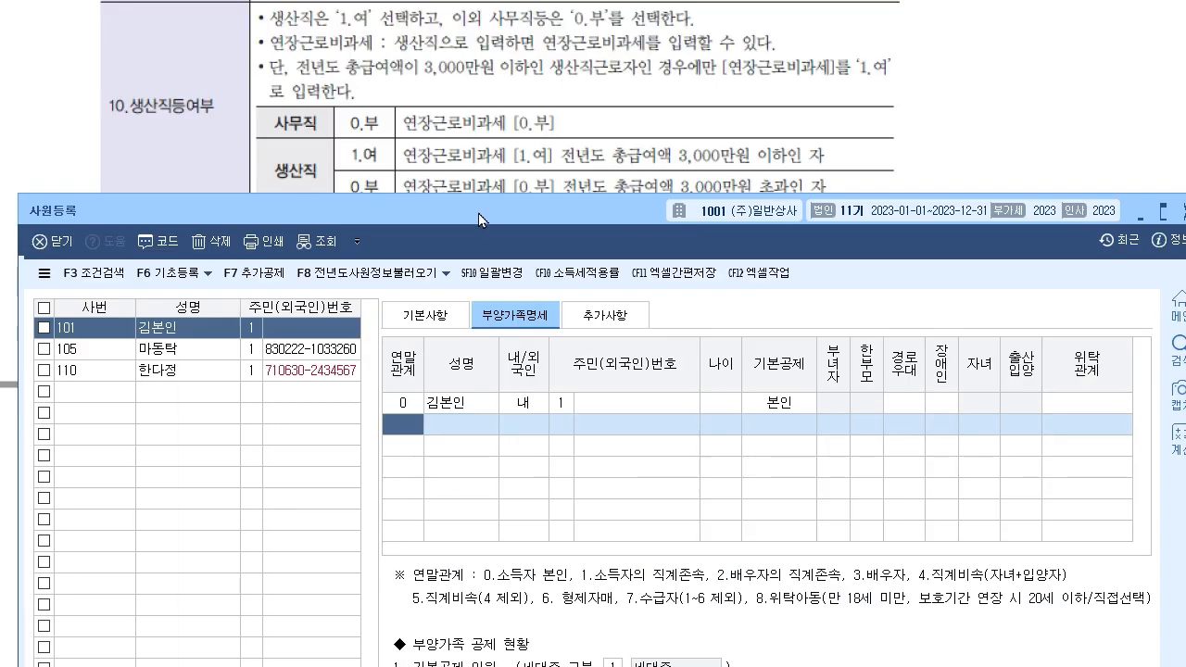
click(542, 158)
scroll(581, 297, down, 7)
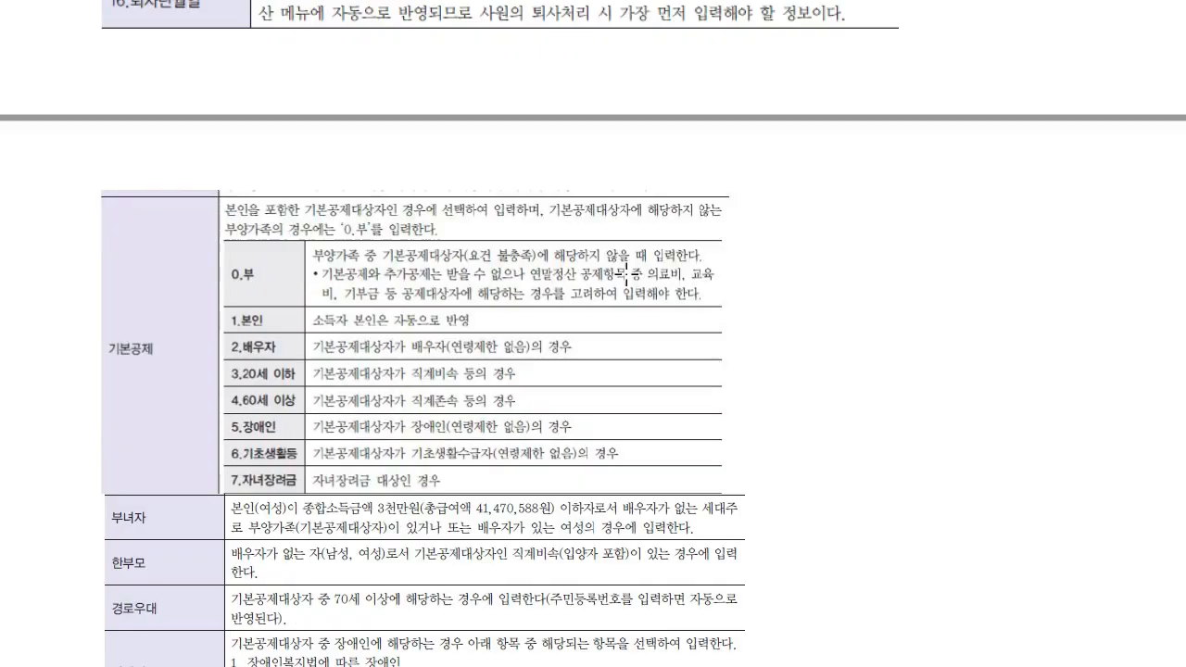
scroll(479, 334, down, 1)
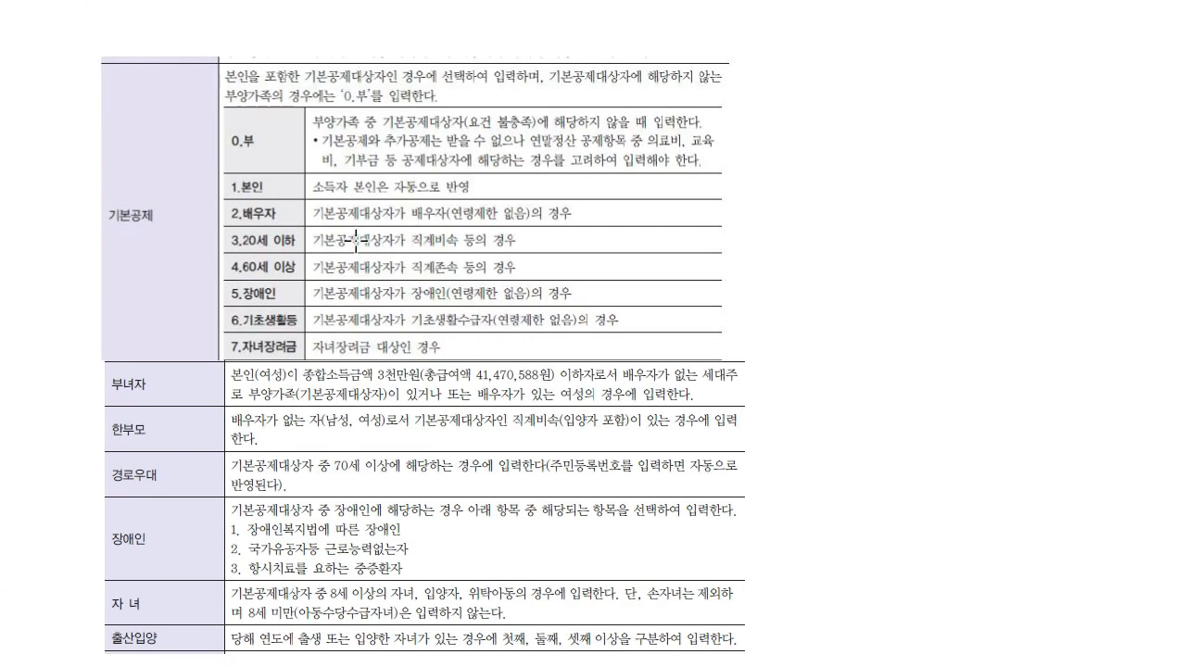
scroll(360, 245, down, 4)
scroll(167, 165, up, 5)
scroll(167, 164, down, 3)
key(alt+Tab)
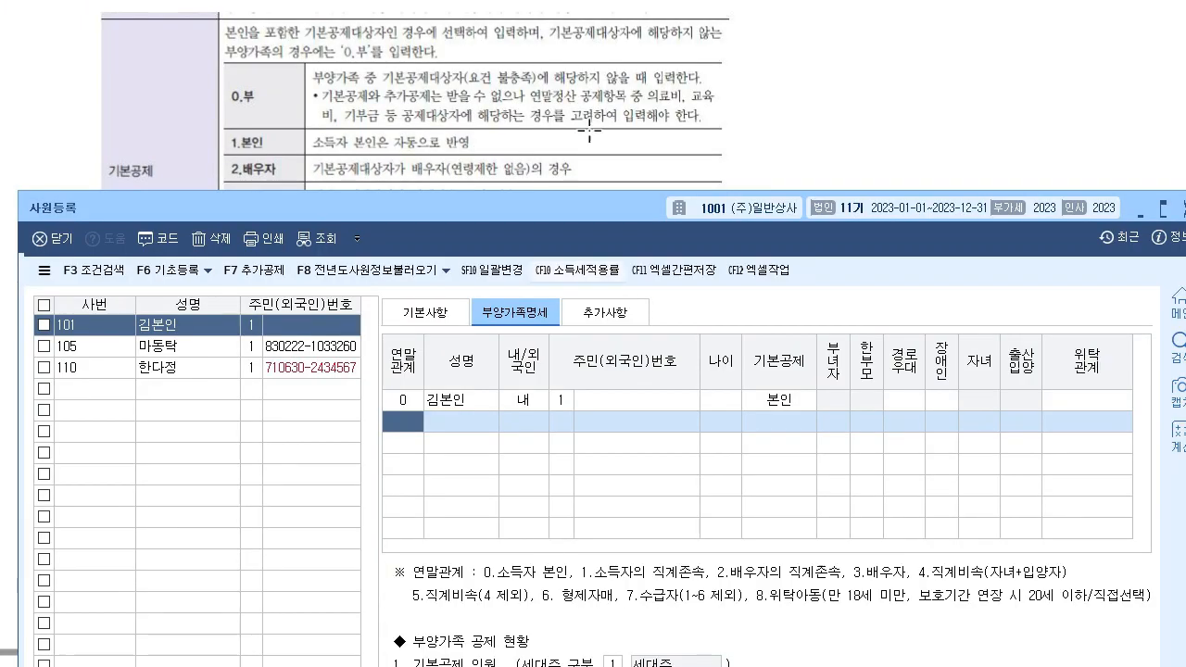
drag(466, 217, 454, 49)
key(alt+Tab)
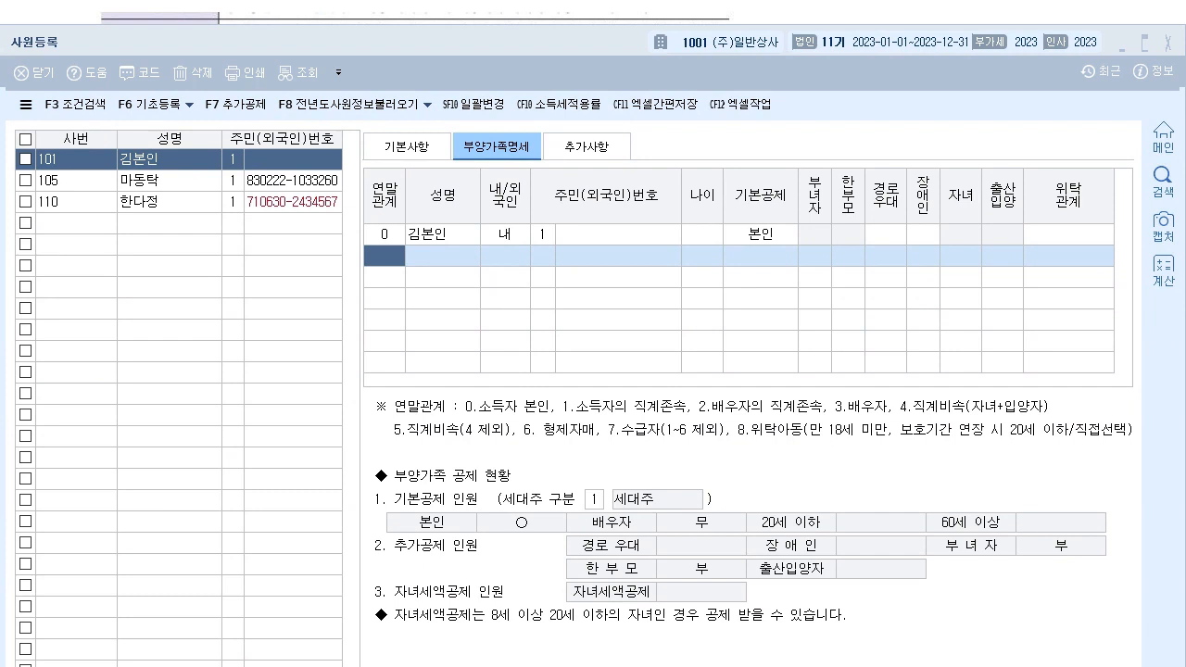
- Highlight the 기본공제, 한부모, 경로우대 and 장애인 headers, labelling them 추가
mouse_move(731, 194)
mouse_down()
mouse_move(790, 198)
mouse_move(819, 183)
mouse_move(823, 213)
mouse_up()
mouse_move(843, 169)
mouse_down()
mouse_move(845, 220)
mouse_move(887, 181)
mouse_move(889, 213)
mouse_up()
drag(919, 169, 923, 218)
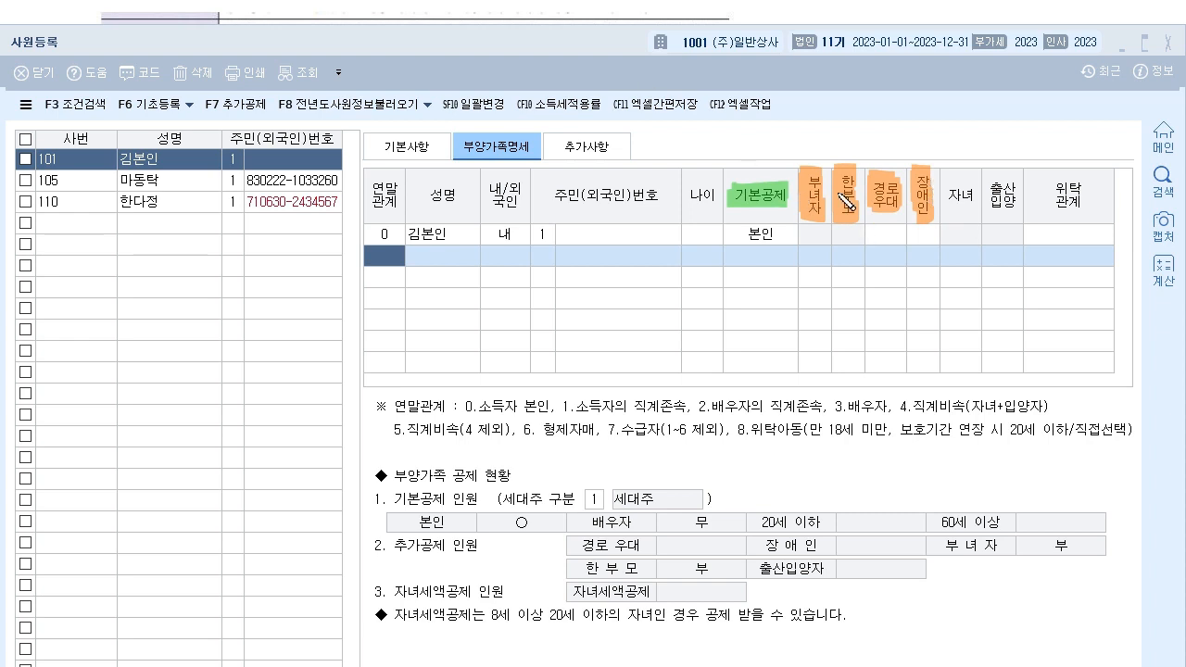
mouse_move(811, 183)
mouse_down()
mouse_move(871, 148)
mouse_move(926, 173)
mouse_move(843, 175)
mouse_up()
drag(862, 112, 872, 124)
drag(862, 128, 875, 126)
drag(868, 128, 877, 137)
drag(891, 119, 904, 127)
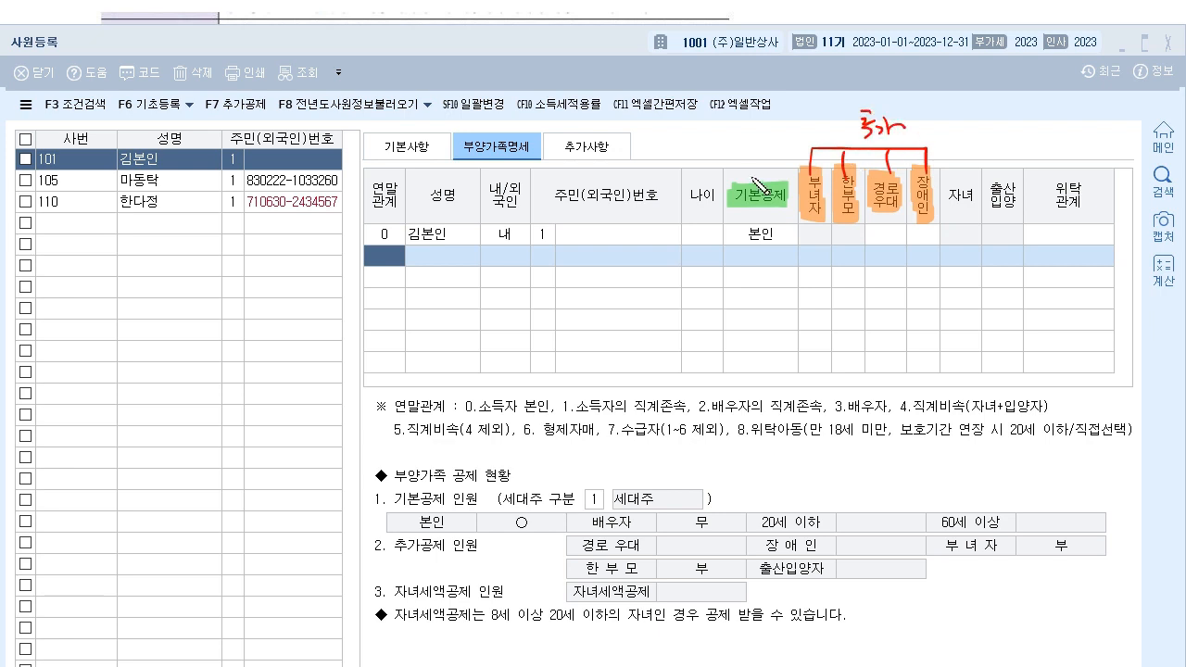
mouse_move(752, 182)
mouse_down()
mouse_move(752, 122)
mouse_move(839, 119)
mouse_move(833, 127)
mouse_up()
drag(771, 245, 750, 264)
mouse_move(750, 245)
mouse_down()
mouse_move(773, 263)
mouse_move(1106, 252)
mouse_up()
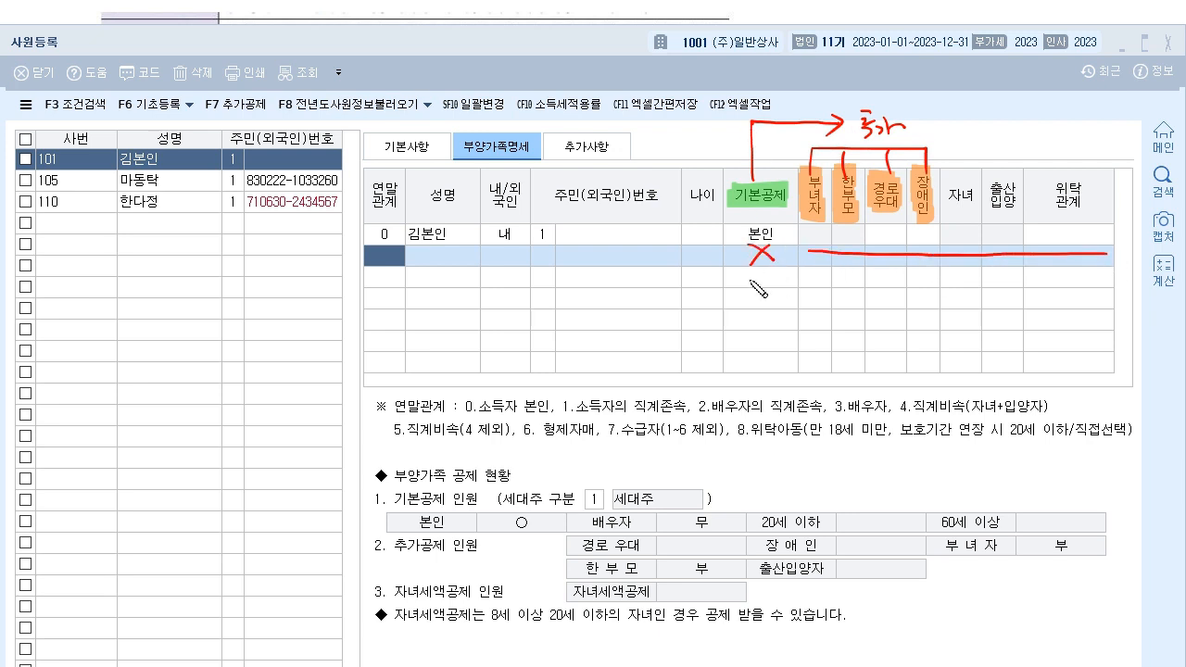
mouse_move(769, 284)
mouse_down()
mouse_move(748, 274)
mouse_move(771, 281)
mouse_up()
drag(891, 275, 925, 274)
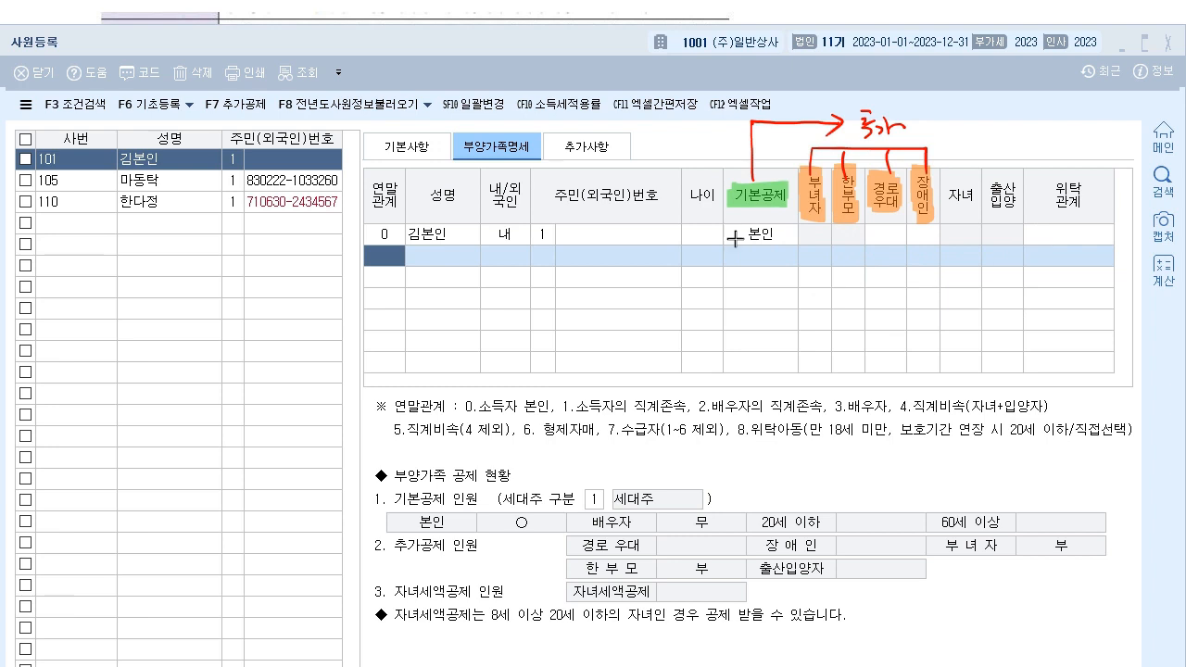
- Write 인정, 소득공제 and 세액공제 notes and box the 자녀 and 출산입양 headers
mouse_move(983, 96)
mouse_down()
mouse_move(1046, 103)
mouse_move(1037, 115)
mouse_move(1055, 140)
mouse_up()
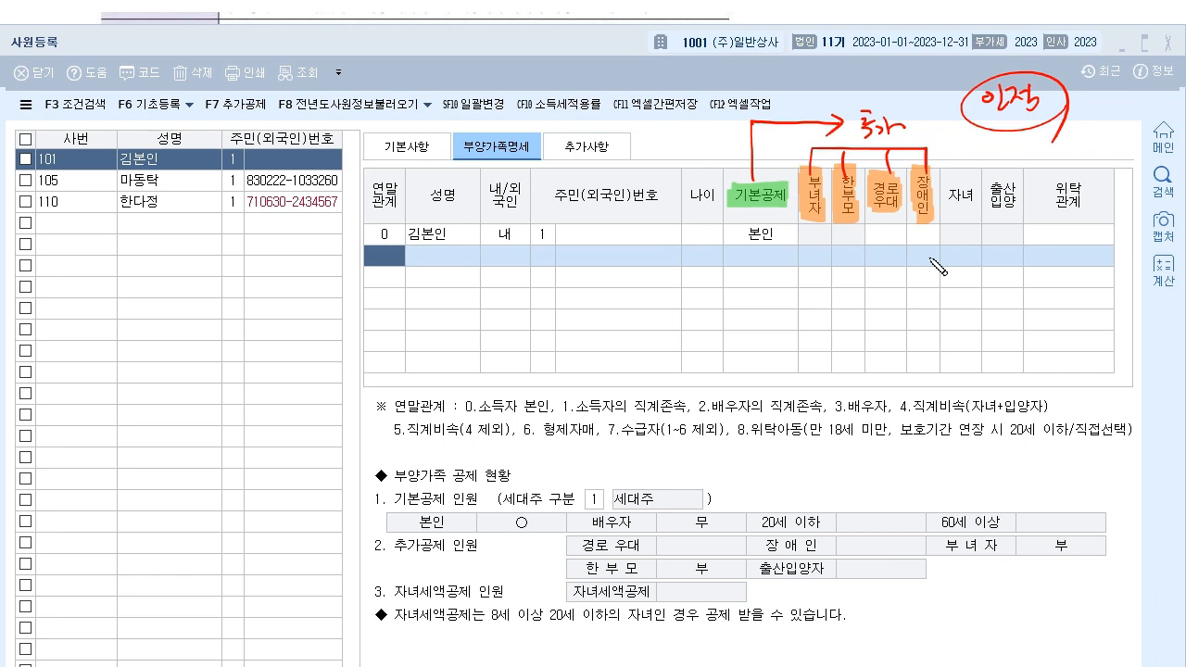
mouse_move(892, 243)
mouse_down()
mouse_move(808, 117)
mouse_move(920, 258)
mouse_up()
drag(728, 282, 828, 319)
mouse_move(954, 160)
mouse_down()
mouse_move(1011, 150)
mouse_move(940, 227)
mouse_move(1037, 140)
mouse_up()
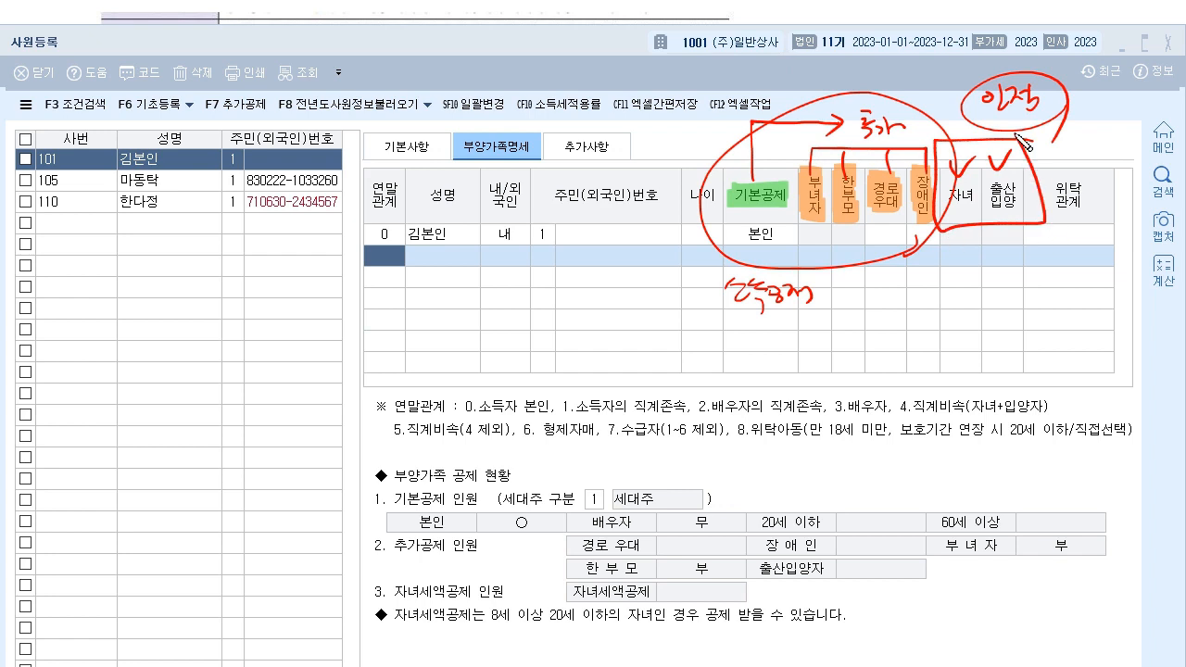
mouse_move(951, 291)
mouse_down()
mouse_move(1014, 278)
mouse_move(1022, 295)
mouse_move(1035, 277)
mouse_move(1072, 298)
mouse_up()
drag(706, 311, 850, 305)
drag(943, 307, 1074, 299)
mouse_move(794, 319)
mouse_down()
mouse_move(984, 349)
mouse_move(982, 305)
mouse_up()
drag(871, 366, 903, 406)
drag(872, 408, 936, 385)
drag(871, 428, 917, 419)
drag(927, 371, 912, 454)
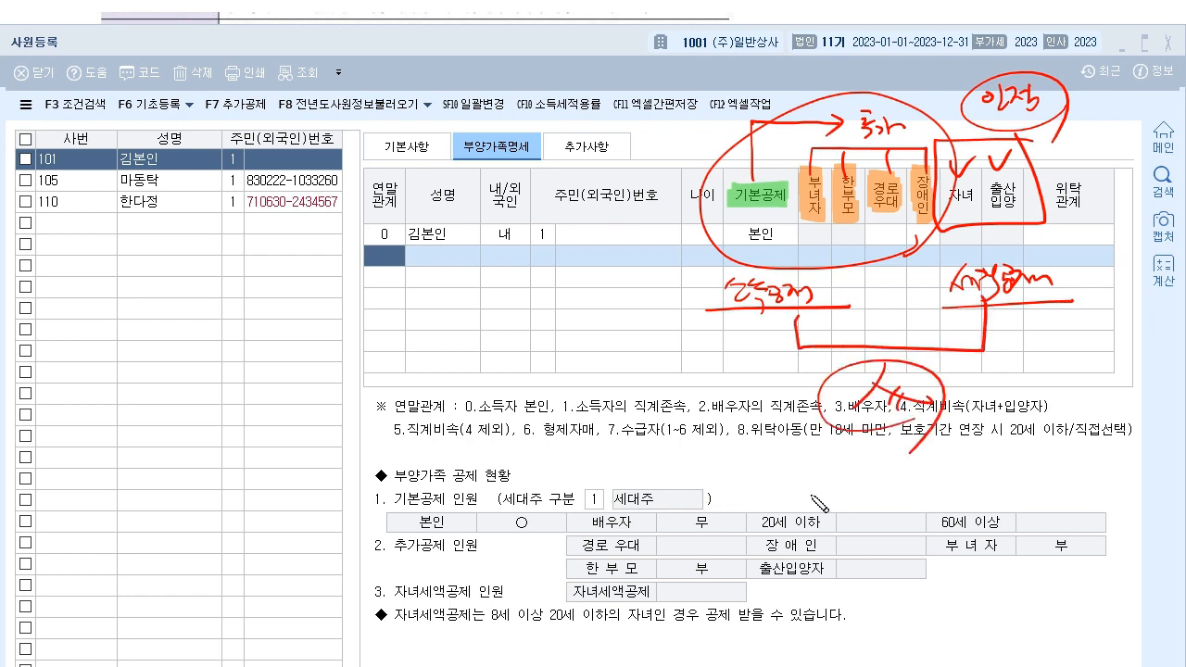
- Underline headers 기본공제 to 위탁관계, link 세액공제 to 자녀/출산입양, then clear and switch to the textbook
drag(741, 172, 755, 181)
mouse_move(731, 223)
mouse_down()
mouse_move(1093, 227)
mouse_move(1044, 222)
mouse_up()
mouse_move(973, 120)
mouse_down()
mouse_move(1086, 112)
mouse_move(1079, 120)
mouse_up()
mouse_move(1058, 295)
mouse_down()
mouse_move(1018, 251)
mouse_move(1053, 298)
mouse_up()
drag(980, 252, 957, 205)
drag(991, 253, 1014, 203)
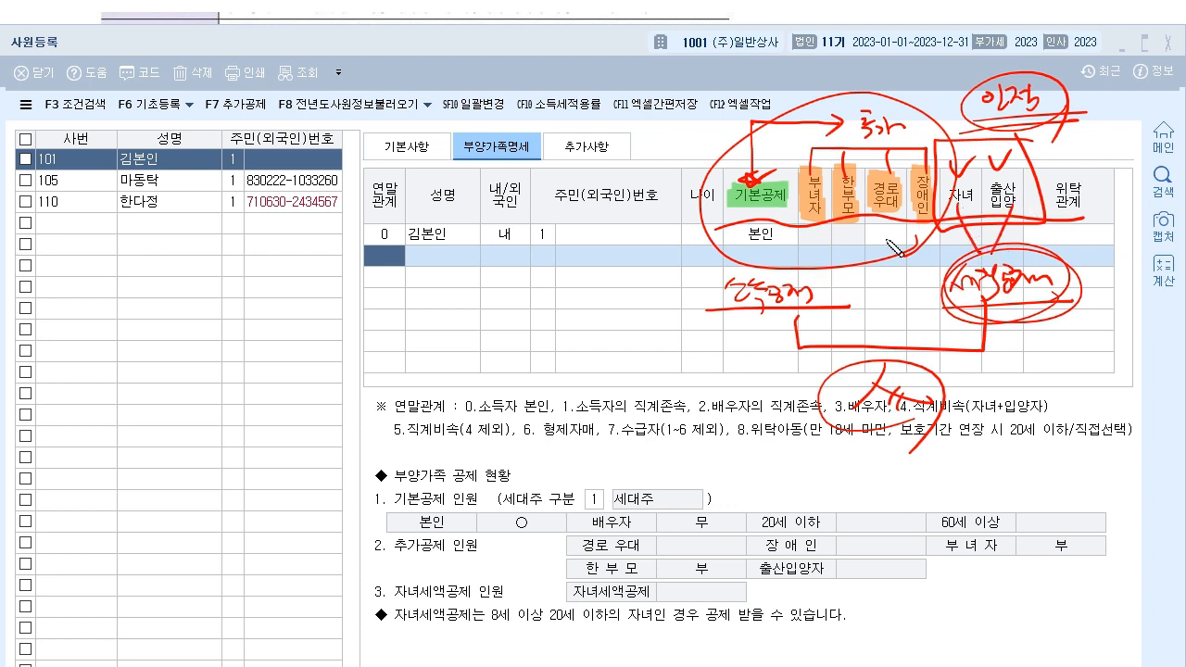
mouse_move(980, 348)
mouse_down()
mouse_move(843, 108)
mouse_move(991, 375)
mouse_up()
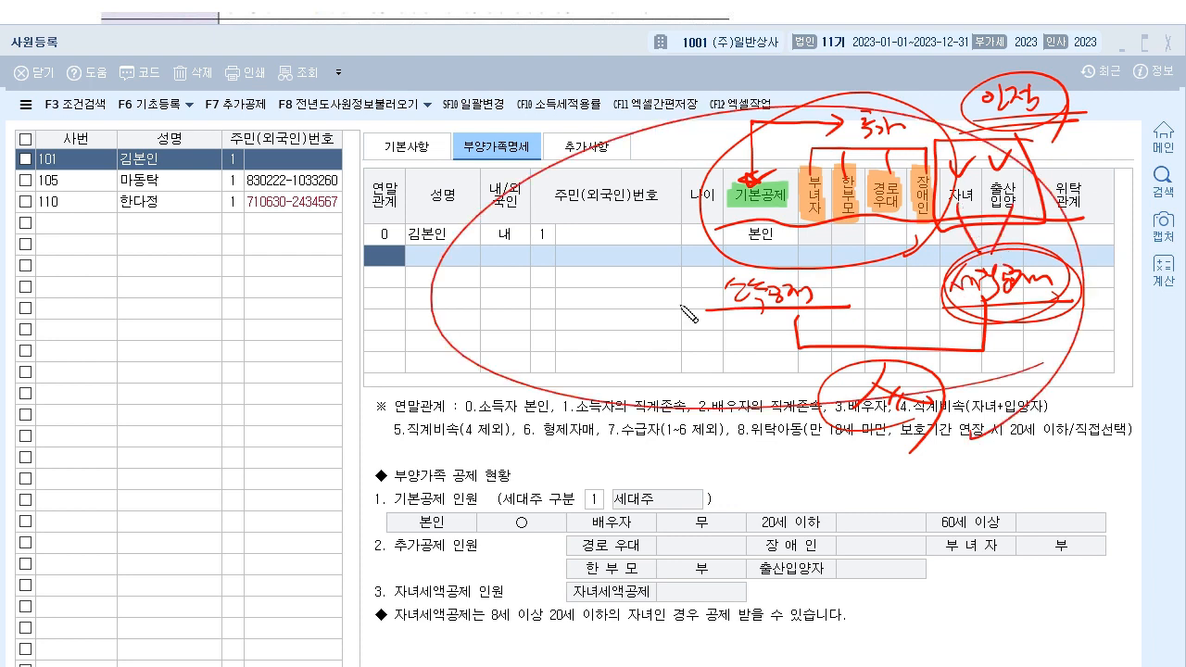
mouse_move(577, 458)
mouse_down()
mouse_move(744, 424)
mouse_move(995, 472)
mouse_up()
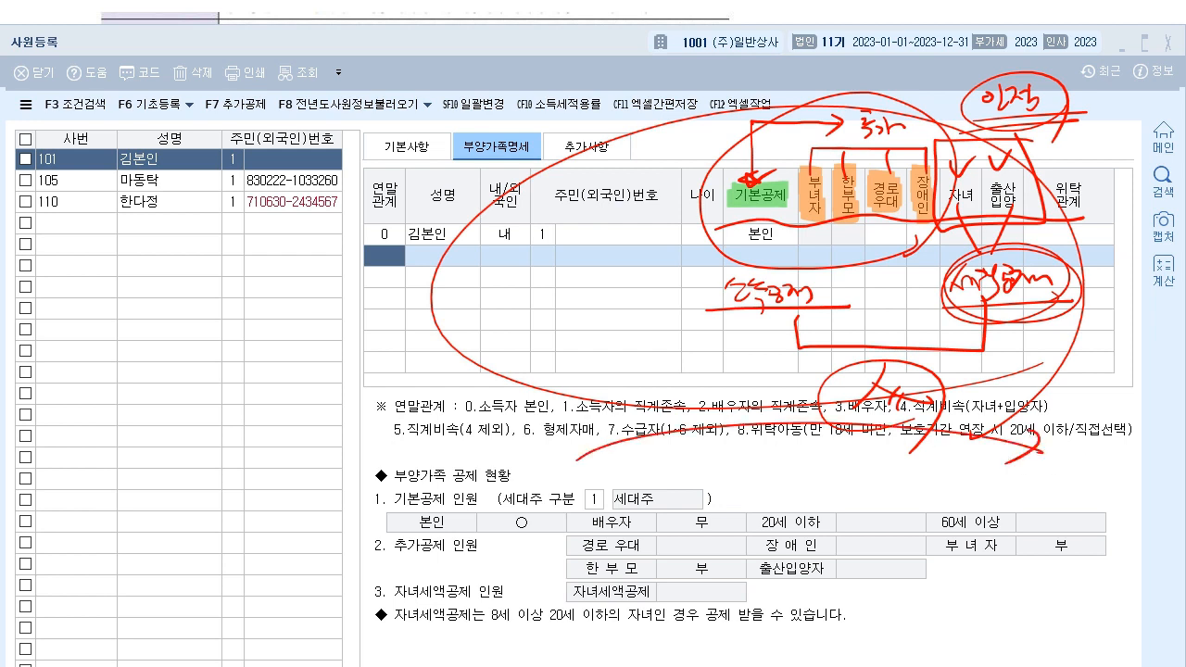
key(Escape)
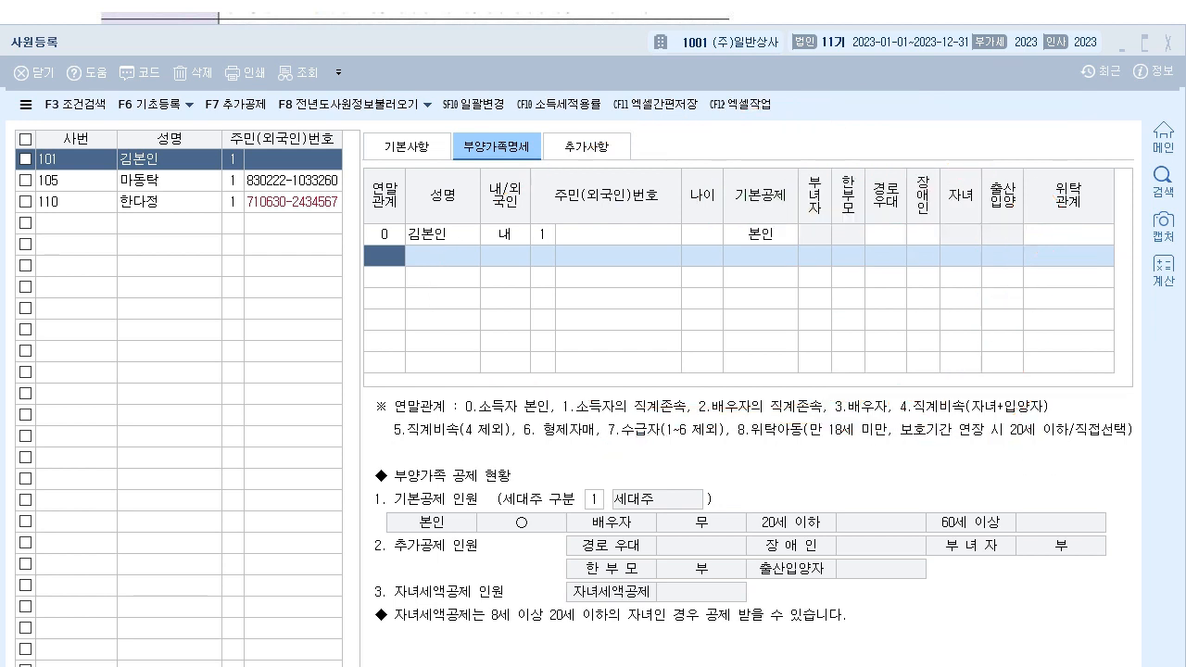
key(alt+Tab)
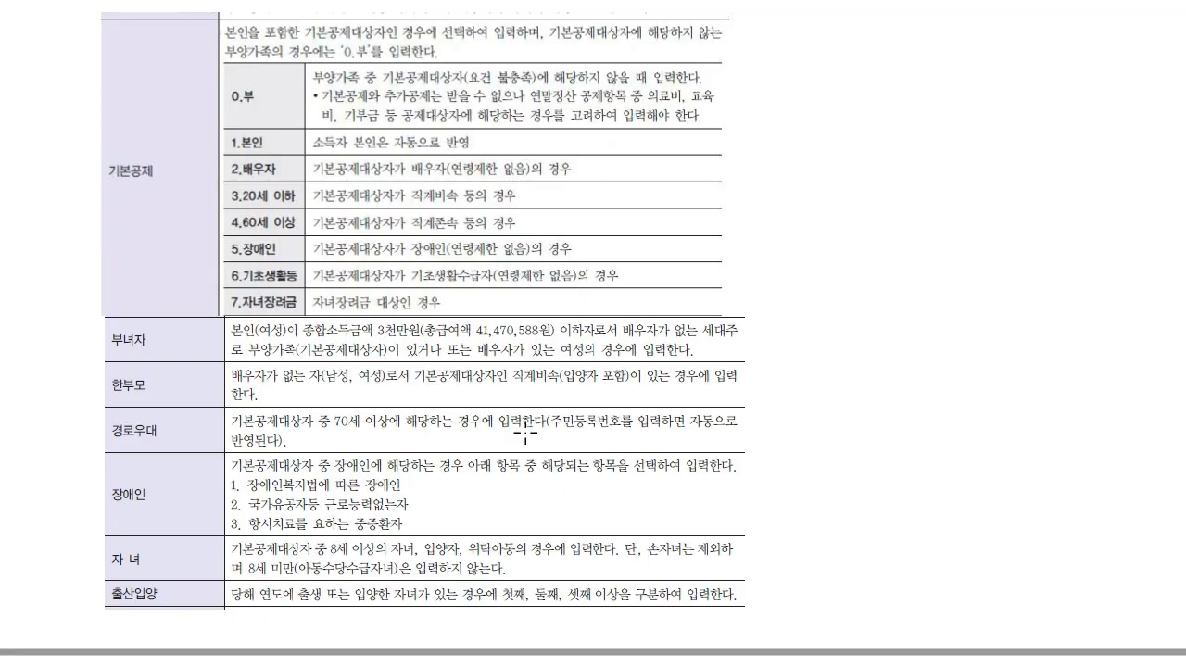
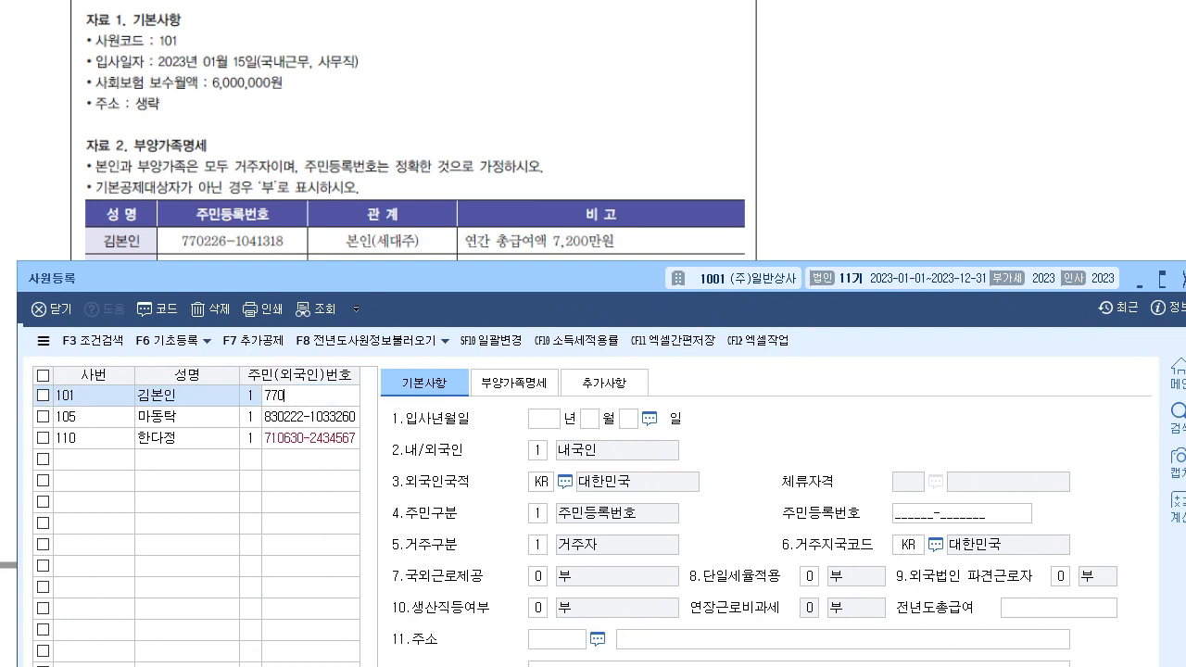
- Enter employee 101's resident registration number and hire date 20230115, keeping nationality 1 내국인
key(Return)
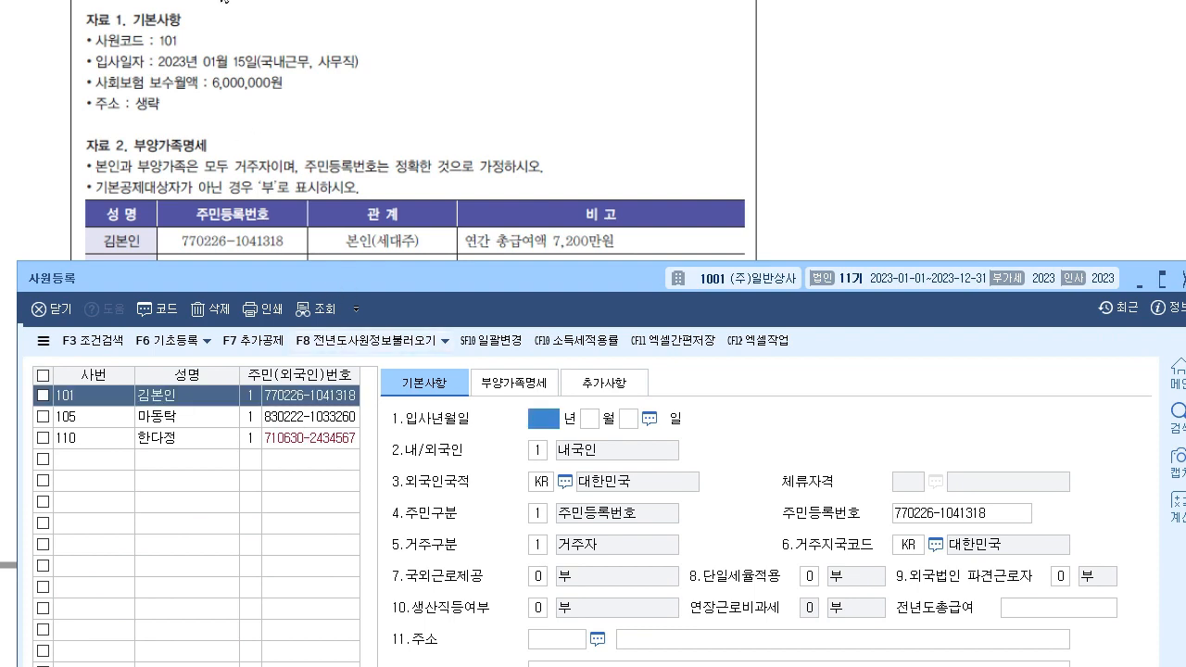
text(202301)
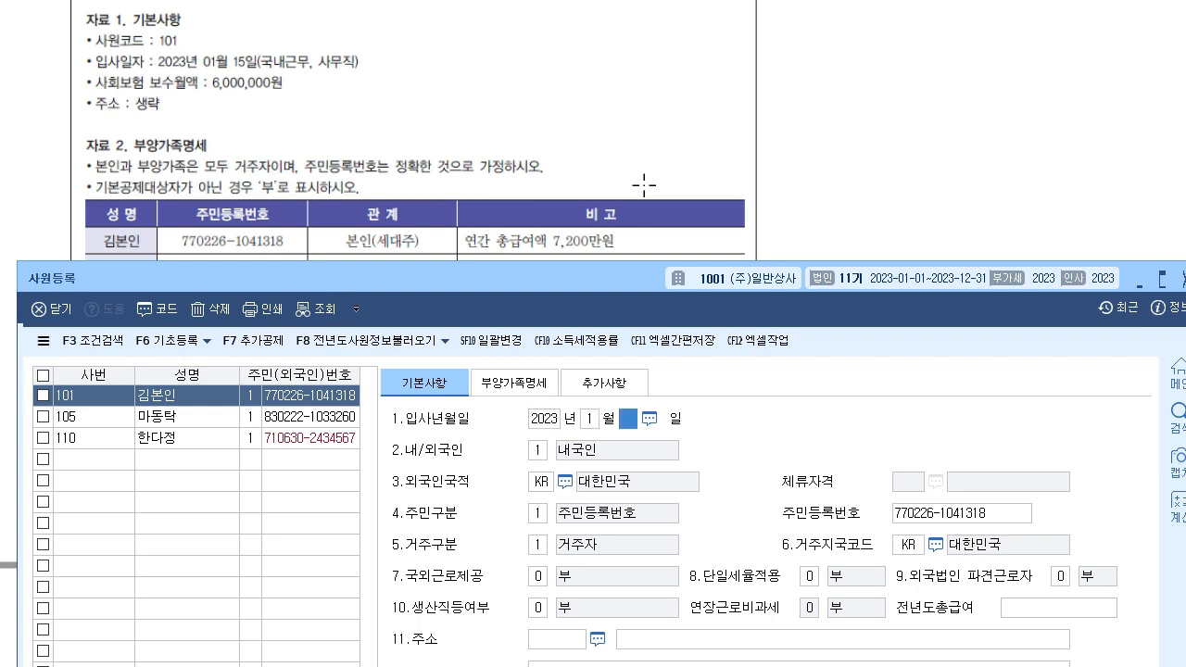
text(15)
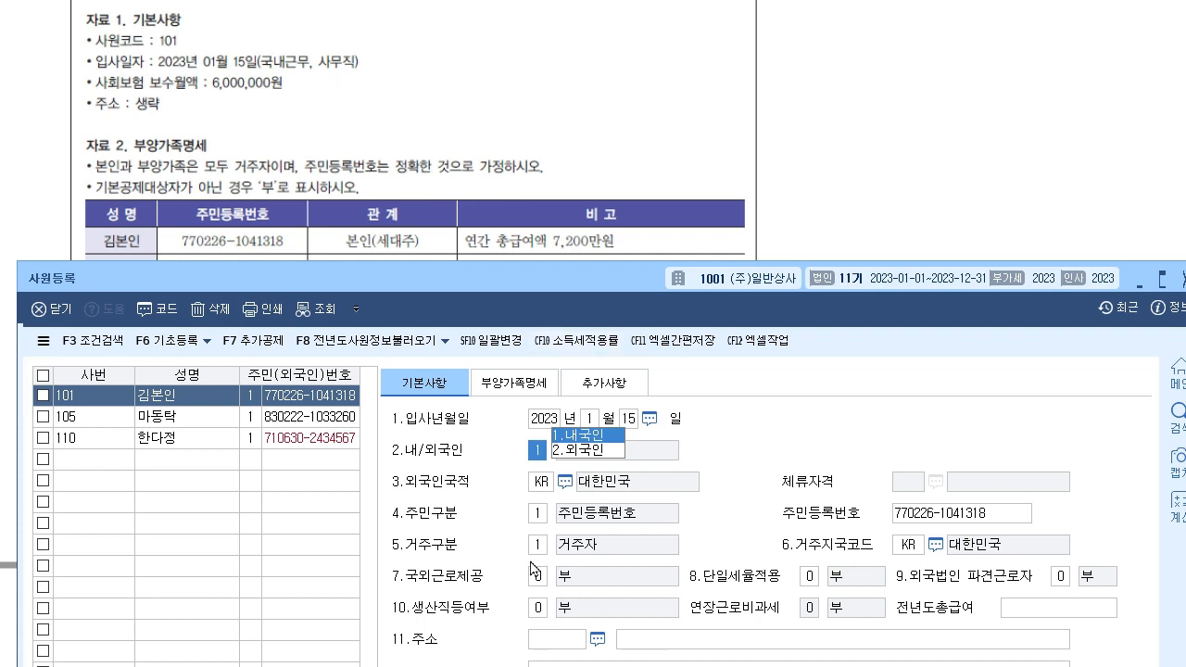
drag(593, 282, 598, 154)
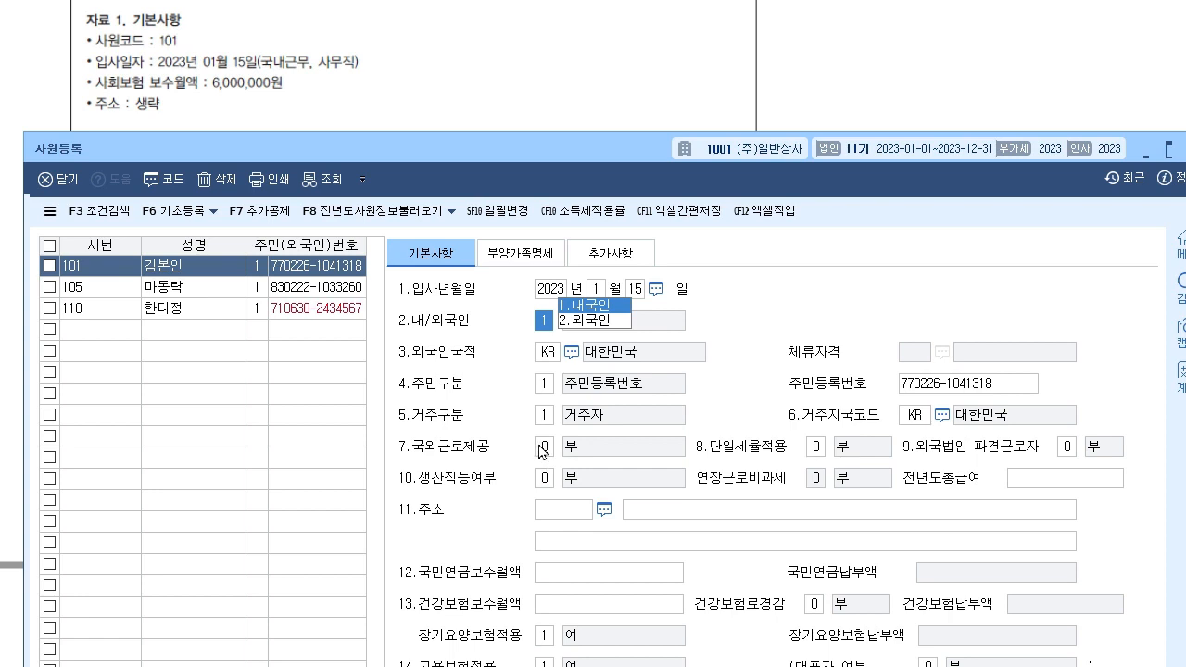
click(568, 512)
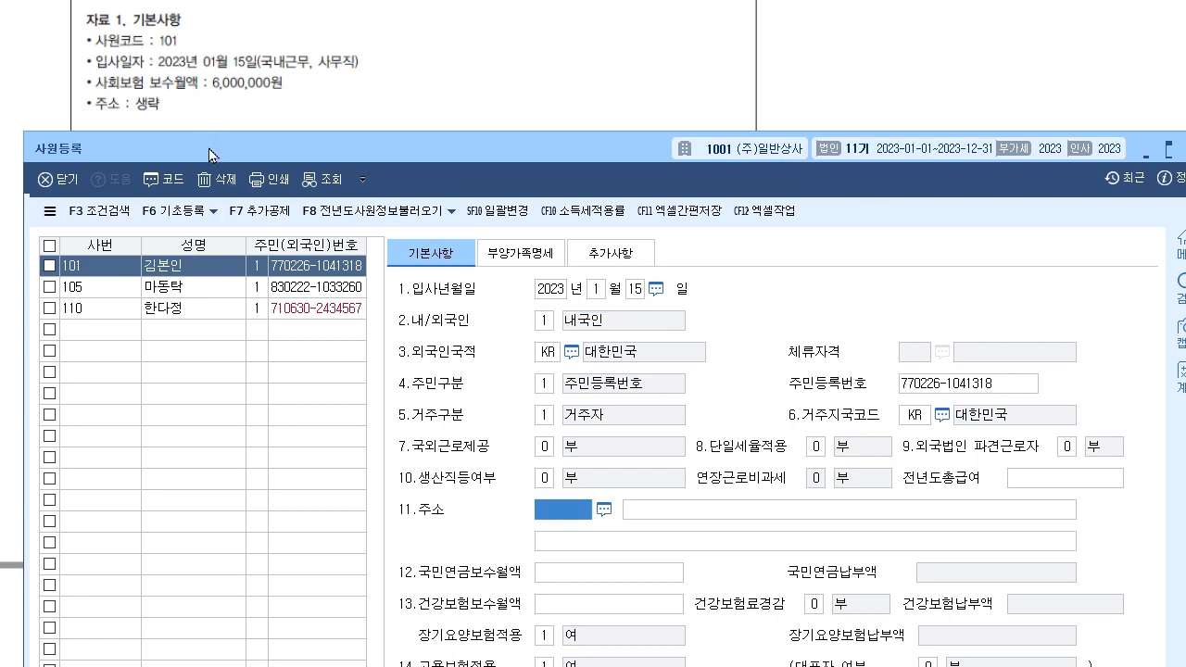
drag(210, 154, 204, 146)
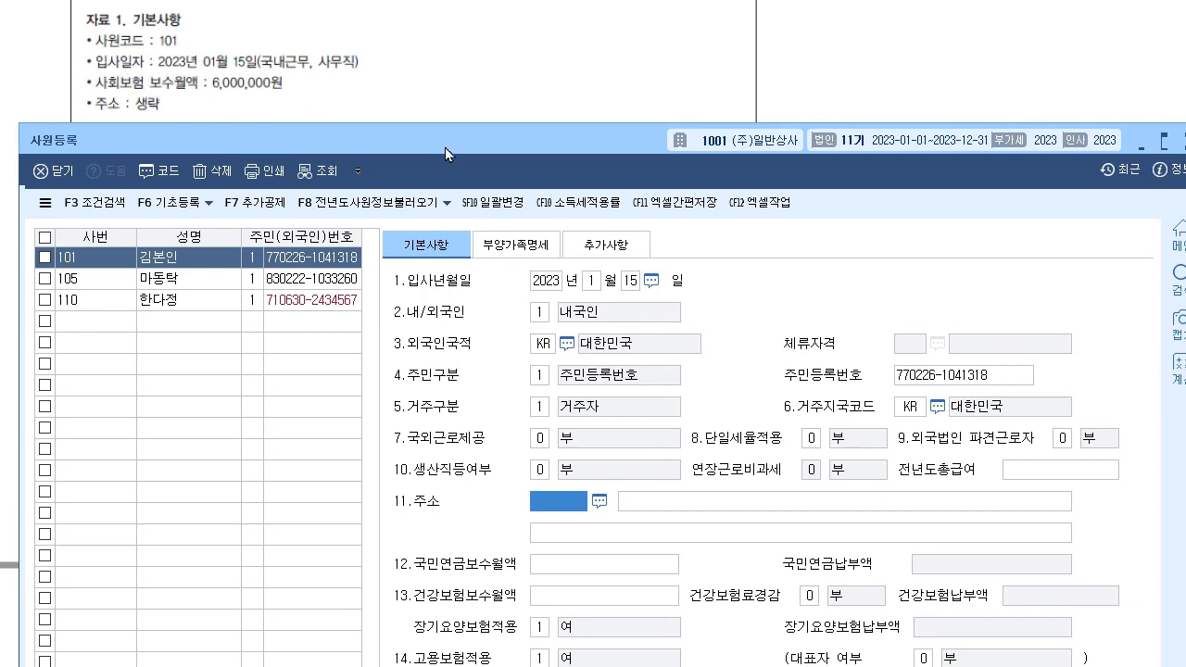
drag(444, 147, 442, 34)
- Enter 6,000,000 as the pension, health and employment insurance monthly wages
key(Return)
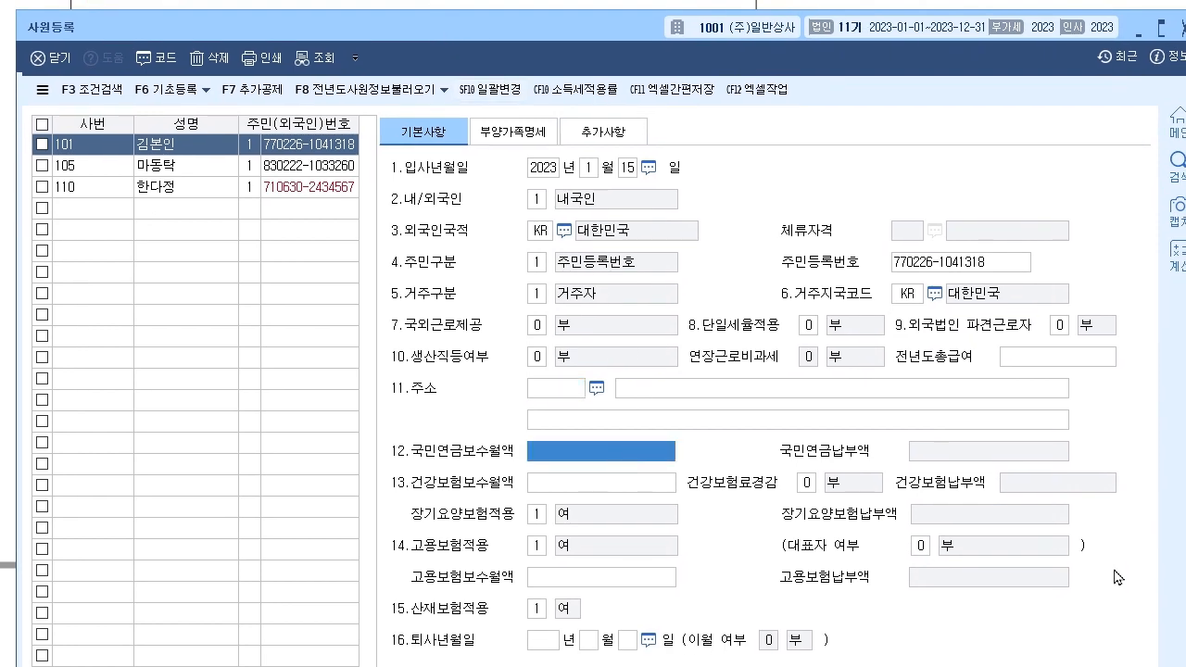
text(6000000)
key(Return)
text(6000000)
key(Return)
click(618, 579)
text(6000000)
key(Return)
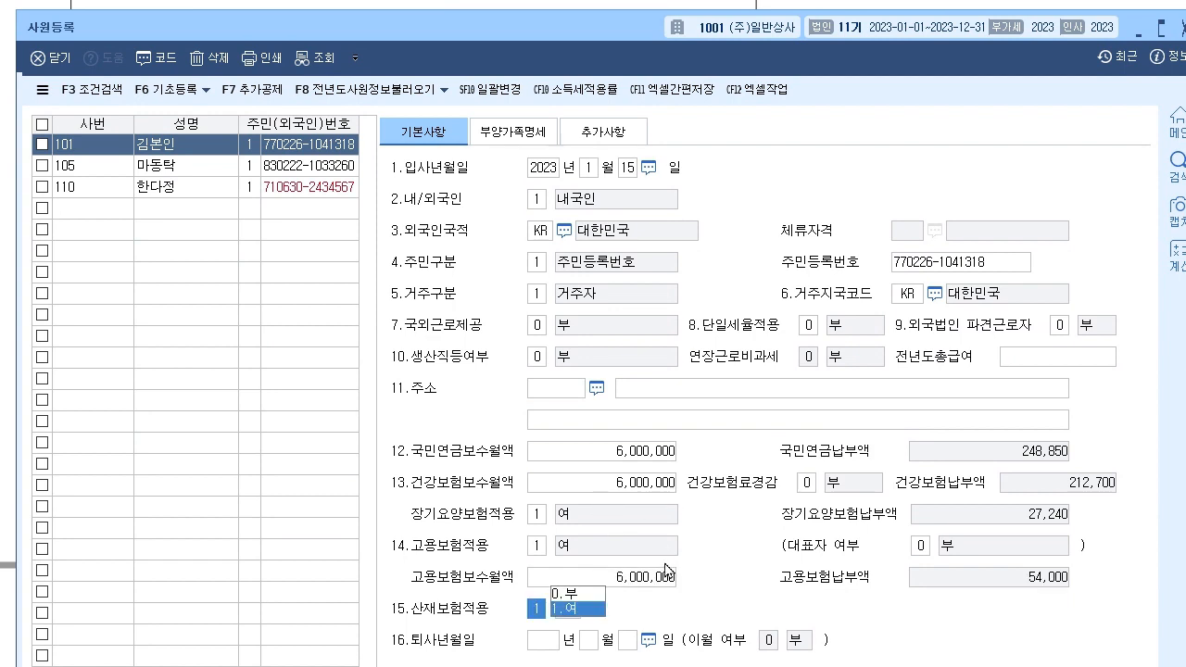
- Keep industrial accident insurance applied and the representative status as 0 부
click(576, 610)
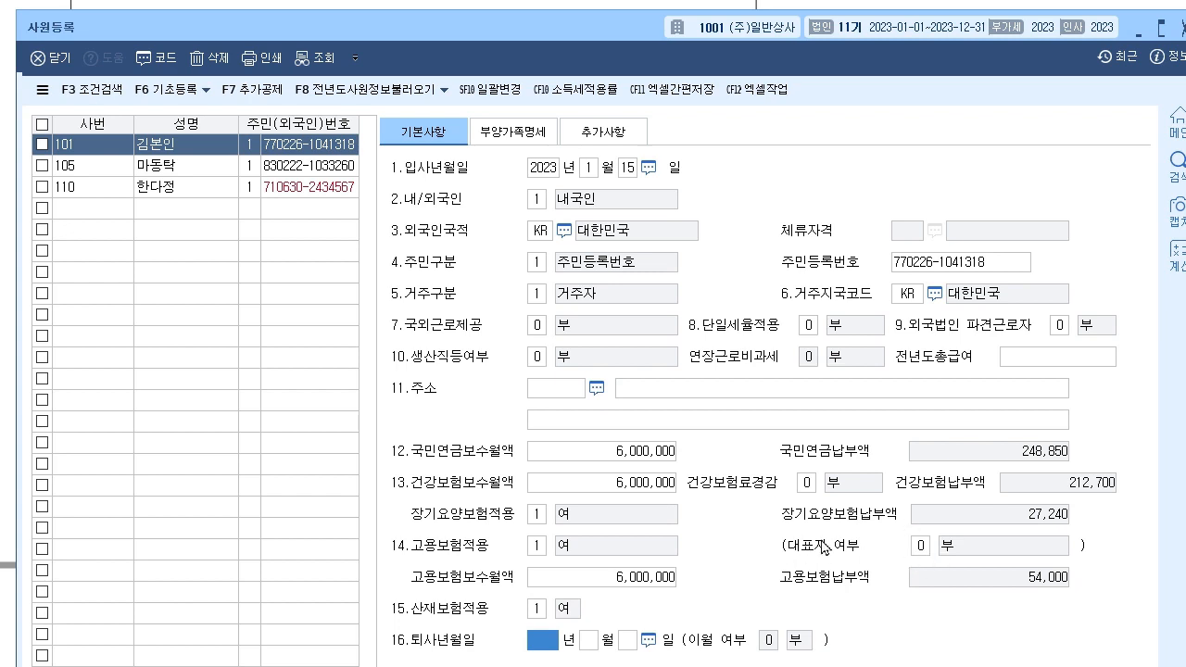
click(919, 546)
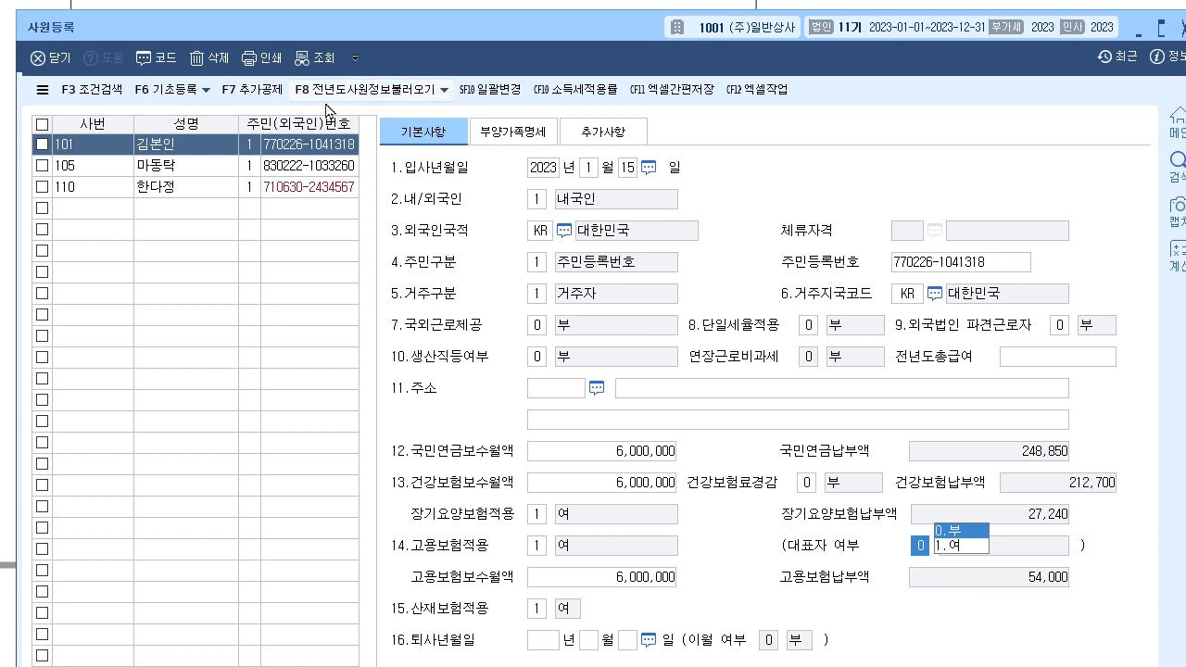
click(634, 483)
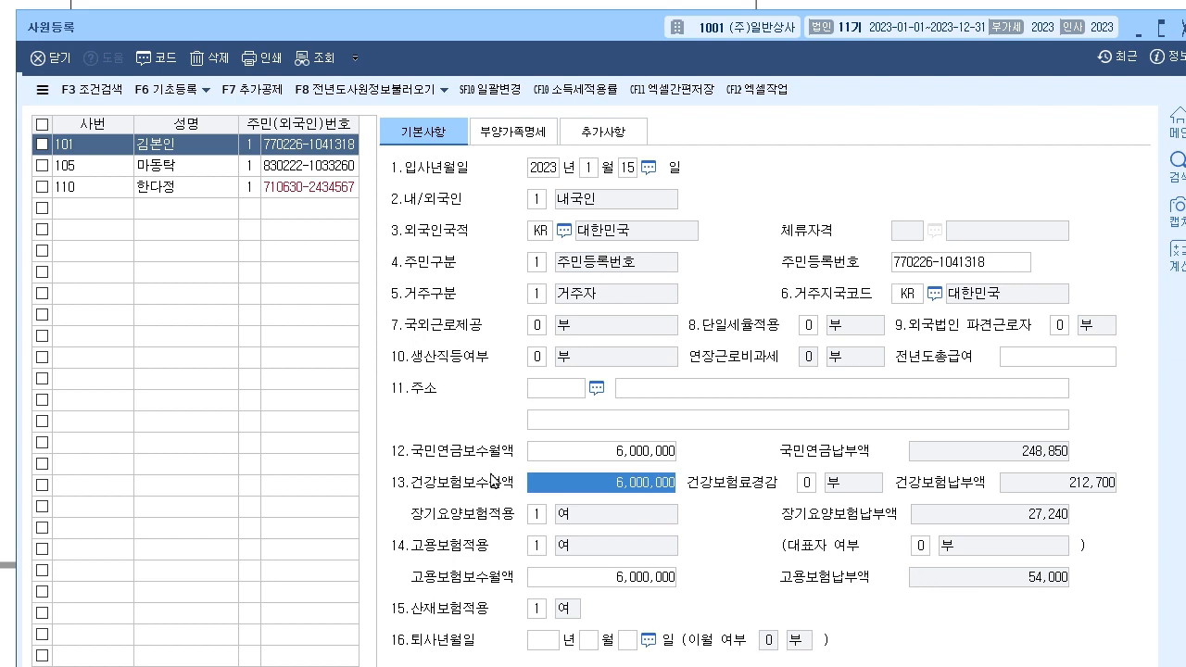
click(367, 2)
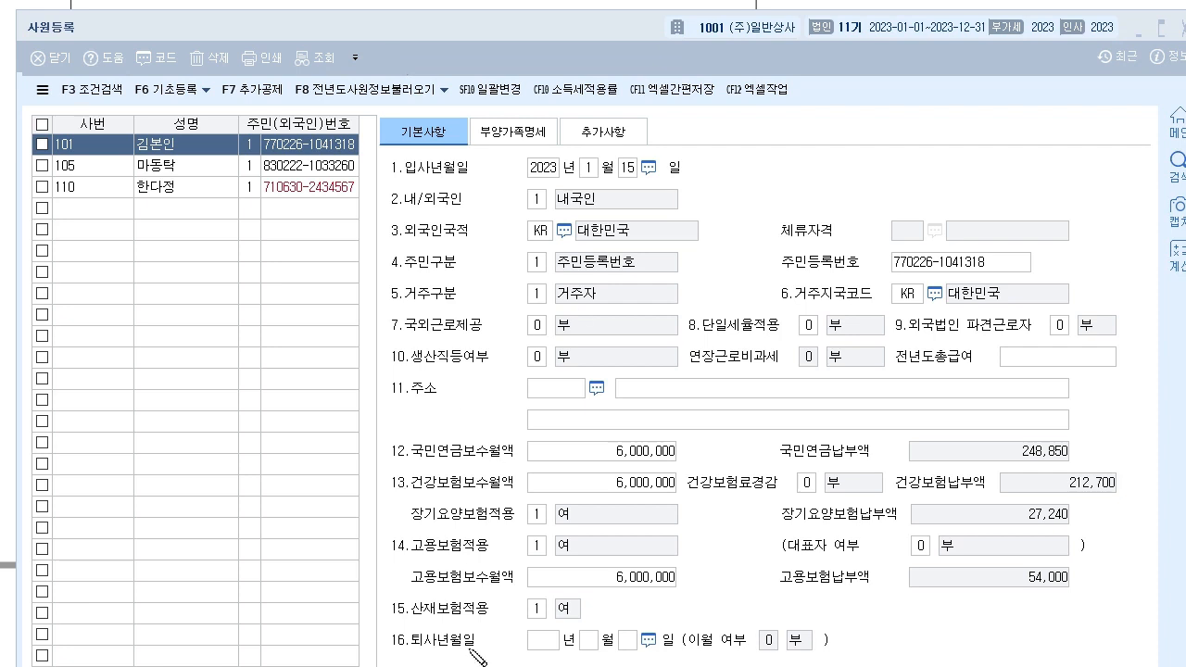
drag(393, 639, 664, 639)
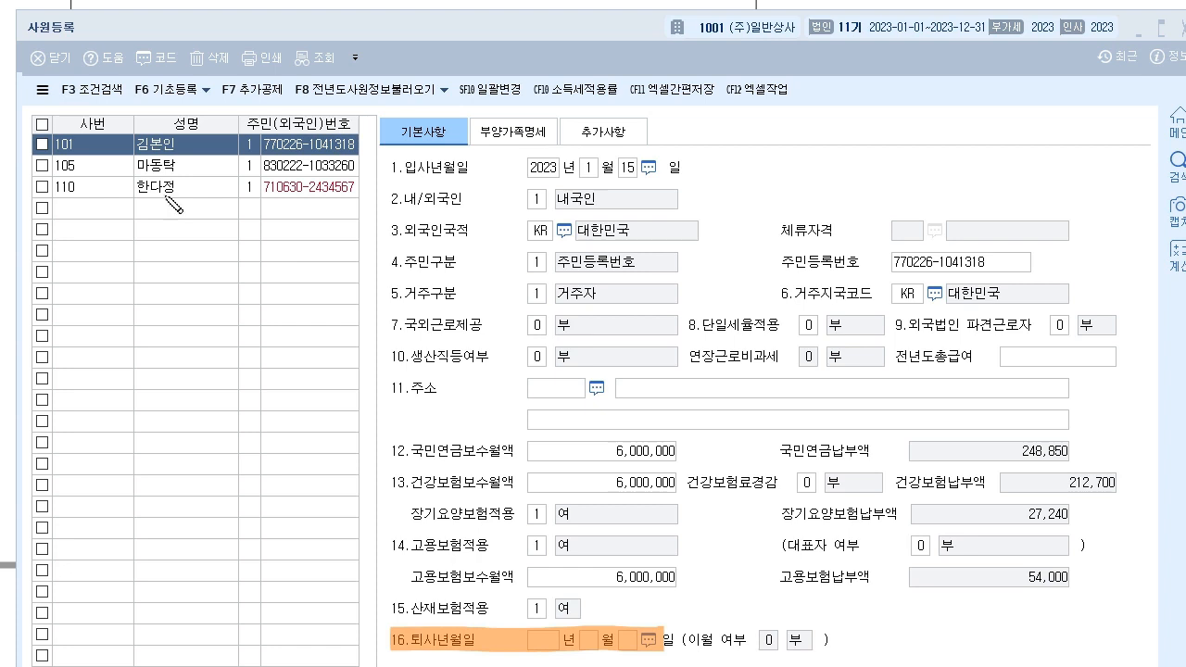
drag(398, 654, 313, 577)
drag(215, 507, 198, 525)
mouse_move(198, 505)
mouse_down()
mouse_move(223, 499)
mouse_move(227, 529)
mouse_move(243, 534)
mouse_move(268, 496)
mouse_move(197, 446)
mouse_move(231, 477)
mouse_up()
mouse_move(223, 389)
mouse_down()
mouse_move(148, 477)
mouse_move(223, 389)
mouse_move(275, 389)
mouse_move(248, 345)
mouse_up()
drag(316, 591, 344, 570)
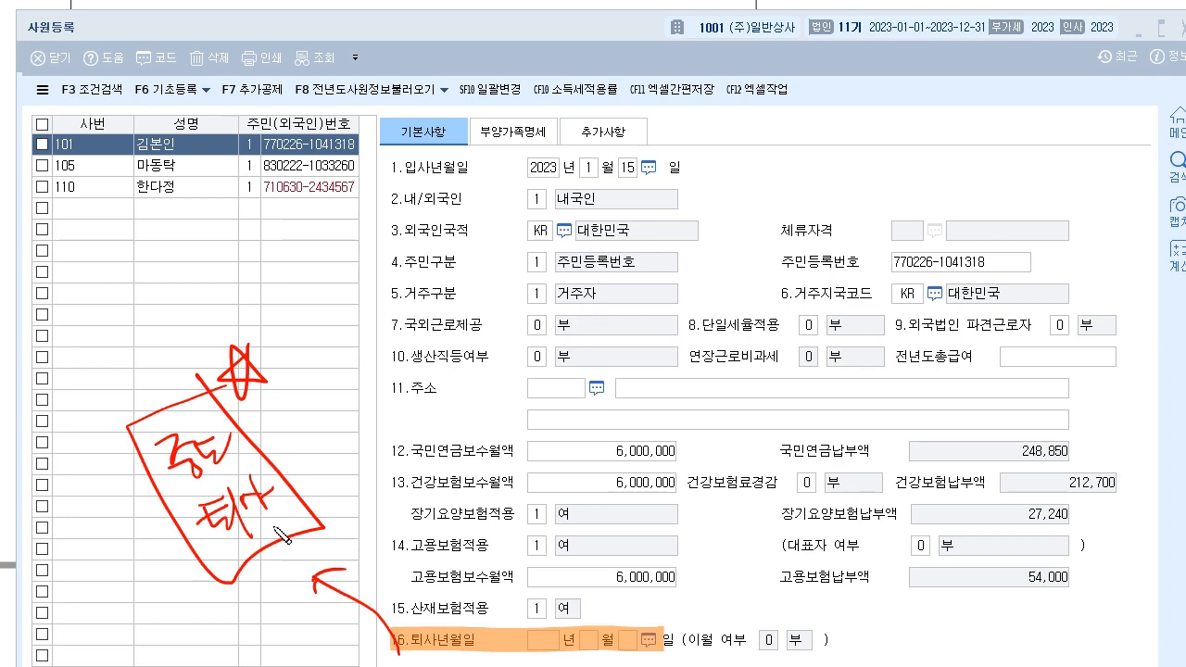
mouse_move(507, 637)
mouse_down()
mouse_move(483, 648)
mouse_move(500, 652)
mouse_up()
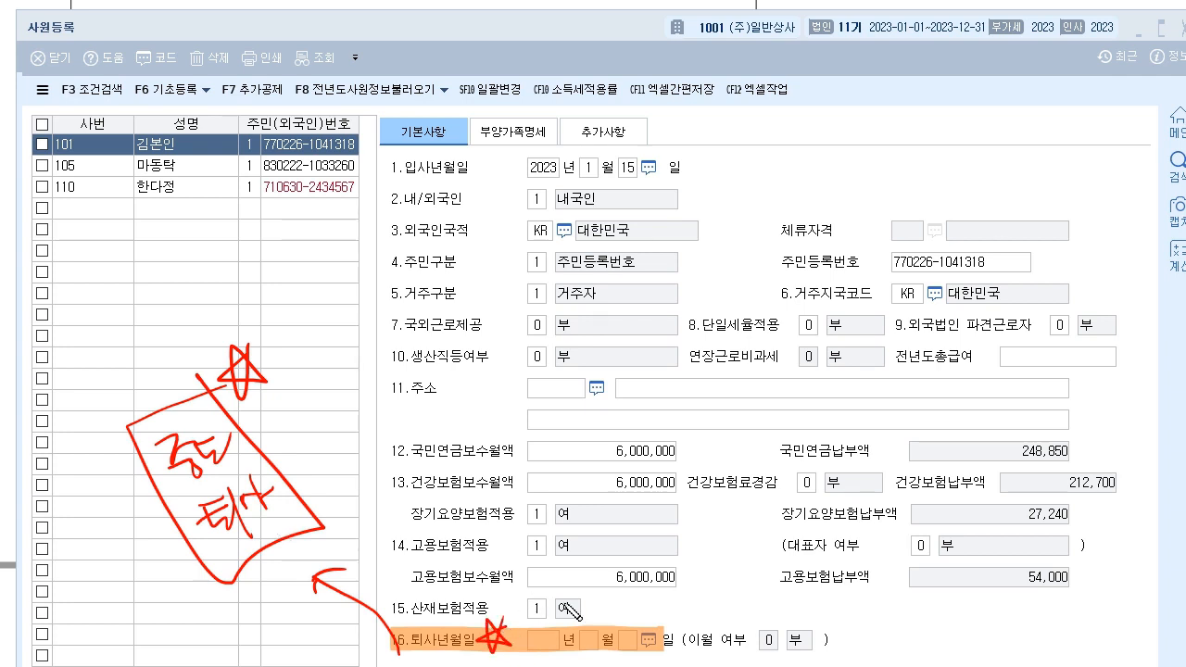
mouse_move(395, 654)
mouse_down()
mouse_move(616, 649)
mouse_move(669, 622)
mouse_move(682, 601)
mouse_up()
drag(354, 623, 346, 640)
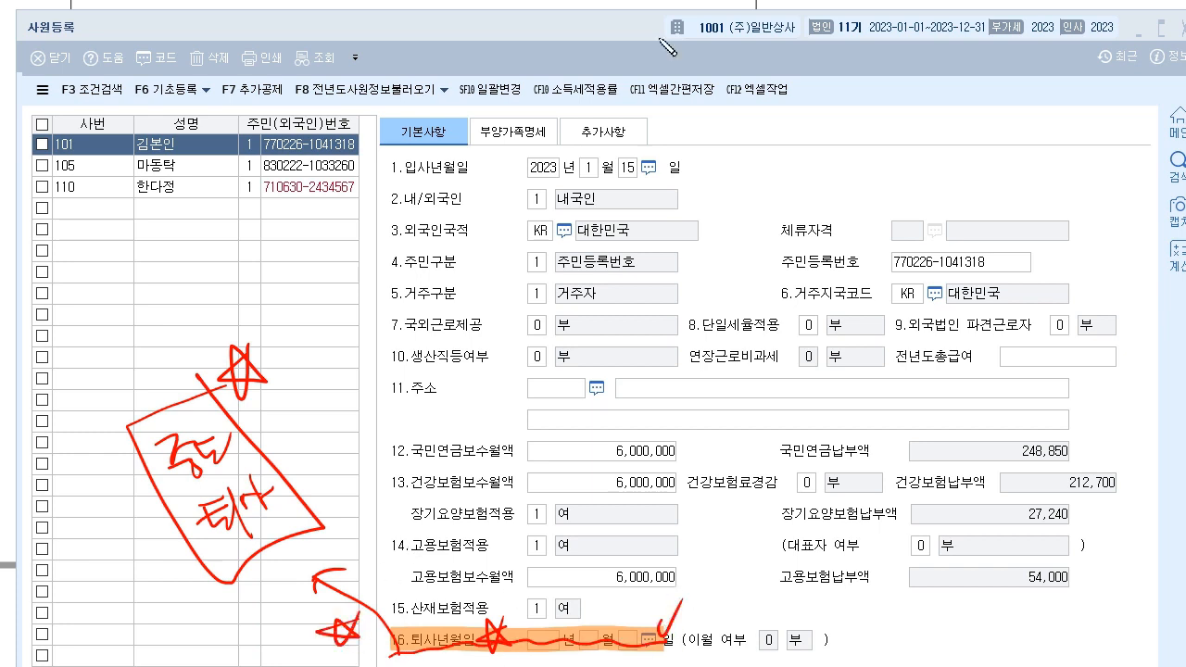
key(Escape)
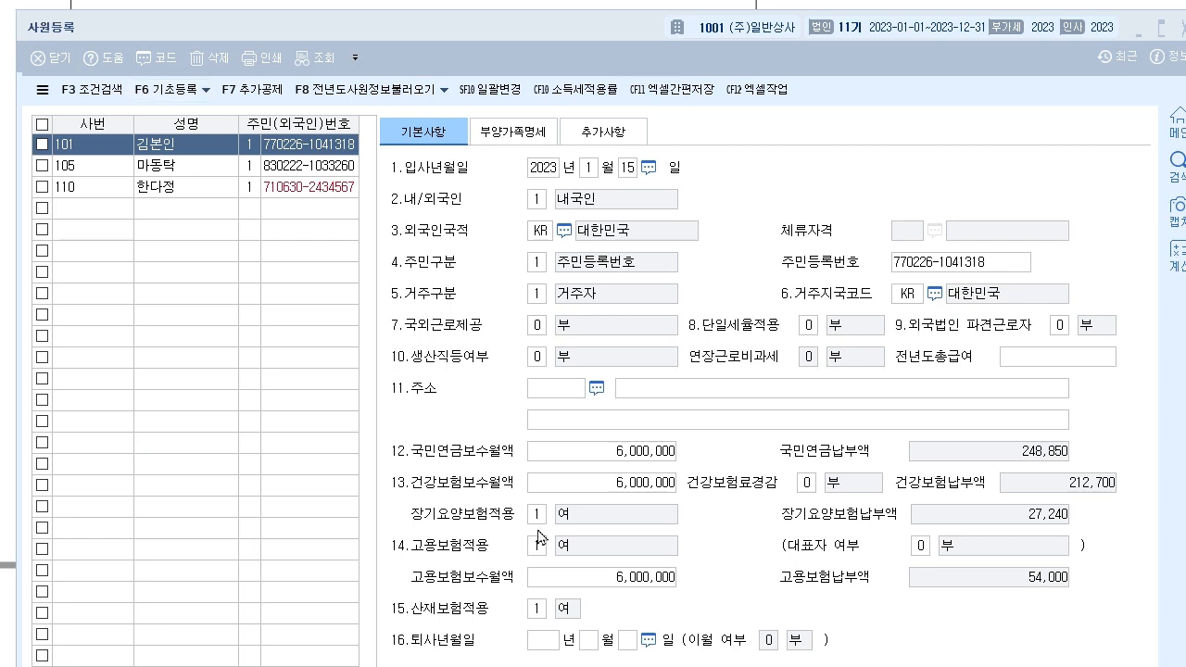
- Open employee 101's 부양가족명세 tab and mark up the textbook's dependent-entry rules
click(532, 147)
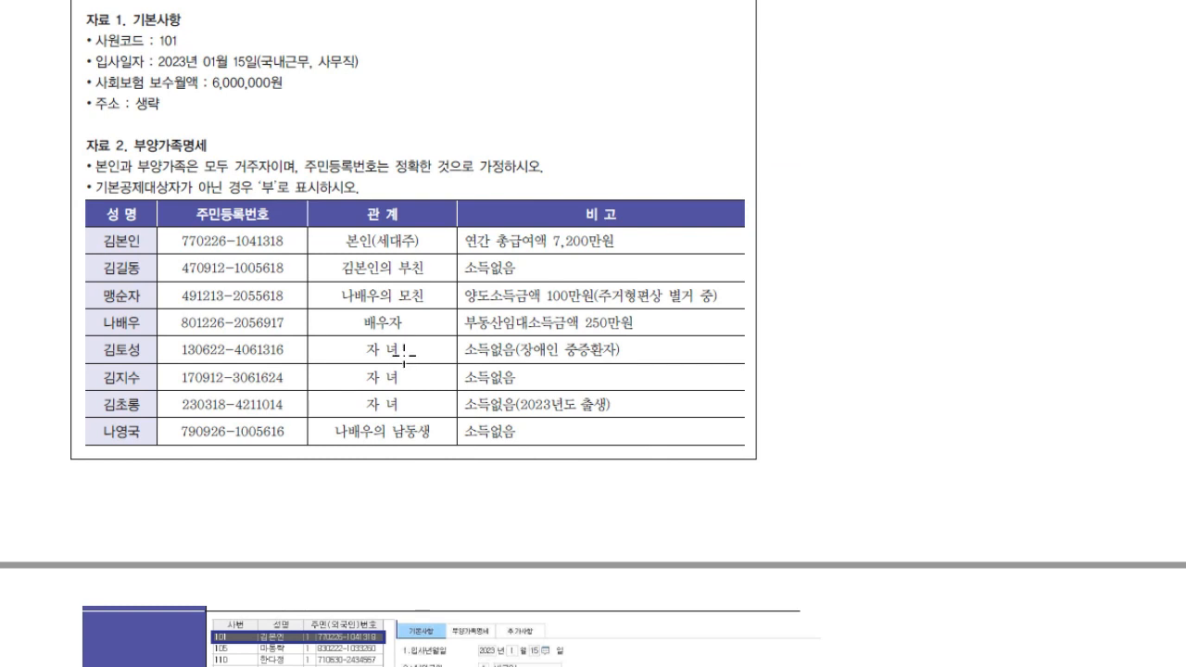
scroll(398, 338, down, 1)
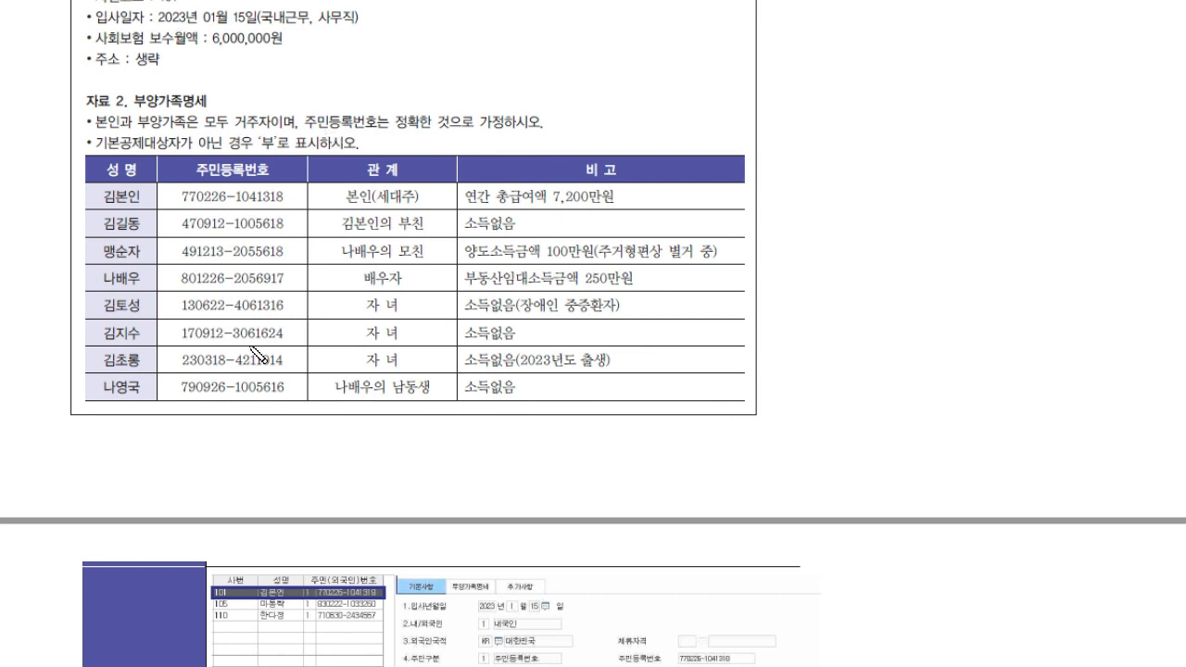
drag(410, 104, 427, 93)
drag(105, 146, 191, 146)
mouse_move(193, 154)
mouse_down()
mouse_move(274, 155)
mouse_move(261, 132)
mouse_move(275, 154)
mouse_move(358, 151)
mouse_move(379, 129)
mouse_up()
key(Escape)
scroll(293, 67, down, 1)
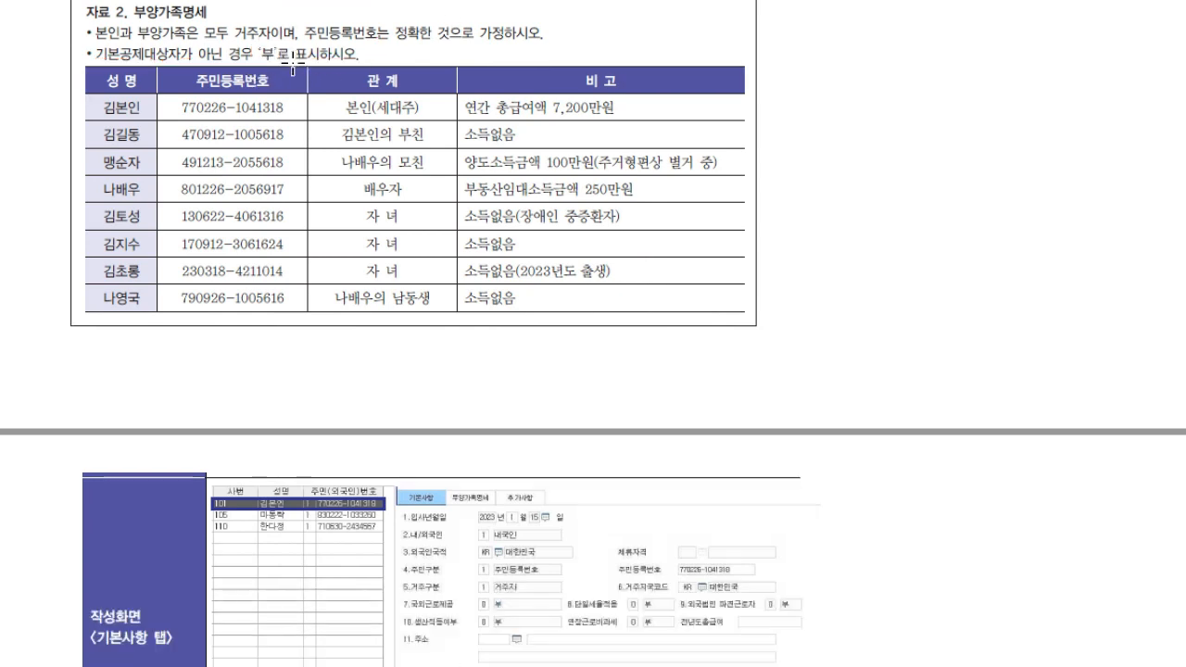
scroll(293, 67, down, 1)
key(alt+Tab)
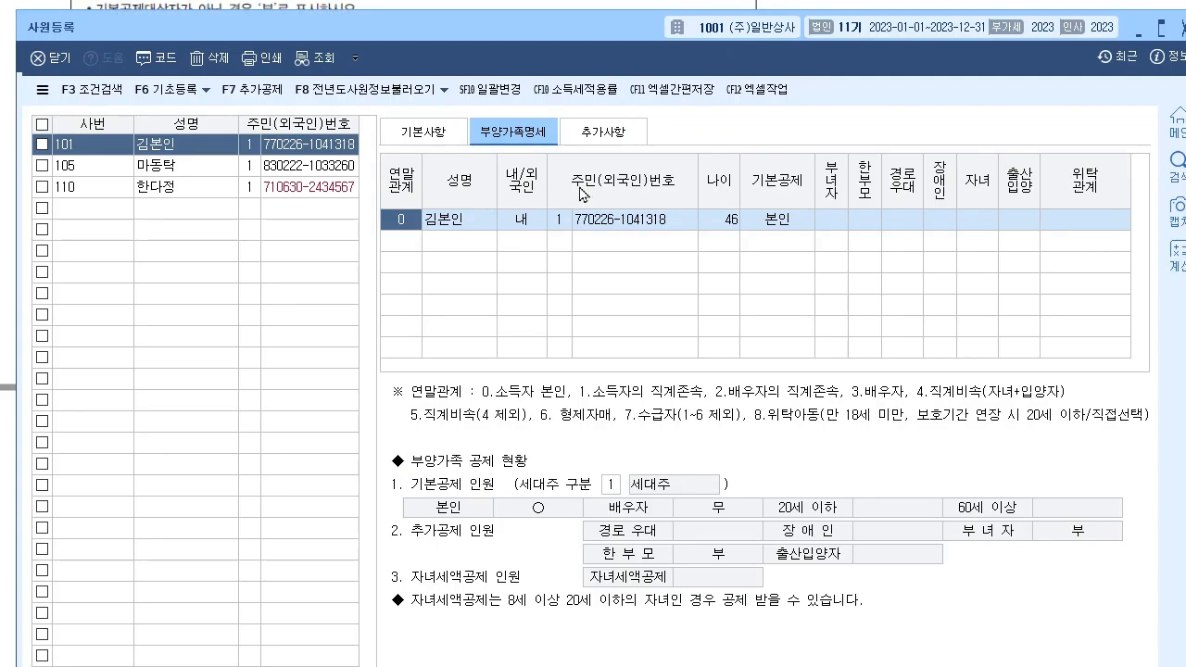
drag(566, 22, 566, 93)
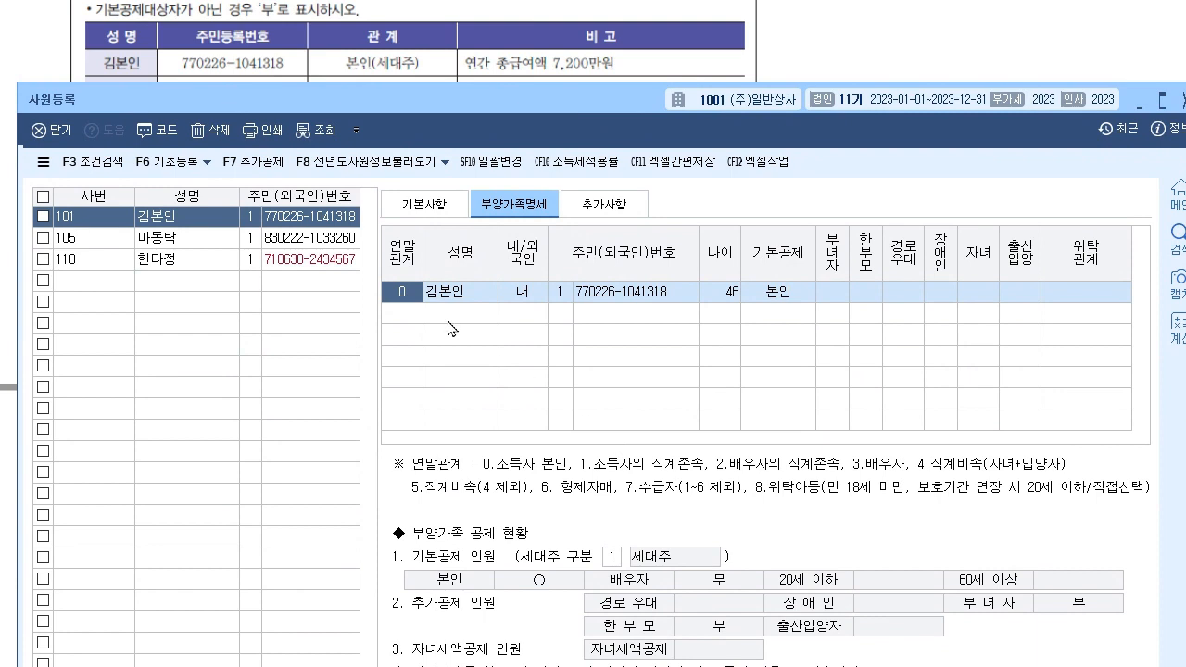
click(787, 295)
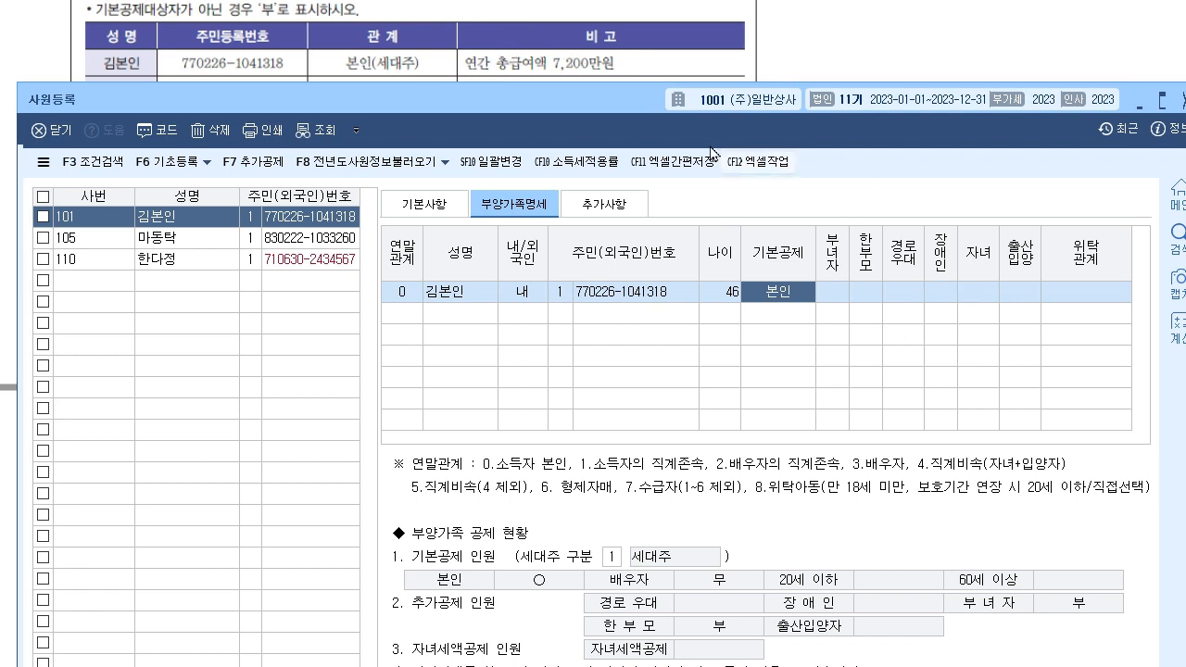
drag(630, 104, 621, 159)
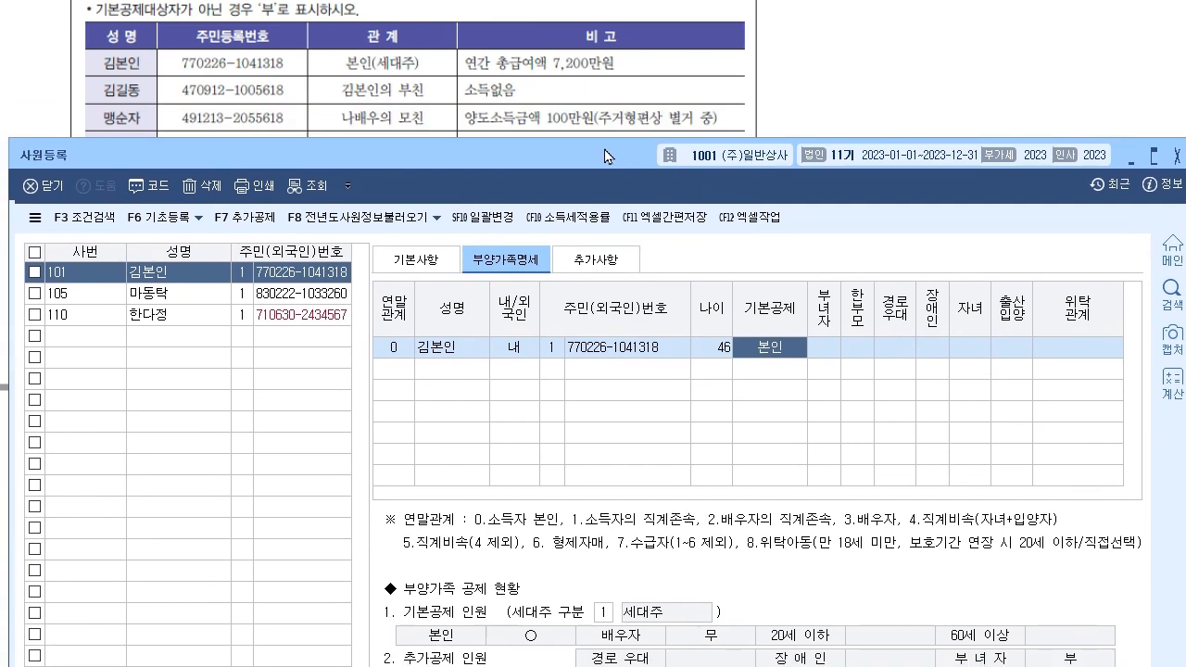
drag(392, 159, 380, 185)
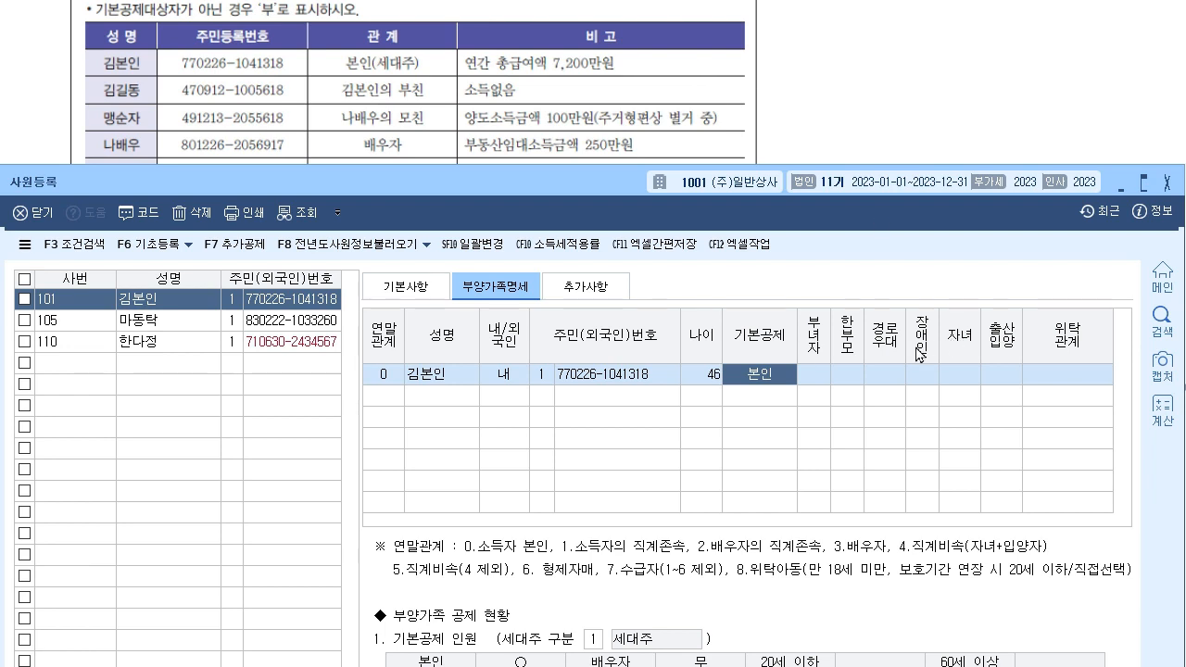
- Annotate the household type field and the reference table's 세대주 note
drag(602, 184, 590, 102)
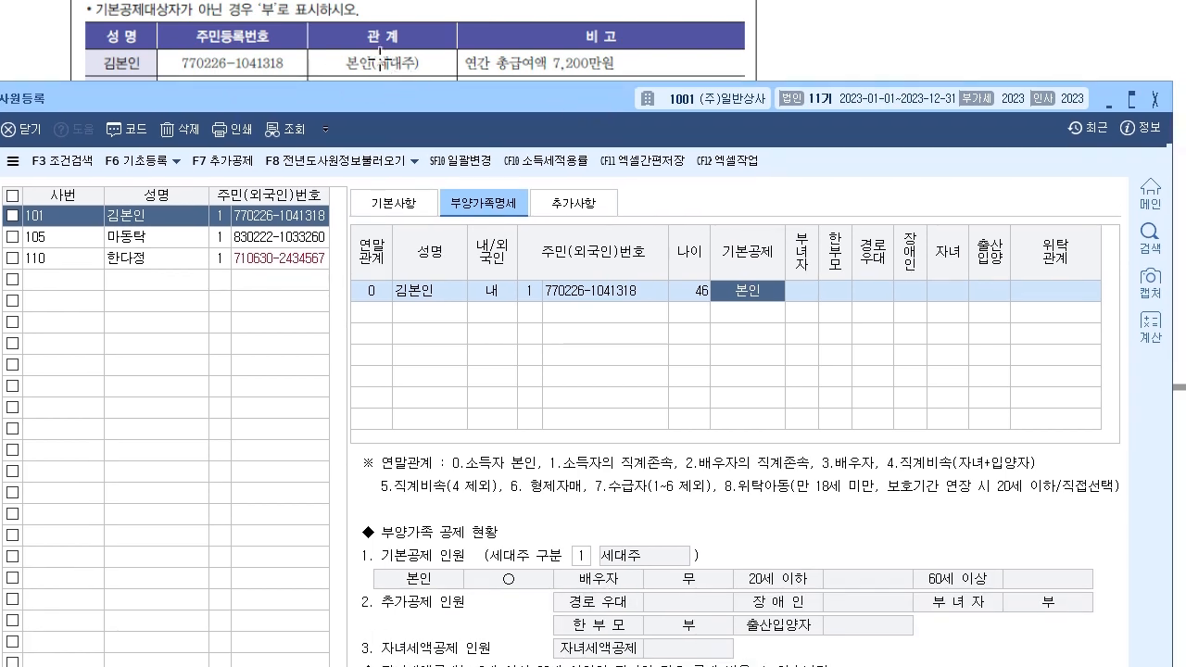
key(ctrl+2)
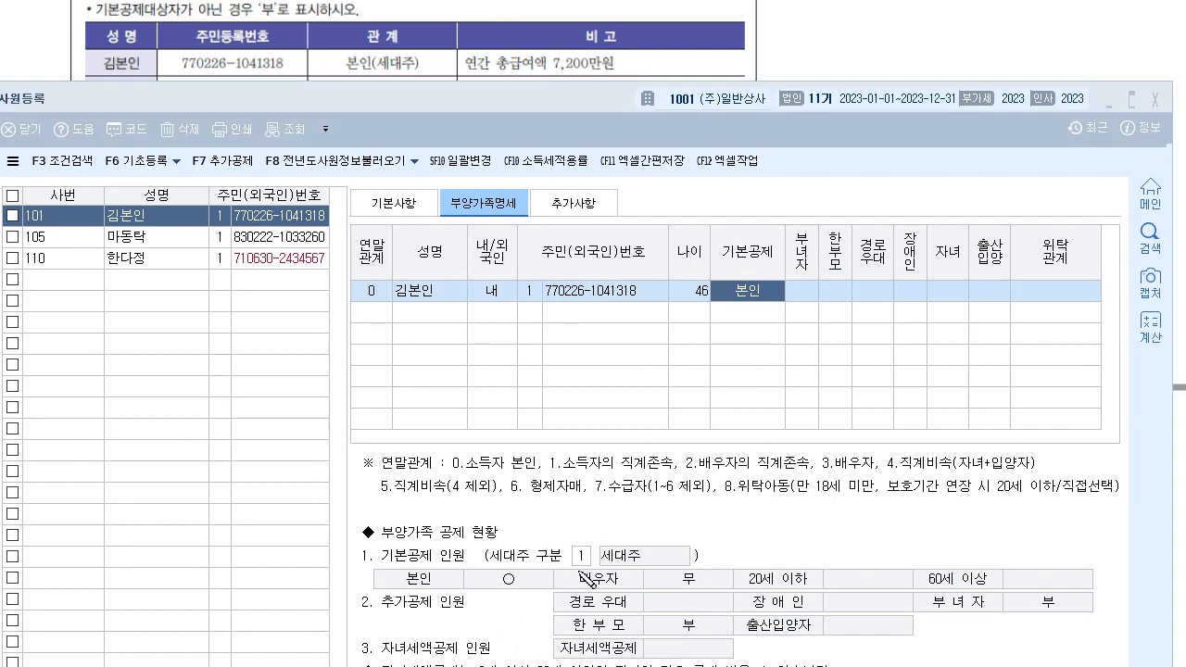
mouse_move(567, 566)
mouse_down()
mouse_move(590, 556)
mouse_move(563, 542)
mouse_move(589, 562)
mouse_up()
drag(660, 292, 586, 525)
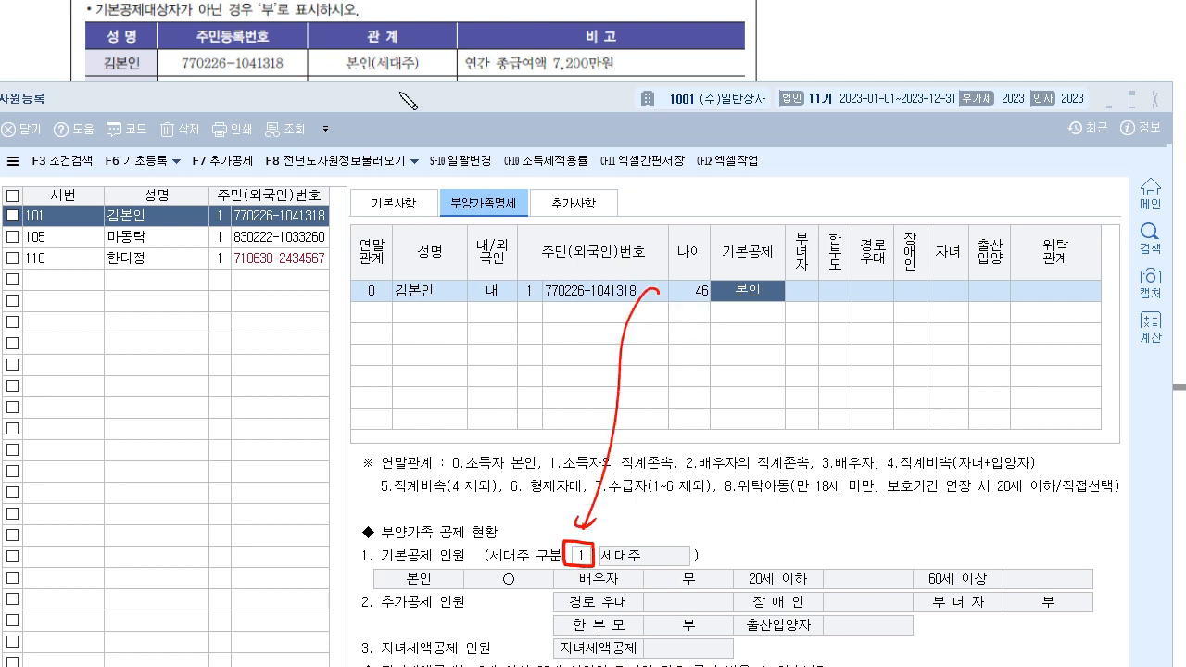
drag(370, 72, 422, 67)
- Set employee 101's household type to 1 세대주 and reselect employee 101's record
click(587, 554)
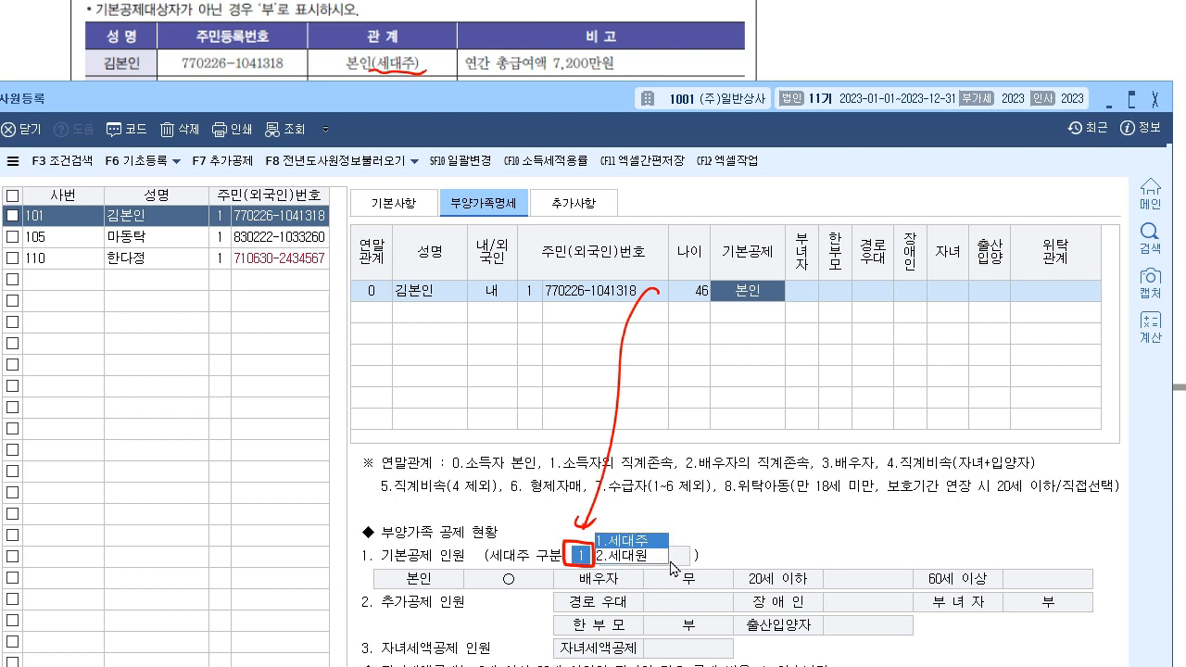
click(653, 542)
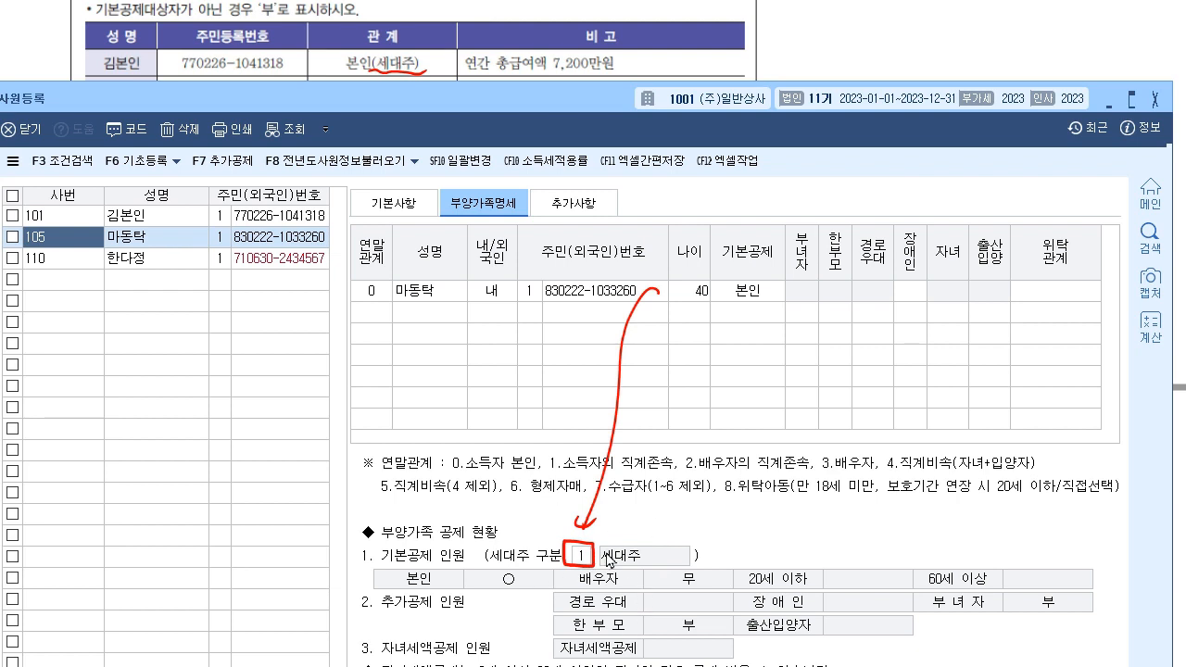
click(136, 241)
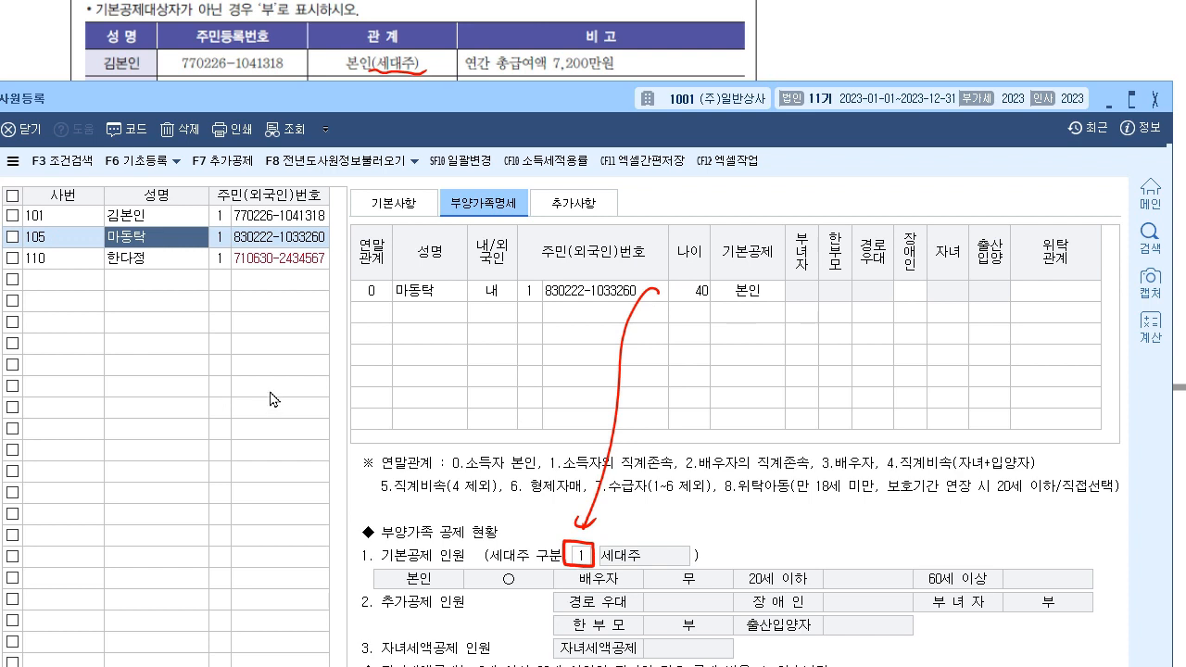
click(156, 221)
click(81, 211)
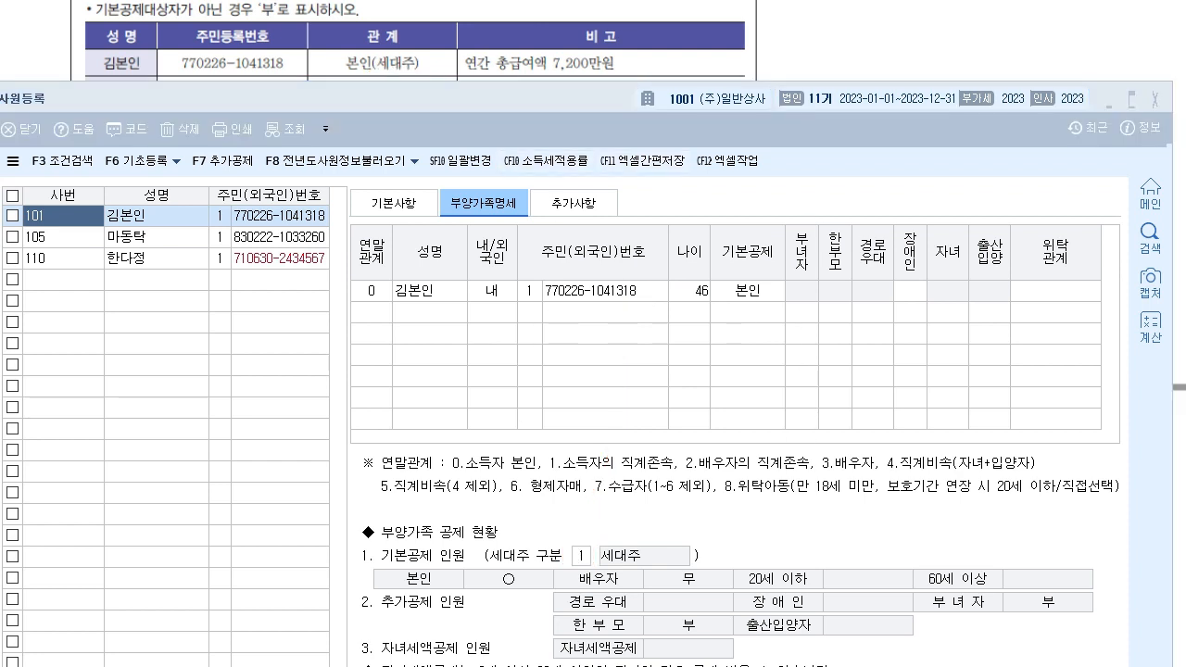
- Add the father as relation 1, a Korean national, with his name and resident number
drag(569, 103, 578, 132)
click(389, 350)
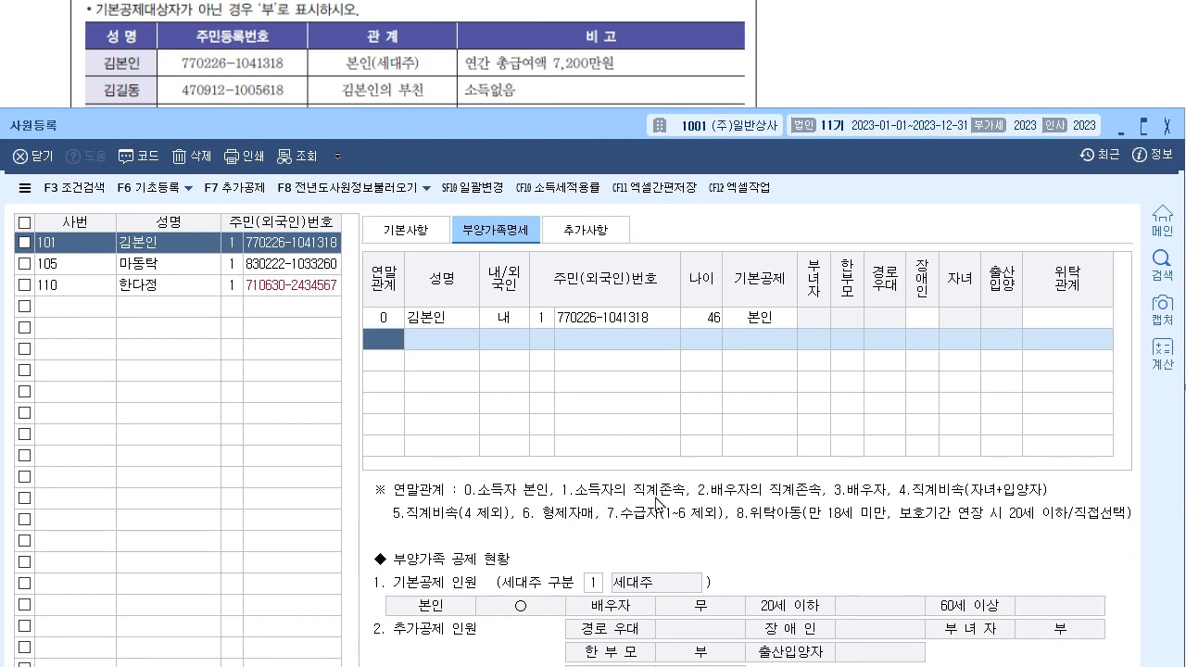
text(1)
key(Return)
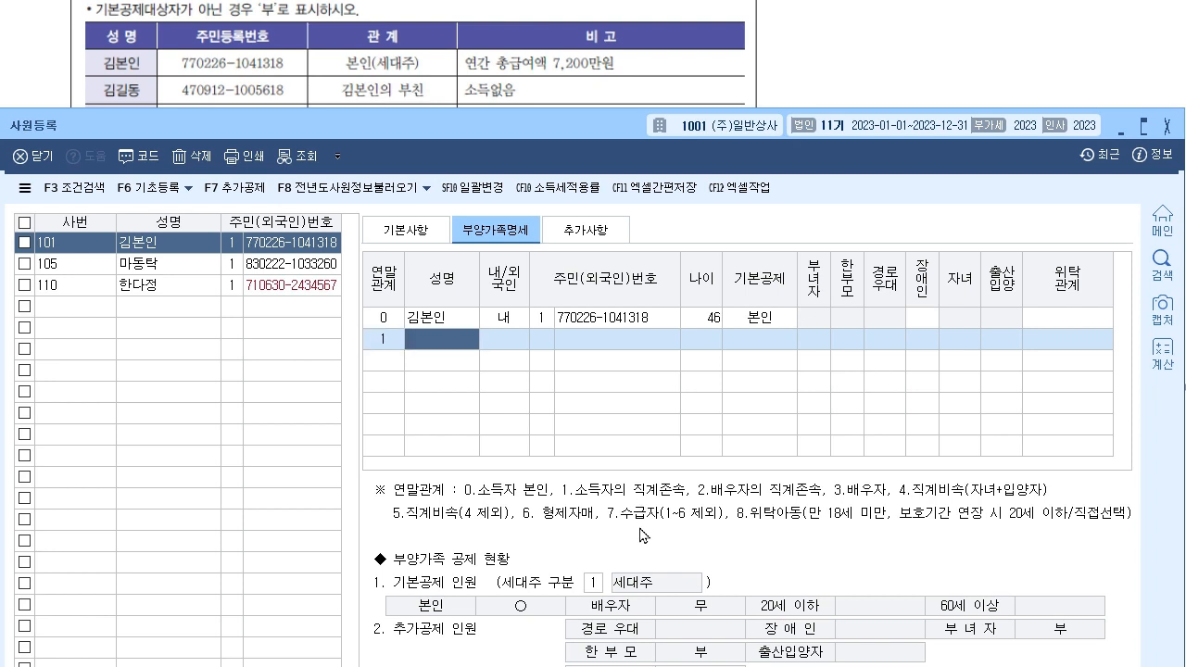
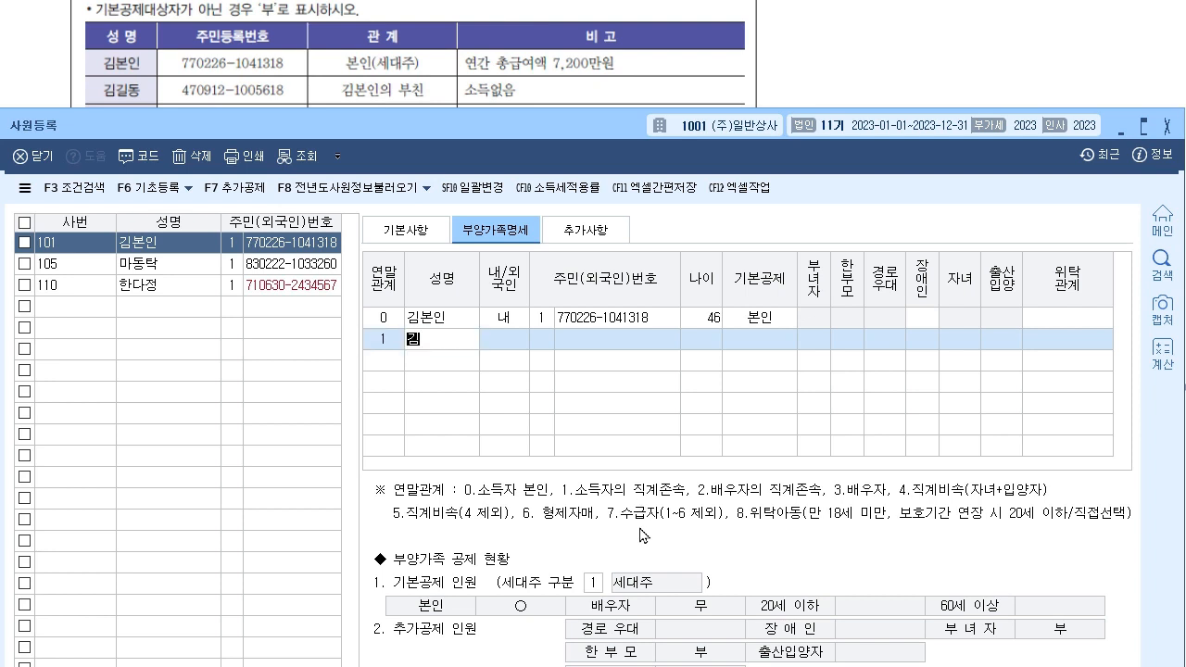
key(Return)
key(Return)
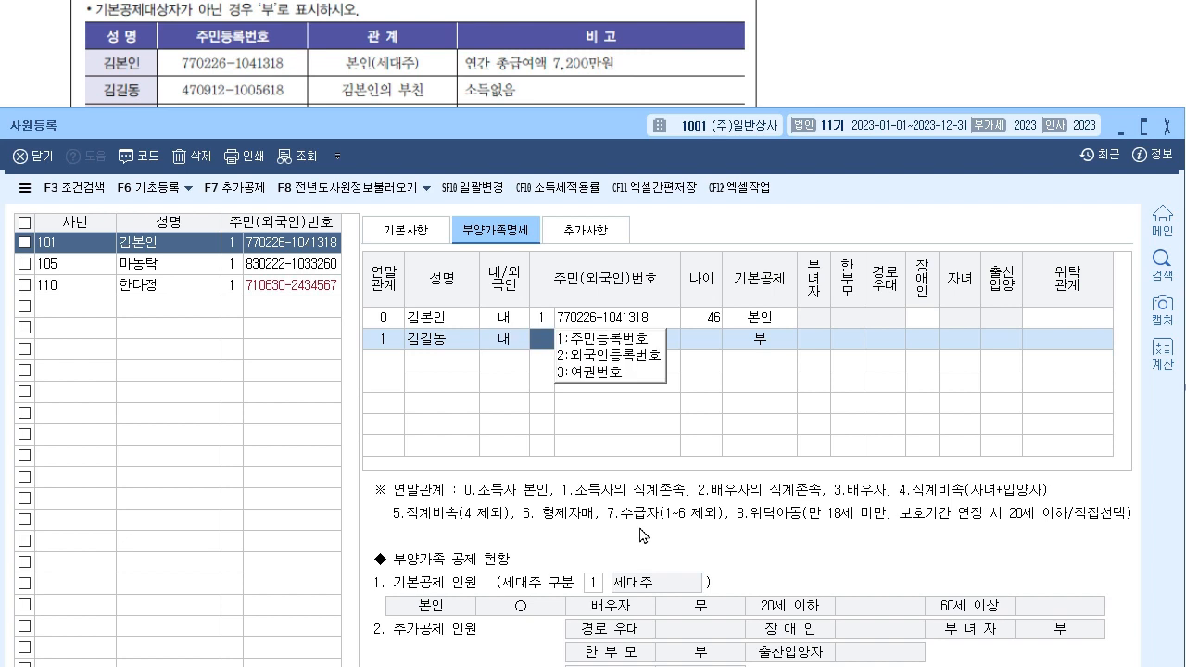
text(1)
key(Return)
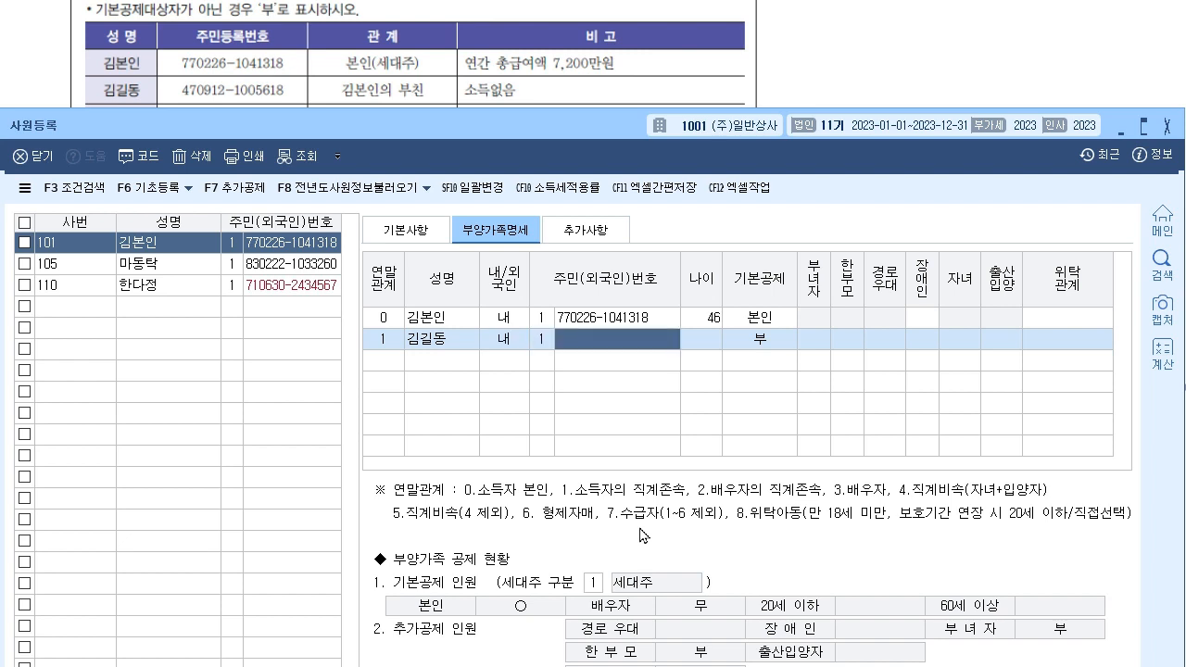
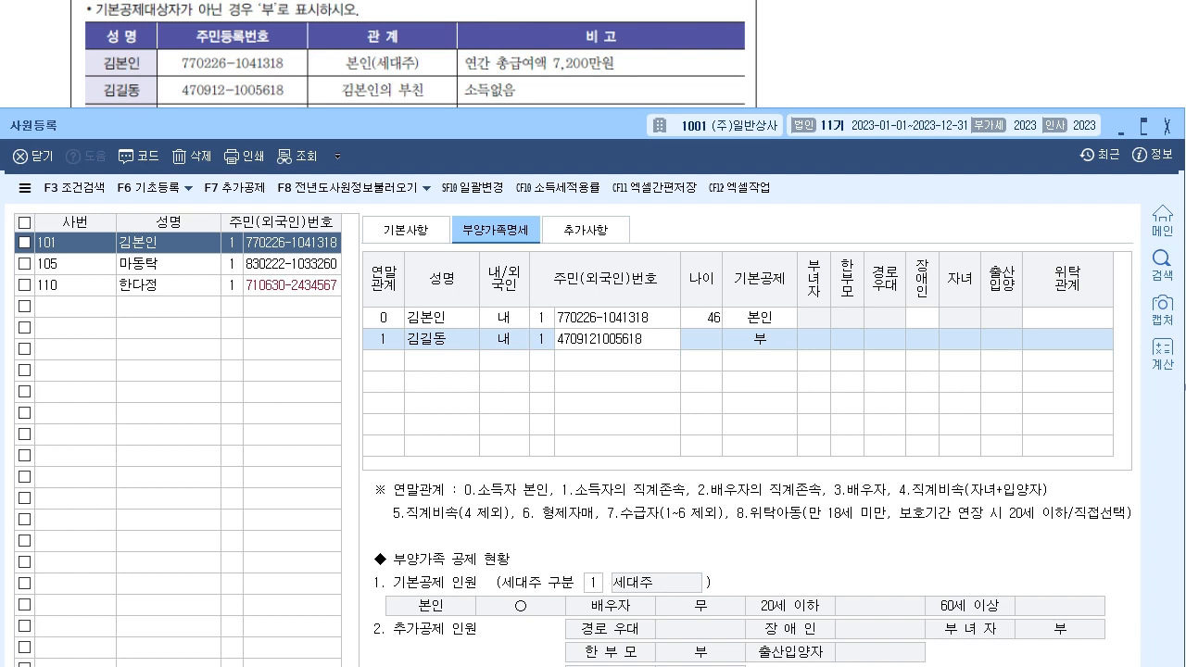
key(Return)
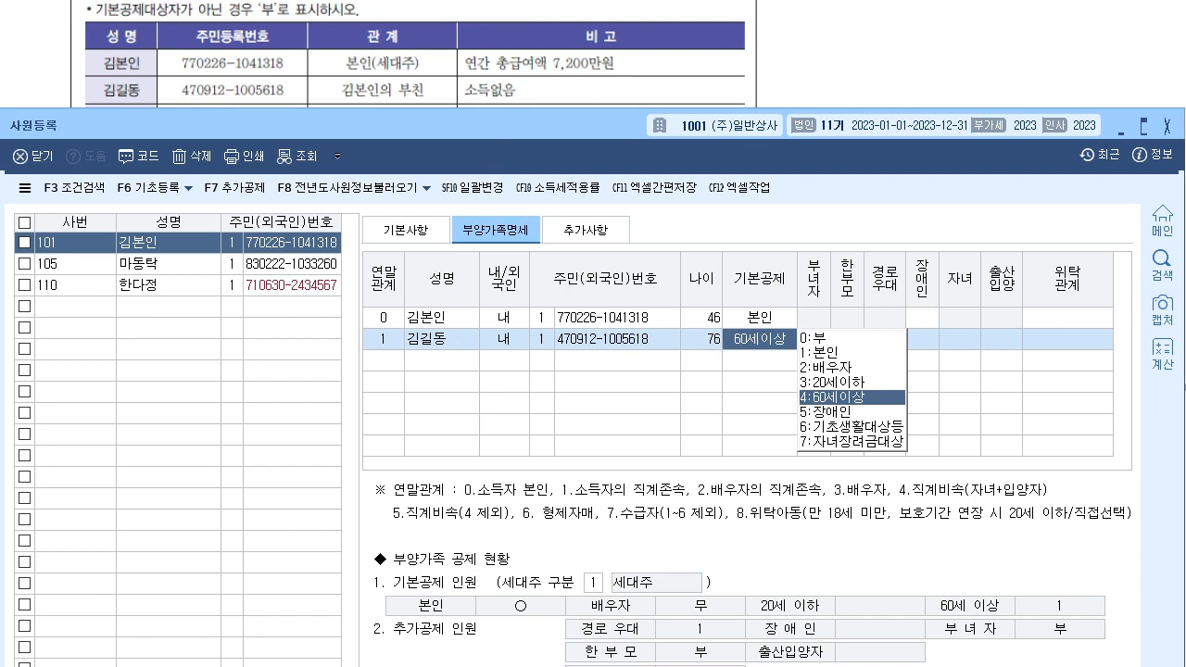
- Keep the father's basic deduction at 60세이상 with 경로우대 ○ and move to the next row
click(234, 91)
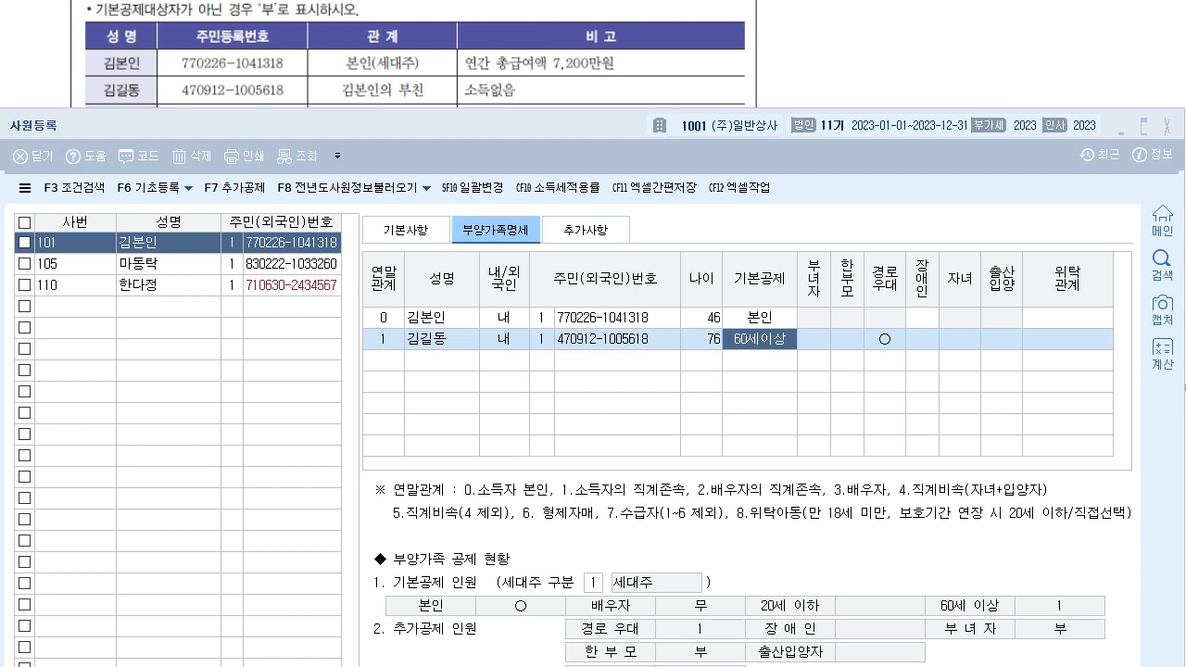
click(764, 349)
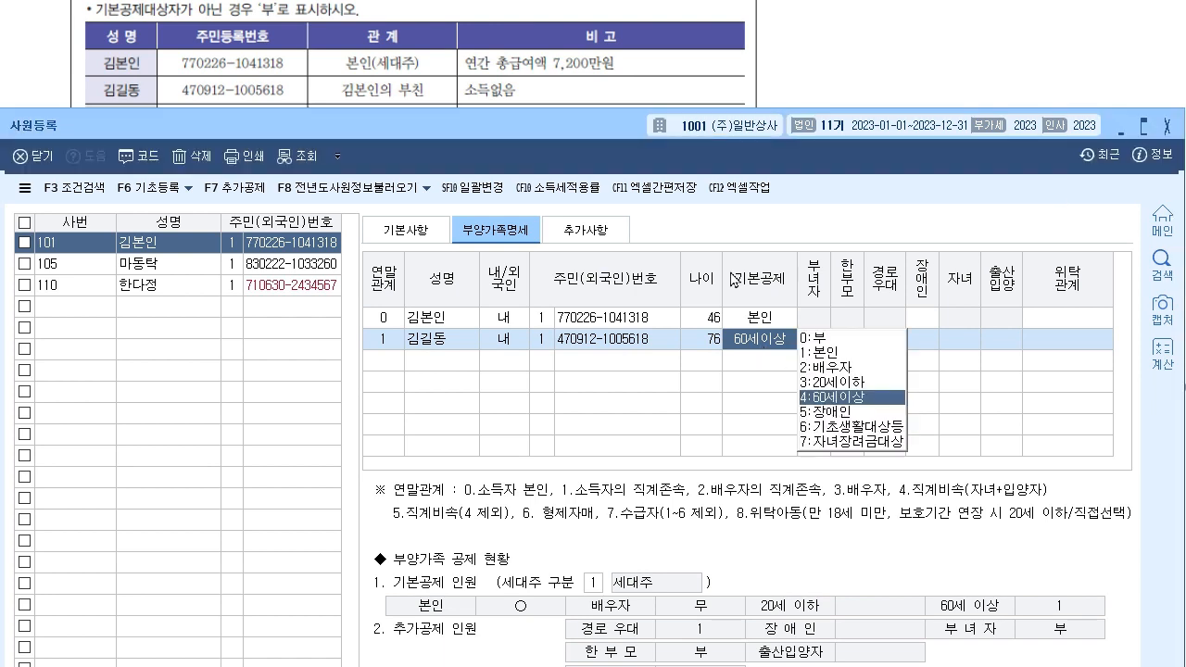
click(849, 398)
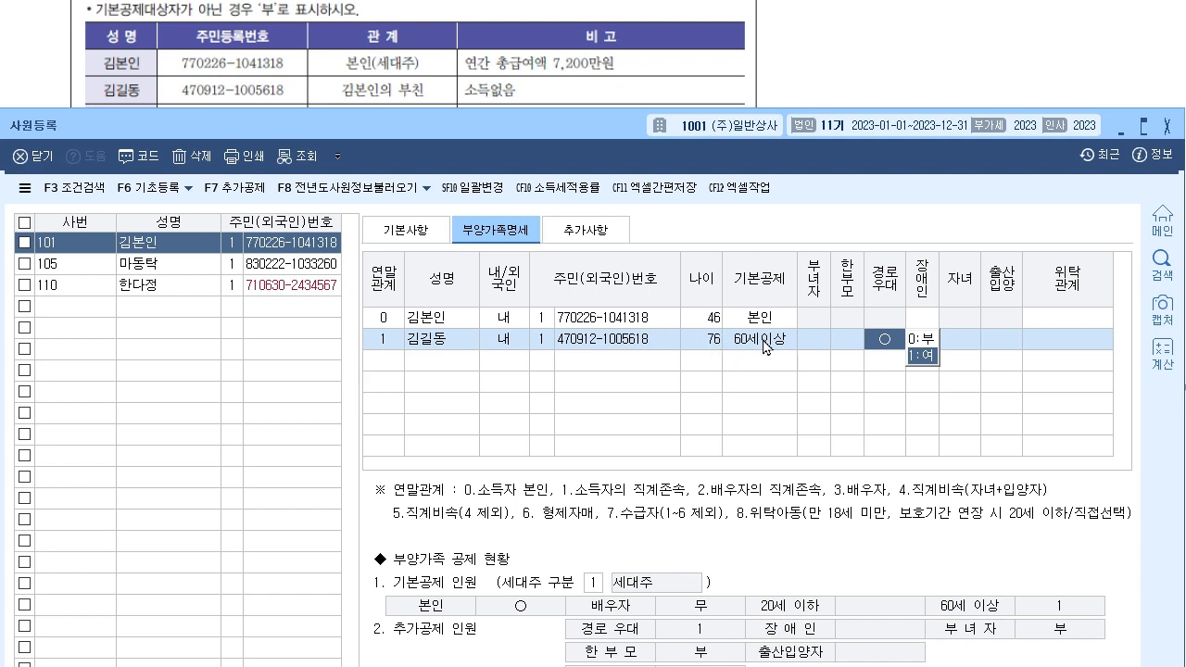
click(909, 354)
key(Return)
key(Return)
key(Return)
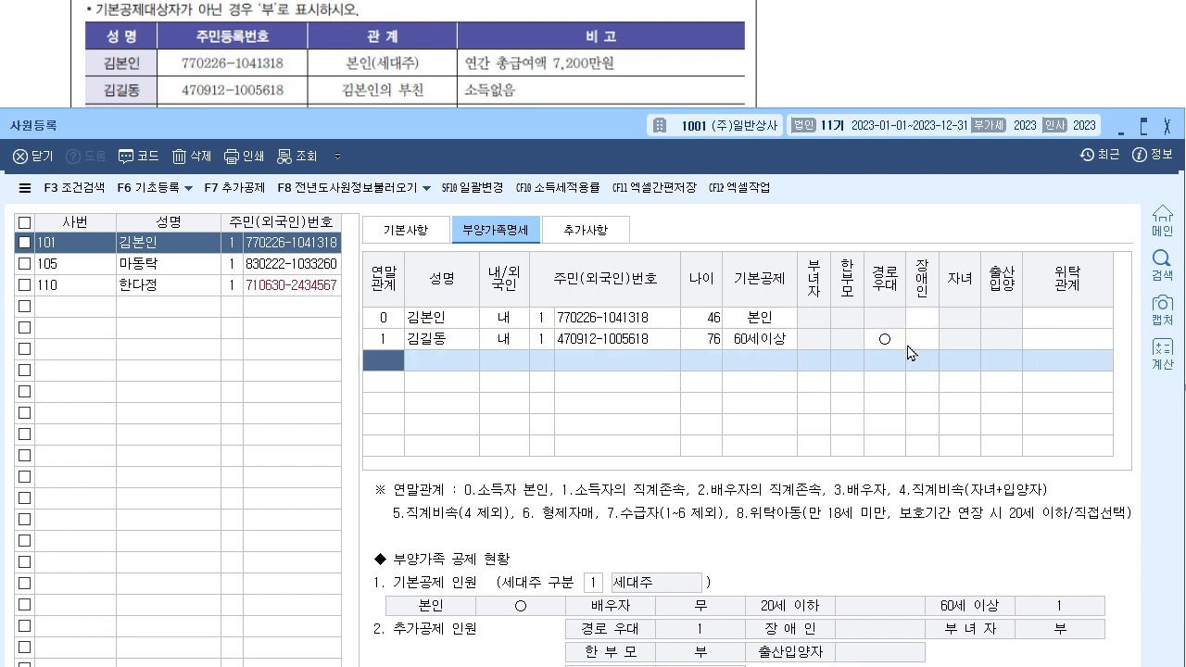
click(1096, 342)
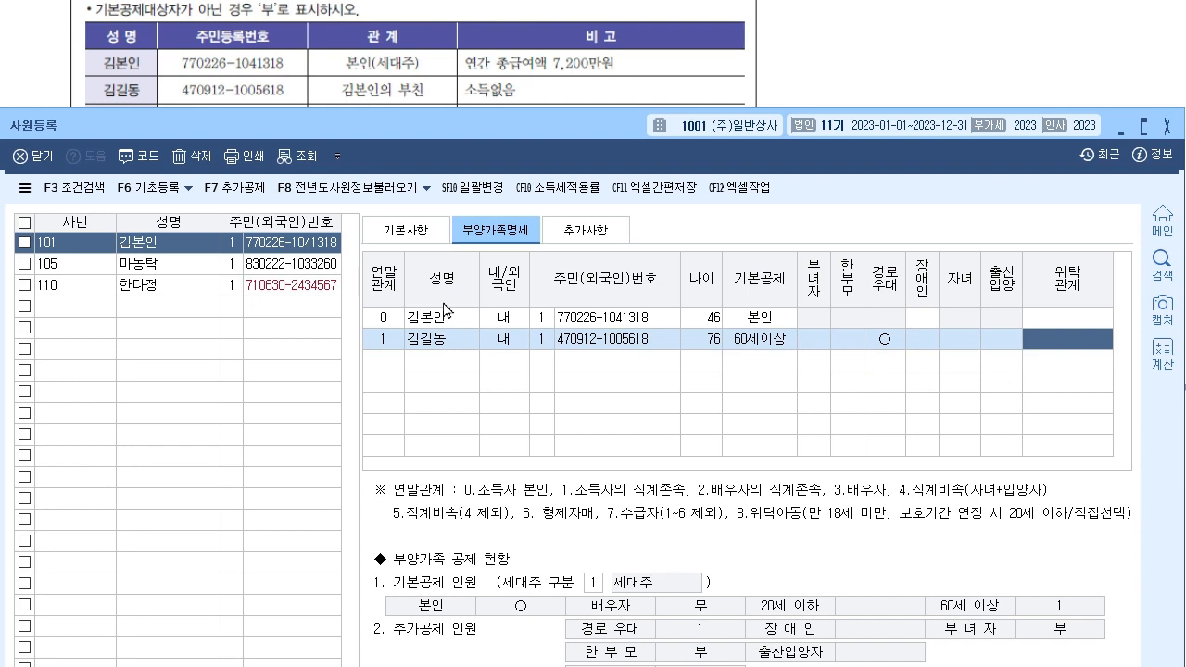
click(396, 363)
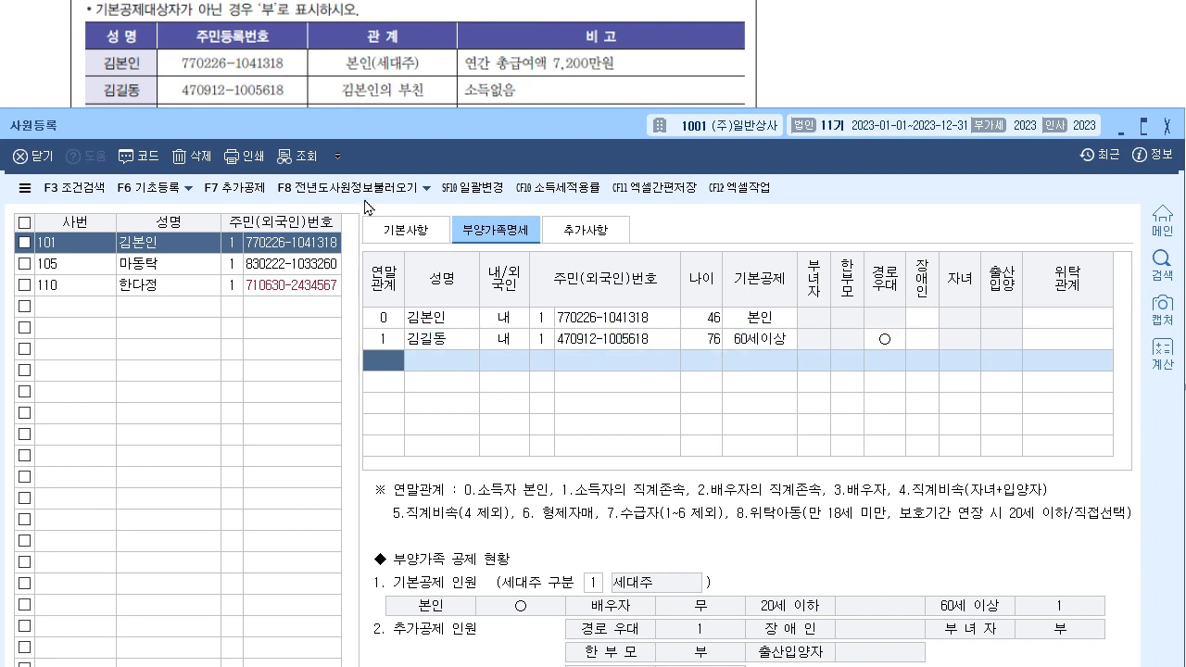
- Add the spouse's mother as relation 2 with her name and resident registration number
drag(534, 128, 530, 152)
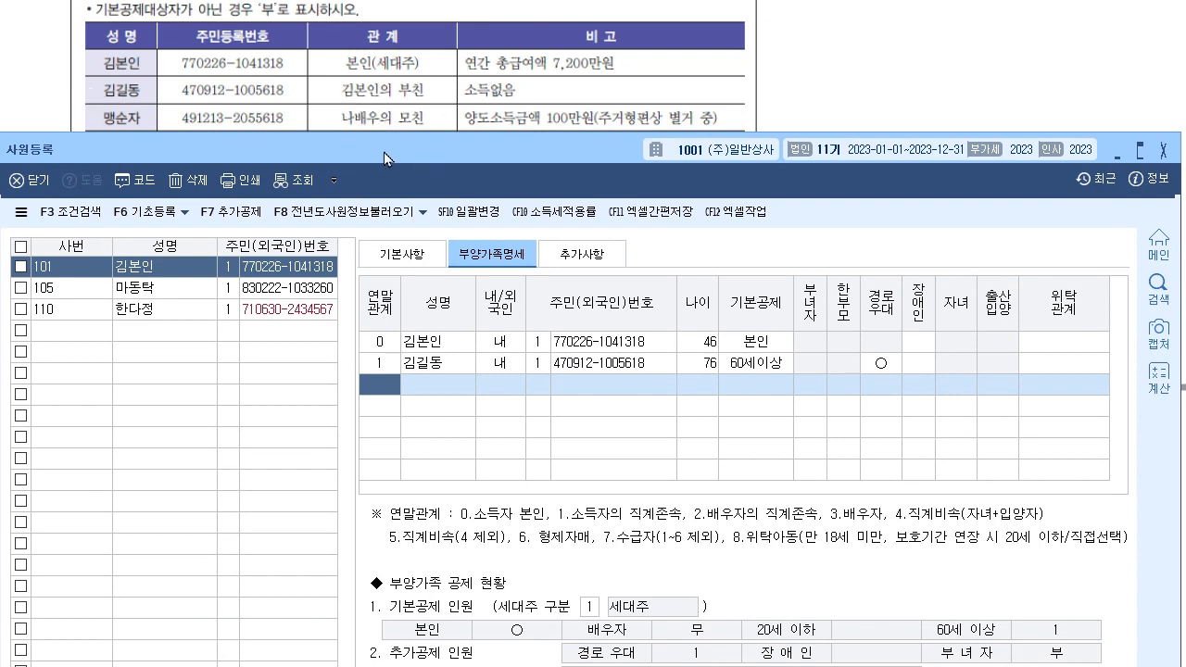
drag(378, 154, 382, 180)
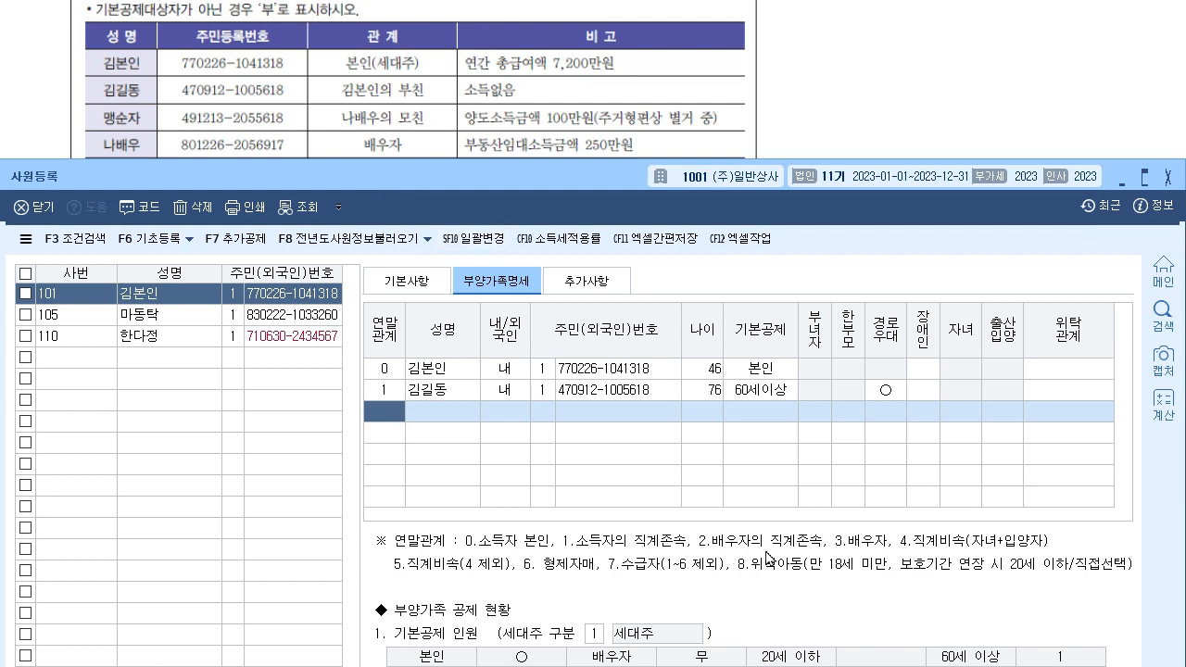
text(2)
key(Return)
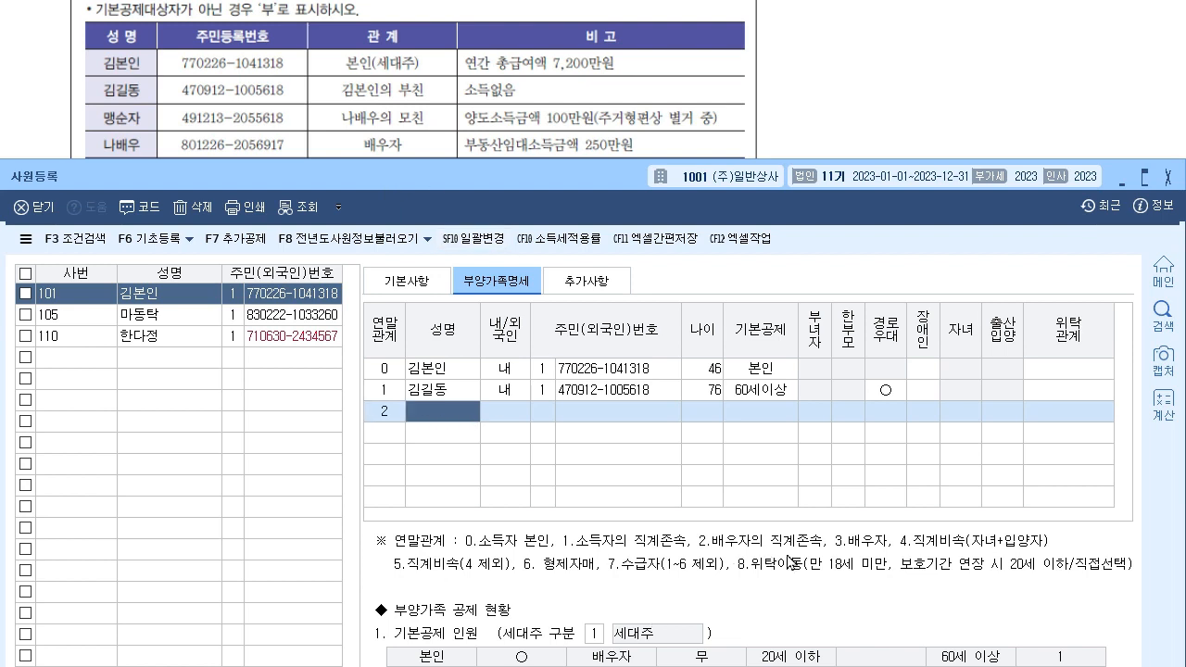
drag(249, 184, 252, 157)
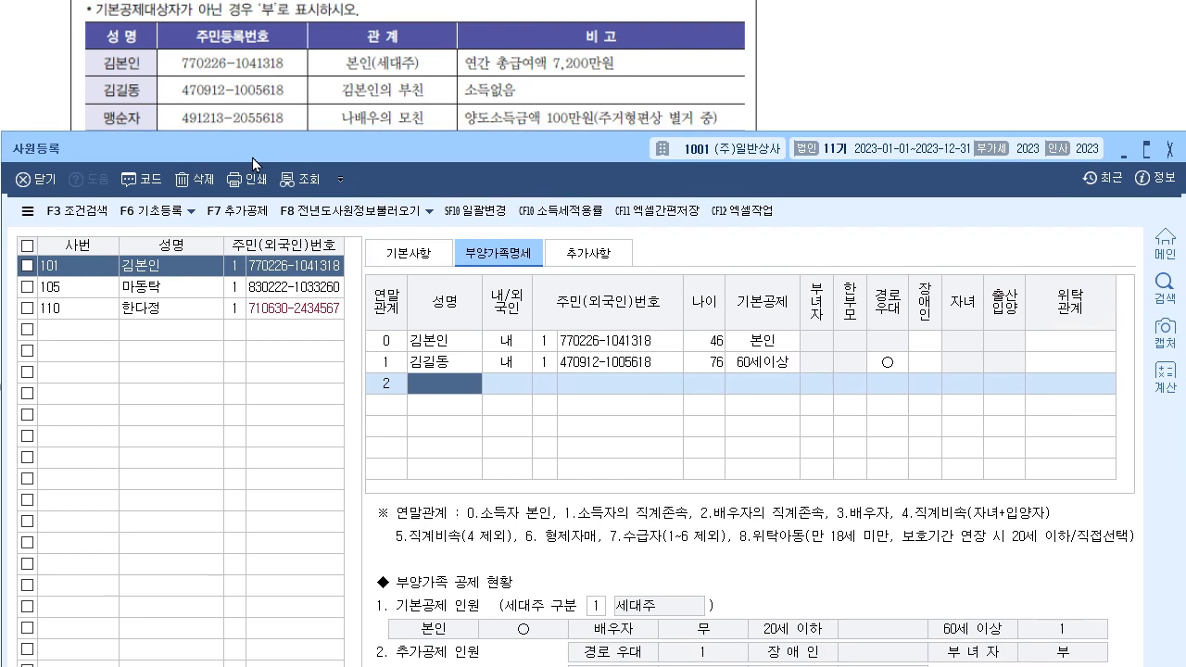
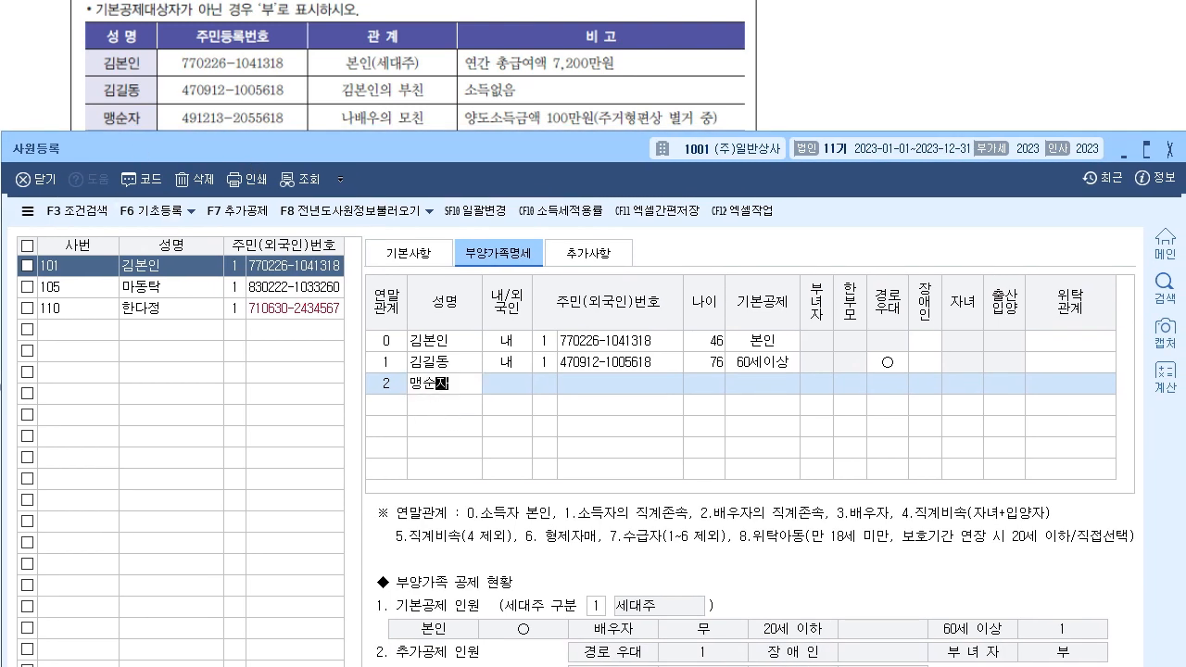
key(Return)
key(Return)
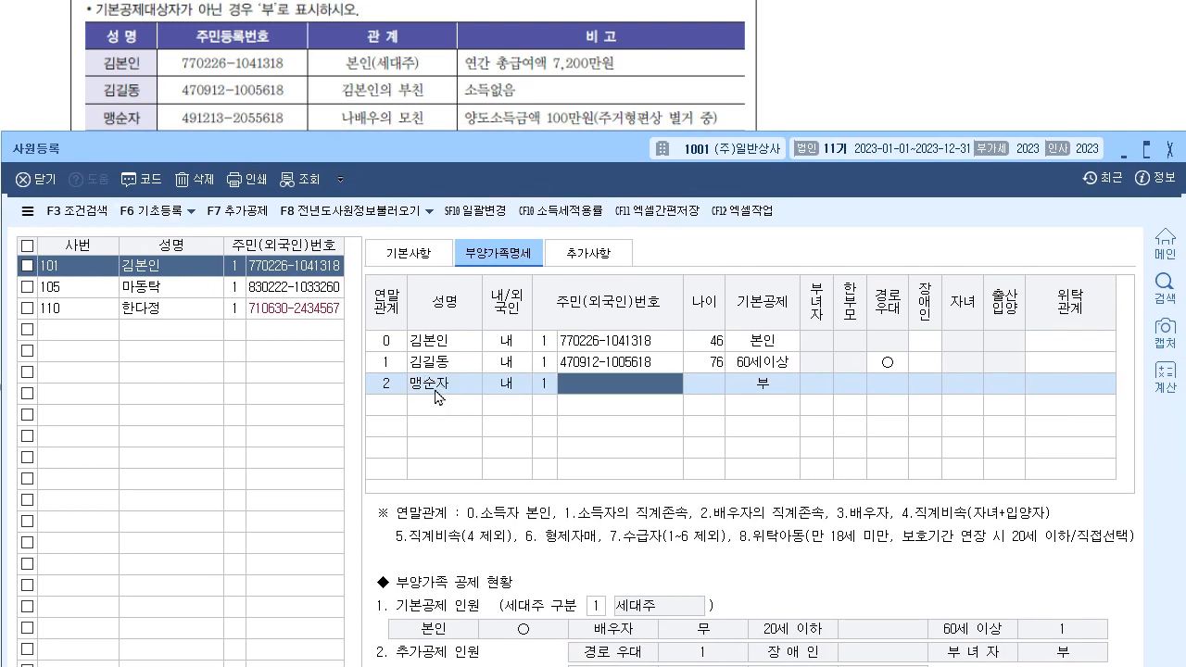
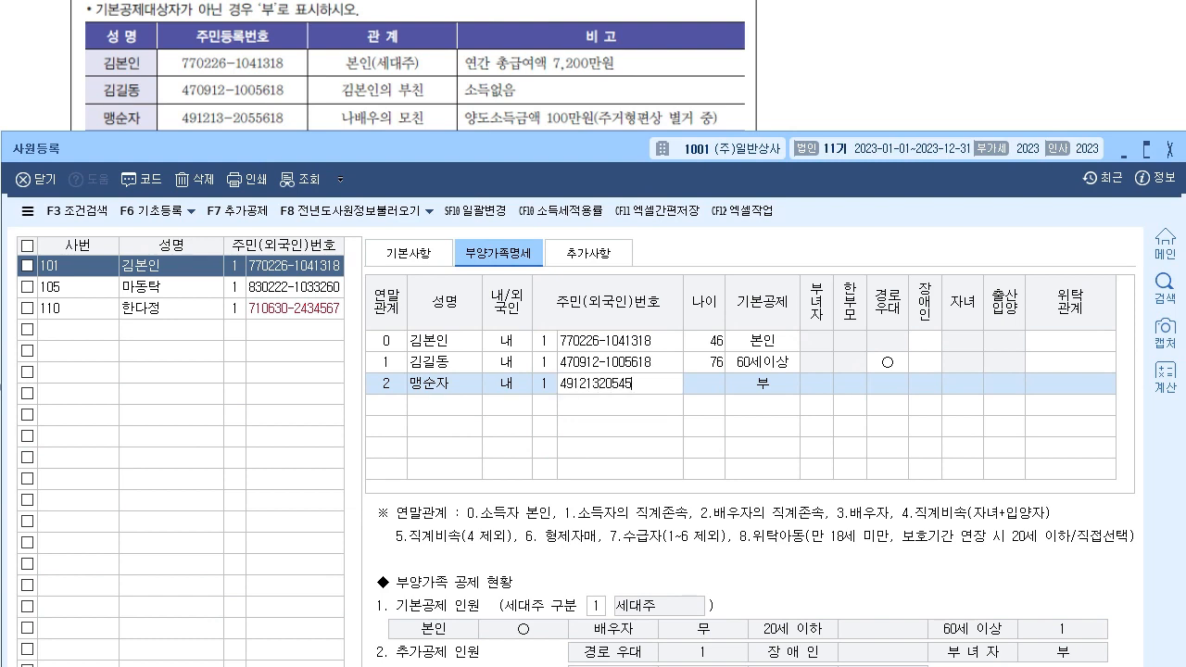
key(Return)
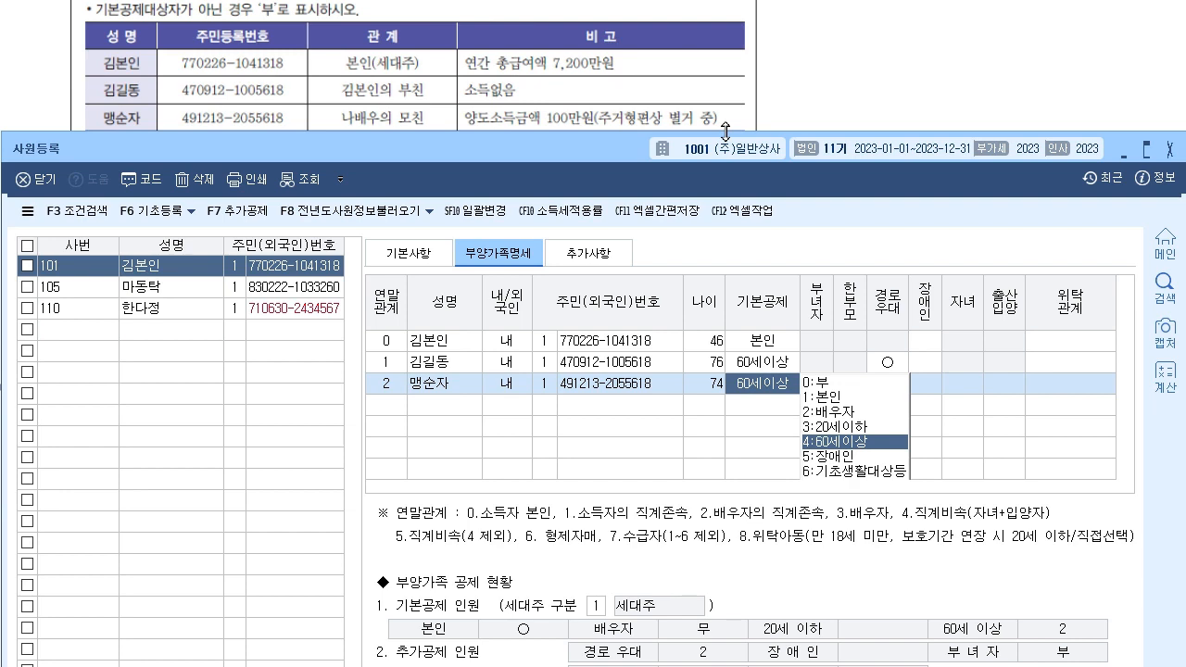
- Keep her deduction at 60세이상 with 경로우대 ○ and move to the next empty row
right_click(746, 387)
click(745, 386)
click(873, 443)
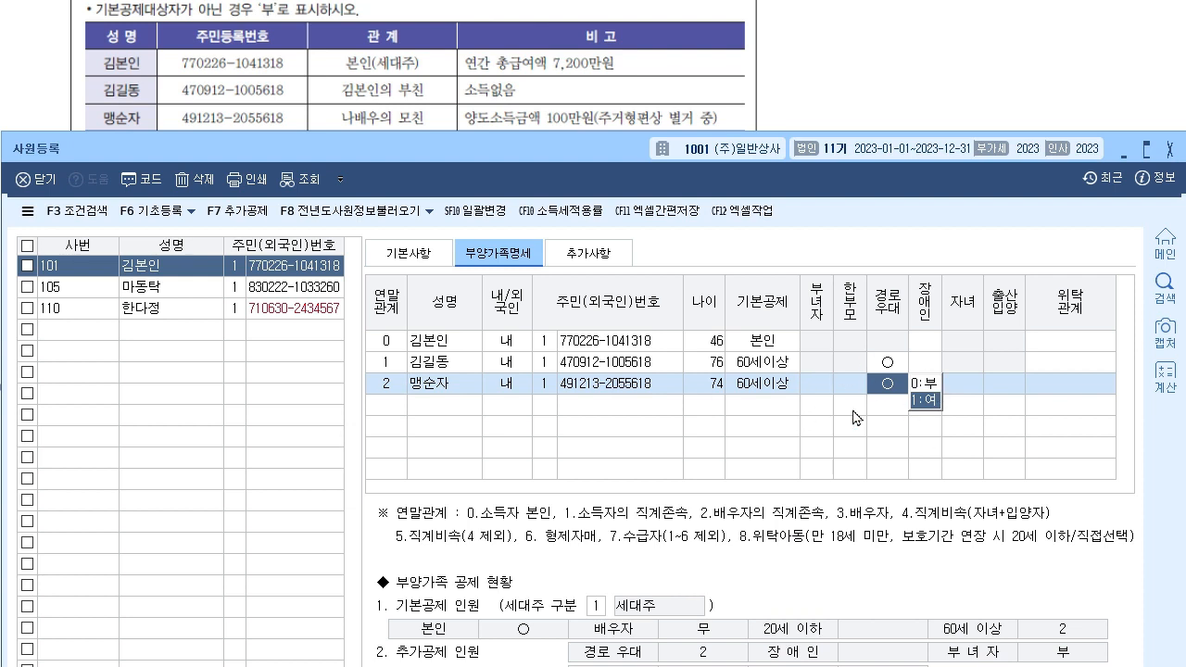
click(1068, 388)
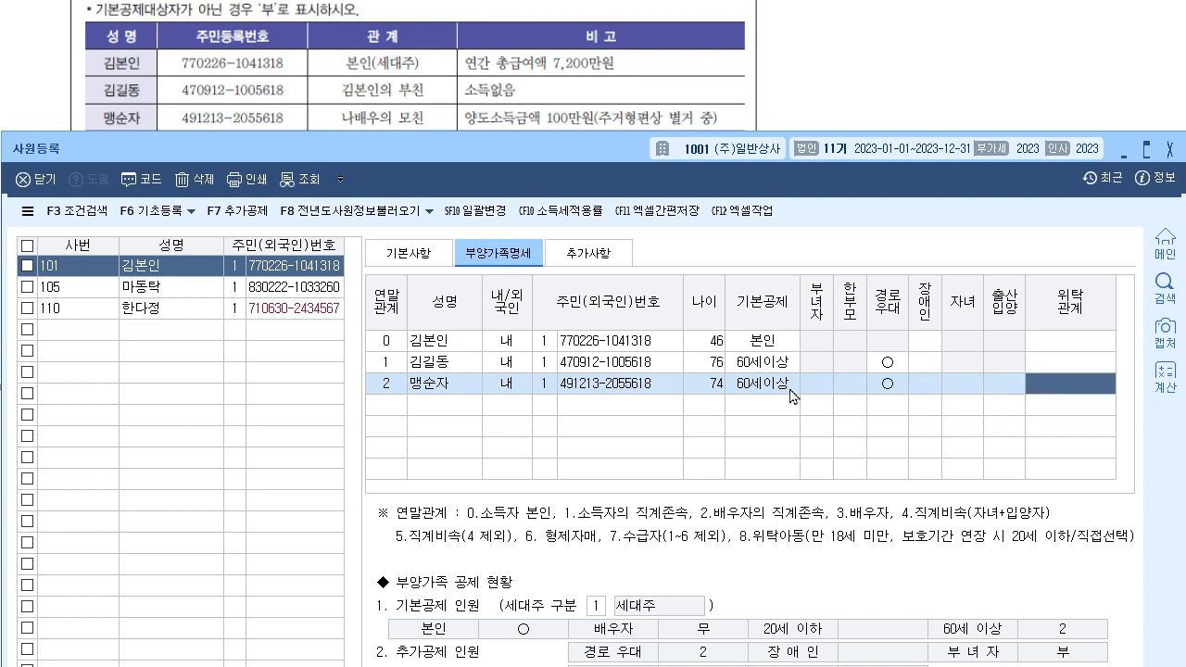
click(389, 405)
- Enter the spouse as relation 3 with name and resident number, setting 기본공제 to 0 부
drag(477, 152, 474, 180)
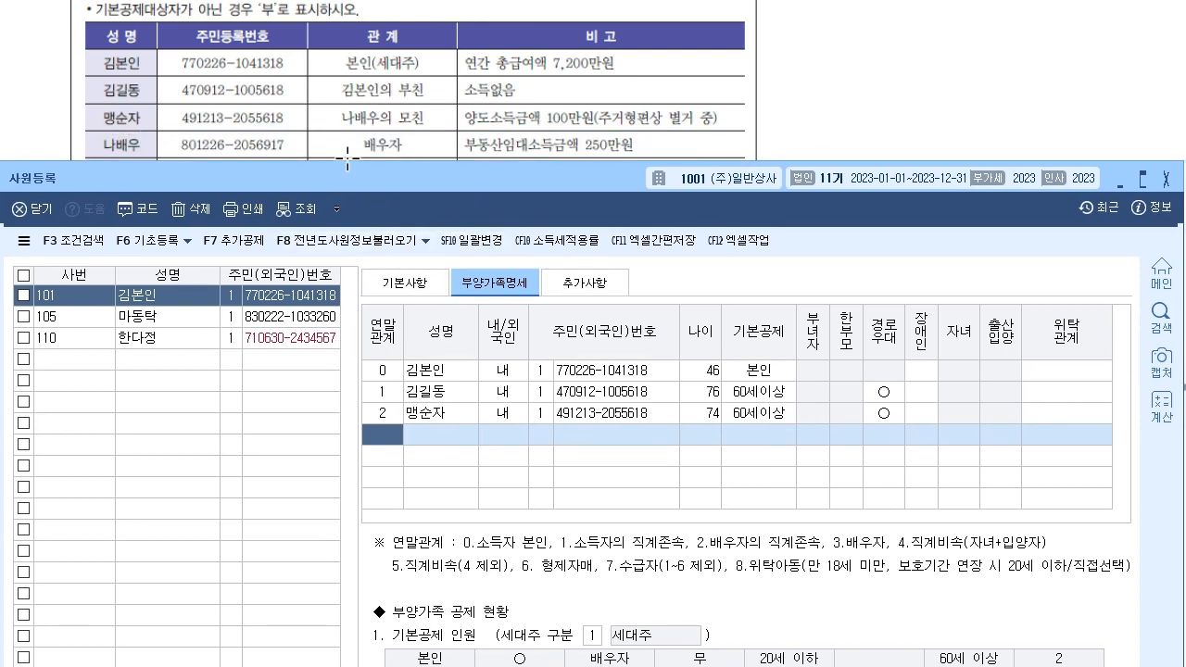
text(3)
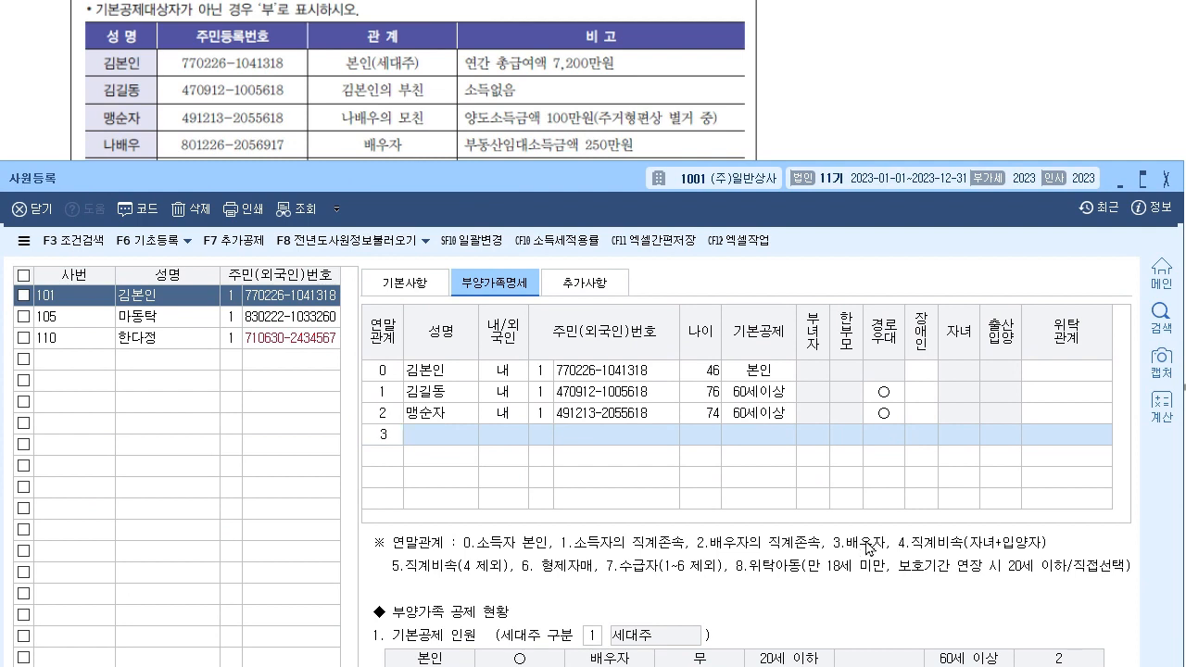
key(Return)
key(Return)
key(Return)
key(Return)
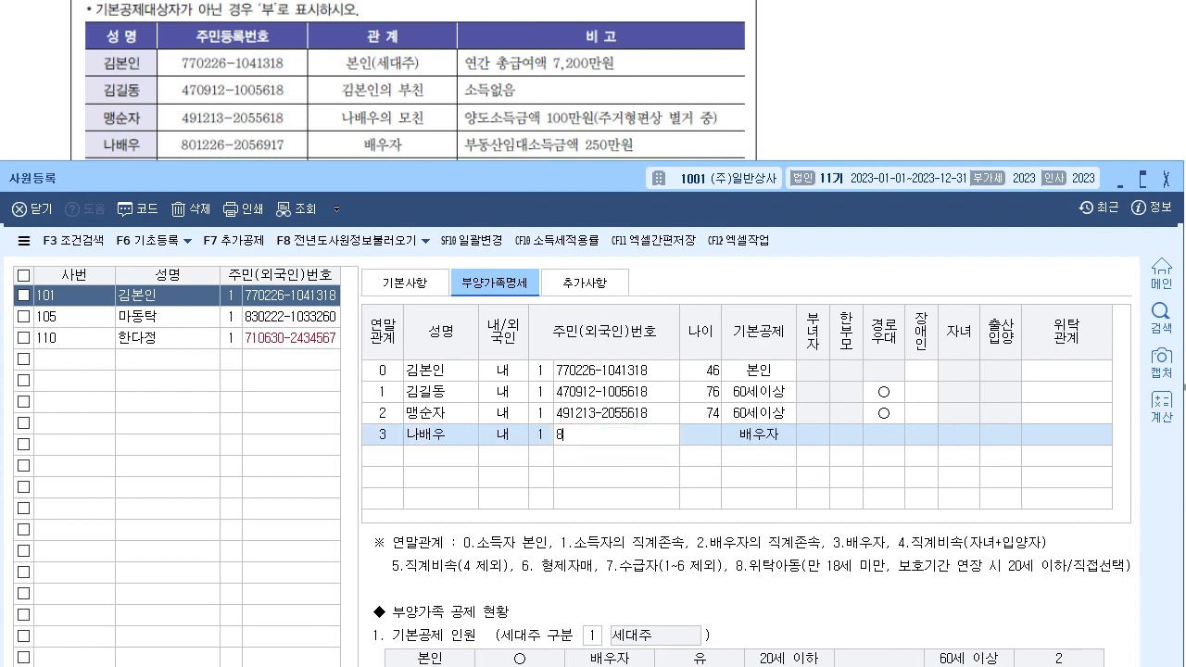
key(Return)
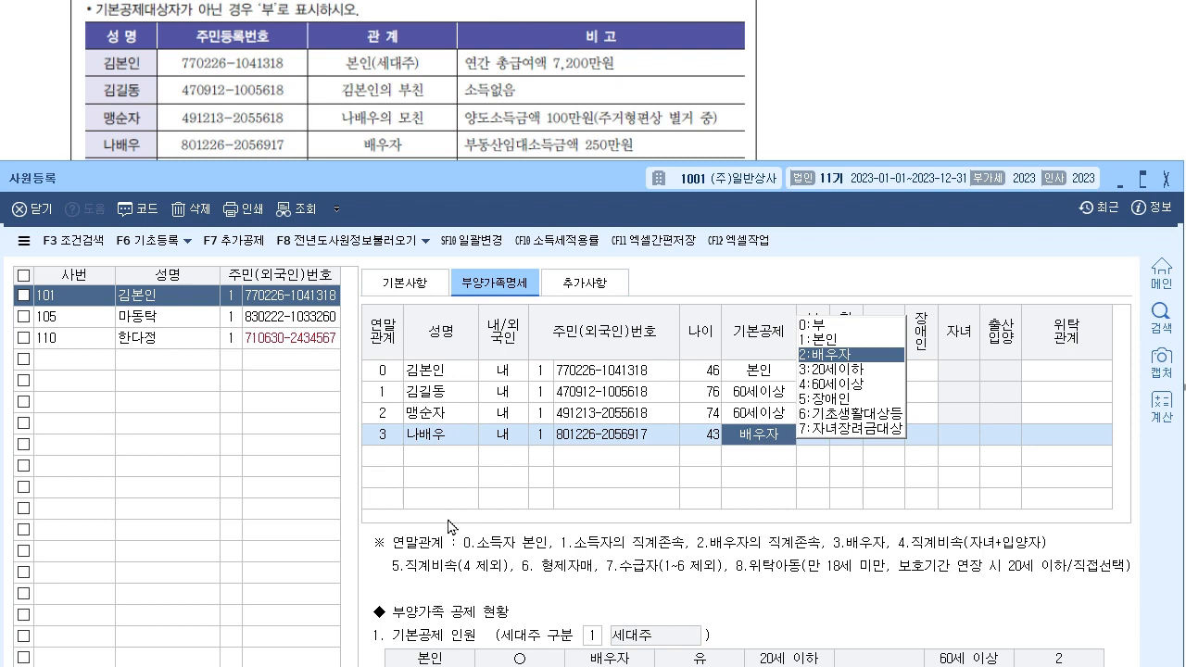
click(845, 326)
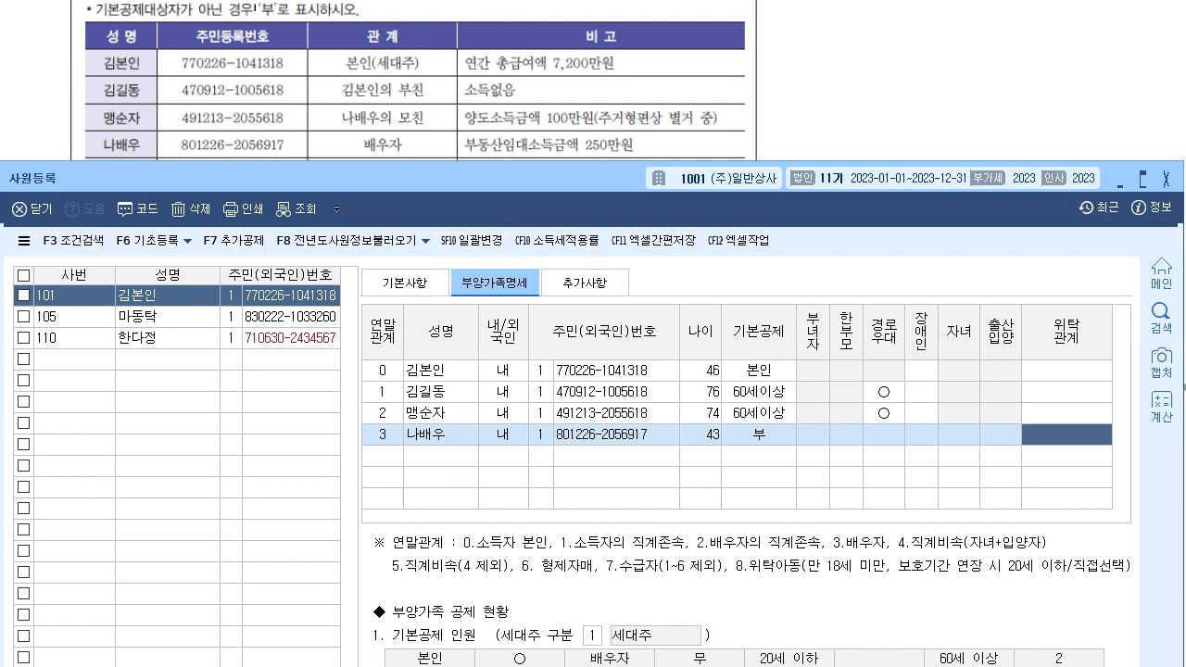
click(575, 139)
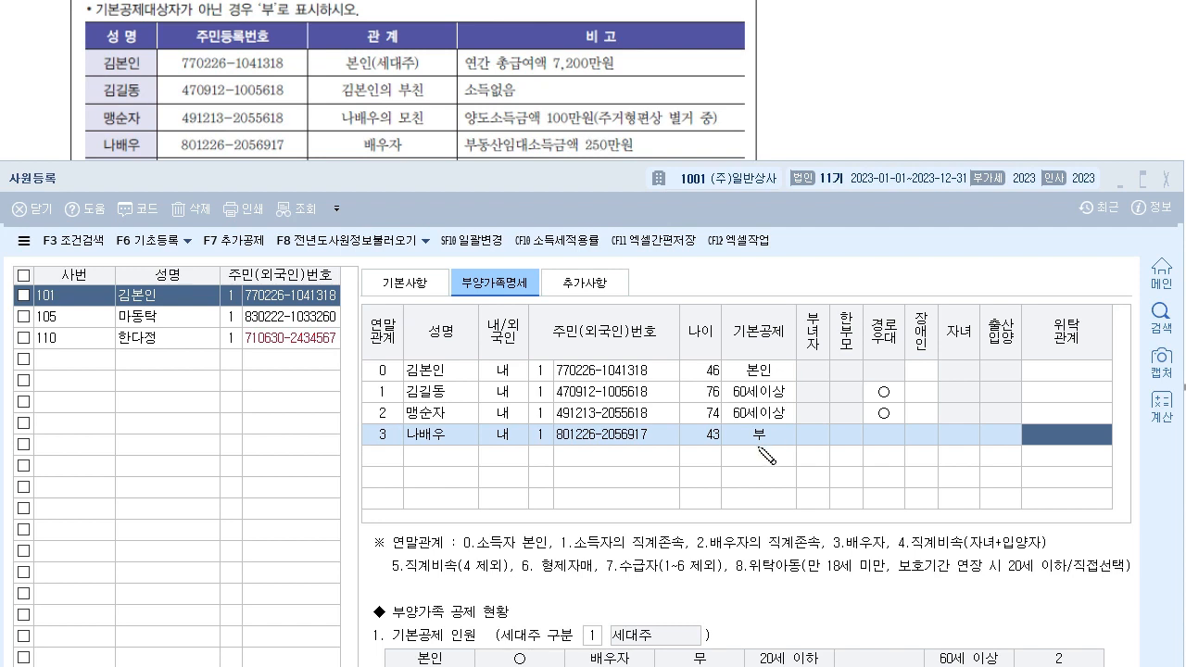
drag(765, 448, 776, 444)
drag(406, 442, 993, 454)
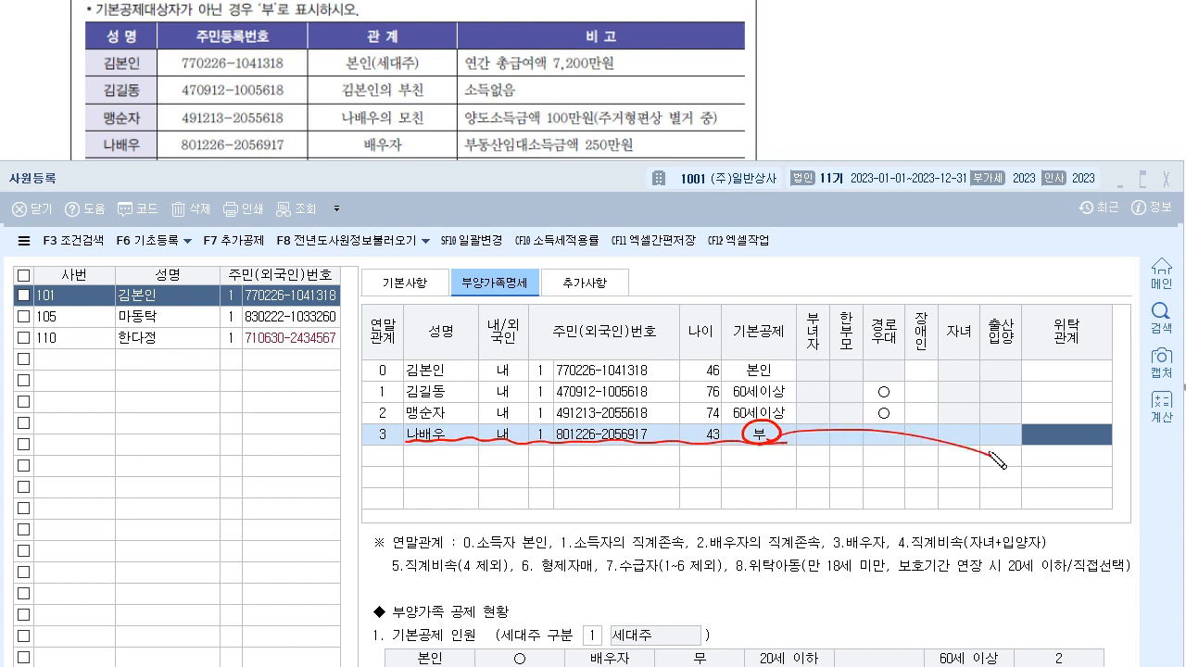
mouse_move(926, 498)
mouse_down()
mouse_move(507, 301)
mouse_move(959, 517)
mouse_up()
mouse_move(581, 387)
mouse_down()
mouse_move(635, 239)
mouse_move(922, 65)
mouse_move(1074, 37)
mouse_up()
drag(982, 72, 852, 122)
drag(507, 428, 526, 422)
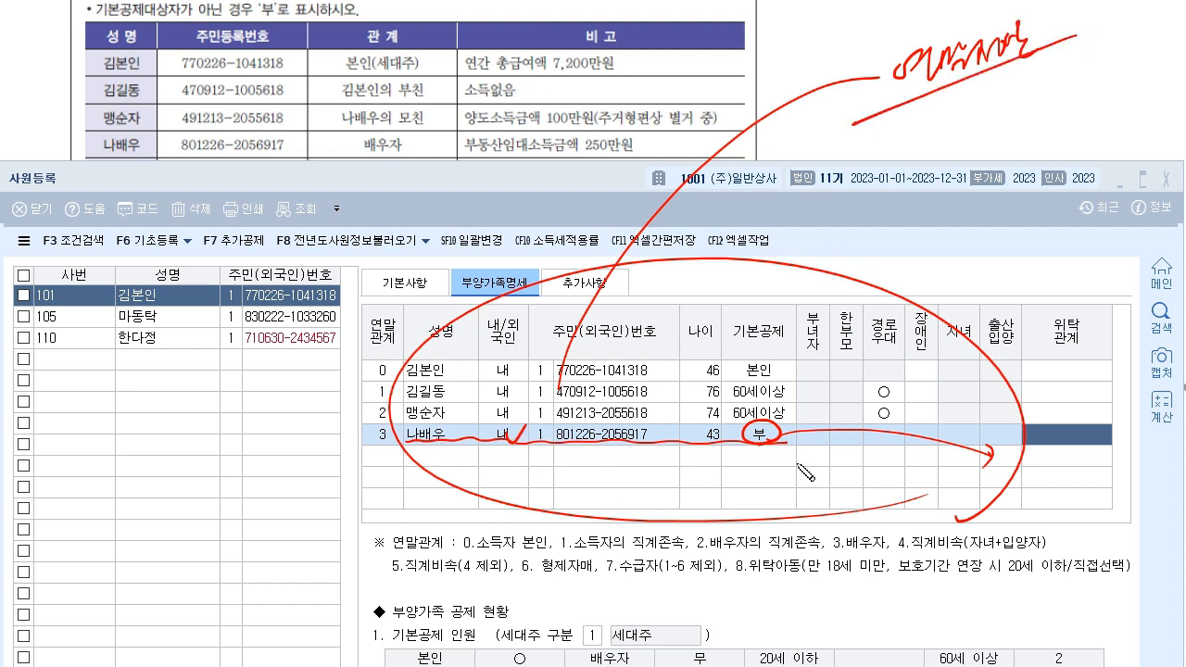
drag(993, 100, 1027, 134)
drag(1043, 85, 1040, 104)
mouse_move(1095, 70)
mouse_down()
mouse_move(1098, 109)
mouse_move(1078, 89)
mouse_move(1075, 105)
mouse_up()
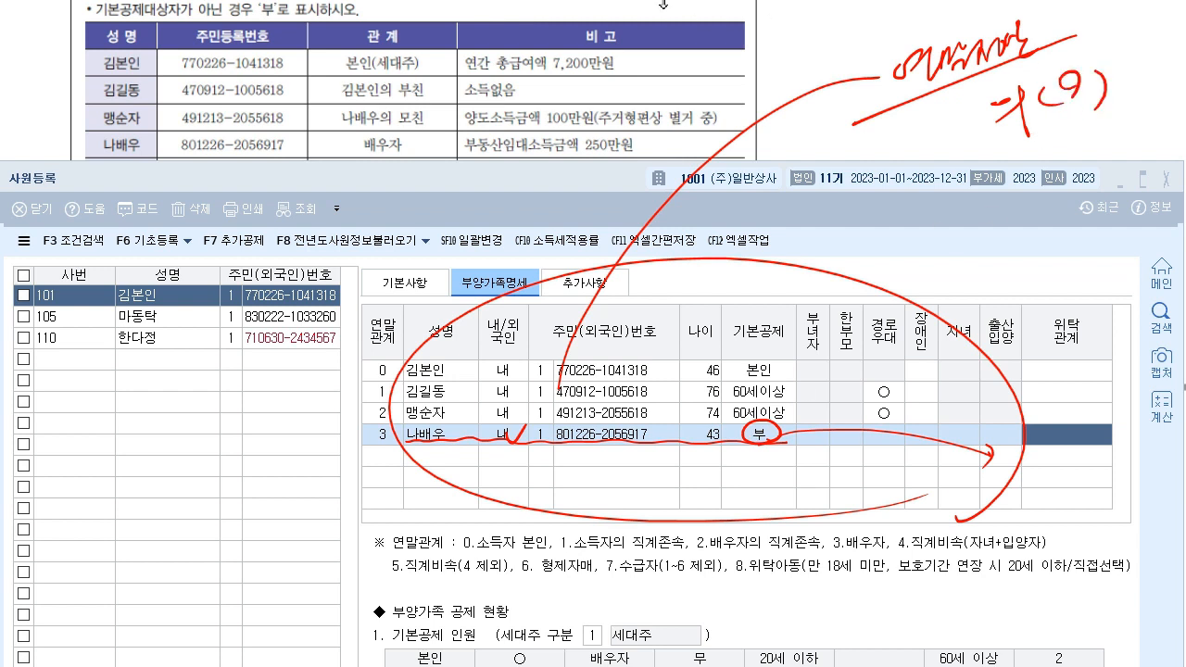
key(Escape)
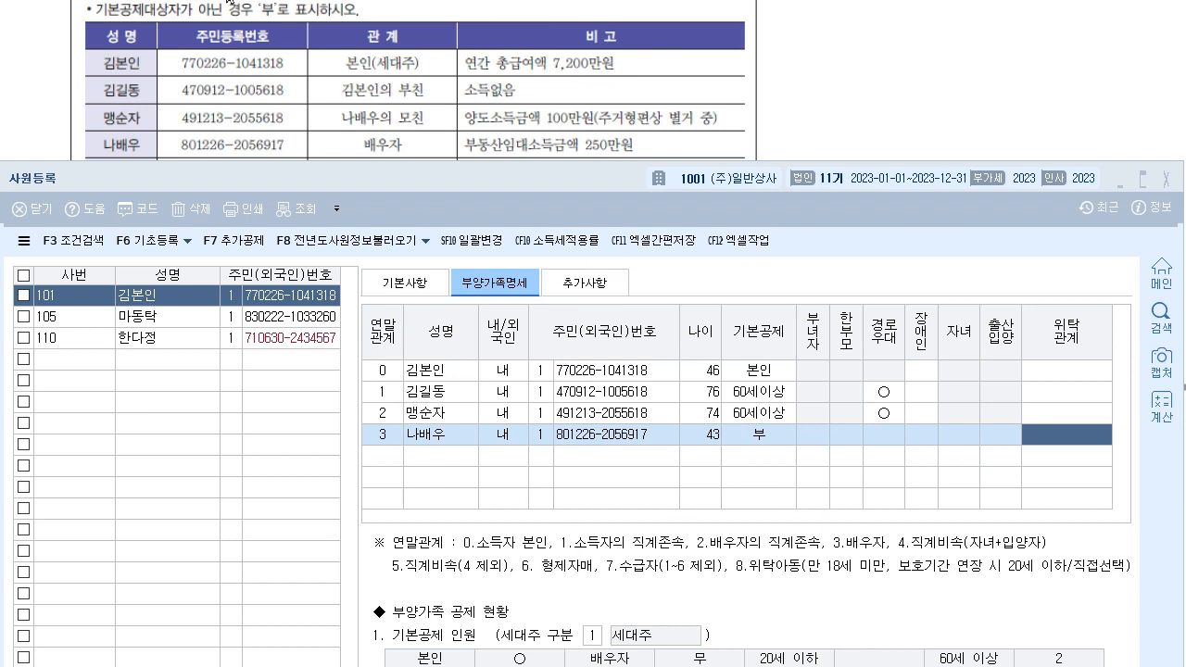
drag(270, 9, 262, 15)
drag(761, 439, 755, 430)
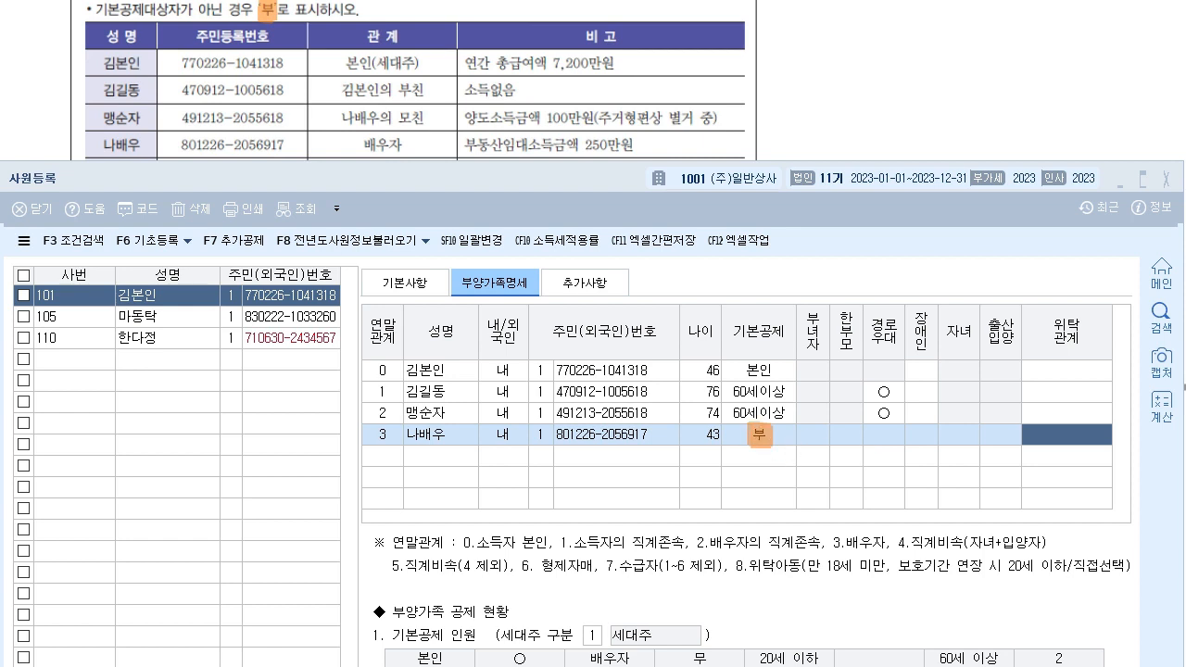
key(Delete)
drag(607, 180, 619, 207)
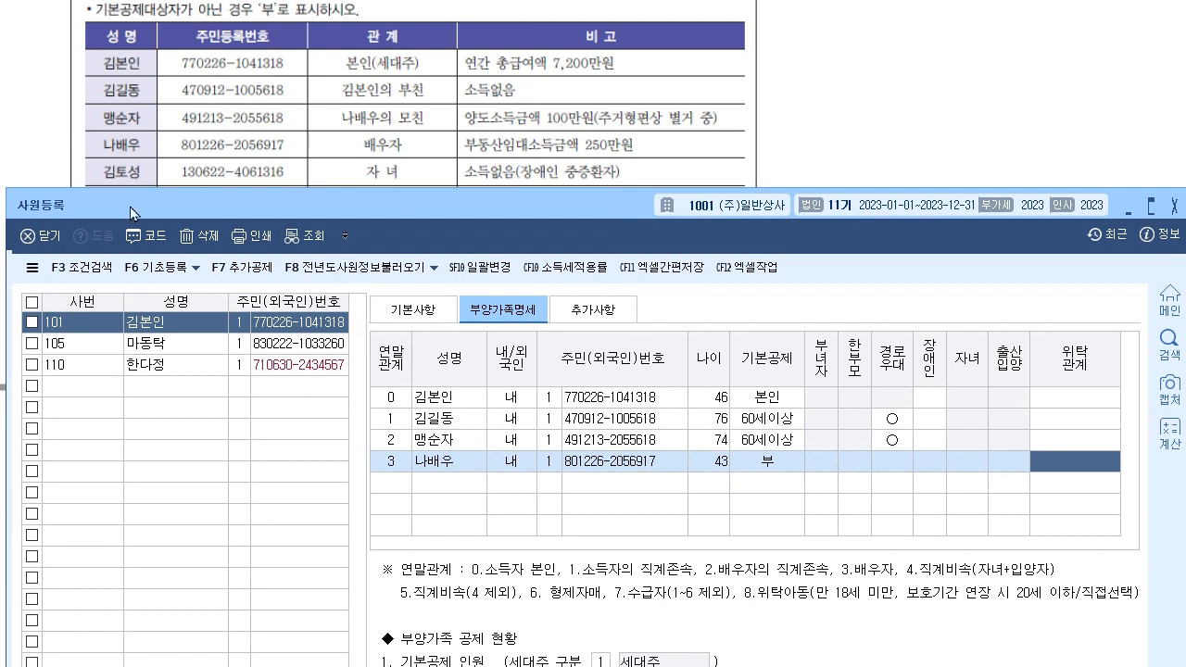
- Add the 10-year-old child as relation 4, a Korean national, with name and resident number
click(408, 488)
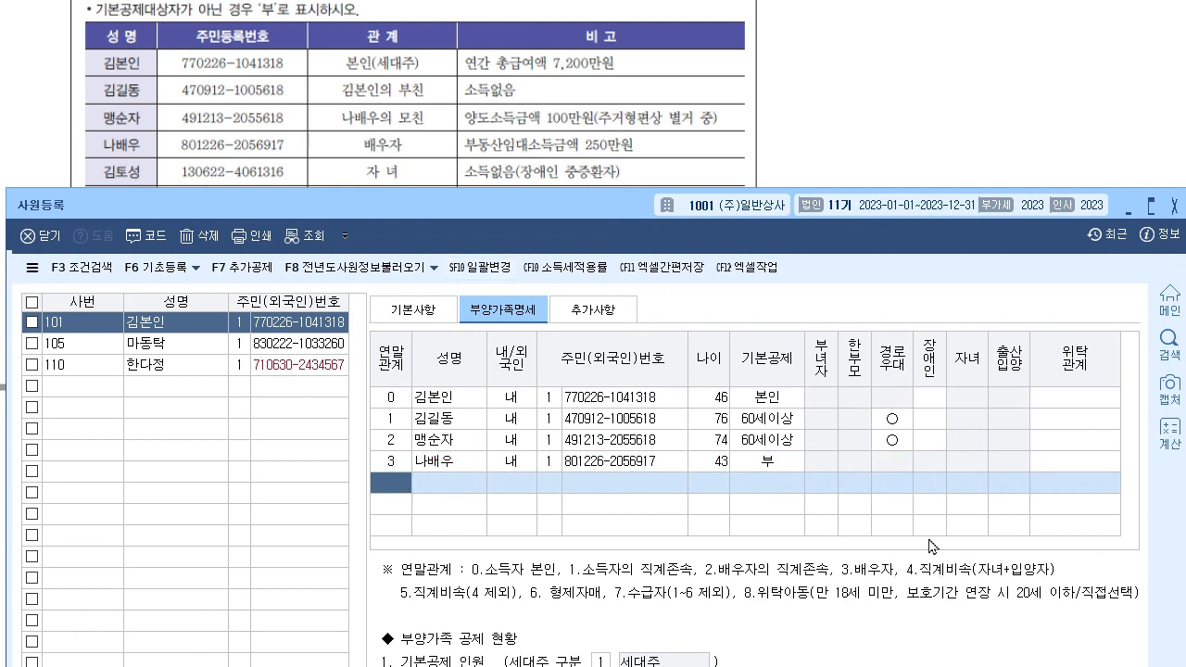
text(4)
key(Return)
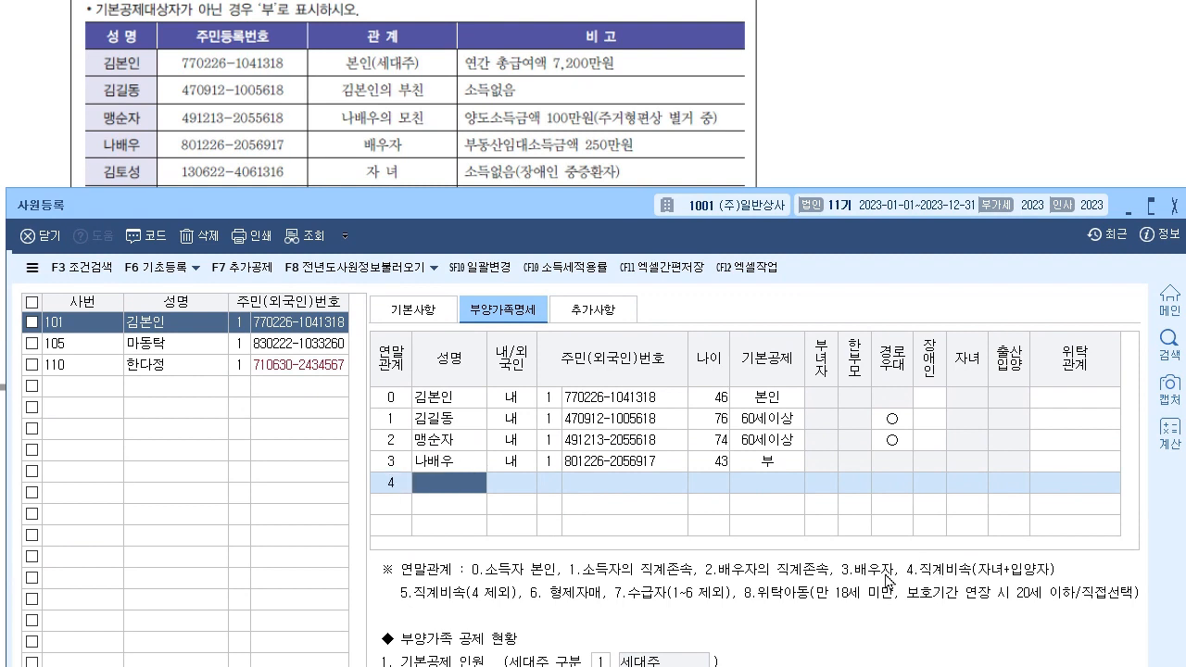
key(Return)
key(Return)
text(1)
key(Return)
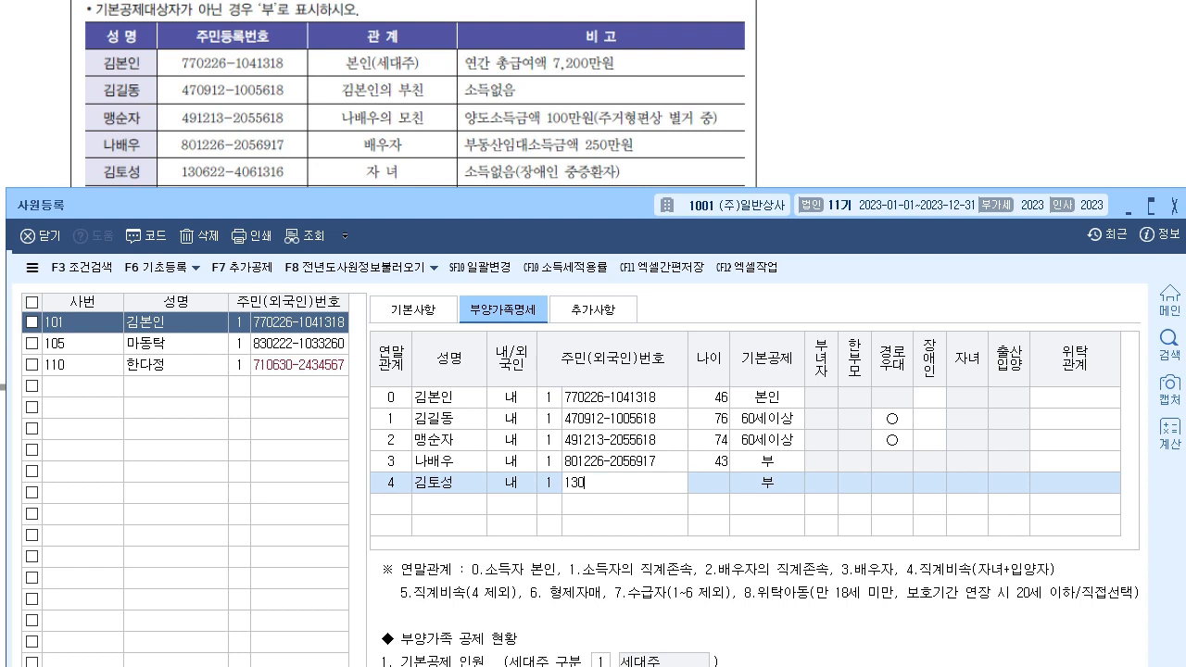
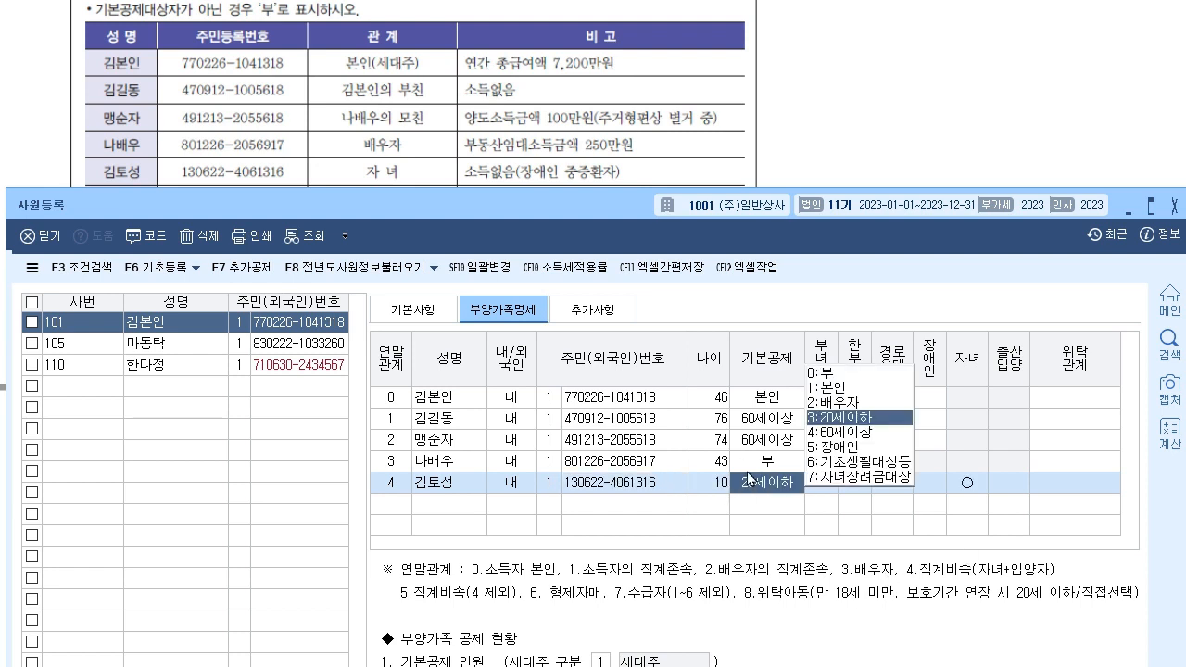
- Keep the child at 20세이하 and set the disability code to 3 중증환자등
click(889, 417)
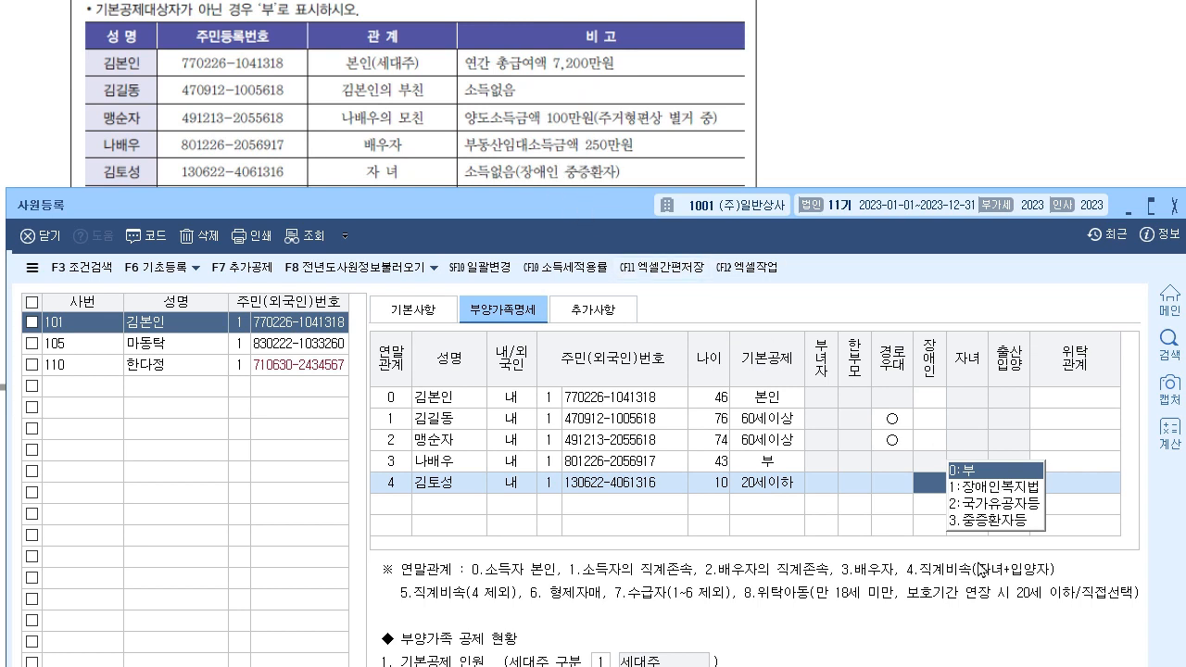
click(992, 521)
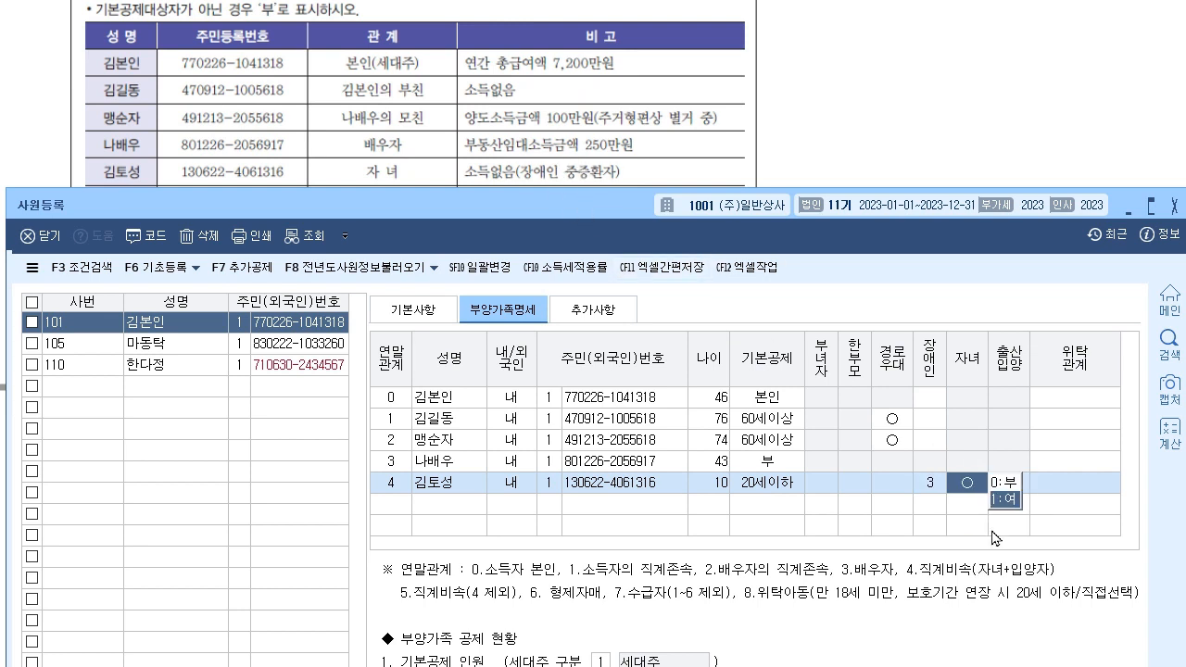
click(562, 69)
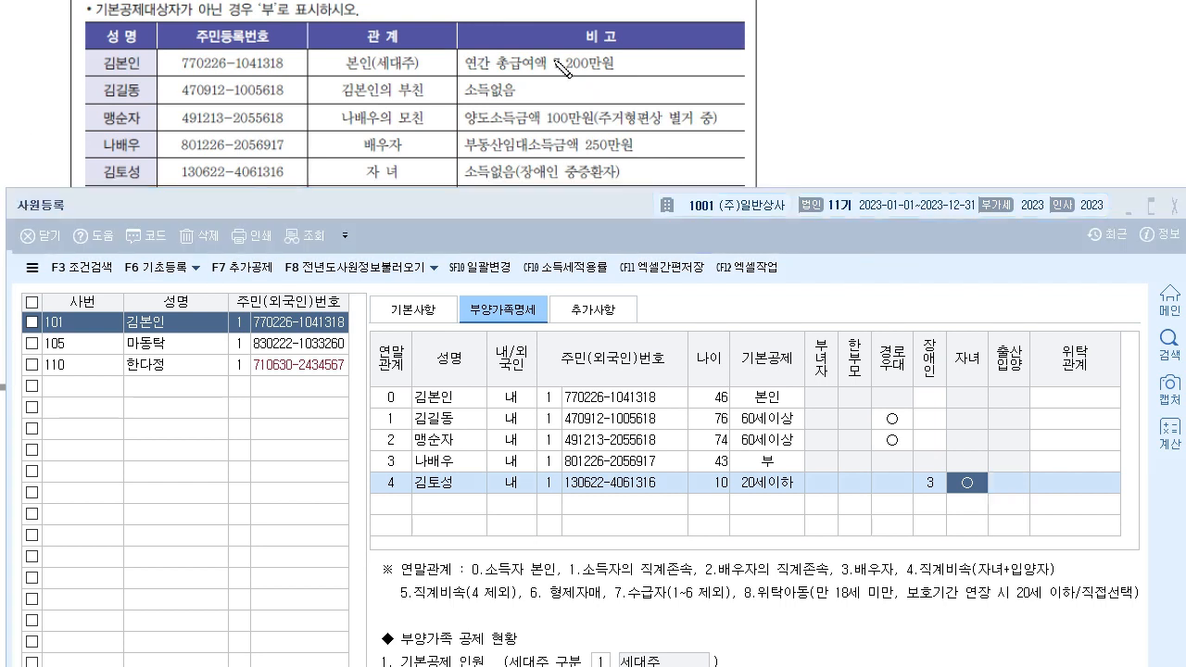
mouse_move(704, 493)
mouse_down()
mouse_move(731, 494)
mouse_move(733, 474)
mouse_move(719, 494)
mouse_up()
mouse_move(836, 128)
mouse_down()
mouse_move(876, 115)
mouse_move(912, 152)
mouse_move(938, 98)
mouse_up()
drag(963, 150, 990, 85)
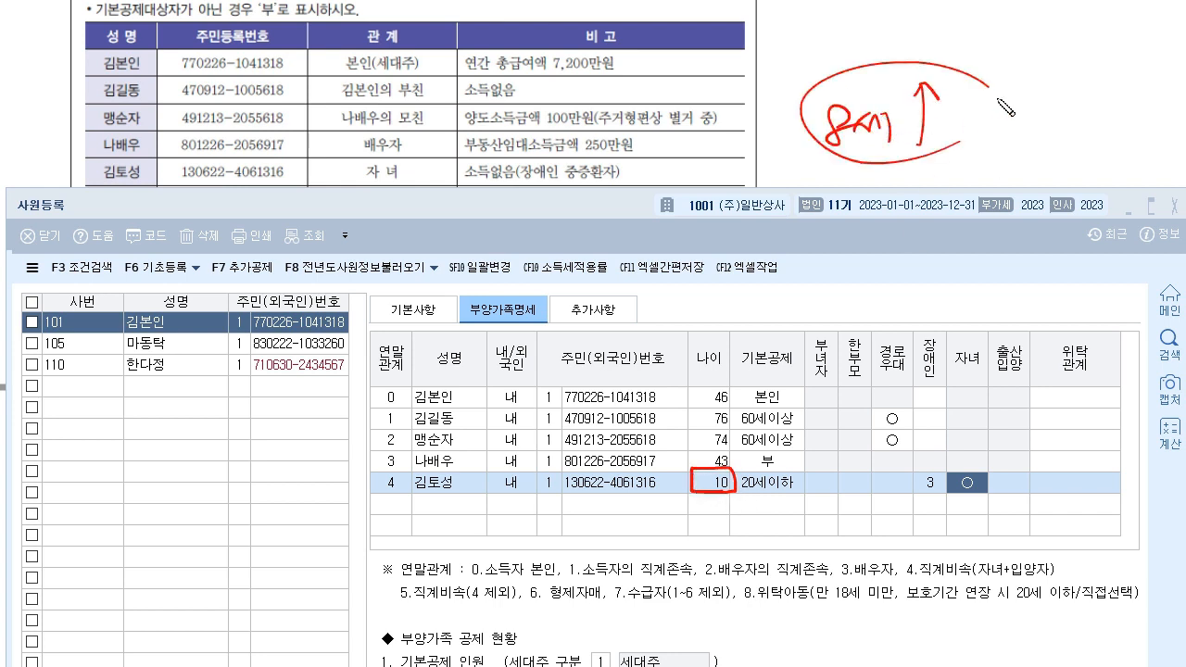
mouse_move(973, 36)
mouse_down()
mouse_move(1038, 34)
mouse_move(1030, 55)
mouse_move(926, 124)
mouse_up()
drag(1016, 61, 941, 109)
drag(804, 342, 808, 379)
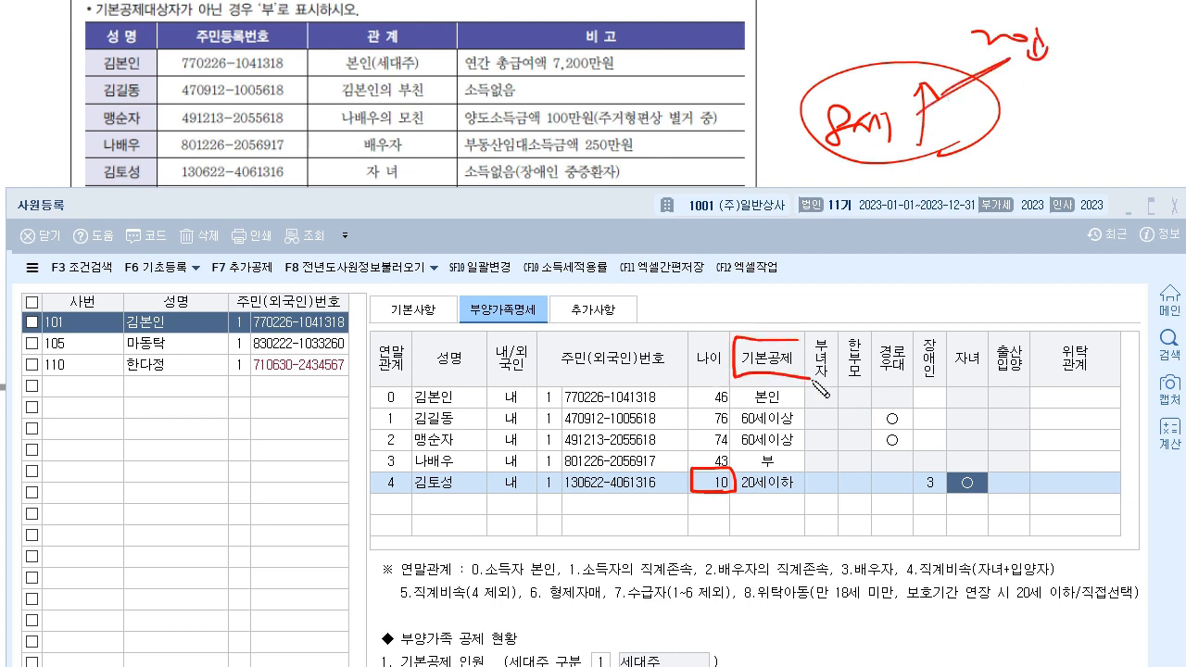
mouse_move(741, 468)
mouse_down()
mouse_move(778, 496)
mouse_move(796, 477)
mouse_up()
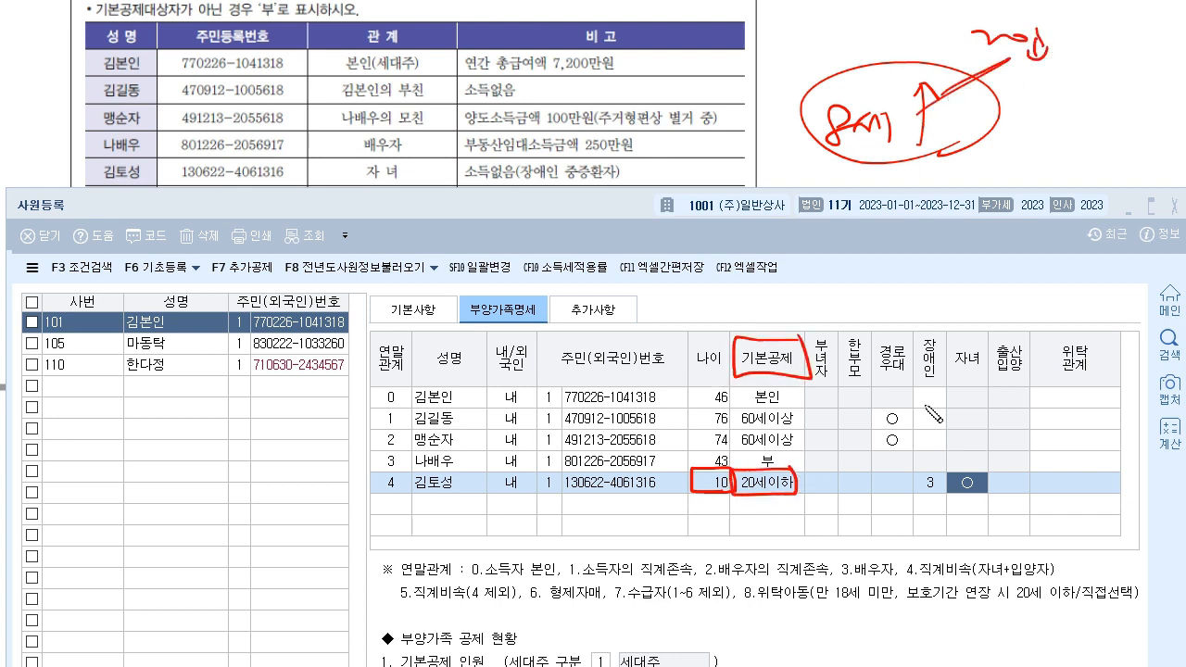
drag(990, 339, 983, 334)
drag(750, 370, 1004, 296)
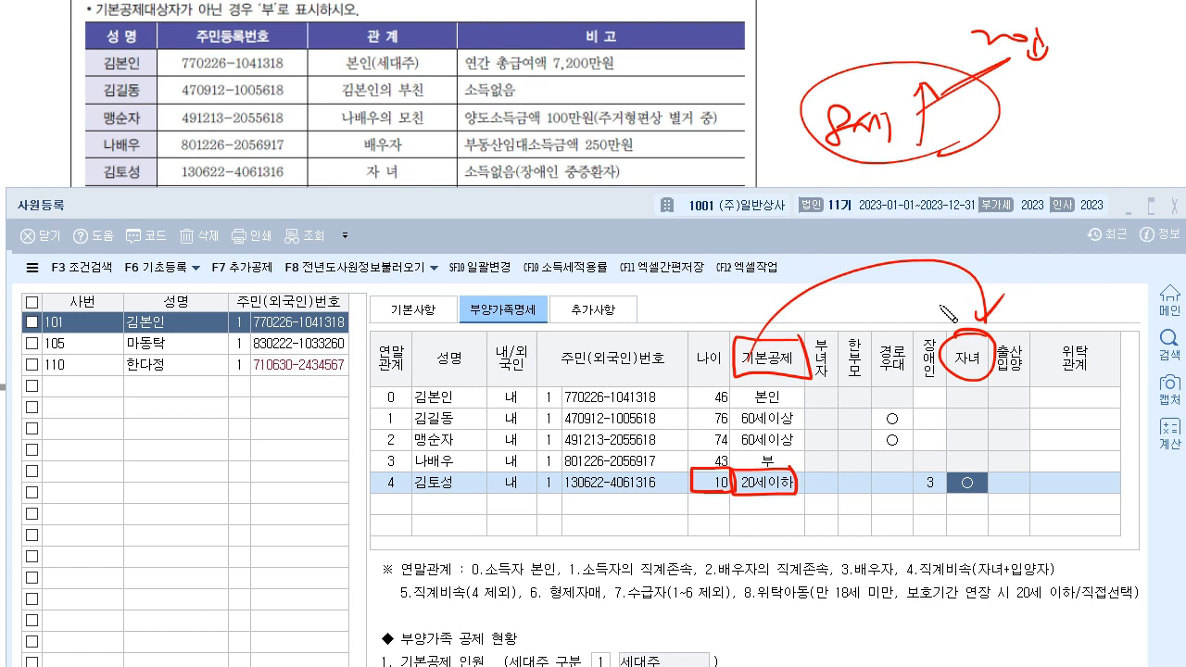
mouse_move(978, 363)
mouse_down()
mouse_move(973, 502)
mouse_move(980, 480)
mouse_up()
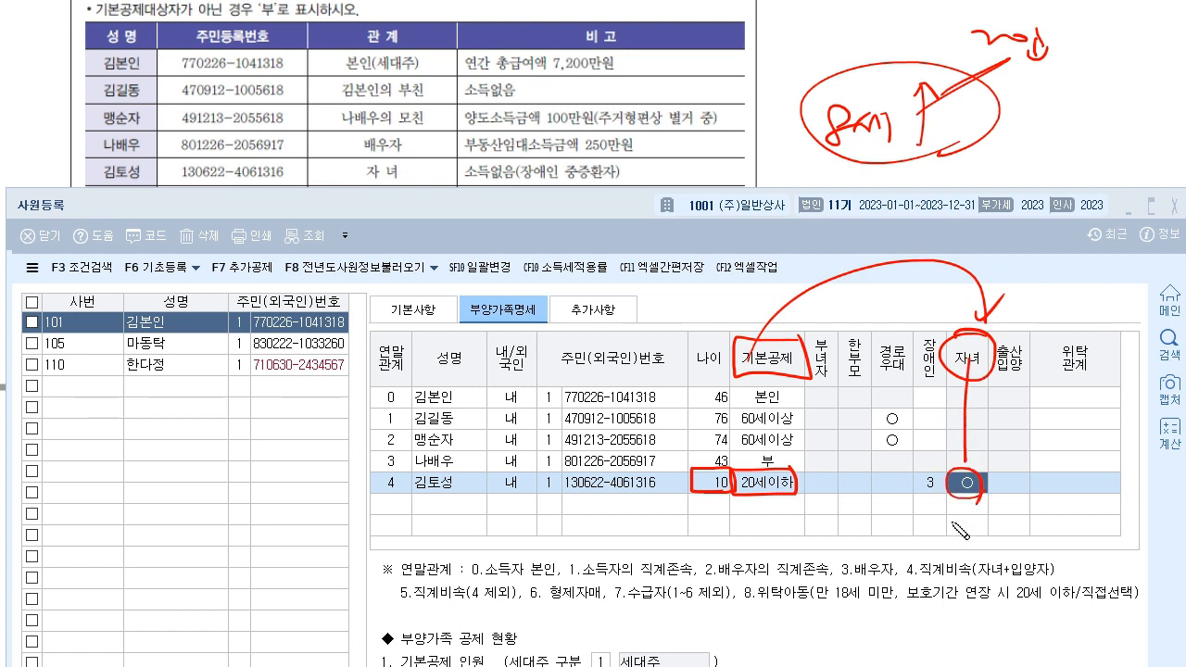
mouse_move(377, 491)
mouse_down()
mouse_move(411, 494)
mouse_move(406, 474)
mouse_up()
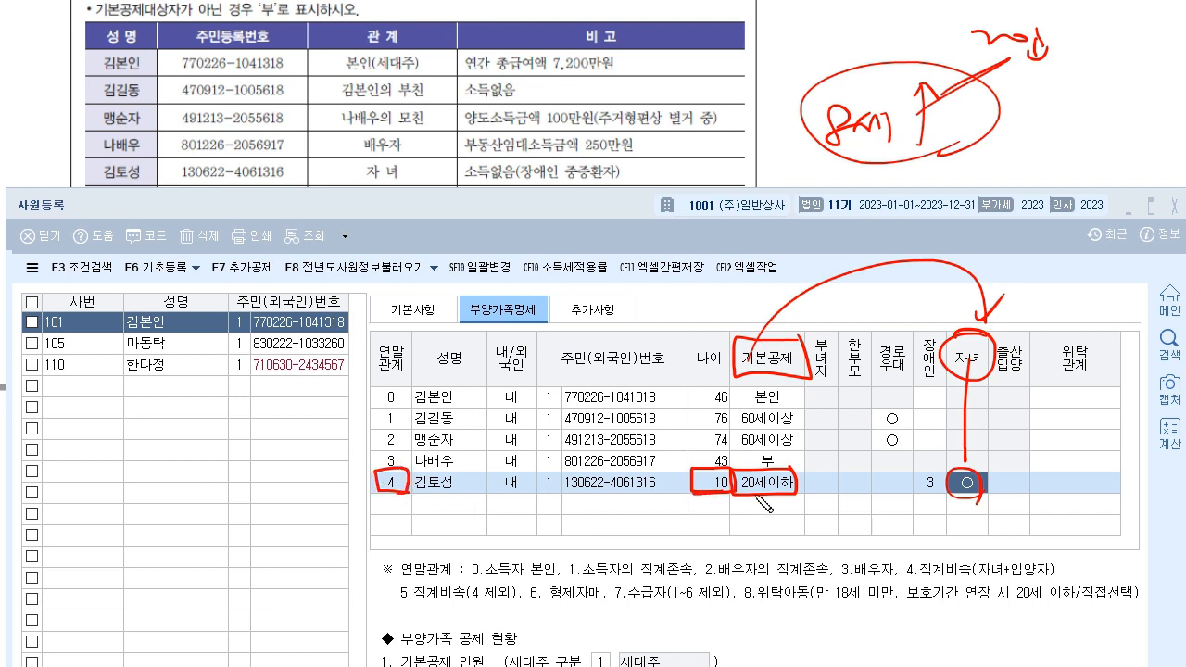
mouse_move(761, 343)
mouse_down()
mouse_move(762, 475)
mouse_move(960, 545)
mouse_move(963, 504)
mouse_move(979, 520)
mouse_up()
drag(998, 480, 1034, 452)
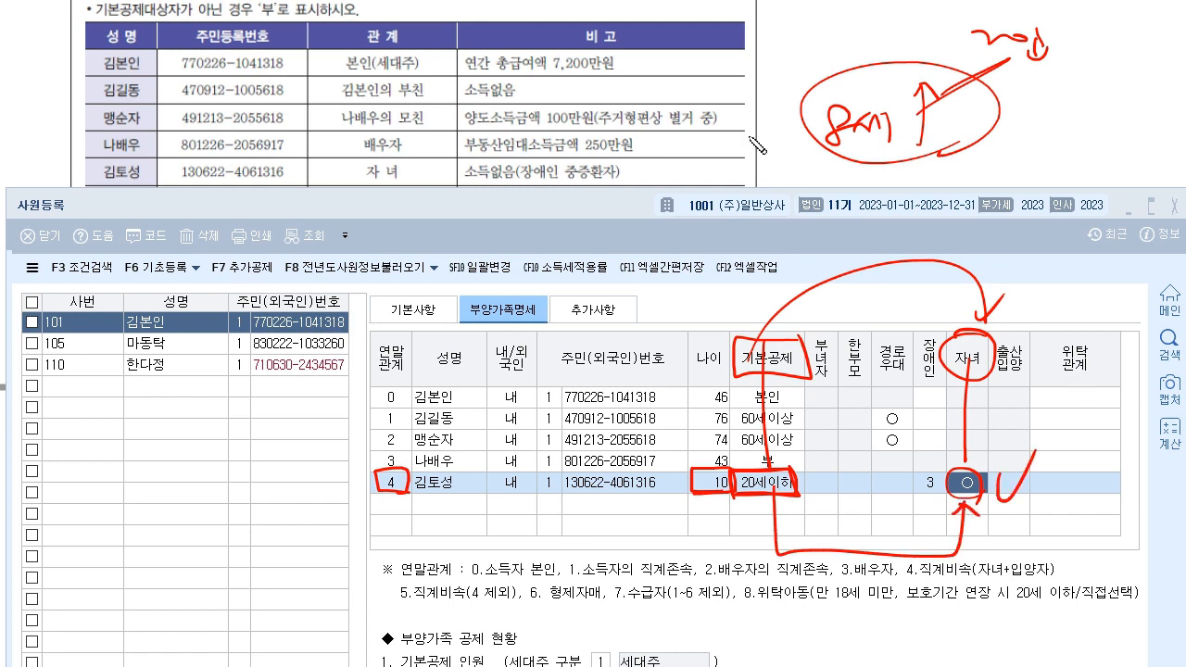
key(Escape)
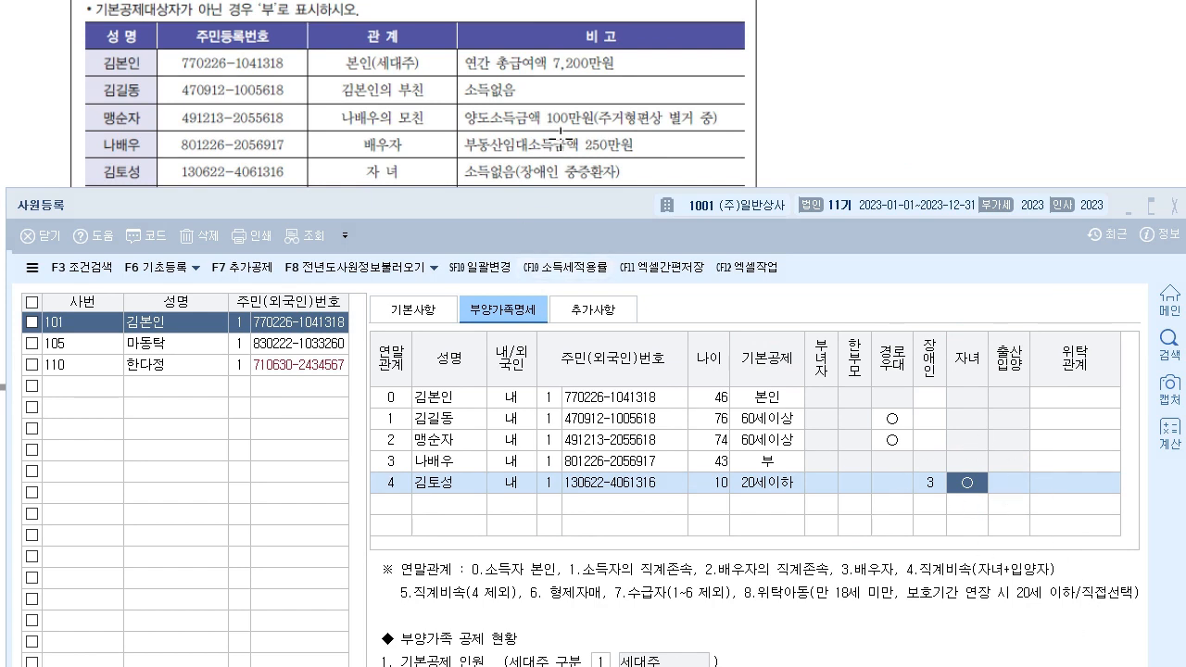
scroll(573, 137, down, 2)
scroll(573, 137, down, 2)
- Add the 6-year-old child as relation 4 with name and resident registration number
drag(594, 207, 598, 144)
click(403, 449)
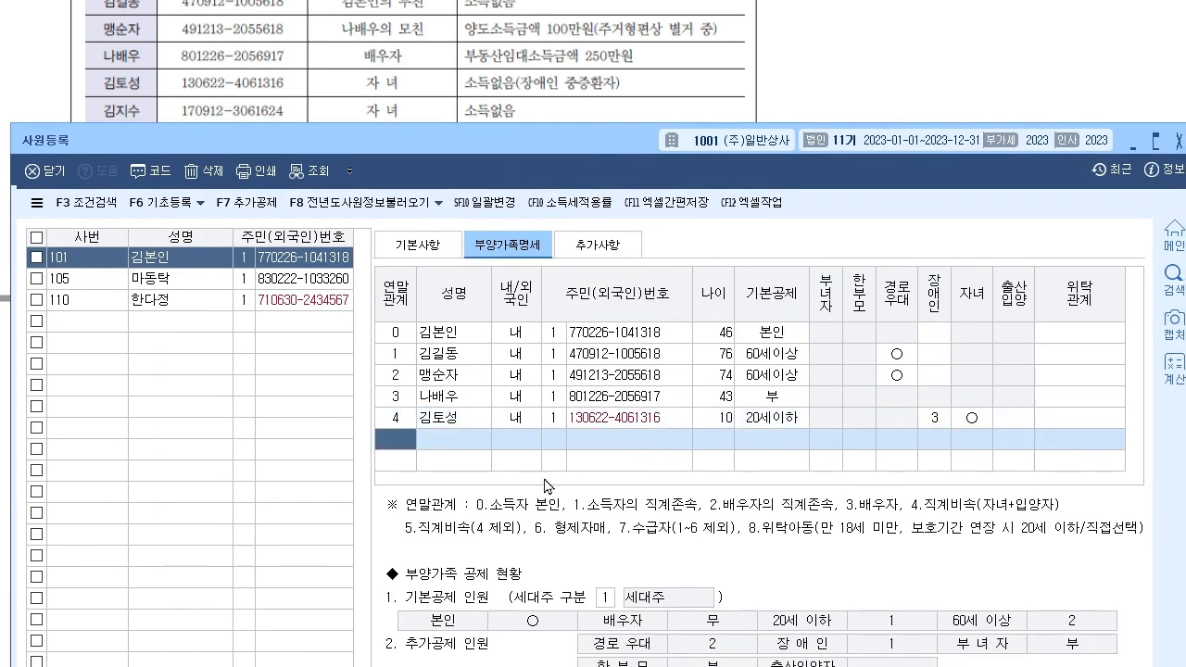
text(4)
key(Return)
key(Return)
key(Return)
key(Return)
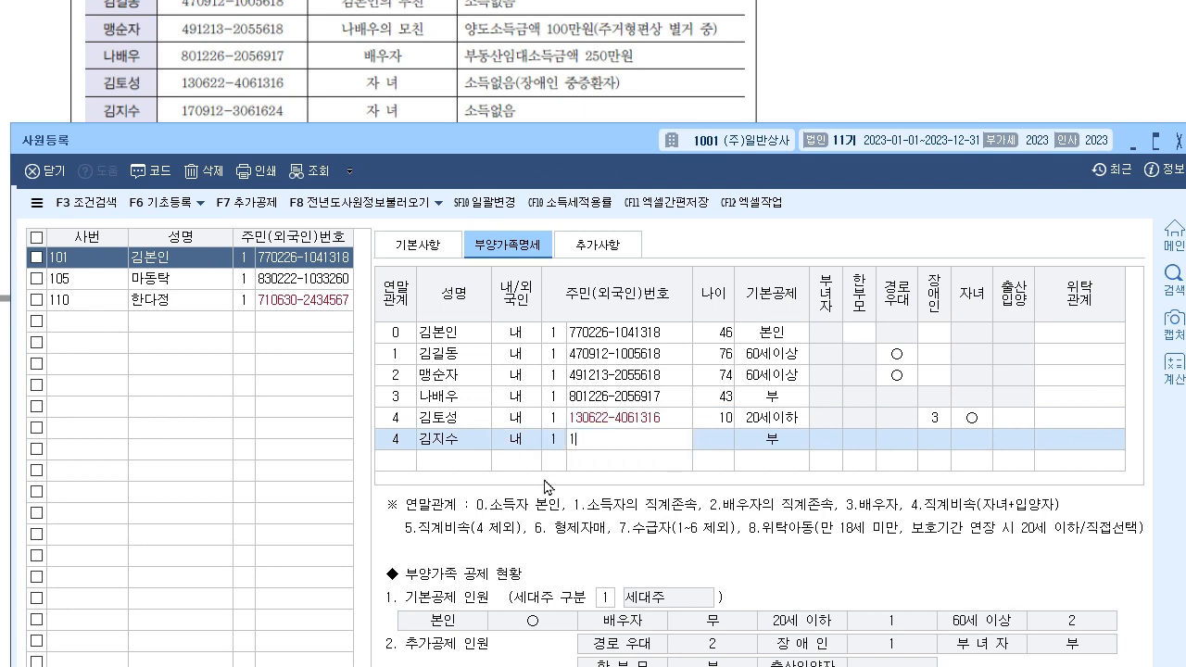
key(Return)
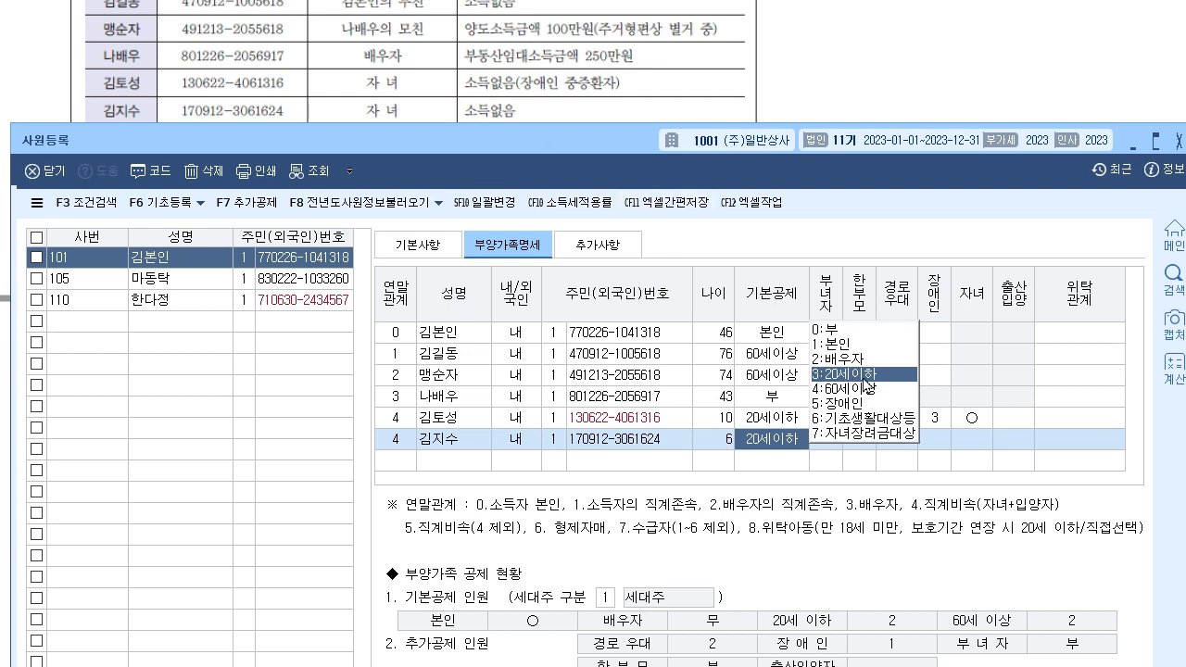
- Keep 20세이하 and leave 장애인, 자녀 and 출산입양 at 0 부
click(860, 375)
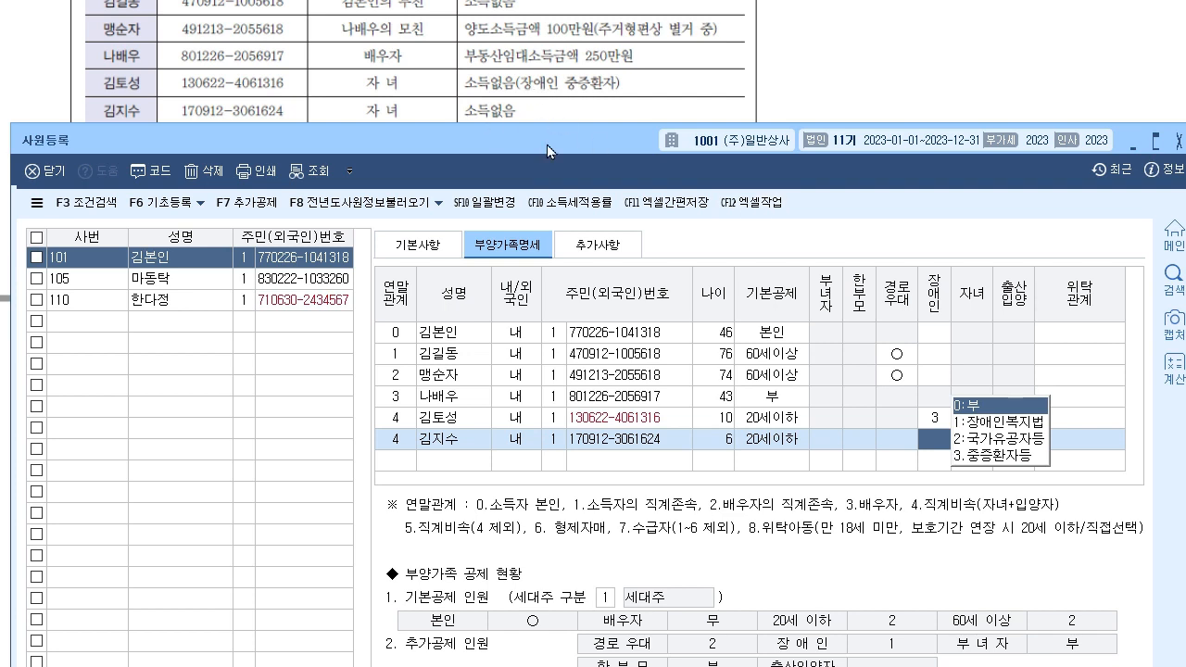
key(Return)
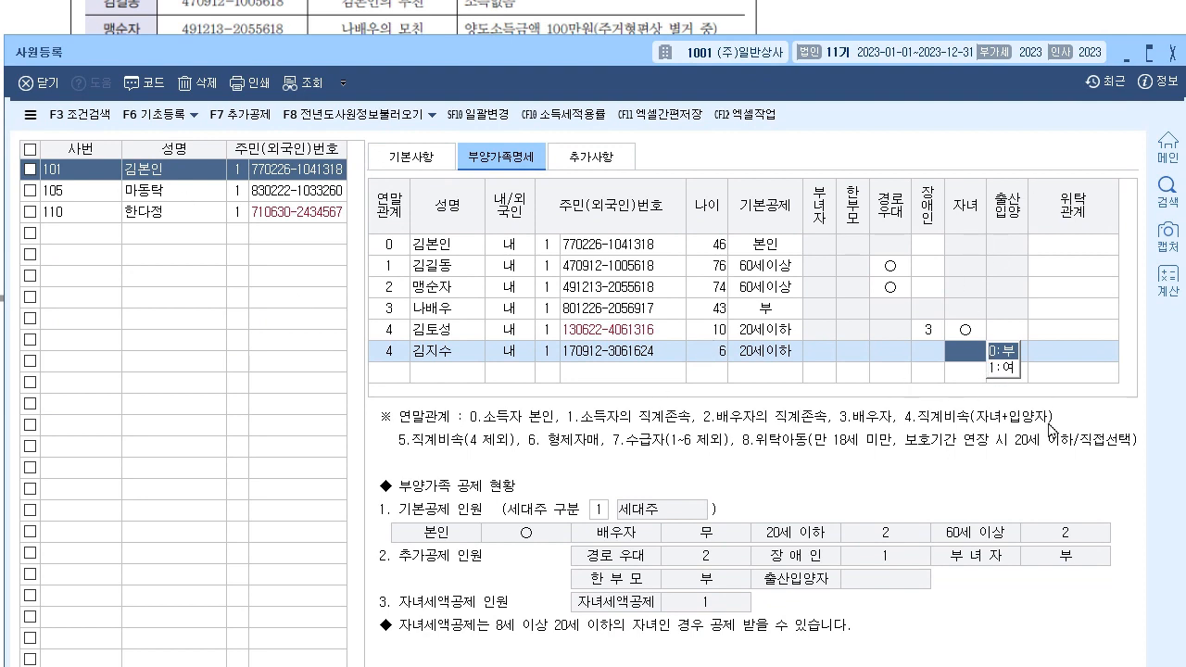
key(Return)
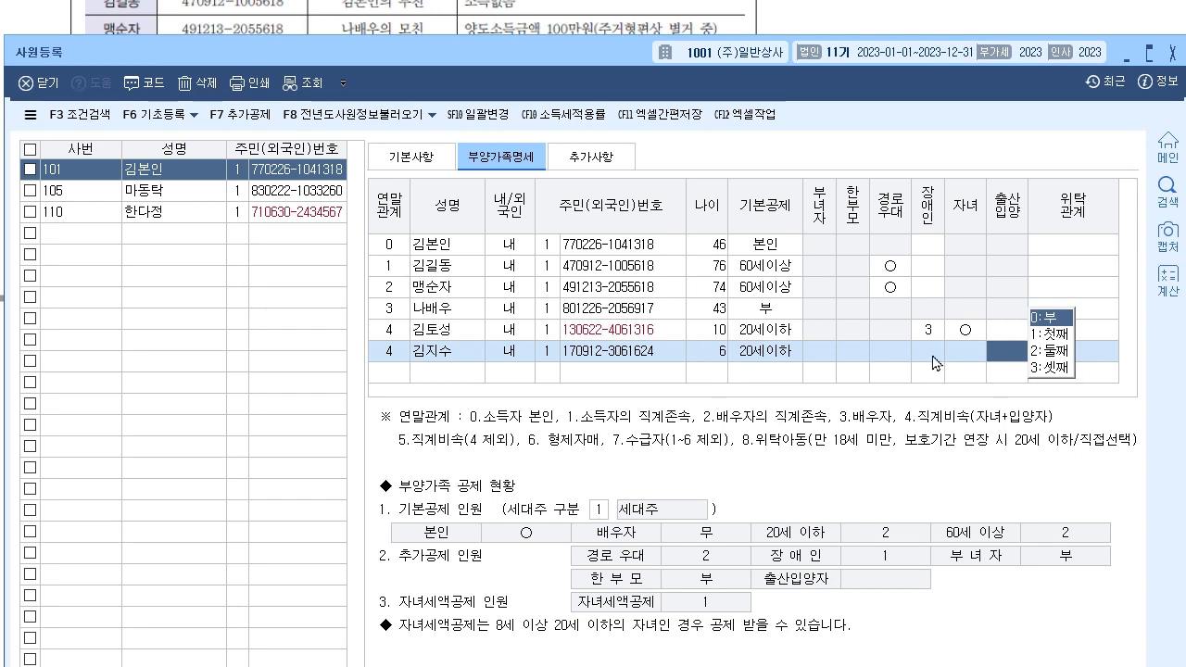
key(Return)
key(Return)
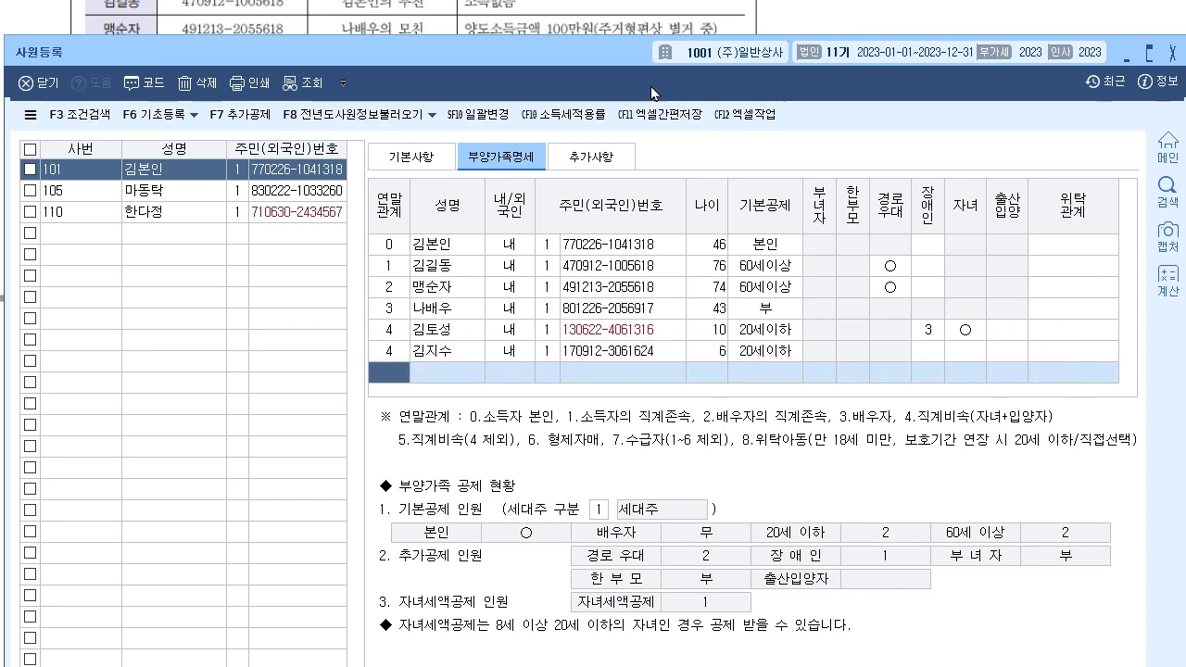
drag(622, 56, 632, 181)
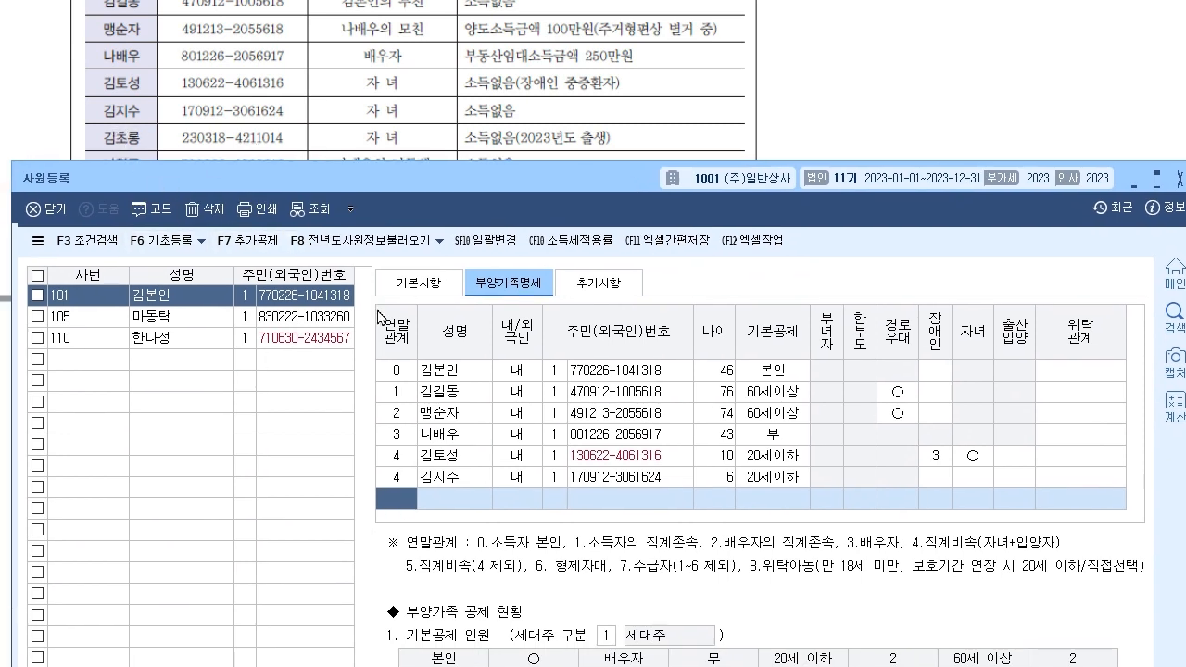
- Enter the newborn as relation 4 with name and a corrected resident registration number
text(4)
key(Return)
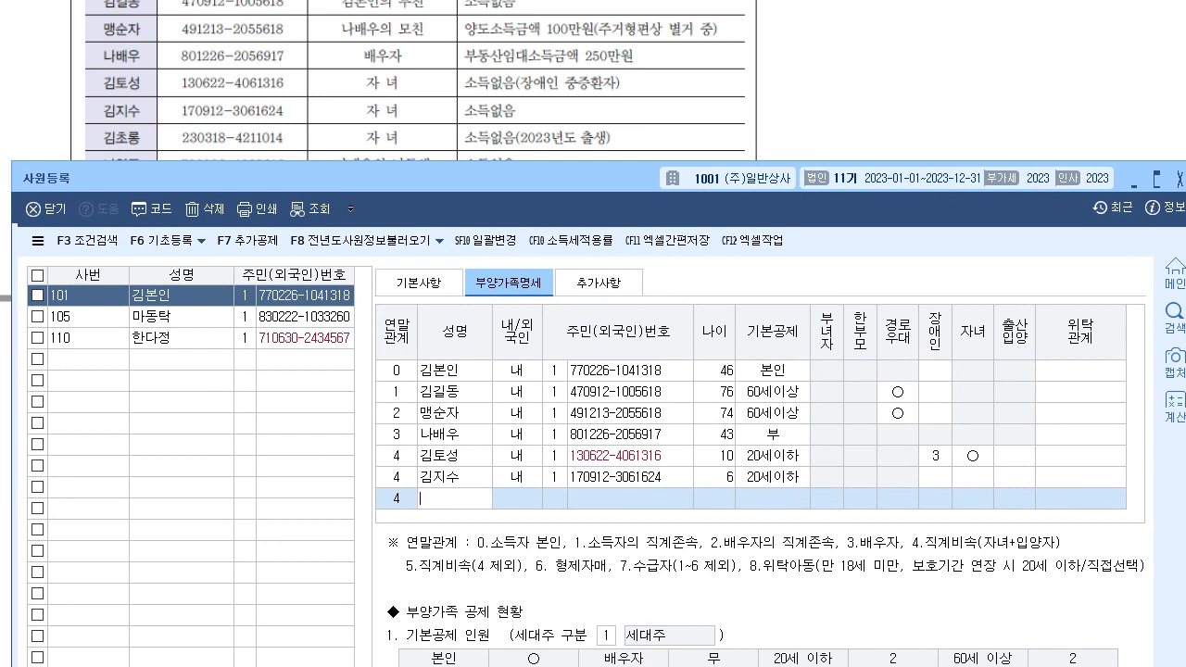
key(Return)
key(Return)
key(Return)
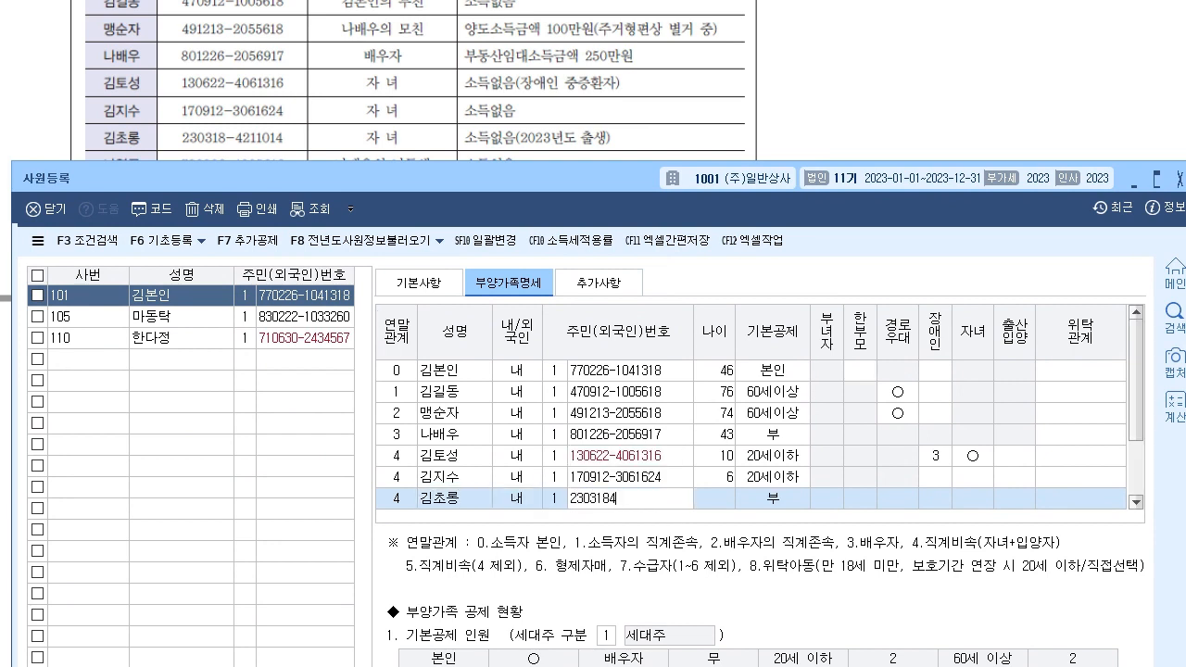
key(Return)
key(Left)
key(Return)
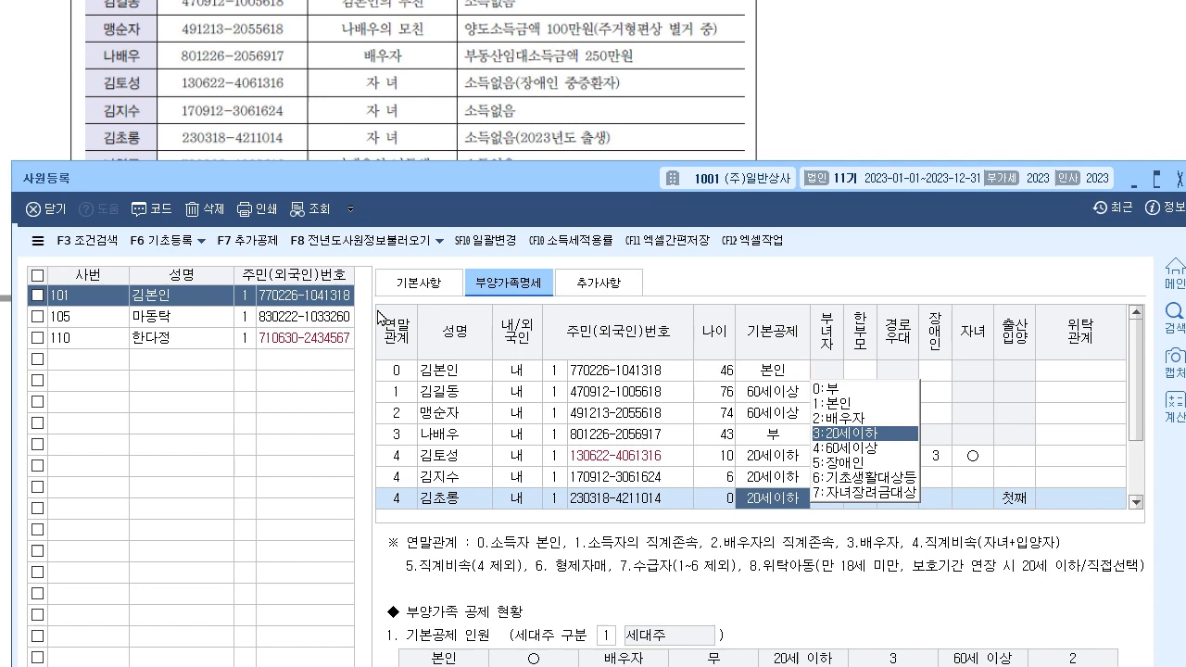
- Accept 20세이하 for the newborn and leave 장애인 and 자녀 at 0 부
click(870, 433)
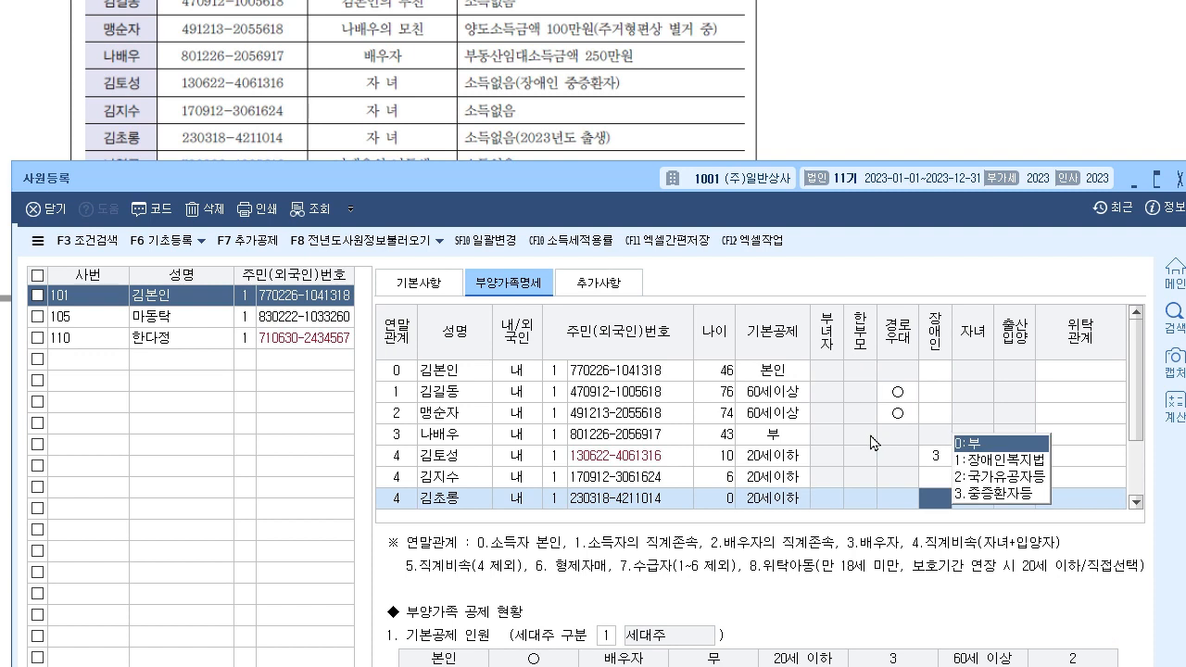
key(Return)
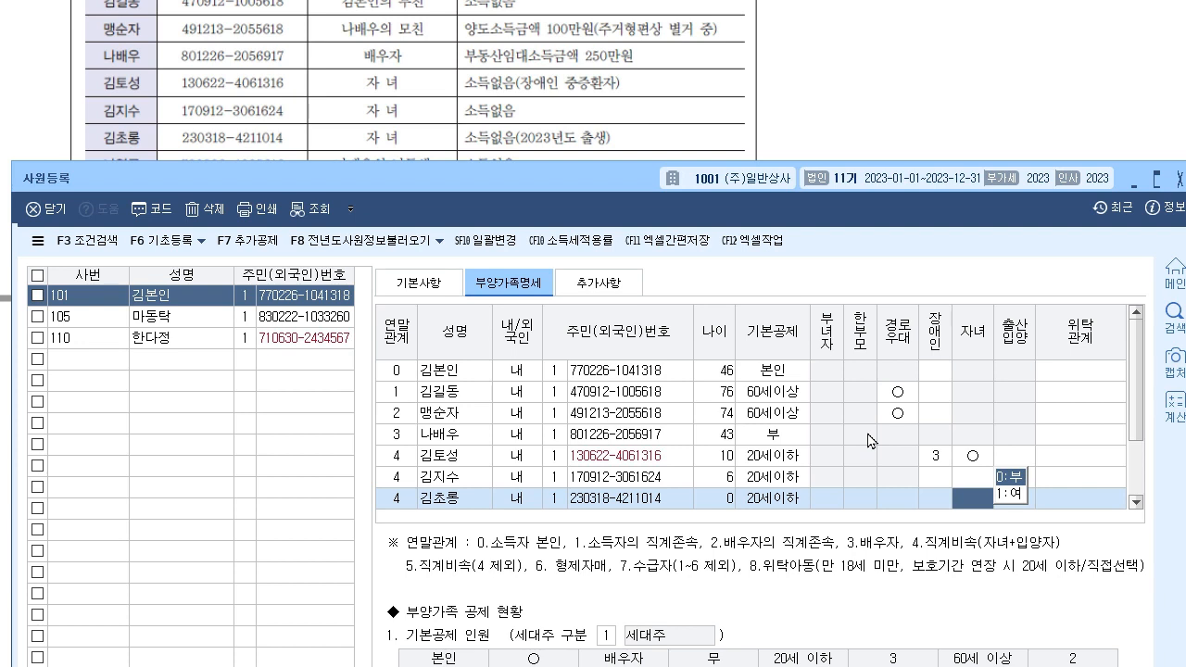
key(Return)
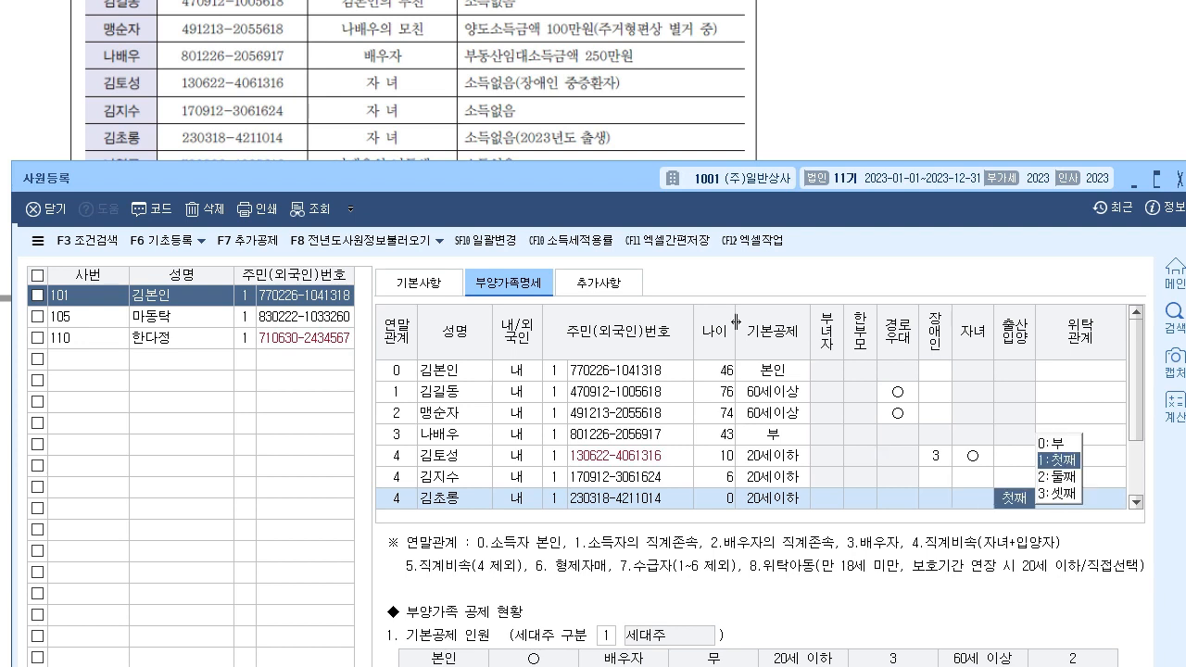
mouse_move(492, 191)
mouse_down()
mouse_move(508, 181)
mouse_move(493, 179)
mouse_up()
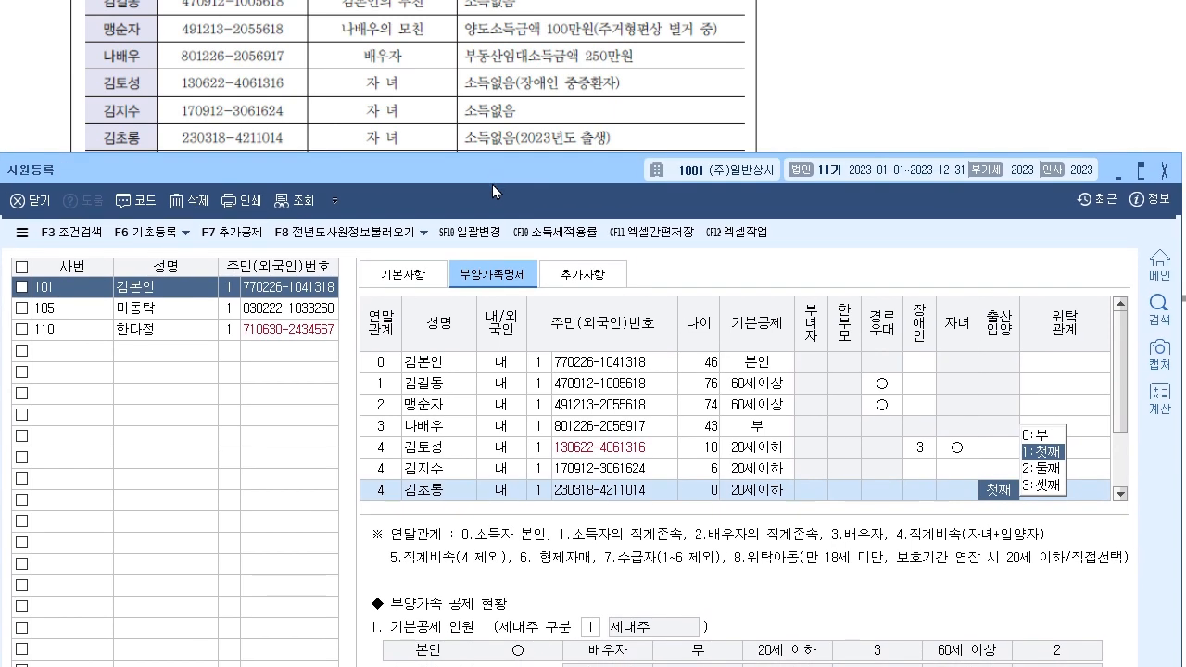
key(alt+Tab)
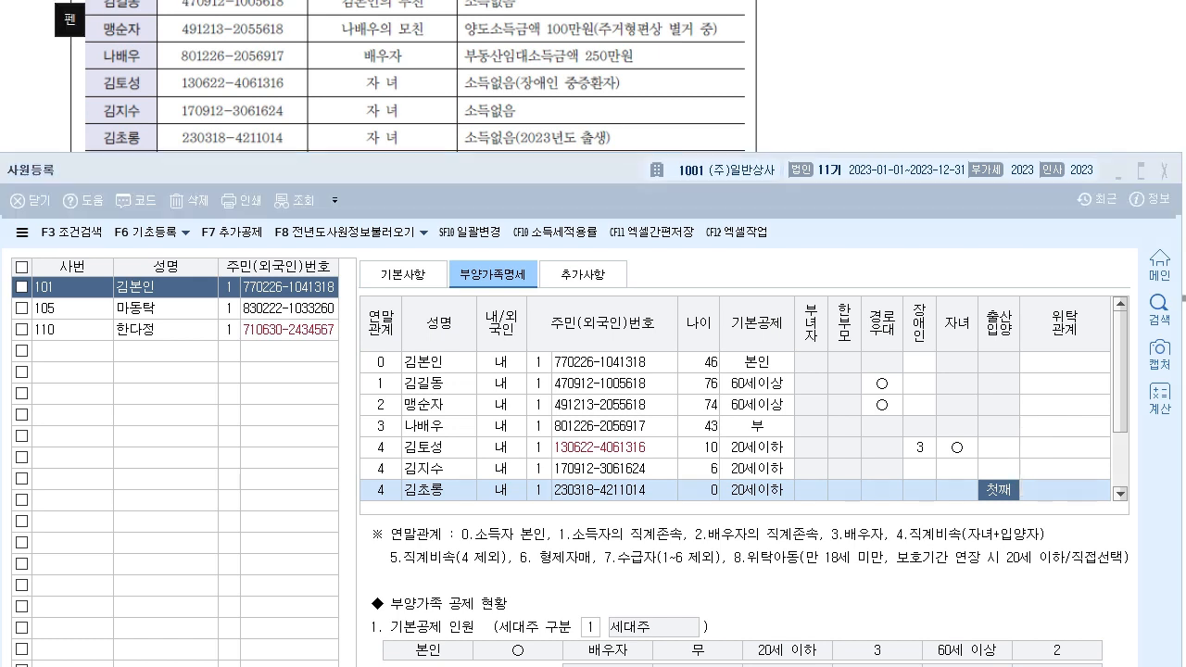
- Annotate the reference table: mark the newborn, tick the older children, and link a circled 3 to the birth-order cell
drag(161, 133, 157, 137)
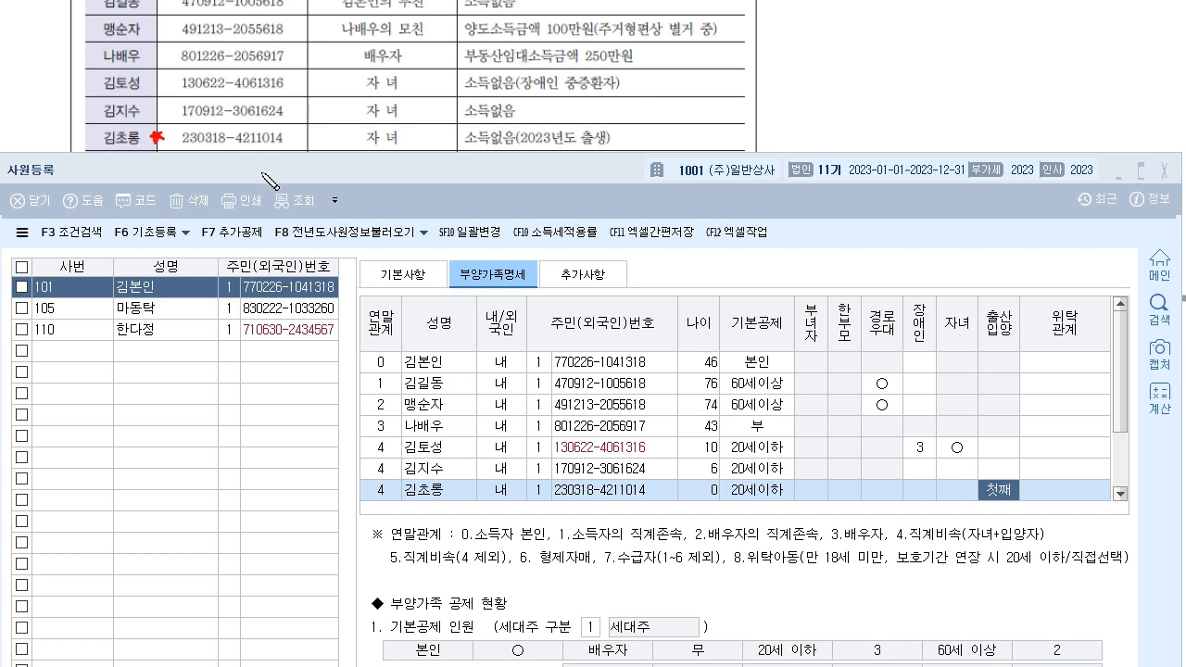
mouse_move(669, 78)
mouse_down()
mouse_move(689, 75)
mouse_move(696, 170)
mouse_move(1050, 367)
mouse_move(1018, 454)
mouse_up()
mouse_move(1024, 503)
mouse_down()
mouse_move(1026, 480)
mouse_move(1023, 506)
mouse_up()
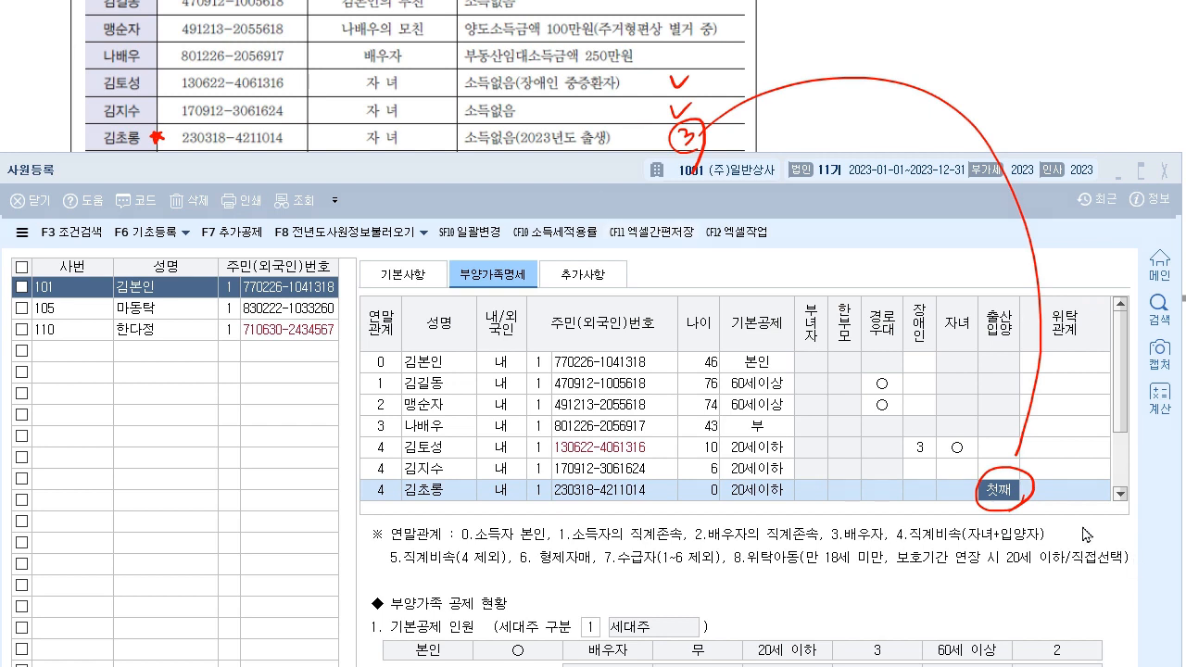
- Change the newborn's 출산입양 order from 첫째 to 3:셋째 and start a new dependent row
click(1001, 493)
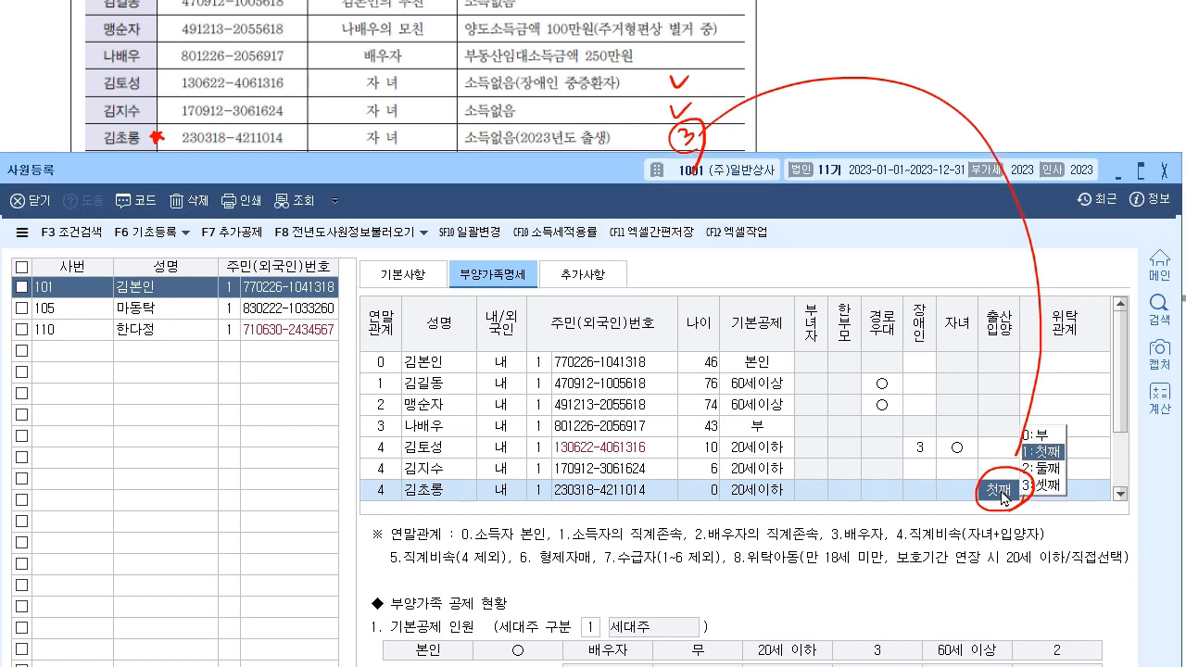
click(1050, 484)
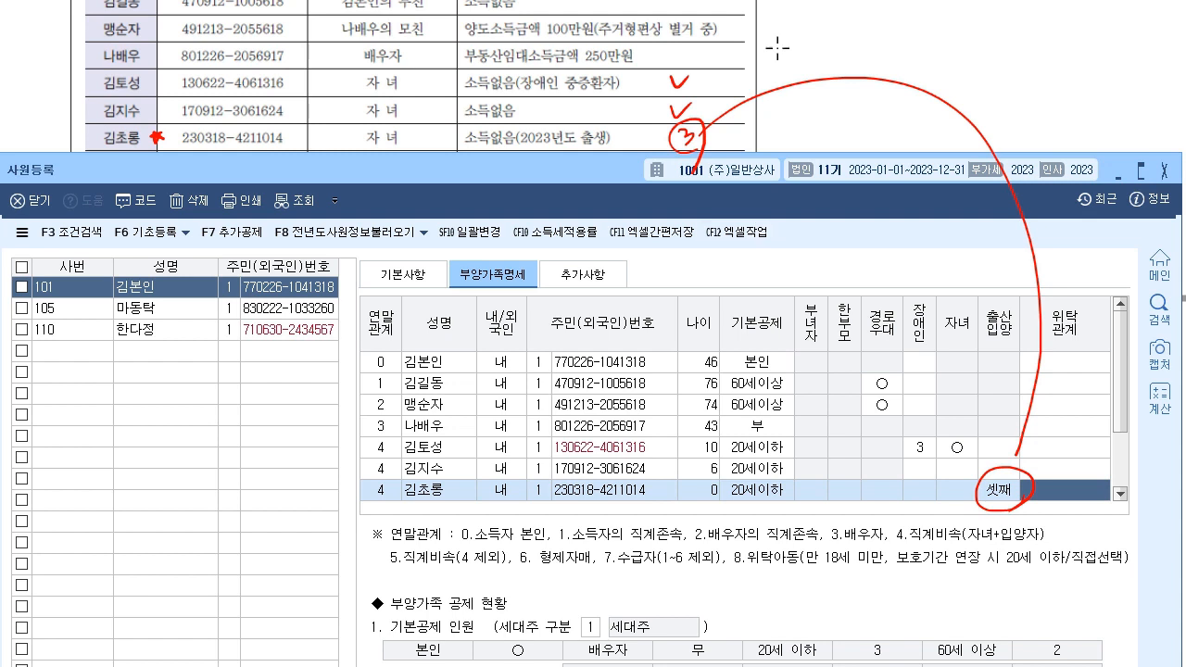
key(Escape)
click(991, 493)
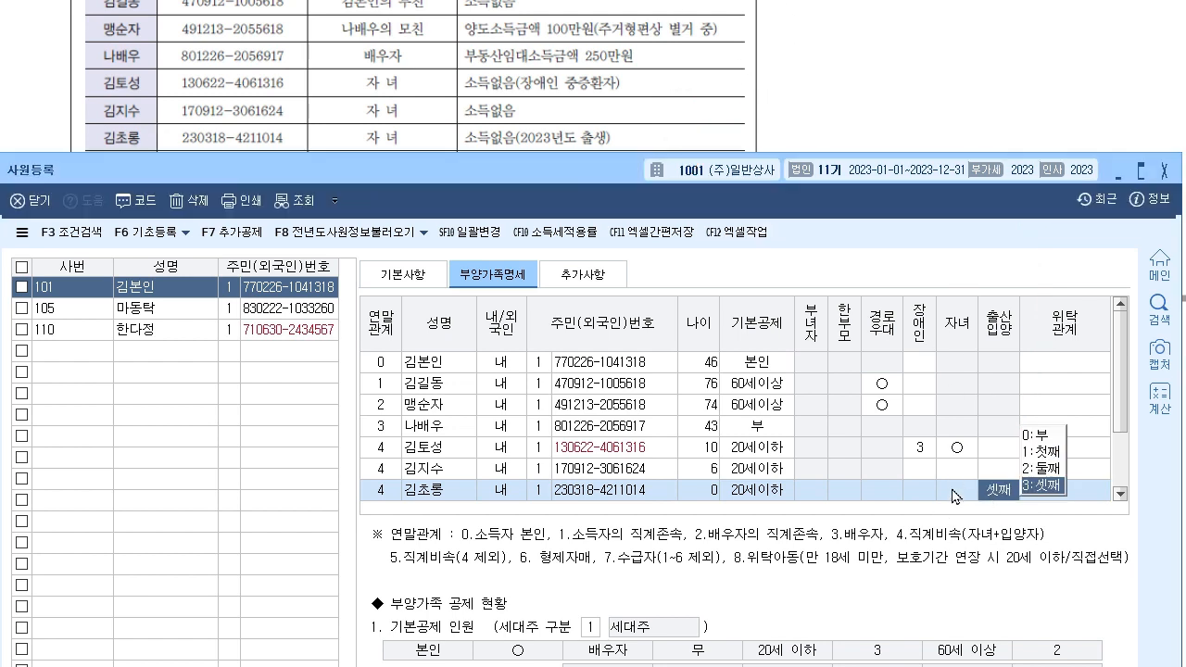
click(978, 450)
click(1009, 496)
click(1030, 480)
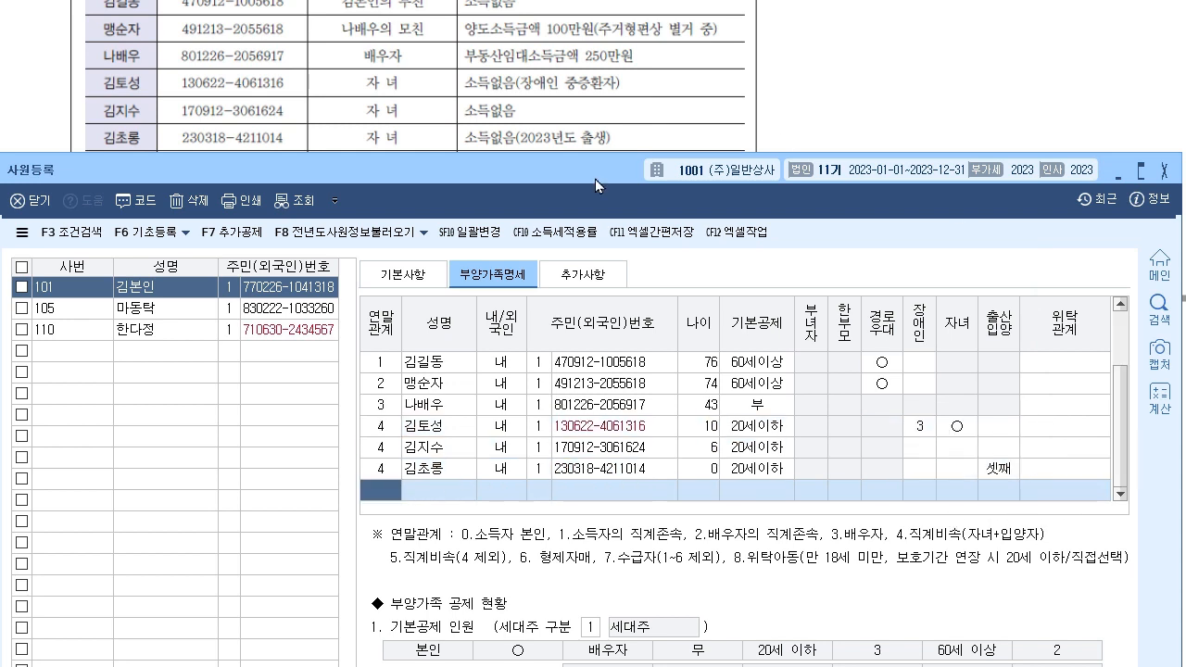
drag(462, 176, 470, 205)
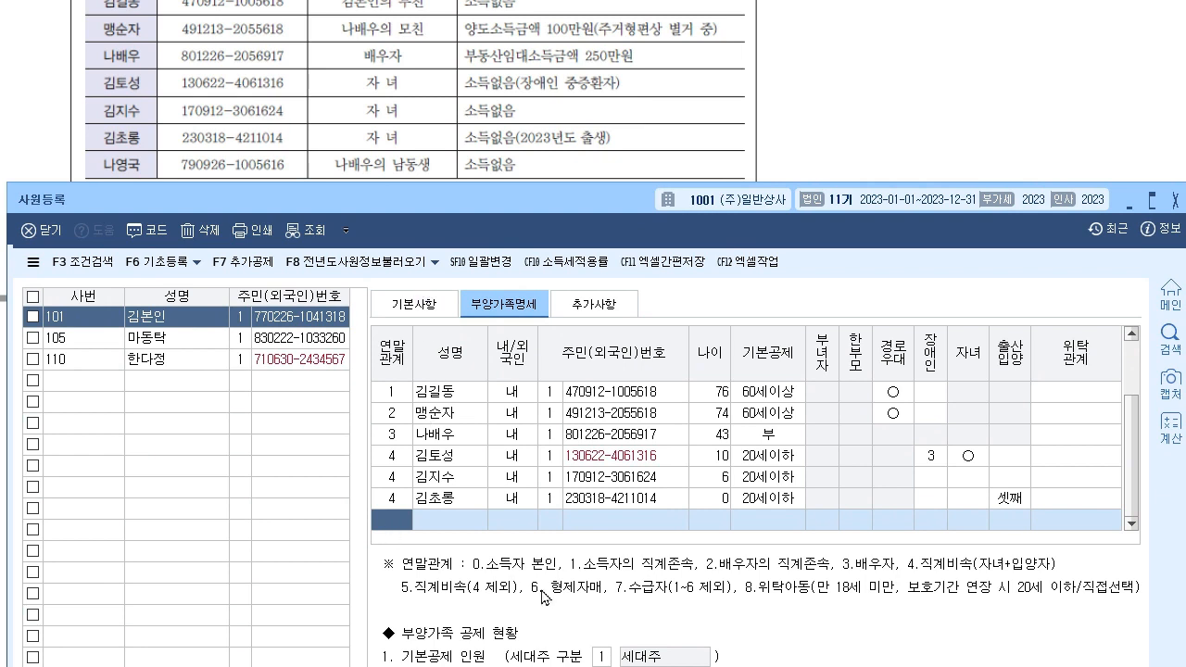
- Enter the spouse's younger brother as relation 6 with his name, resident number and basic deduction 부
text(6)
key(Return)
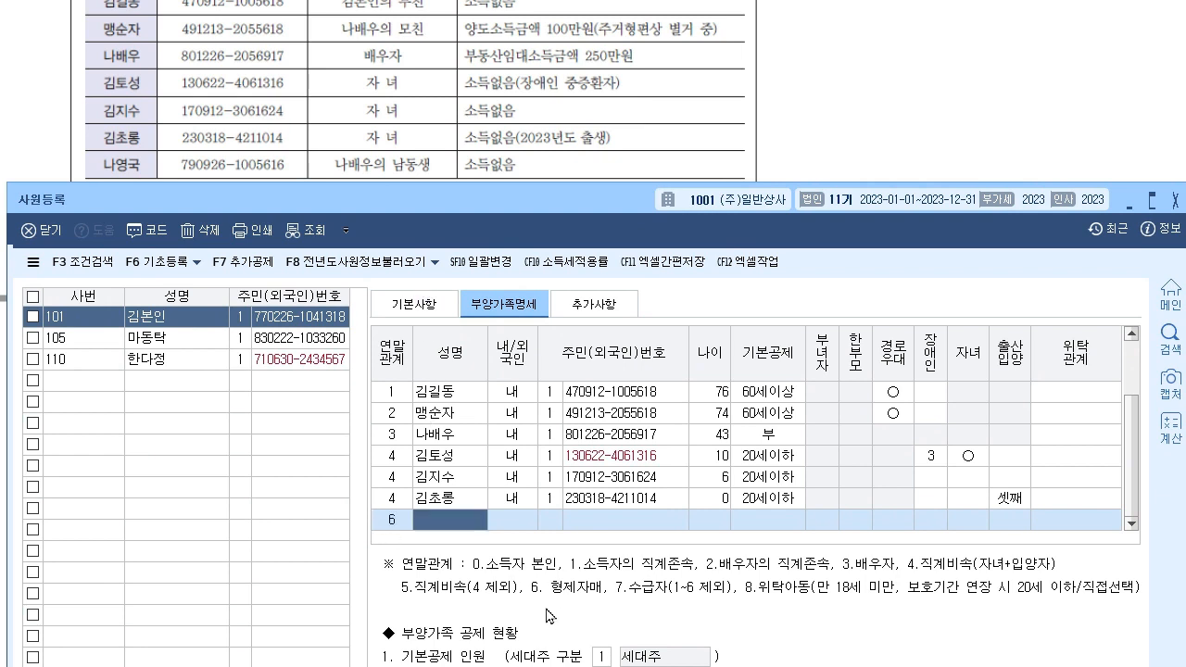
key(Return)
key(Return)
key(Return)
key(Return)
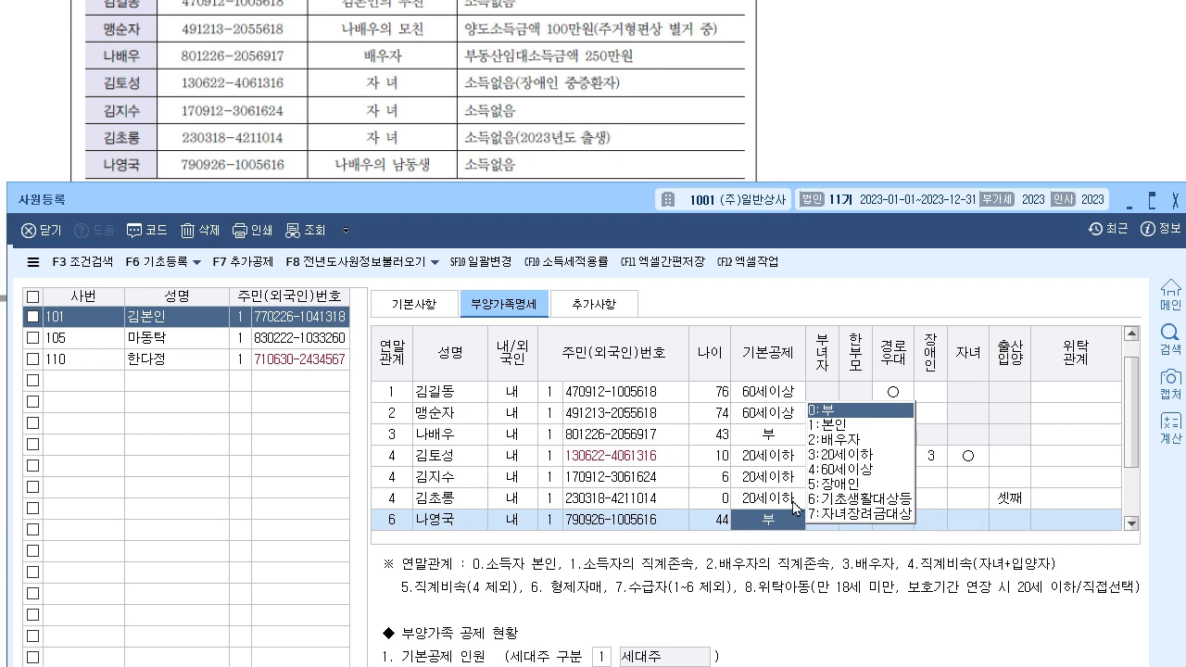
key(Return)
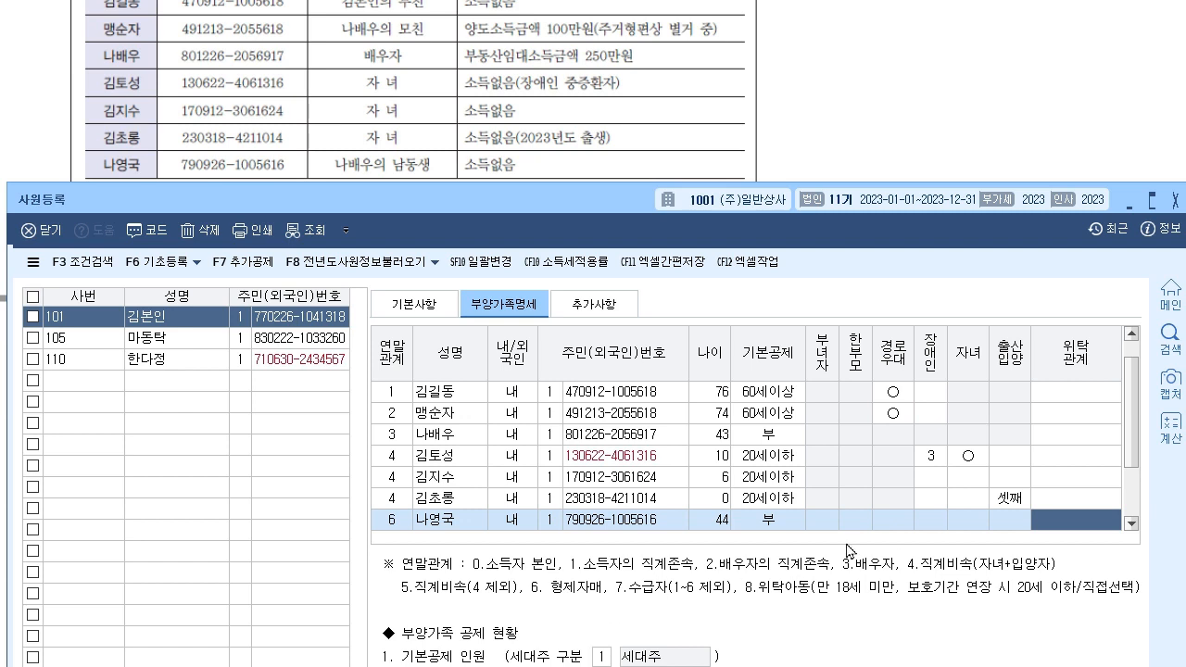
- Enlarge and reposition the register so all dependents show, then bring the exam PDF forward
click(1131, 523)
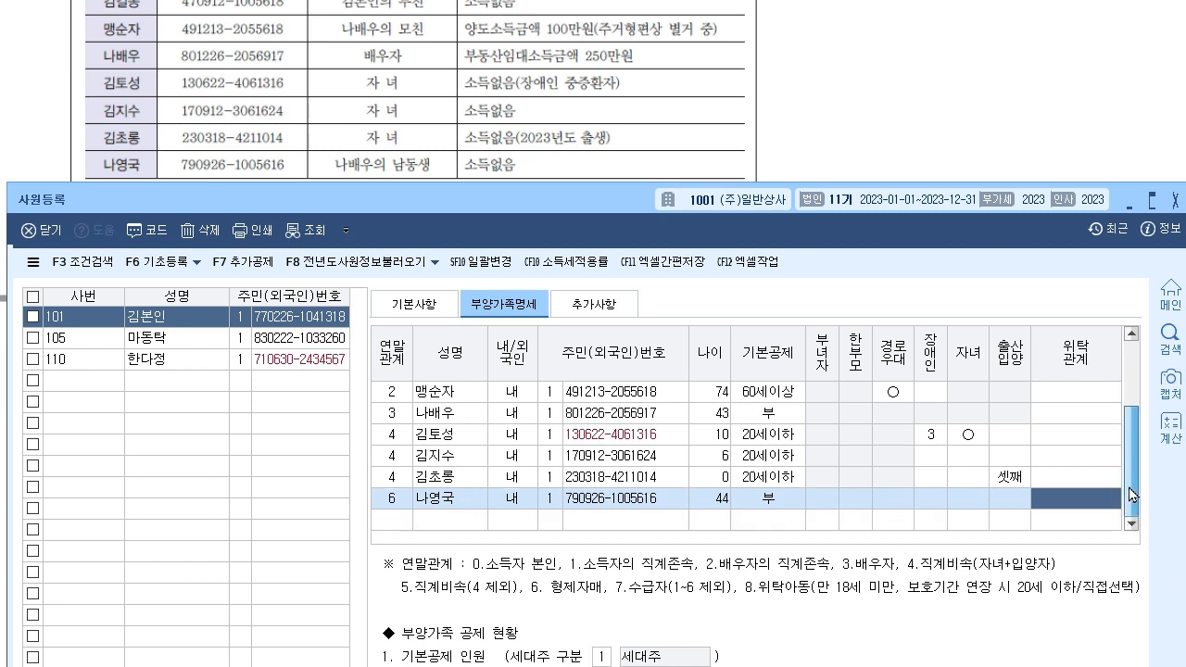
scroll(1131, 494, up, 1)
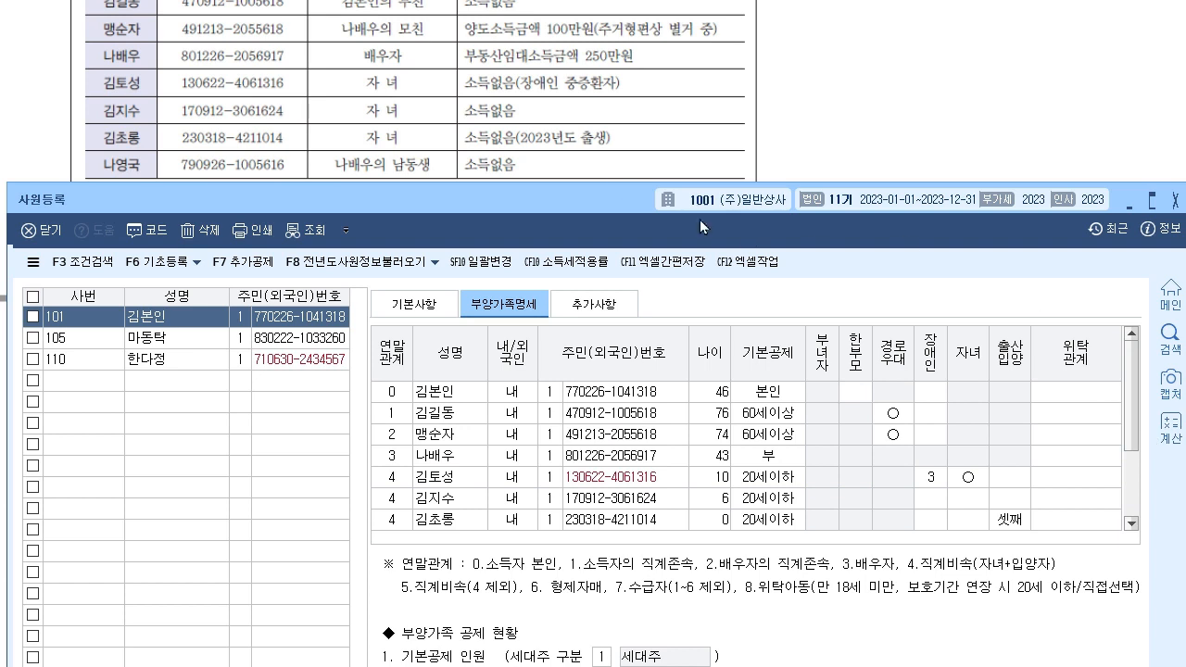
drag(619, 185, 619, 117)
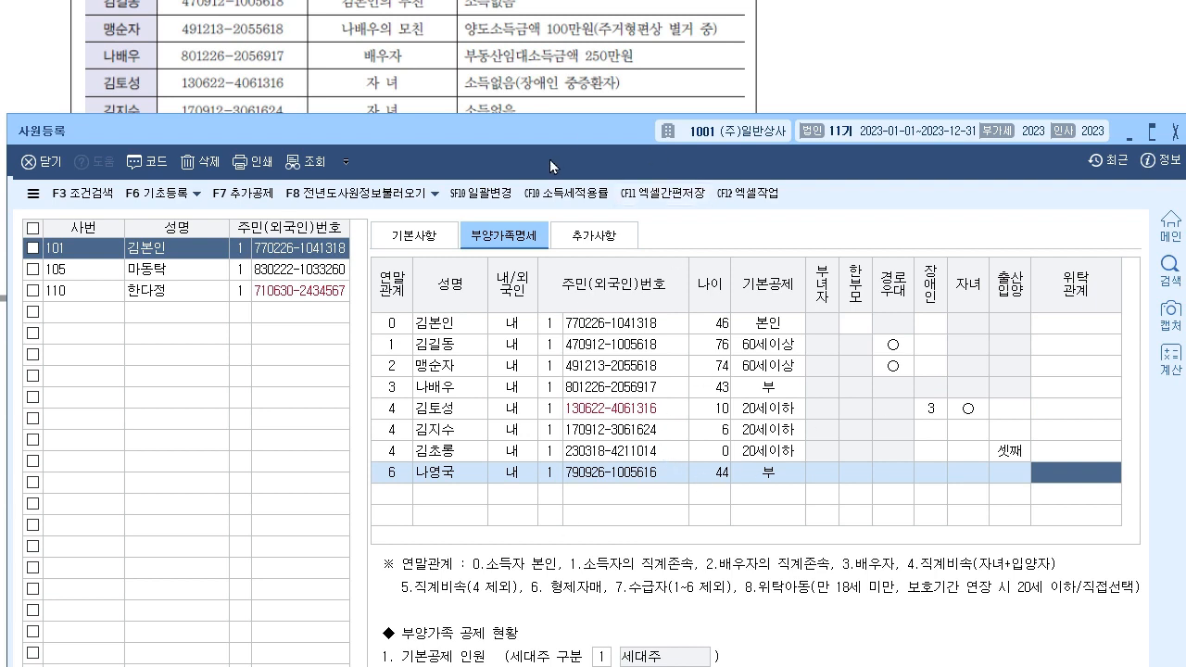
drag(567, 136, 553, 204)
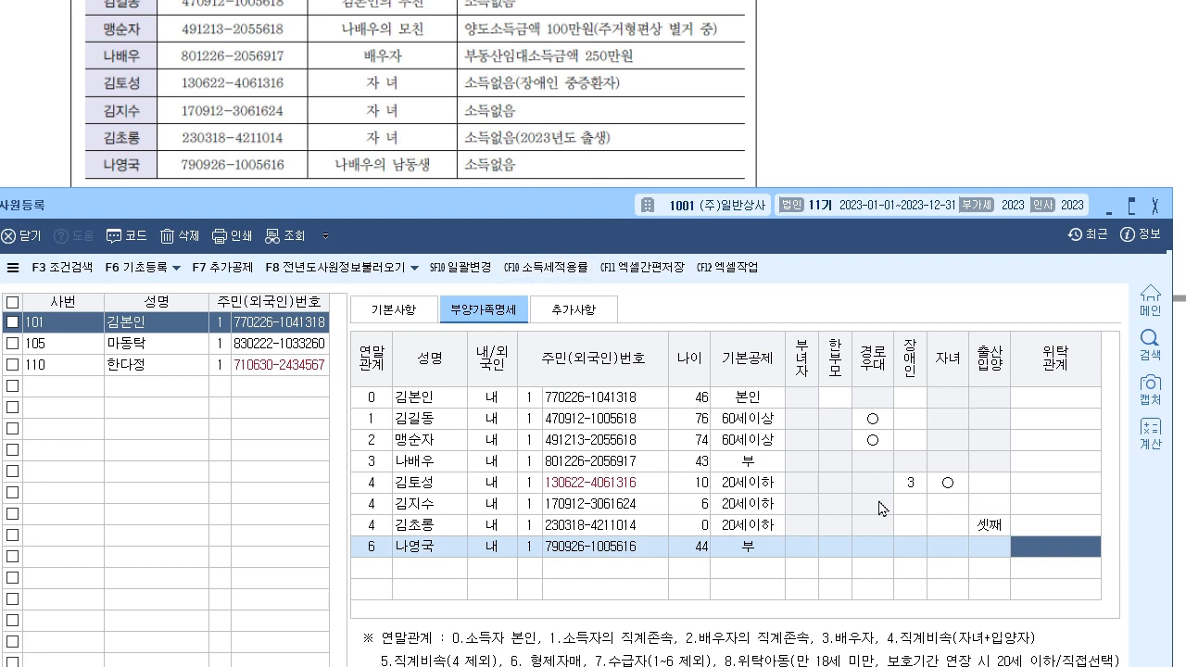
click(1078, 128)
scroll(660, 450, down, 3)
- Scroll the exam PDF to the next employee's question, highlight 부, and return to 사원등록
scroll(660, 451, down, 3)
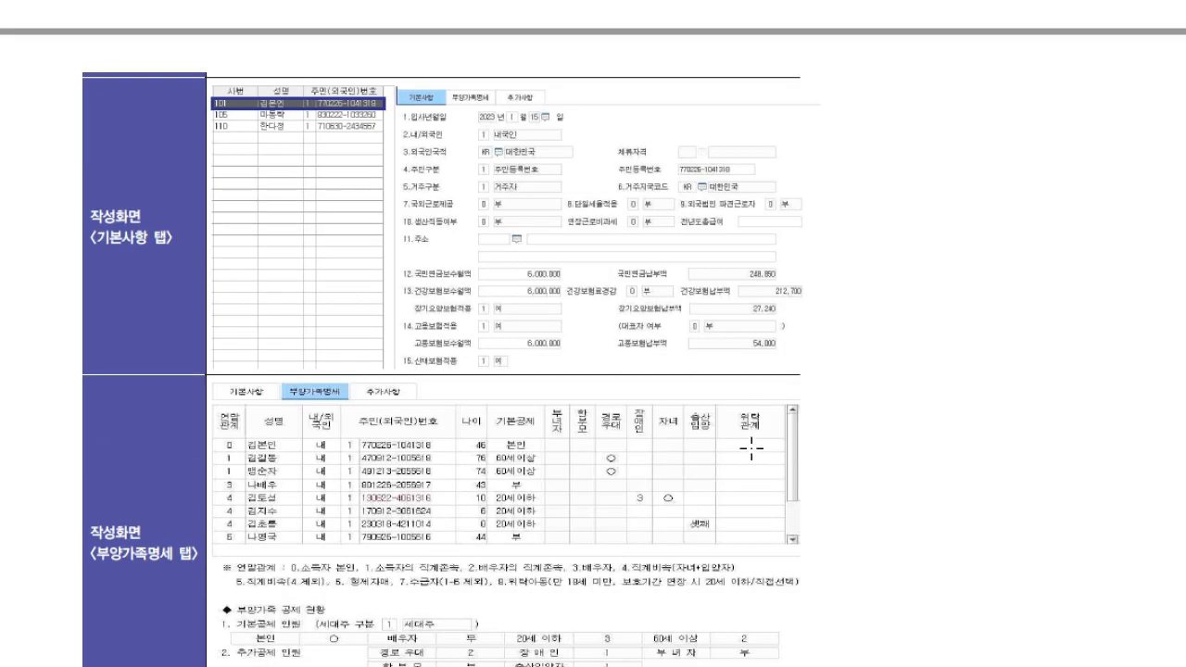
scroll(751, 448, down, 15)
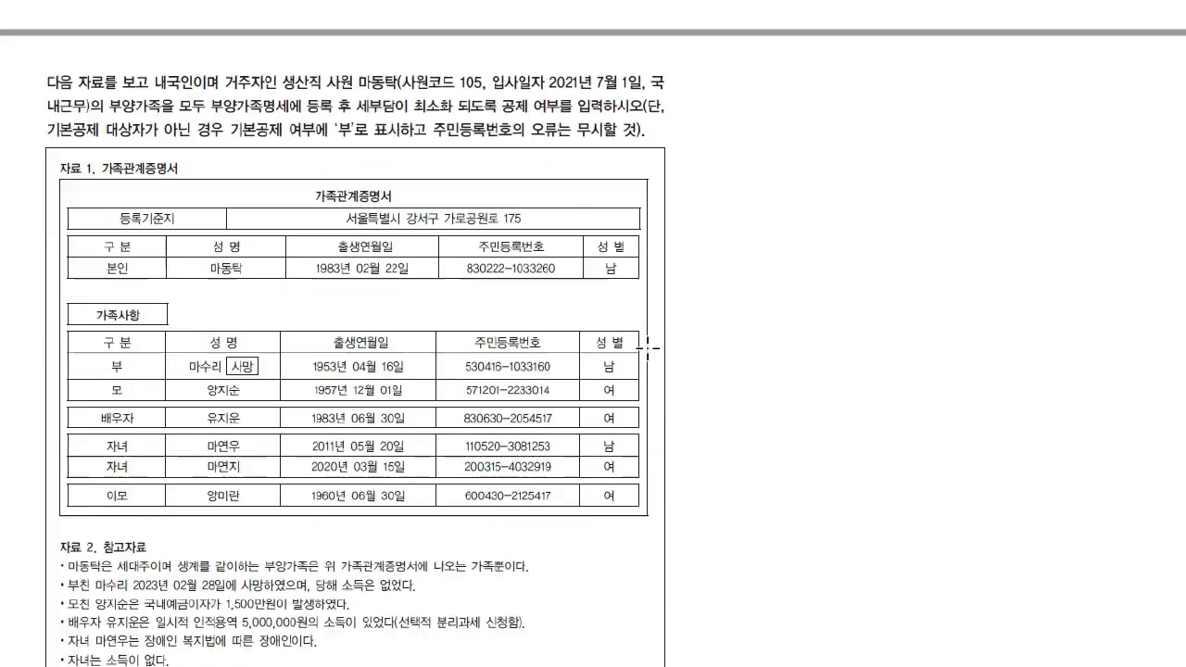
scroll(645, 349, down, 1)
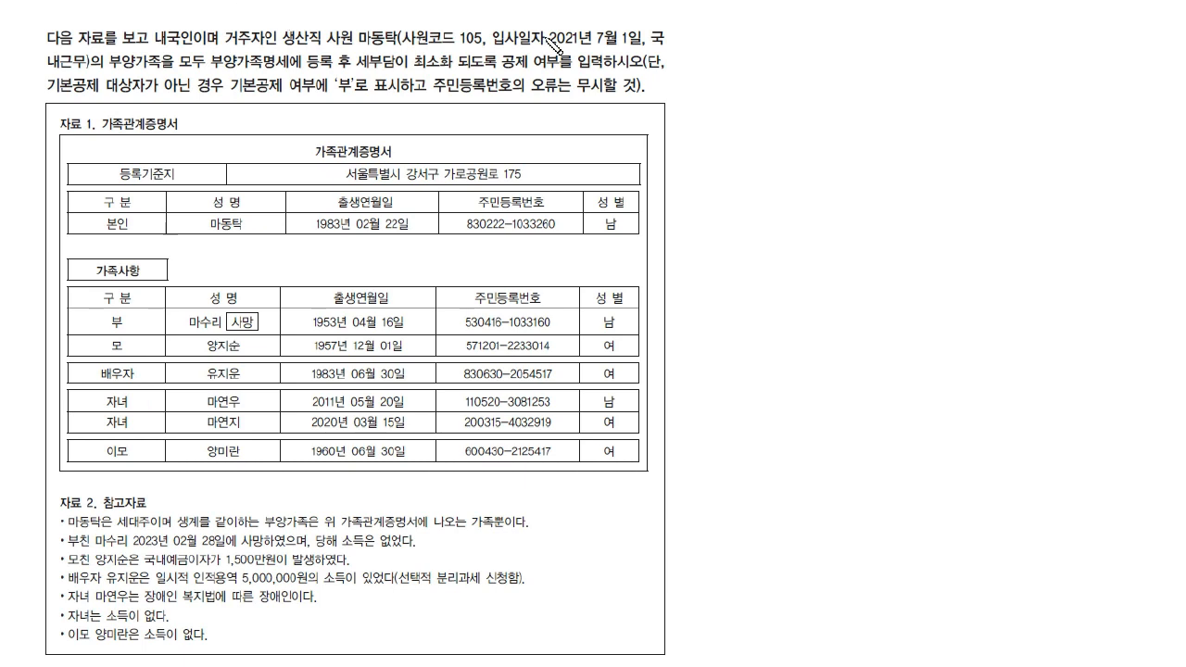
drag(332, 85, 359, 87)
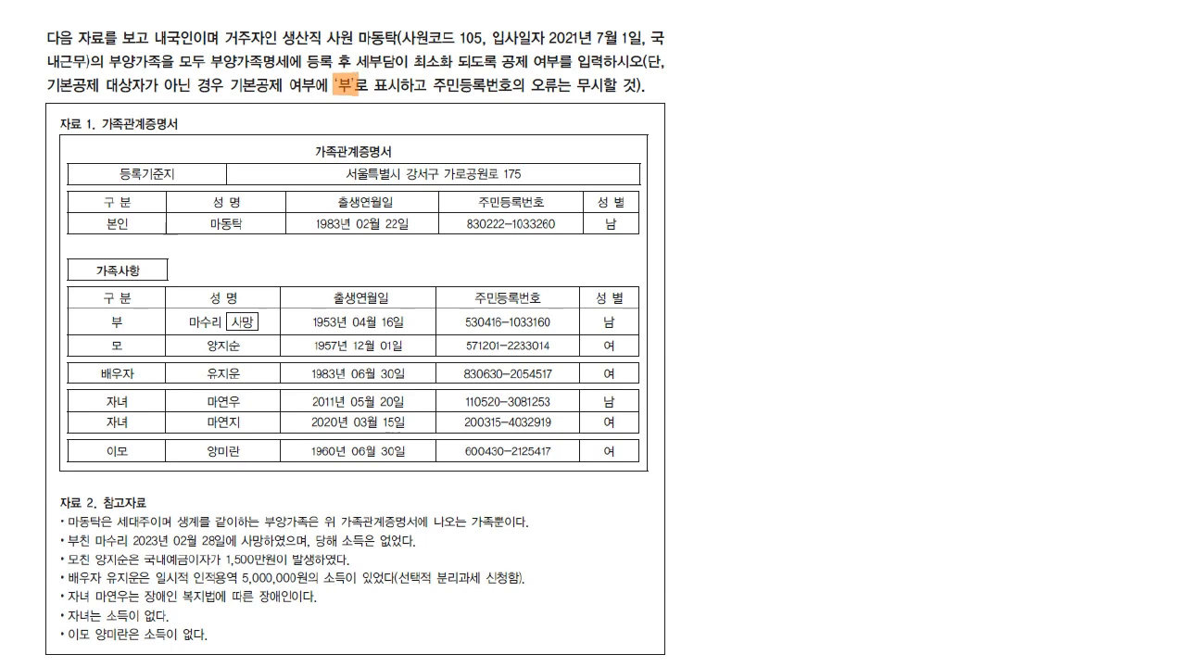
key(alt+Tab)
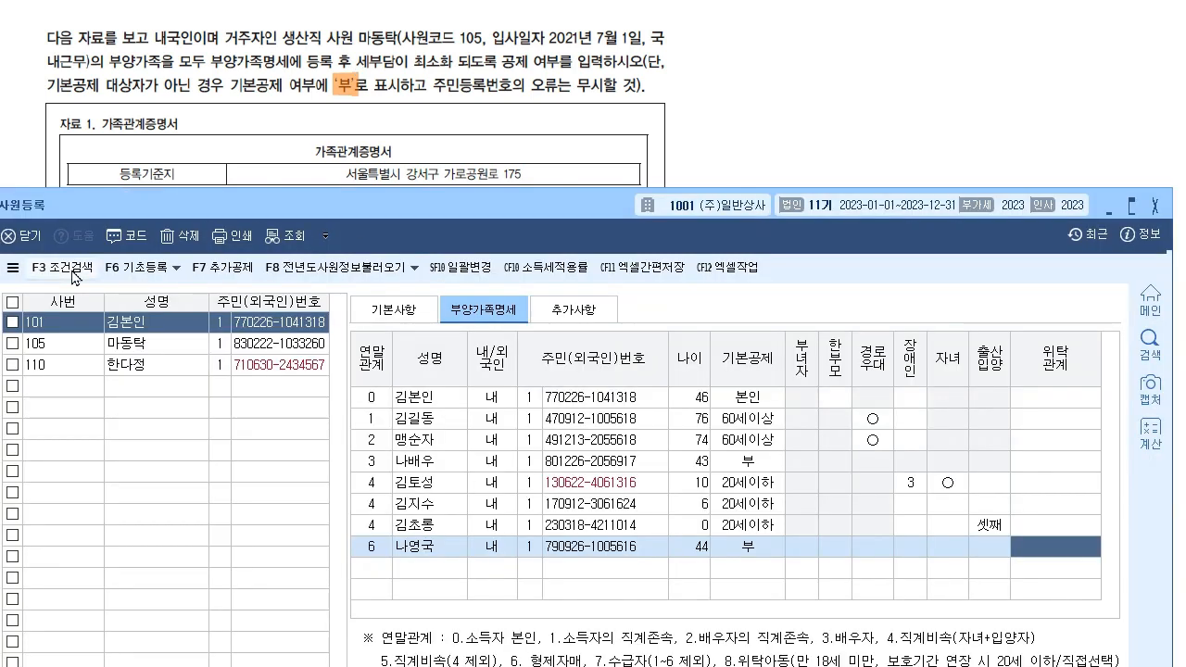
- Open employee 105's 부양가족명세 tab and place the register over the exam document
click(172, 344)
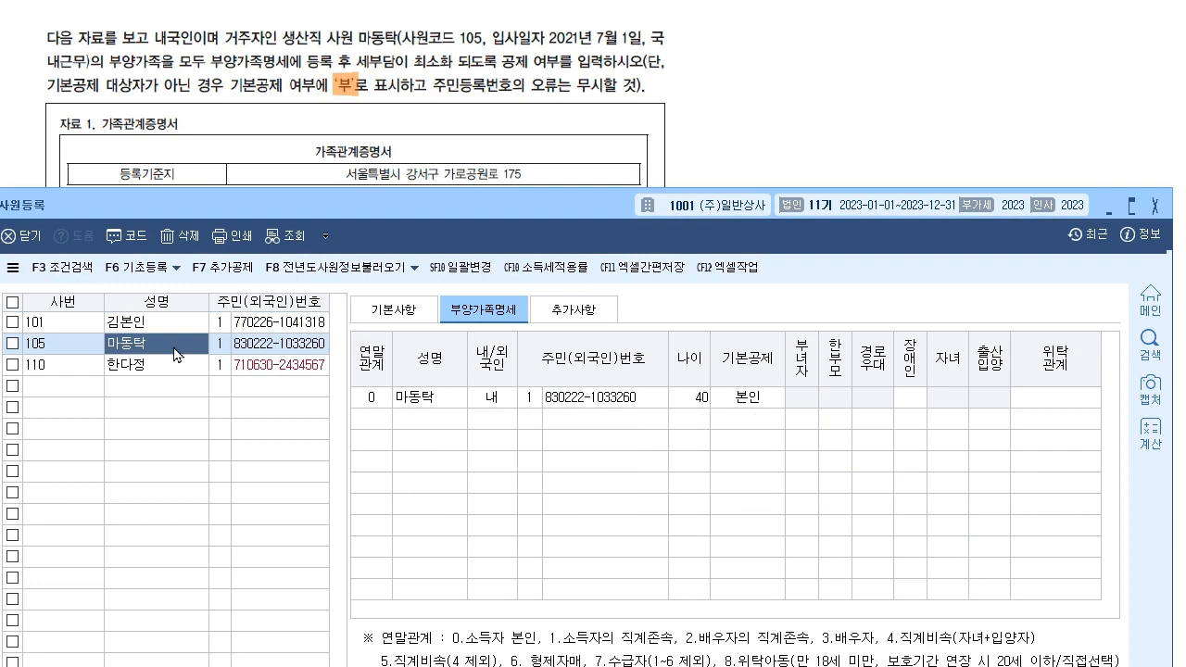
click(408, 311)
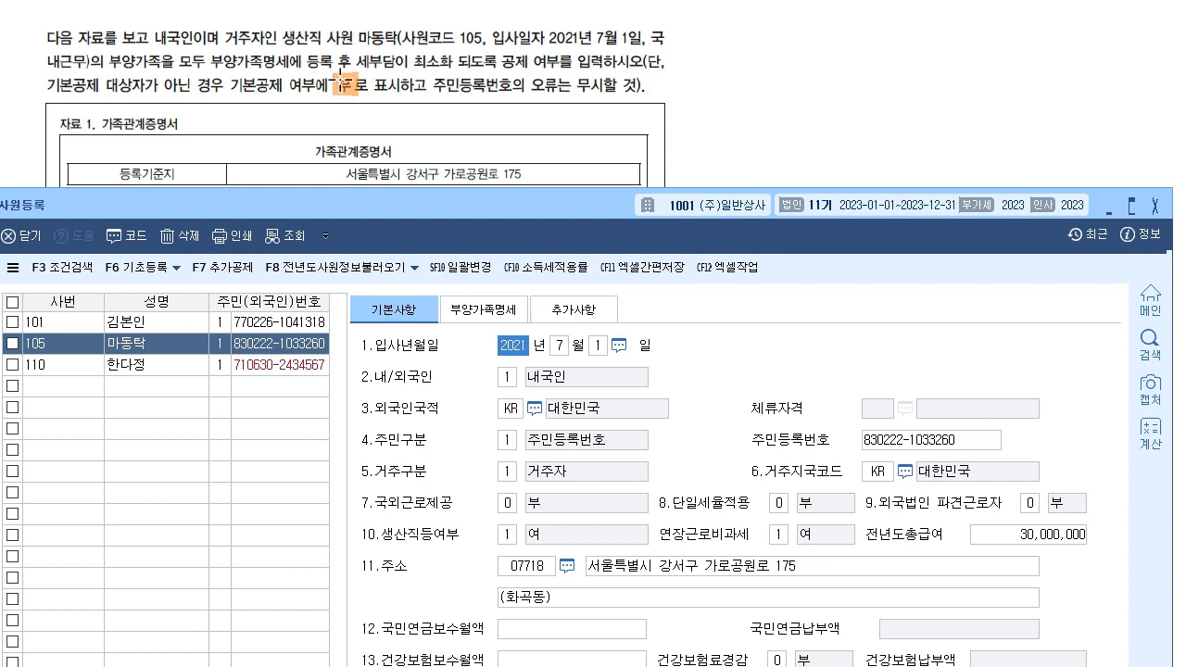
click(478, 313)
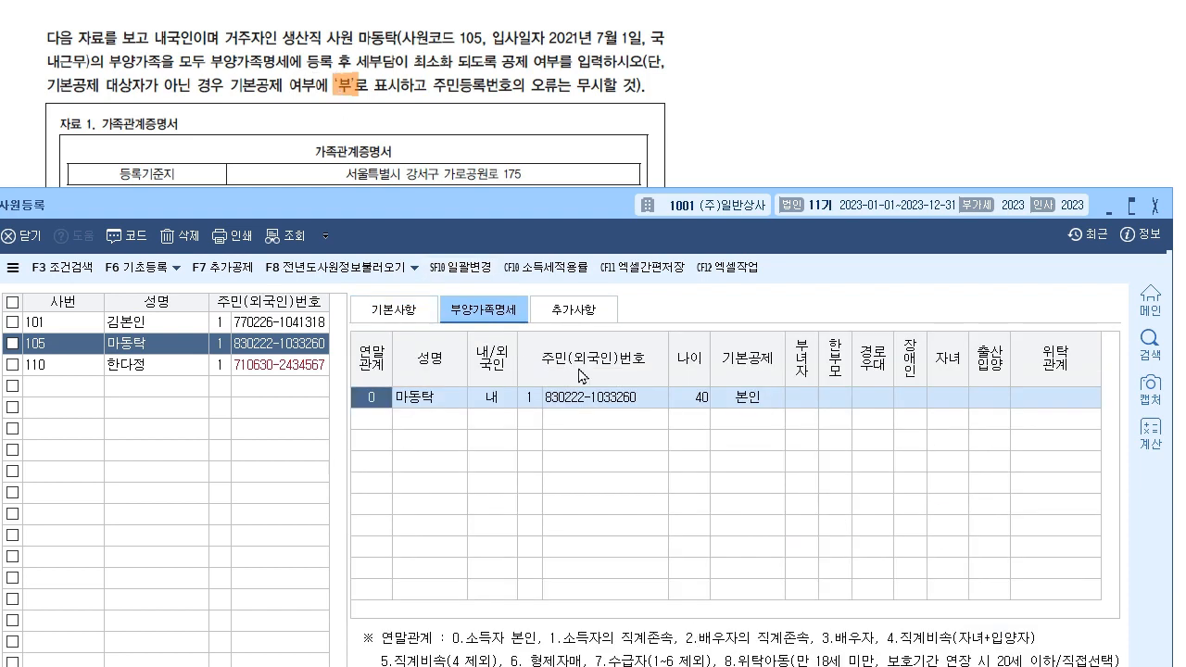
click(371, 23)
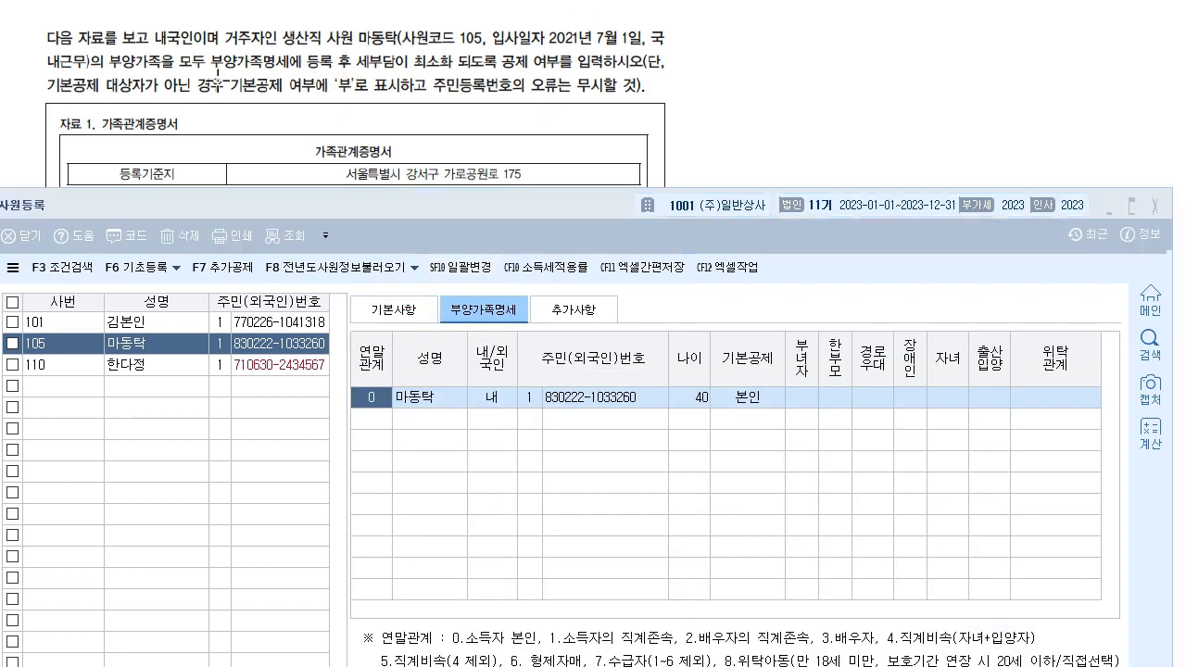
scroll(216, 83, down, 3)
drag(470, 211, 488, 129)
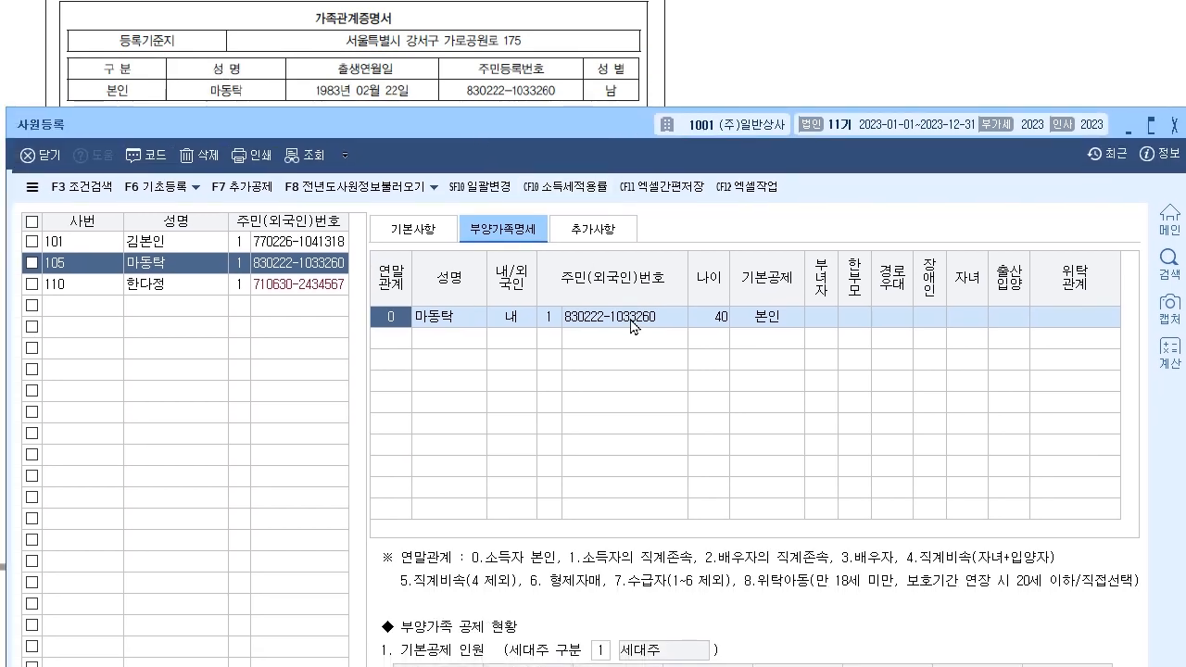
click(635, 325)
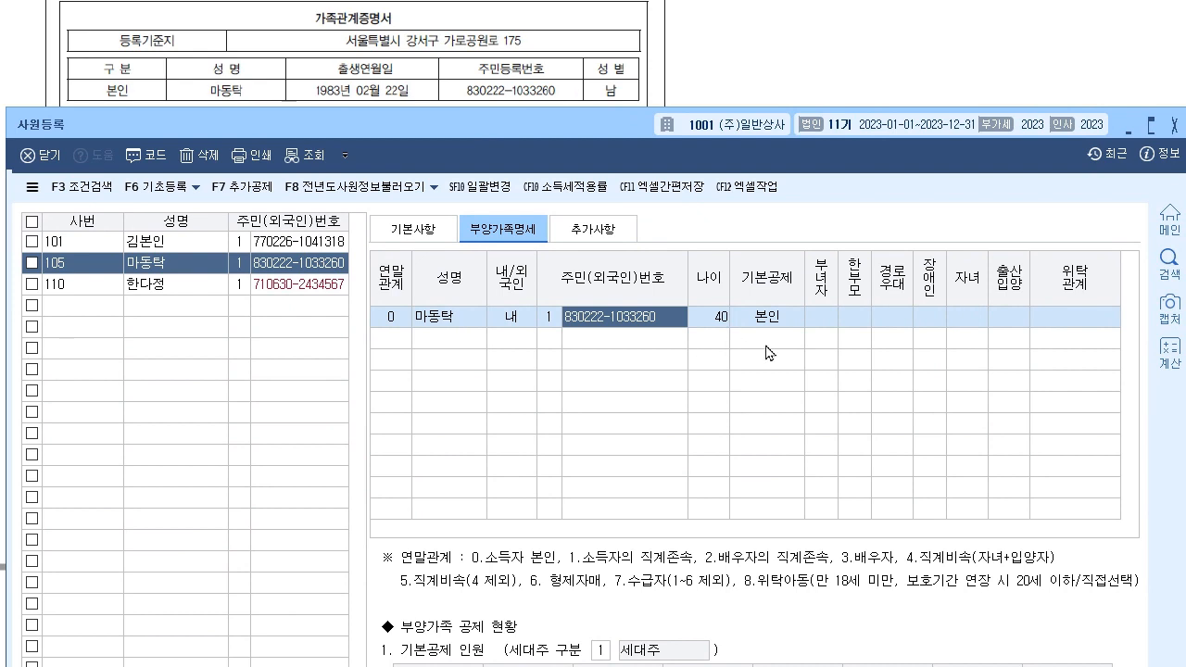
- Reveal the family certificate behind the register and select the empty second dependents row
drag(622, 134, 633, 548)
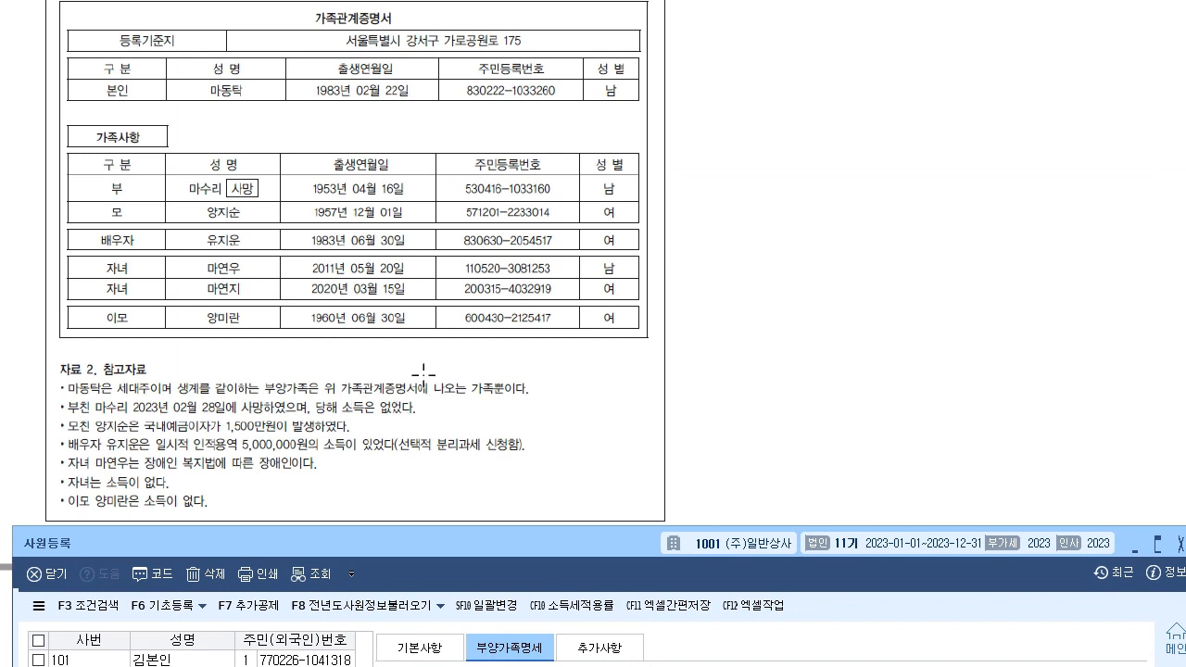
drag(366, 537, 341, 57)
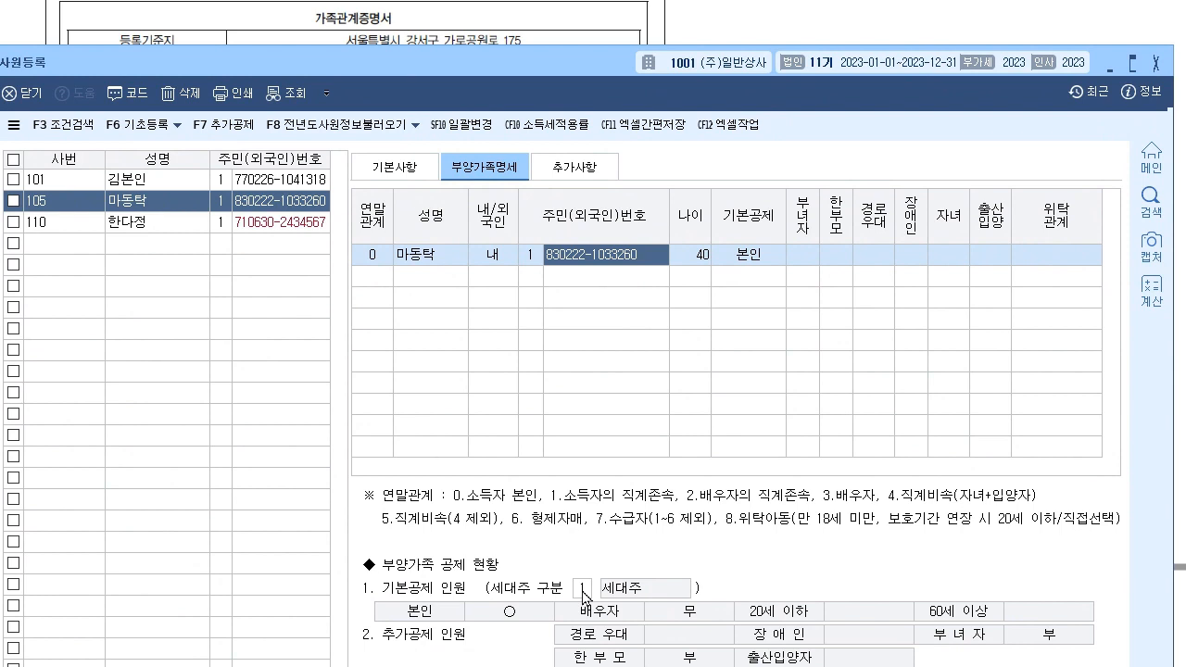
drag(540, 66, 584, 141)
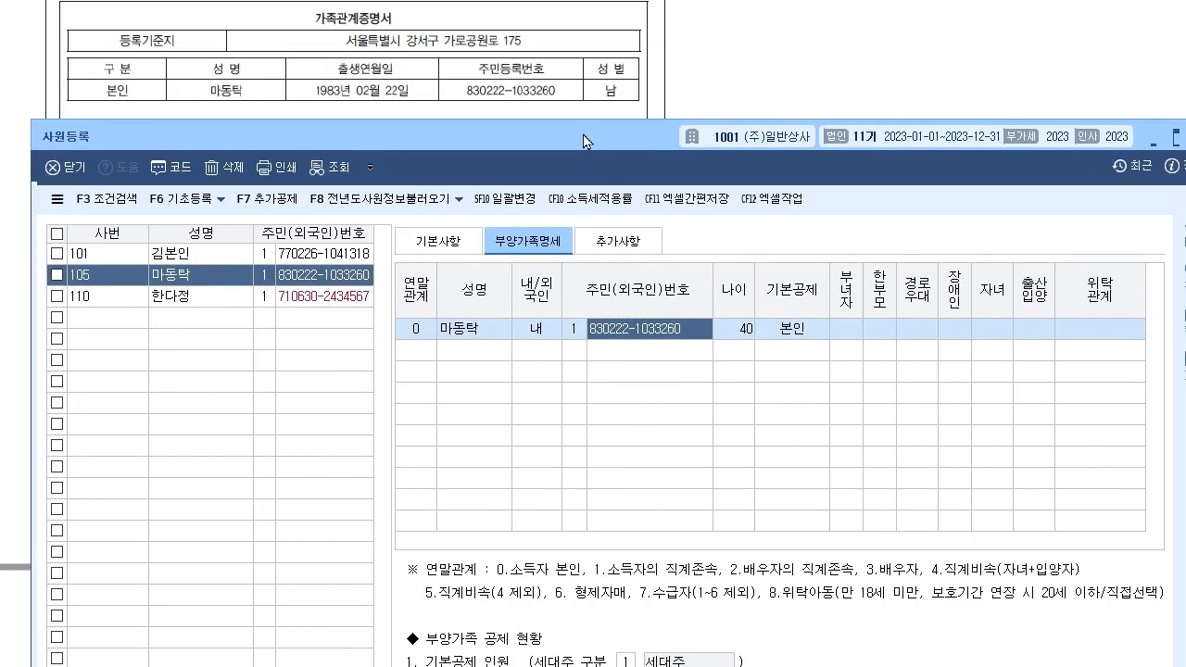
click(799, 333)
click(412, 353)
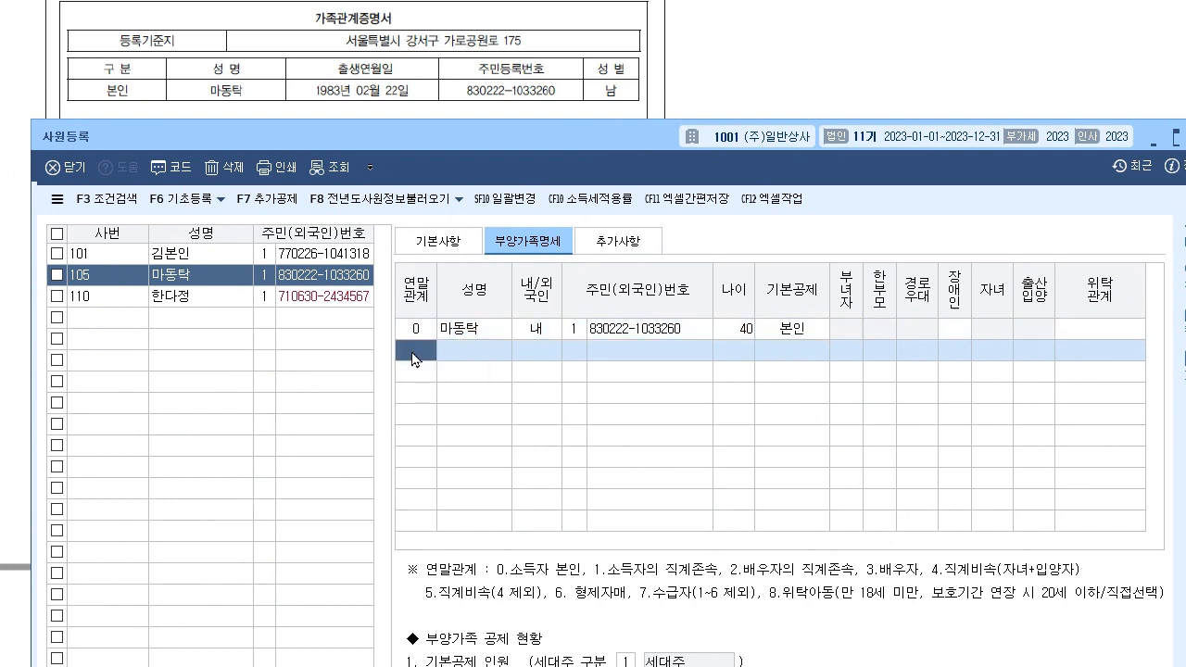
- Scroll the certificate to 가족사항 and lower the register so the reference notes show above it
click(789, 115)
scroll(778, 70, down, 4)
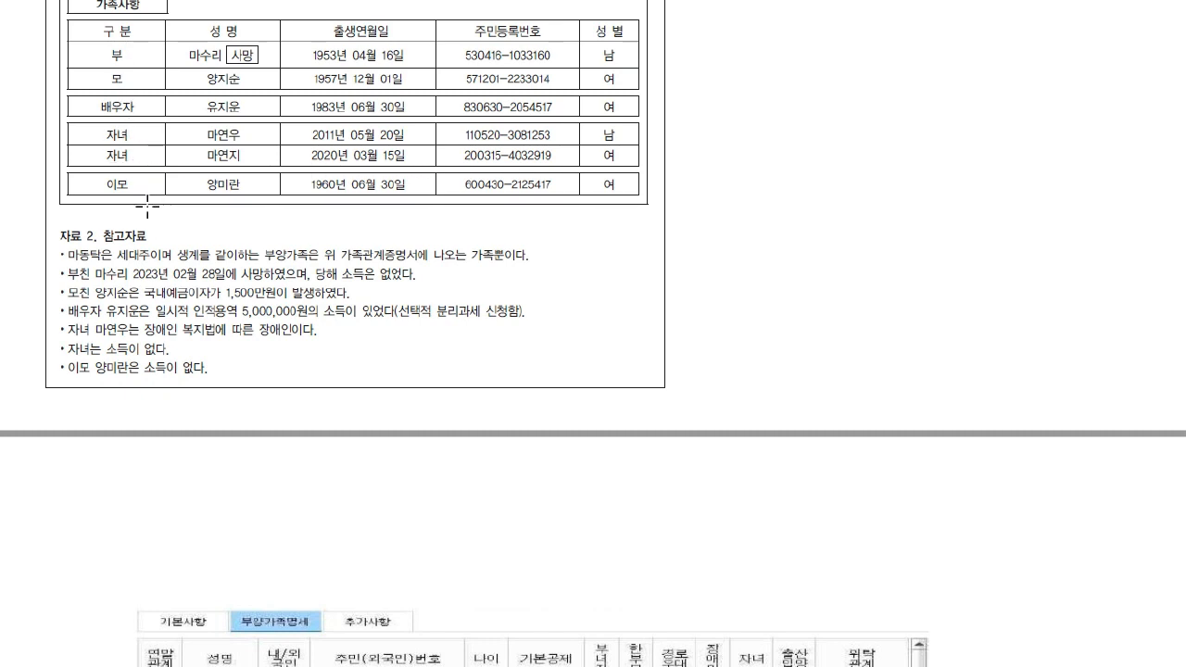
key(alt+Tab)
drag(486, 134, 485, 88)
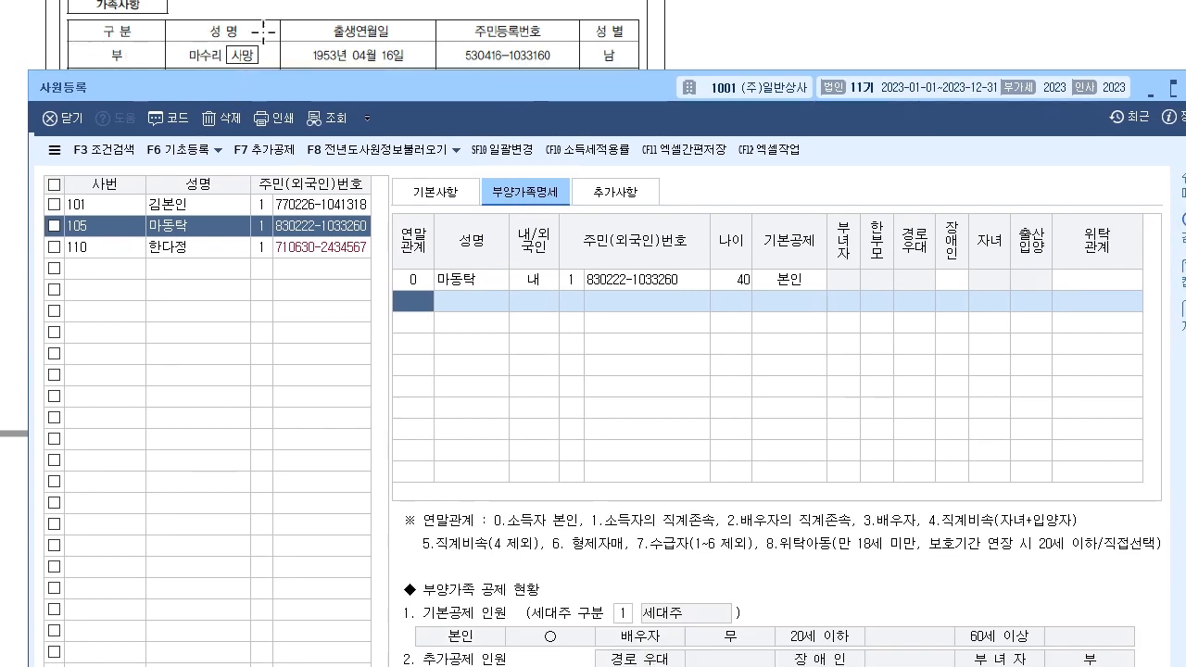
drag(294, 94, 293, 414)
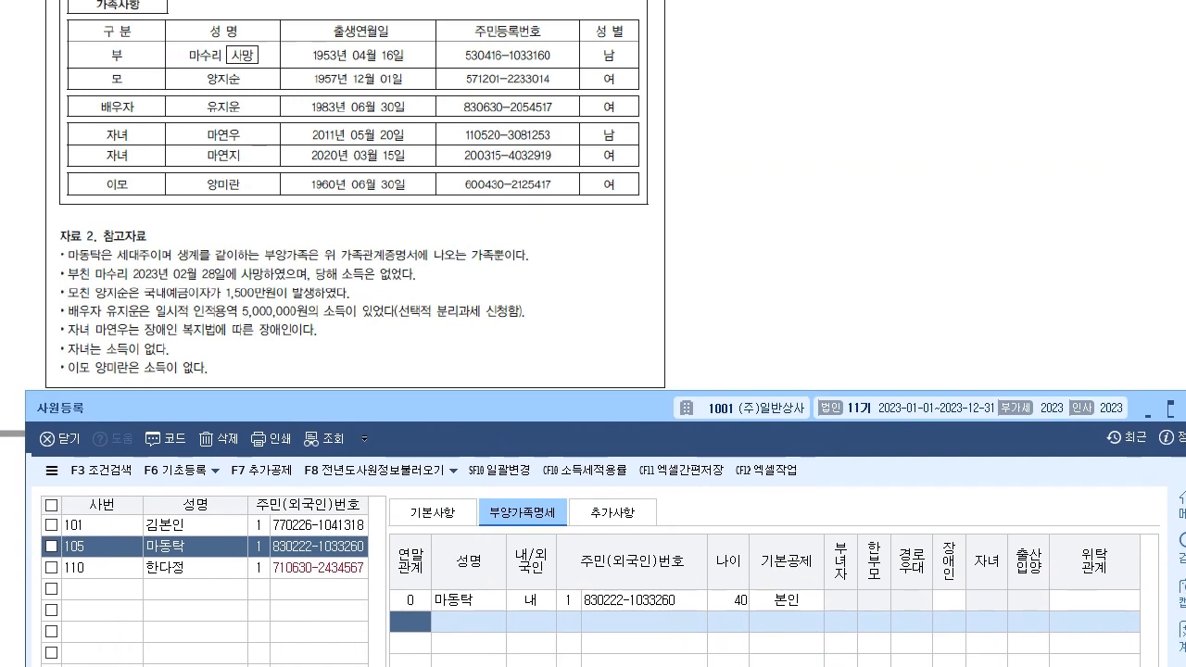
key(ctrl+shift+3)
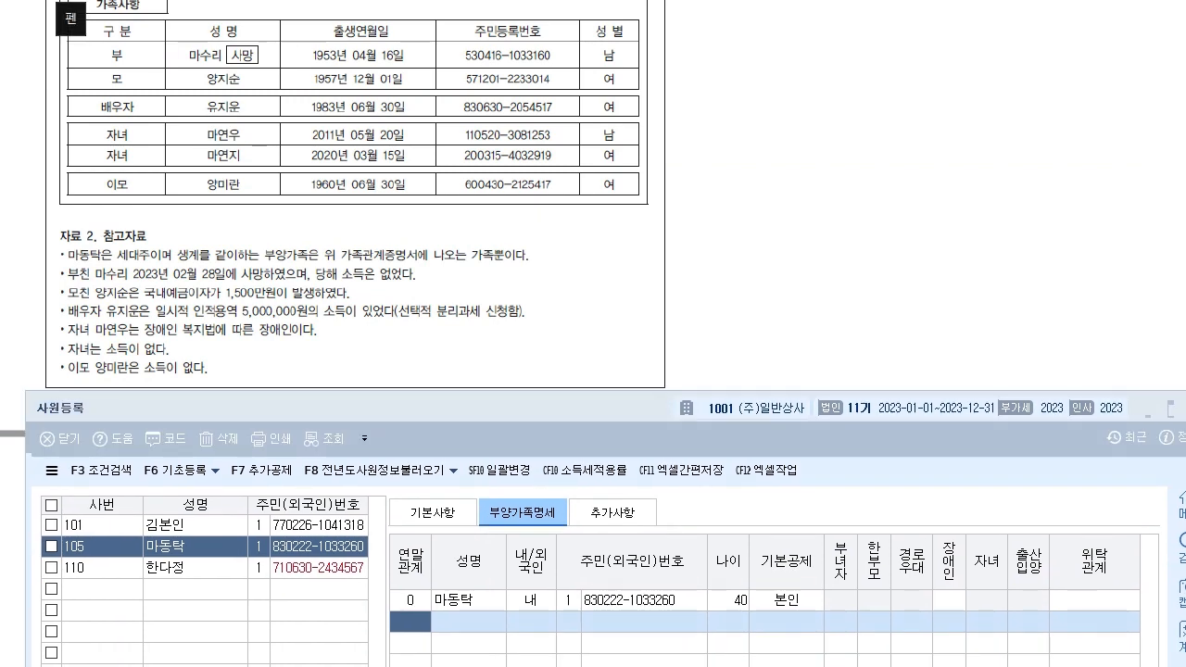
drag(56, 244, 69, 239)
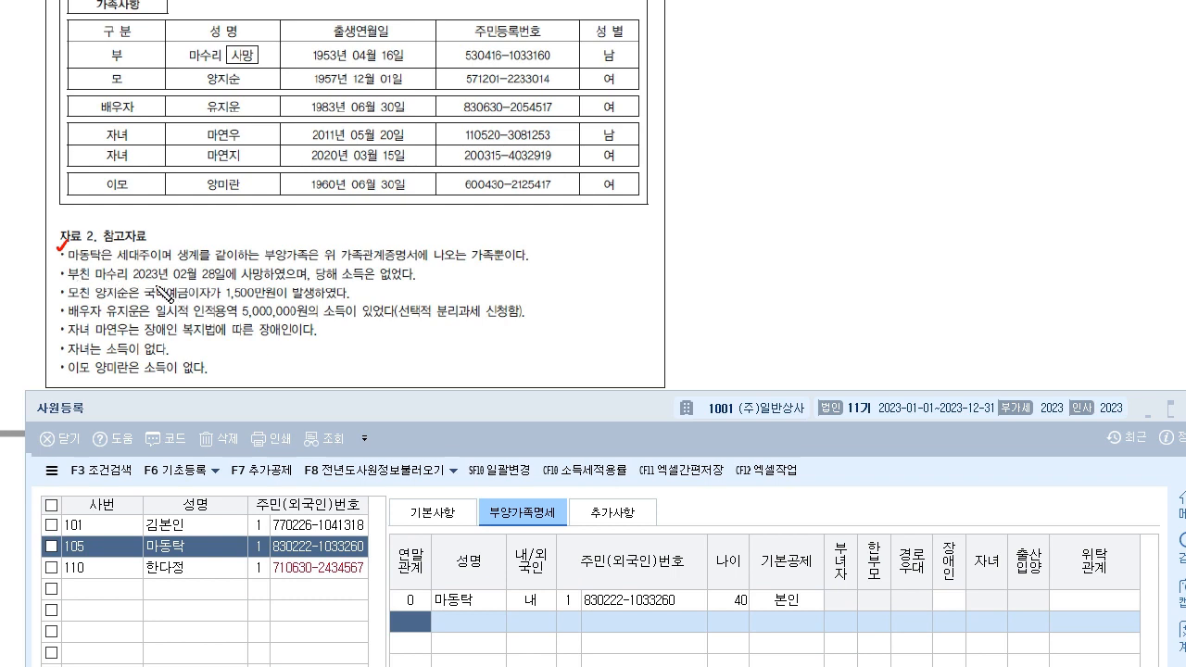
drag(133, 276, 421, 280)
drag(428, 273, 441, 269)
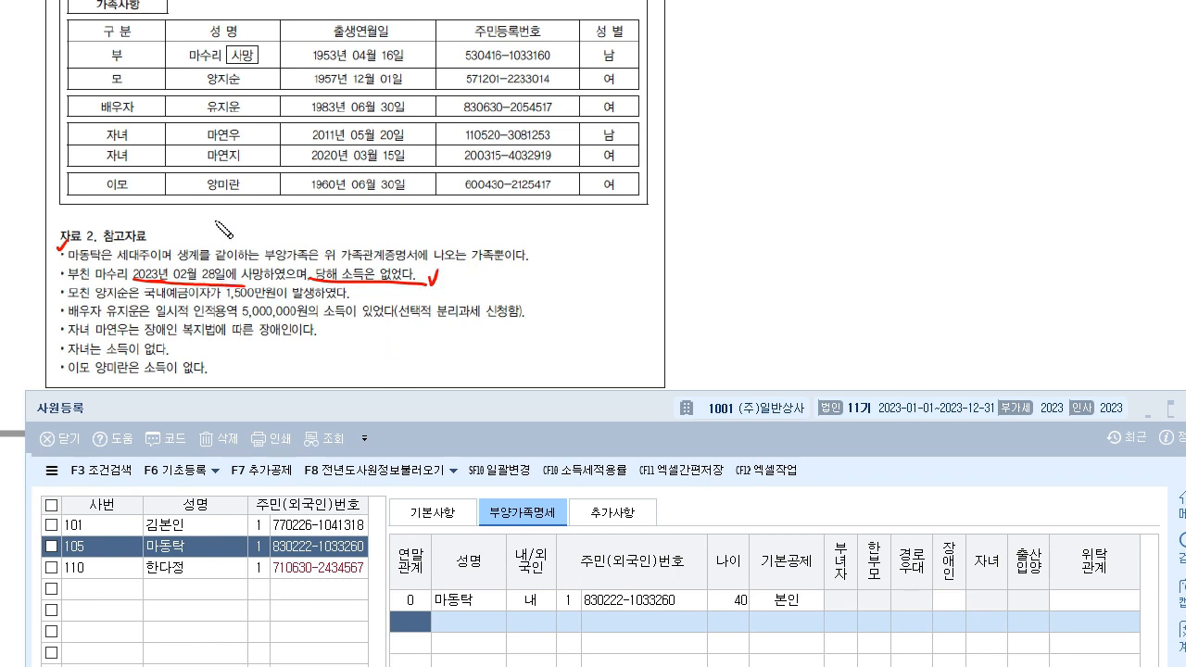
drag(210, 221, 264, 246)
drag(326, 53, 340, 47)
drag(397, 269, 413, 263)
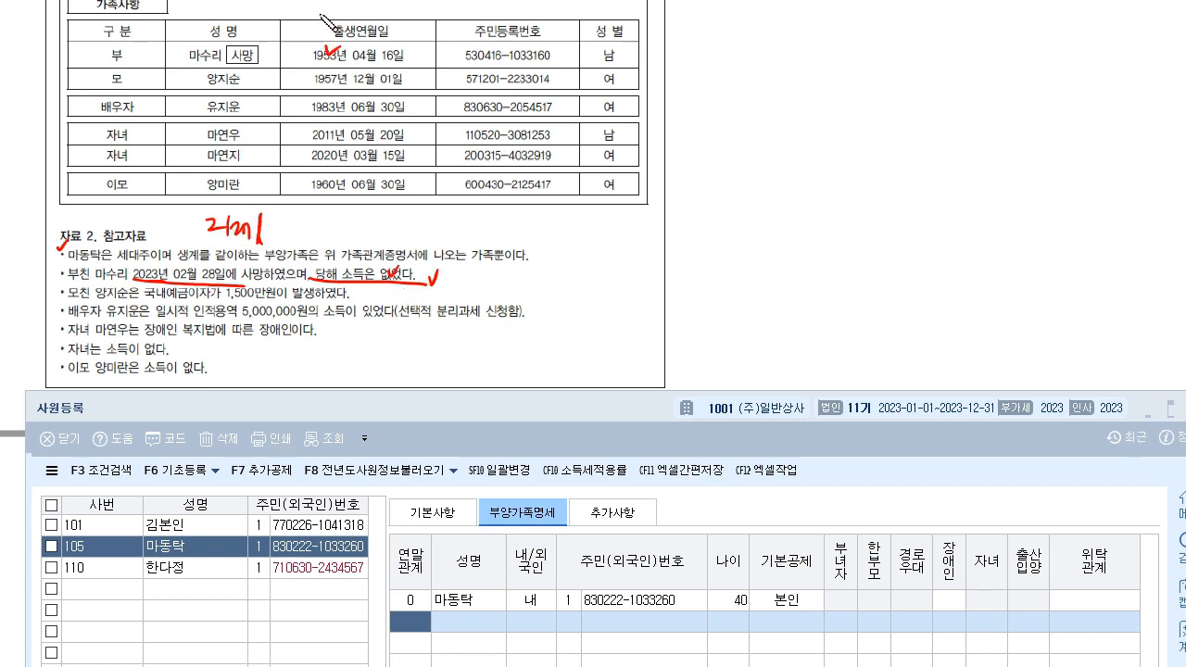
key(e)
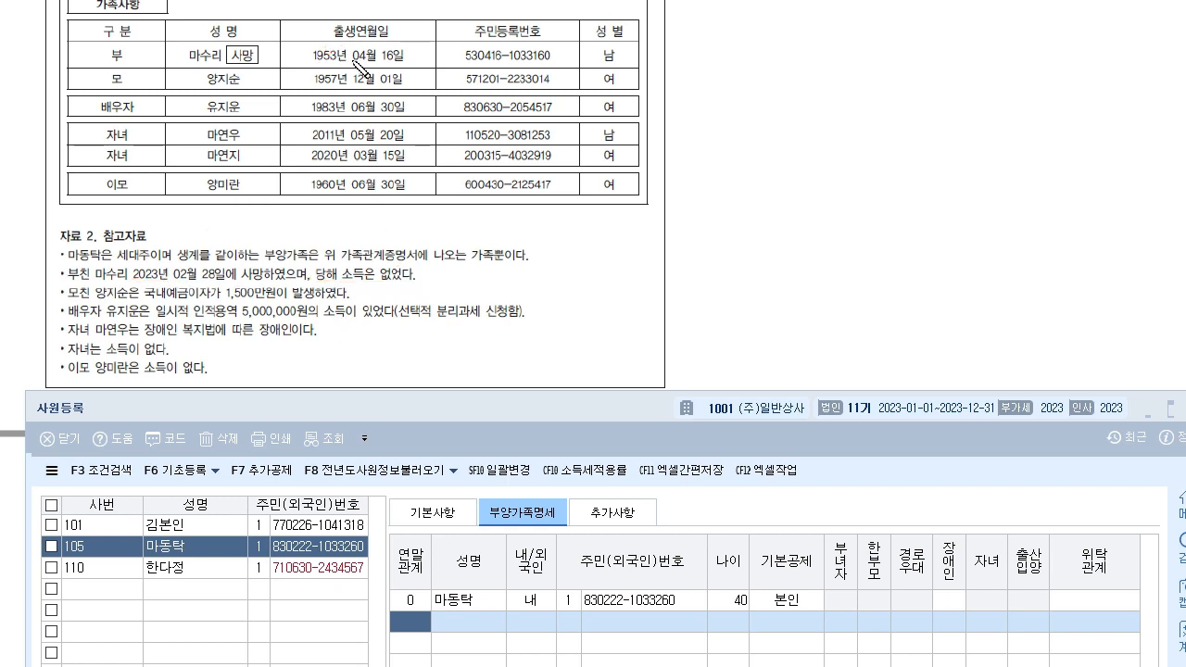
drag(590, 49, 715, 57)
click(691, 53)
mouse_move(805, 53)
mouse_down()
mouse_move(854, 77)
mouse_move(794, 89)
mouse_up()
drag(798, 27, 886, 90)
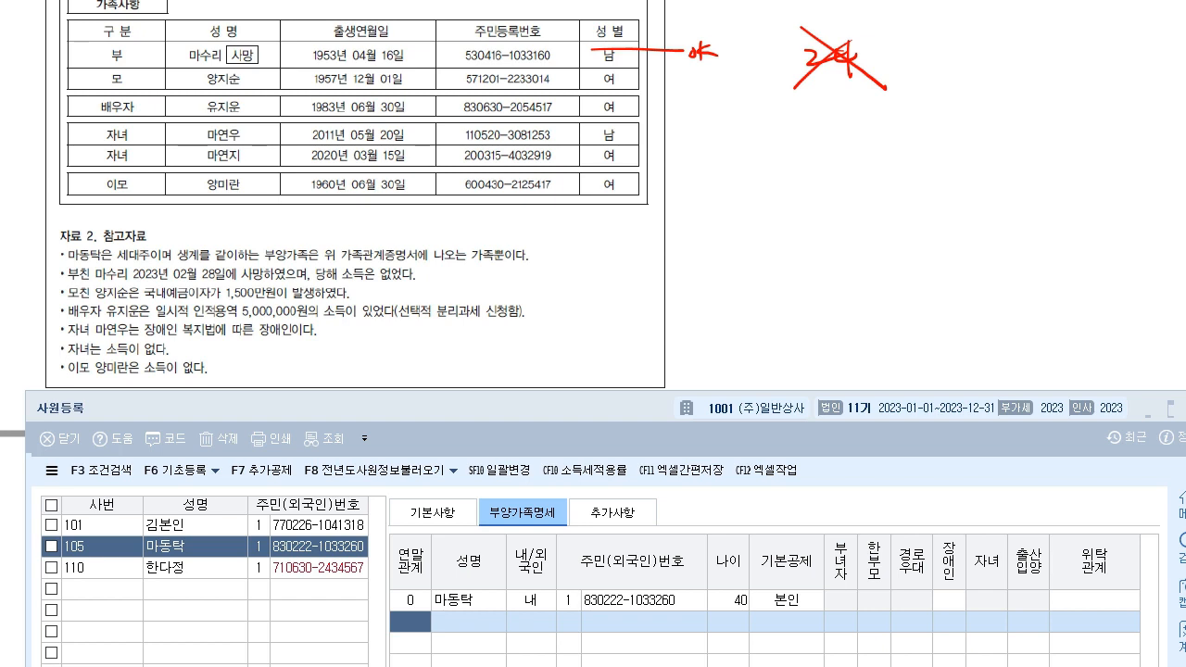
key(Escape)
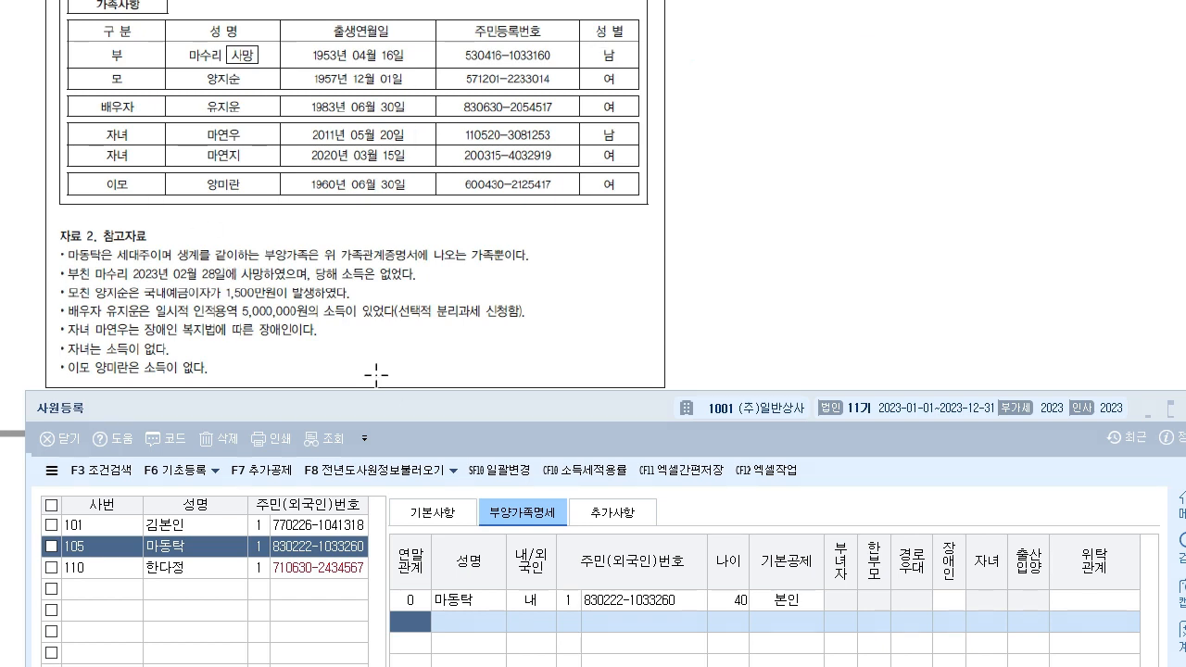
drag(398, 413, 400, 309)
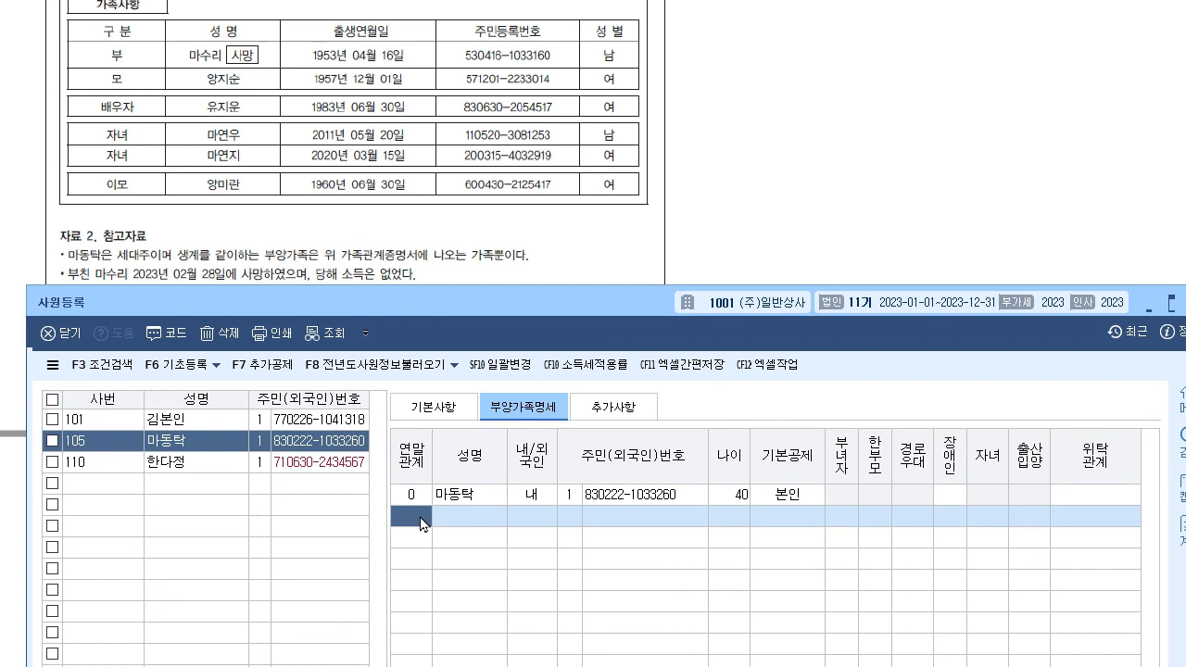
- Enter the father as relation 1, 내, with resident number, 60세이상 deduction and 경로우대 marked
text(1)
key(Return)
key(Return)
key(Return)
key(Return)
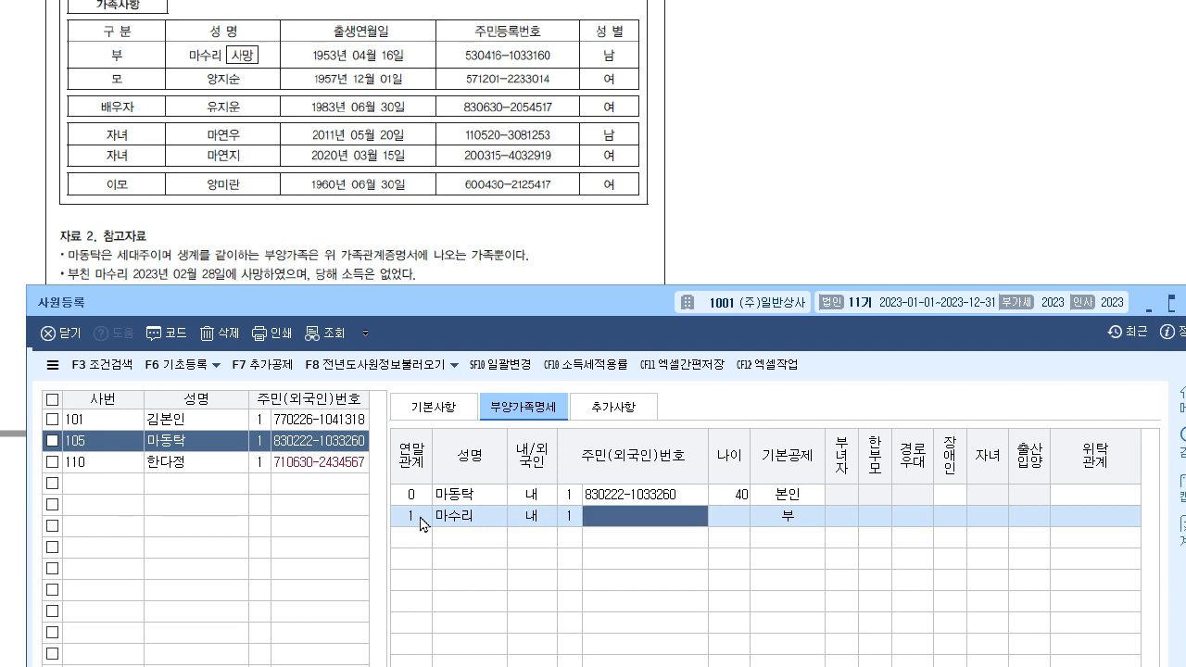
key(Return)
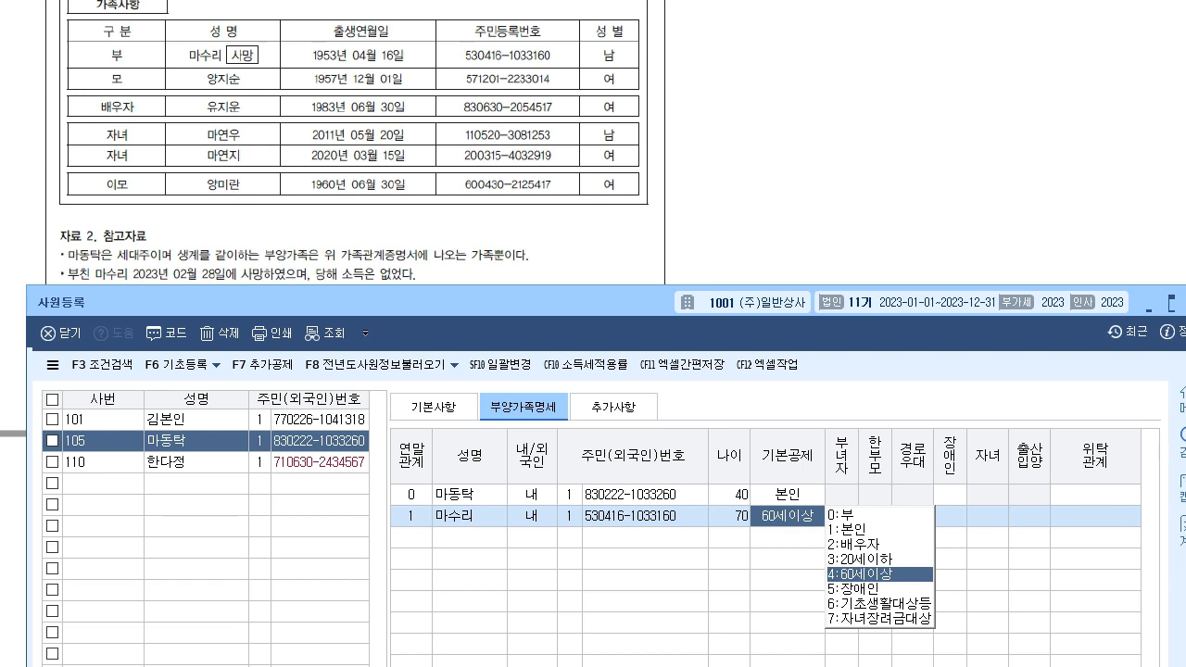
key(Return)
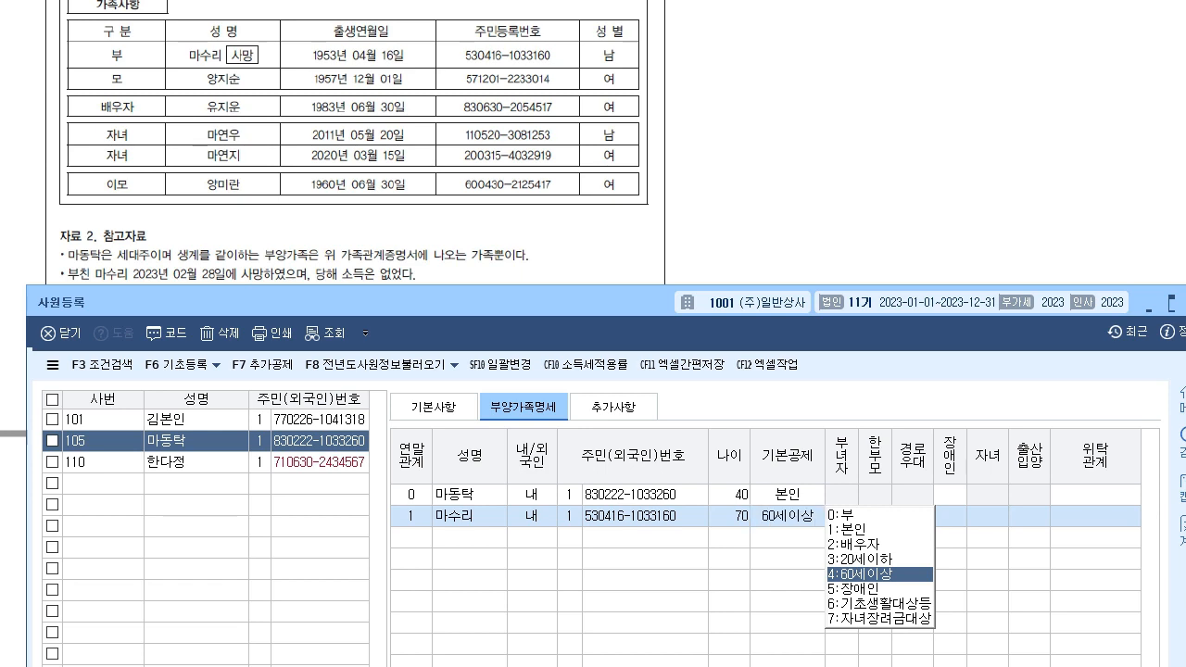
key(Return)
key(Return)
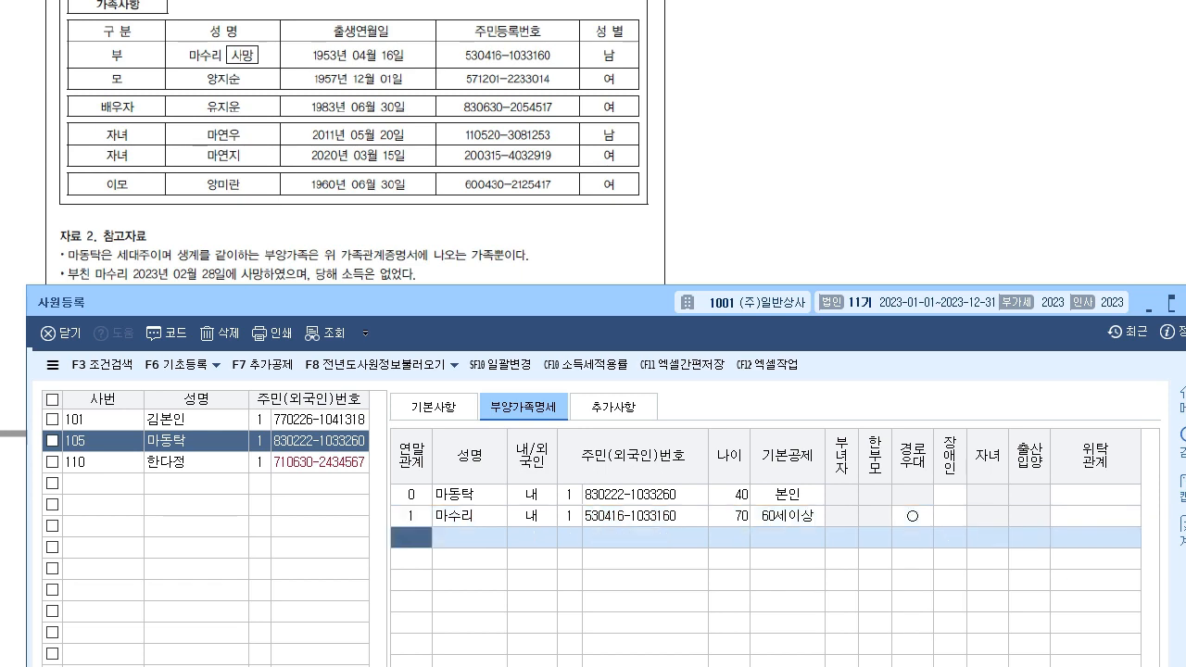
drag(211, 305, 207, 321)
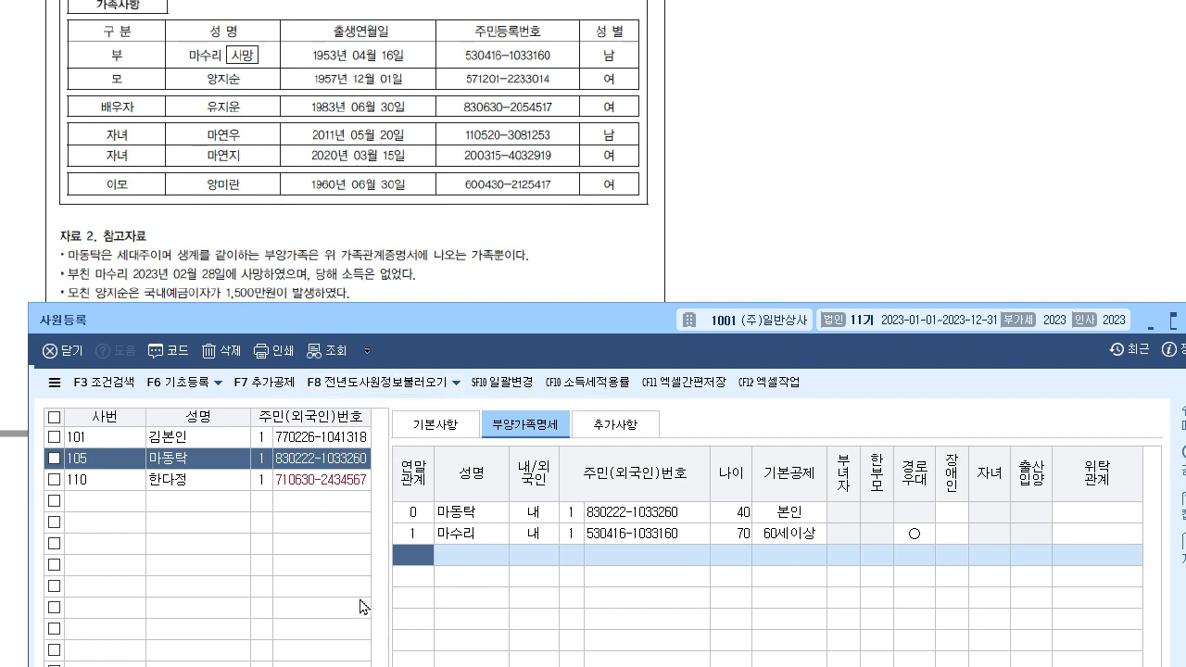
- Fill the third row with the mother: relation 1, 내, resident number, 60세이상 deduction, 장애인 left 0
click(468, 515)
click(416, 559)
key(Return)
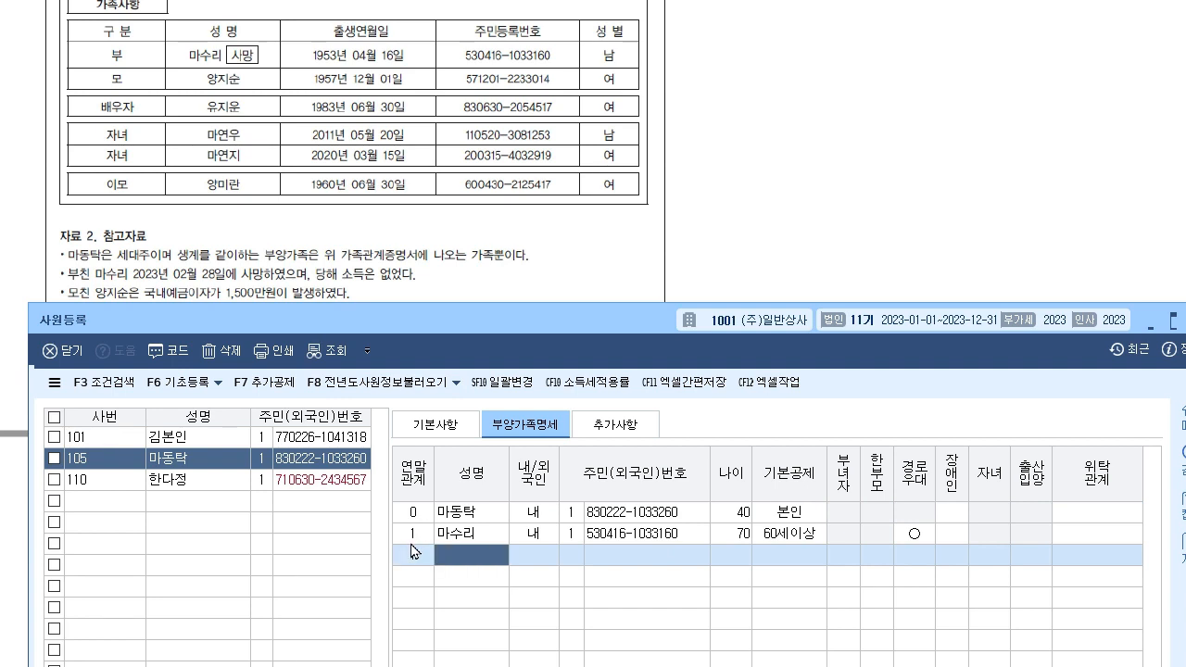
key(Return)
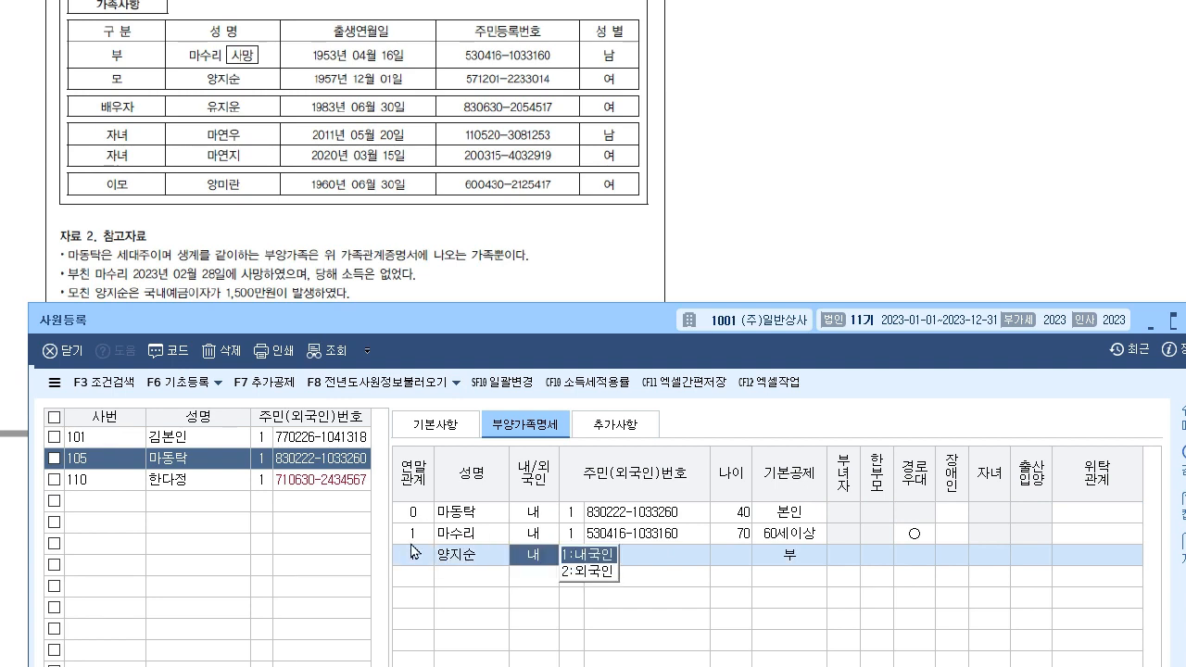
text(1)
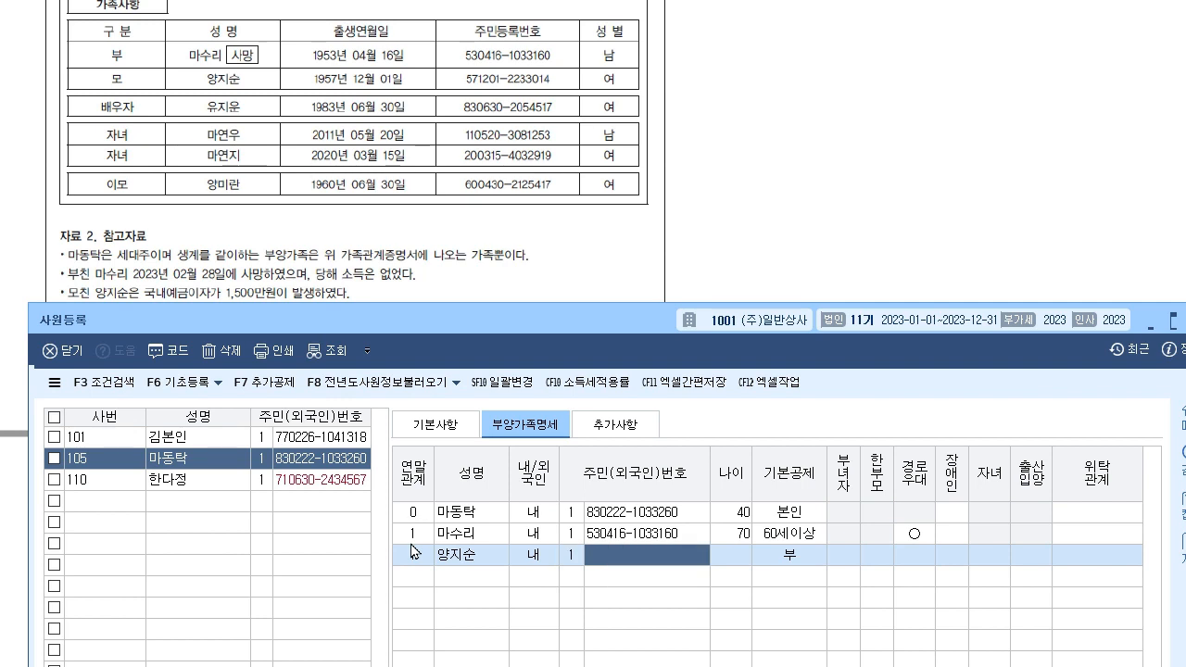
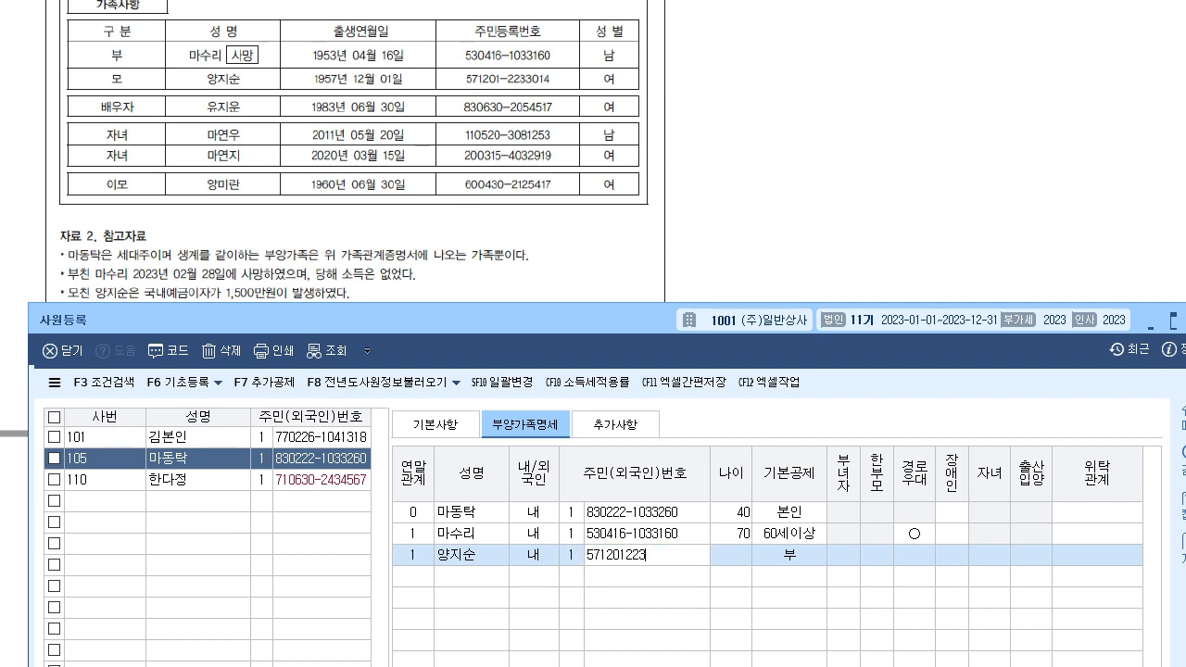
key(Return)
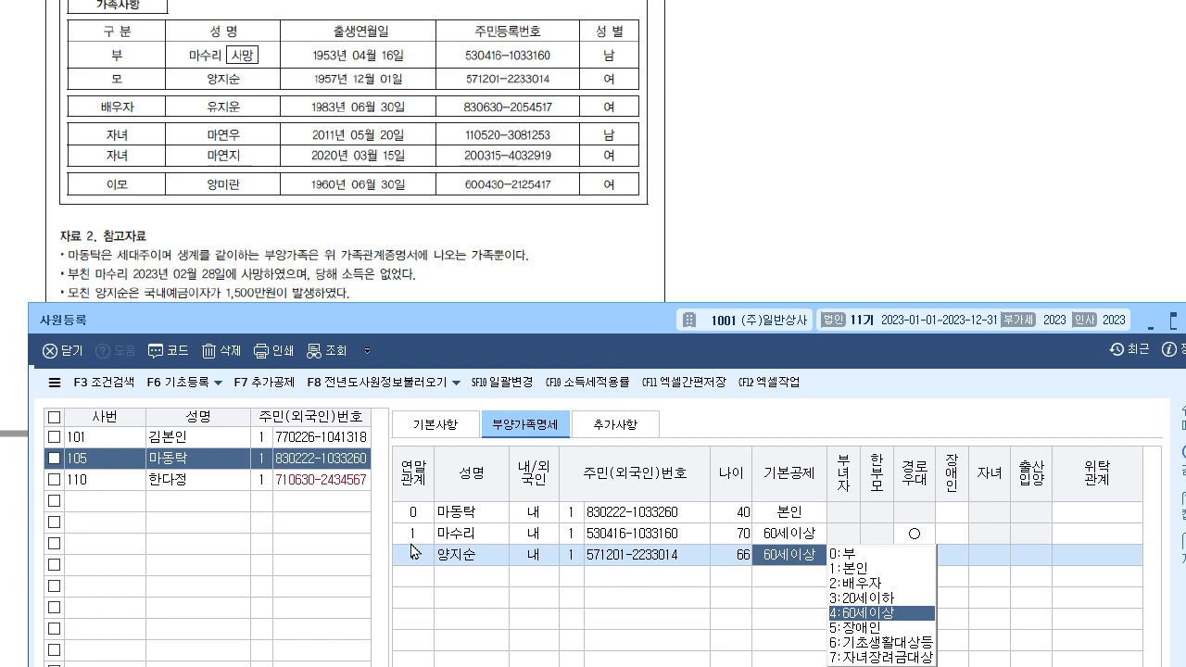
key(Return)
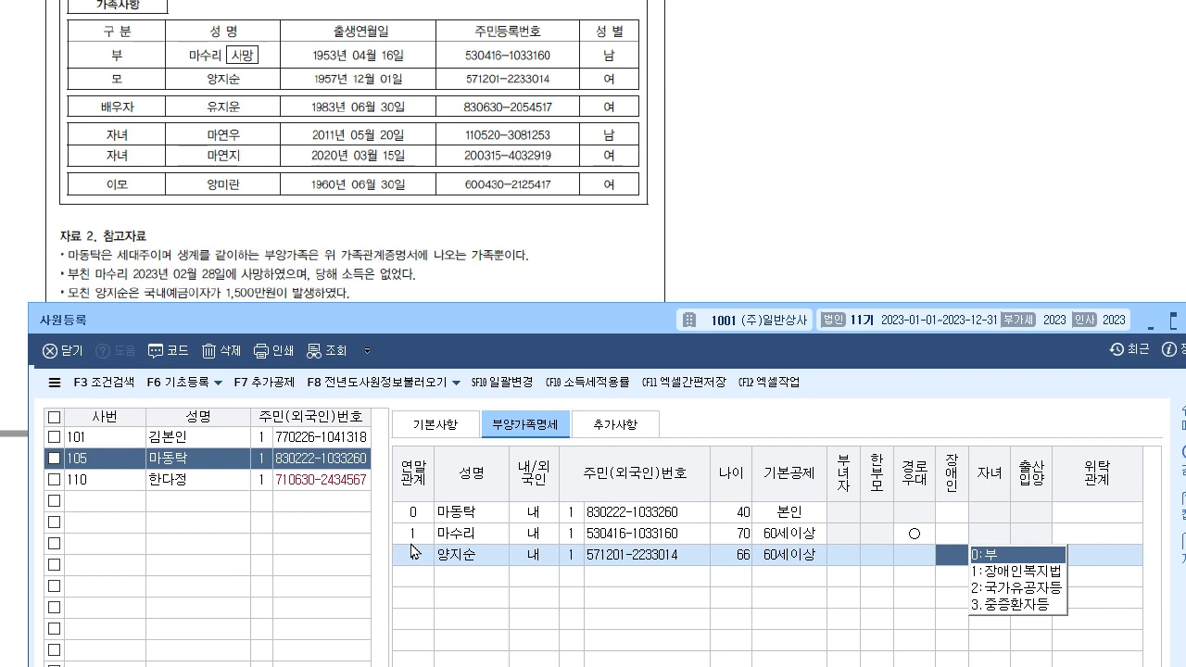
key(Return)
key(Return)
key(Return)
key(Return)
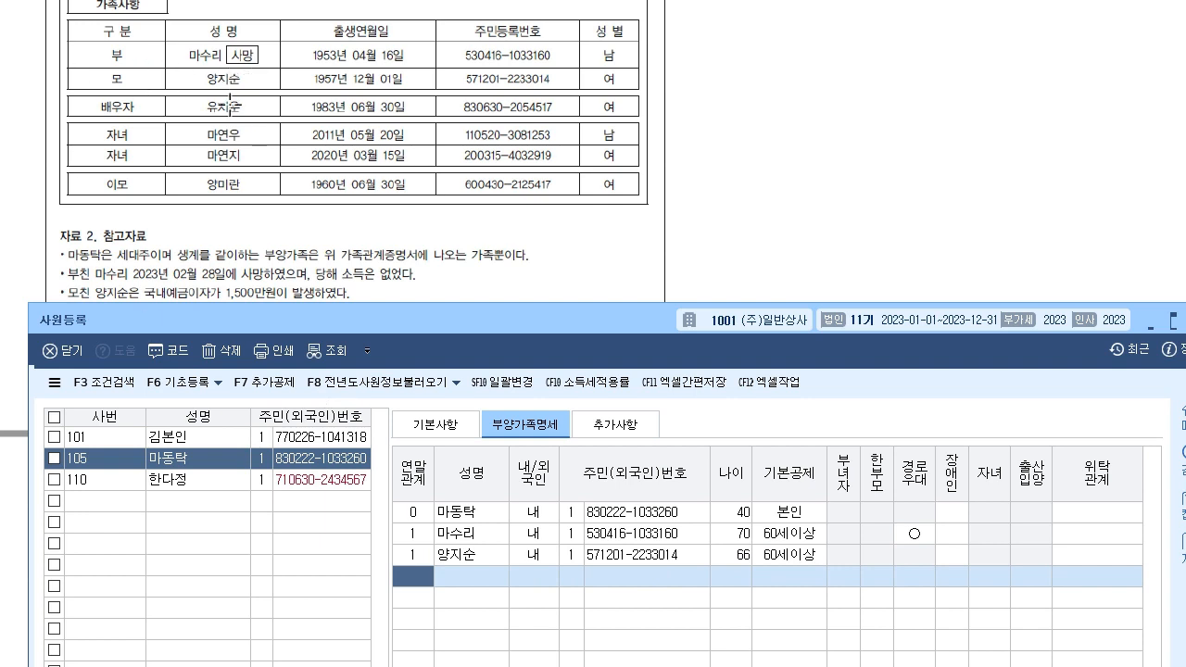
drag(281, 324, 285, 346)
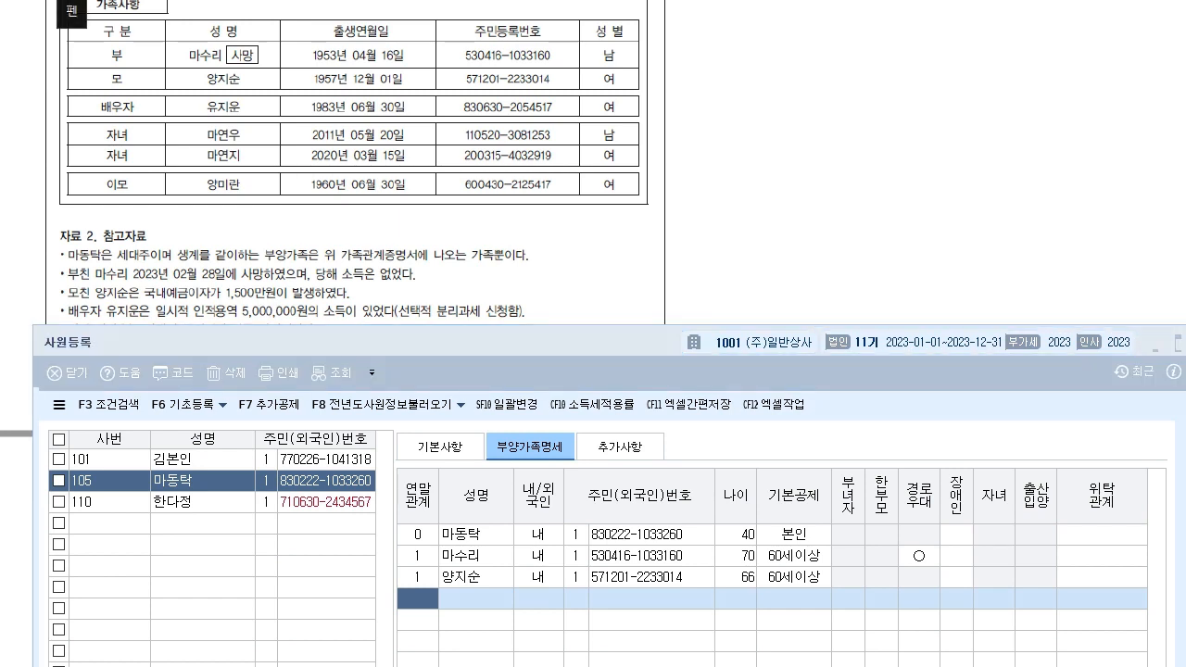
drag(287, 308, 613, 244)
mouse_move(659, 234)
mouse_down()
mouse_move(709, 243)
mouse_move(702, 235)
mouse_up()
drag(710, 225, 718, 231)
mouse_move(727, 217)
mouse_down()
mouse_move(714, 256)
mouse_move(738, 252)
mouse_up()
drag(758, 231, 833, 240)
drag(839, 239, 947, 231)
drag(789, 137, 802, 156)
mouse_move(815, 134)
mouse_down()
mouse_move(825, 168)
mouse_move(861, 169)
mouse_move(876, 148)
mouse_up()
drag(868, 154, 896, 150)
drag(878, 155, 917, 176)
drag(913, 130, 935, 185)
mouse_move(976, 95)
mouse_down()
mouse_move(786, 128)
mouse_move(996, 283)
mouse_move(962, 63)
mouse_move(1008, 140)
mouse_move(1071, 149)
mouse_up()
drag(787, 261, 1008, 255)
mouse_move(852, 256)
mouse_down()
mouse_move(611, 256)
mouse_move(508, 298)
mouse_up()
mouse_move(398, 320)
mouse_down()
mouse_move(521, 318)
mouse_move(546, 303)
mouse_up()
drag(104, 321, 153, 319)
drag(556, 302, 580, 280)
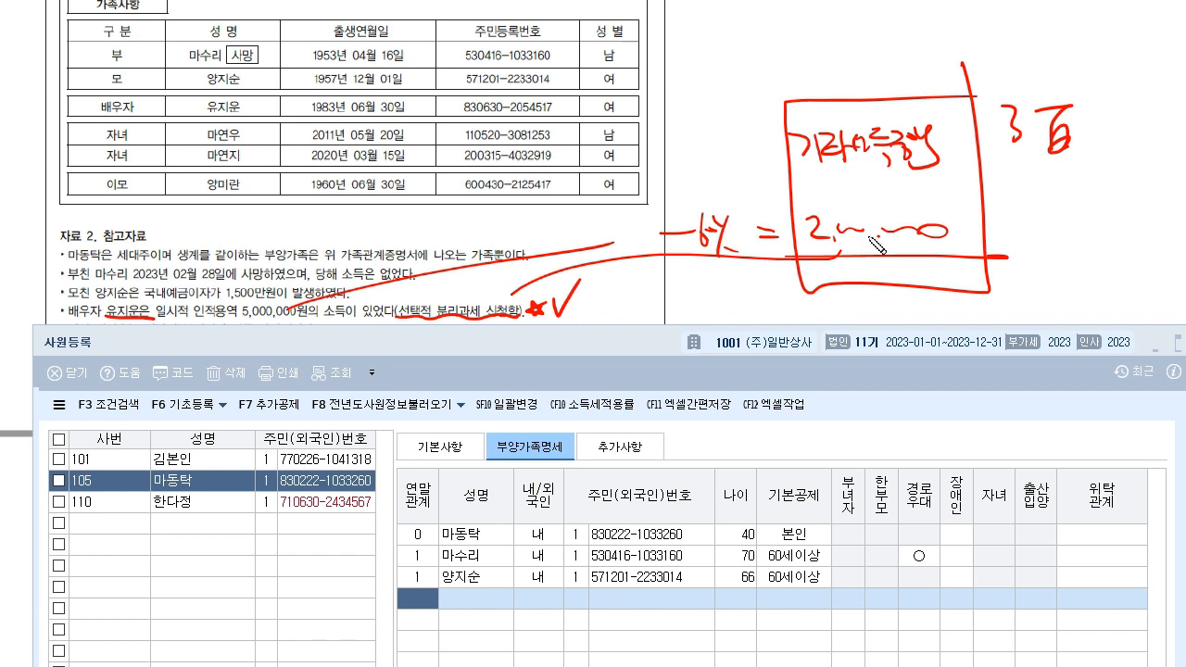
mouse_move(1017, 107)
mouse_down()
mouse_move(1024, 274)
mouse_move(1060, 252)
mouse_up()
drag(593, 292, 1144, 301)
drag(984, 65, 755, 336)
drag(755, 39, 1051, 344)
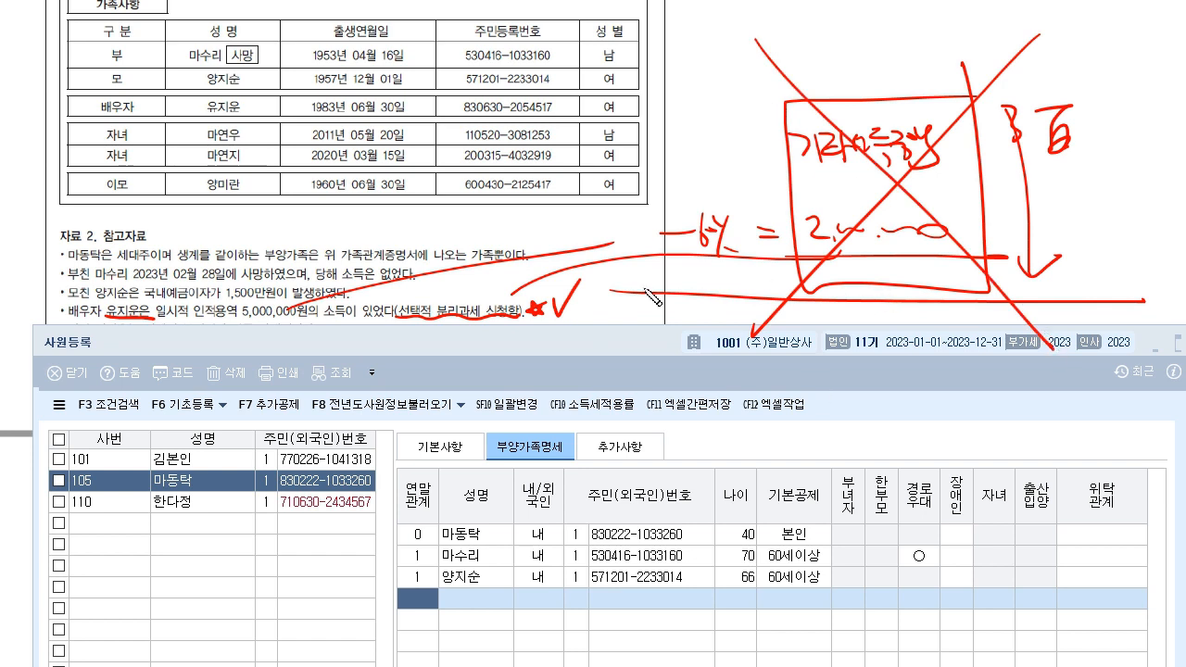
mouse_move(407, 329)
mouse_down()
mouse_move(552, 315)
mouse_move(600, 293)
mouse_up()
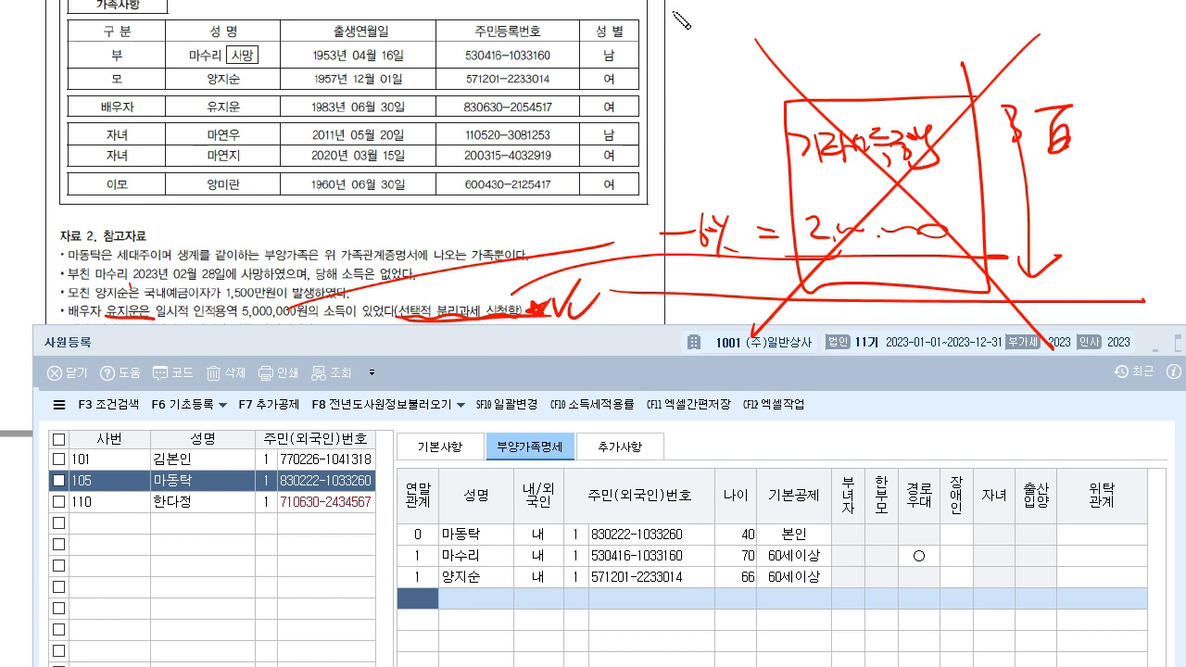
key(Escape)
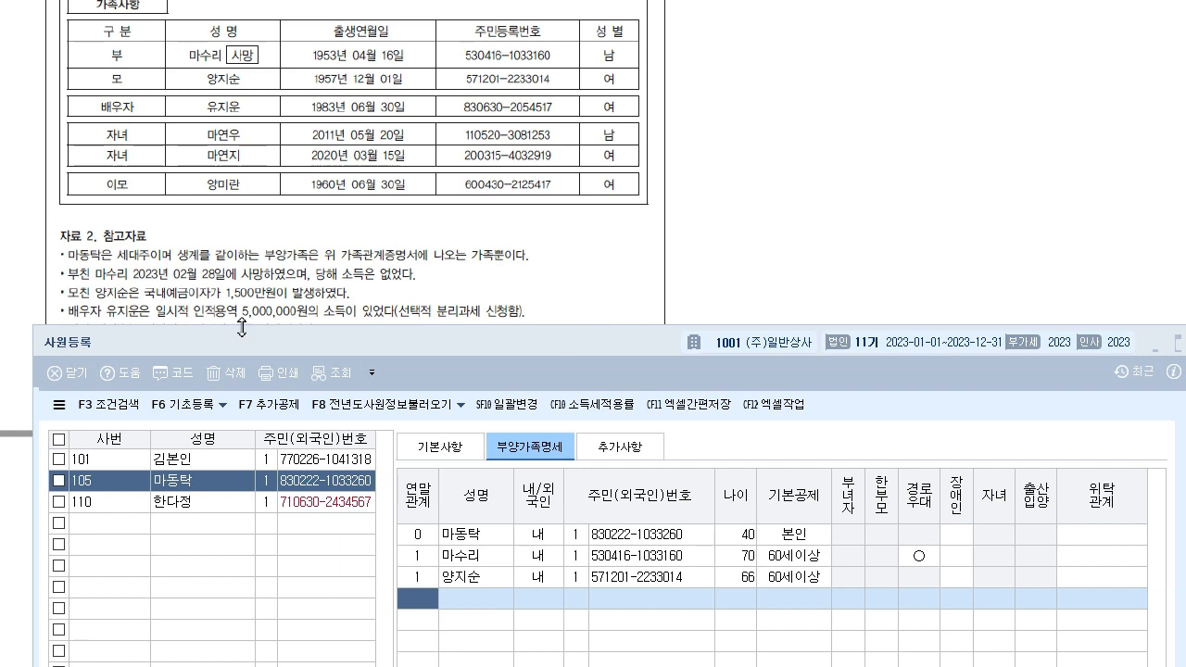
- Enter the spouse in a new row as relation 3, ID type 1, with resident number and 2:배우자 deduction
click(419, 608)
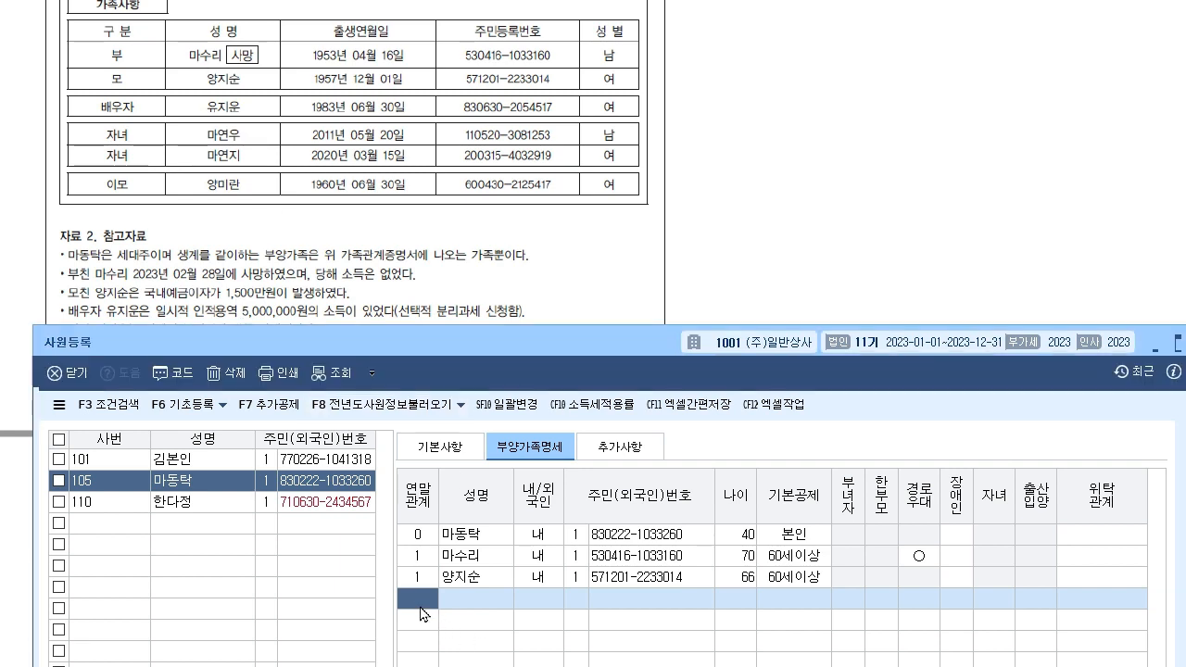
text(3)
key(Return)
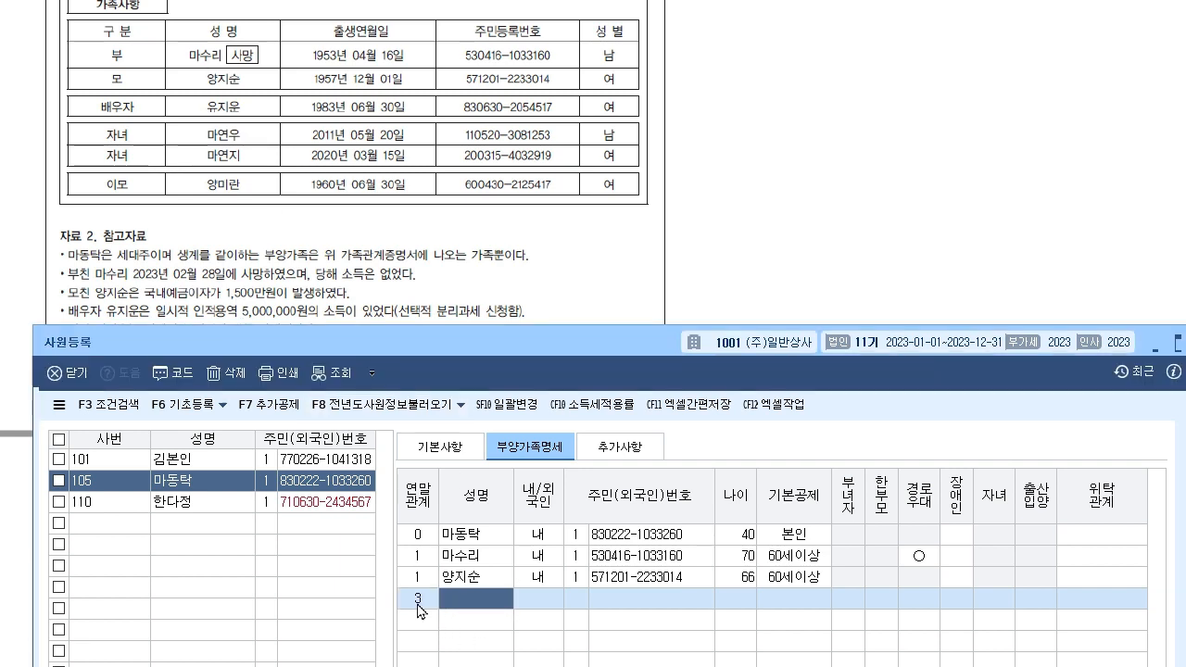
key(Return)
key(Return)
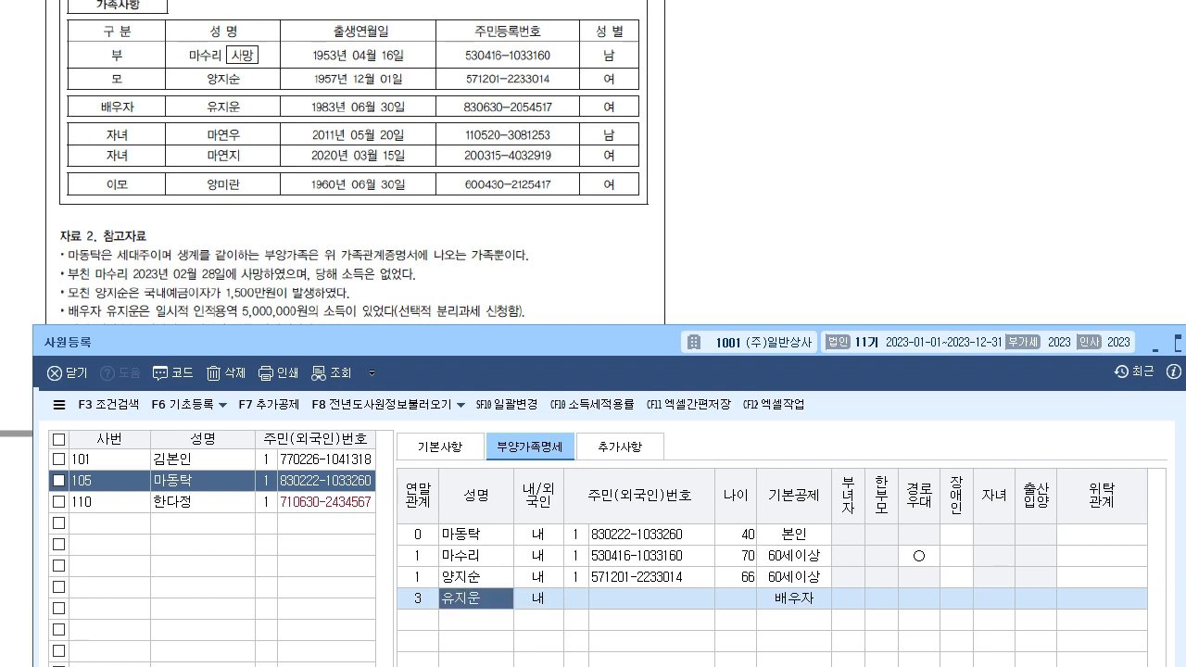
text(1)
key(Return)
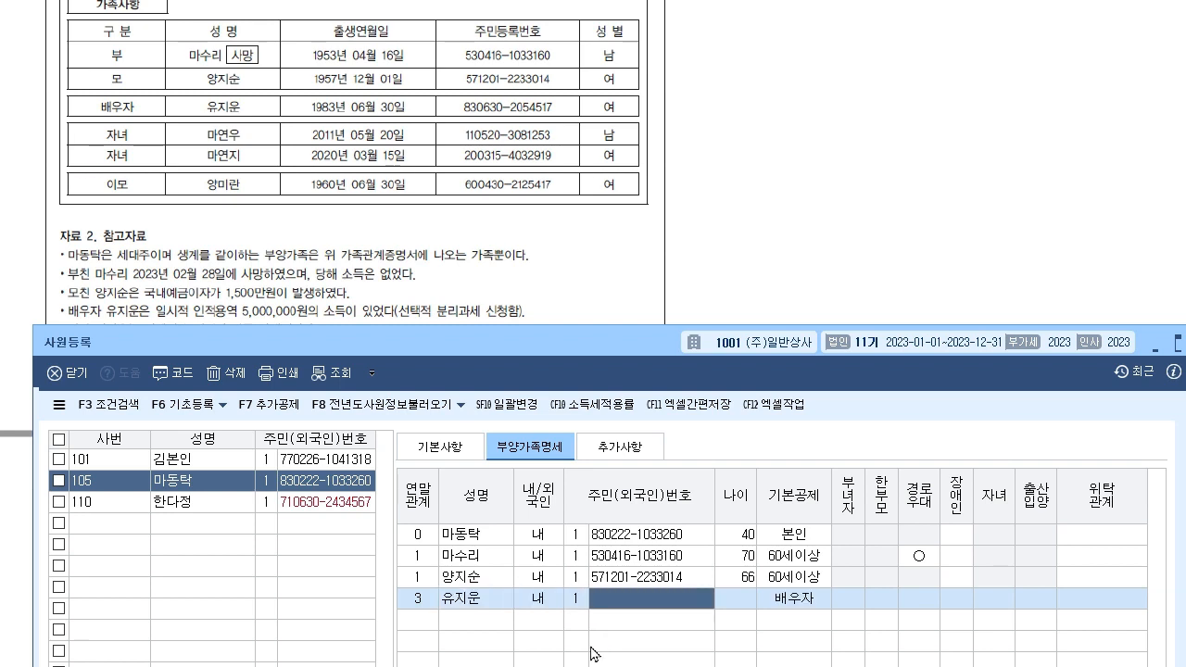
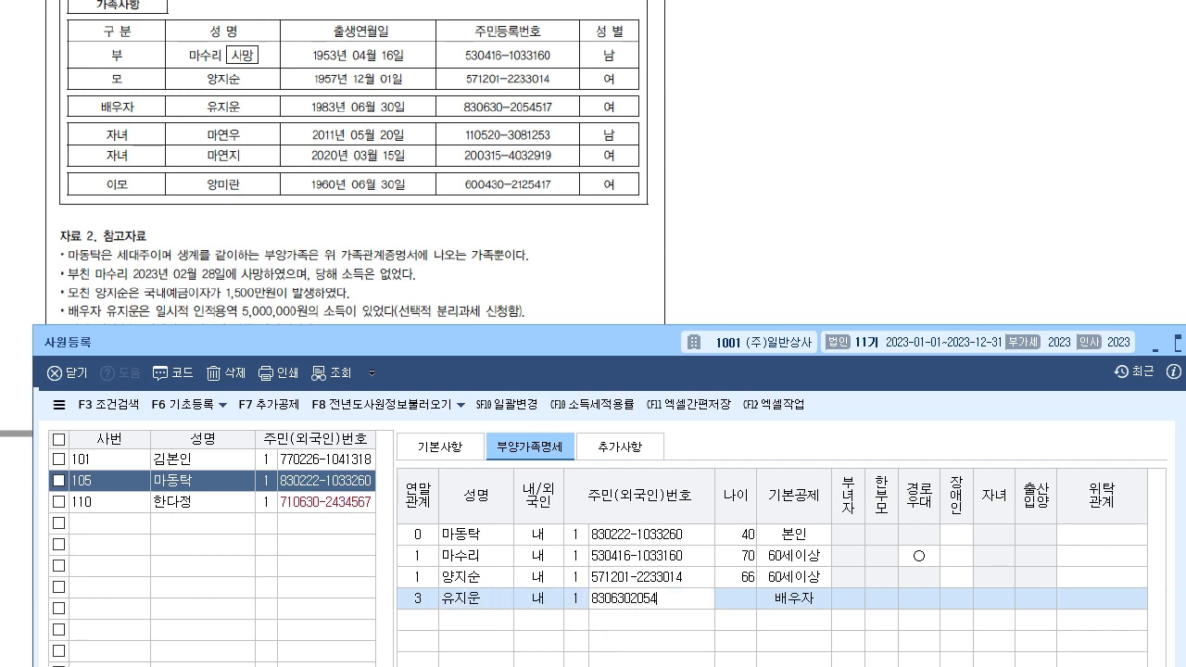
key(Return)
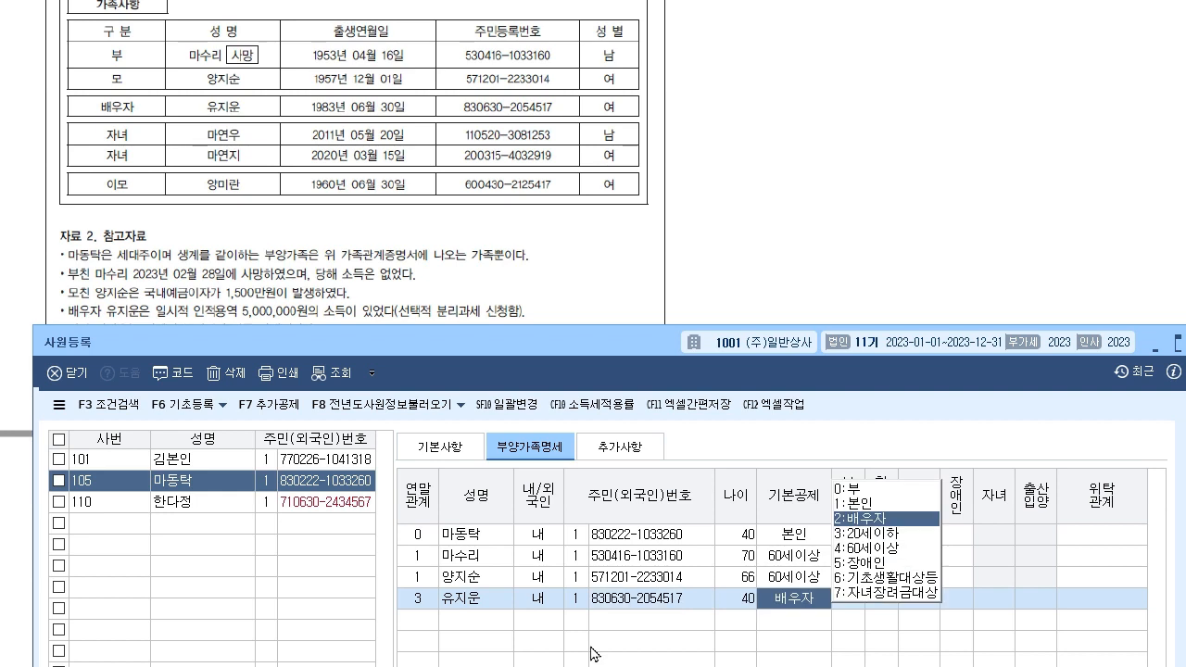
key(Return)
key(Return)
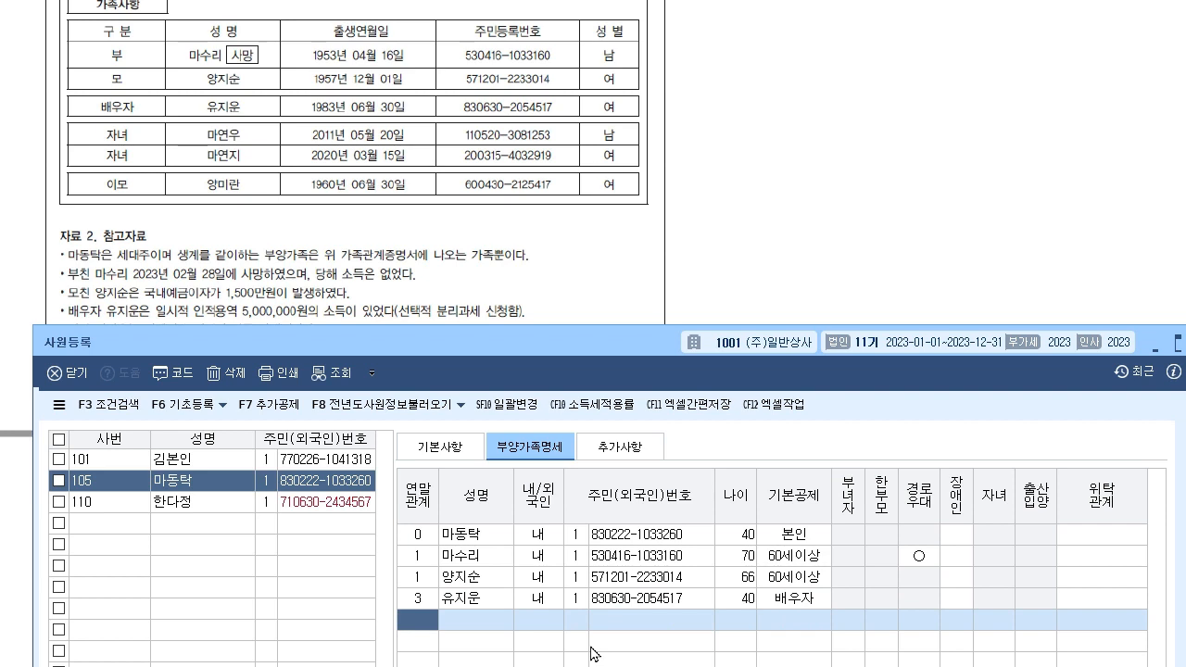
- Start the son's row with relation 4, his name and his resident number
scroll(451, 250, down, 2)
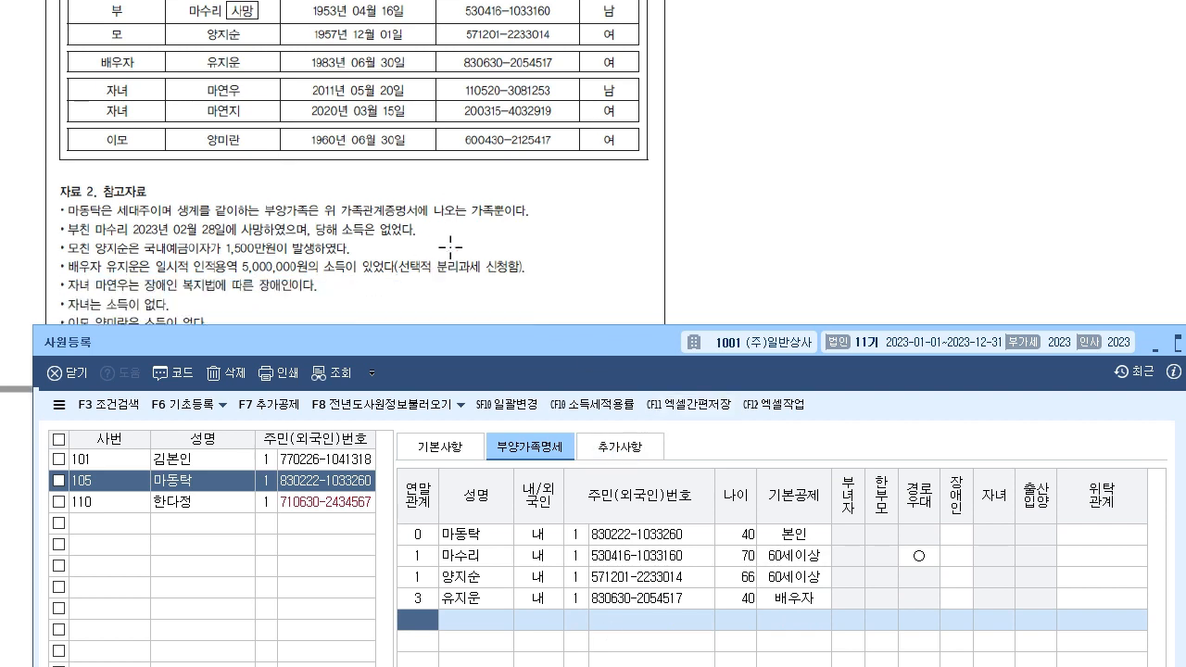
drag(287, 335, 284, 269)
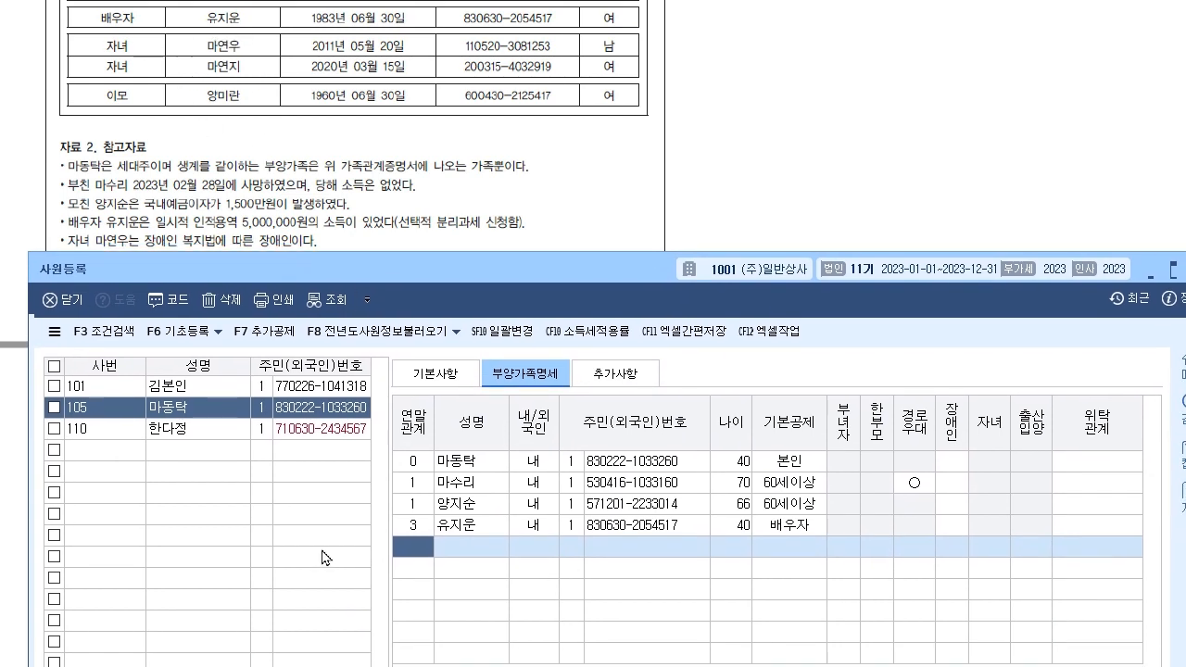
text(4)
key(Return)
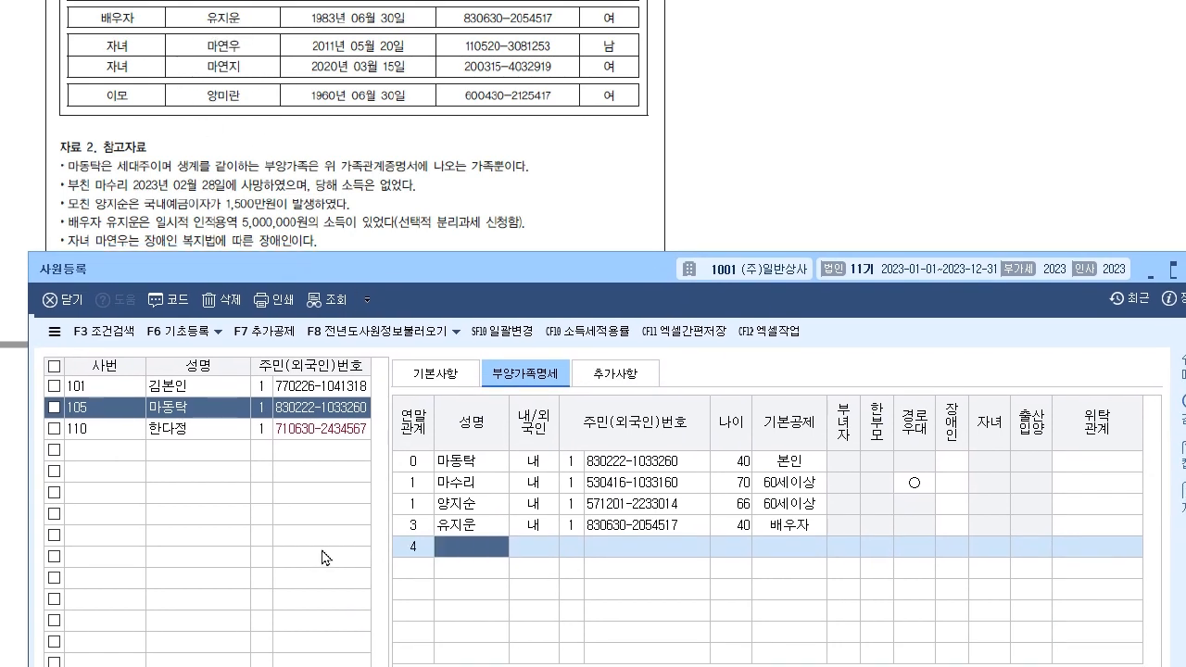
key(Return)
key(Return)
text(1)
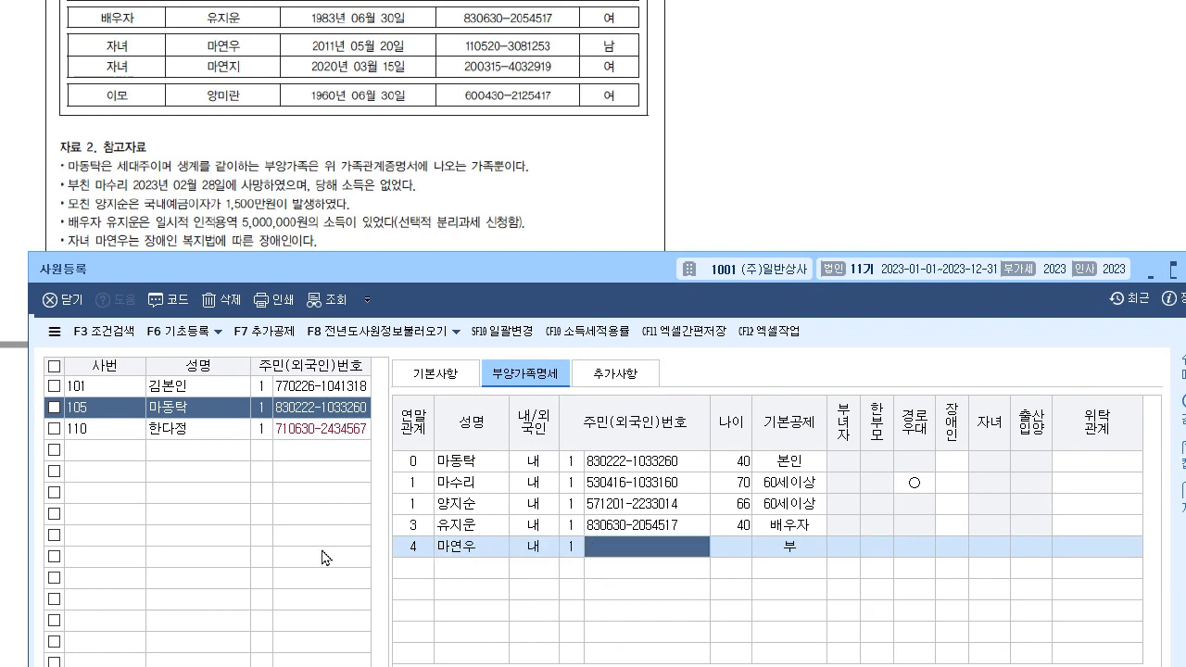
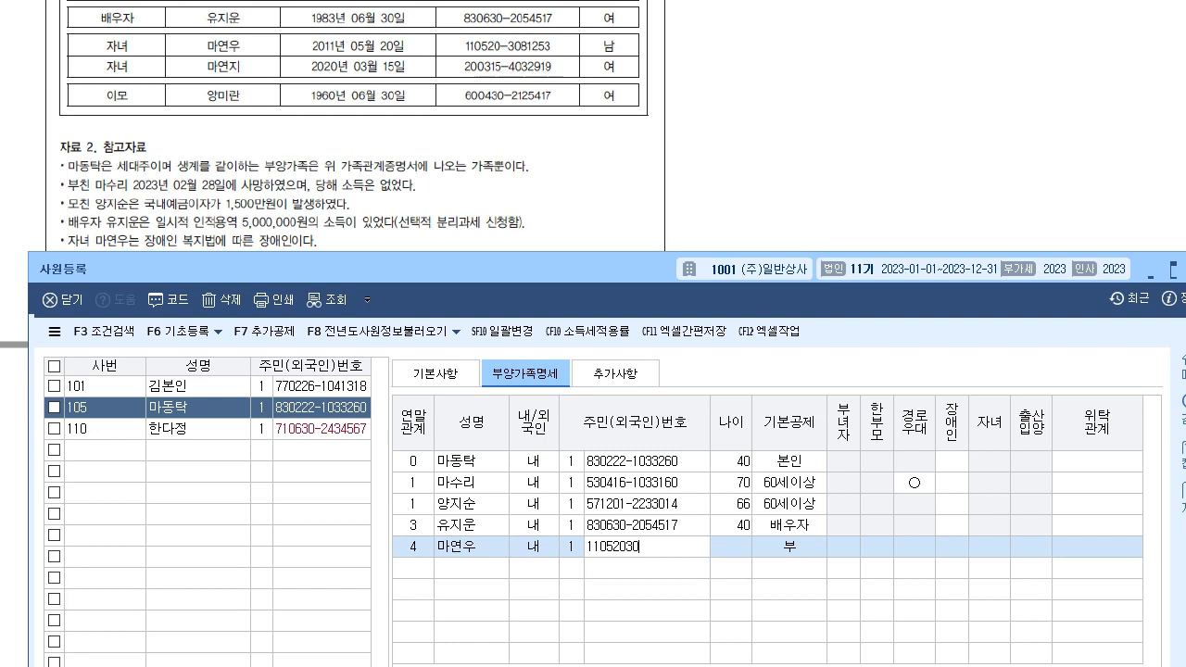
key(Return)
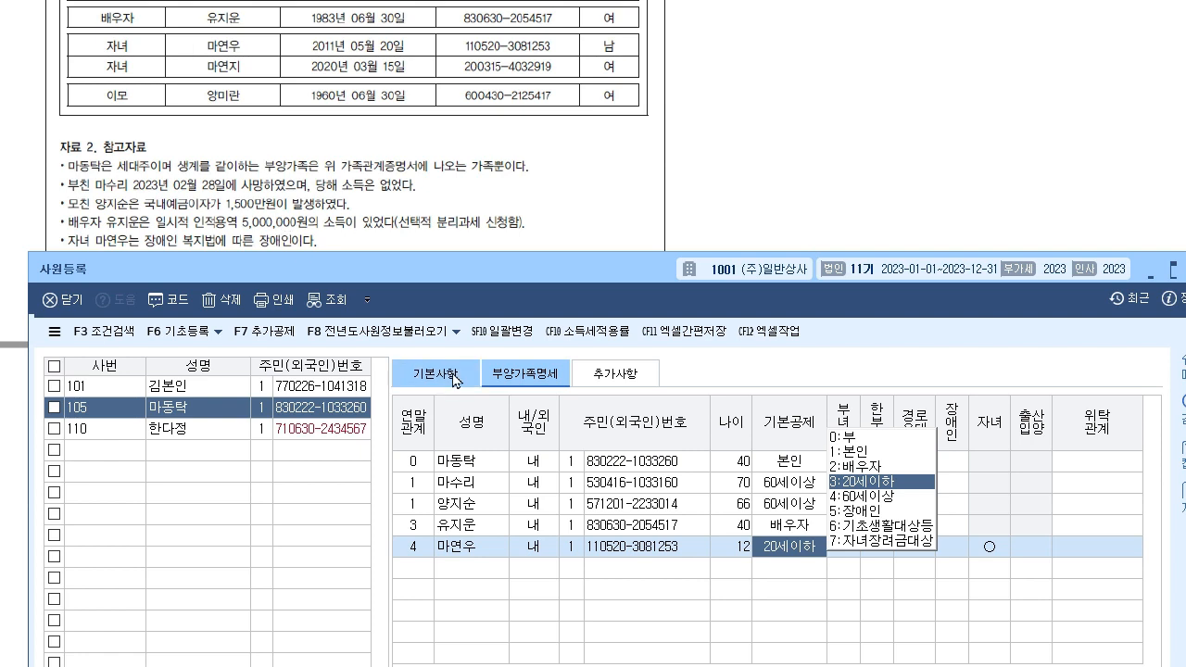
- Keep 3:20세이하 for the son, set 장애인 to 1, and begin the next relation-4 row
key(Return)
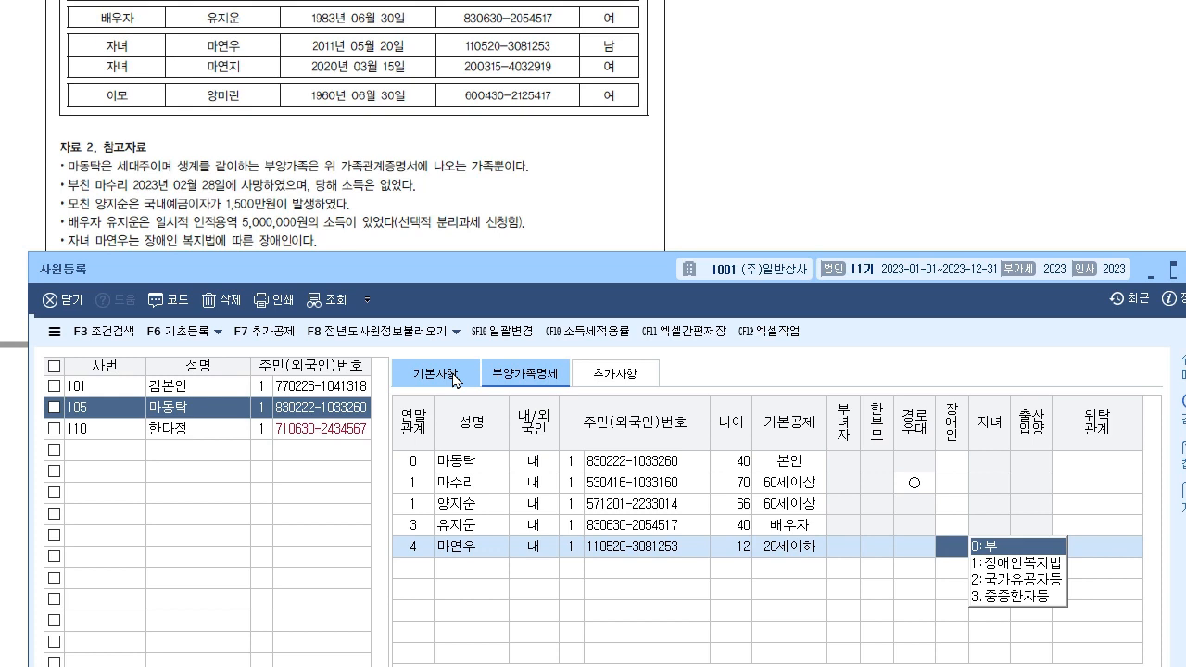
text(1)
key(Return)
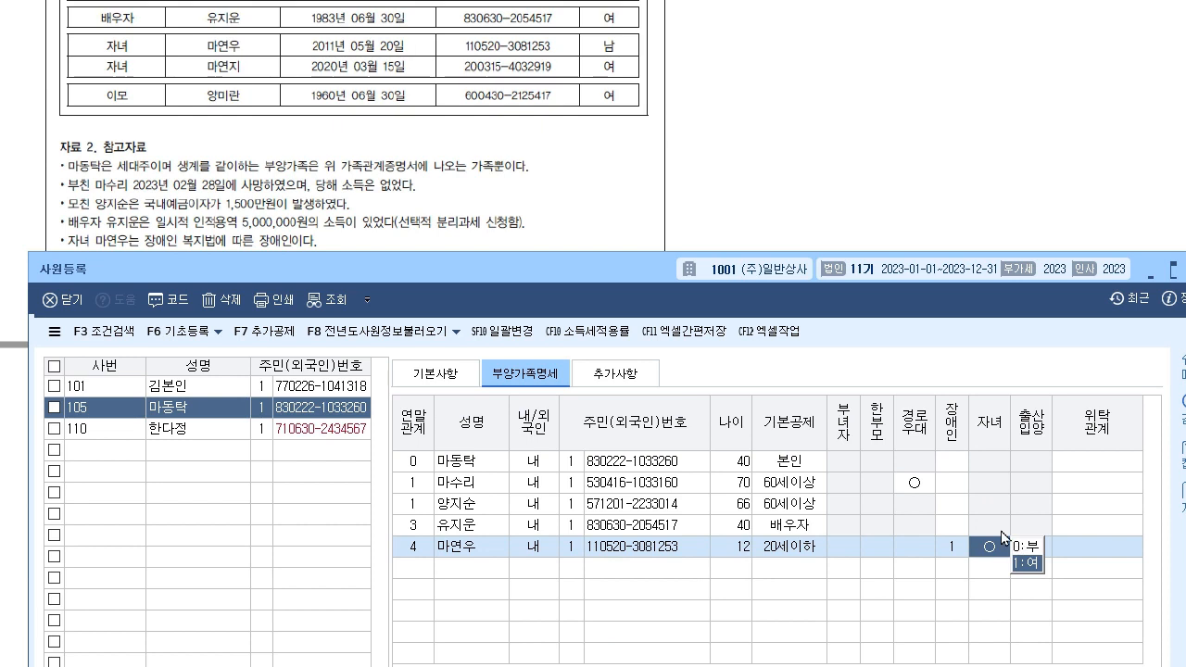
key(Return)
key(Return)
key(Return)
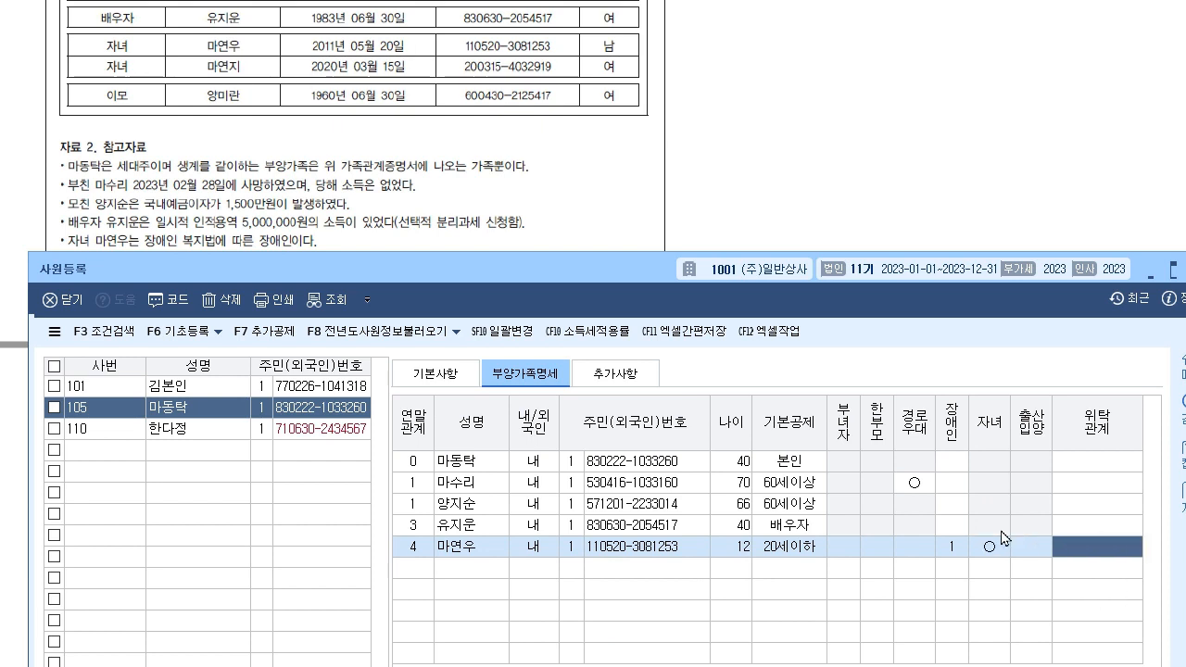
text(4)
key(Return)
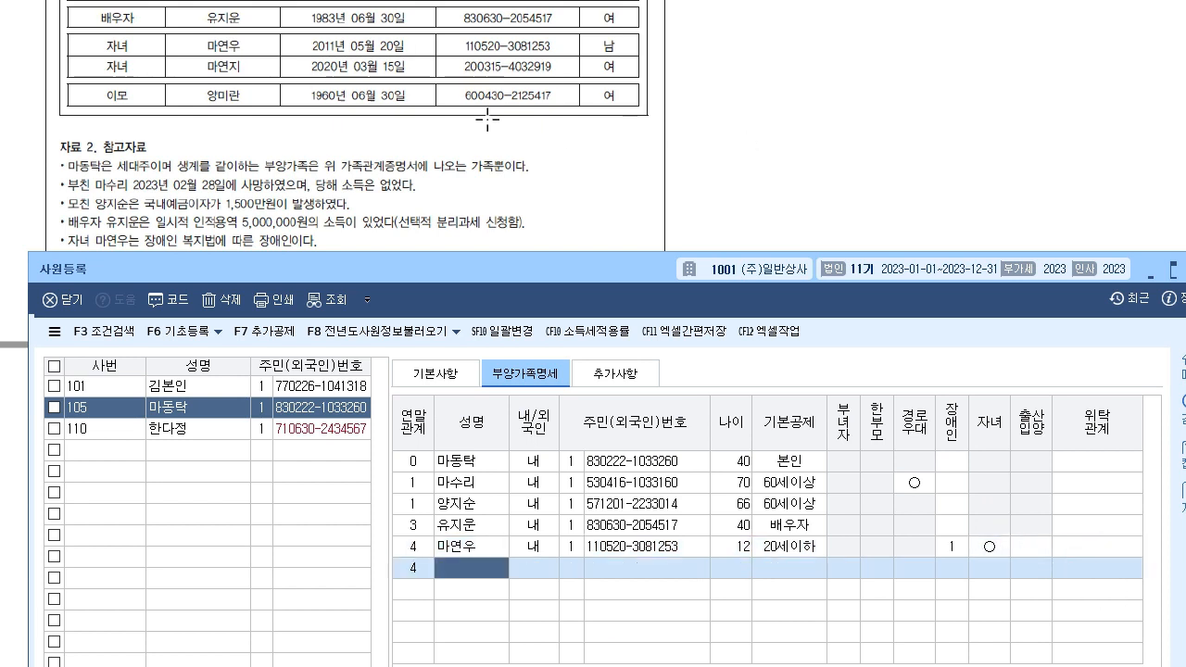
- Enter the daughter's name and resident number, keep 20세이하, and leave 장애인, 자녀, 출산입양 at 0:부
drag(188, 265, 189, 286)
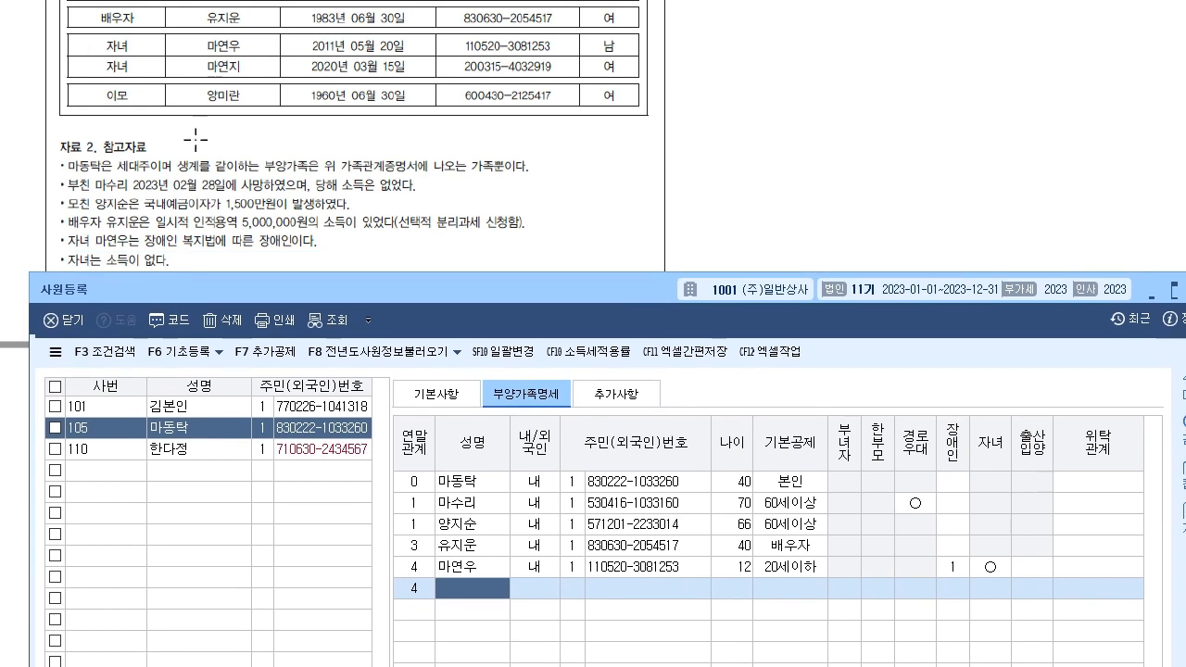
key(Return)
key(Return)
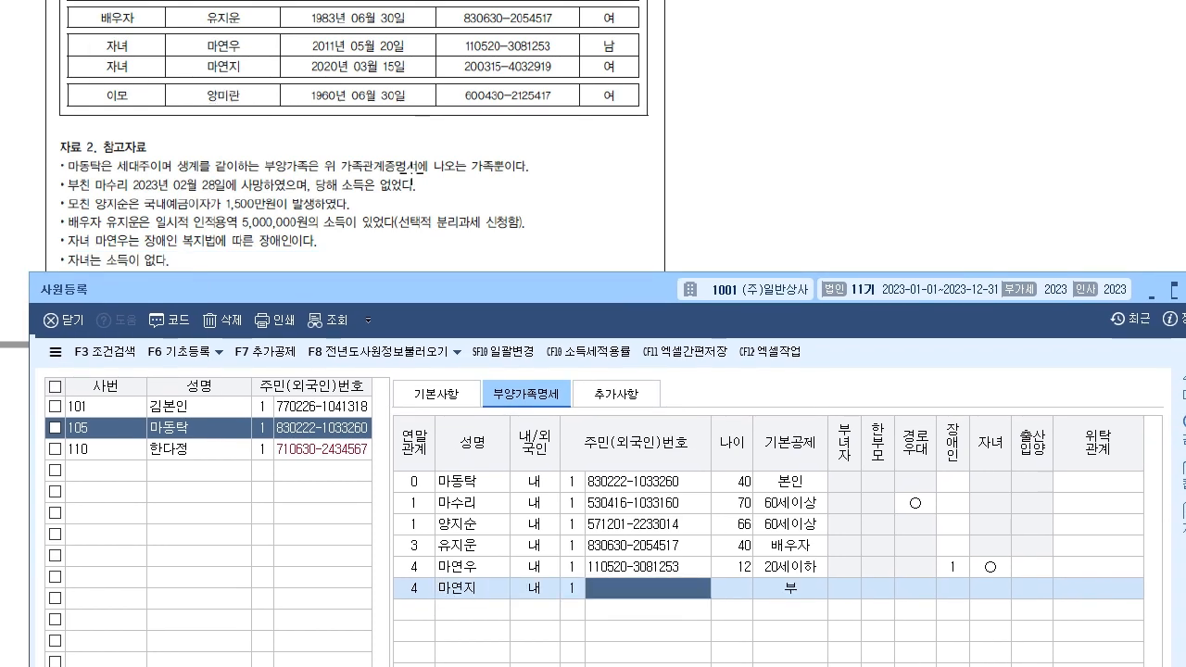
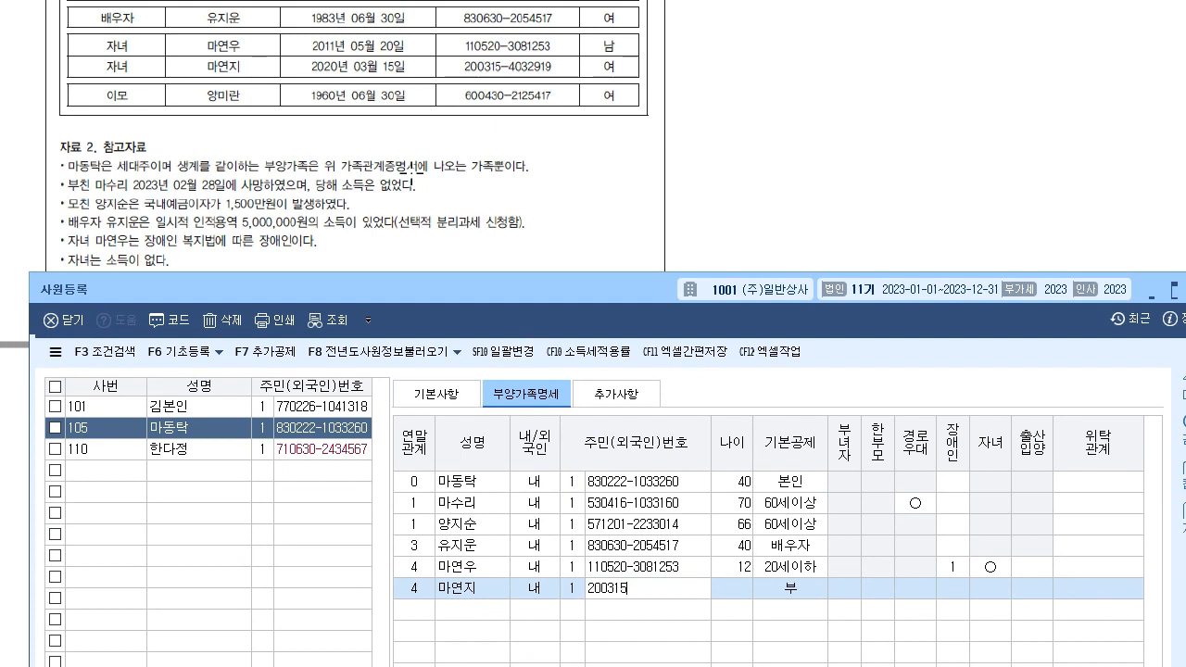
key(Return)
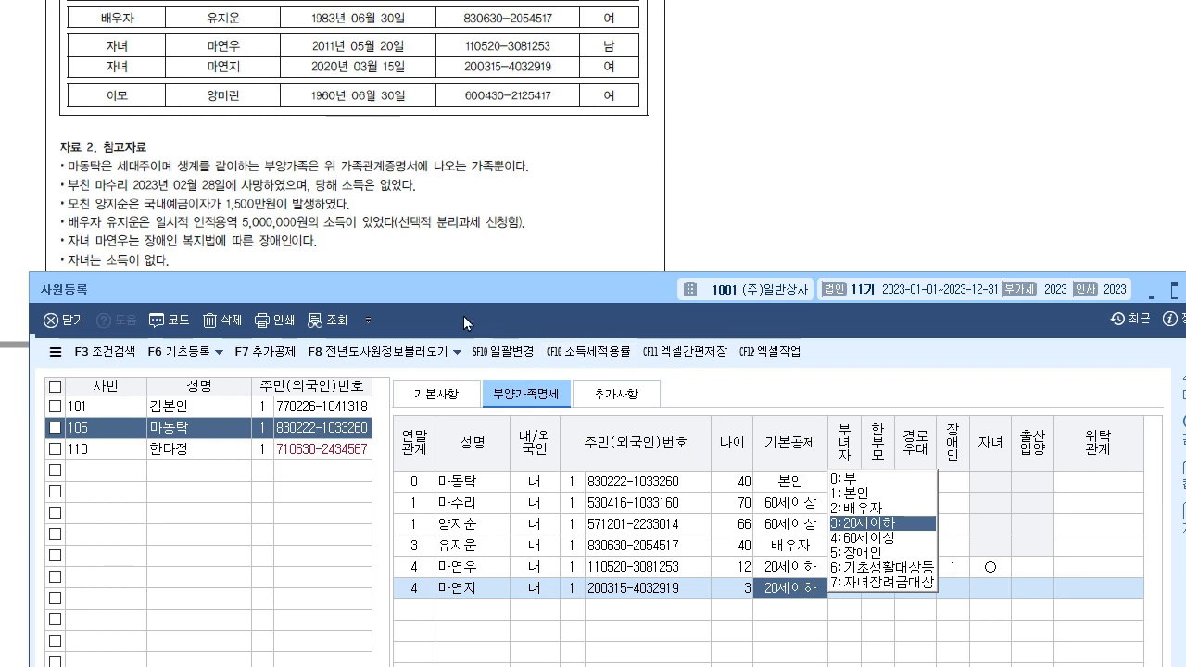
drag(448, 292, 444, 314)
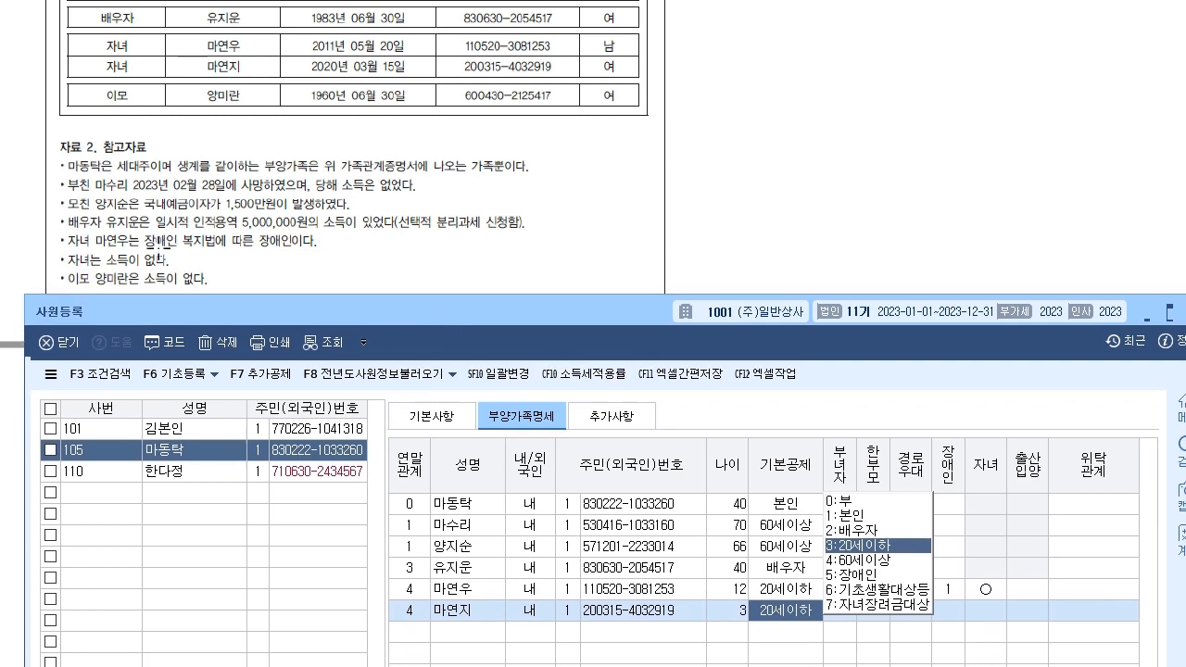
click(879, 546)
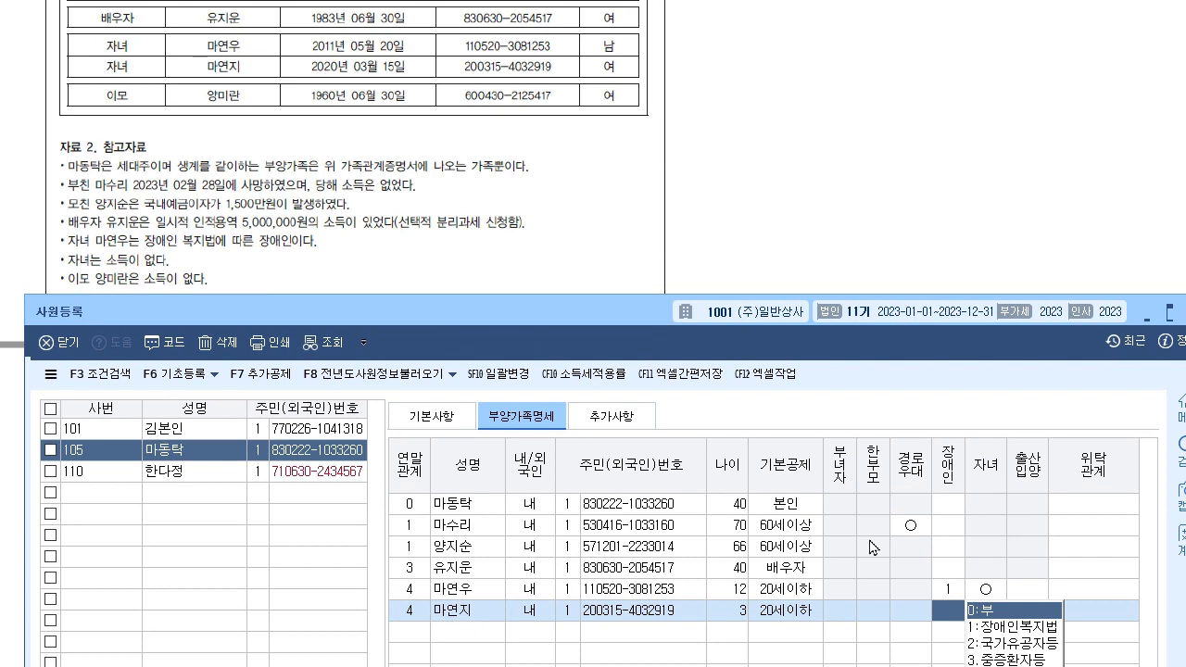
key(Return)
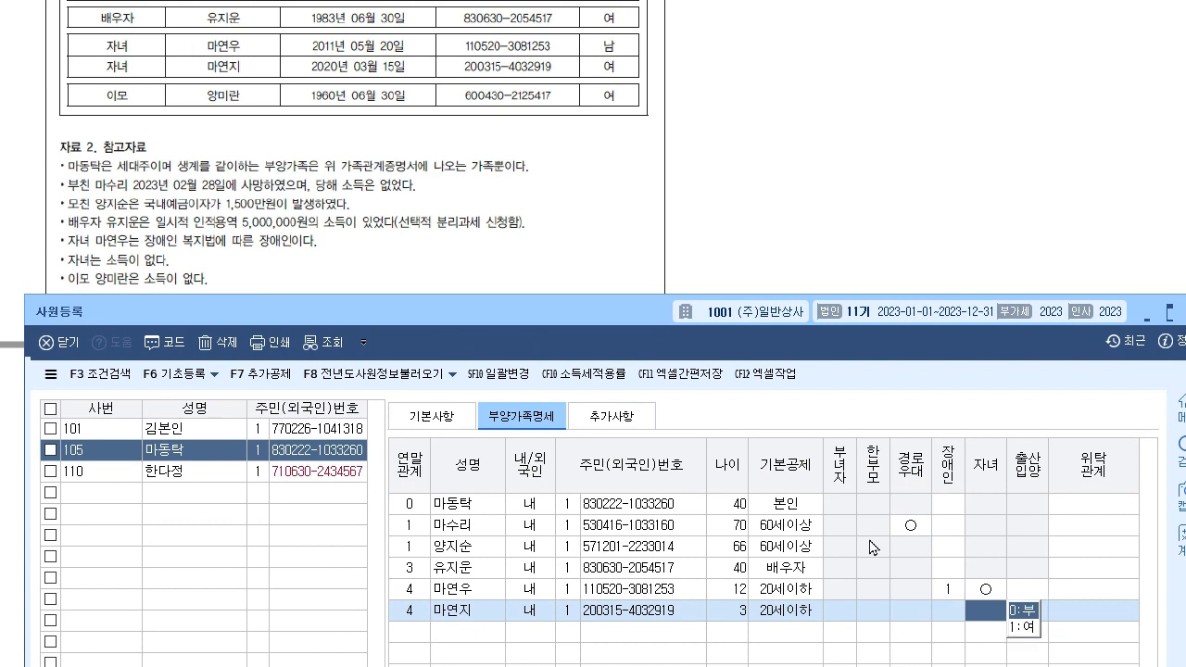
key(Return)
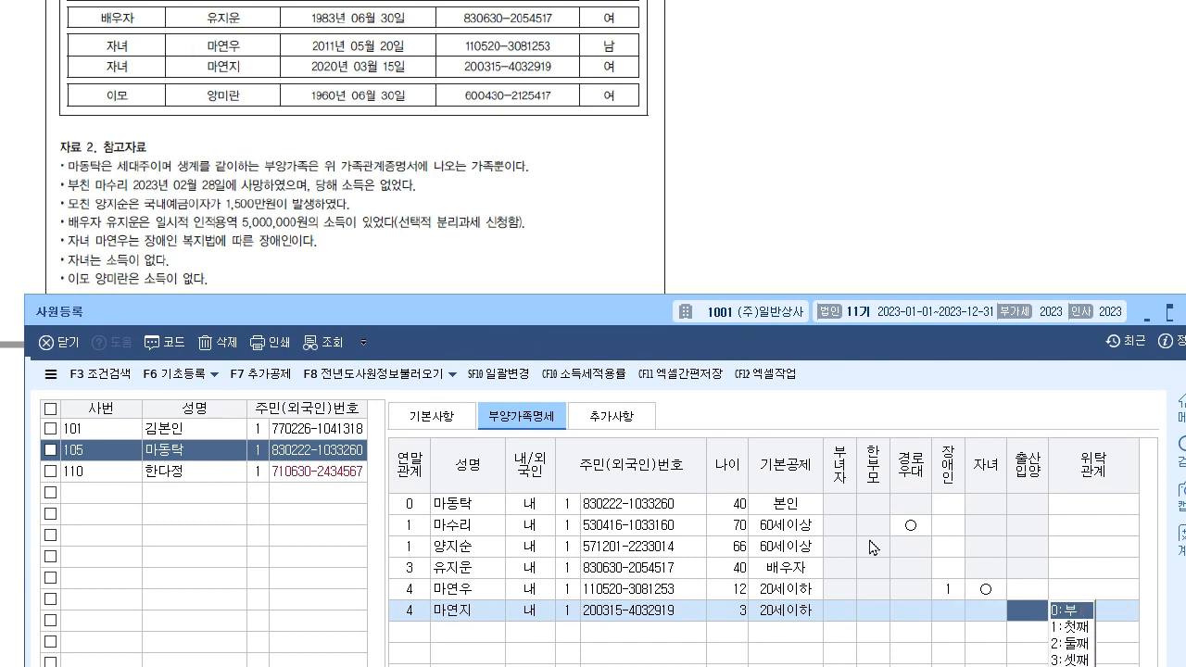
key(Return)
key(Return)
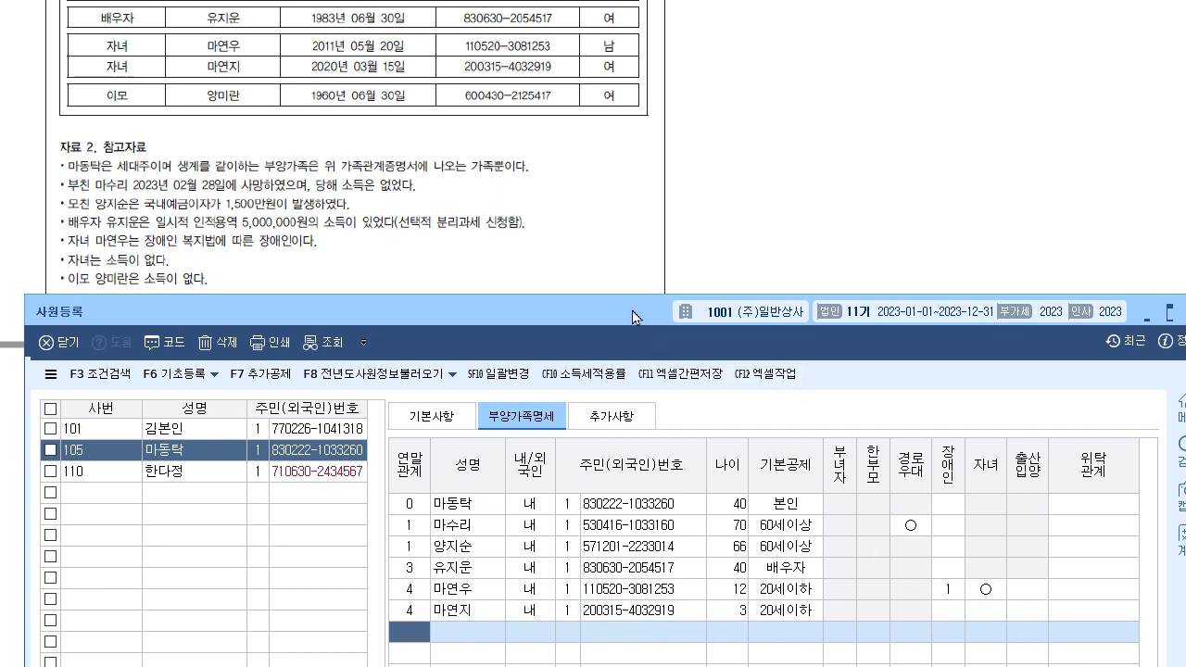
drag(633, 311, 633, 310)
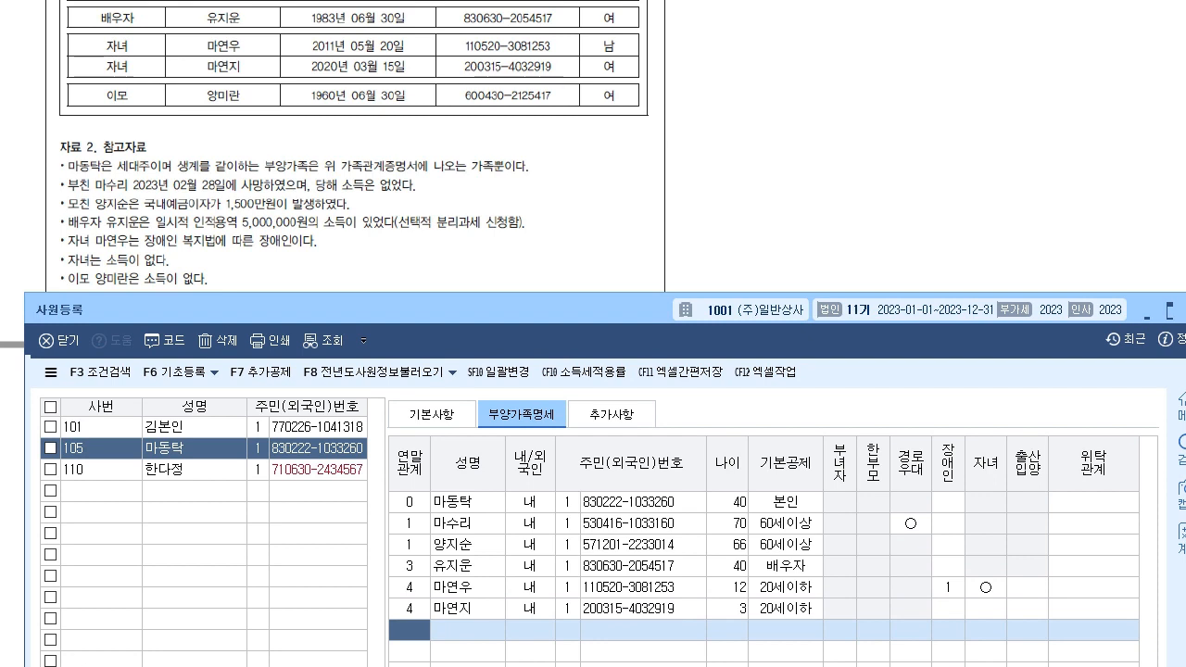
click(58, 4)
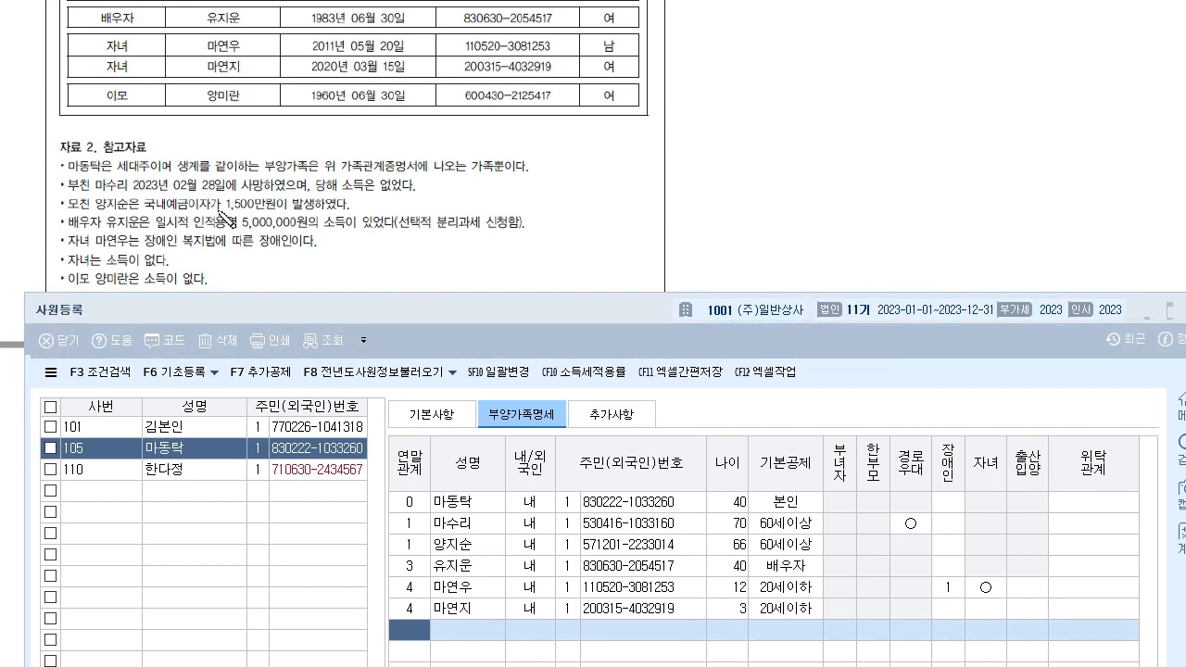
mouse_move(117, 108)
mouse_down()
mouse_move(135, 105)
mouse_move(89, 118)
mouse_move(619, 114)
mouse_up()
mouse_move(553, 422)
mouse_down()
mouse_move(535, 426)
mouse_move(793, 433)
mouse_up()
mouse_move(138, 78)
mouse_down()
mouse_move(96, 112)
mouse_move(160, 123)
mouse_up()
drag(62, 294, 221, 298)
mouse_move(68, 268)
mouse_down()
mouse_move(97, 289)
mouse_move(65, 290)
mouse_up()
drag(839, 402, 836, 402)
mouse_move(846, 395)
mouse_down()
mouse_move(849, 417)
mouse_move(886, 427)
mouse_move(962, 414)
mouse_up()
drag(975, 395, 975, 423)
drag(1009, 391, 992, 413)
mouse_move(994, 392)
mouse_down()
mouse_move(1011, 412)
mouse_move(933, 366)
mouse_move(1009, 433)
mouse_up()
click(491, 632)
drag(598, 507, 465, 628)
drag(480, 400, 715, 609)
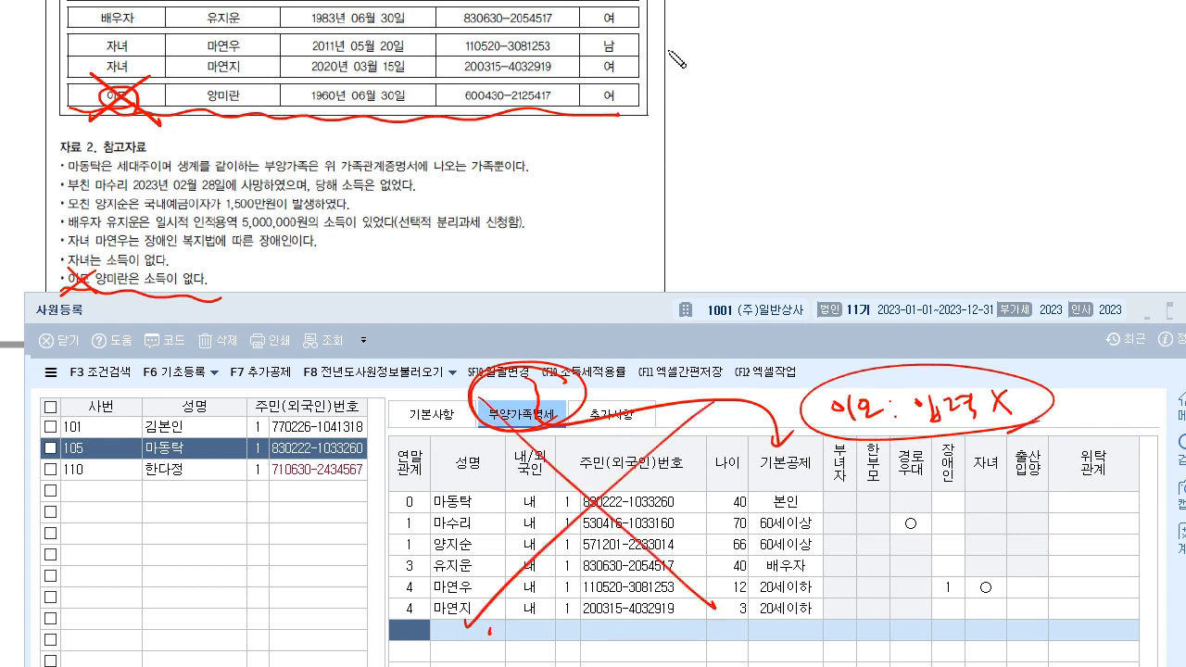
key(e)
drag(382, 630, 1122, 637)
mouse_move(150, 74)
mouse_down()
mouse_move(104, 115)
mouse_move(161, 119)
mouse_up()
mouse_move(96, 268)
mouse_down()
mouse_move(59, 278)
mouse_move(91, 289)
mouse_up()
drag(384, 632, 1000, 593)
mouse_move(196, 535)
mouse_down()
mouse_move(222, 562)
mouse_move(248, 540)
mouse_up()
mouse_move(285, 546)
mouse_down()
mouse_move(317, 540)
mouse_move(302, 507)
mouse_move(326, 553)
mouse_up()
drag(246, 545, 255, 539)
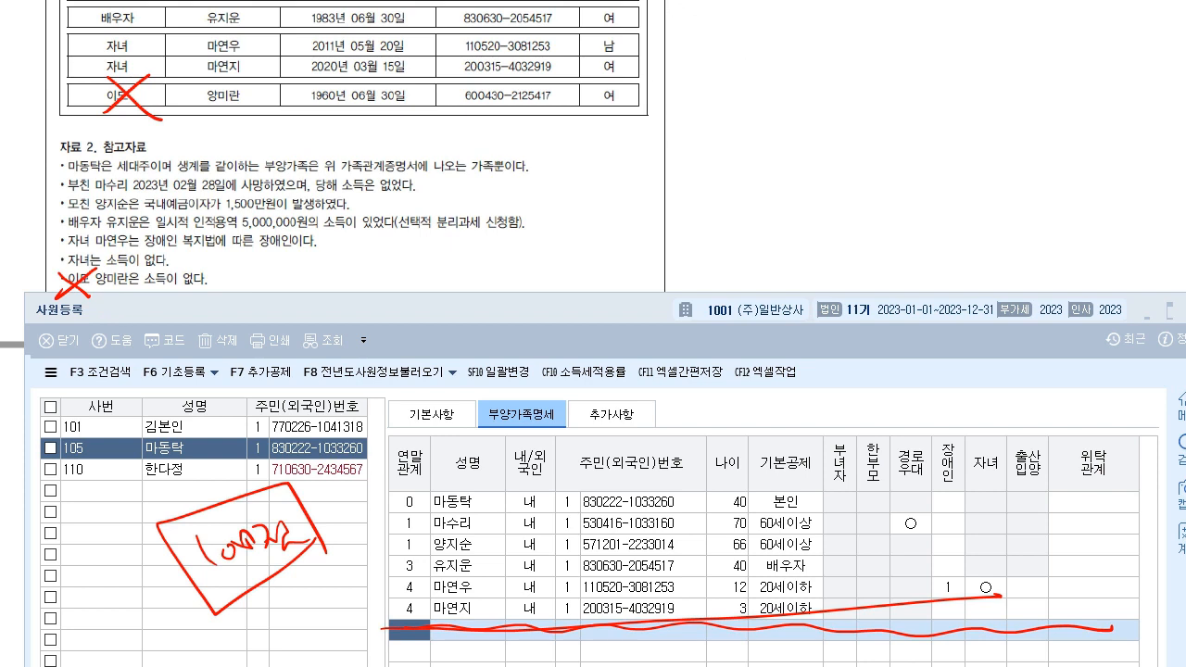
key(Escape)
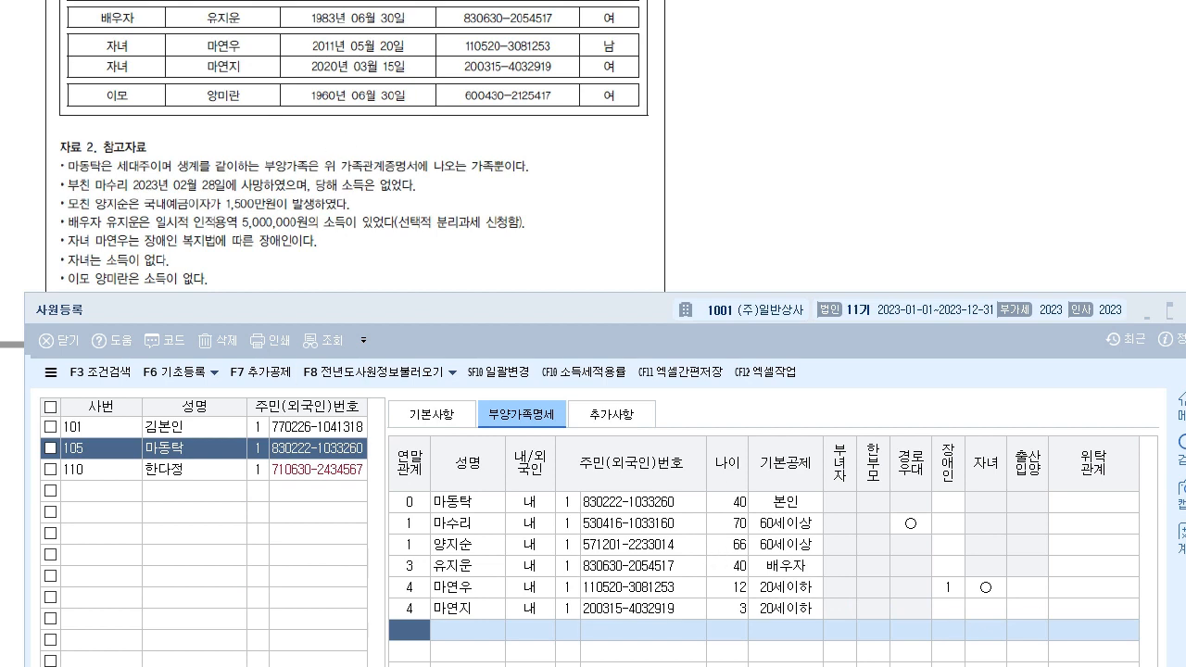
- Scroll the exam PDF to the next exercise, then open employee 110's record in 사원등록
key(alt+Tab)
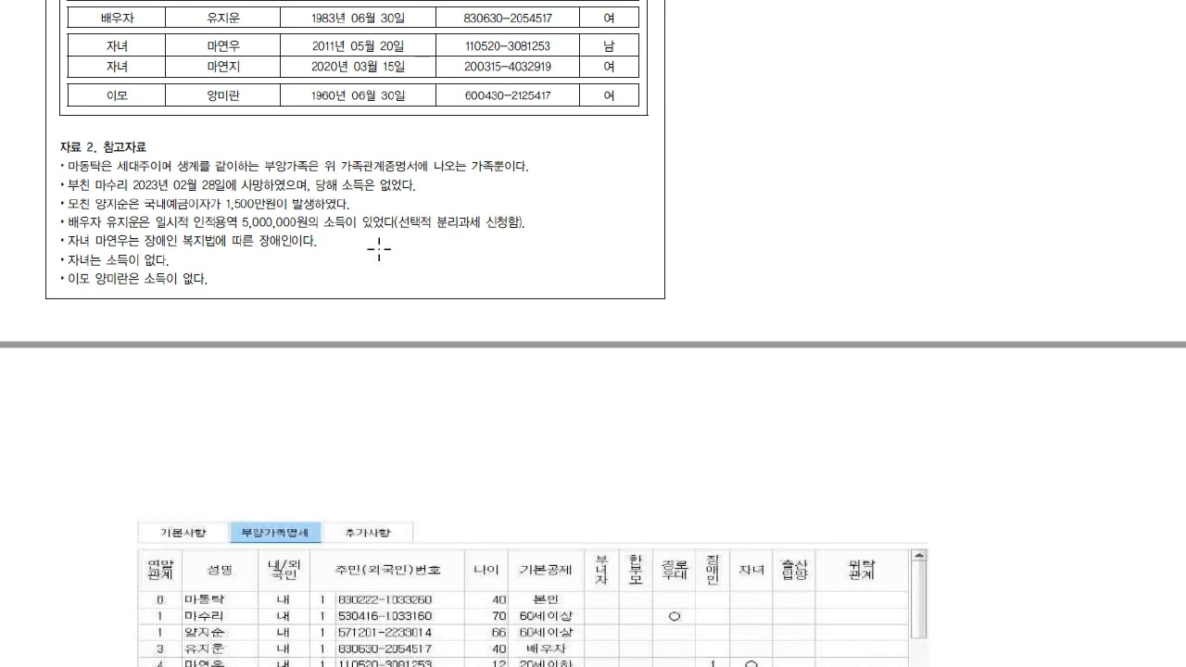
scroll(455, 315, down, 3)
scroll(522, 487, down, 3)
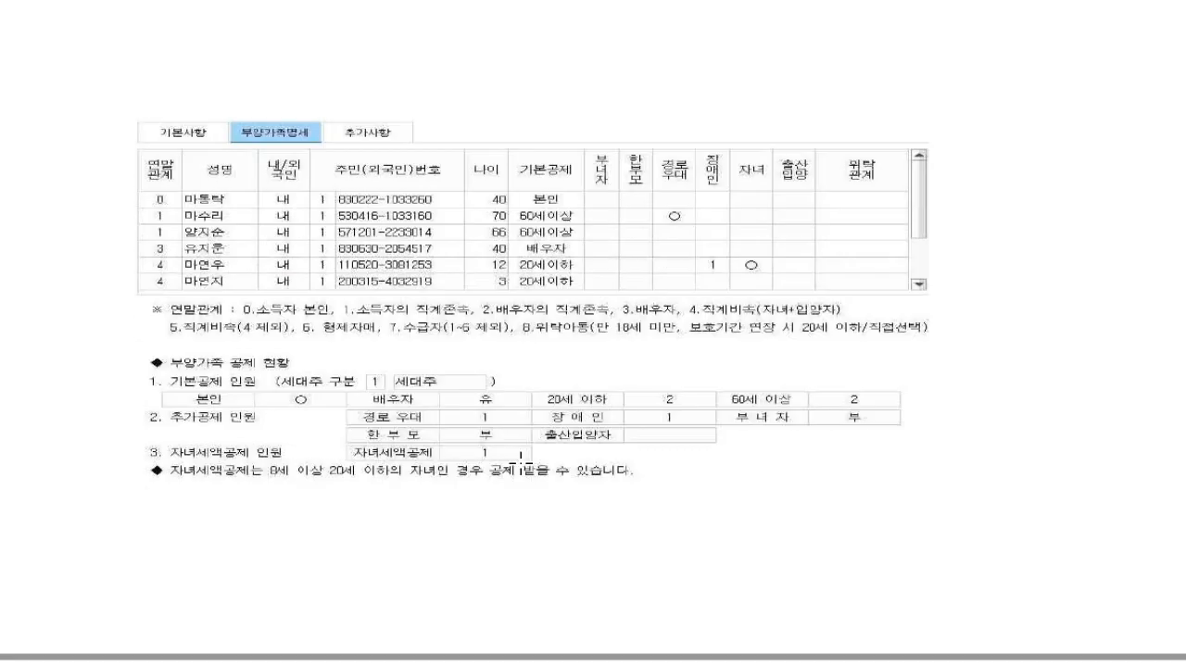
scroll(524, 342, down, 8)
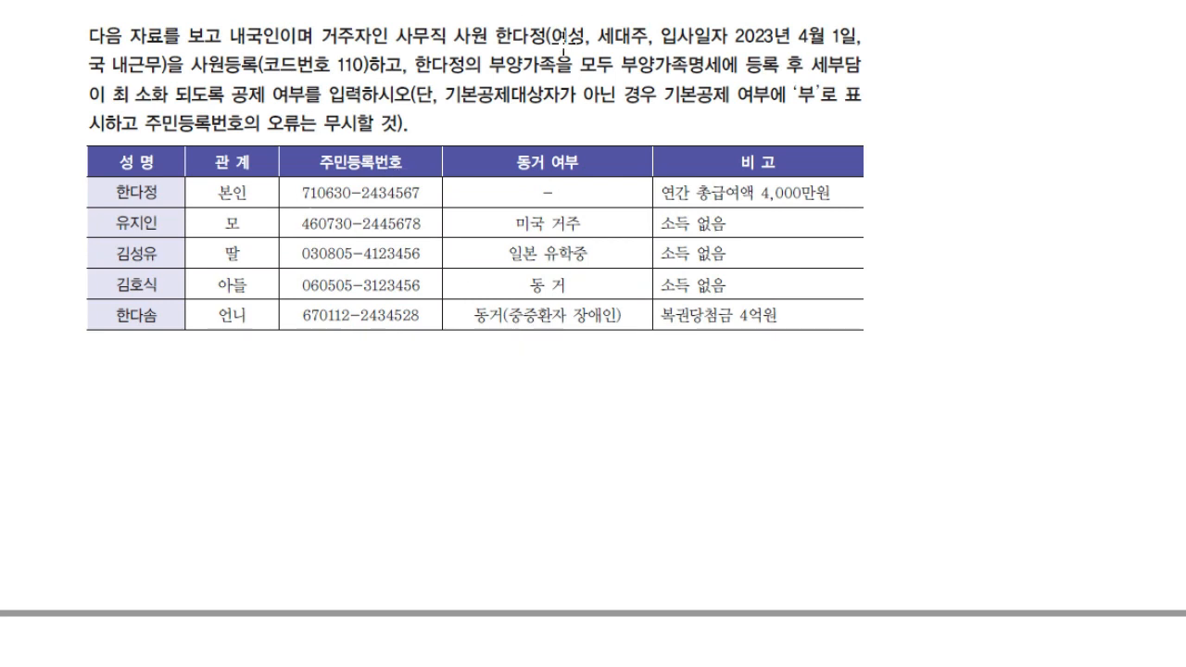
key(alt+Tab)
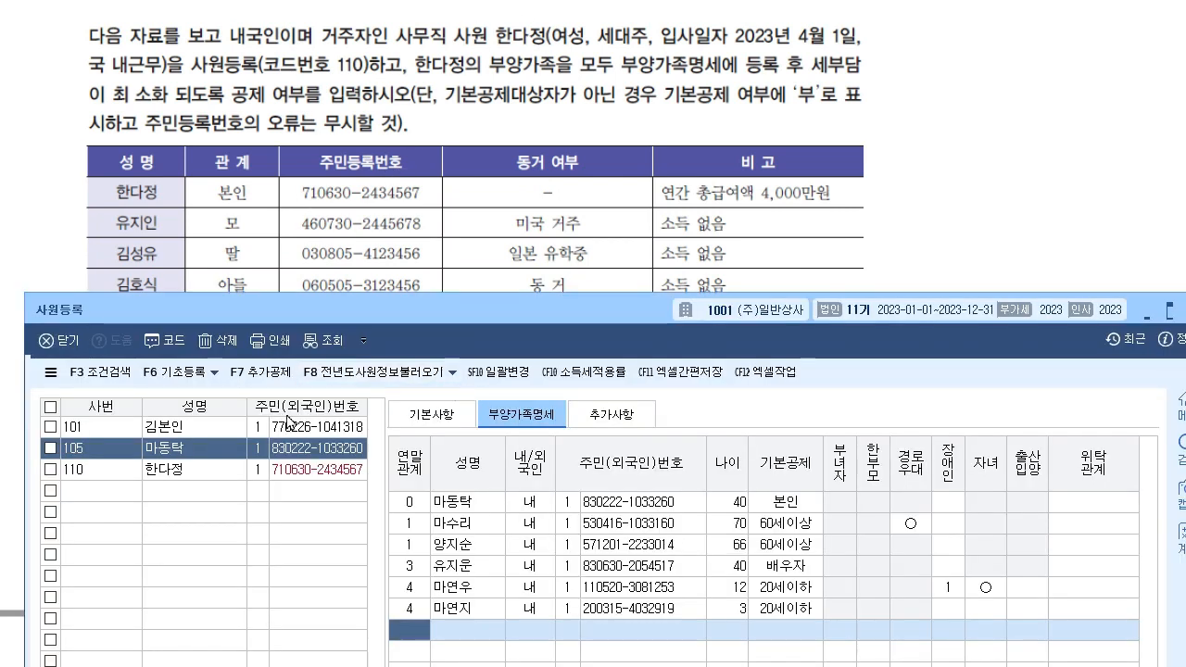
click(200, 469)
click(431, 414)
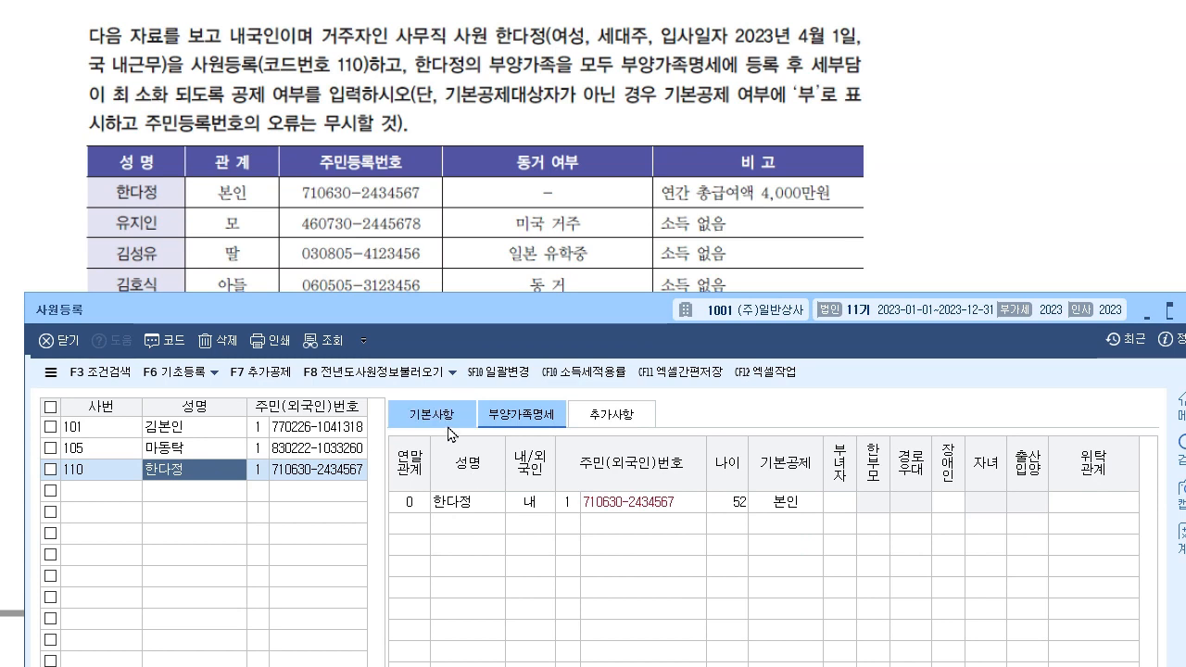
click(554, 414)
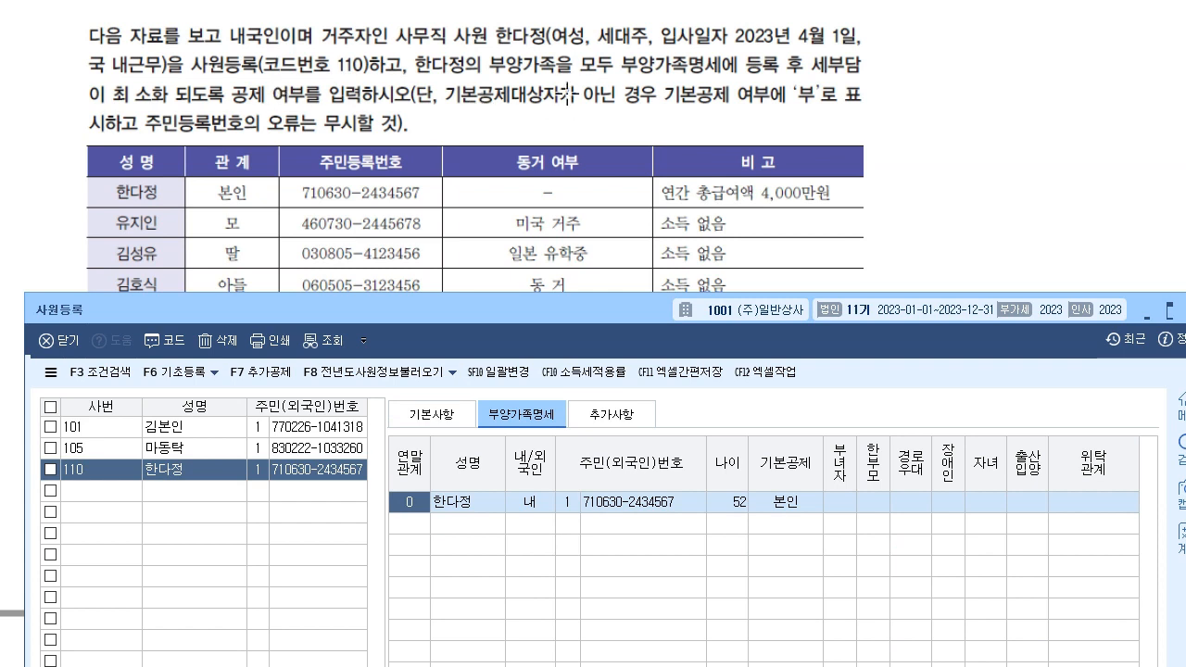
scroll(770, 126, down, 3)
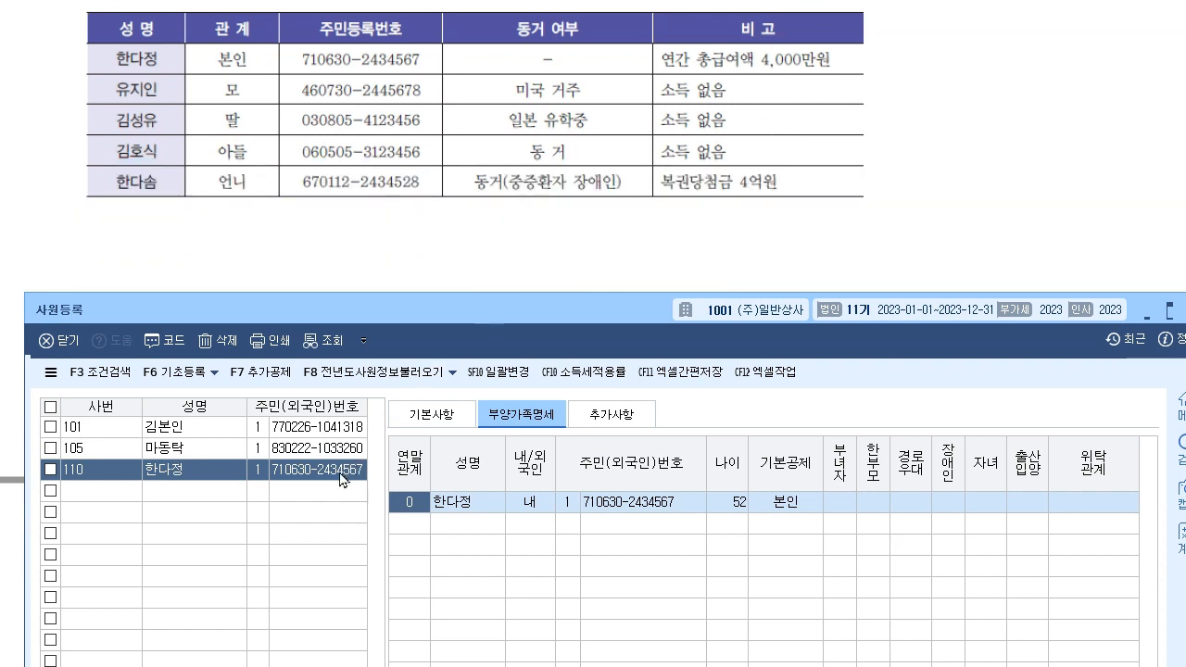
drag(568, 314, 567, 223)
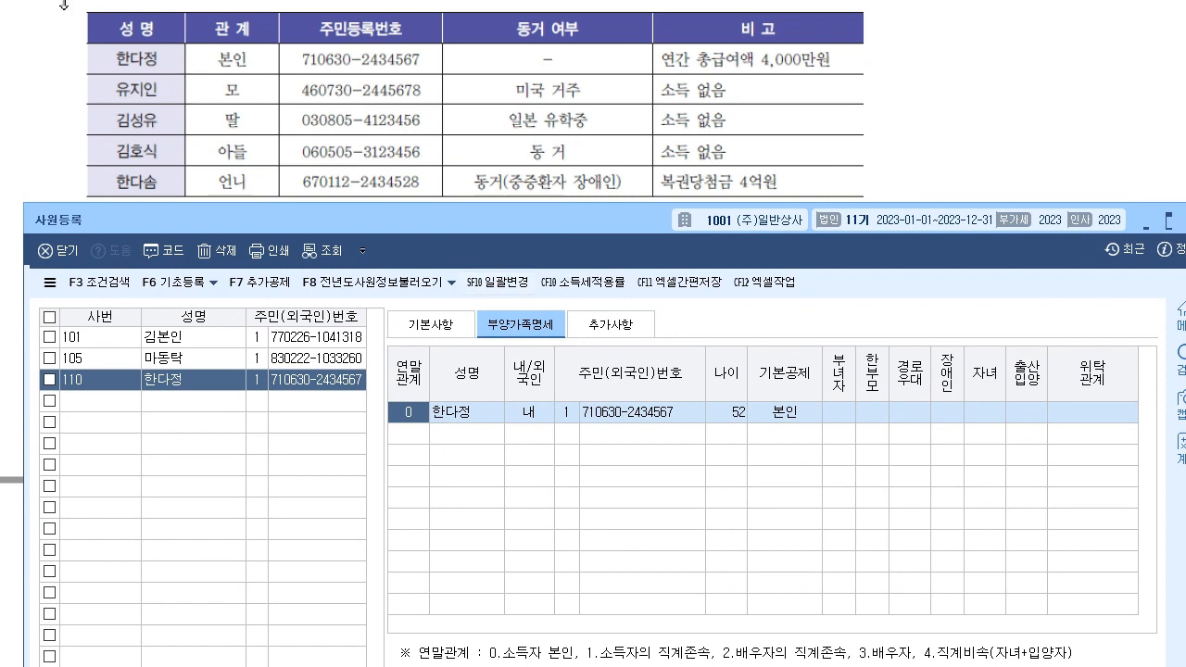
click(45, 28)
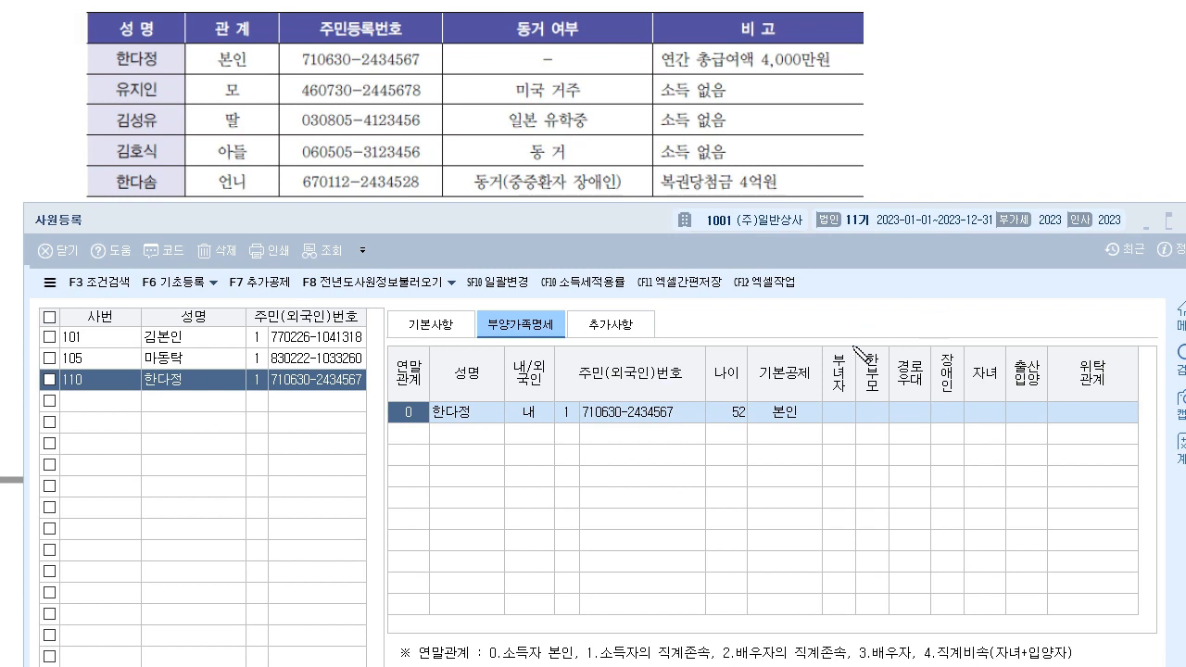
drag(836, 356, 832, 306)
mouse_move(867, 355)
mouse_down()
mouse_move(867, 306)
mouse_move(876, 315)
mouse_up()
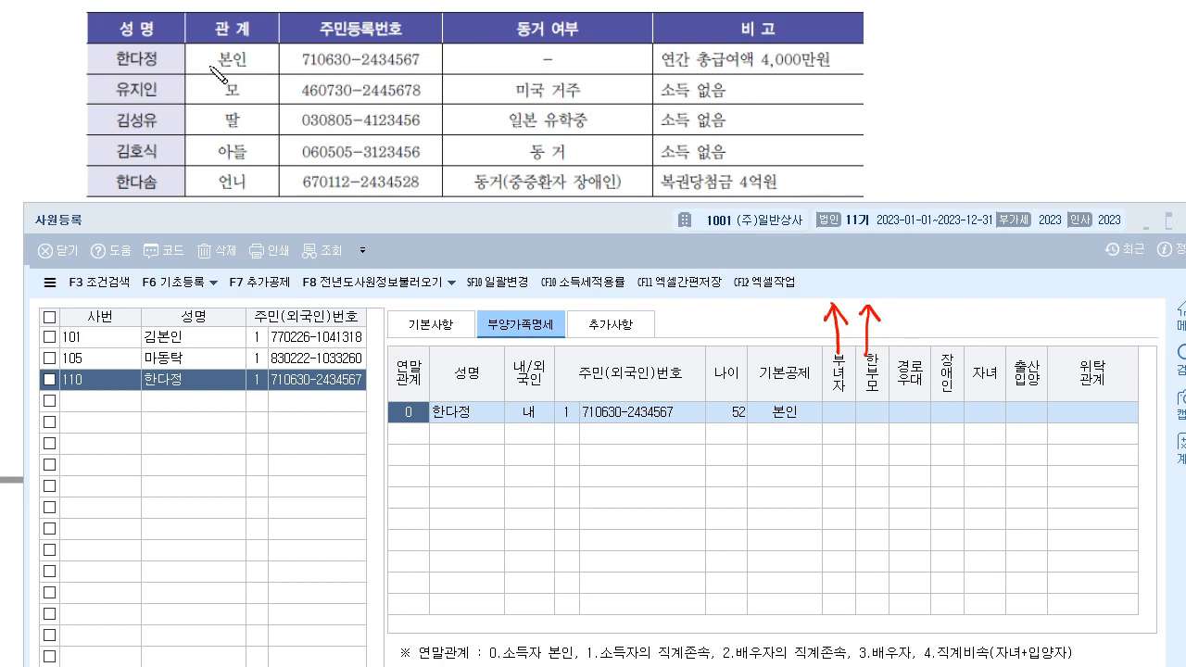
drag(361, 68, 337, 68)
mouse_move(252, 88)
mouse_down()
mouse_move(266, 85)
mouse_move(269, 113)
mouse_up()
click(258, 62)
drag(258, 173, 275, 175)
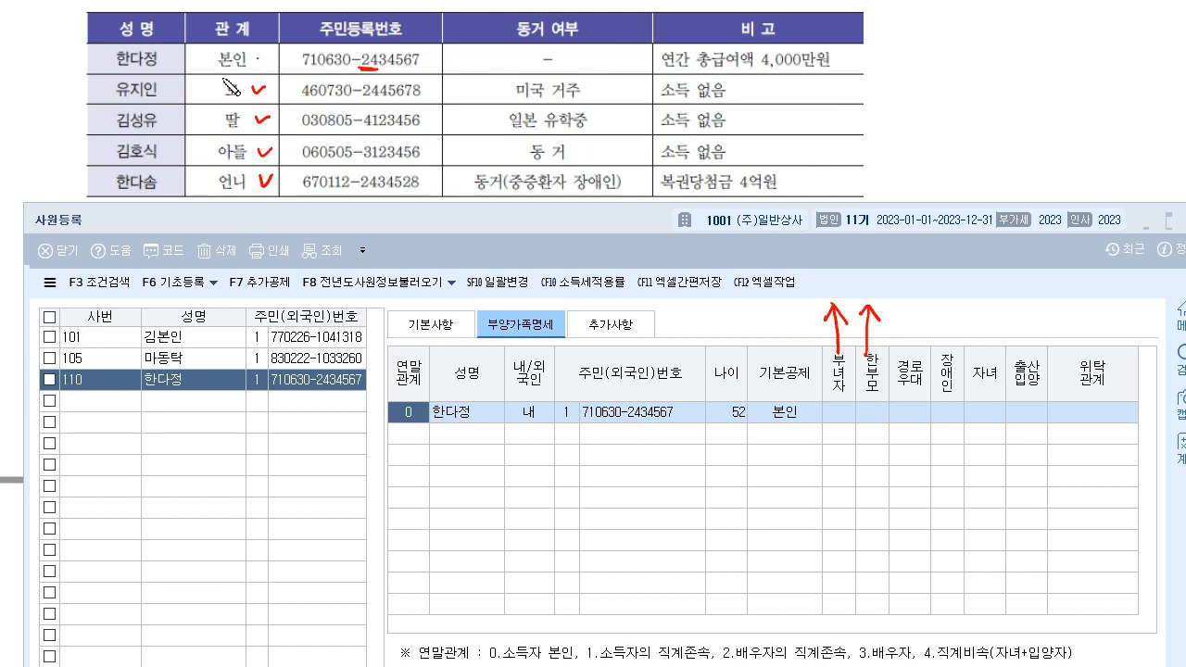
mouse_move(929, 96)
mouse_down()
mouse_move(968, 130)
mouse_move(990, 119)
mouse_move(1030, 126)
mouse_move(1037, 99)
mouse_up()
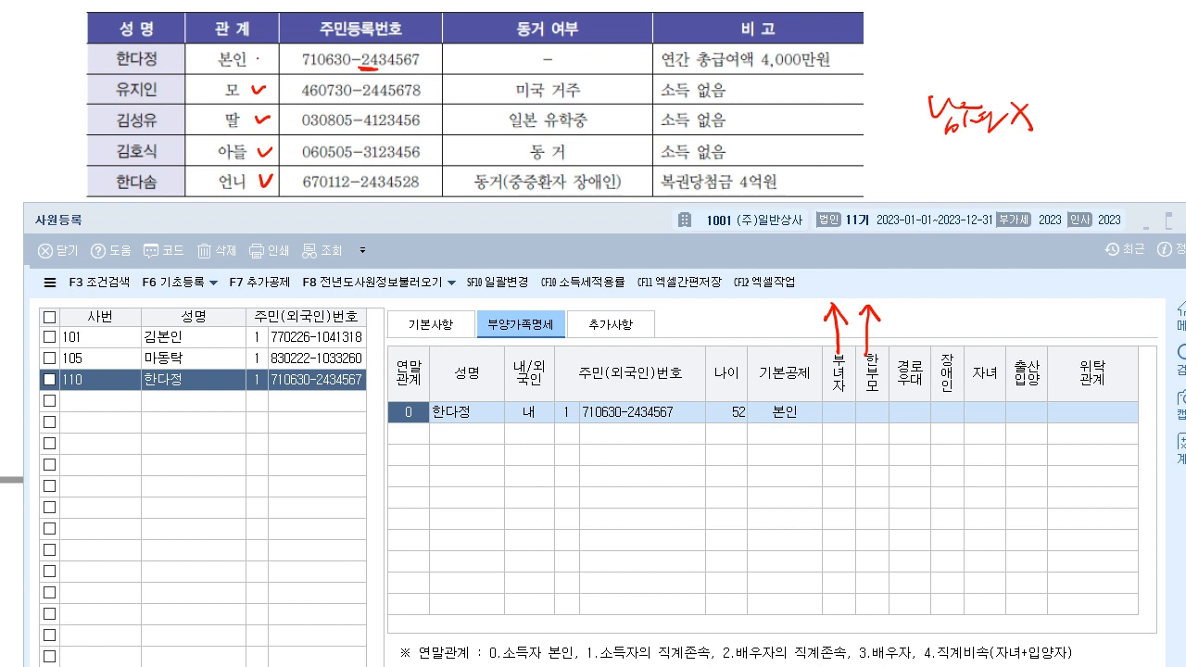
mouse_move(1026, 141)
mouse_down()
mouse_move(1048, 128)
mouse_move(1039, 137)
mouse_up()
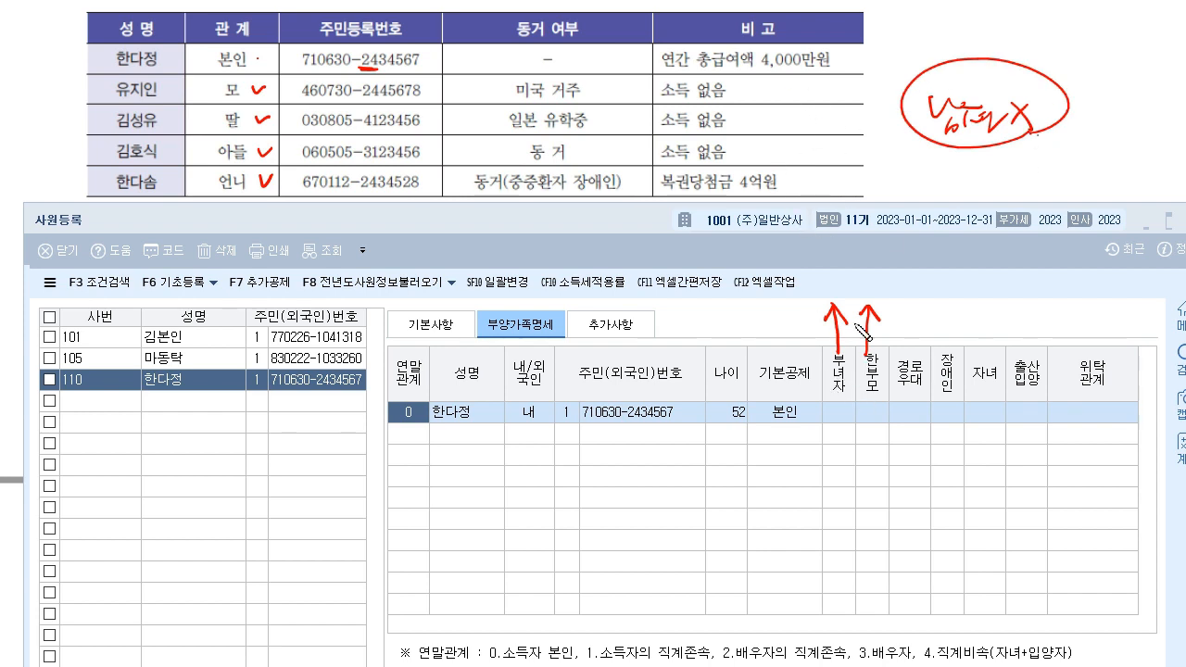
mouse_move(854, 347)
mouse_down()
mouse_move(822, 350)
mouse_move(843, 397)
mouse_move(853, 348)
mouse_move(823, 344)
mouse_move(825, 408)
mouse_move(853, 401)
mouse_move(860, 358)
mouse_up()
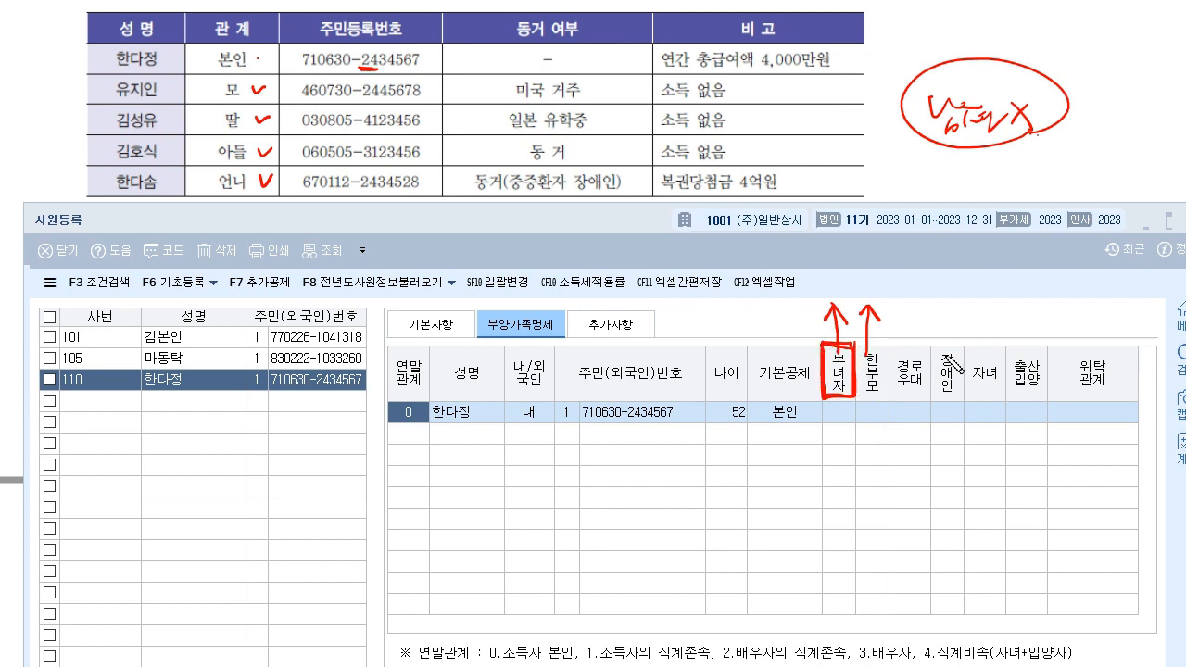
drag(935, 132, 1041, 137)
drag(936, 139, 1038, 142)
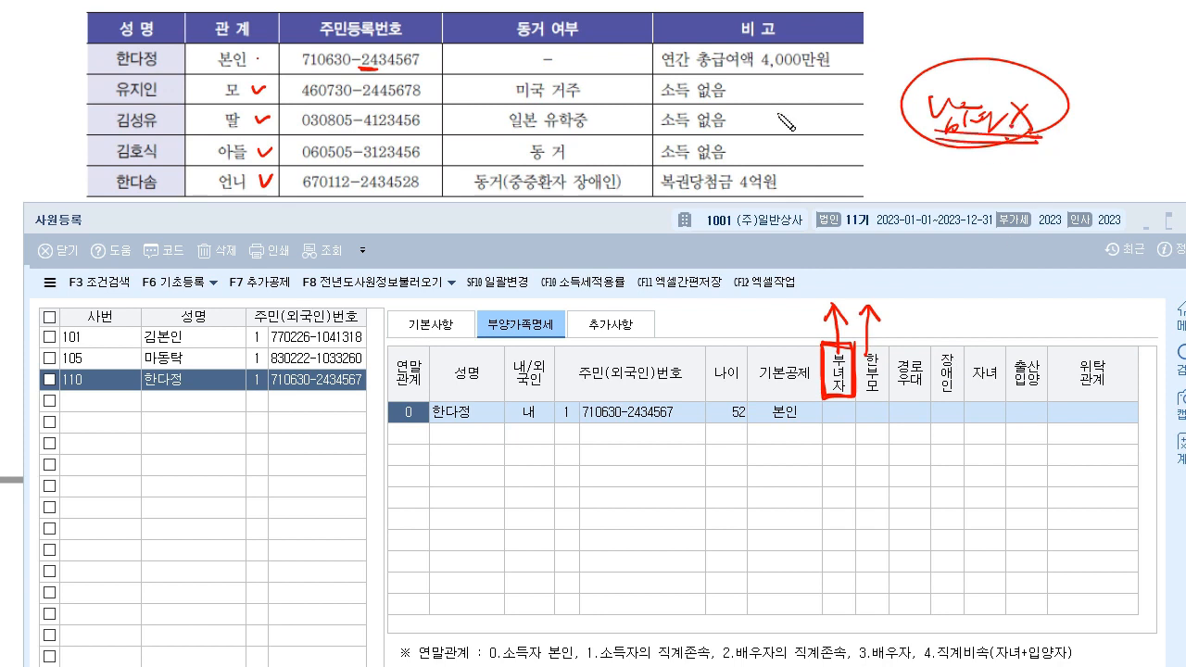
drag(265, 112, 264, 155)
mouse_move(785, 132)
mouse_down()
mouse_move(829, 156)
mouse_move(848, 139)
mouse_up()
mouse_move(915, 120)
mouse_down()
mouse_move(860, 141)
mouse_move(908, 137)
mouse_up()
mouse_move(967, 166)
mouse_down()
mouse_move(1093, 132)
mouse_move(1000, 169)
mouse_up()
mouse_move(883, 350)
mouse_down()
mouse_move(862, 393)
mouse_move(884, 349)
mouse_up()
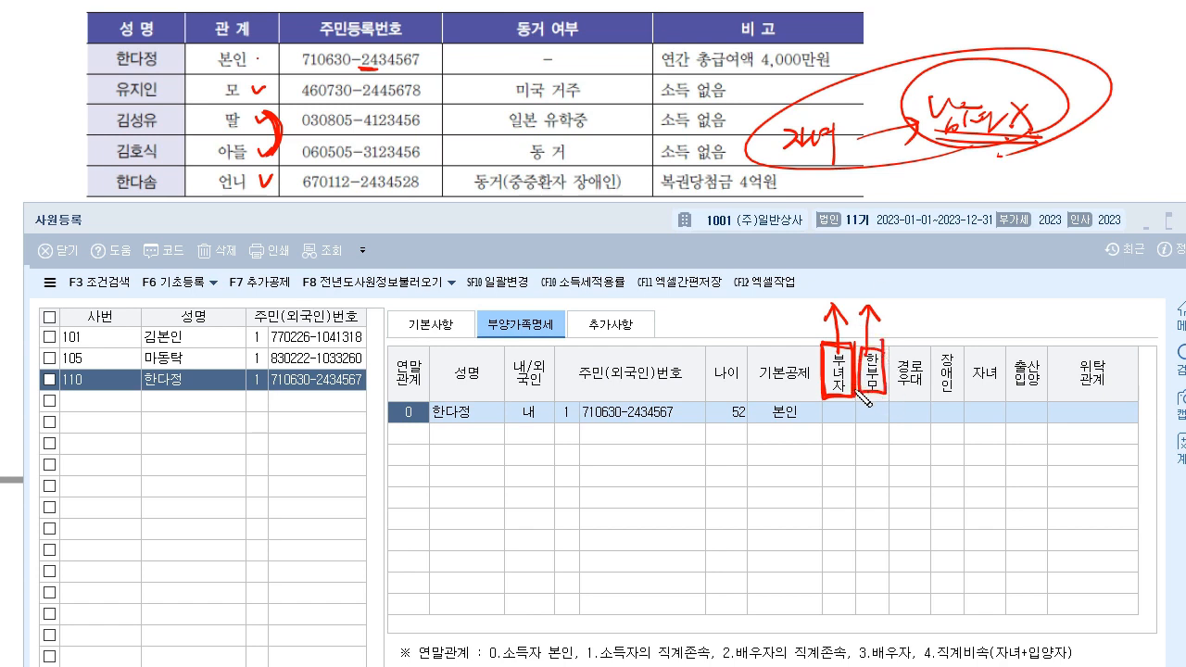
mouse_move(863, 281)
mouse_down()
mouse_move(887, 276)
mouse_move(867, 282)
mouse_up()
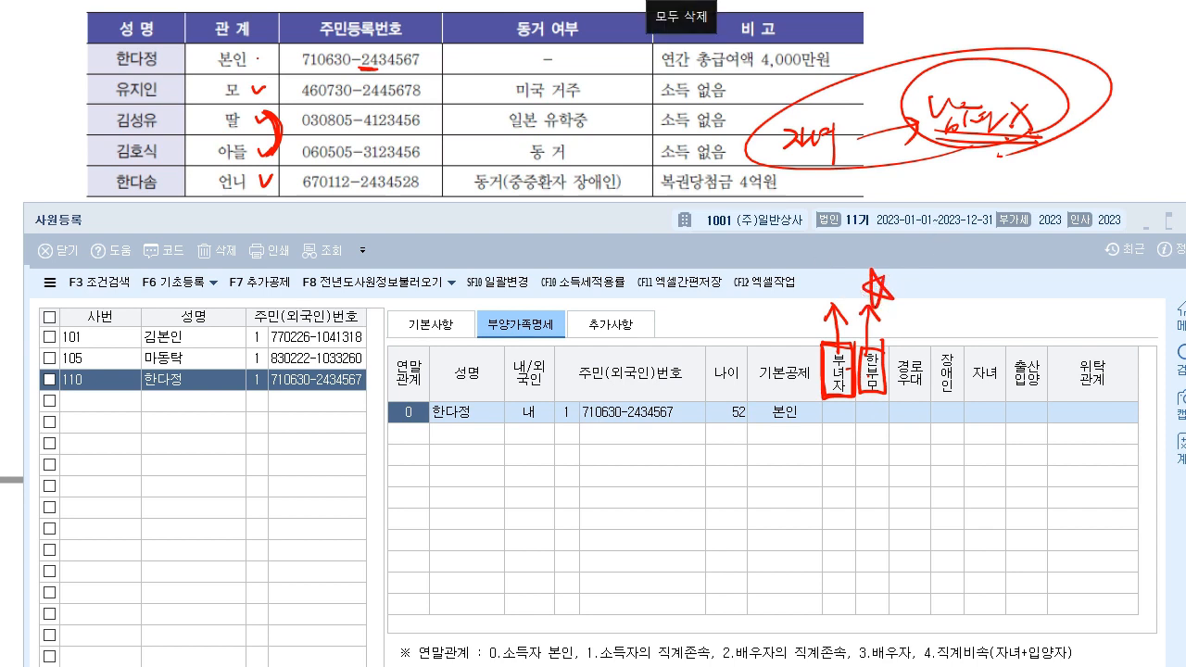
click(691, 3)
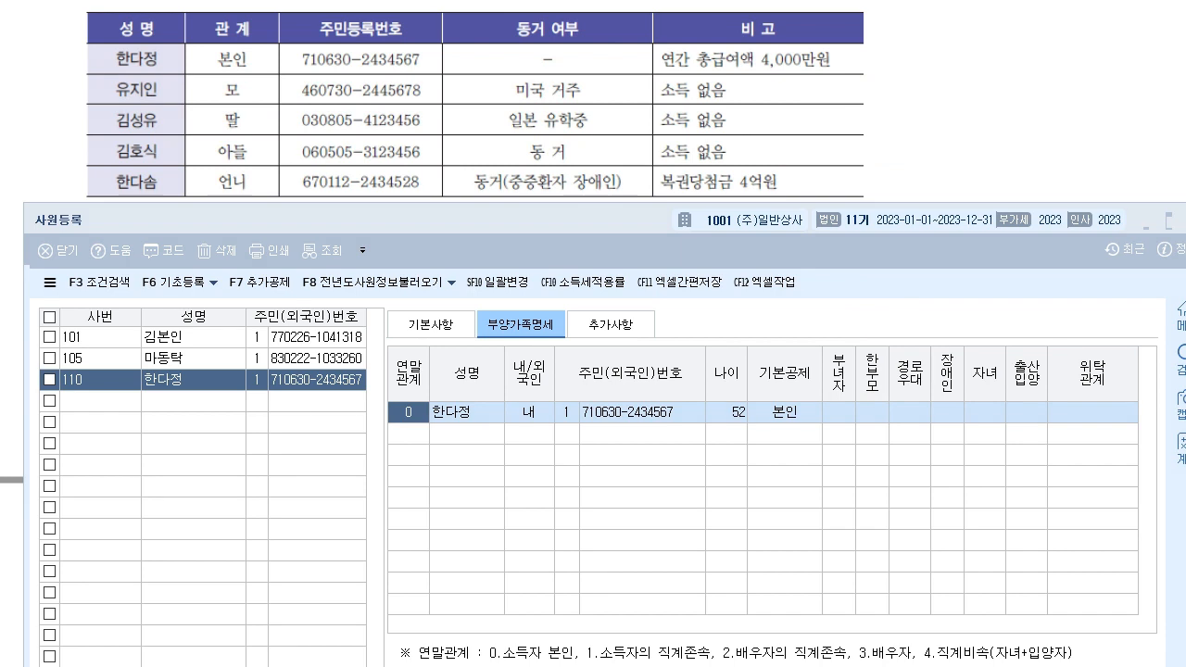
click(48, 3)
click(833, 412)
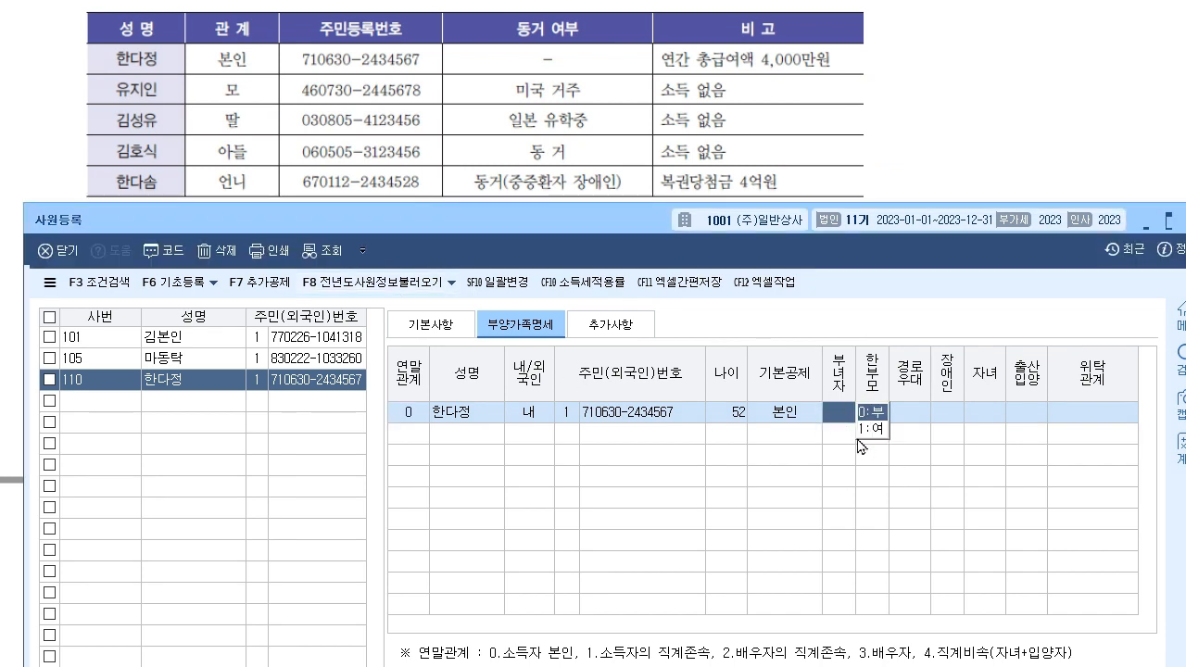
click(215, 364)
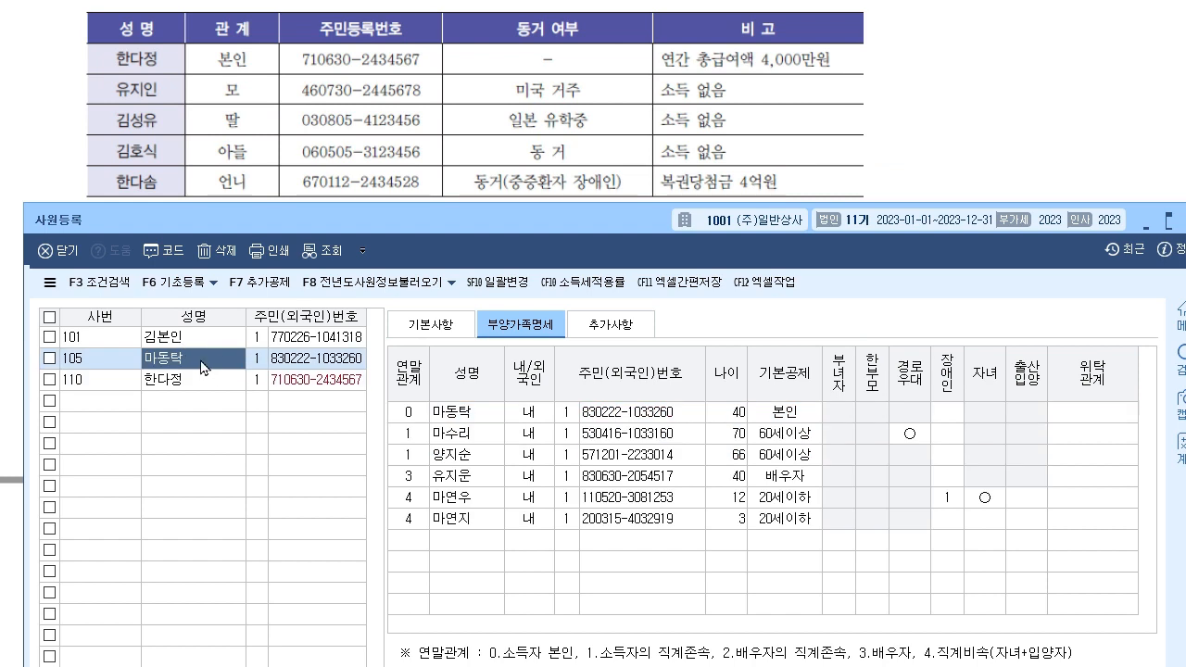
click(854, 414)
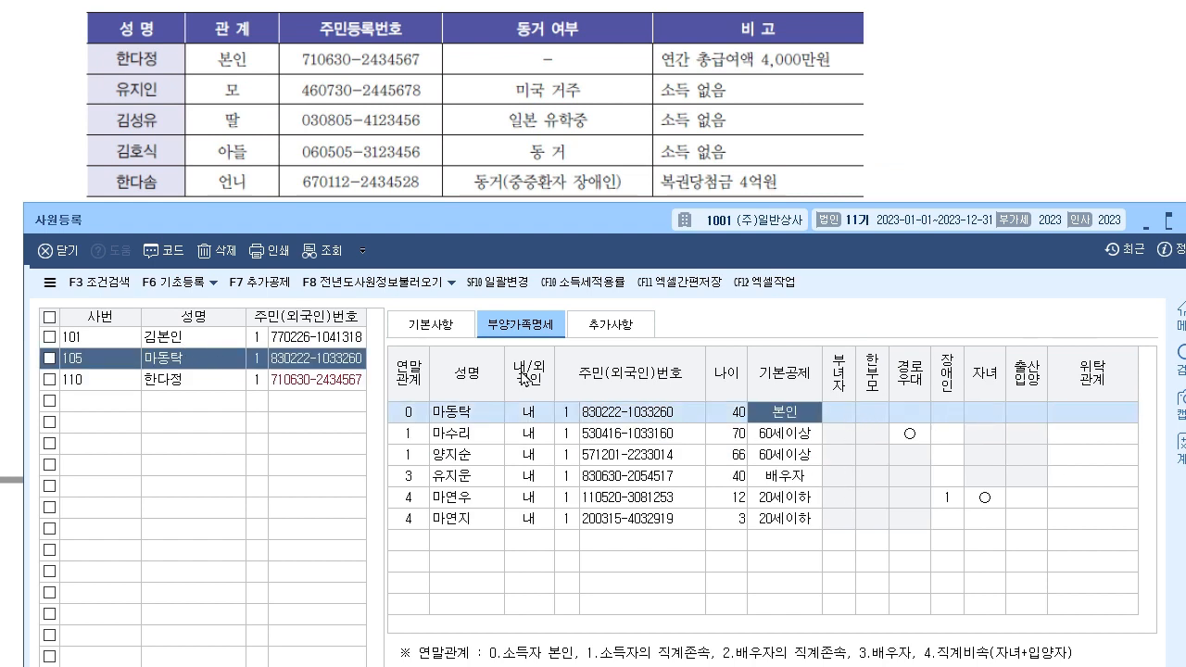
click(193, 381)
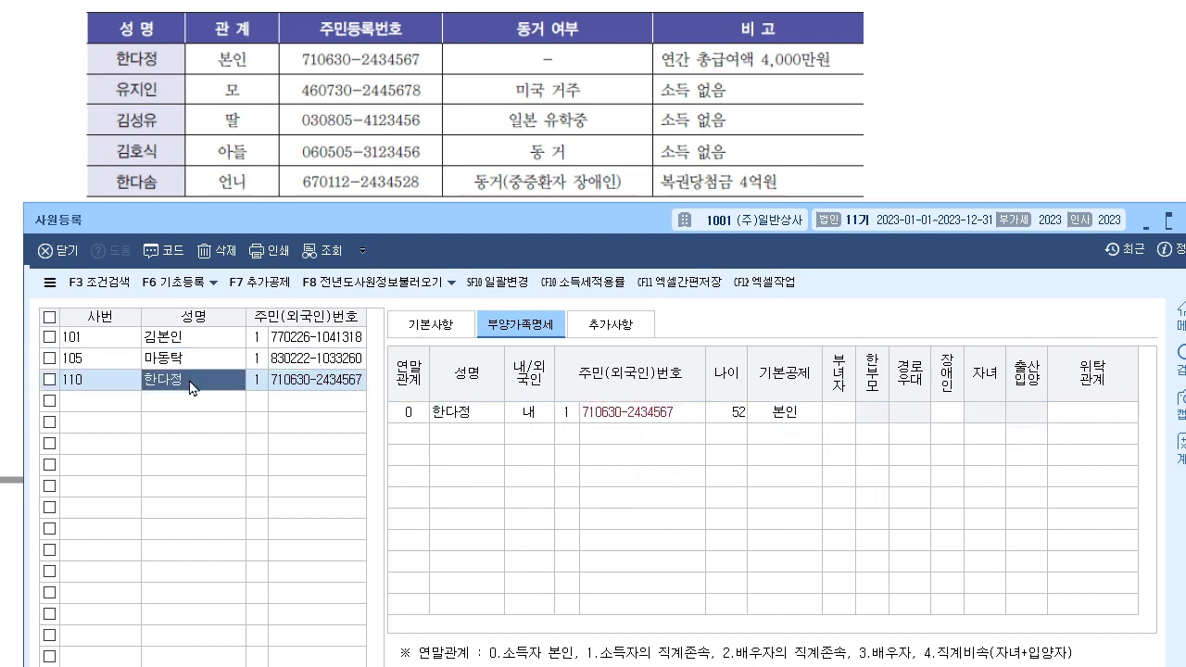
click(831, 419)
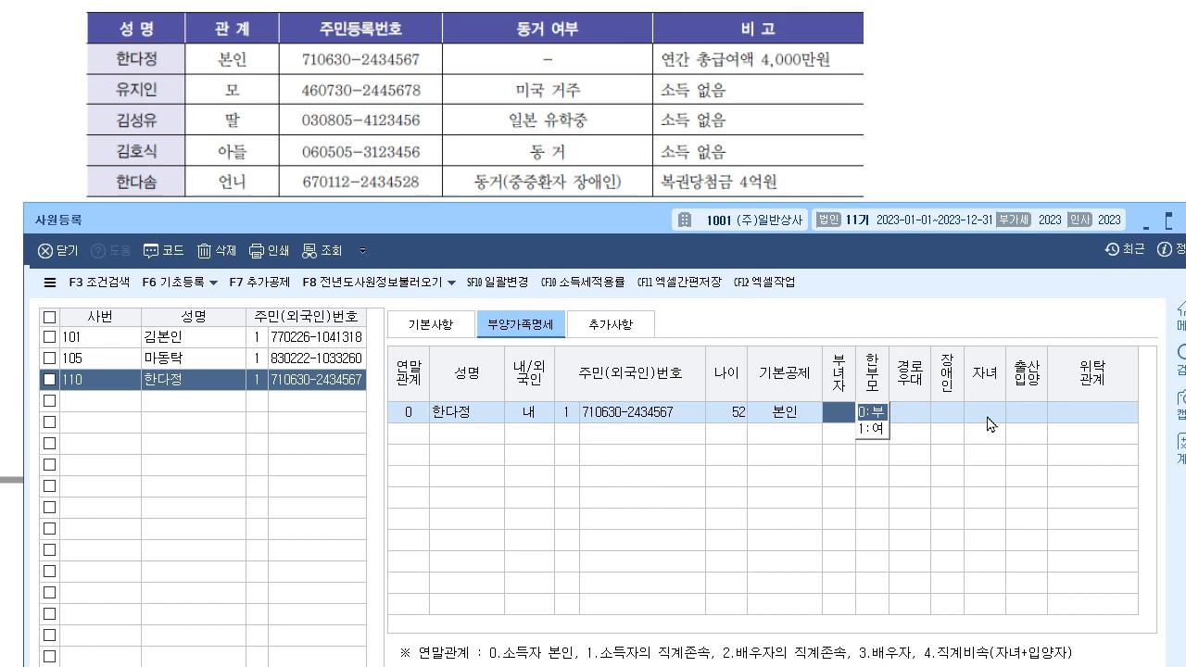
key(Return)
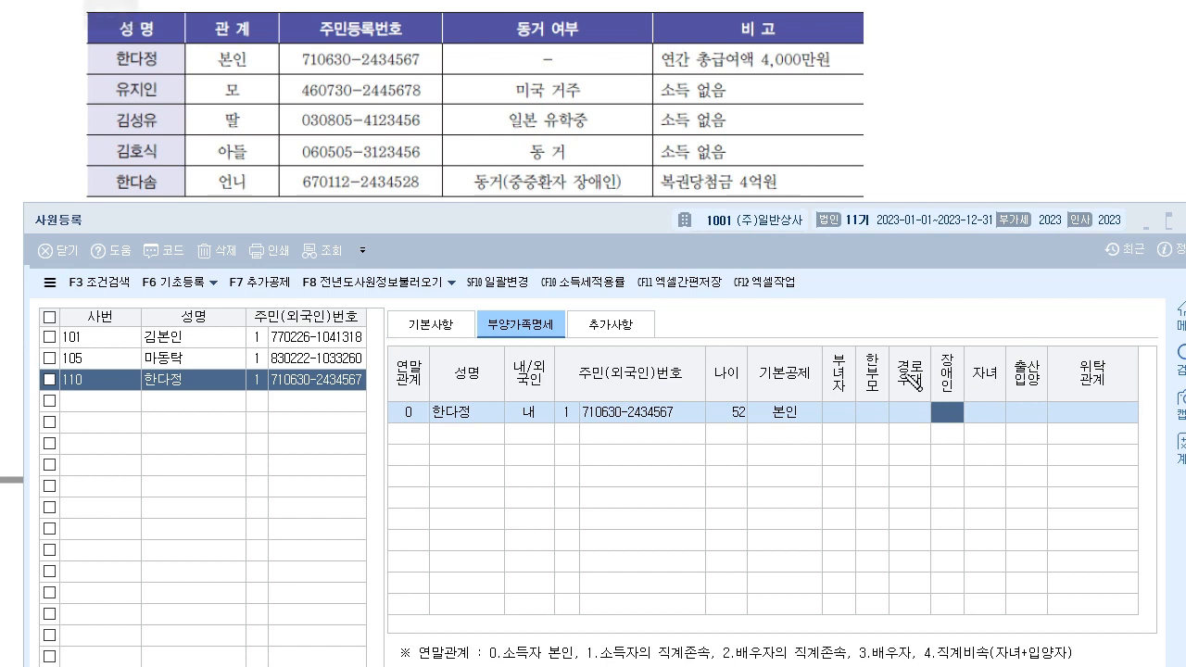
mouse_move(885, 349)
mouse_down()
mouse_move(860, 373)
mouse_move(860, 396)
mouse_move(903, 398)
mouse_move(897, 350)
mouse_move(880, 343)
mouse_move(923, 210)
mouse_move(974, 136)
mouse_move(975, 159)
mouse_move(1006, 129)
mouse_move(1021, 141)
mouse_up()
mouse_move(1009, 144)
mouse_down()
mouse_move(1015, 158)
mouse_move(1080, 134)
mouse_move(1085, 167)
mouse_move(1100, 125)
mouse_up()
mouse_move(1096, 131)
mouse_down()
mouse_move(1105, 140)
mouse_move(1108, 82)
mouse_move(1132, 150)
mouse_up()
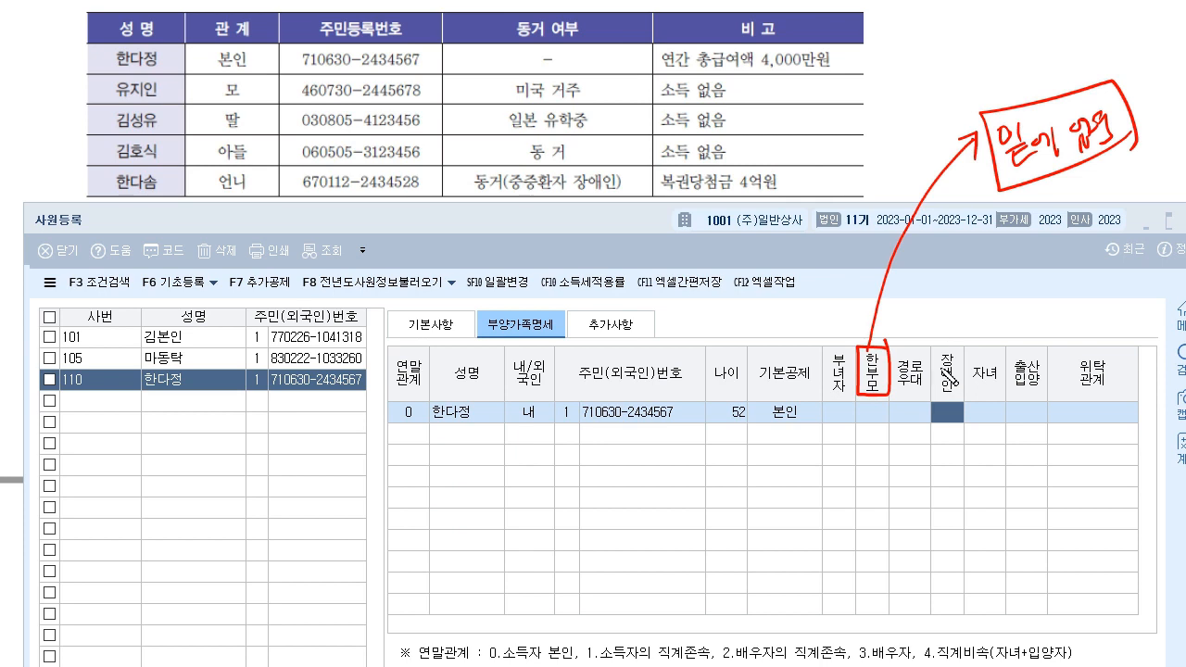
drag(258, 145, 275, 130)
mouse_move(888, 319)
mouse_down()
mouse_move(912, 302)
mouse_move(874, 321)
mouse_move(885, 306)
mouse_up()
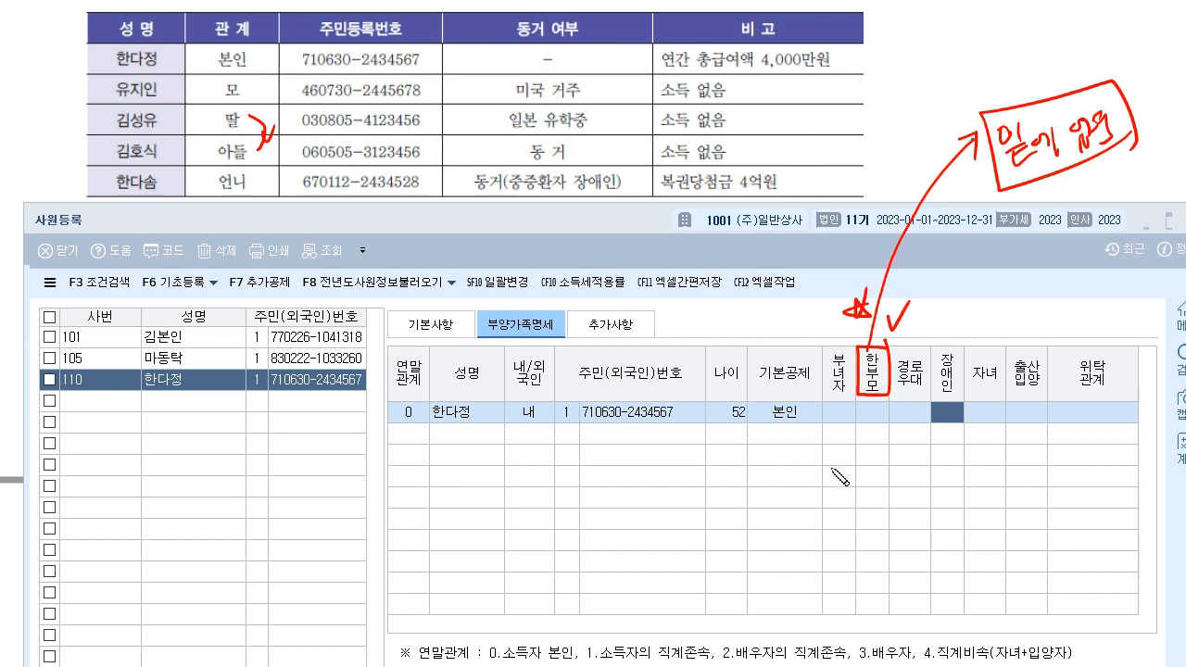
mouse_move(891, 40)
mouse_down()
mouse_move(894, 53)
mouse_move(904, 41)
mouse_move(963, 39)
mouse_move(960, 74)
mouse_move(1004, 39)
mouse_up()
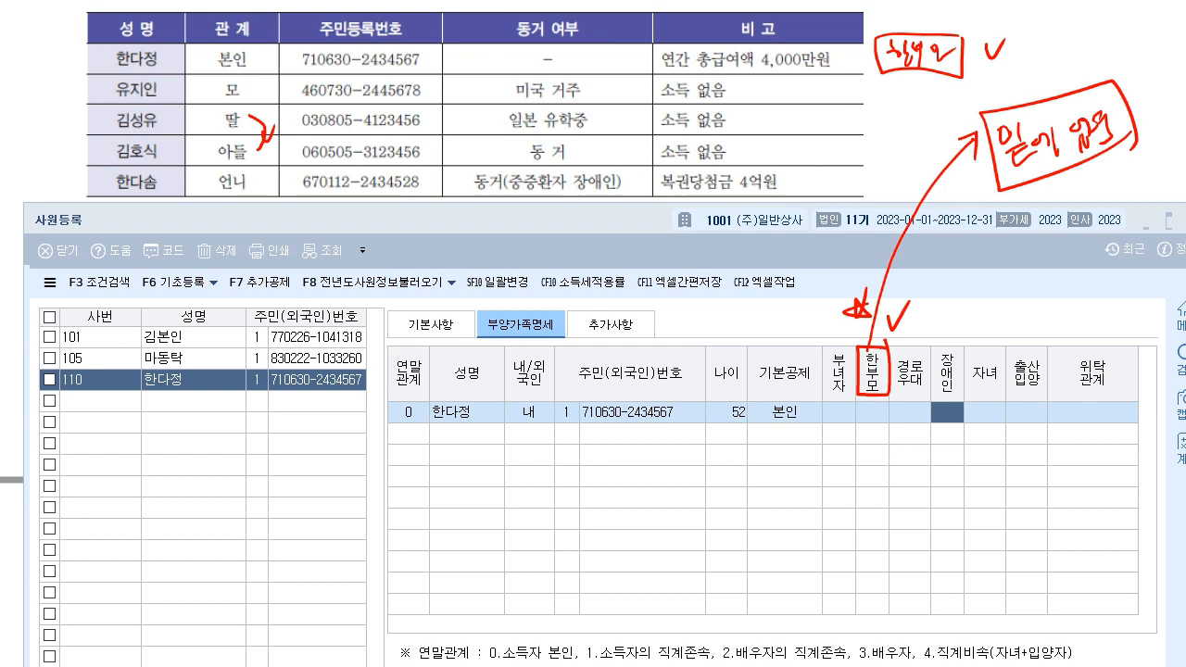
key(ctrl+z)
key(ctrl+z)
key(ctrl+z)
key(ctrl+z)
key(ctrl+z)
key(ctrl+z)
key(ctrl+z)
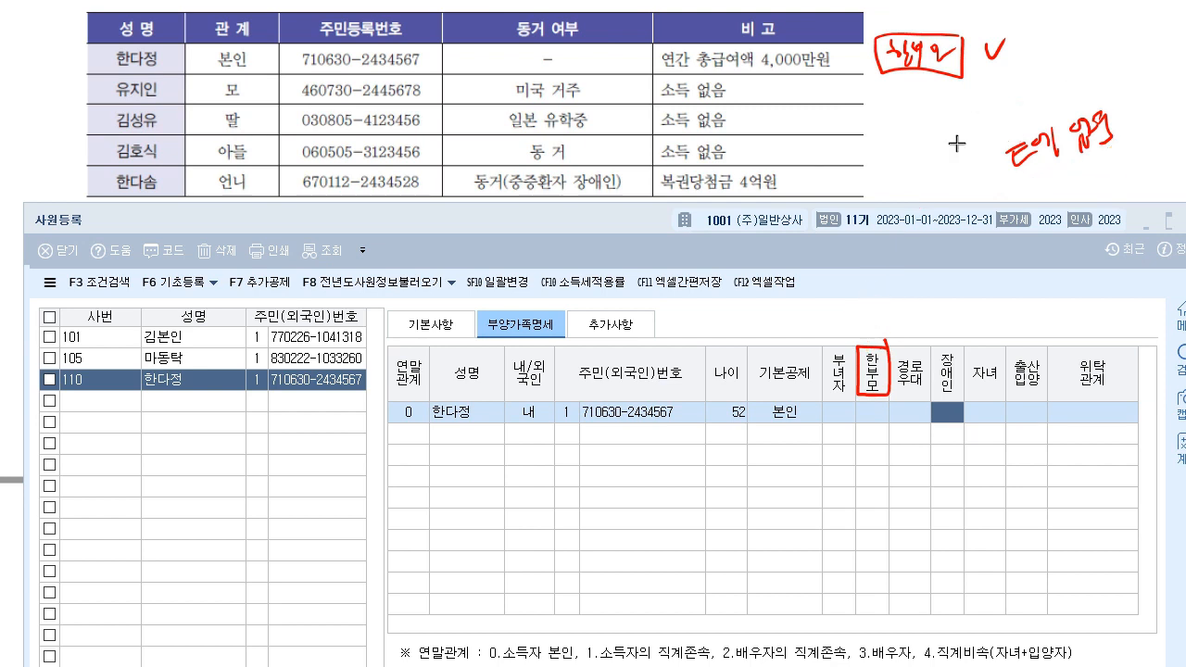
key(ctrl+z)
key(ctrl+z)
key(ctrl+z)
key(ctrl+z)
key(ctrl+z)
key(ctrl+z)
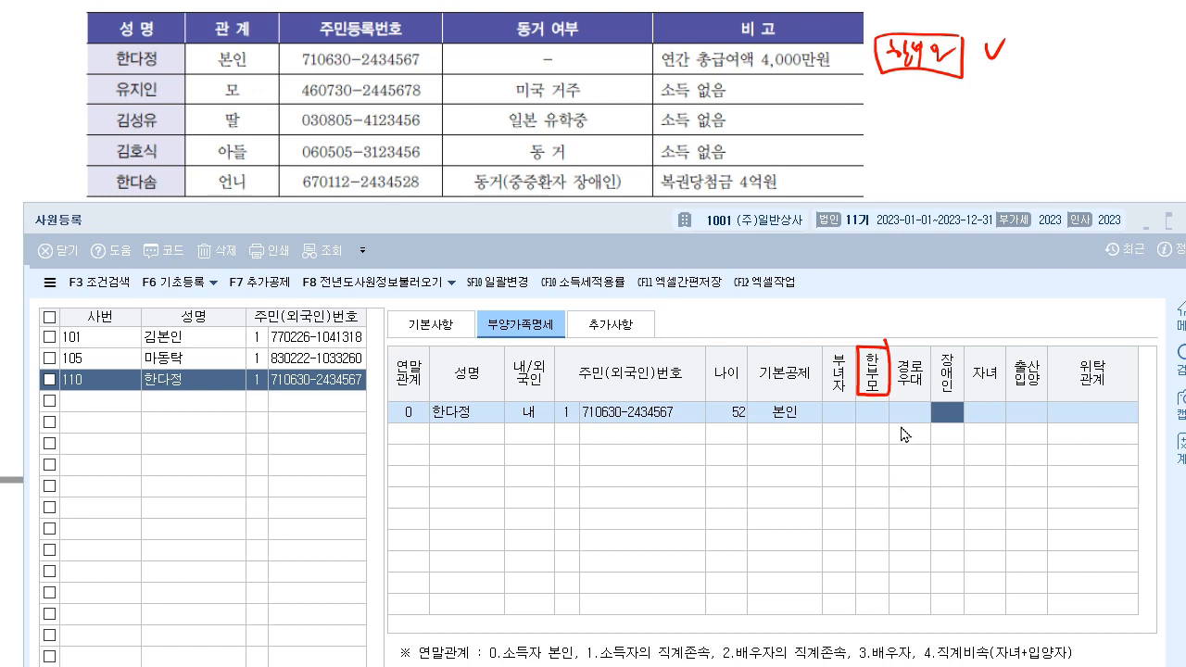
- Add the employee's mother with relation code 1, her name and resident number, and basic deduction 부
click(414, 442)
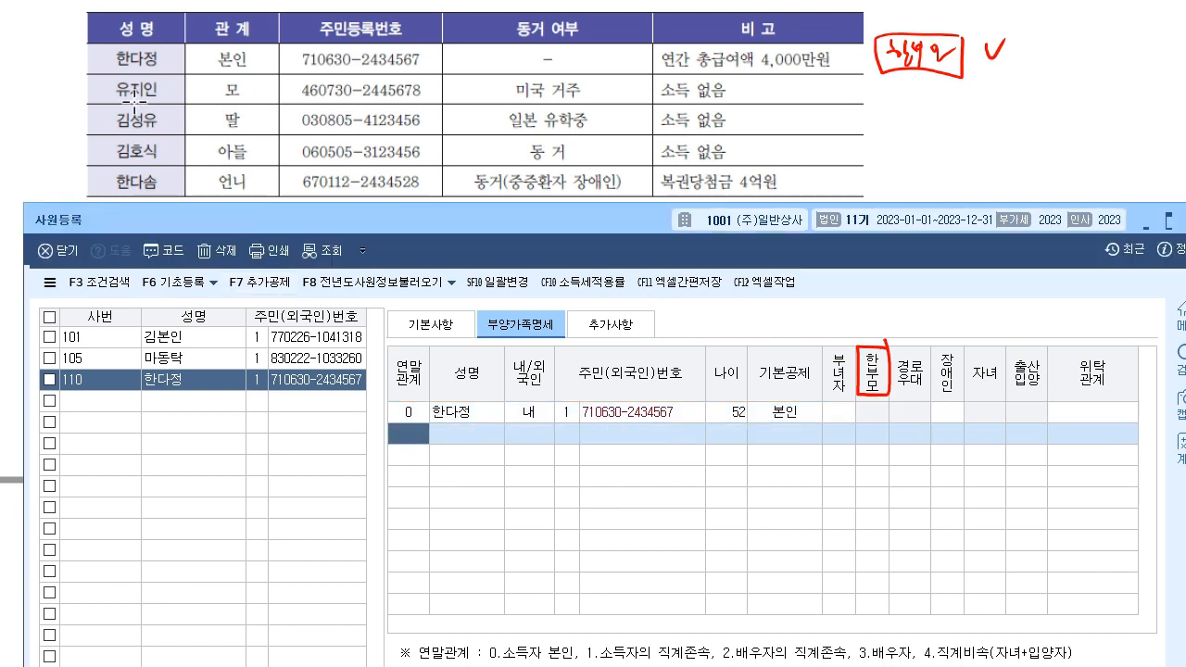
text(1)
key(Return)
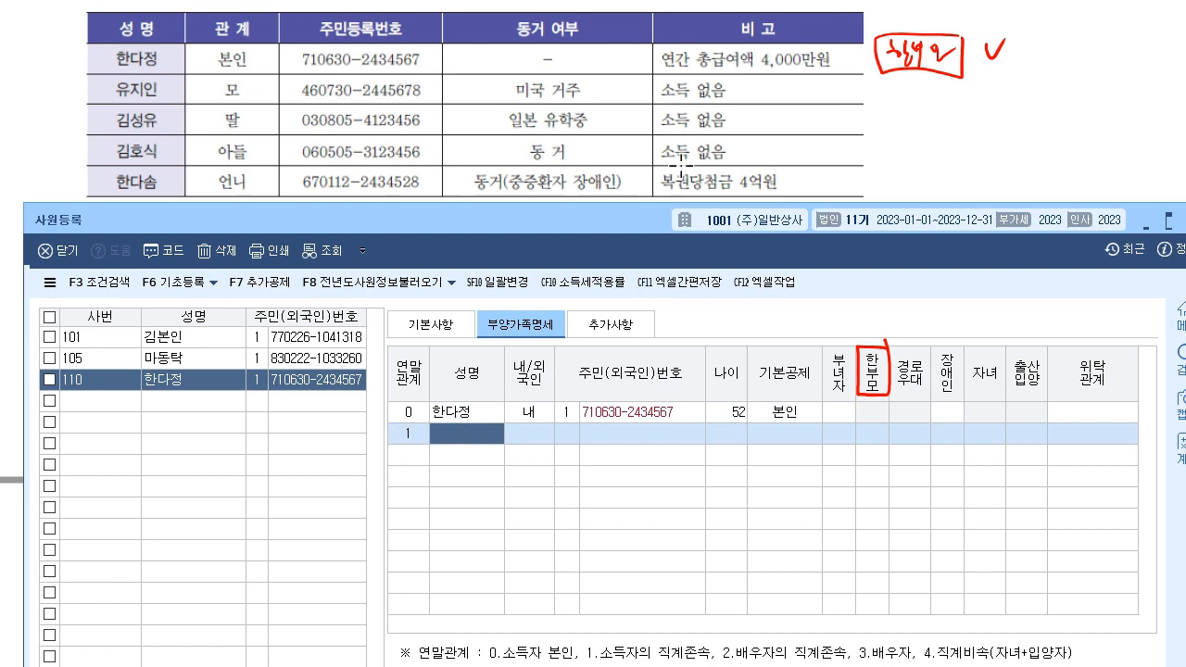
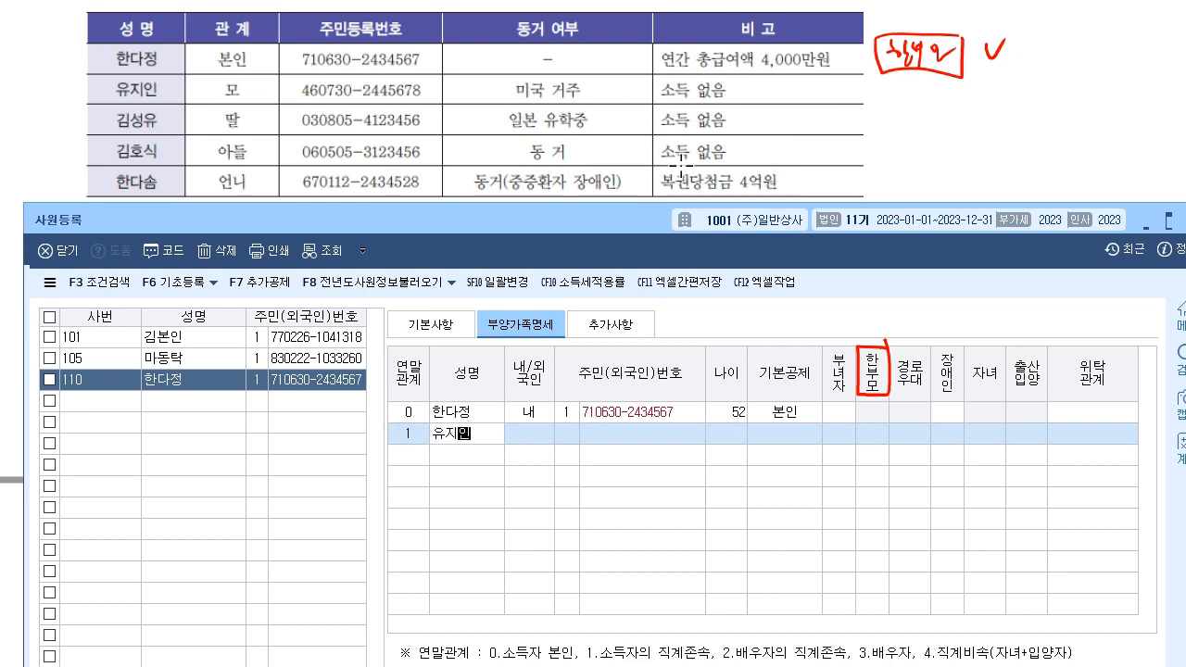
key(Return)
text(1)
key(Return)
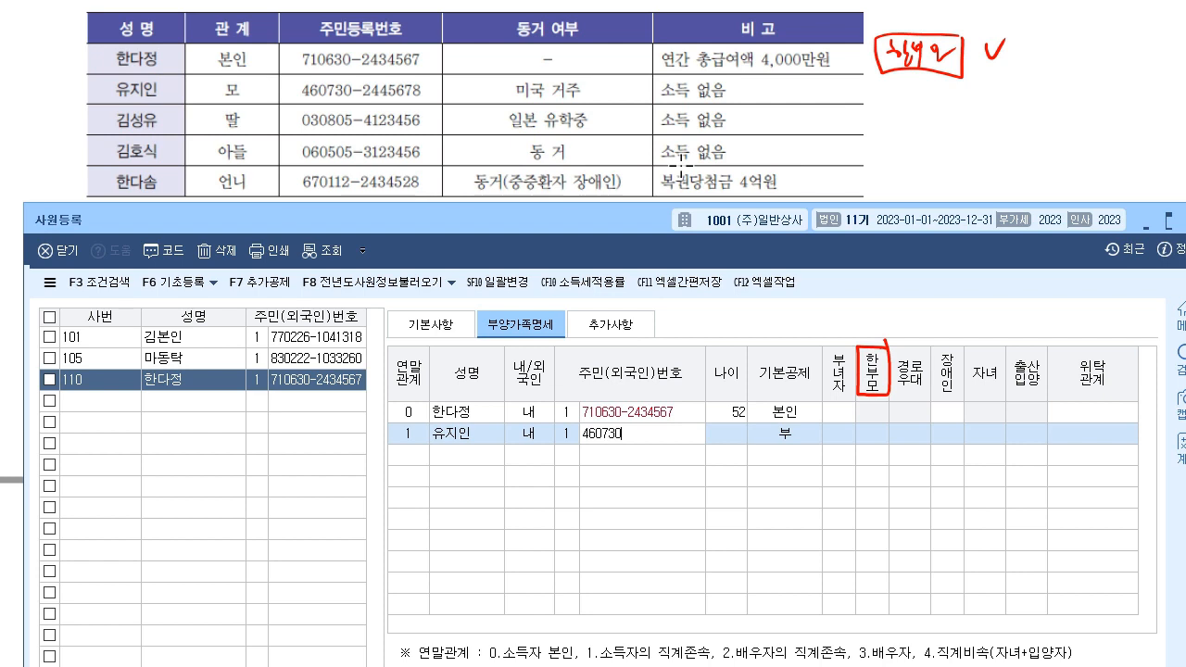
key(Return)
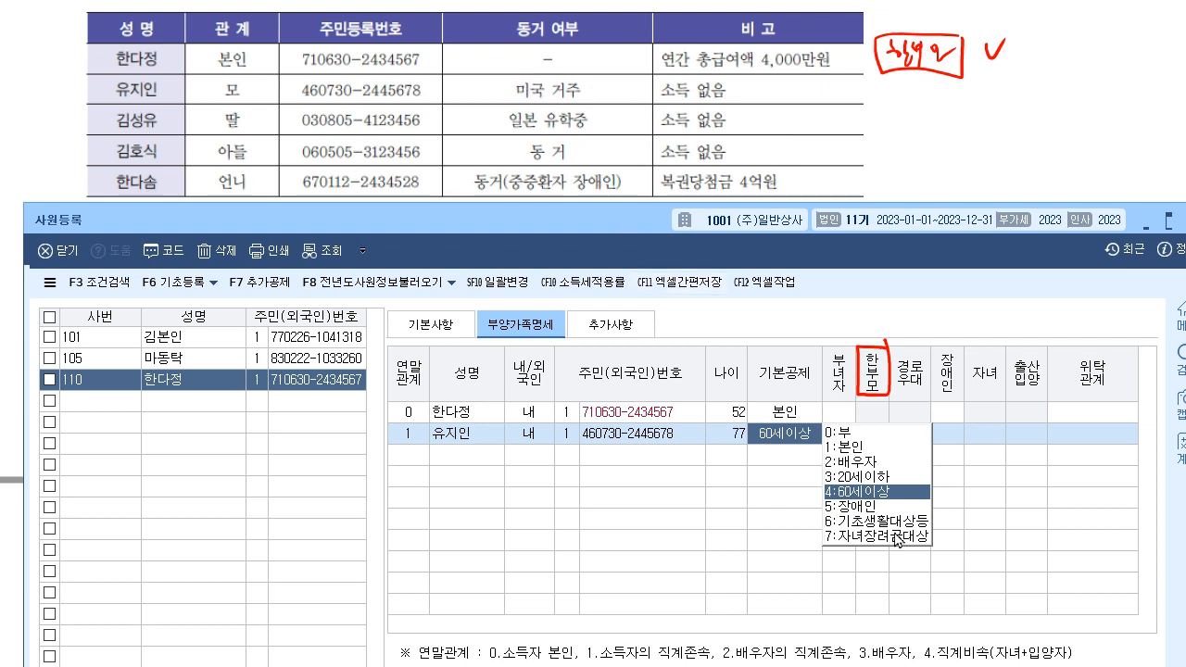
click(846, 432)
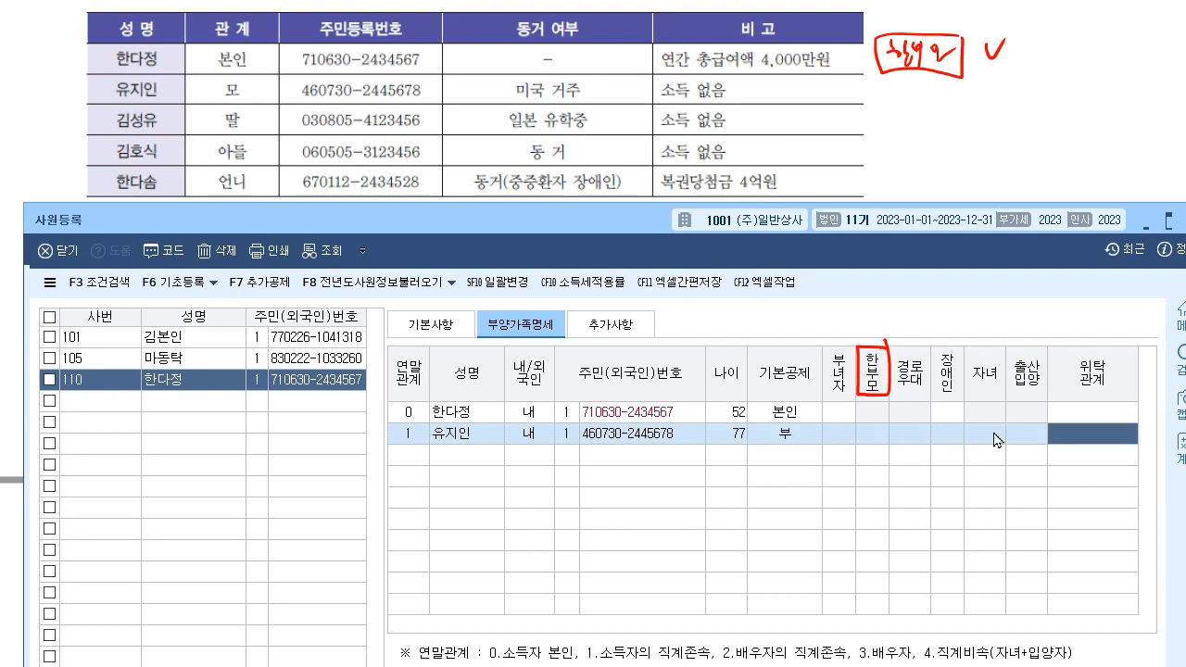
- Add the 20-year-old daughter with relation code 4 and her resident number, keeping 20세이하 and 자녀 ○
click(421, 455)
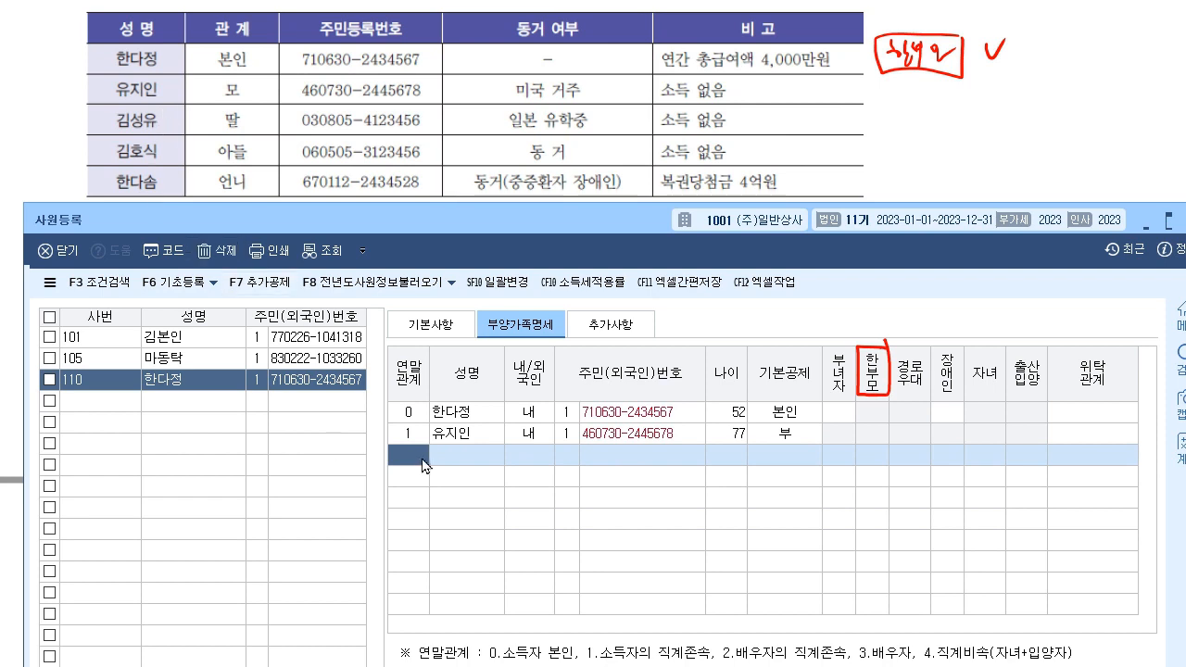
text(4)
key(Return)
key(Return)
text(1)
key(Return)
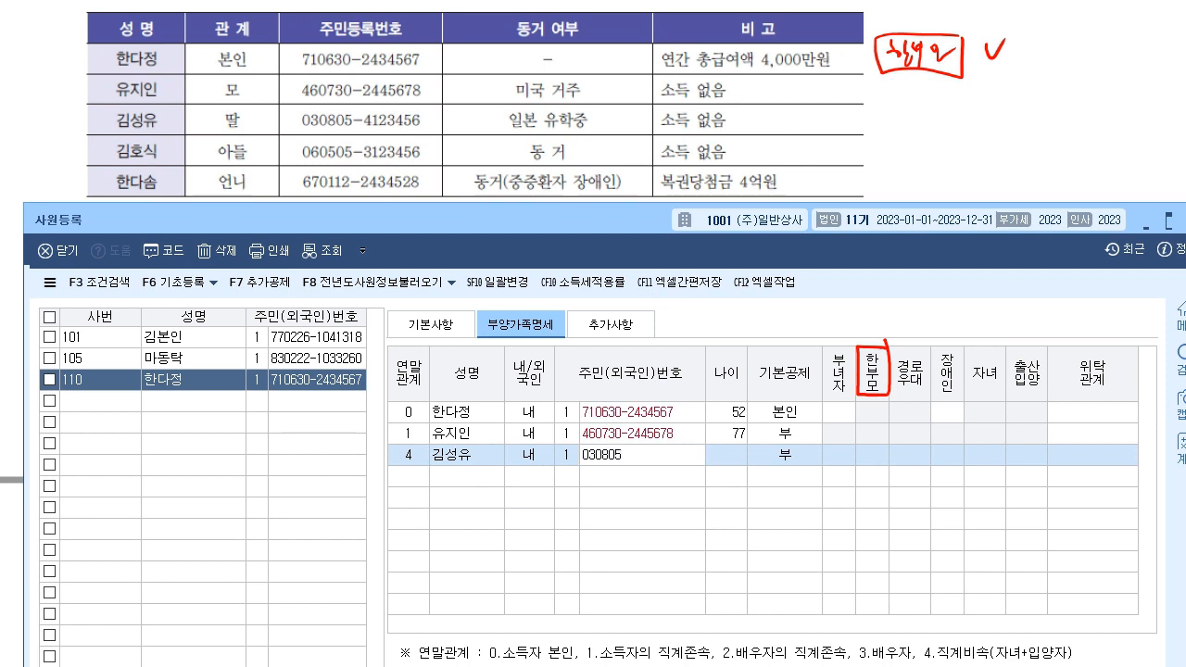
key(Return)
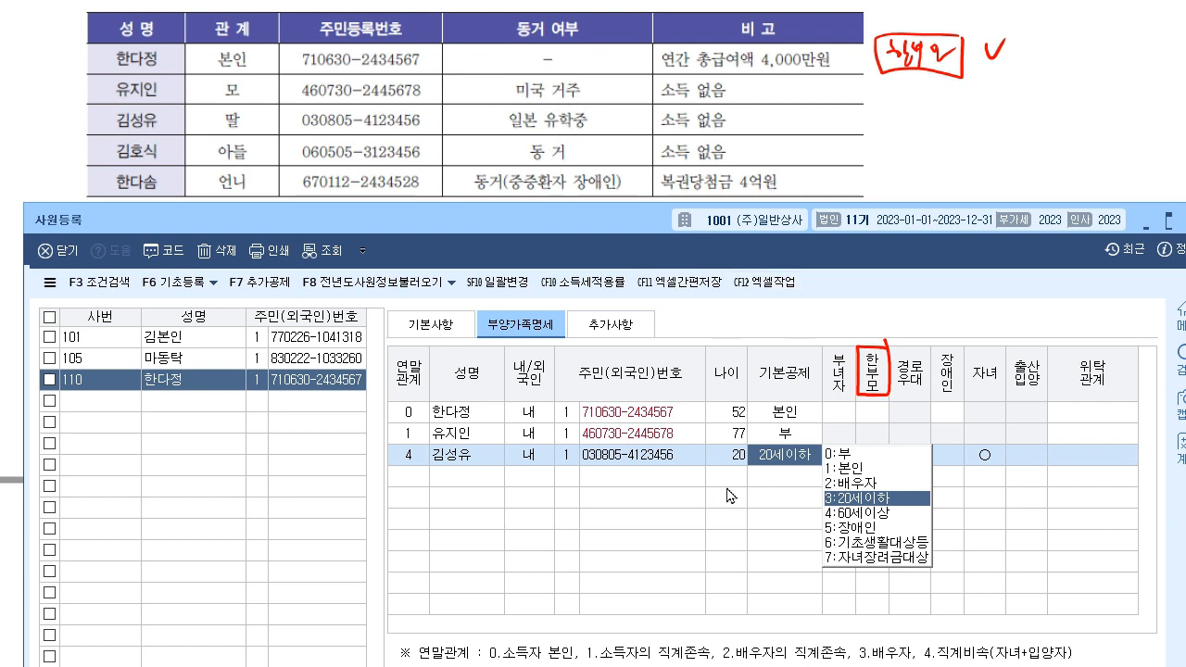
key(Return)
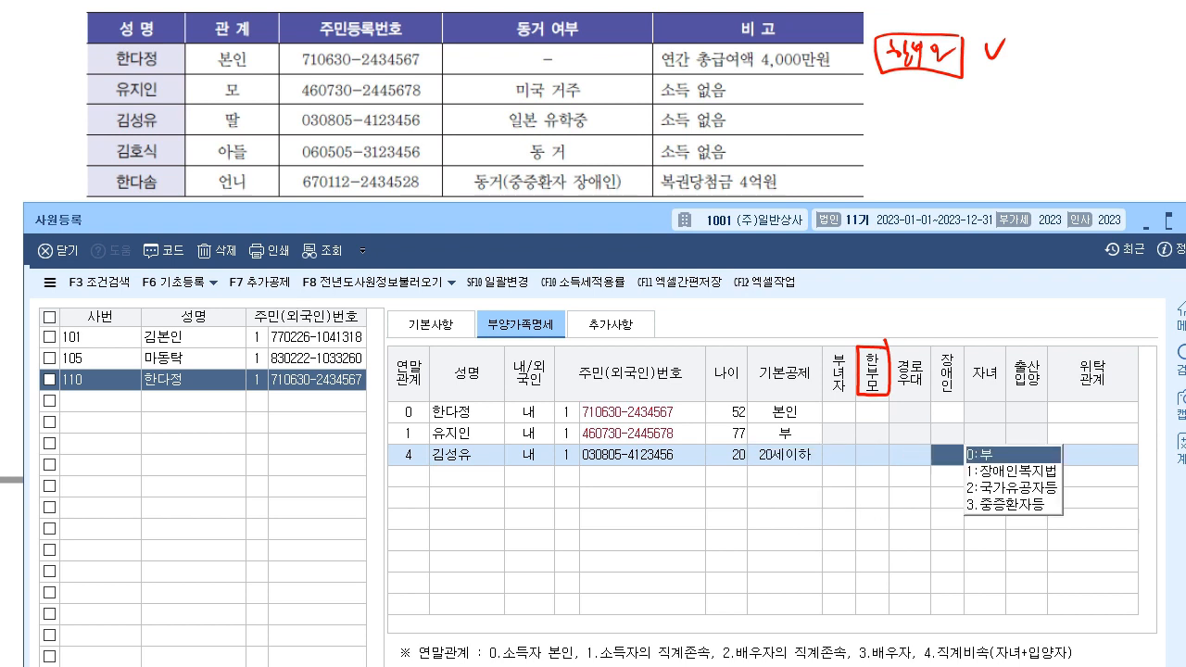
key(Return)
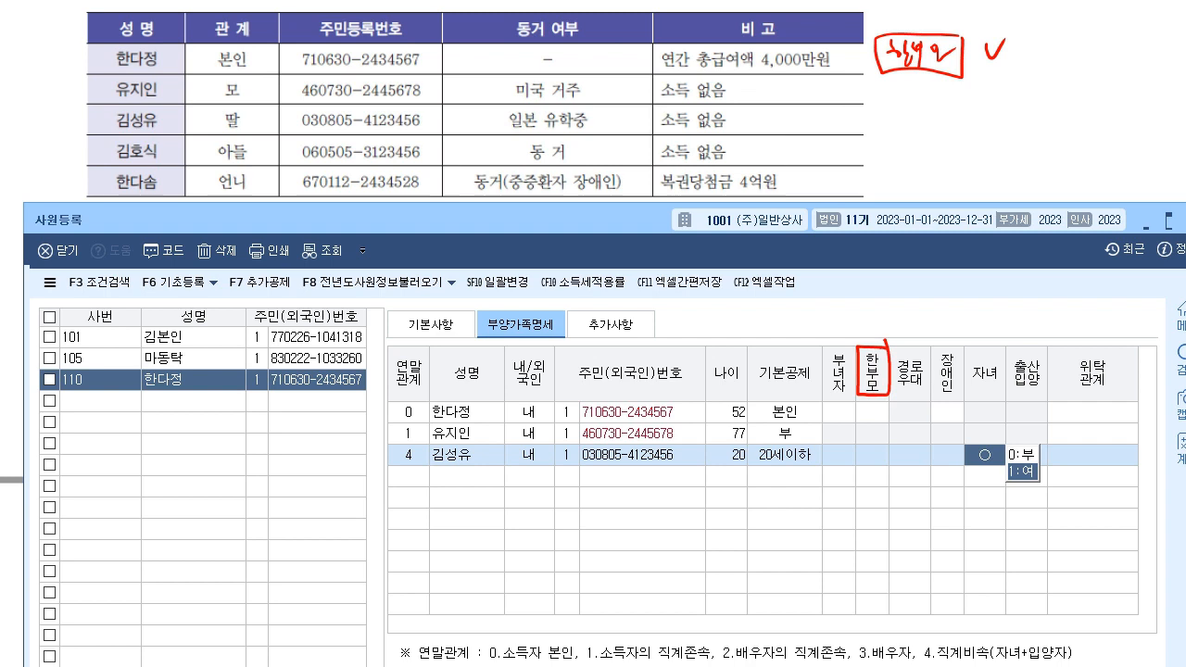
key(Return)
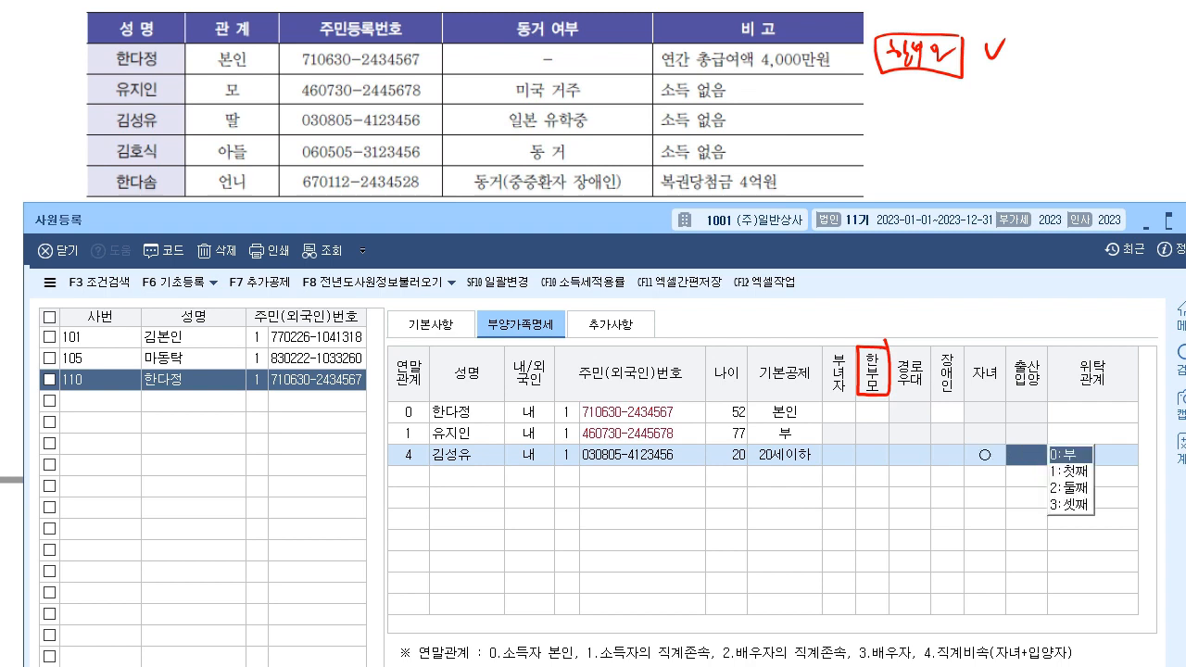
key(Return)
key(Return)
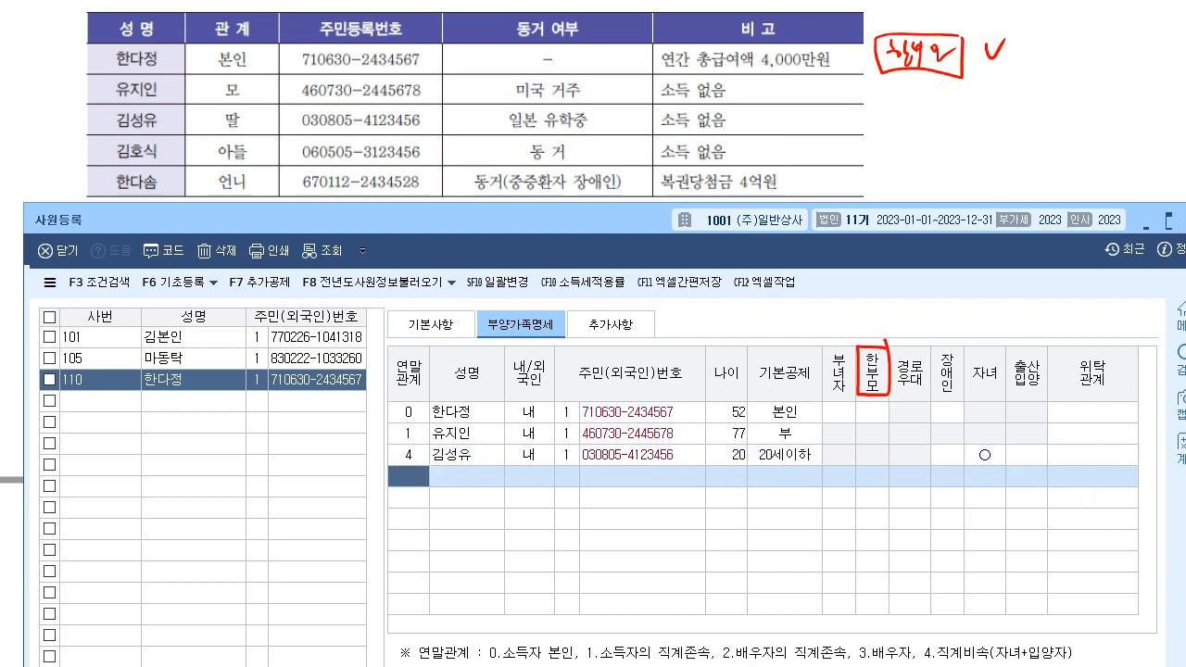
- Set 한부모 to 1:여 on employee 110's own 본인 row
click(1001, 665)
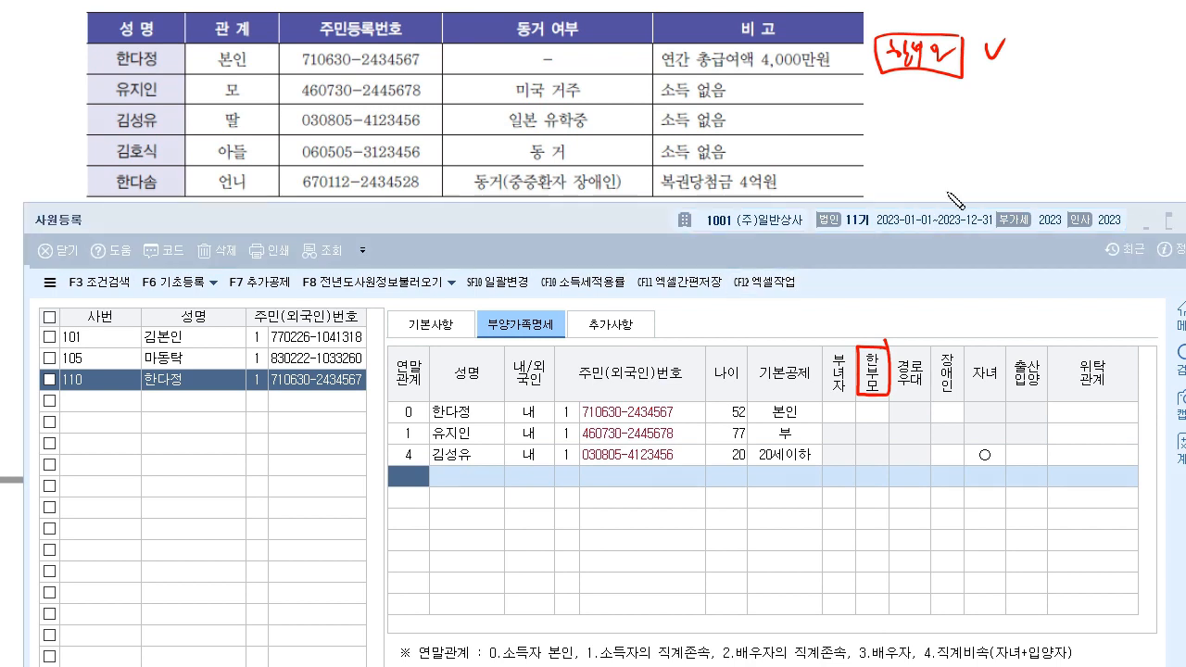
drag(854, 425, 894, 425)
drag(889, 276, 871, 343)
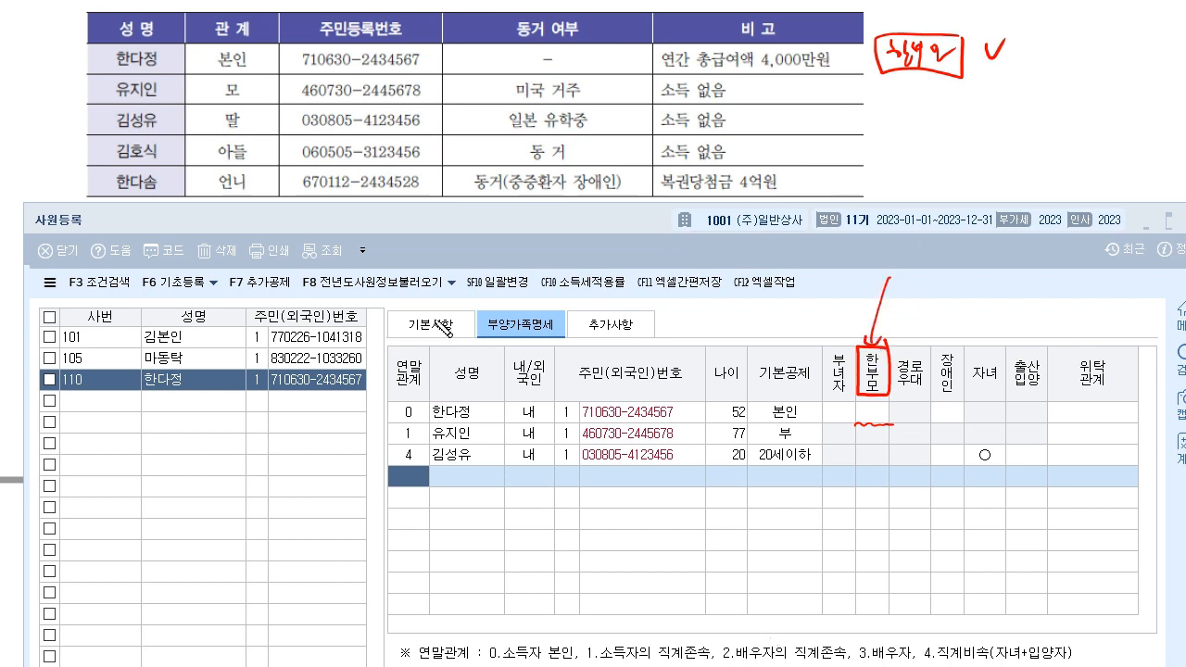
click(872, 413)
key(1)
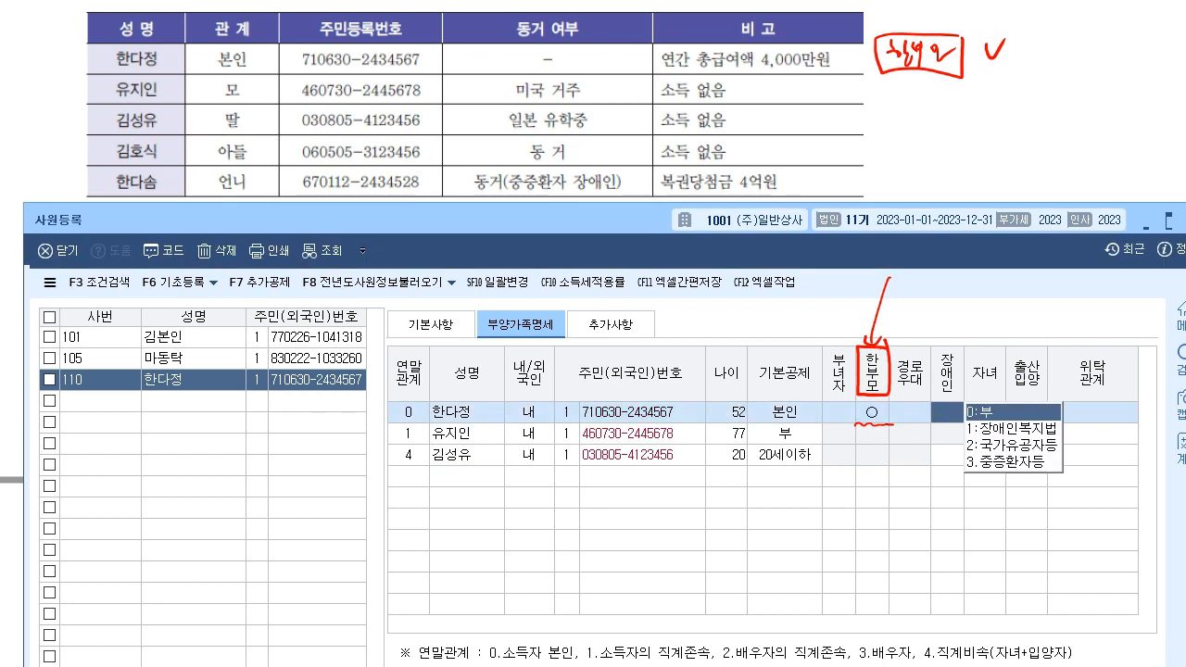
click(401, 480)
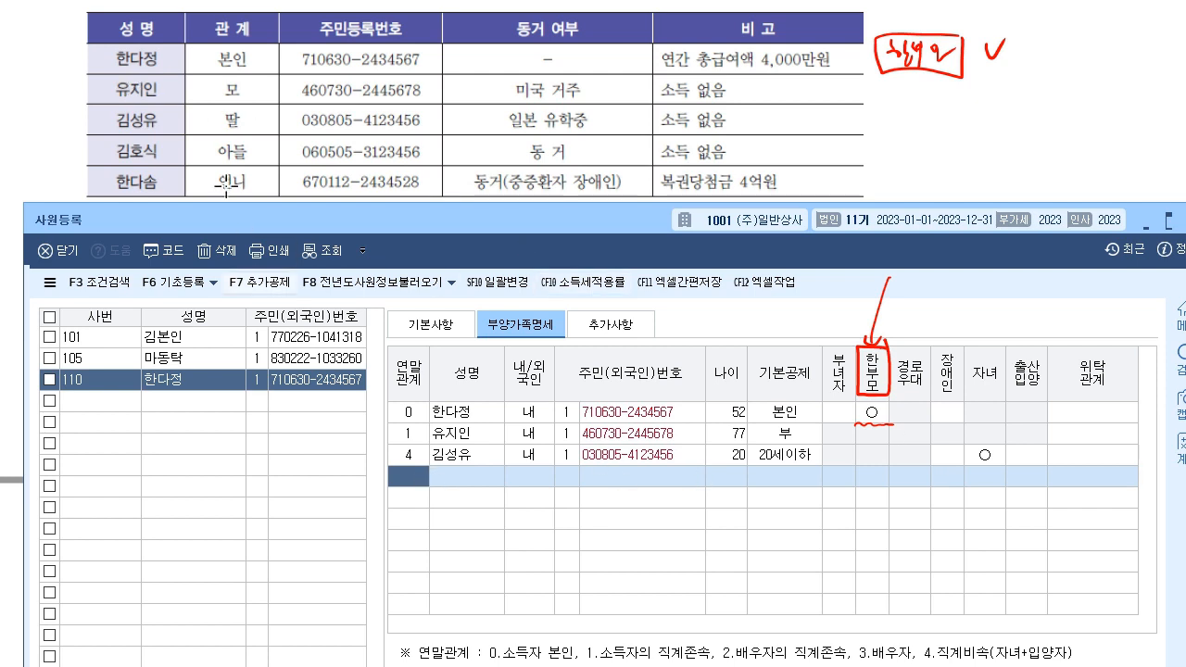
- Add the 17-year-old son with relation code 4 and his resident number, keeping 20세이하 and 자녀 ○
text(4)
key(Return)
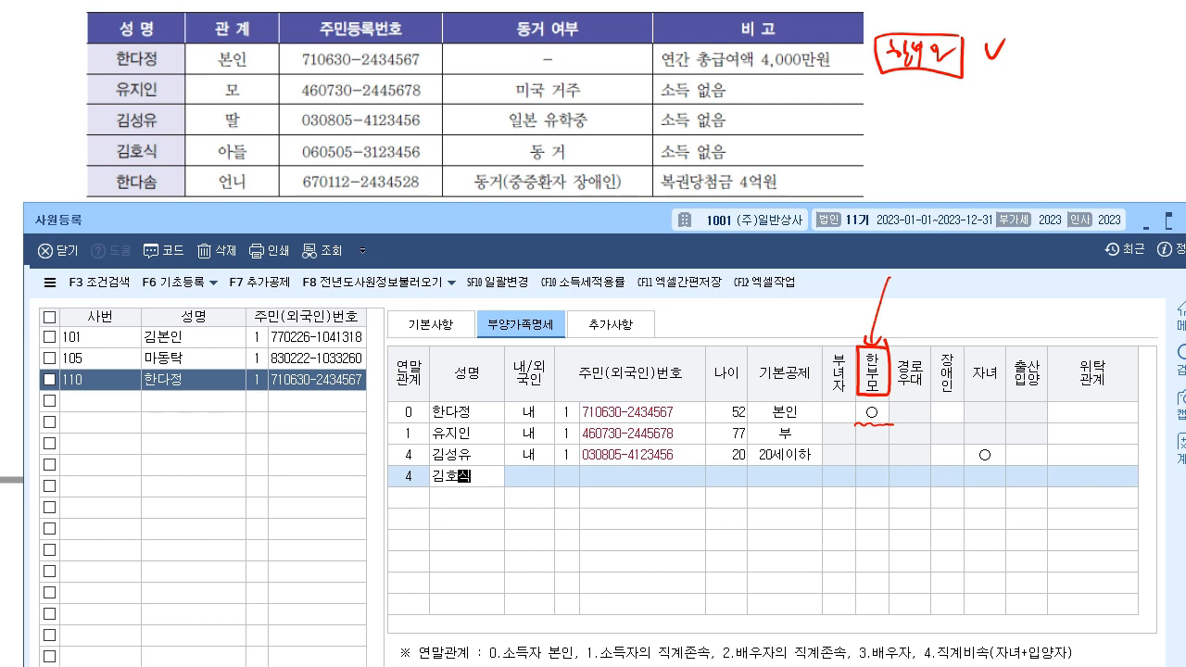
key(Return)
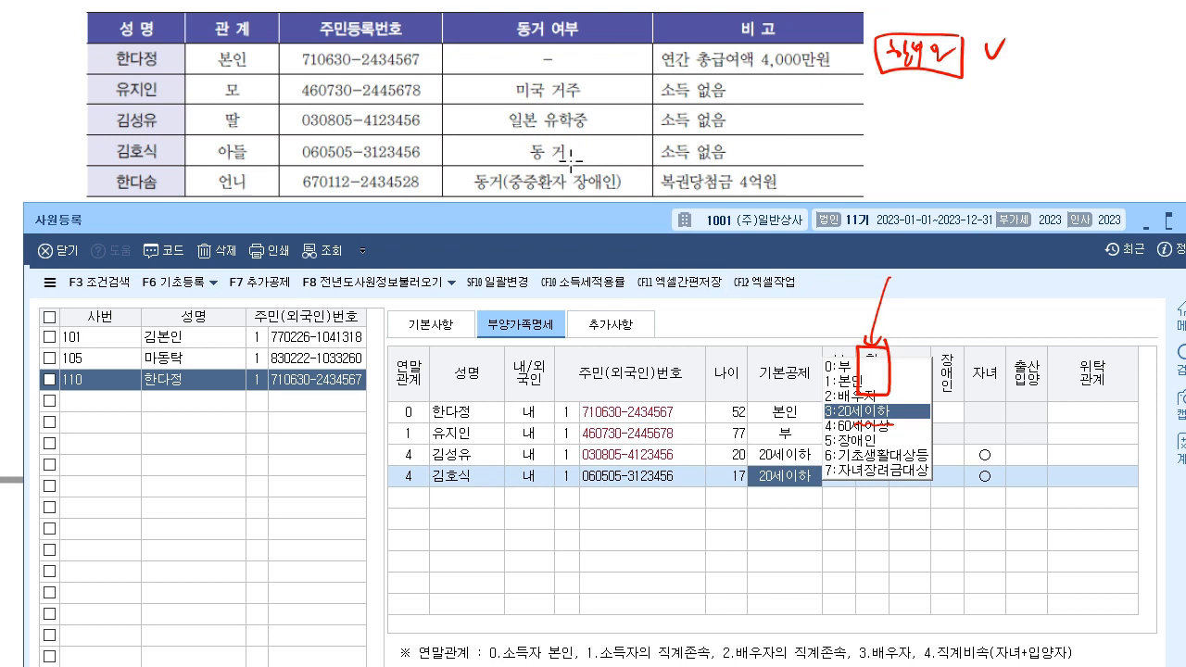
key(Return)
key(Return)
key(Return)
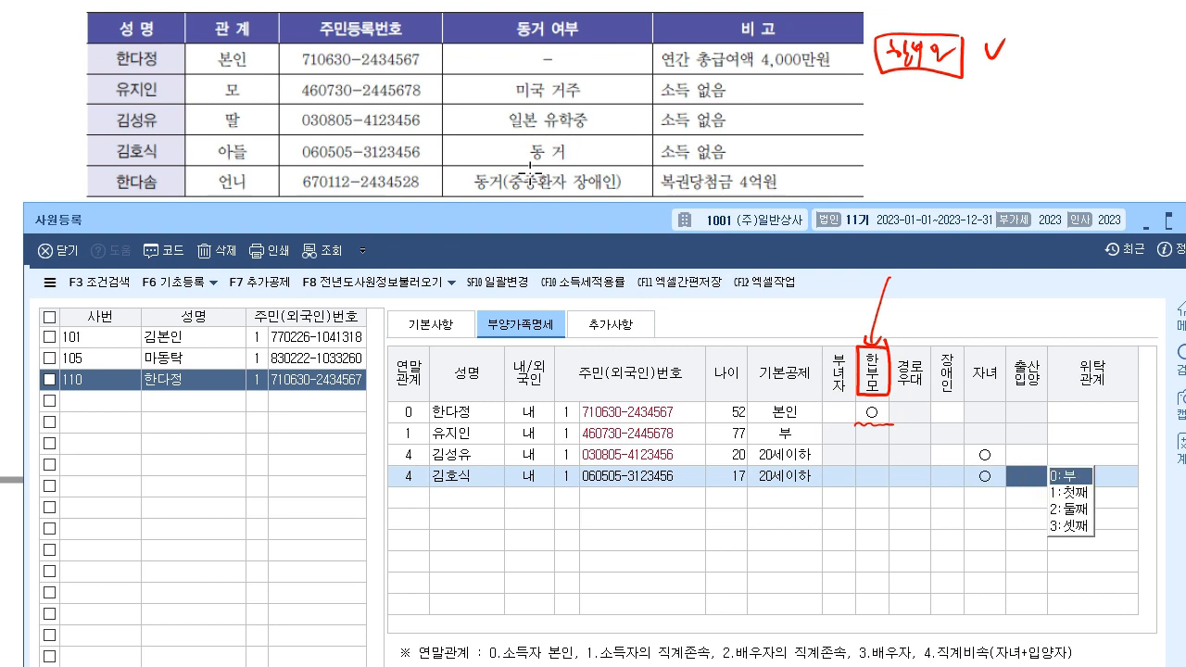
key(Return)
key(Return)
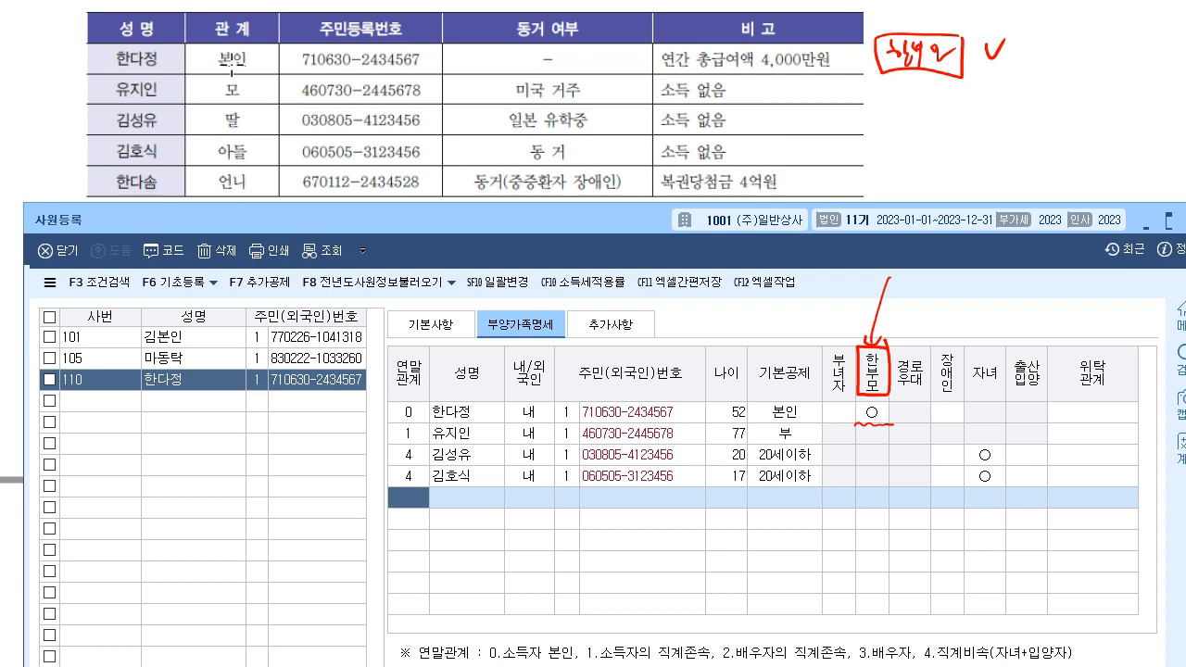
- Add the 56-year-old sister with relation code 6, her corrected name and resident number
text(6)
key(Return)
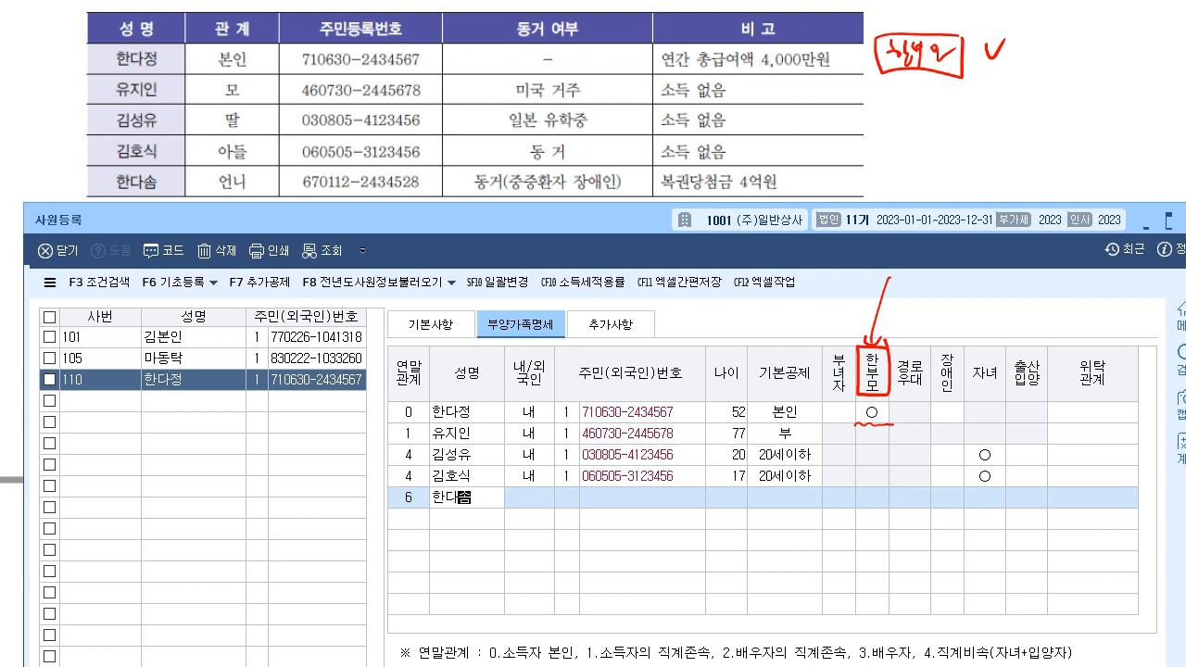
key(Return)
key(Return)
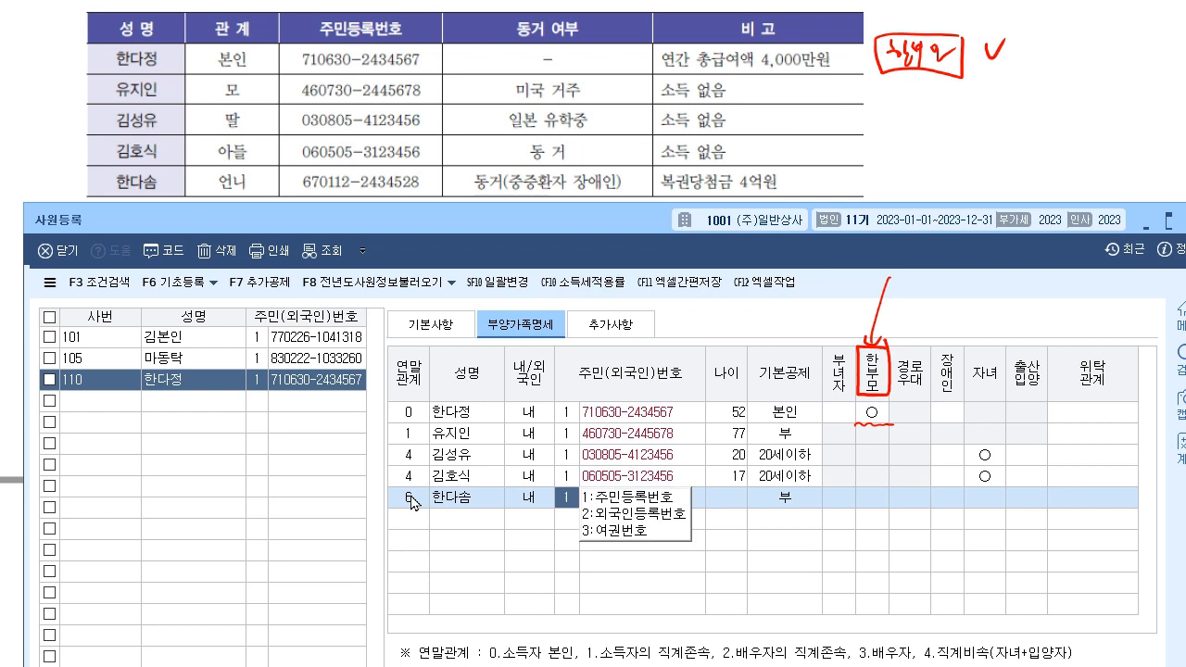
key(Return)
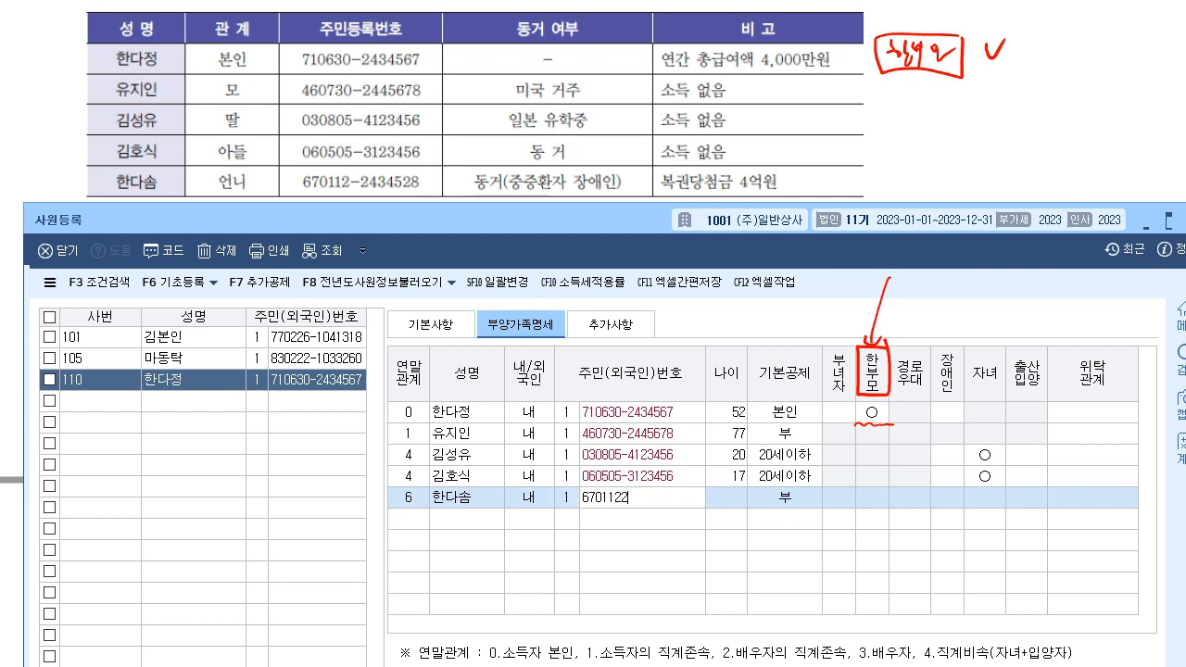
key(Return)
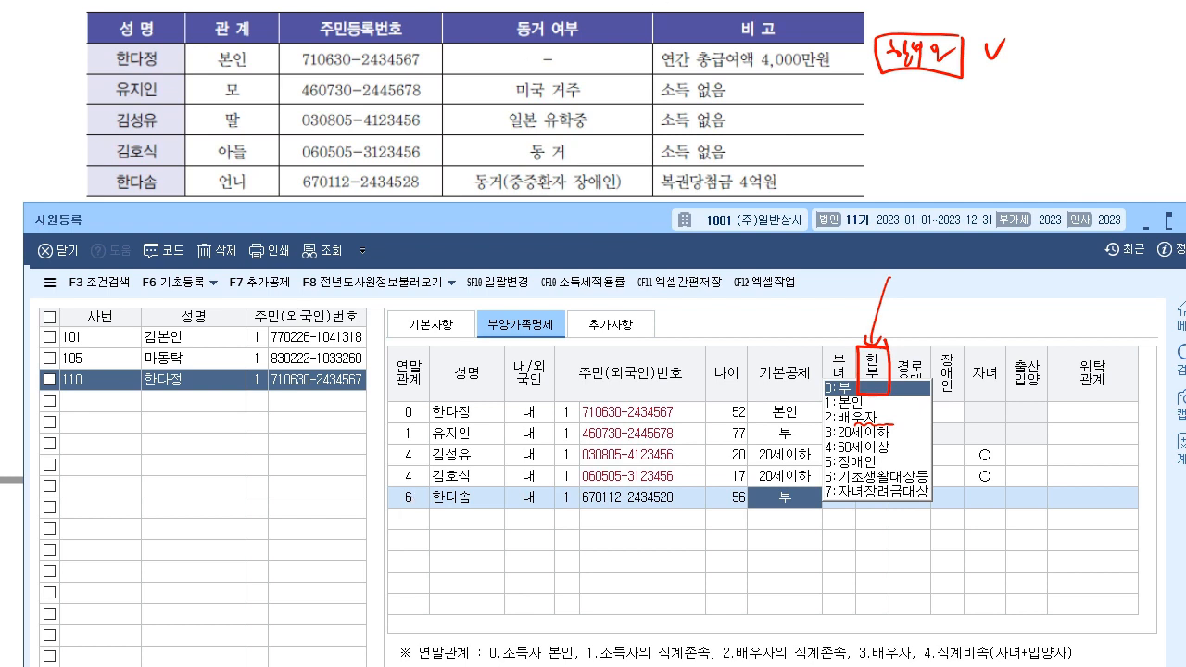
click(661, 2)
click(769, 495)
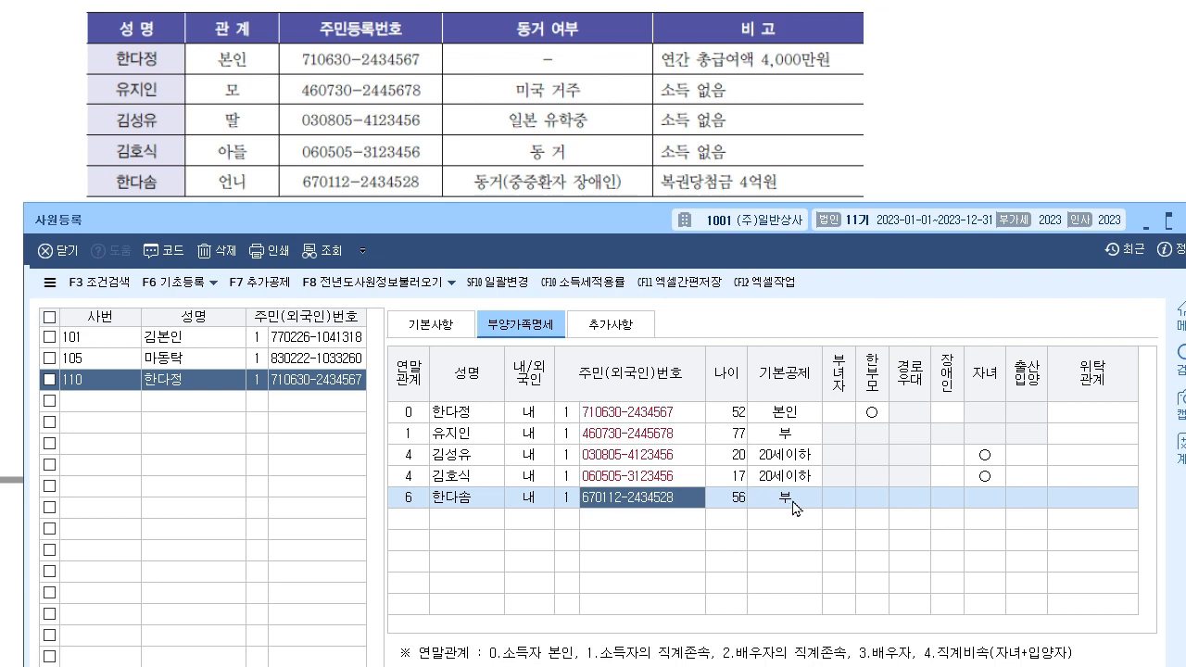
click(781, 501)
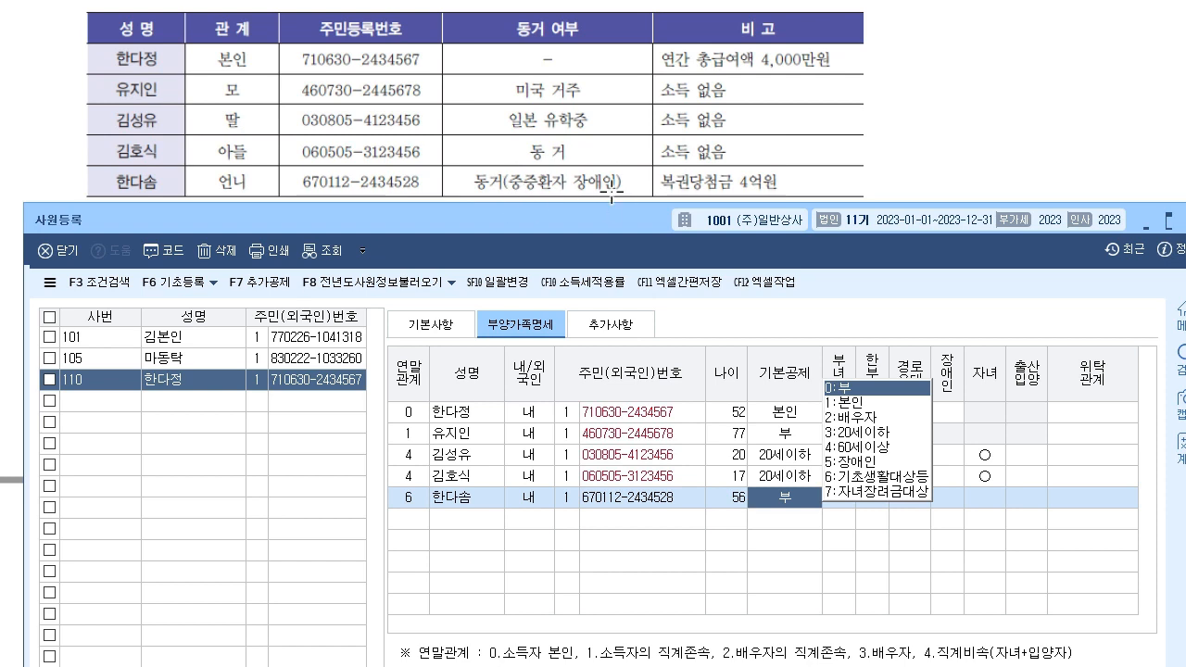
- Mark up the reference table's disability and lottery notes and the sister's age, then clear the pen markings
click(608, 119)
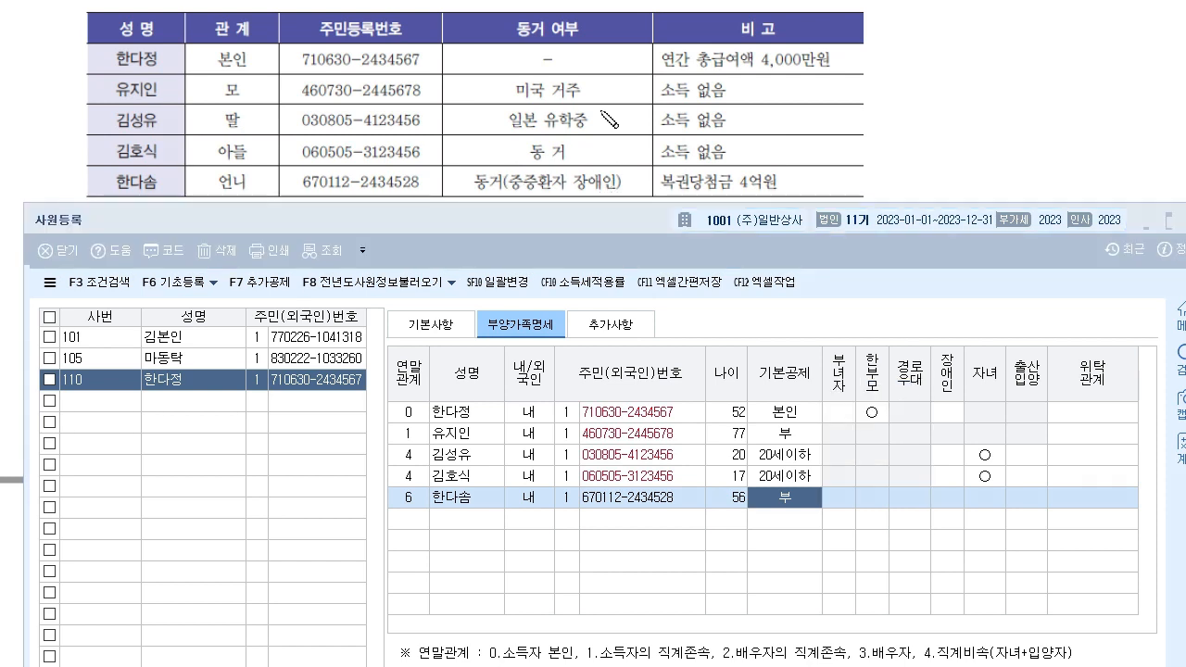
drag(567, 193, 784, 189)
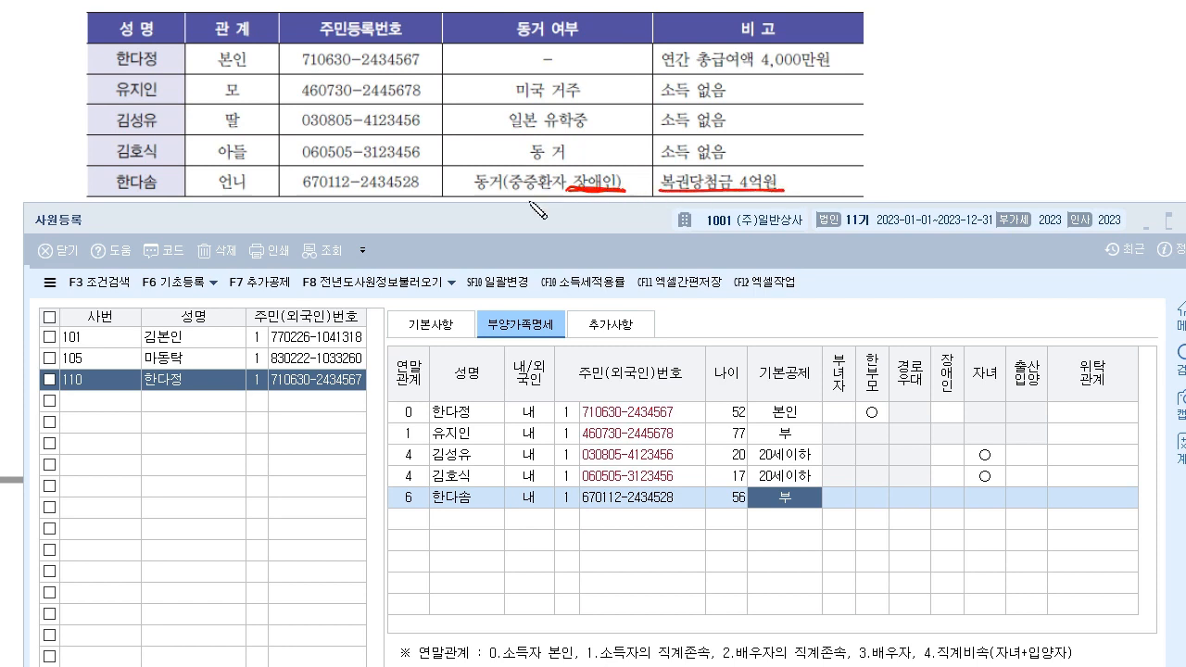
mouse_move(741, 484)
mouse_down()
mouse_move(719, 518)
mouse_move(750, 512)
mouse_up()
drag(619, 205, 629, 174)
drag(843, 176, 838, 179)
mouse_move(853, 173)
mouse_down()
mouse_move(852, 193)
mouse_move(878, 191)
mouse_up()
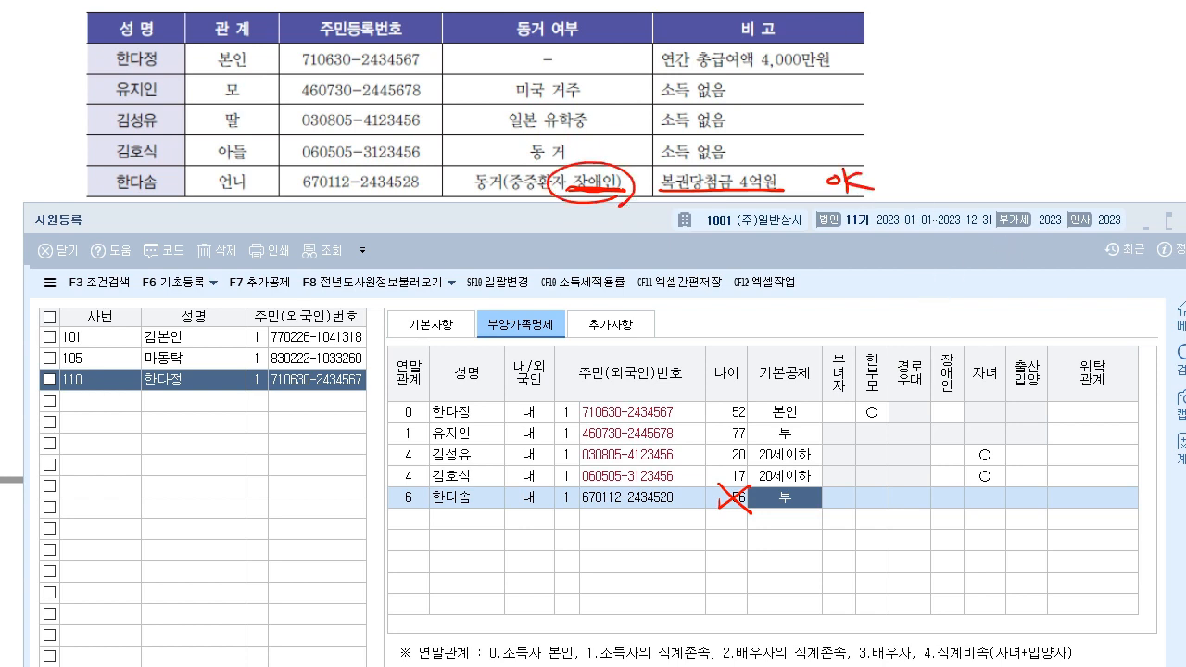
key(Escape)
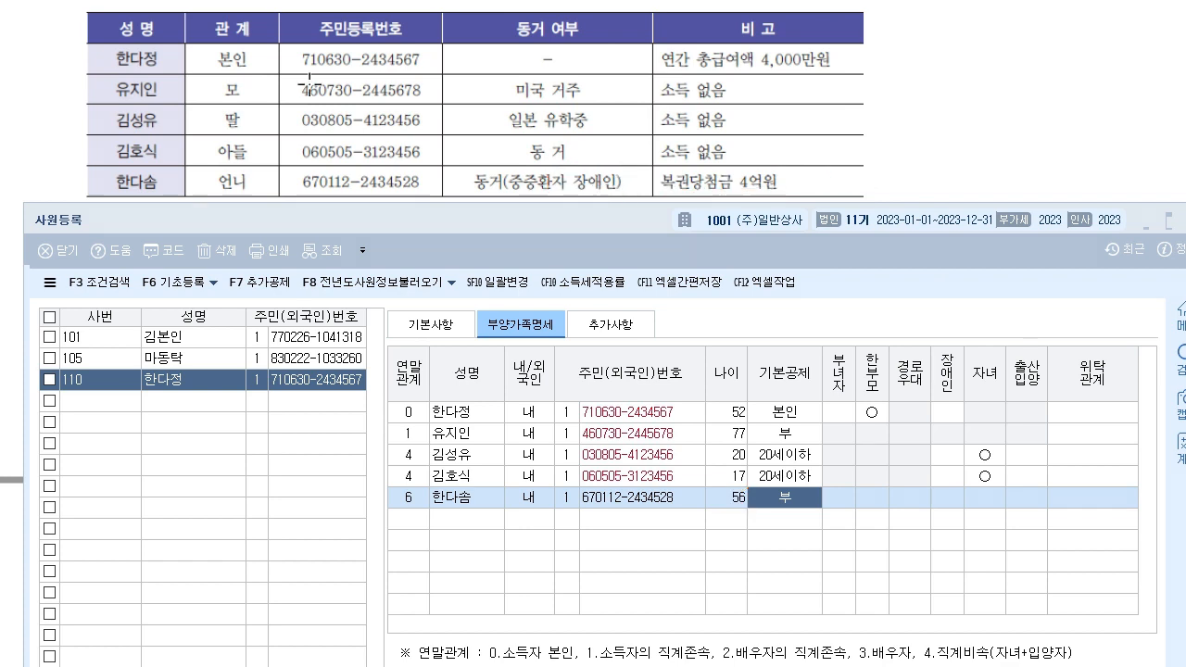
- Set the sister's 기본공제 to 5:장애인 and her 장애인 type to 3.중증환자등
click(799, 500)
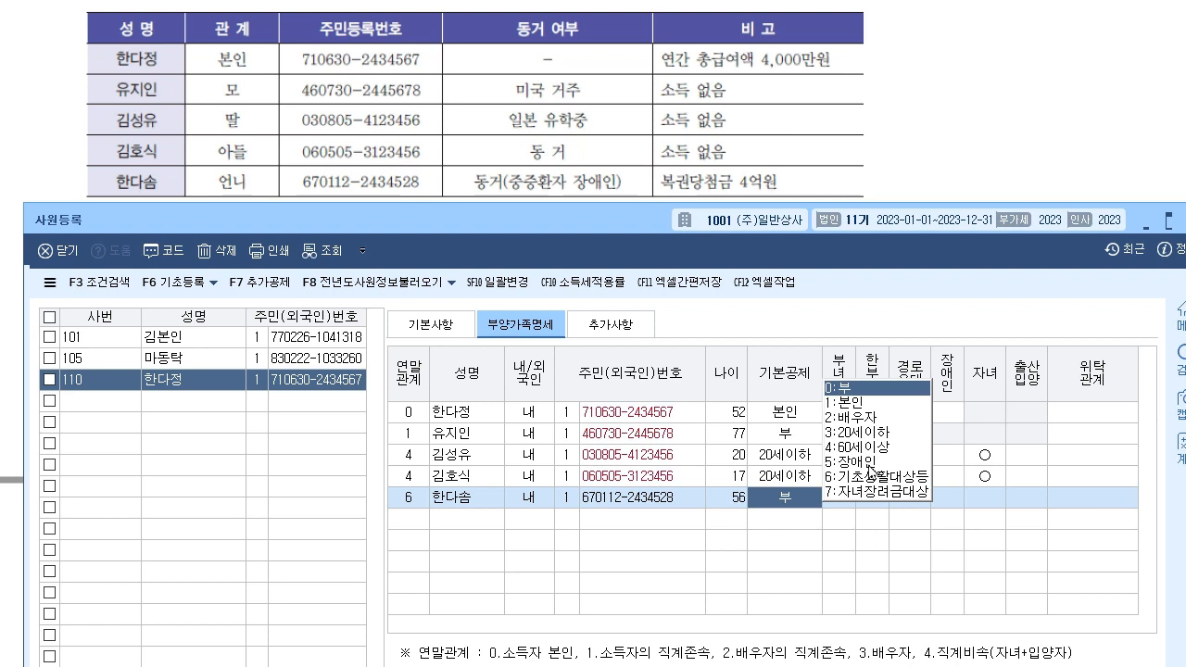
click(867, 462)
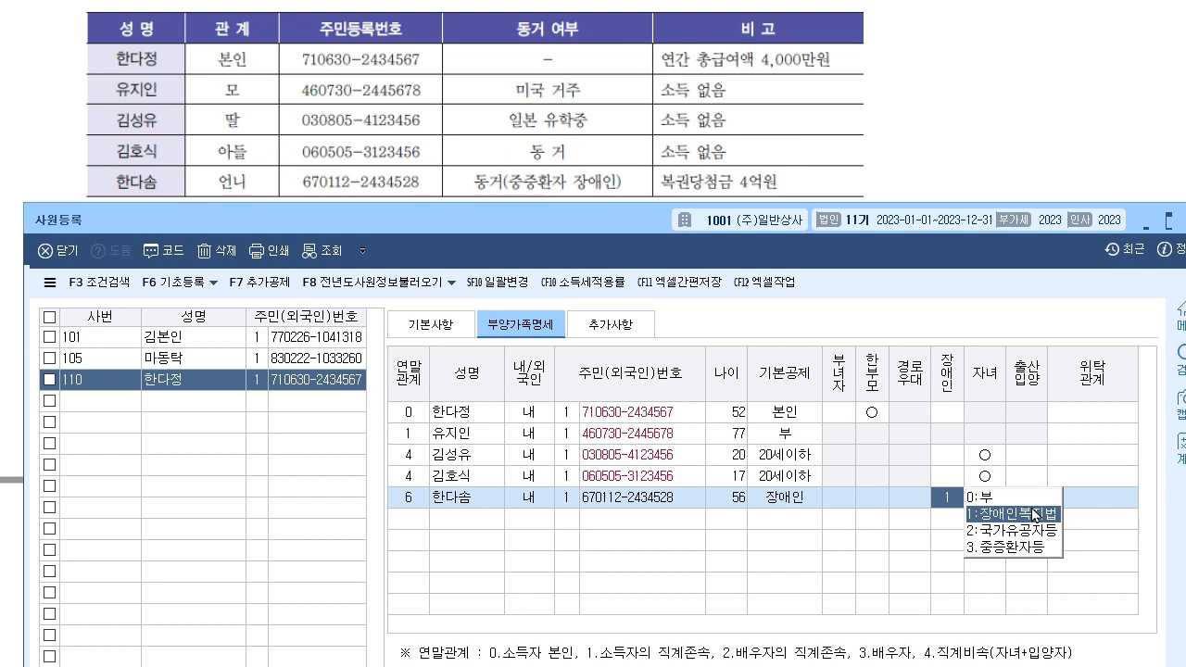
click(1024, 547)
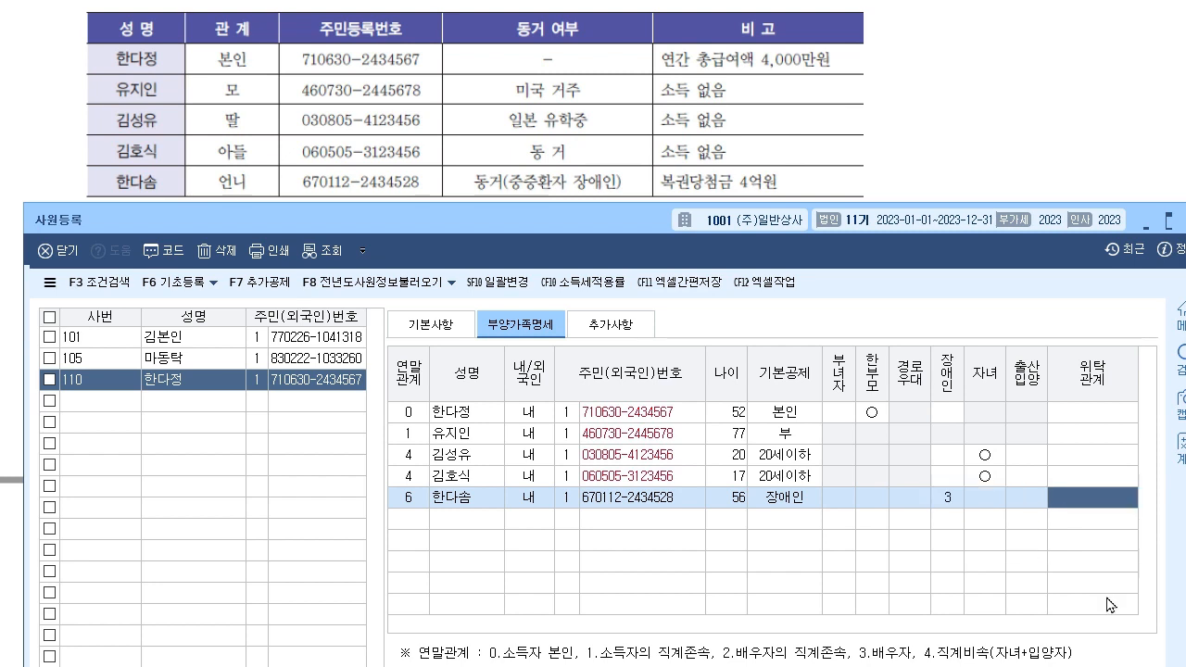
key(Return)
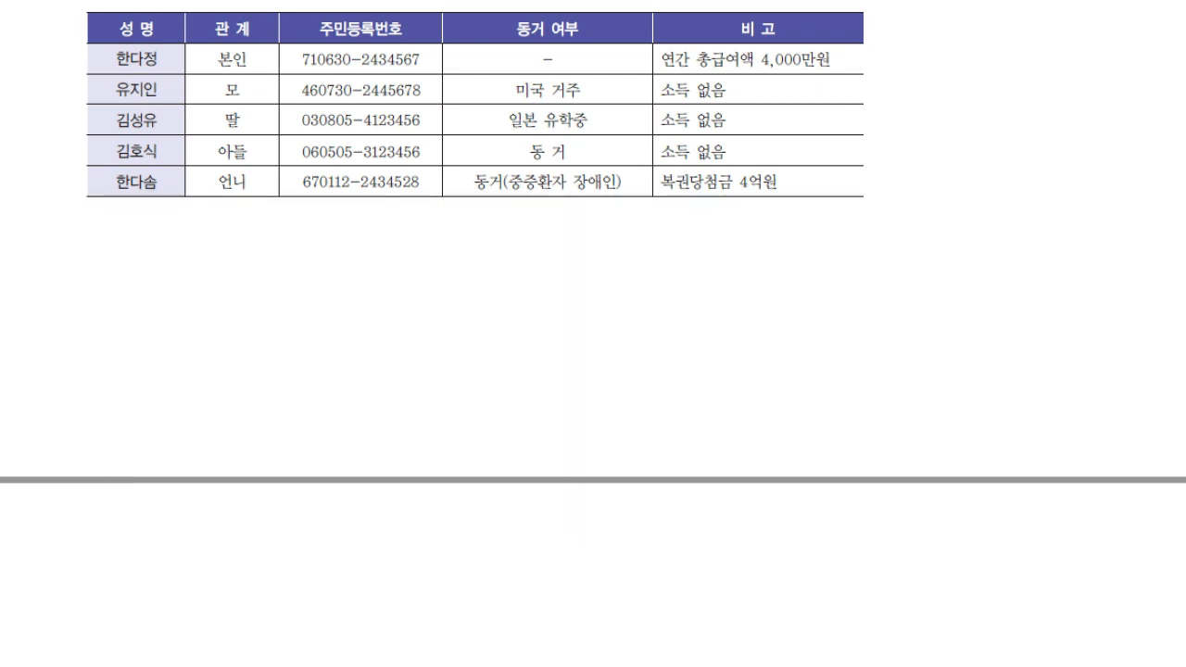
scroll(726, 180, down, 10)
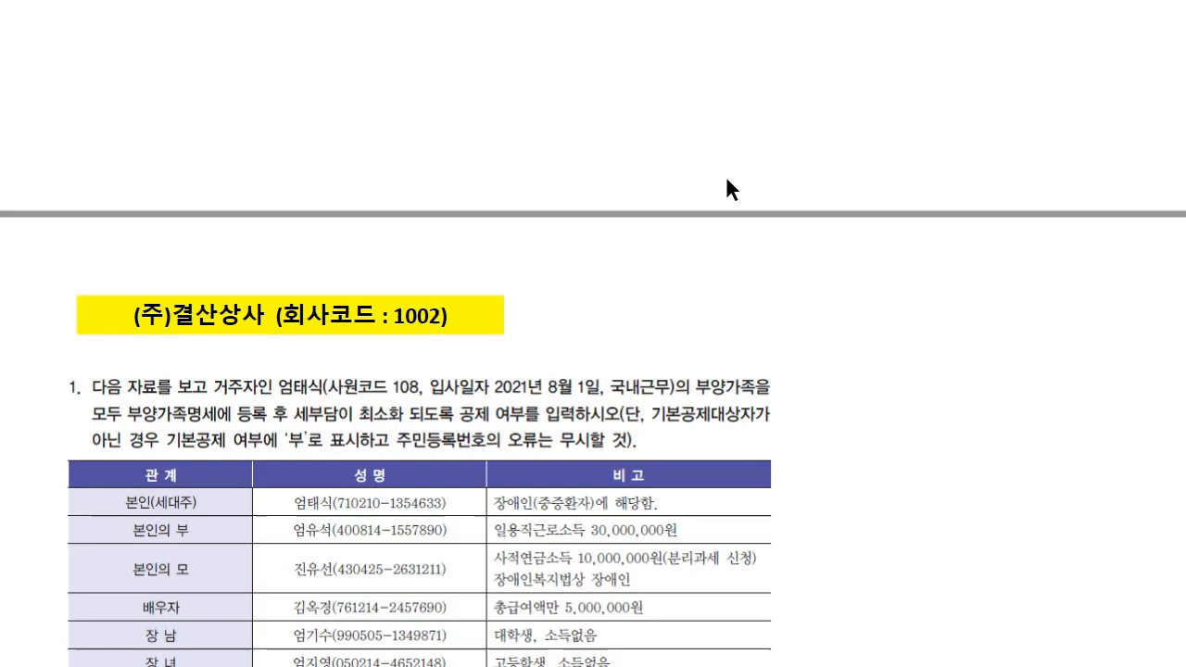
scroll(726, 180, down, 5)
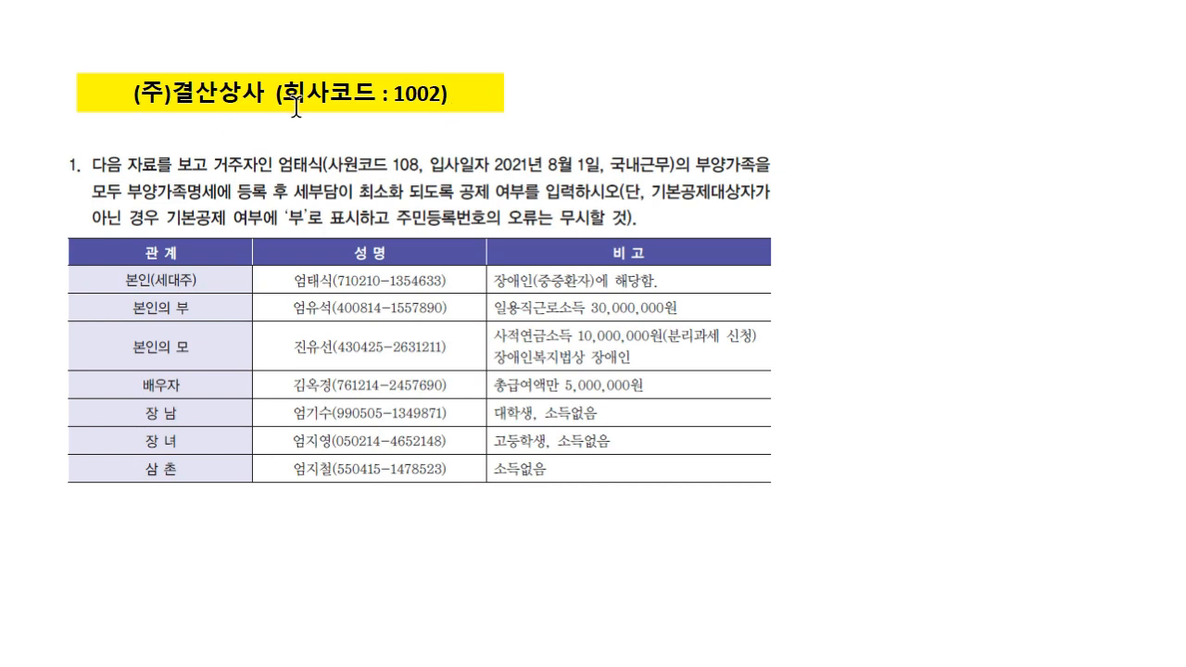
scroll(426, 315, down, 10)
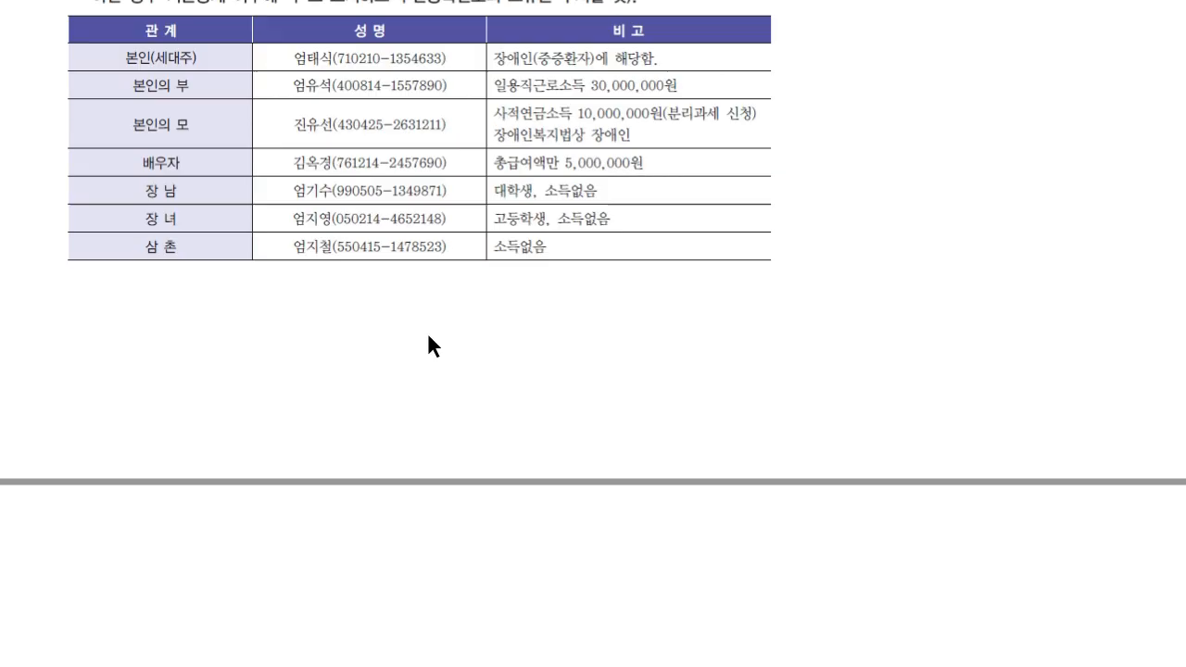
scroll(436, 351, down, 3)
scroll(291, 274, up, 1)
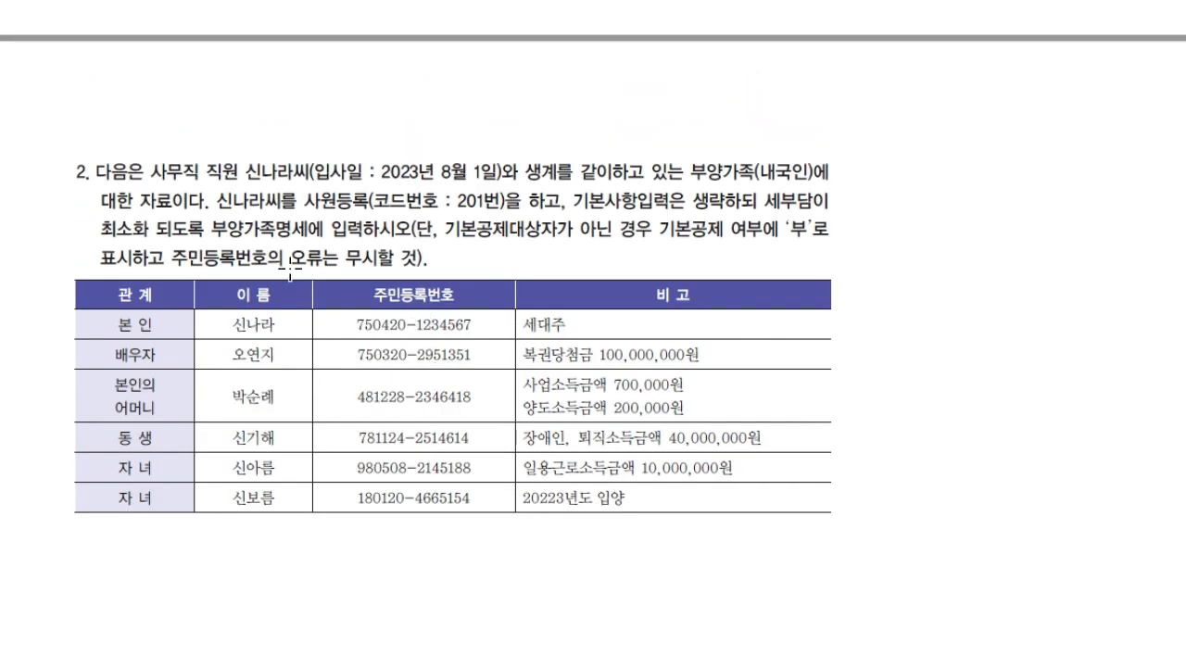
scroll(542, 376, down, 7)
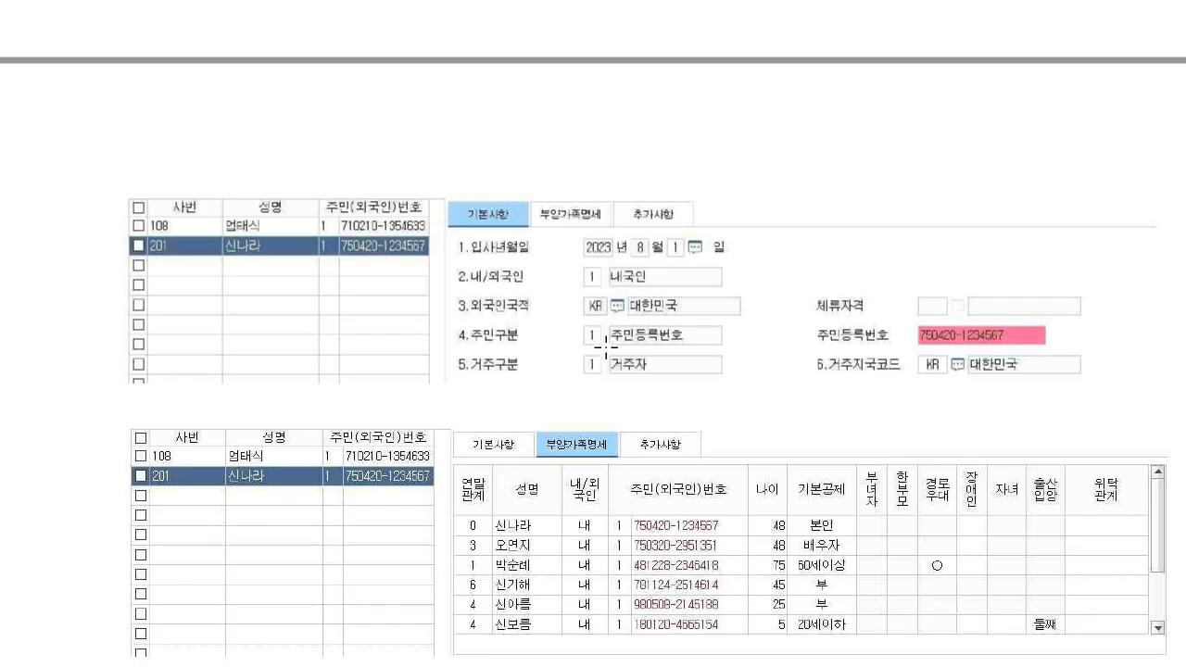
scroll(606, 347, up, 15)
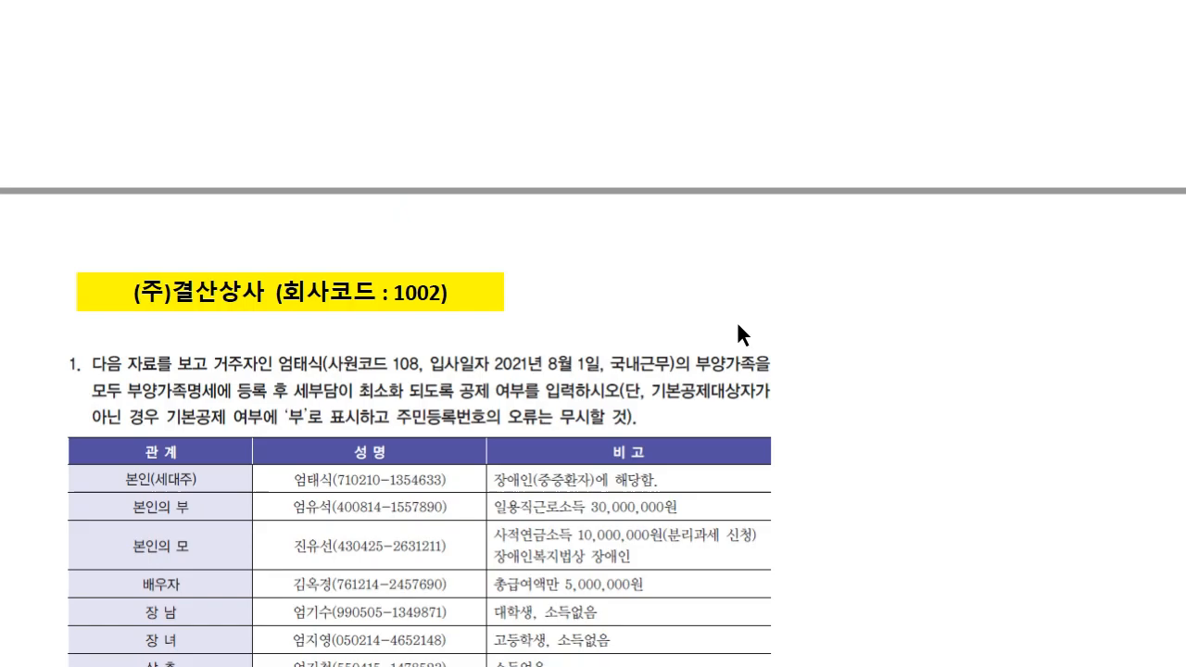
scroll(739, 326, down, 2)
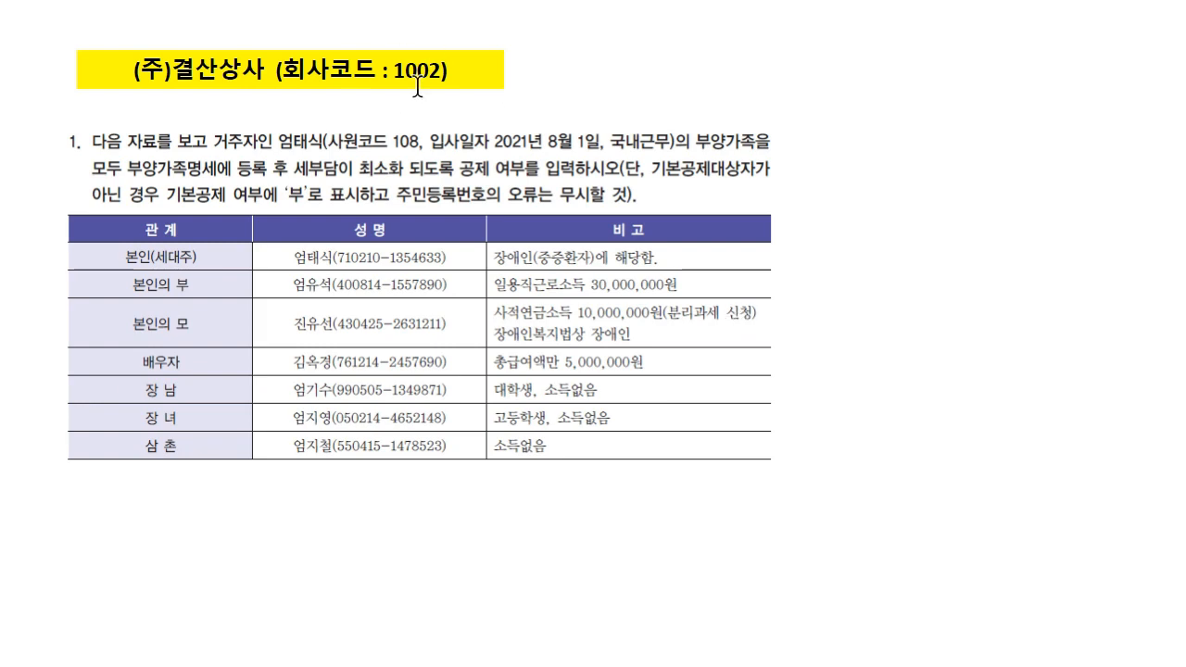
key(alt+Tab)
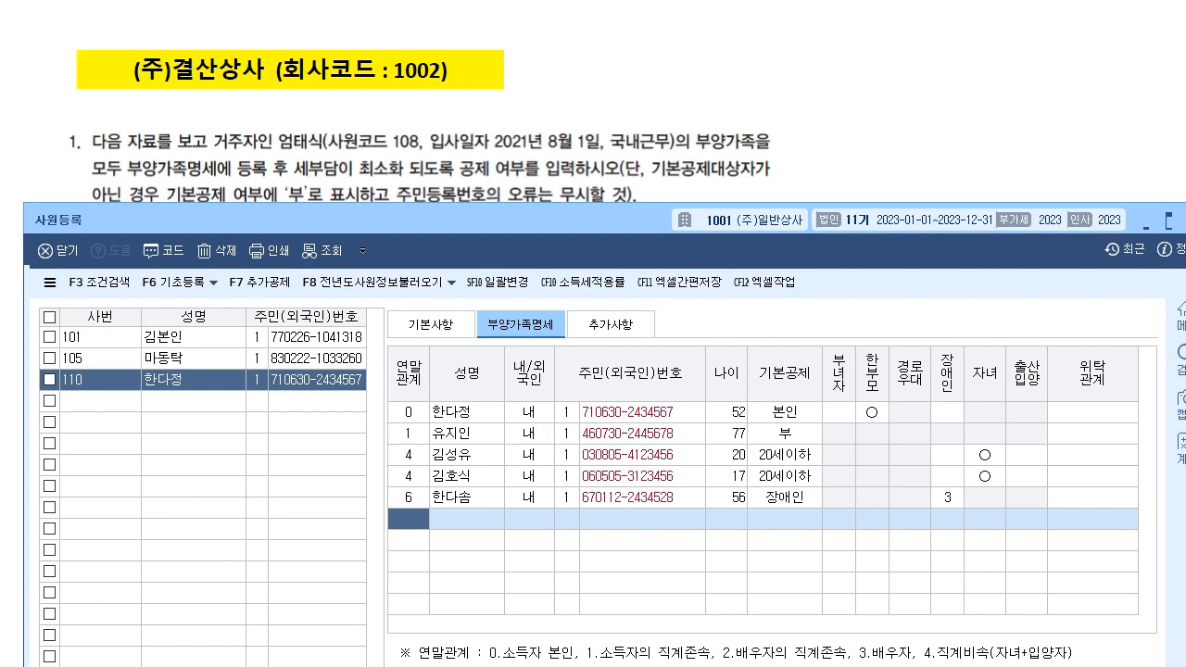
key(alt+Tab)
- Switch the working company to 1002 (주)결산상사
click(1044, 187)
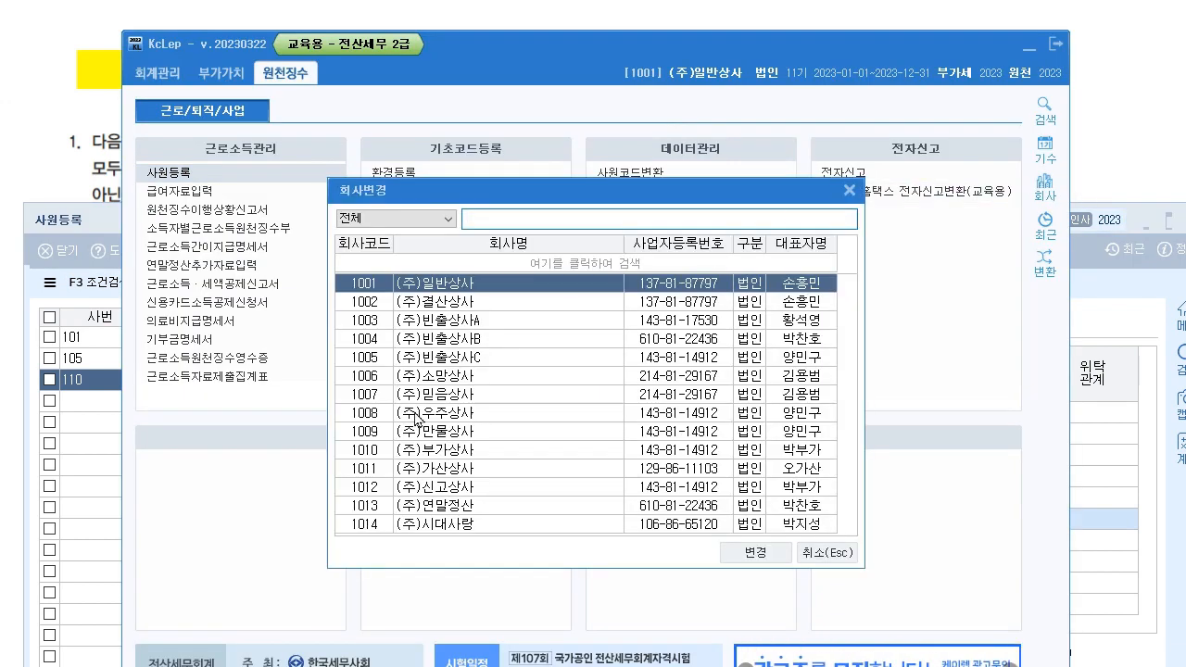
click(458, 304)
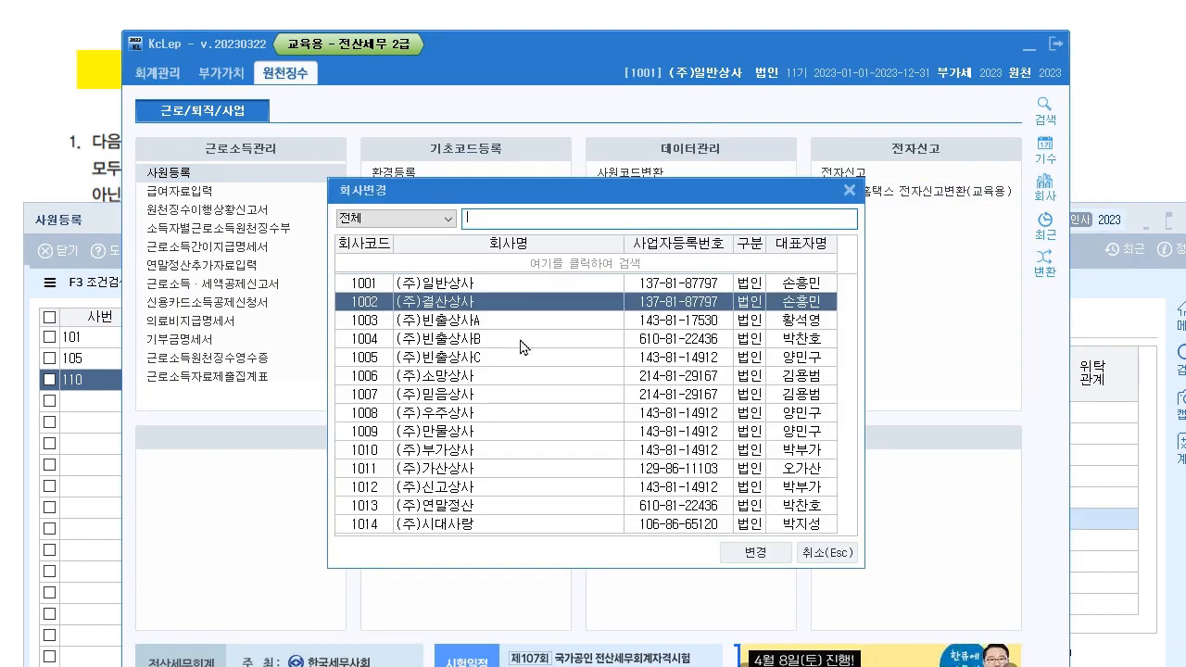
click(752, 553)
click(576, 437)
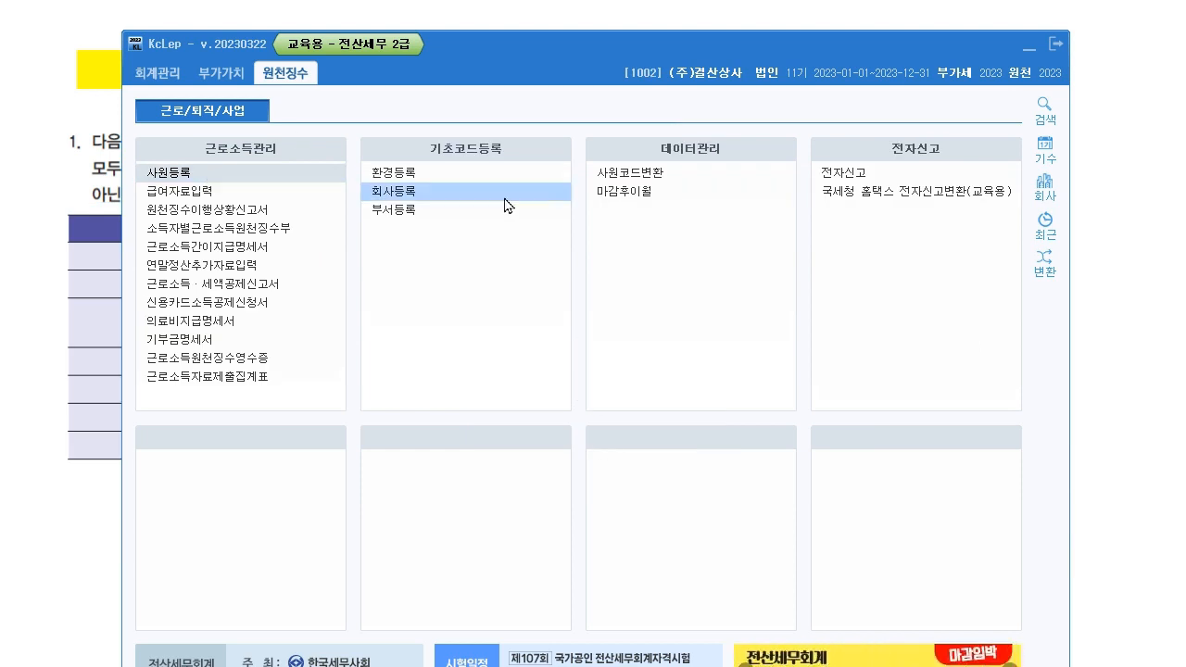
- Show employee 108's 부양가족명세 details next to the reference family table
key(alt+Tab)
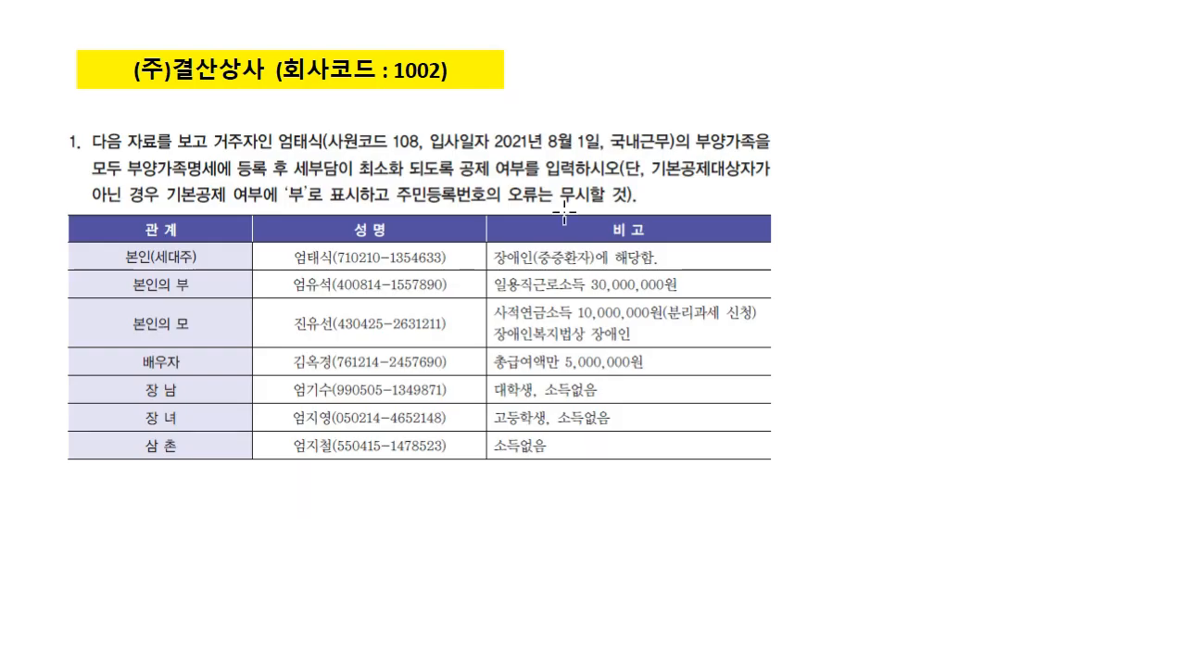
scroll(320, 143, down, 2)
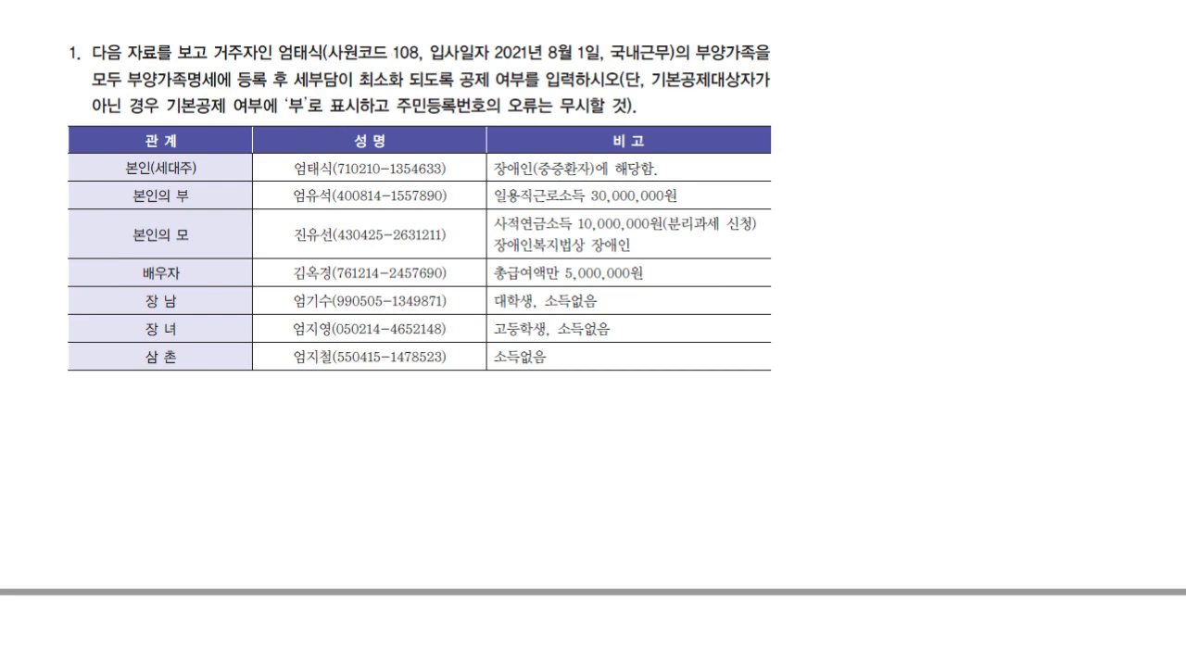
key(alt+Tab)
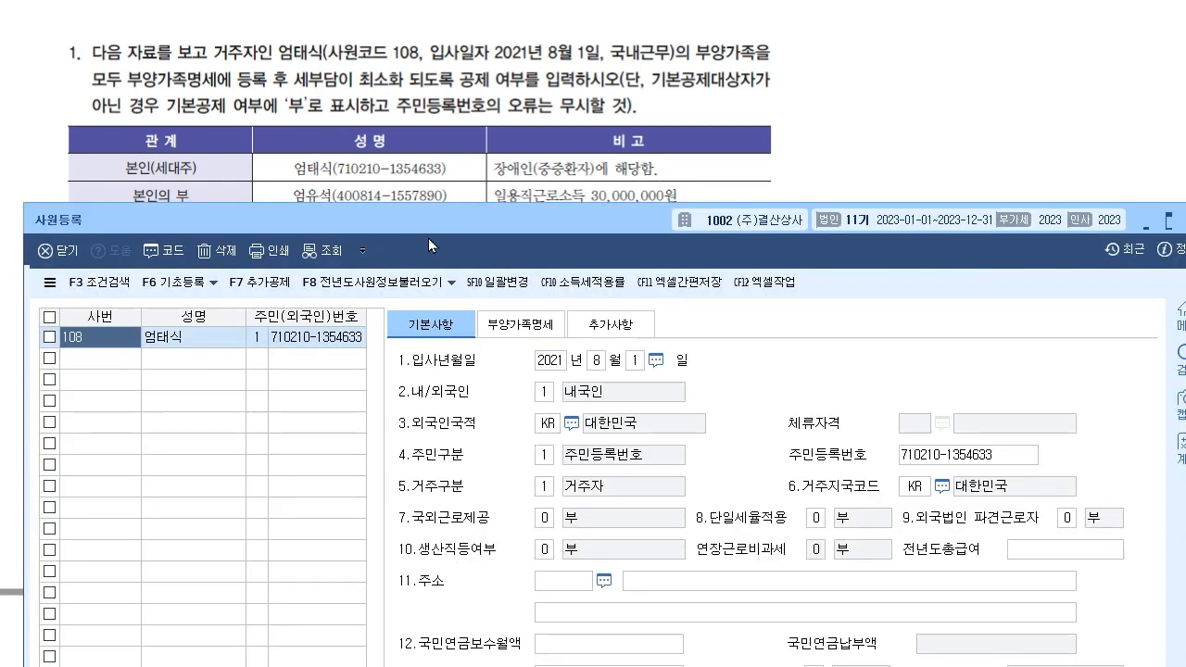
drag(453, 224, 511, 86)
drag(623, 86, 570, 319)
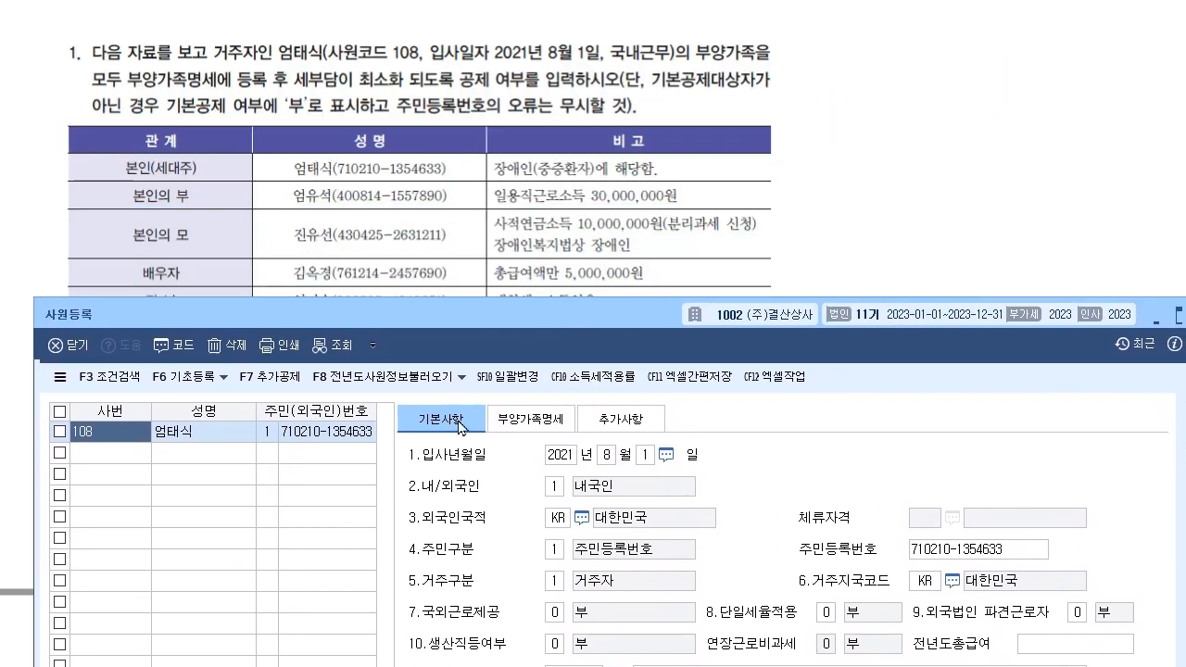
scroll(545, 185, down, 3)
drag(500, 317, 494, 115)
click(535, 217)
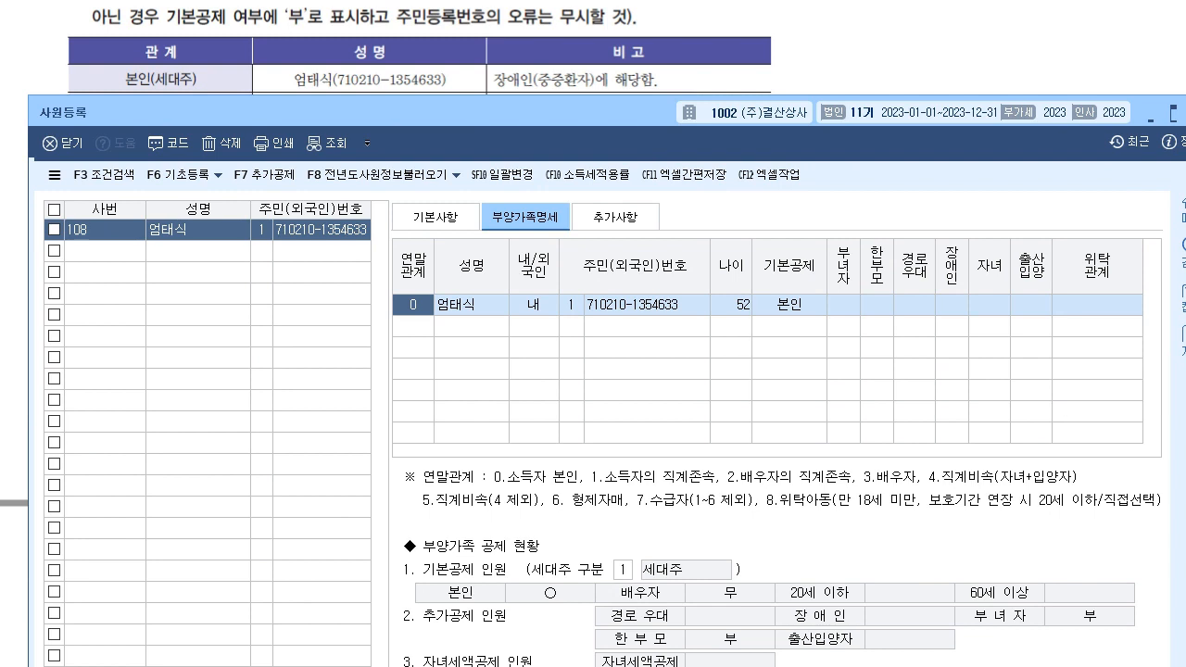
click(639, 53)
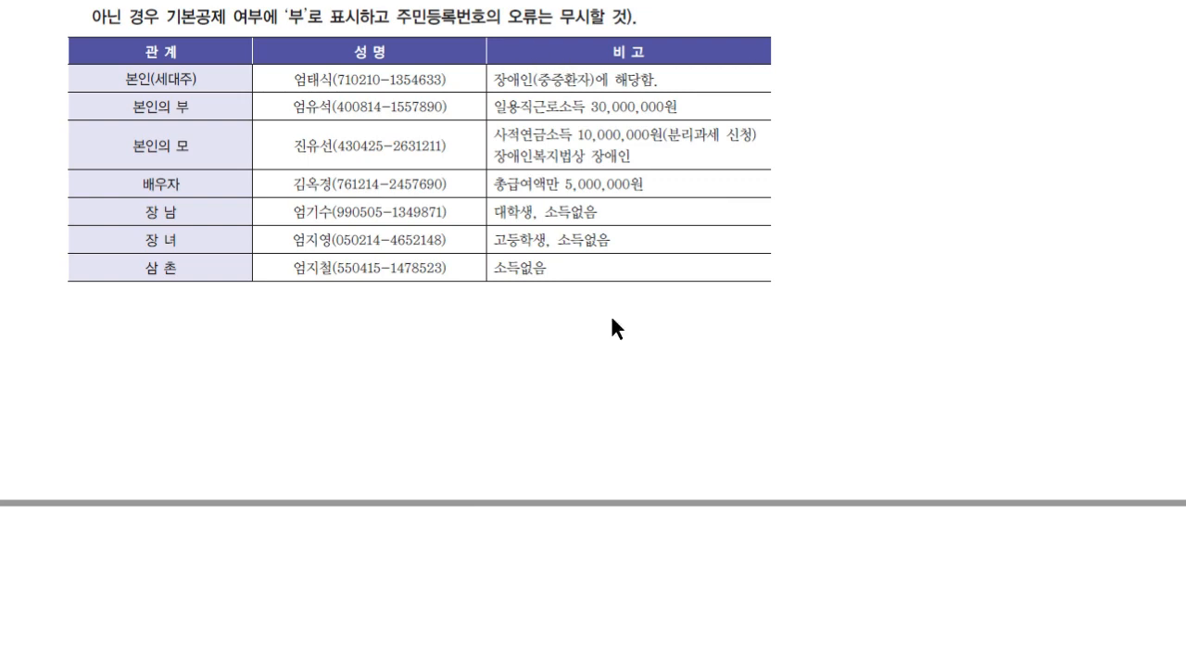
key(alt+Tab)
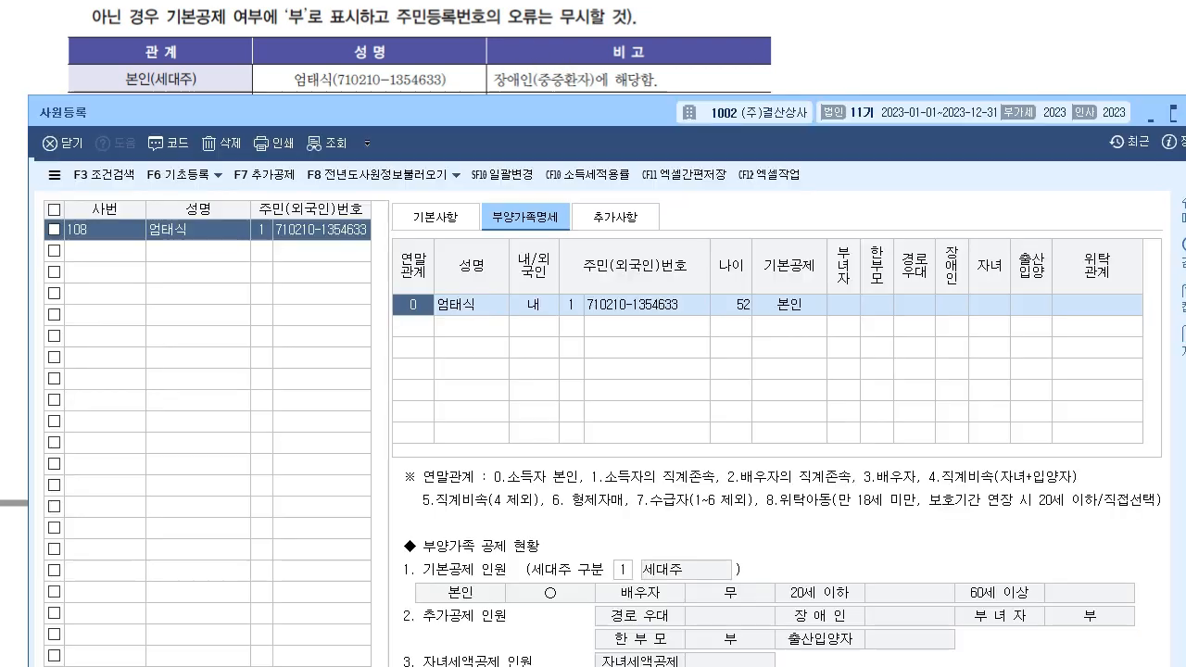
- Mark the taxpayer's own row with disability type 3, 중증환자등
click(949, 306)
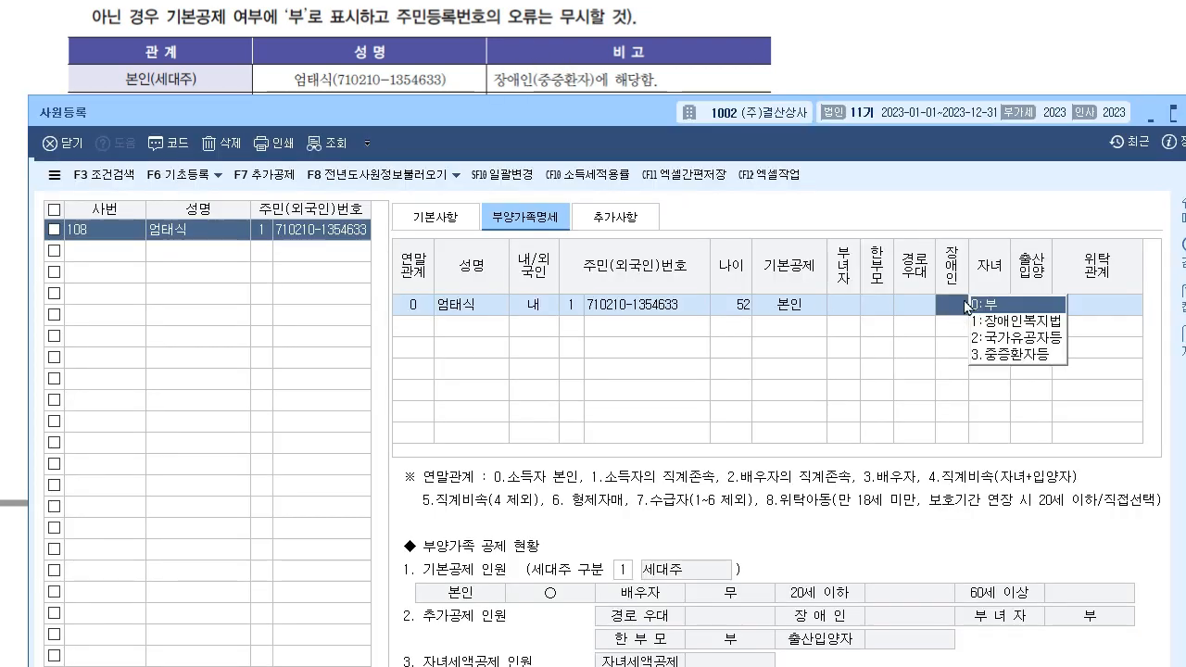
click(1001, 356)
drag(574, 118, 562, 147)
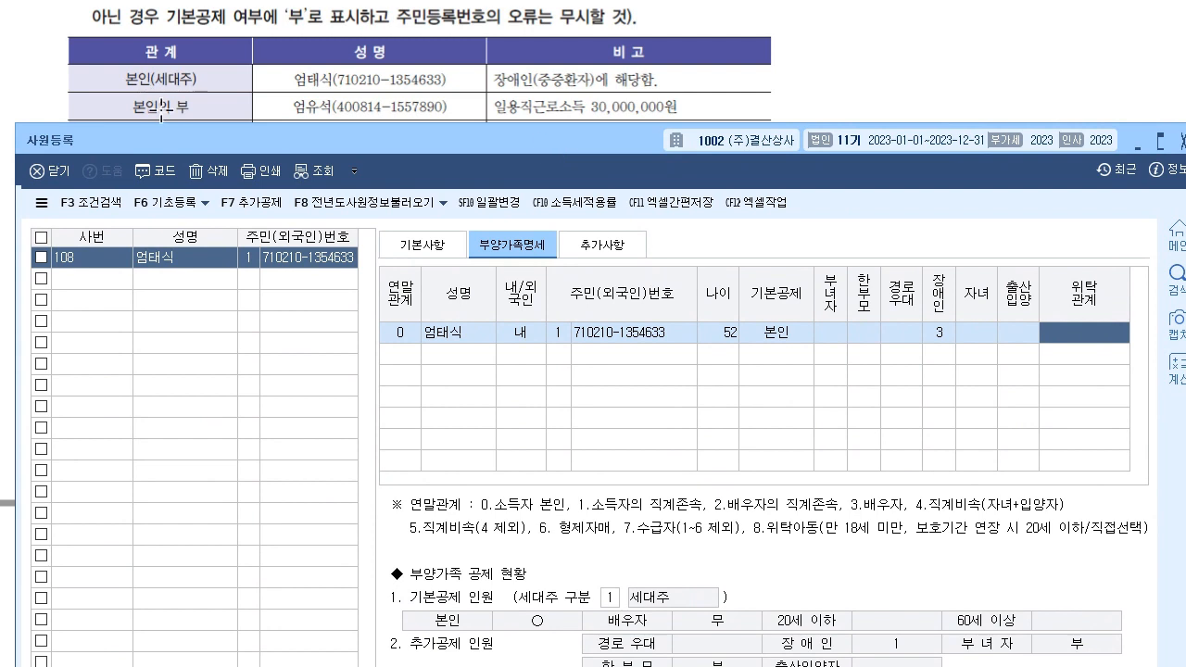
- Add the father with relation code 1, his name, resident number, 60세이상 deduction and 경로우대 ○
click(410, 356)
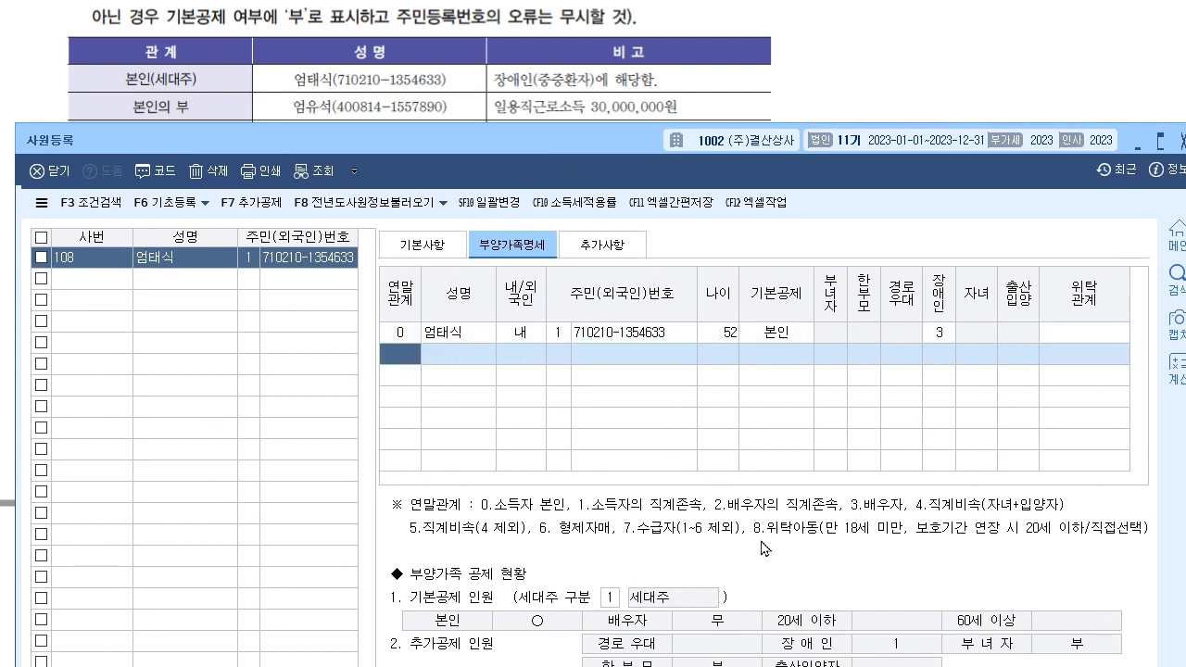
text(1)
key(Return)
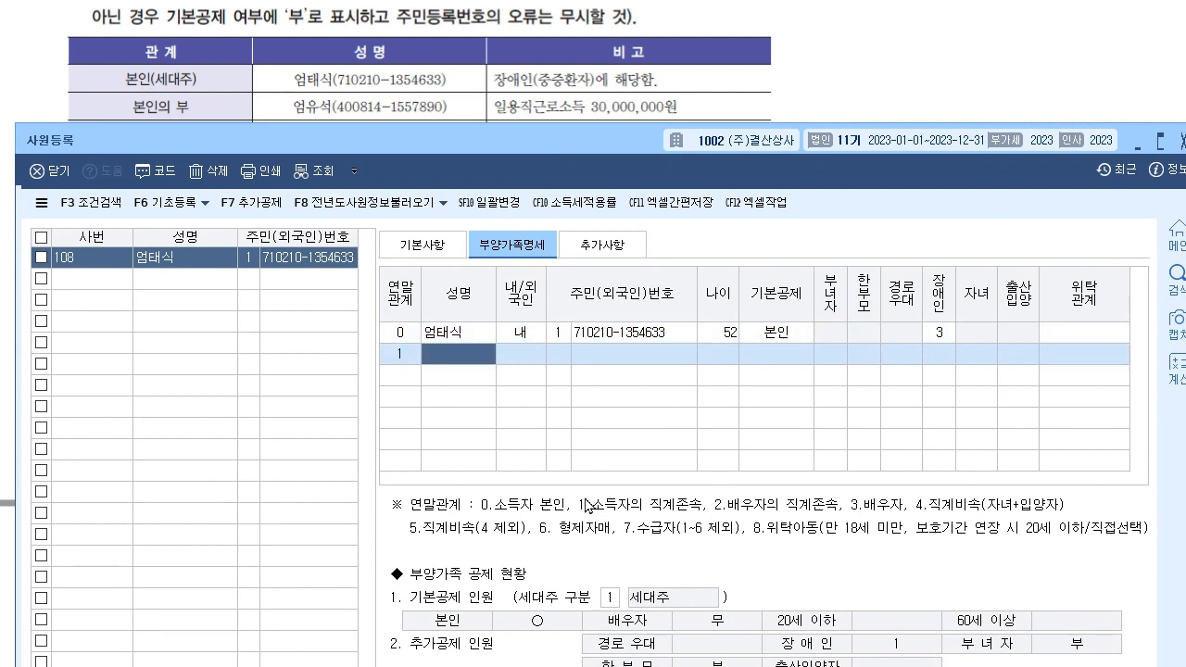
key(Return)
key(Return)
key(Return)
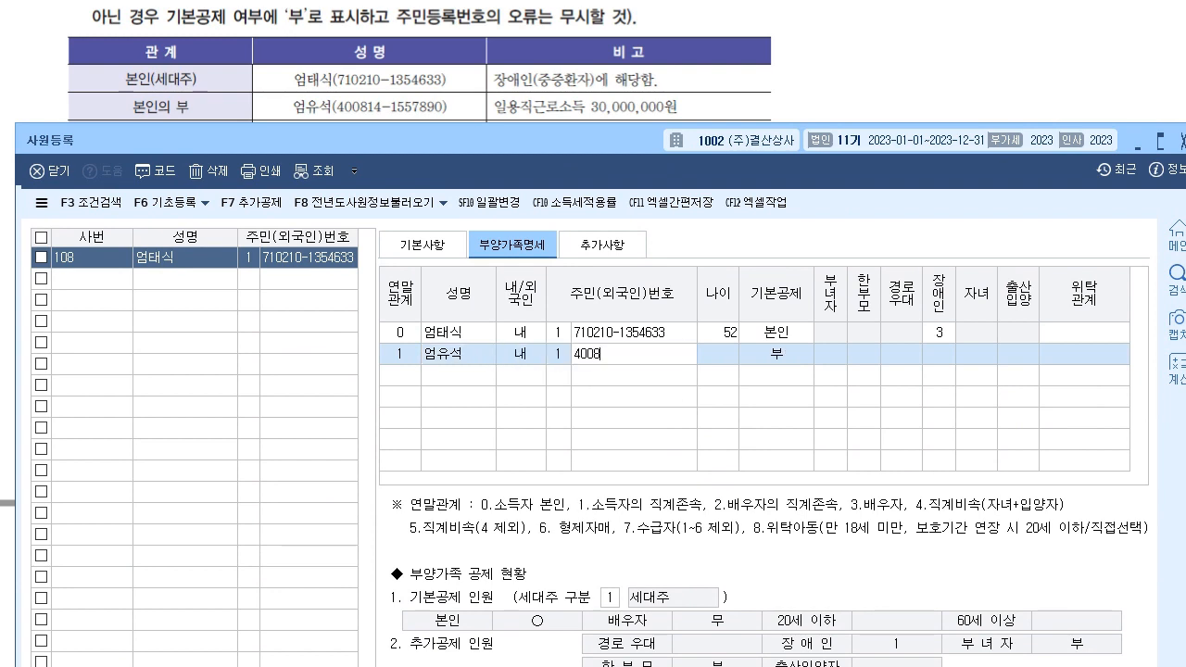
key(Return)
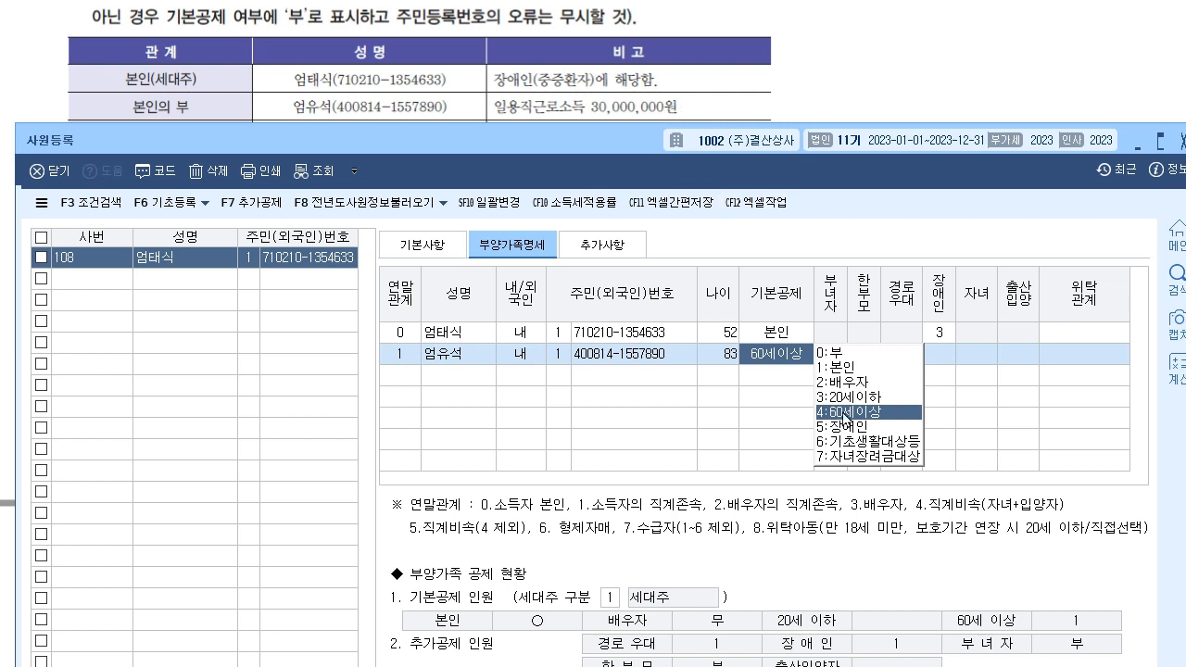
click(845, 412)
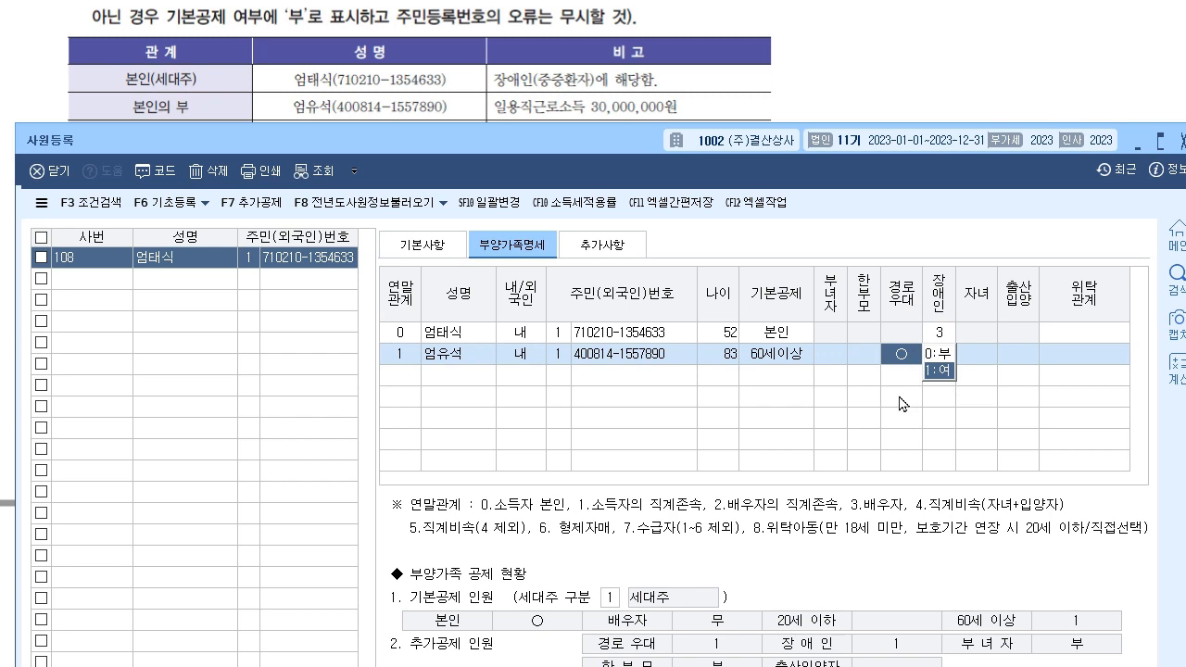
key(Return)
key(Return)
key(Return)
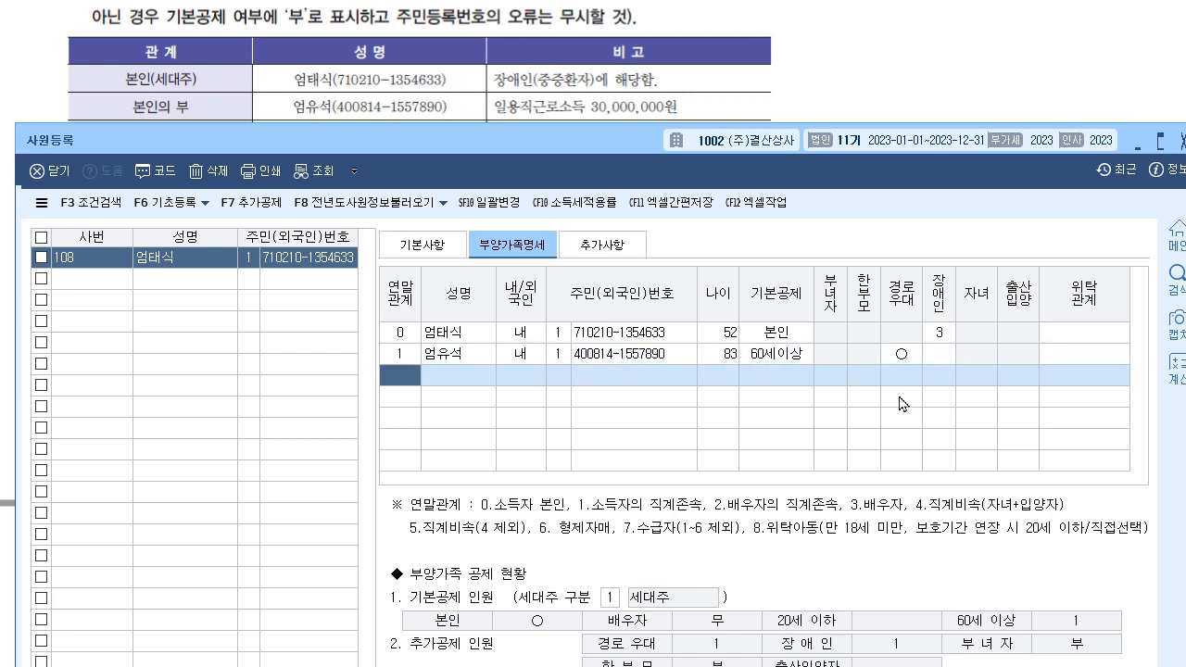
drag(491, 140, 491, 192)
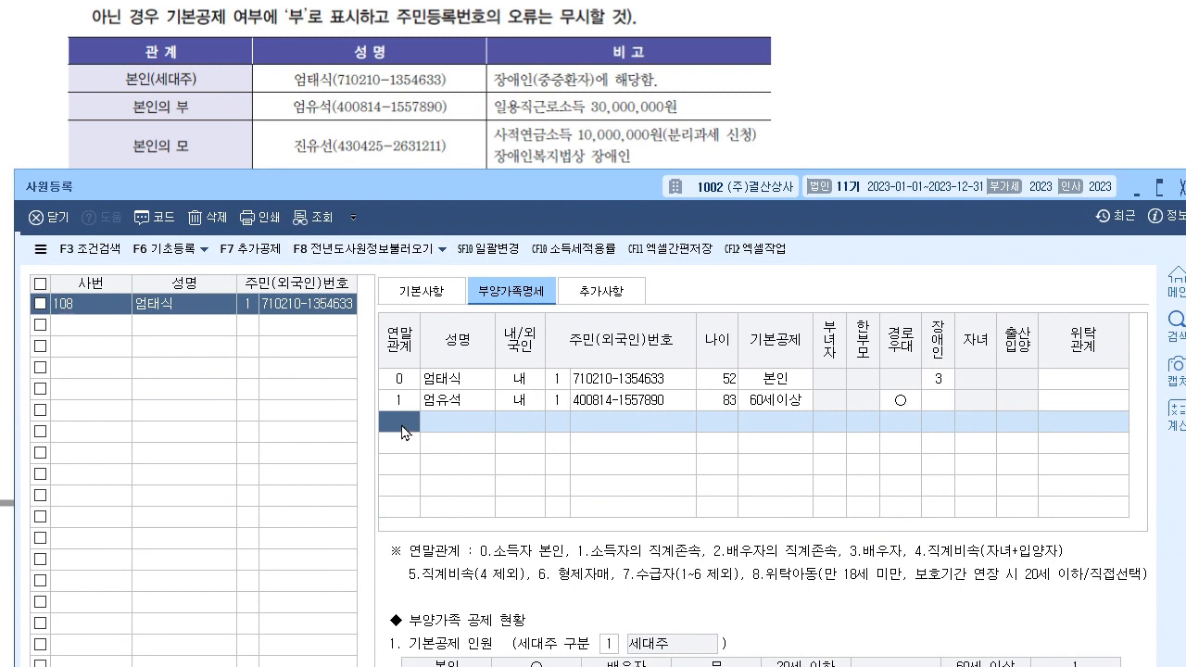
- Add the mother's row with relation code 1, her name, ID type 1 and resident number
text(1)
key(Return)
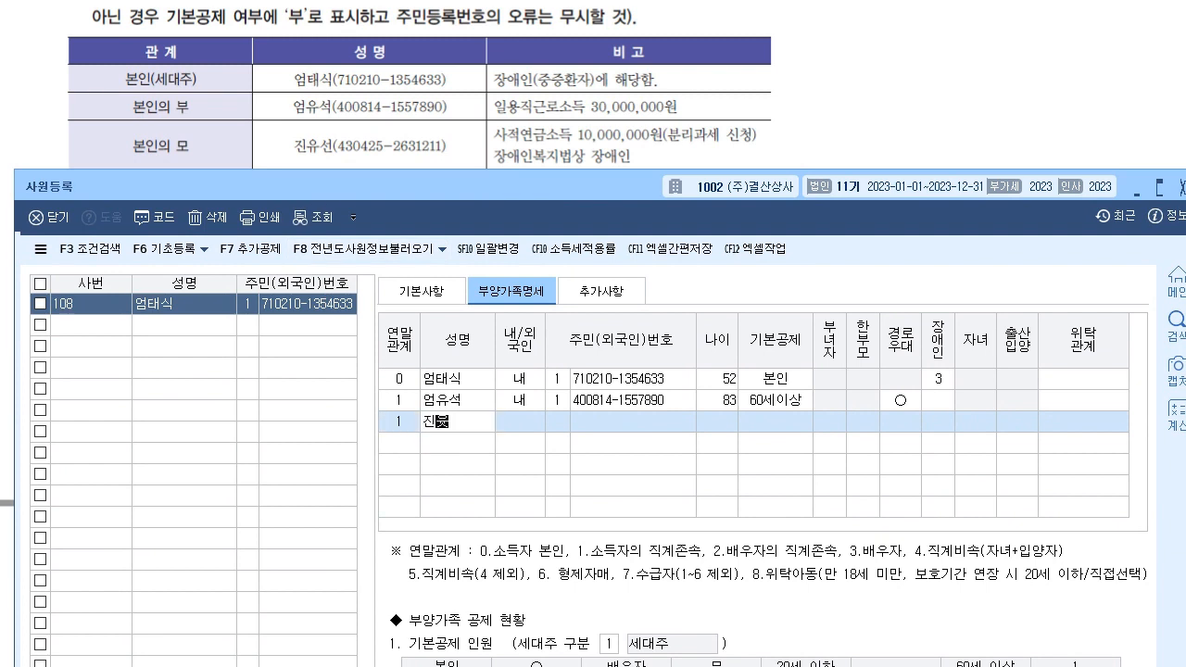
key(Return)
key(Return)
text(1)
key(Return)
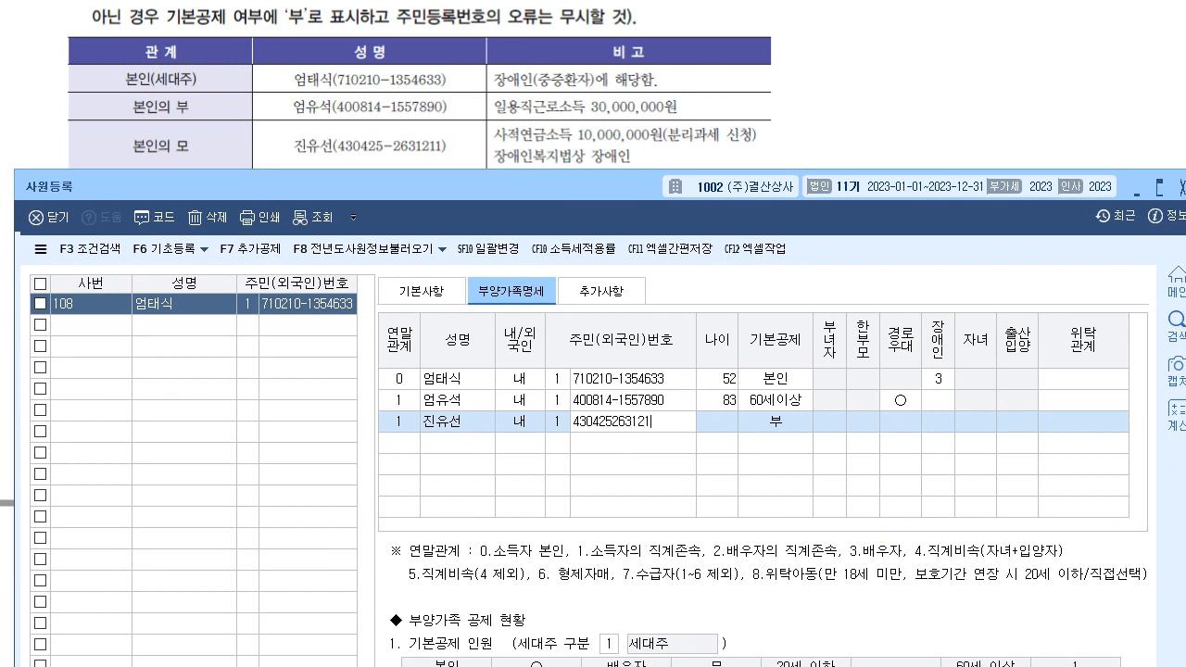
key(Return)
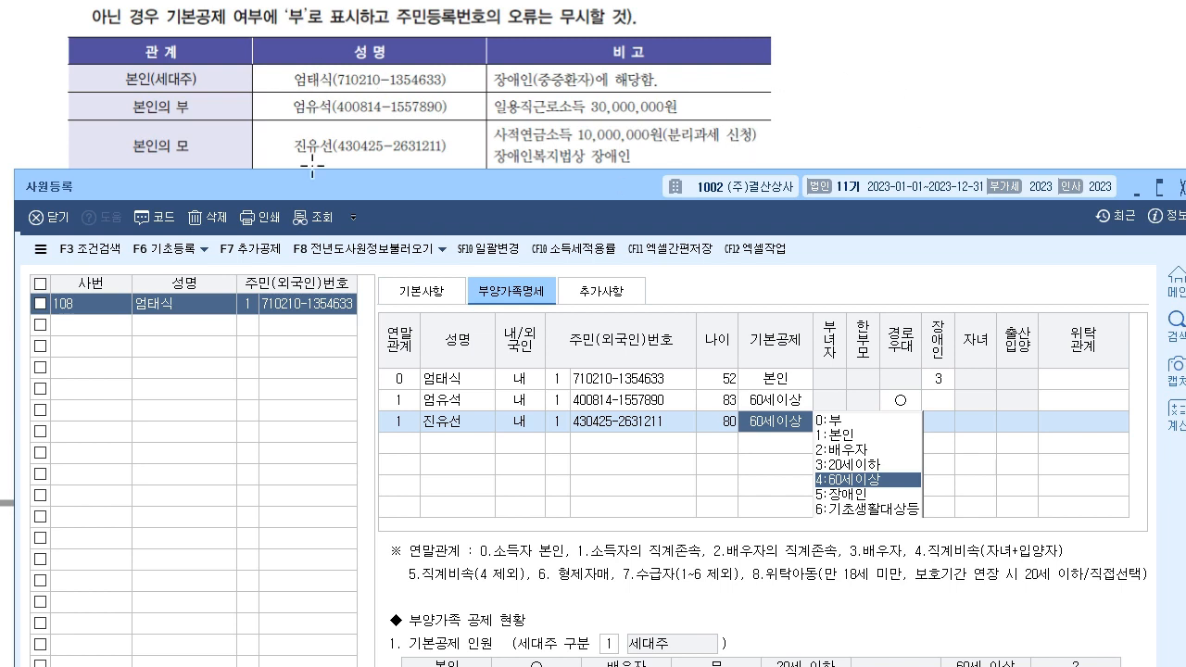
- Give the mother 4:60세이상 deduction, keep 경로우대 ○, and set disability code 1
click(882, 479)
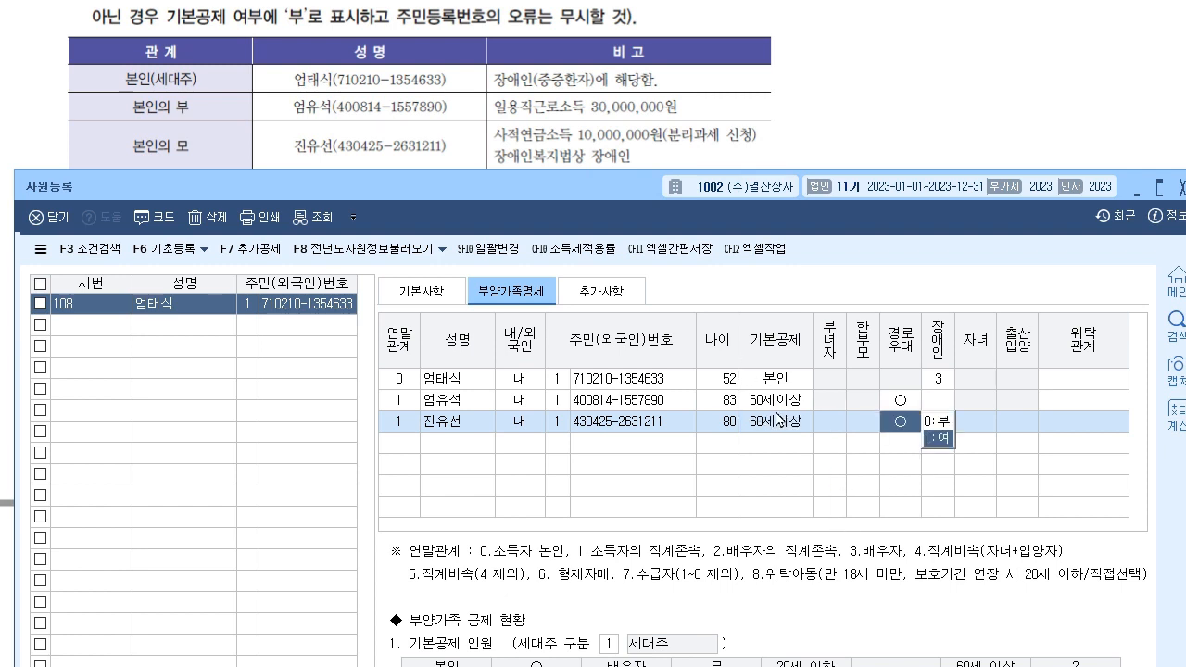
key(Return)
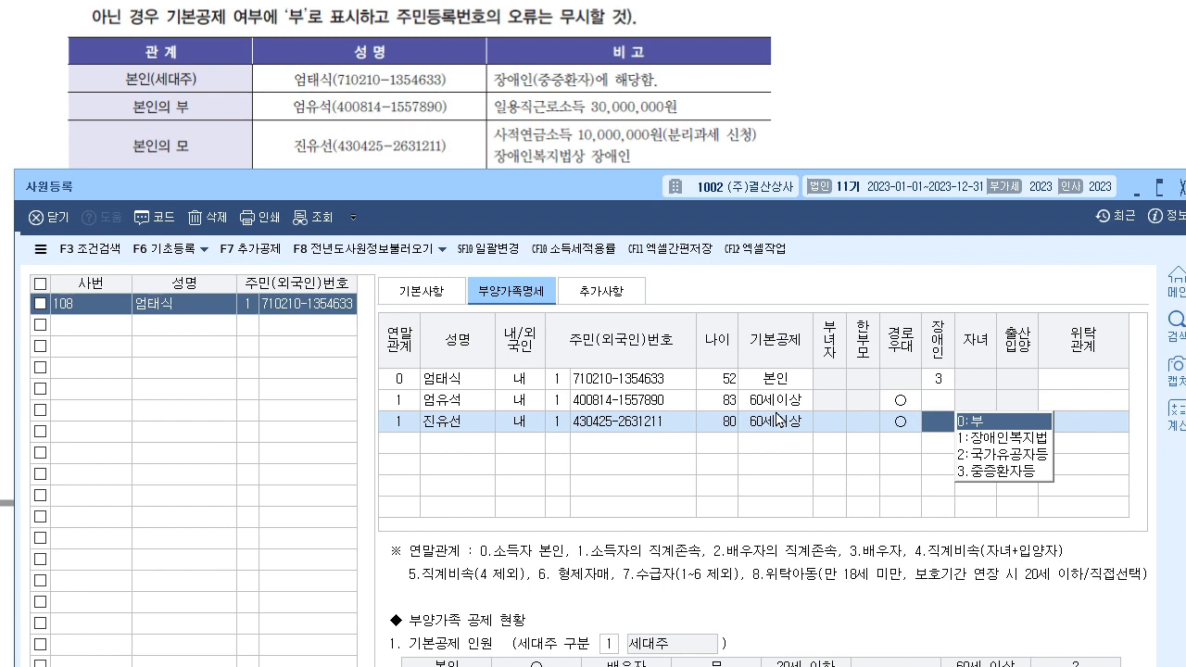
text(1)
key(Return)
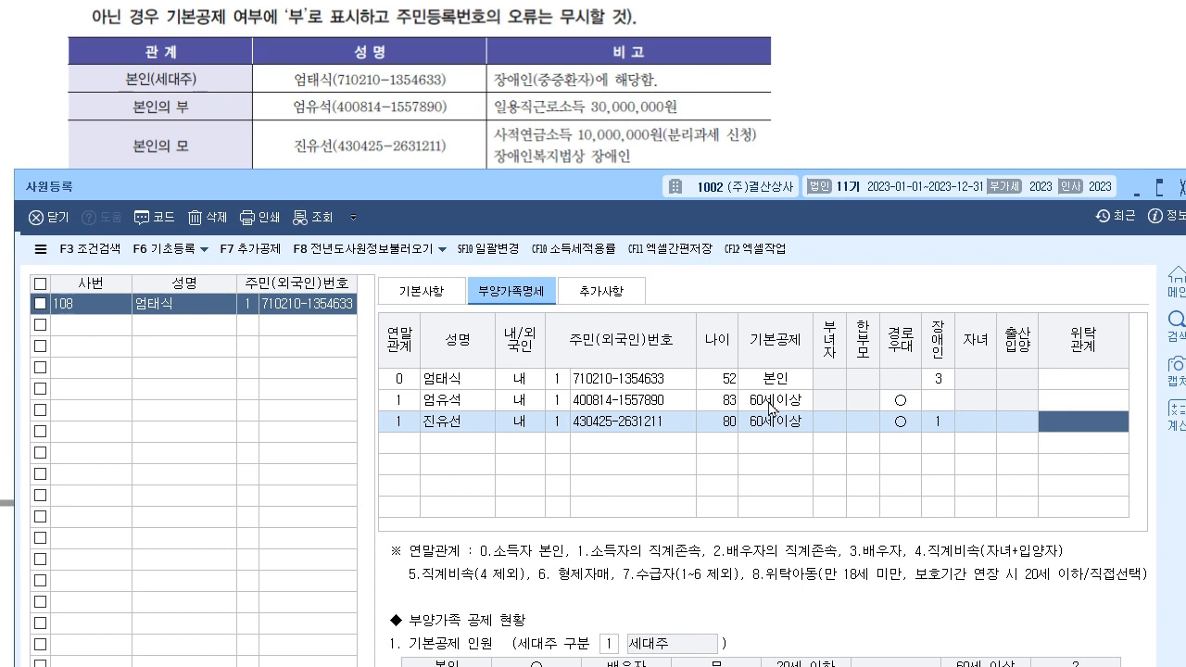
click(794, 426)
click(1051, 428)
click(906, 424)
click(1049, 421)
drag(609, 201, 611, 235)
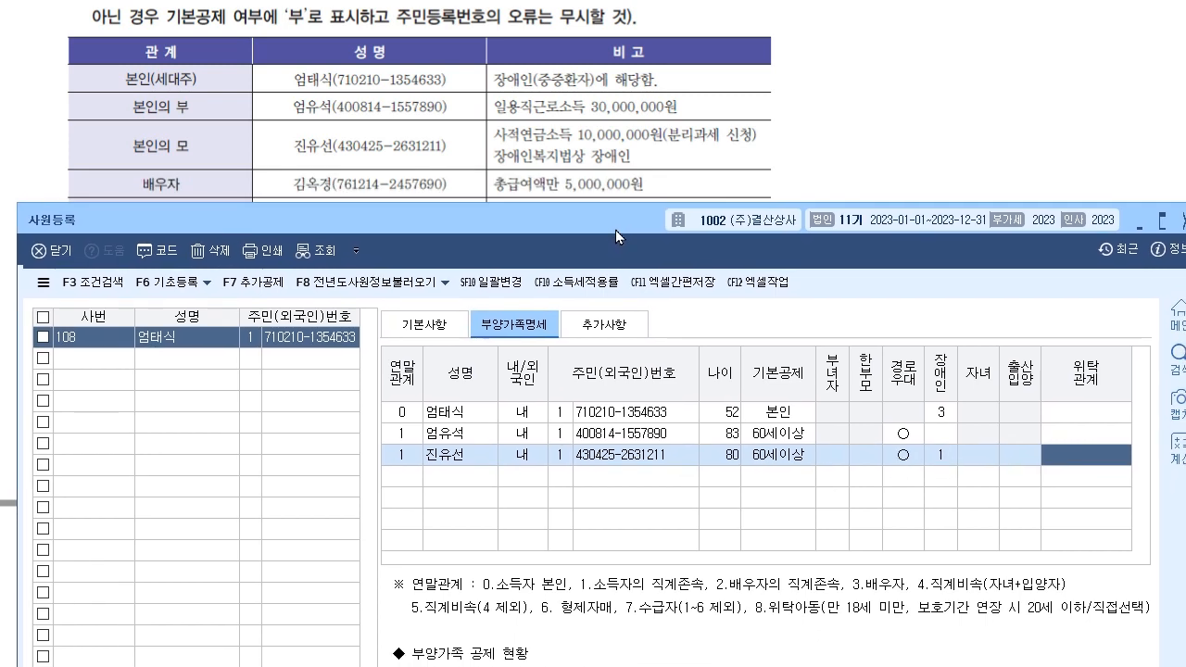
click(414, 474)
- Add the spouse with relation code 3, her name and resident number, keeping 기본공제 2:배우자
text(3)
key(Return)
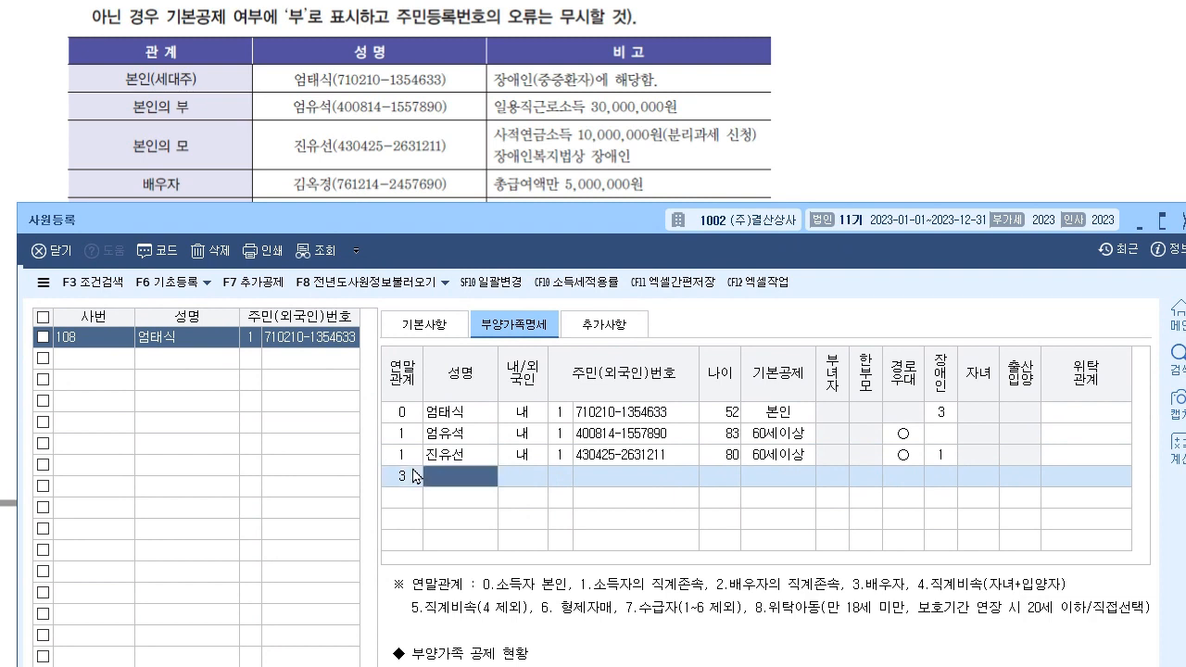
key(Return)
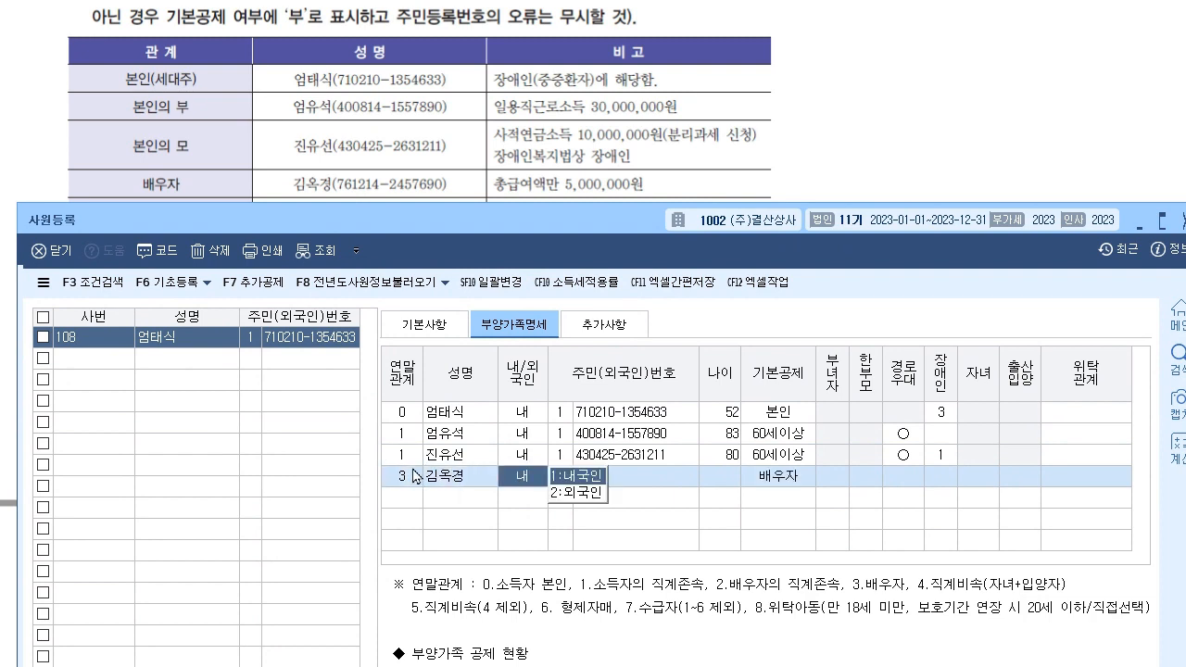
key(Return)
key(Return)
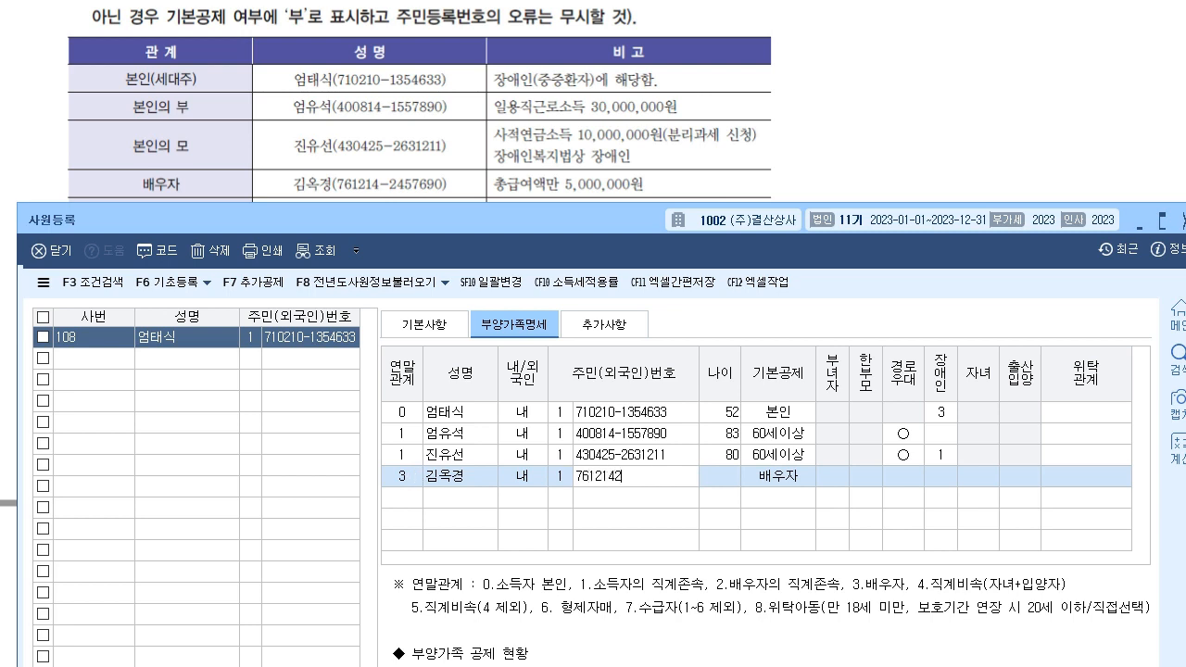
key(Return)
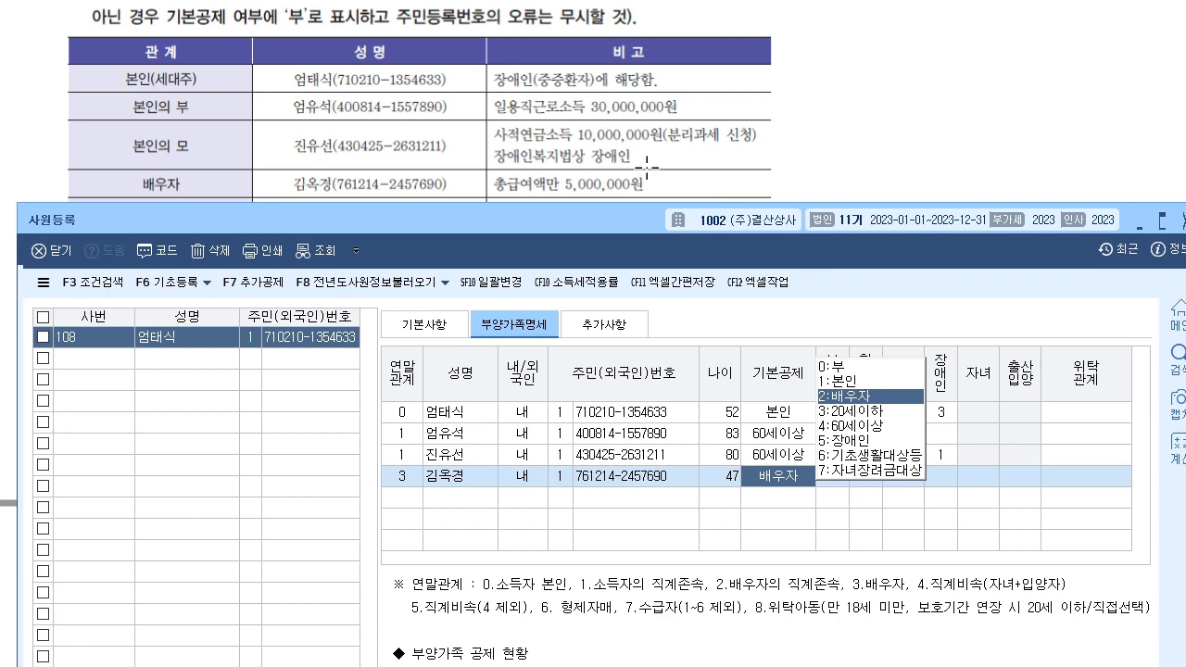
key(Return)
key(Return)
key(Return)
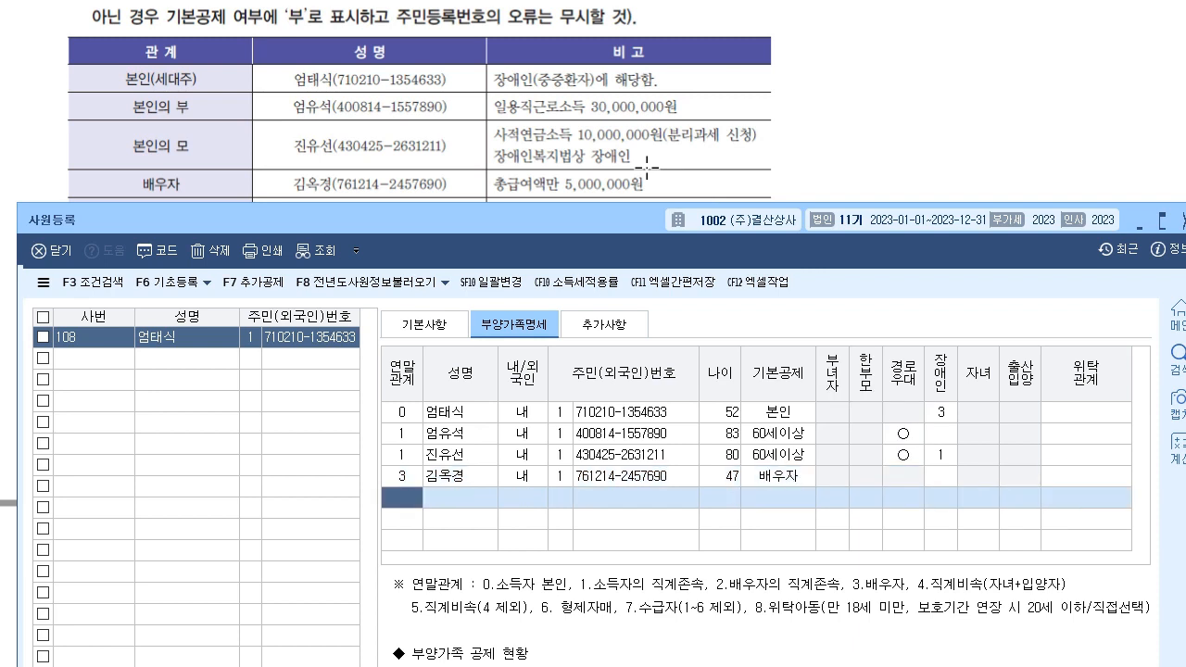
scroll(451, 134, down, 1)
scroll(451, 133, down, 1)
drag(286, 221, 281, 156)
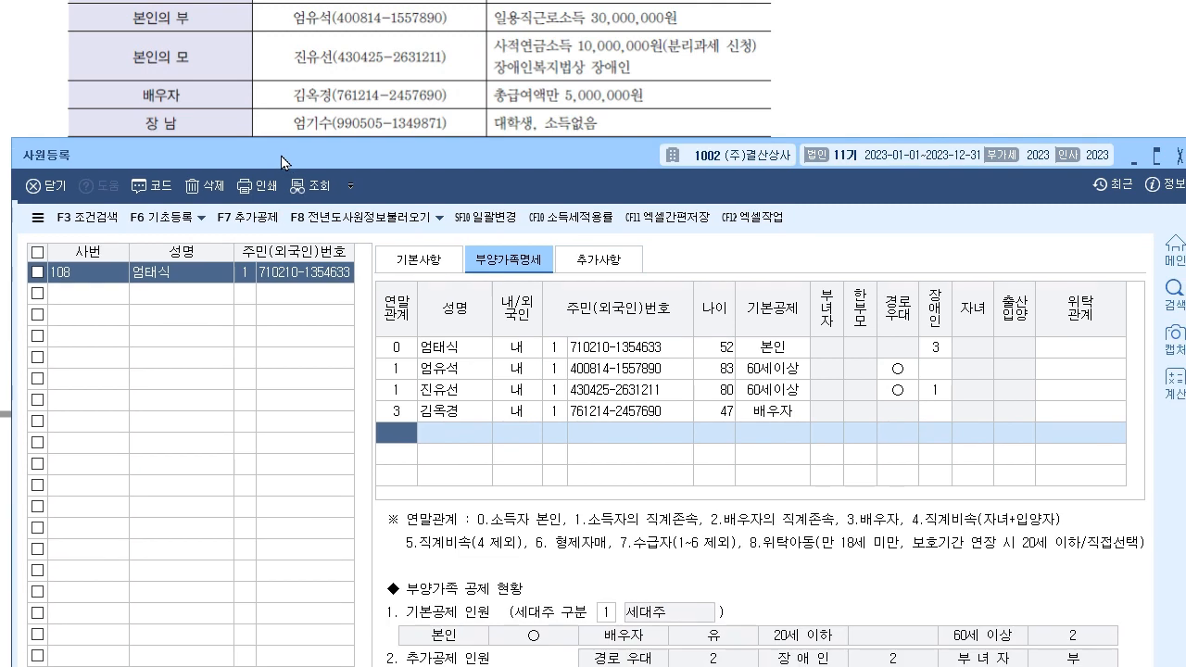
- Add the eldest son with relation code 4, his name and resident number, keeping 기본공제 0:부
text(4)
key(Return)
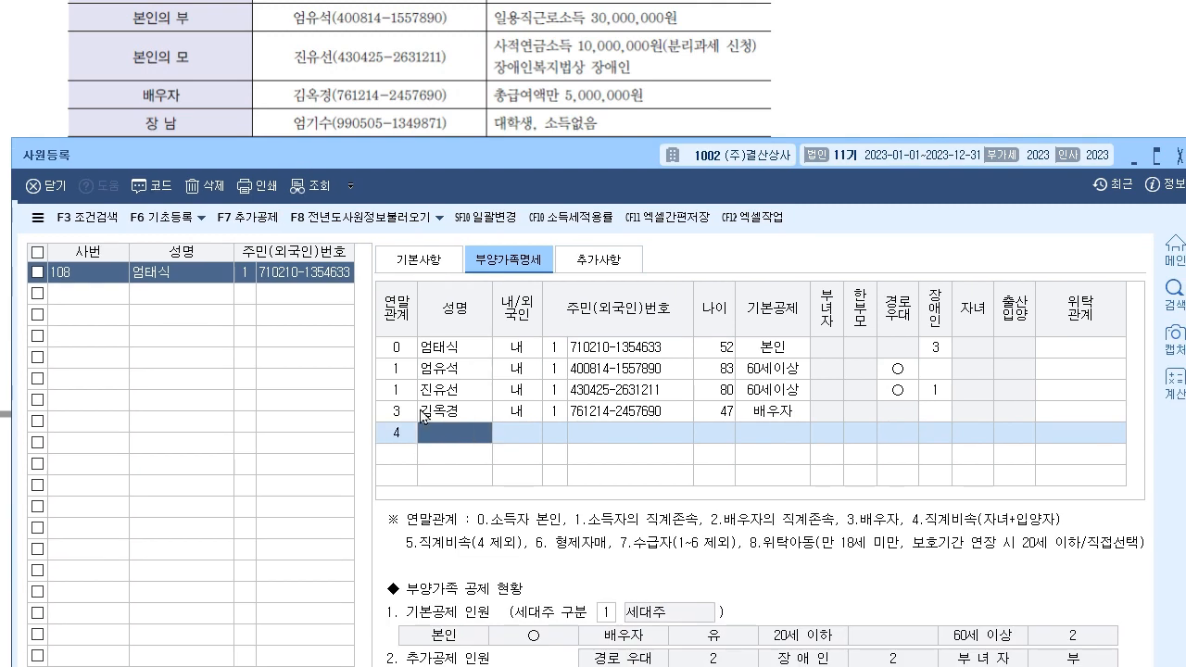
key(Return)
key(Return)
key(Return)
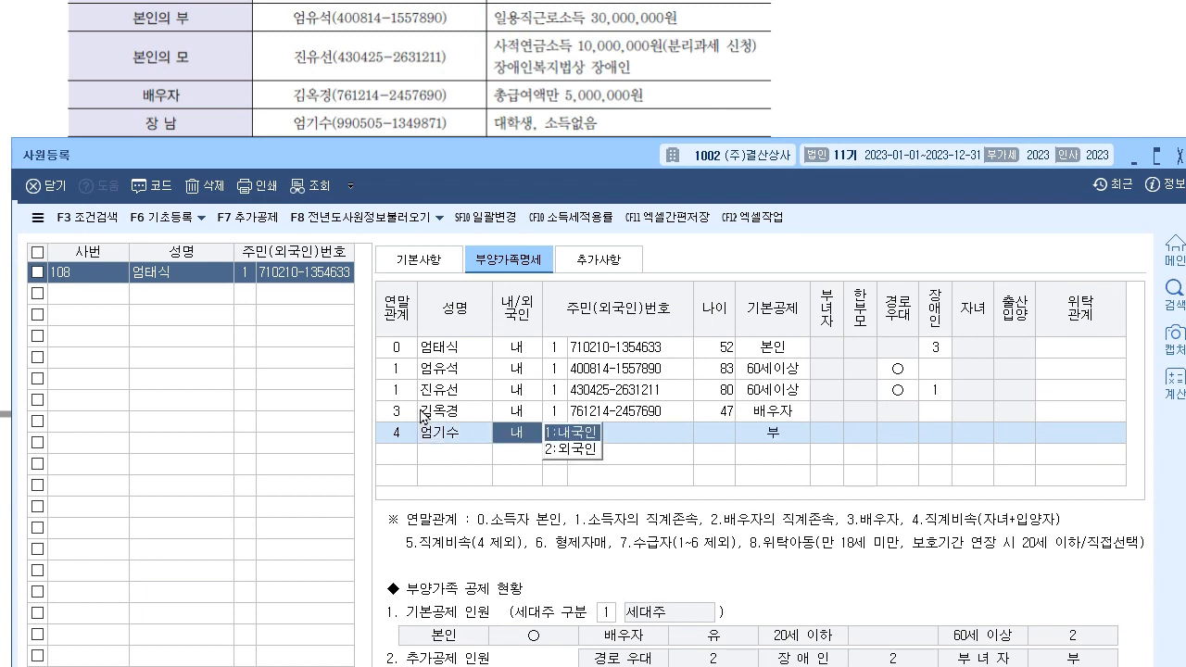
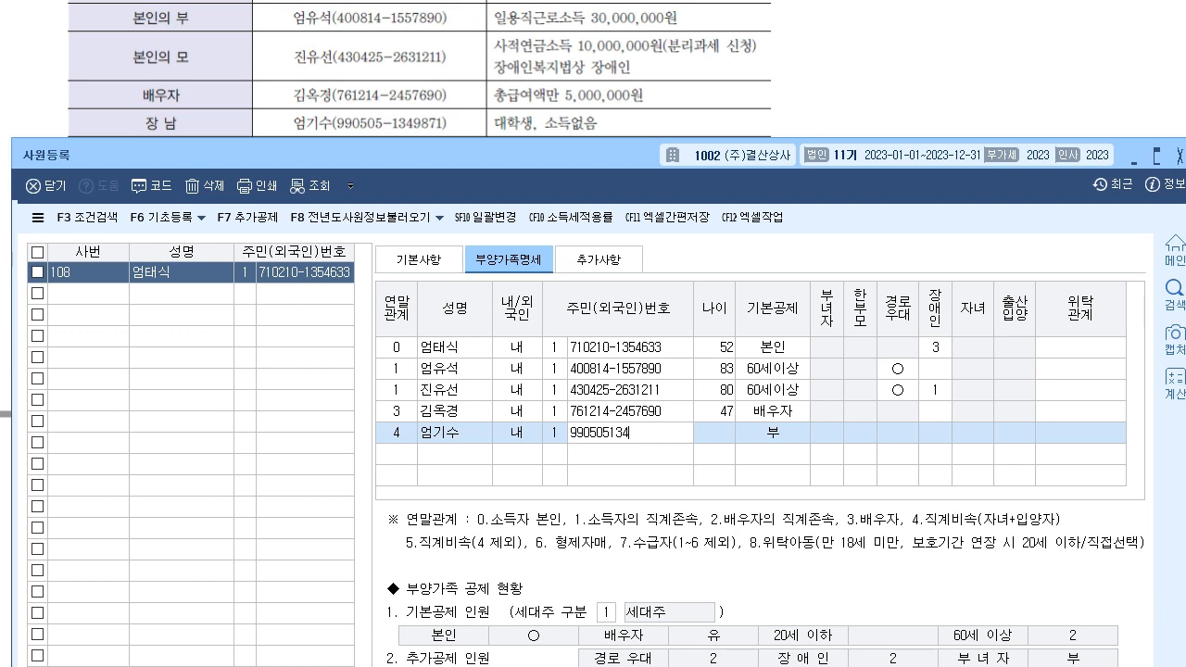
key(Return)
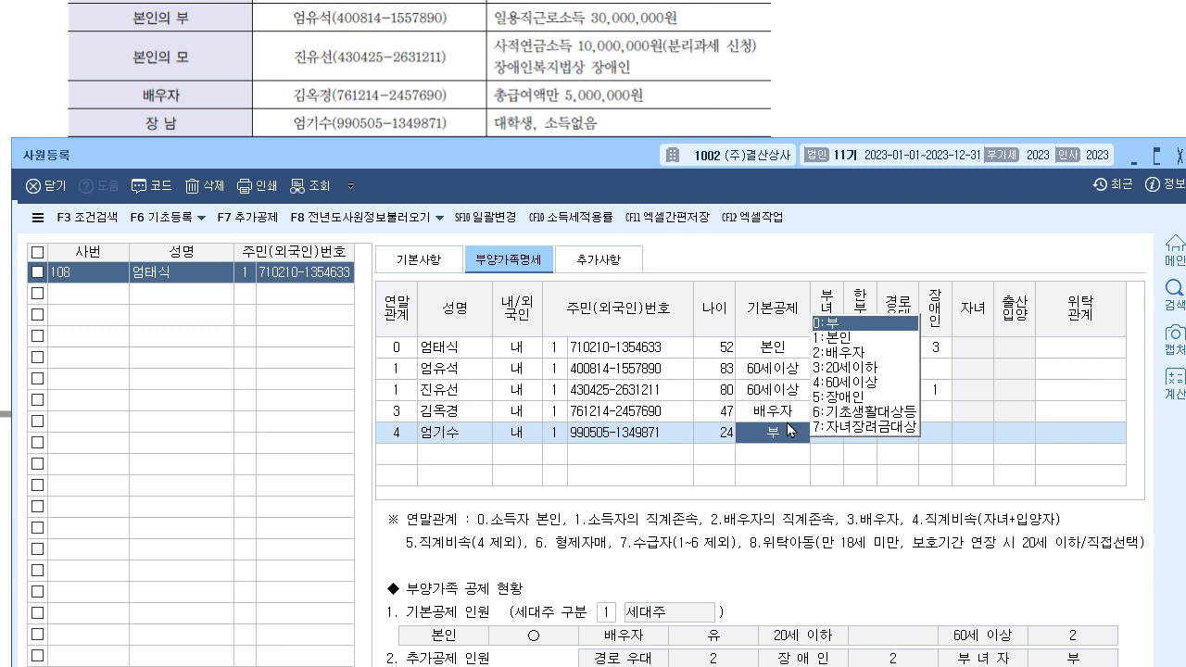
key(Return)
key(Return)
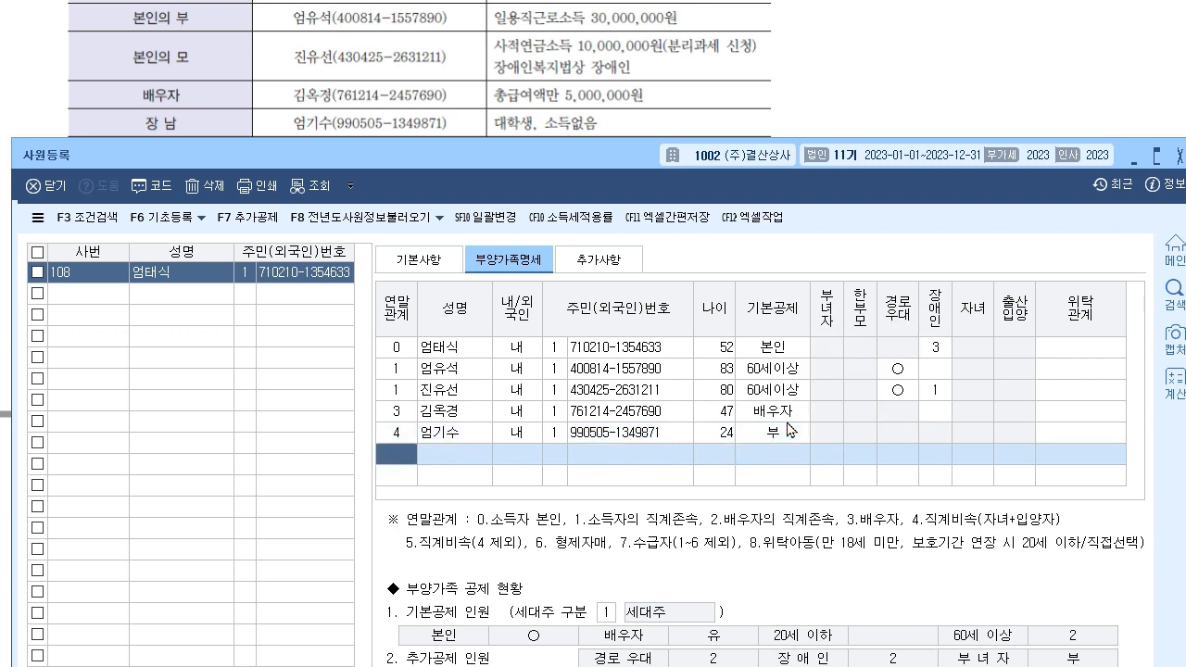
drag(543, 160, 548, 188)
text(4)
- Enter the eldest daughter's name and resident number, keeping 3:20세이하, 자녀 ○ and 출산입양 0:부
key(Return)
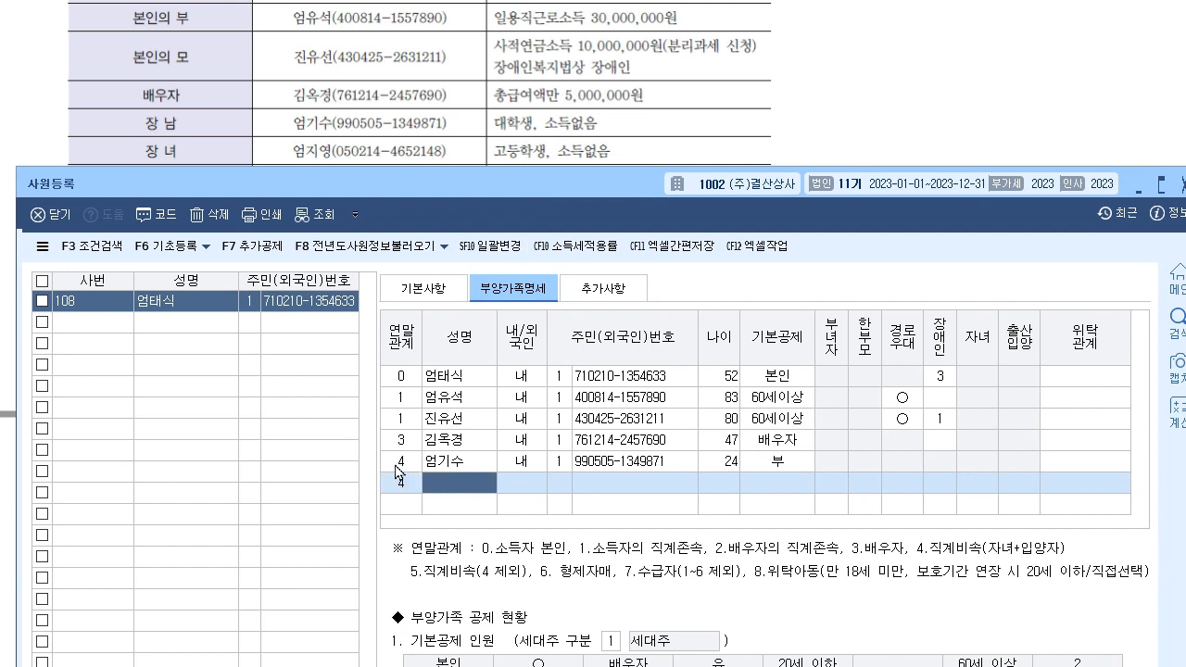
key(Return)
key(Return)
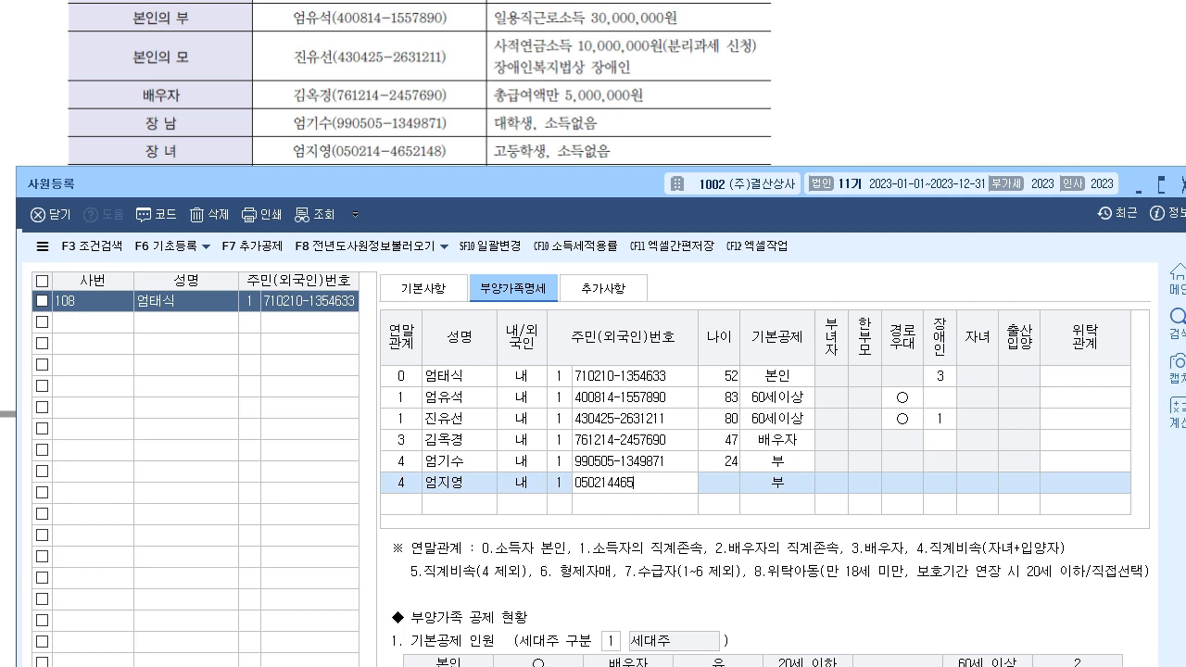
key(Return)
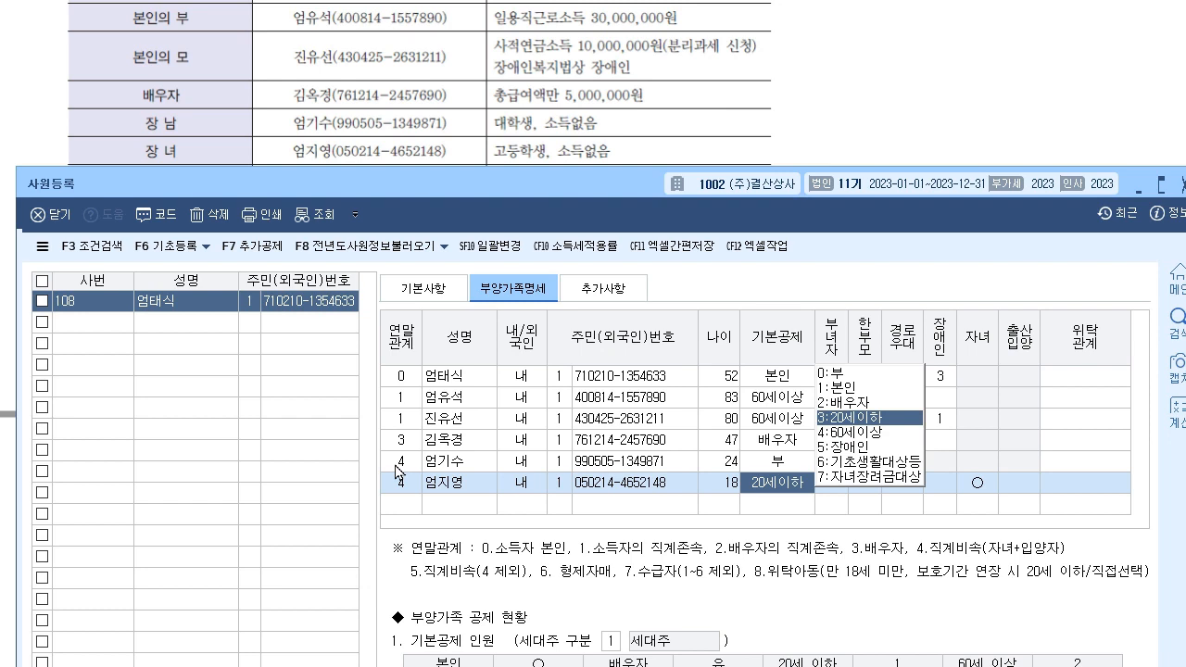
key(Return)
key(Return)
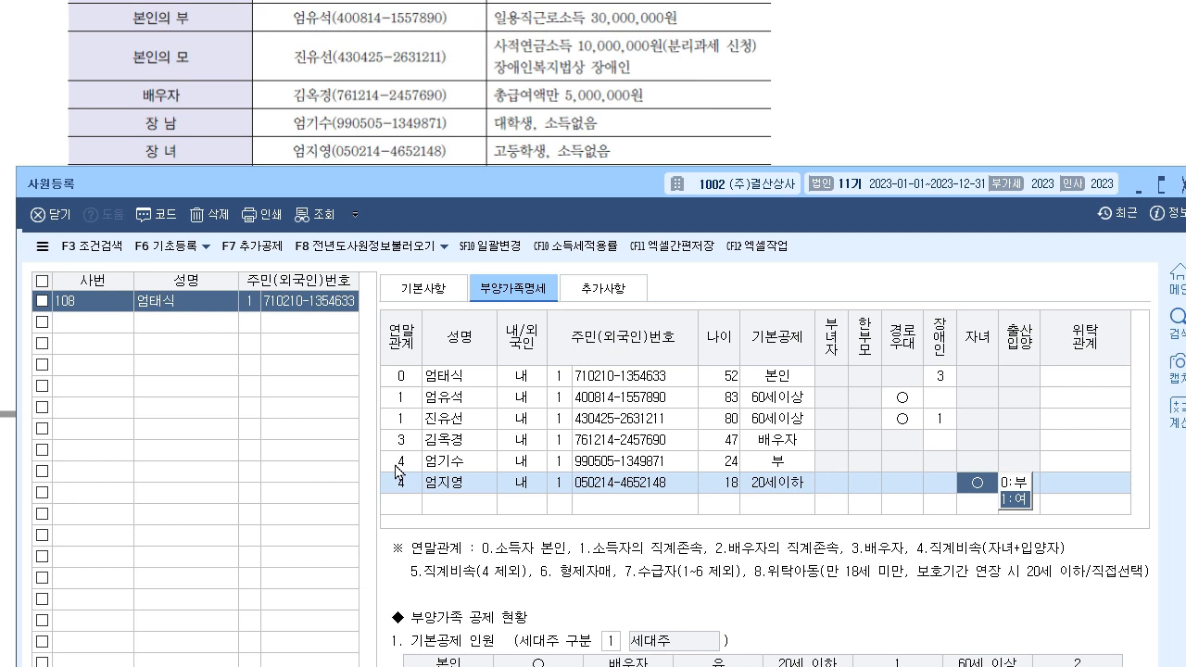
key(Return)
key(Return)
key(Return)
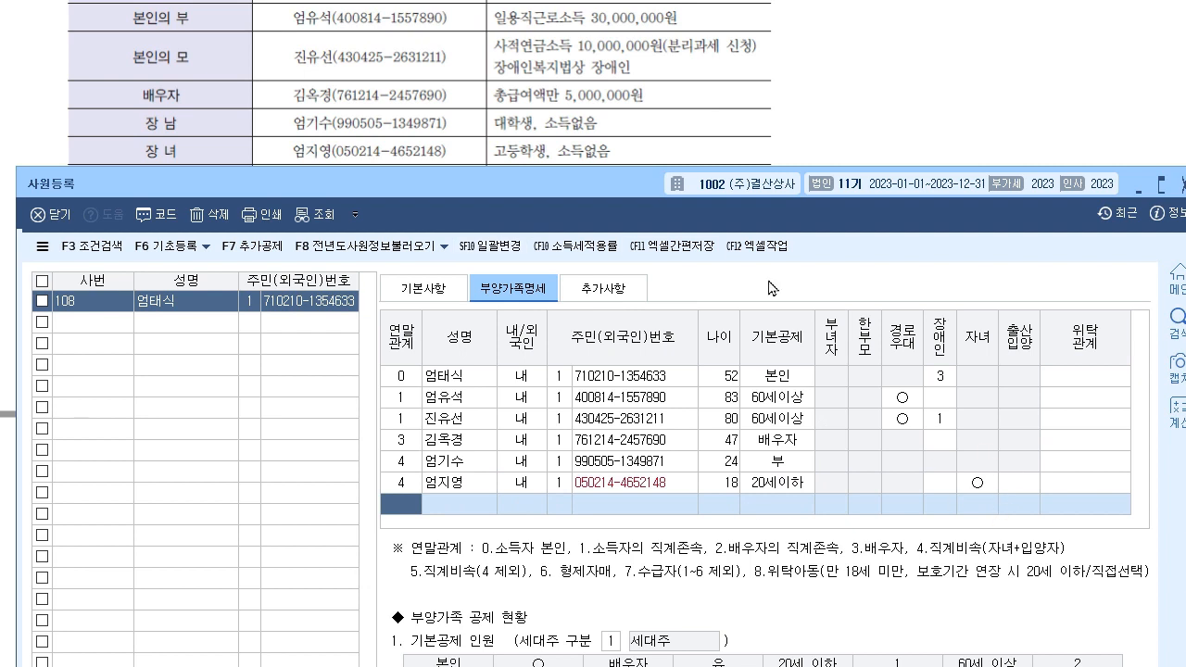
- Bring the 사원등록 window back in front and position it below the question text
scroll(522, 92, down, 1)
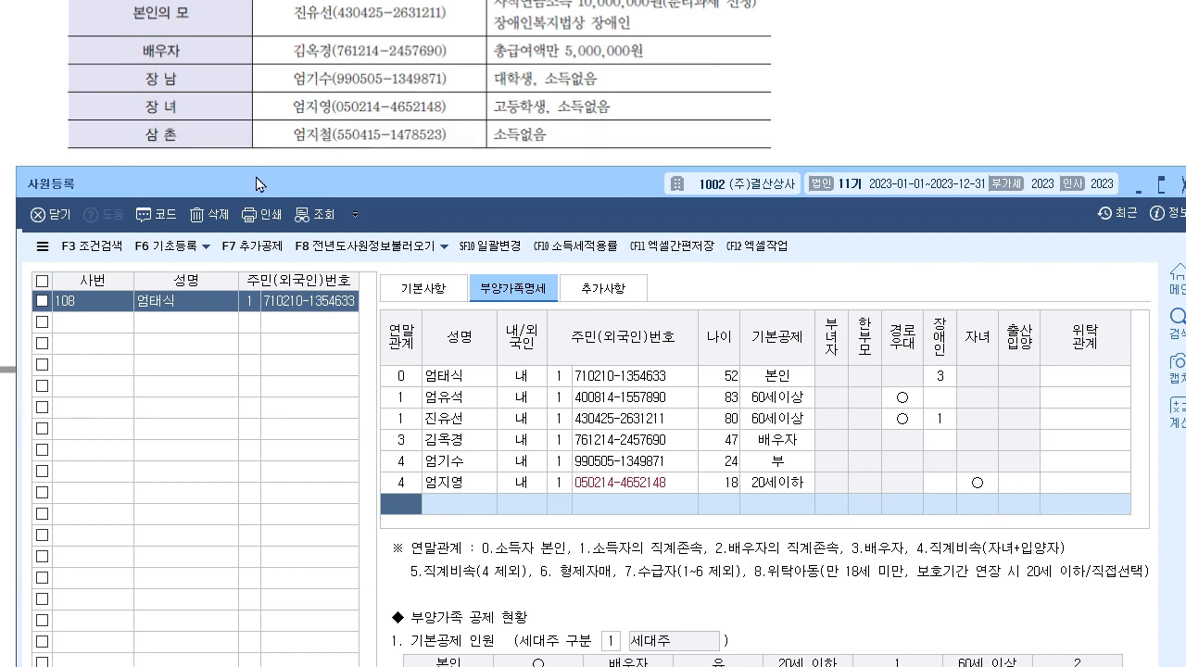
drag(261, 183, 266, 172)
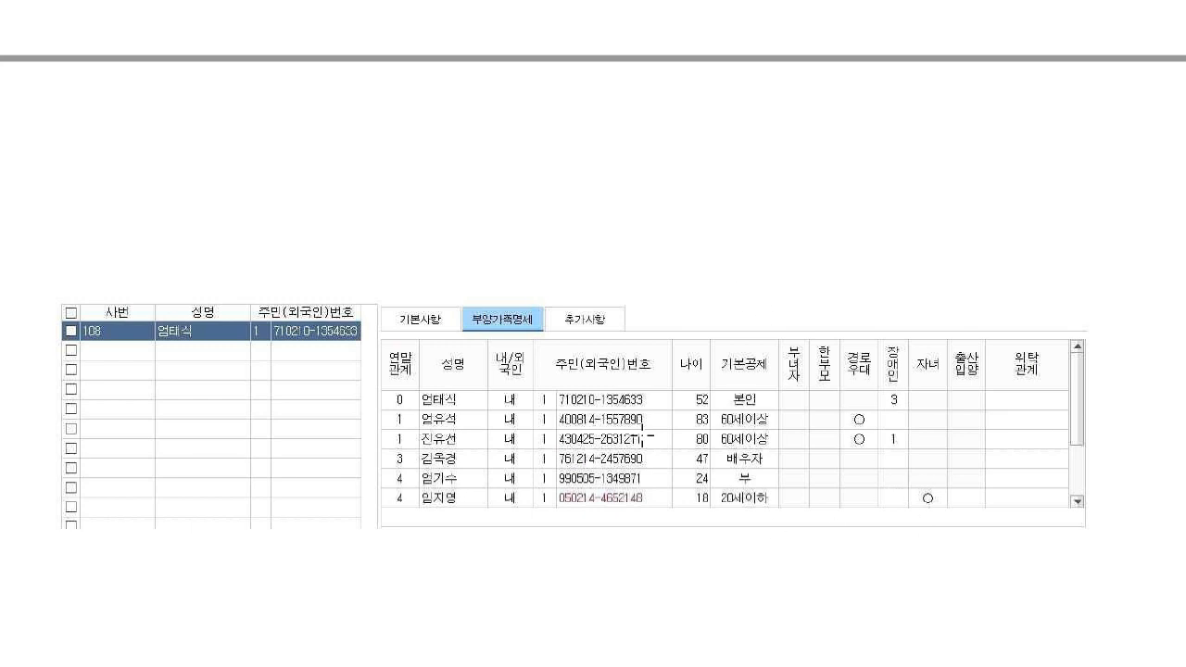
scroll(710, 471, down, 8)
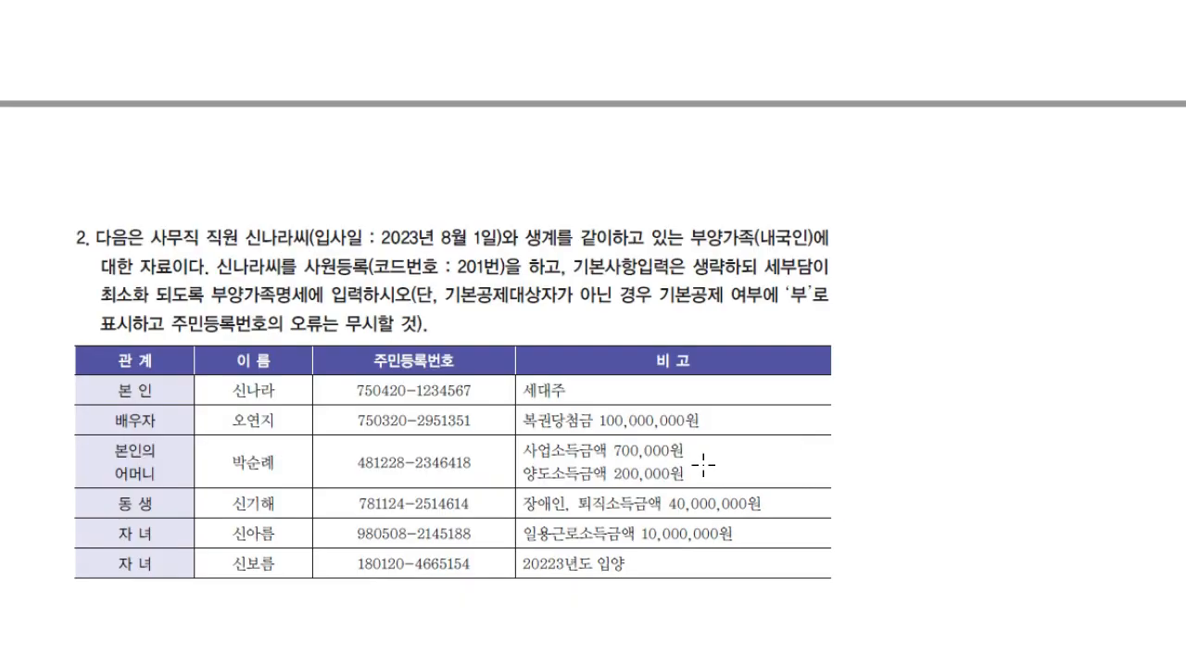
scroll(693, 476, down, 2)
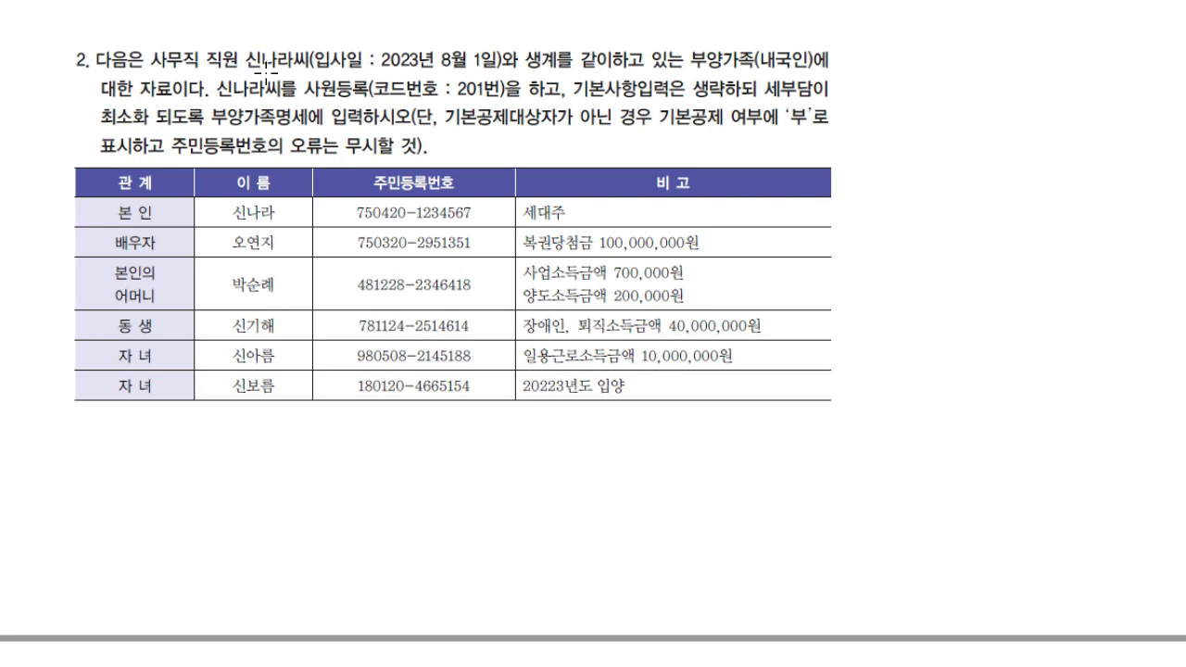
key(alt+Tab)
mouse_move(433, 171)
mouse_down()
mouse_move(432, 203)
mouse_move(428, 185)
mouse_up()
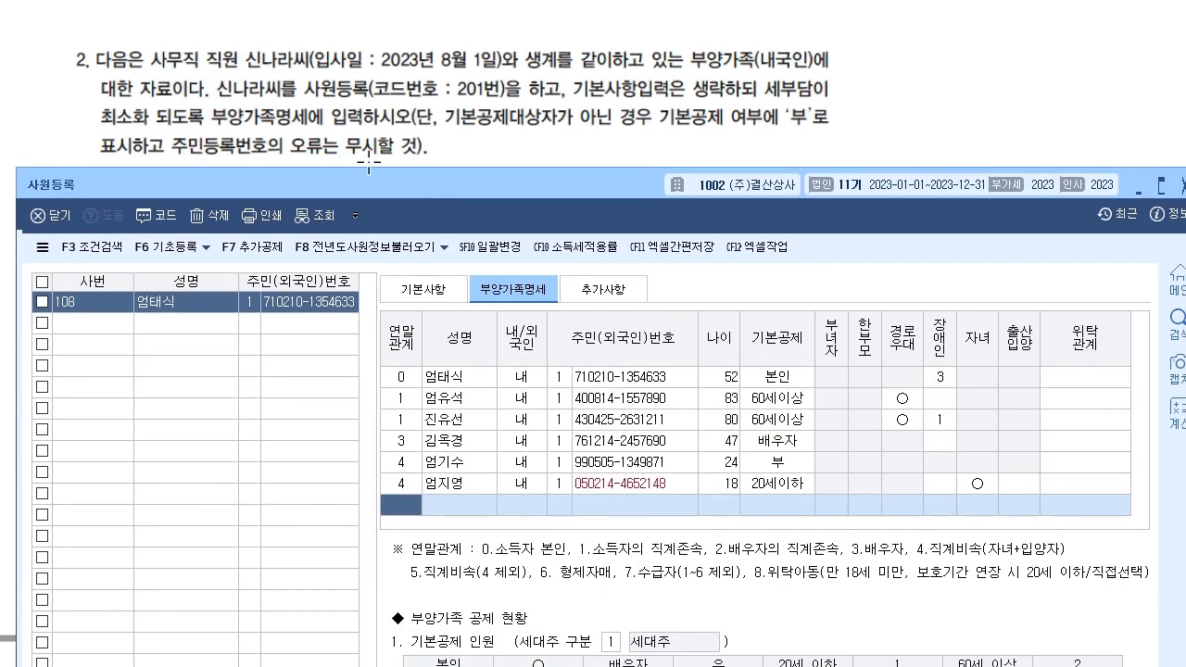
- On the 기본사항 tab, add employee code 201 with the corrected employee name
click(419, 288)
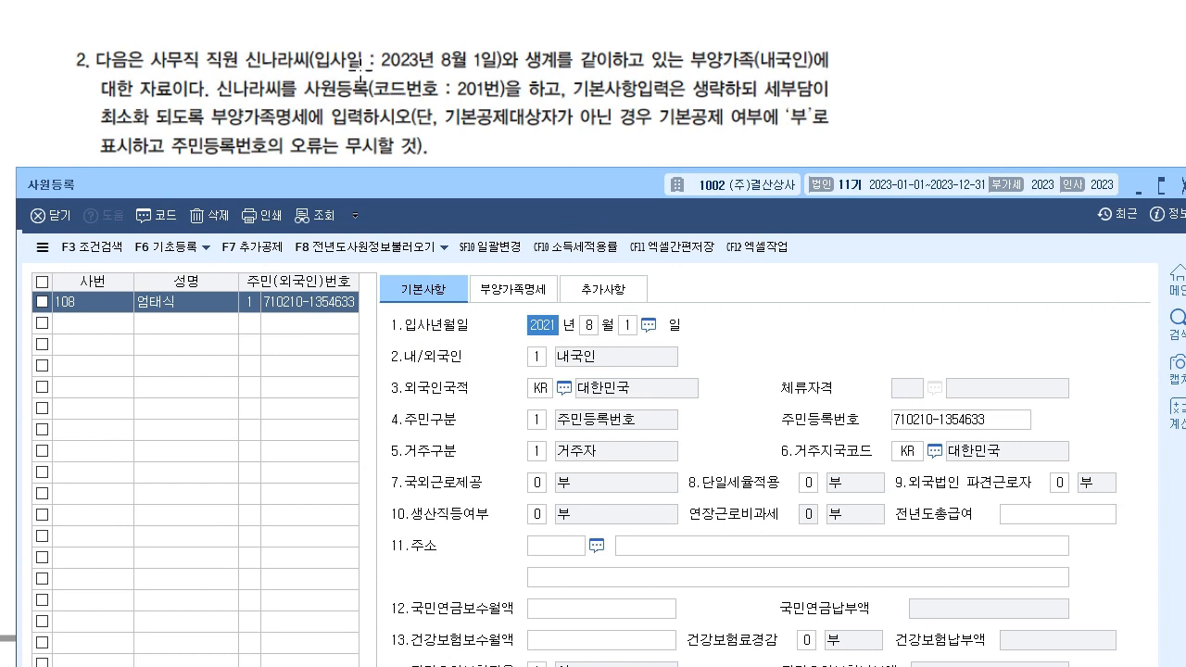
click(98, 321)
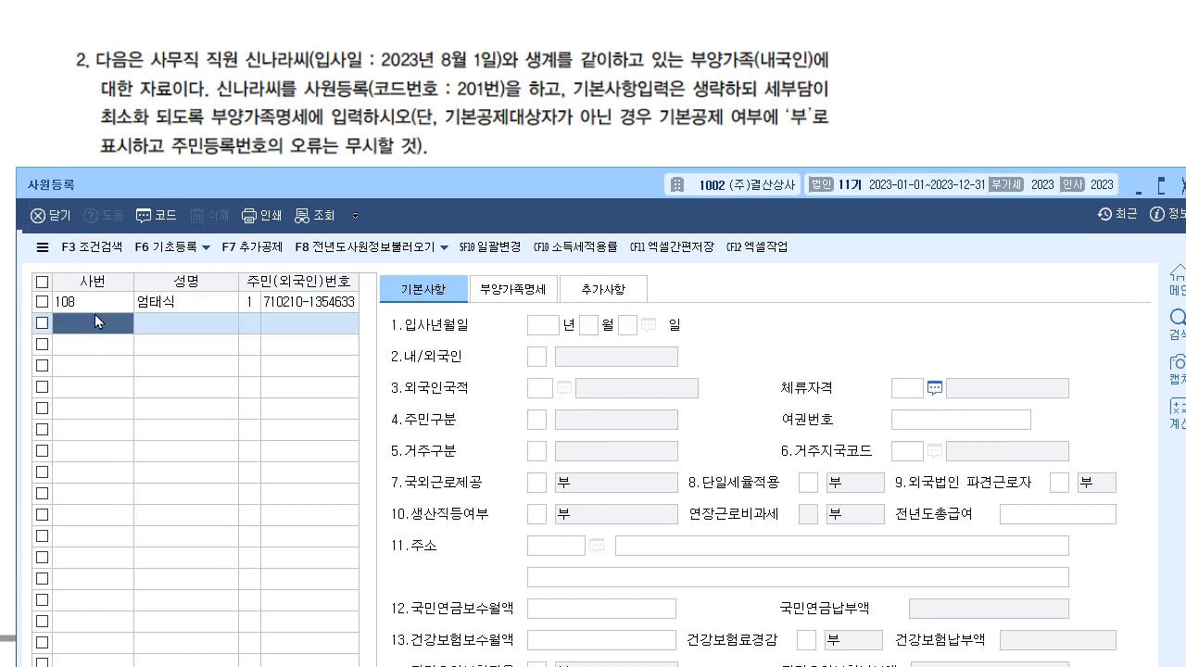
text(201)
key(Return)
key(Return)
key(Return)
key(Return)
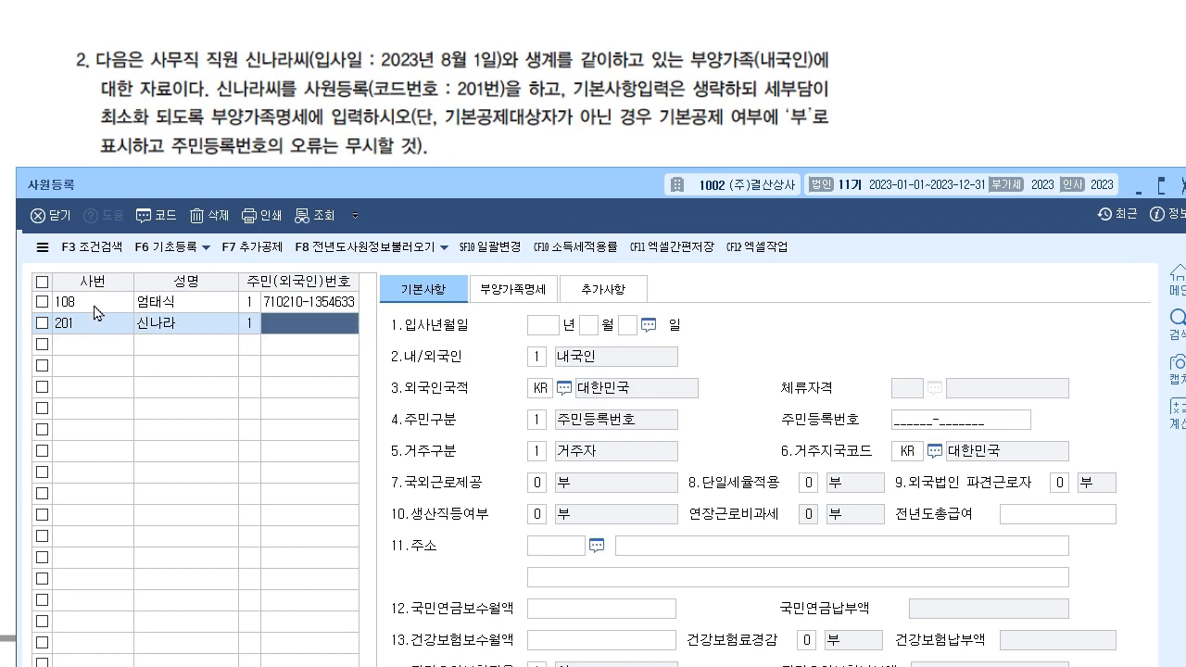
- Enter employee 201's resident registration number and hire date 2023/8/1
scroll(356, 139, down, 2)
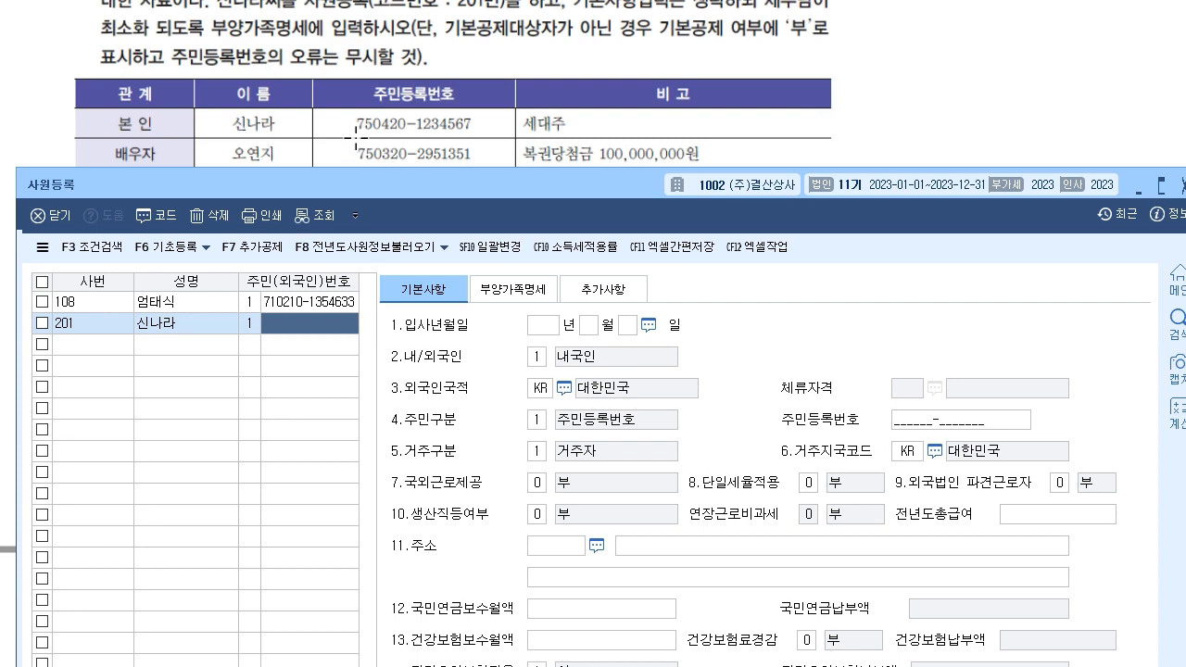
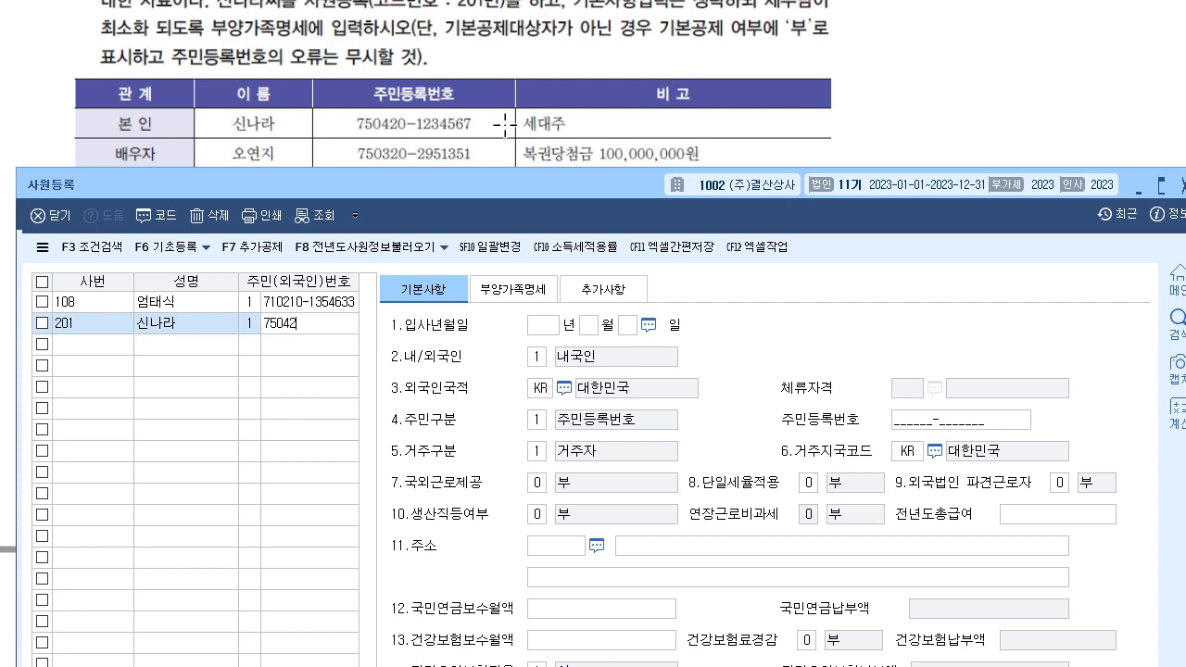
key(Return)
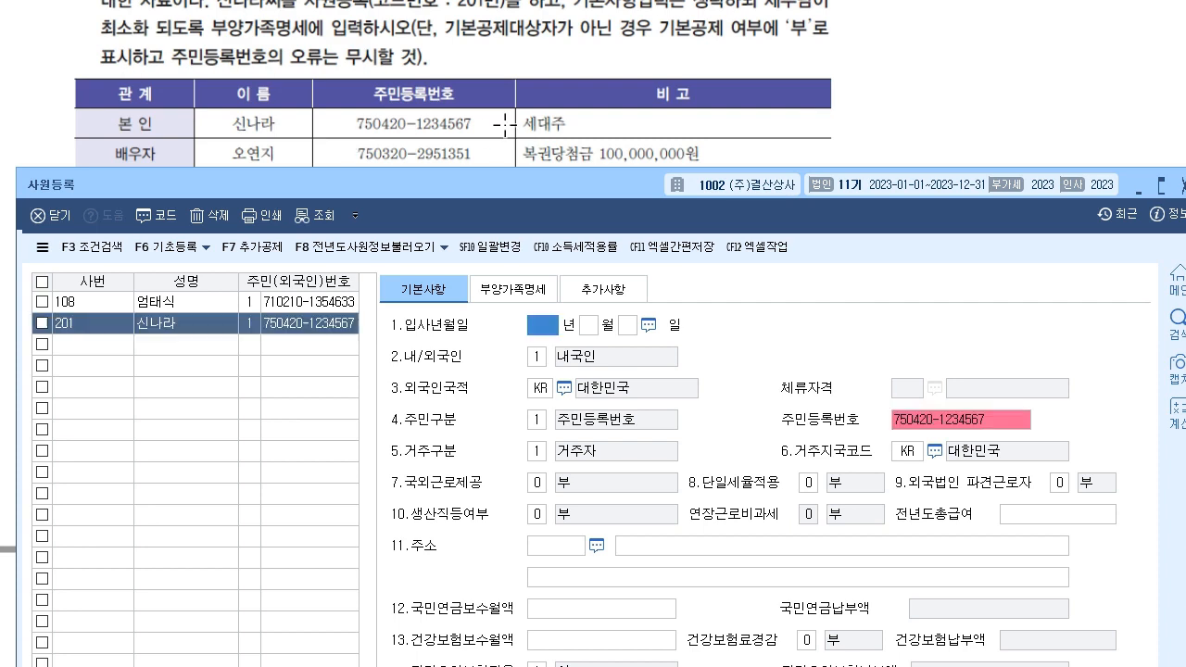
scroll(491, 93, up, 2)
text(2023)
key(Return)
text(8)
key(Return)
text(1)
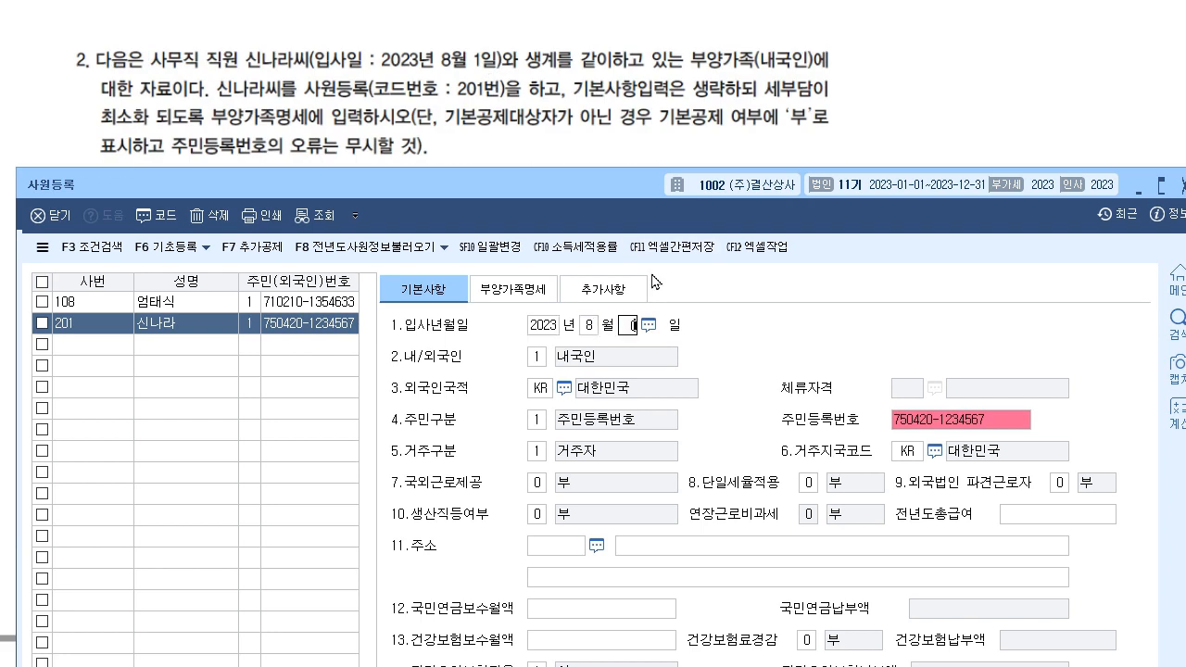
key(Return)
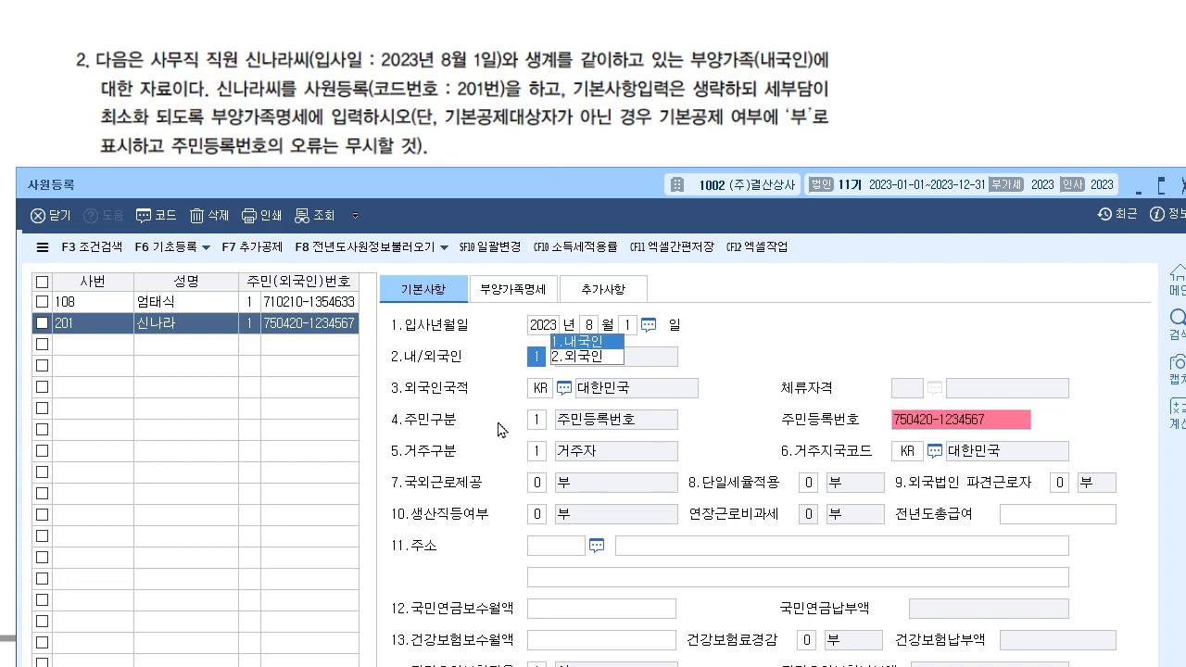
click(544, 297)
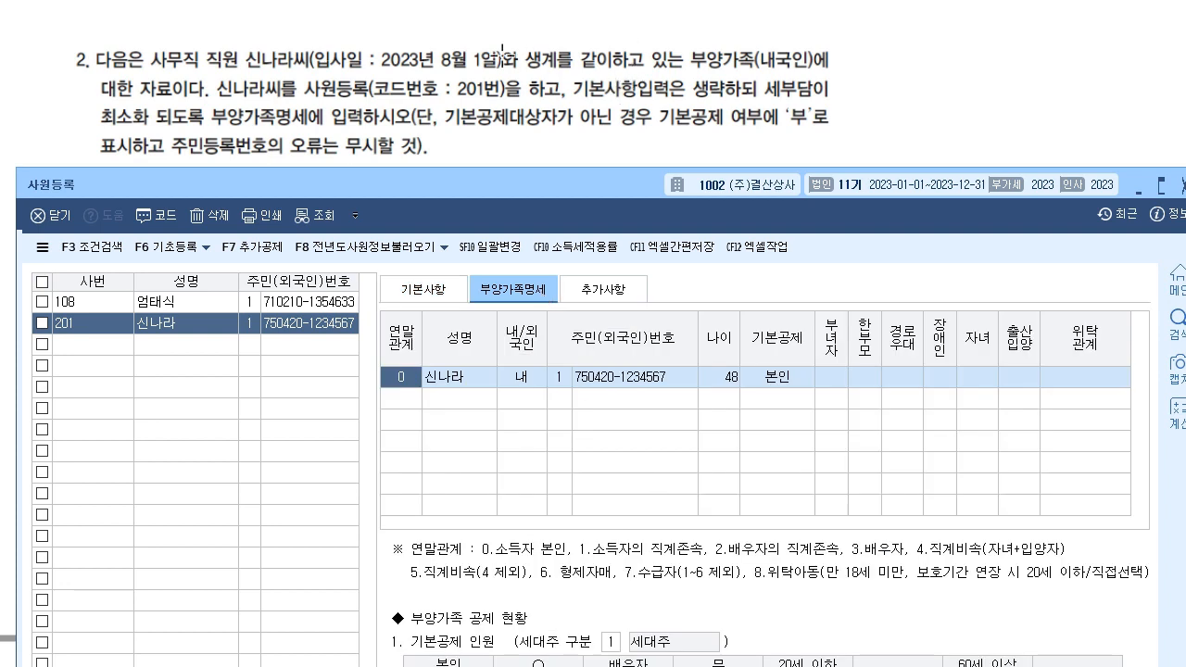
- Keep 세대주 구분 at 1.세대주 and check employee 201's own 본인 row, age 48
scroll(503, 56, down, 3)
drag(503, 190, 493, 121)
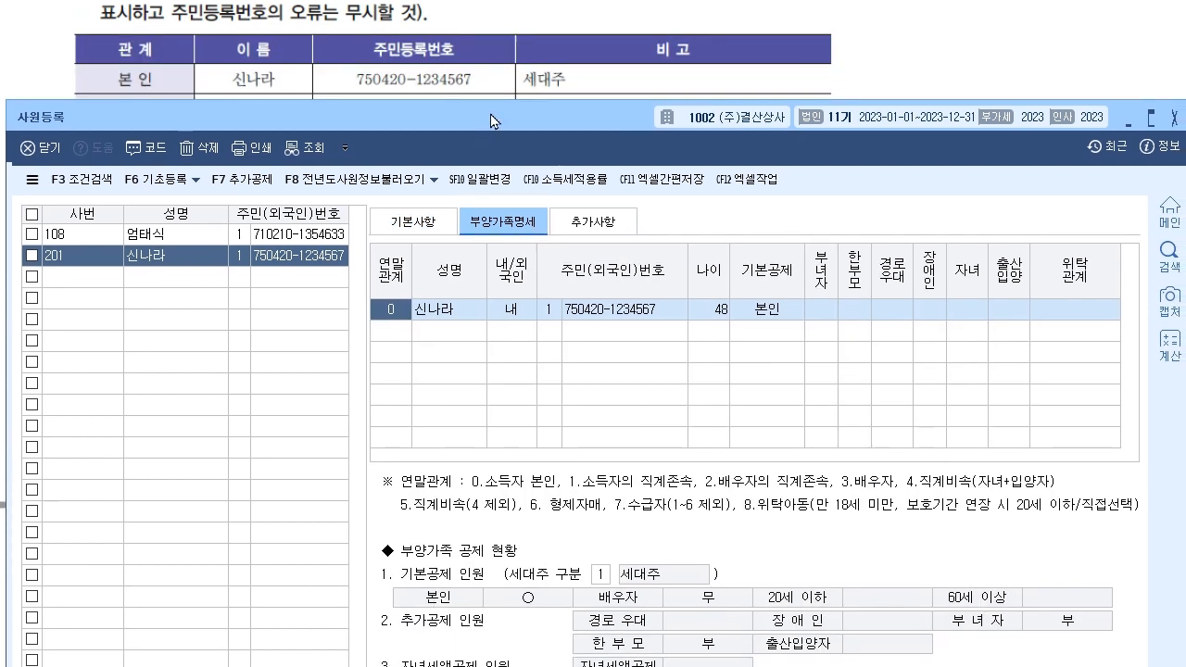
click(603, 573)
click(639, 332)
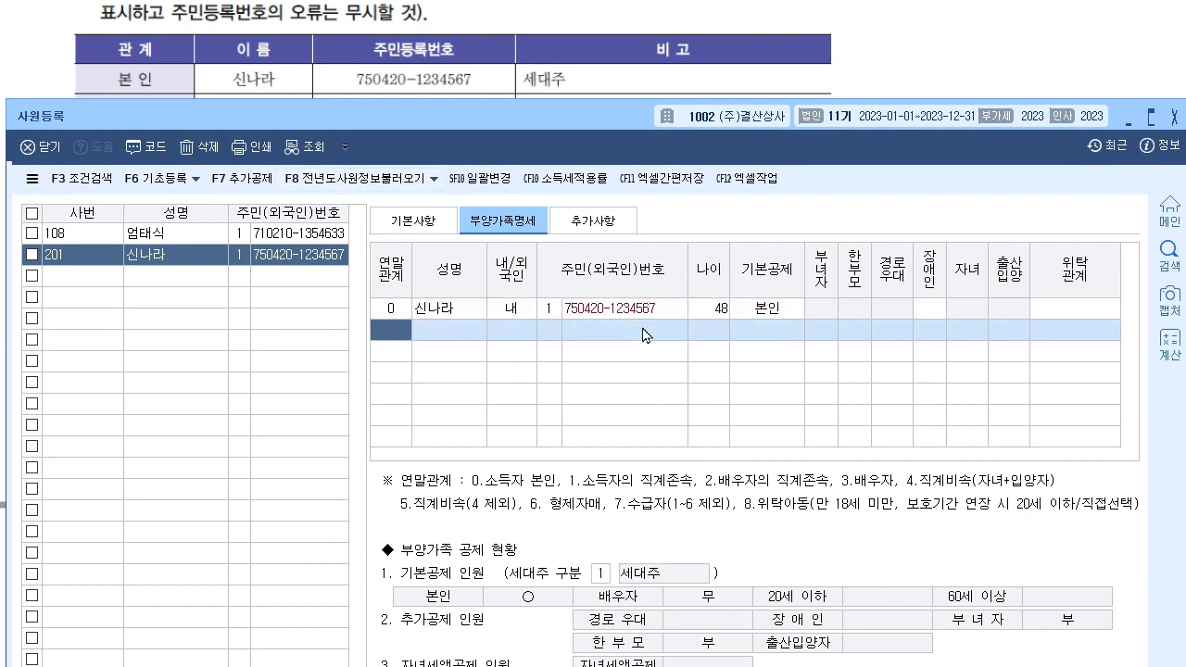
click(645, 310)
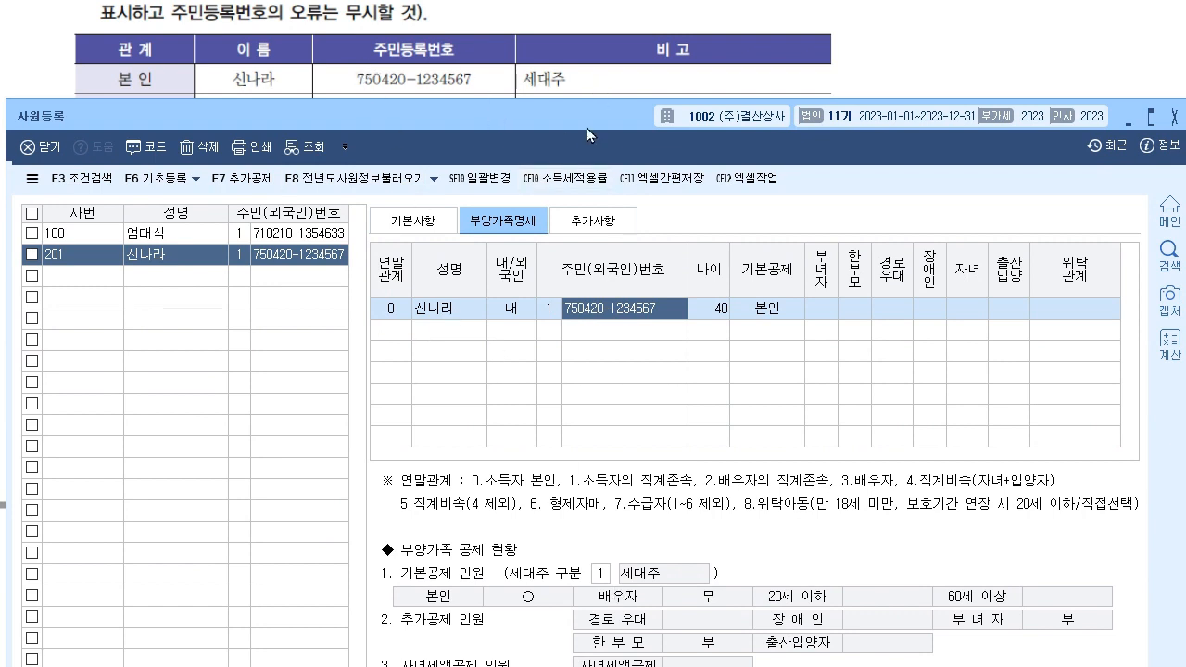
drag(572, 124, 577, 155)
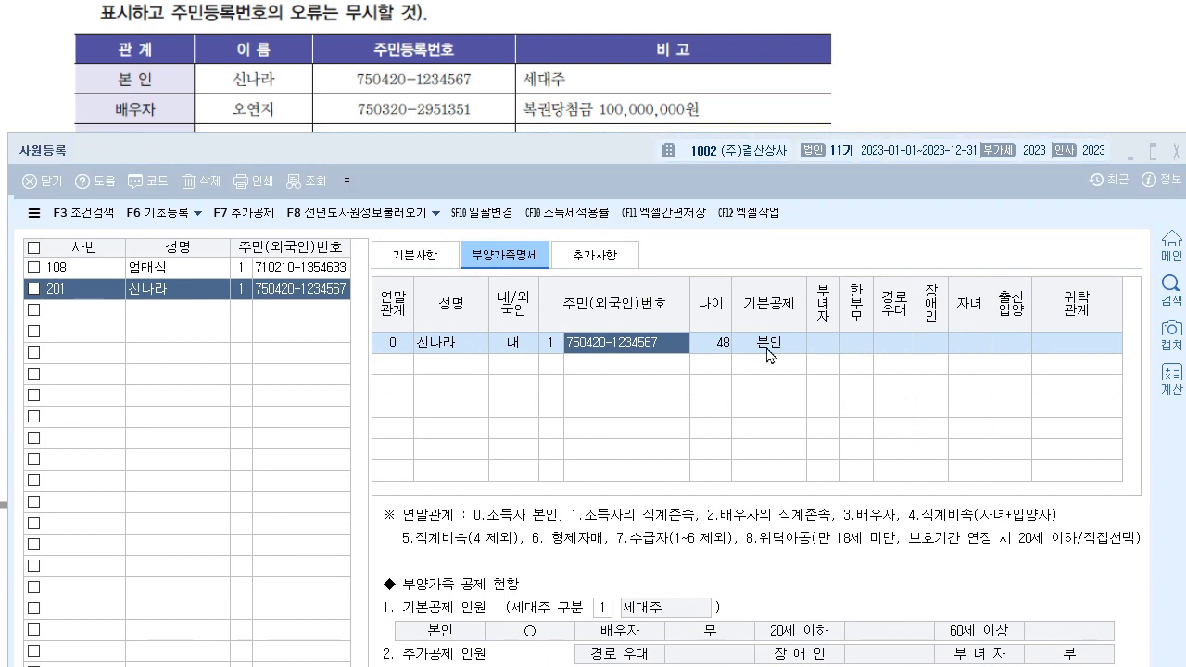
- Add the spouse as relation 3 with her name and resident number, keeping 배우자 deduction and no disability
click(413, 371)
text(3)
key(Return)
key(Return)
key(Return)
key(Return)
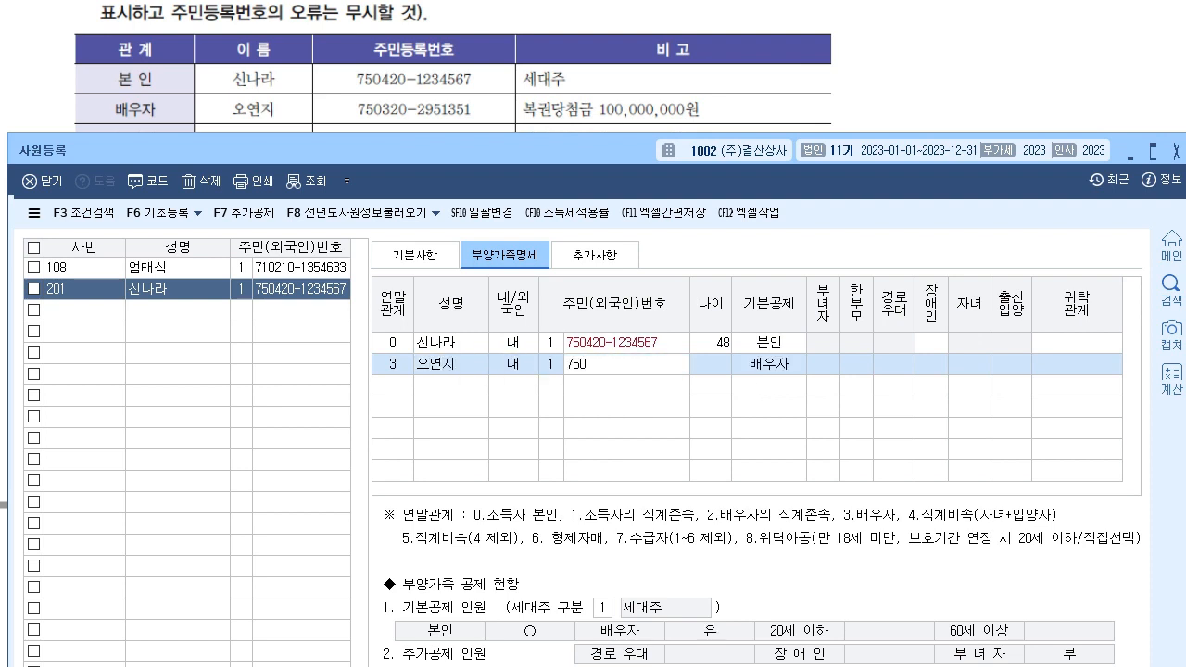
key(Return)
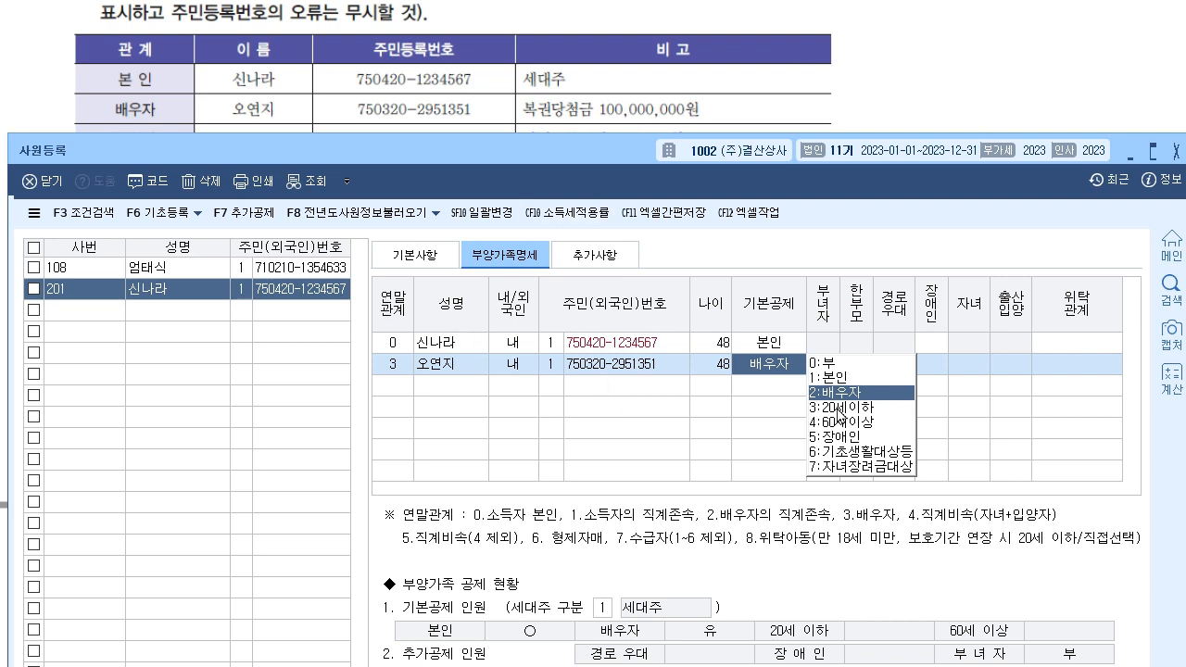
click(859, 394)
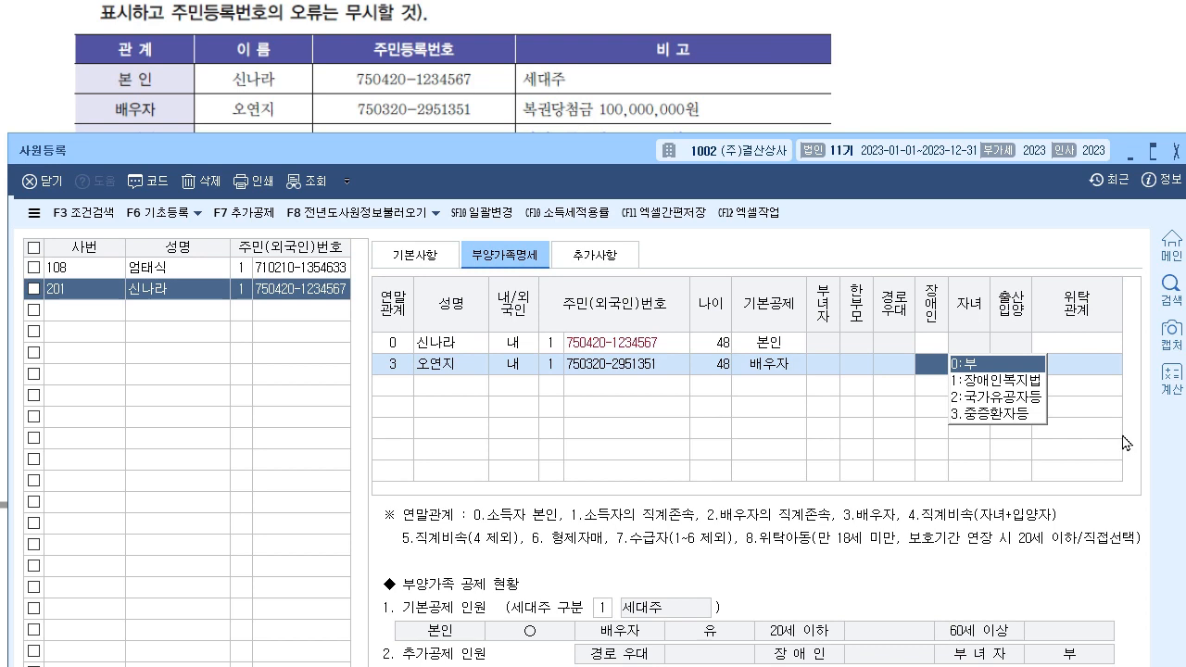
key(Return)
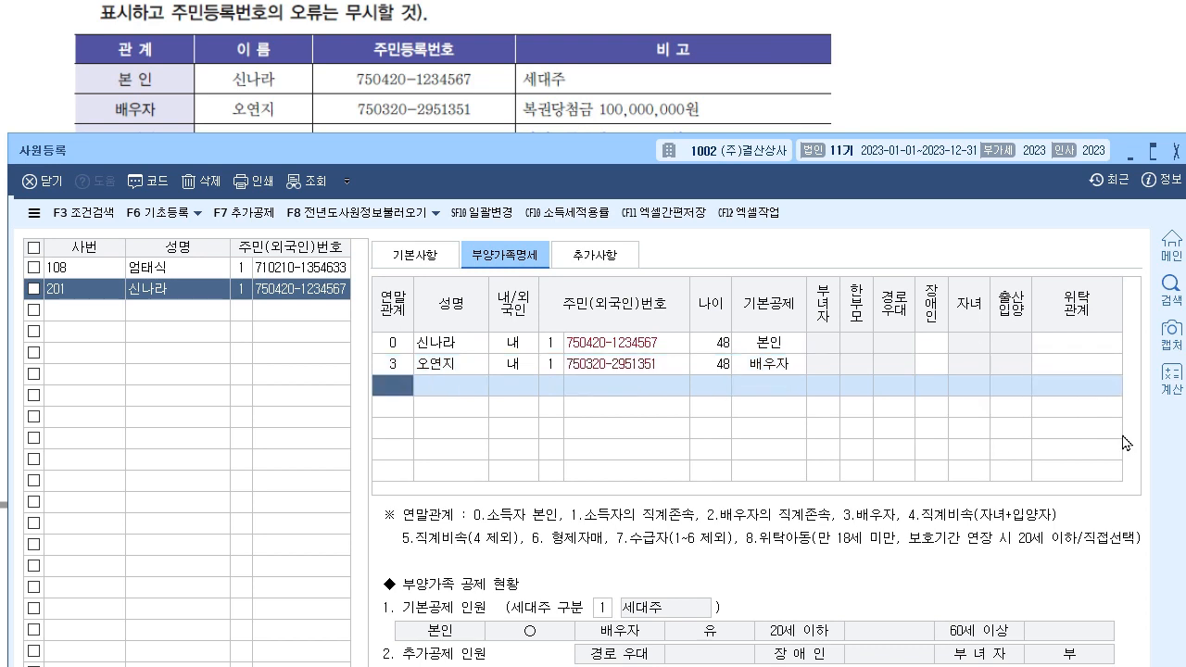
- Shift the window down and begin the mother's row with relation code 1
drag(594, 154, 587, 200)
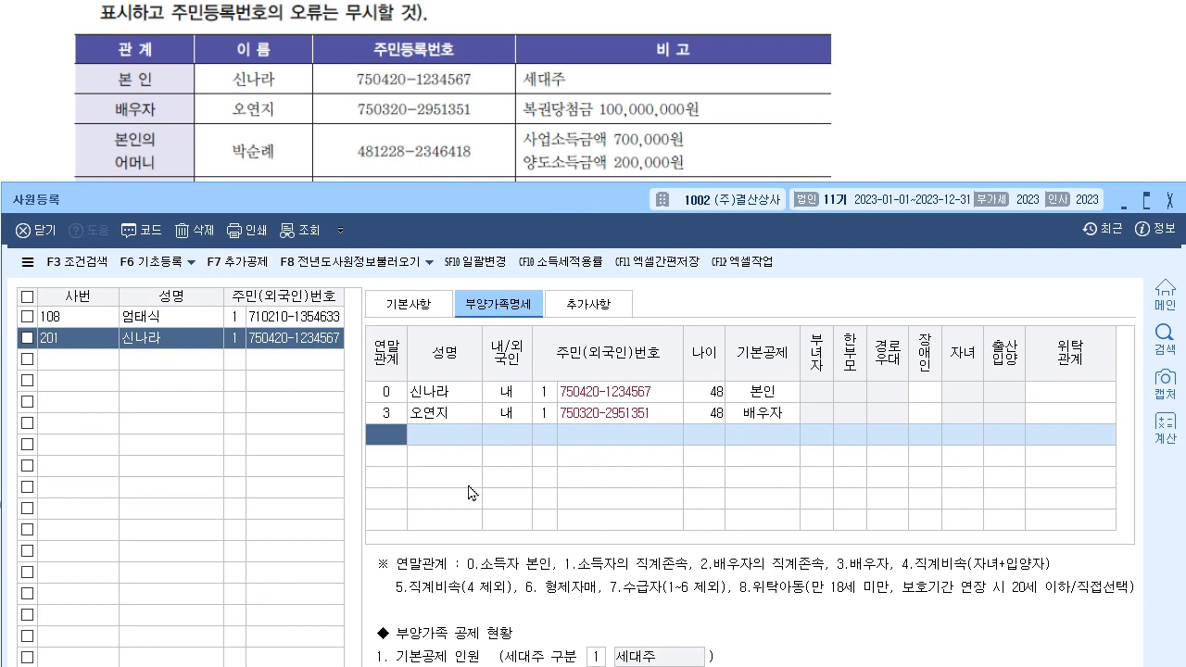
text(1)
key(Return)
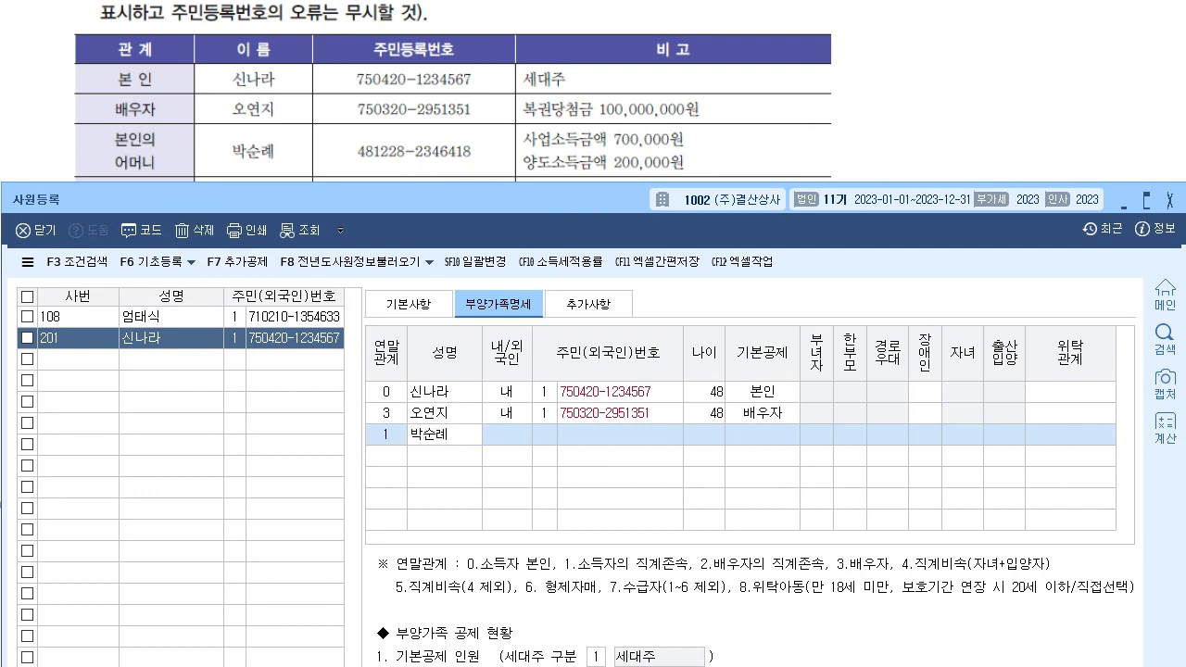
- Enter the mother's name and resident number, keeping 60세이상 deduction, 경로우대 marked, no disability
key(Return)
key(Return)
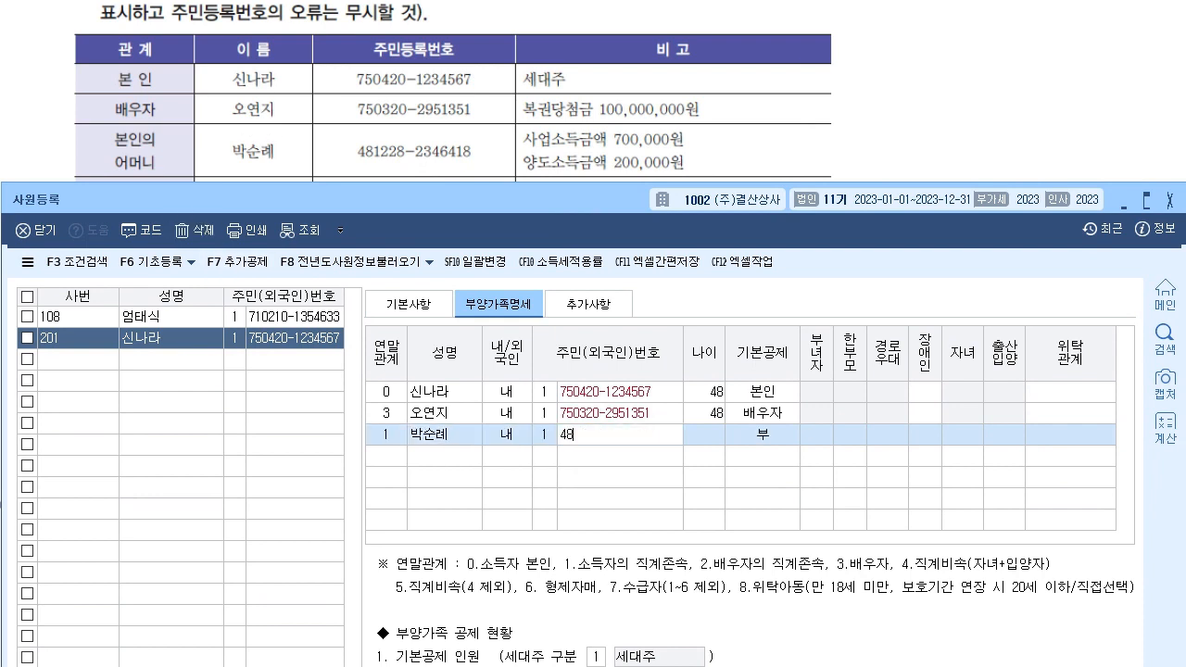
key(Return)
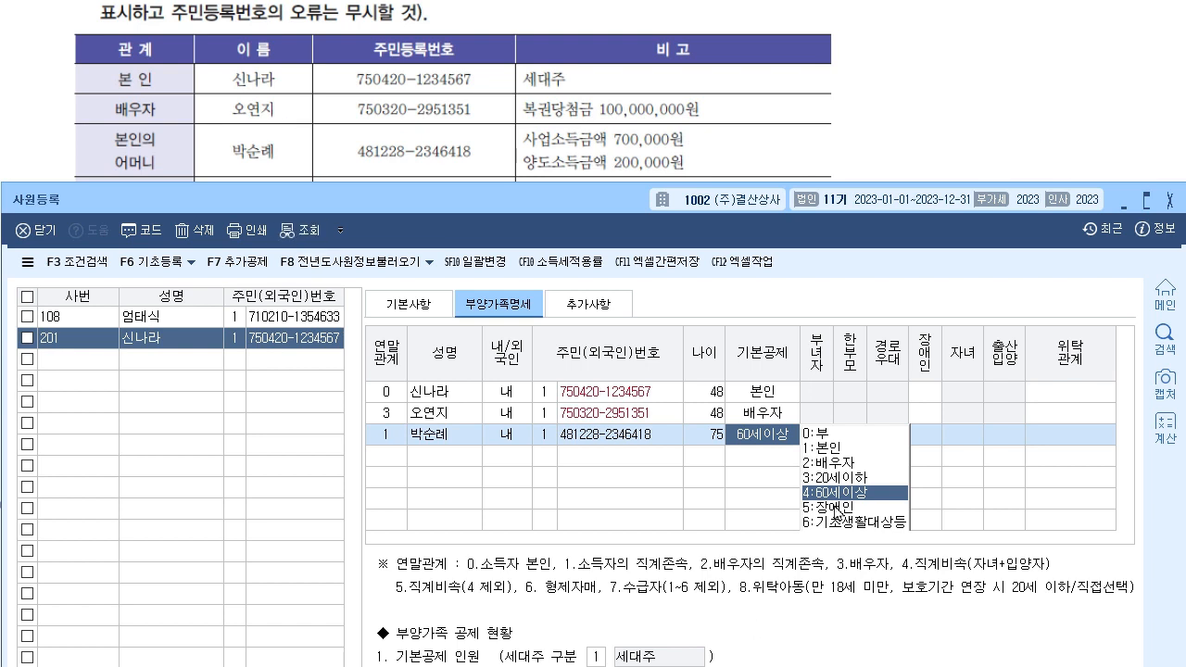
key(Return)
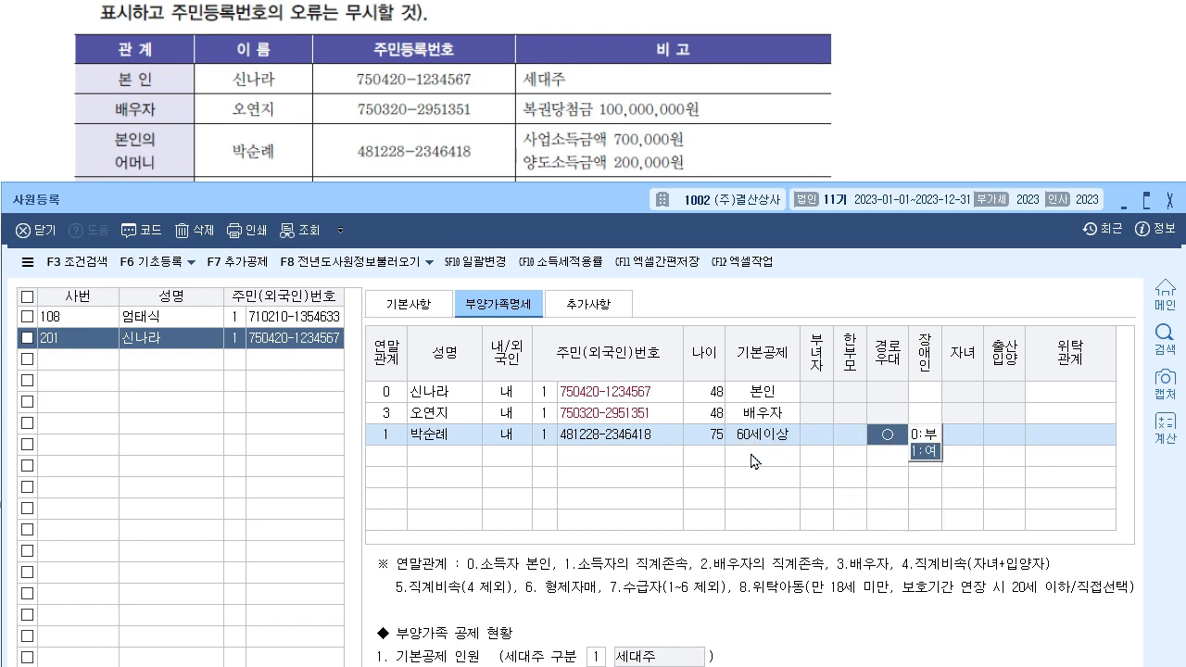
key(Return)
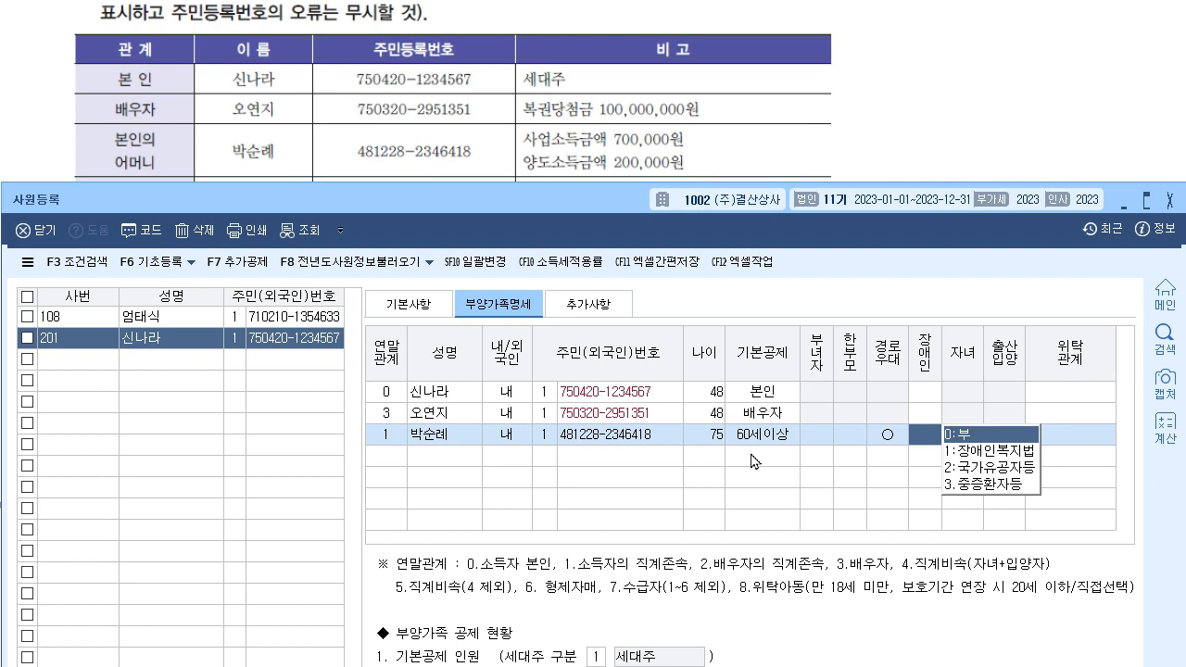
key(Return)
key(Return)
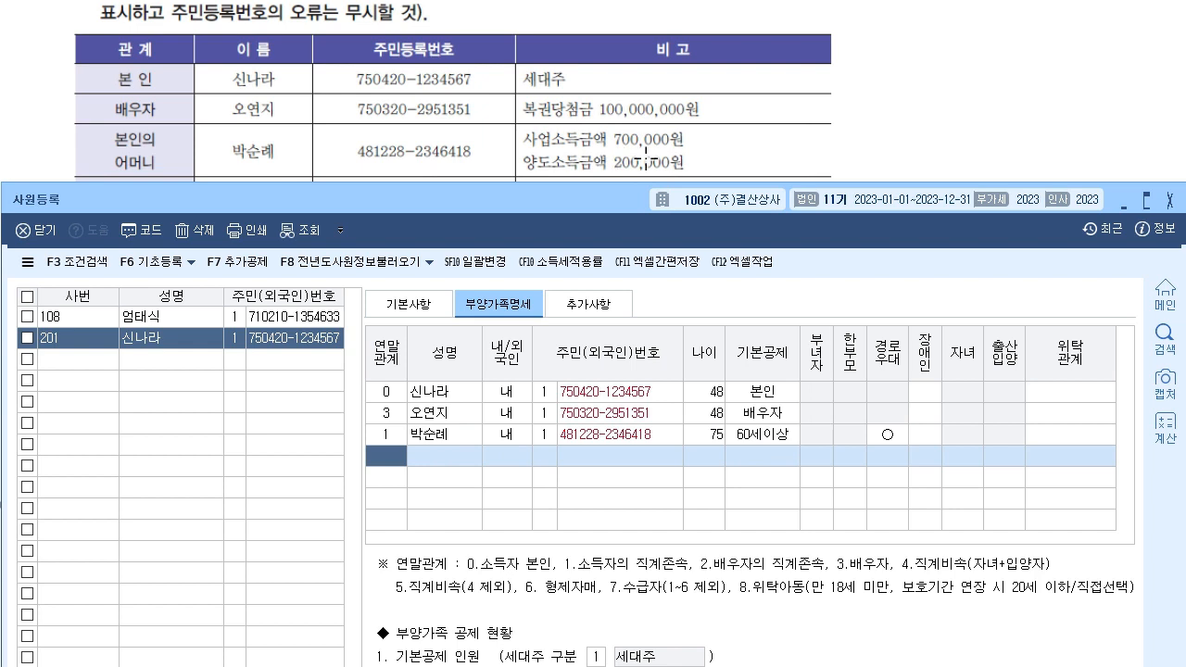
- Add the younger brother as relation 6 with ID type 1 and his resident number
drag(582, 206, 584, 241)
click(390, 470)
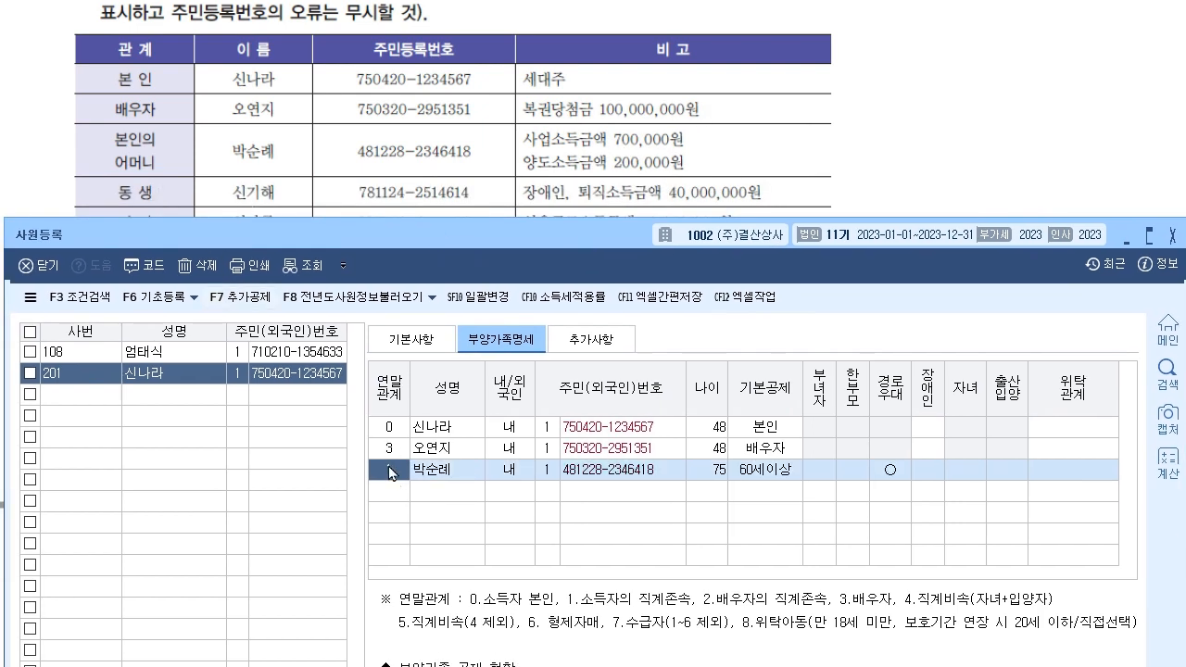
key(Down)
text(6)
key(Return)
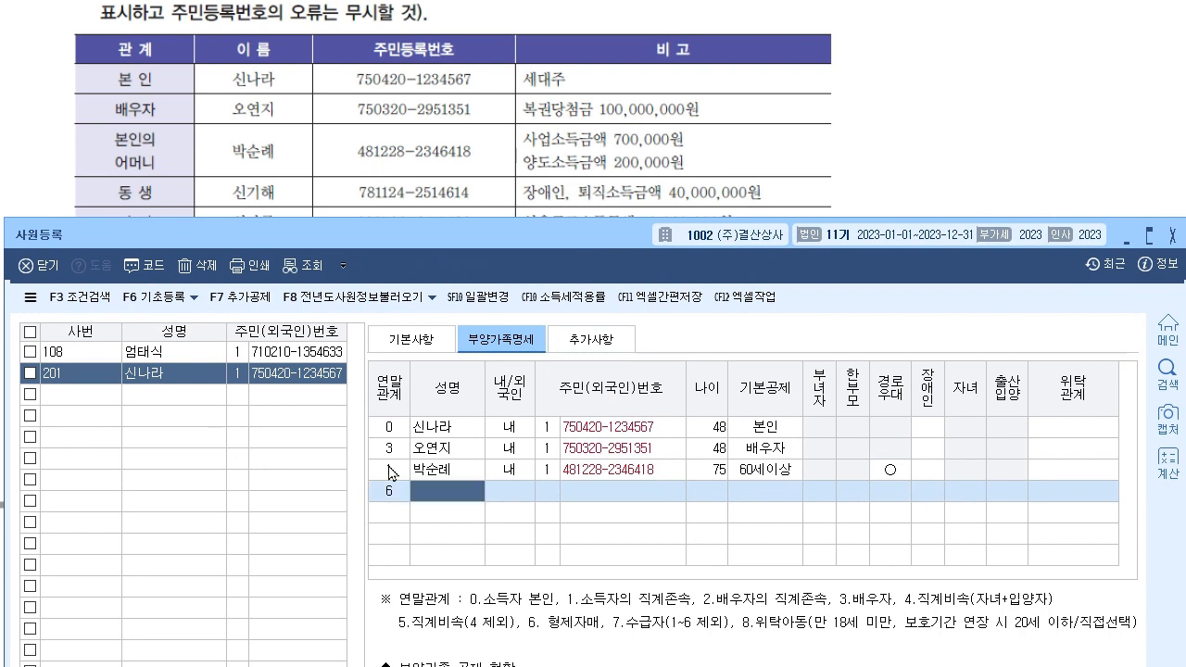
key(Return)
text(1)
key(Return)
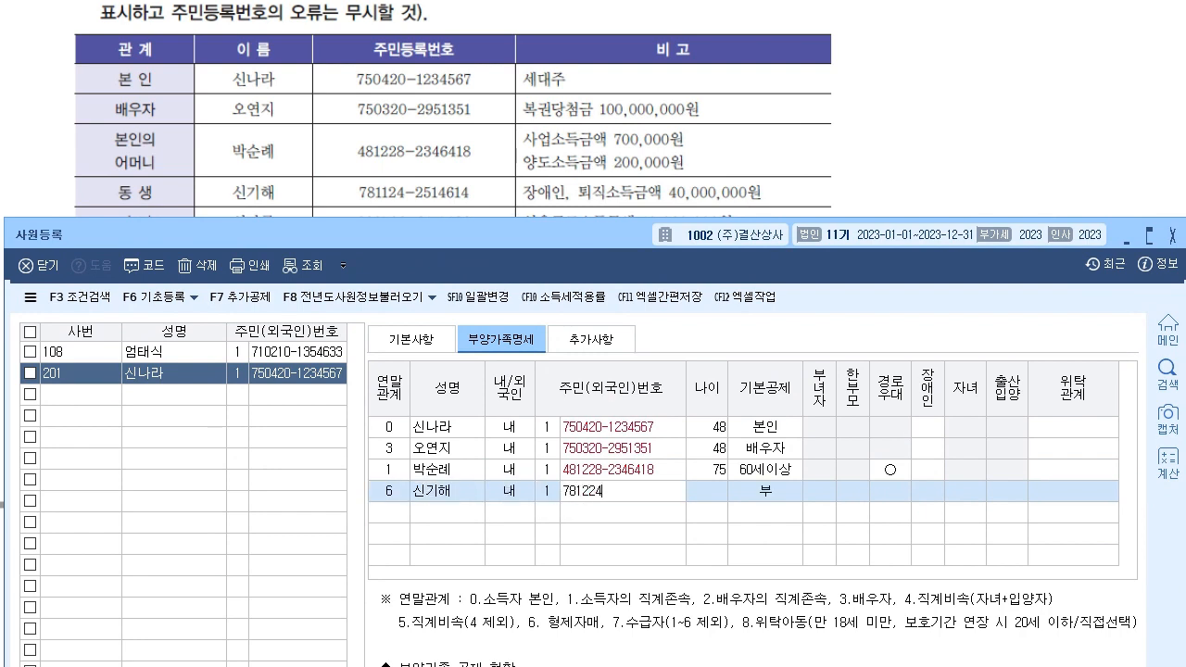
key(Return)
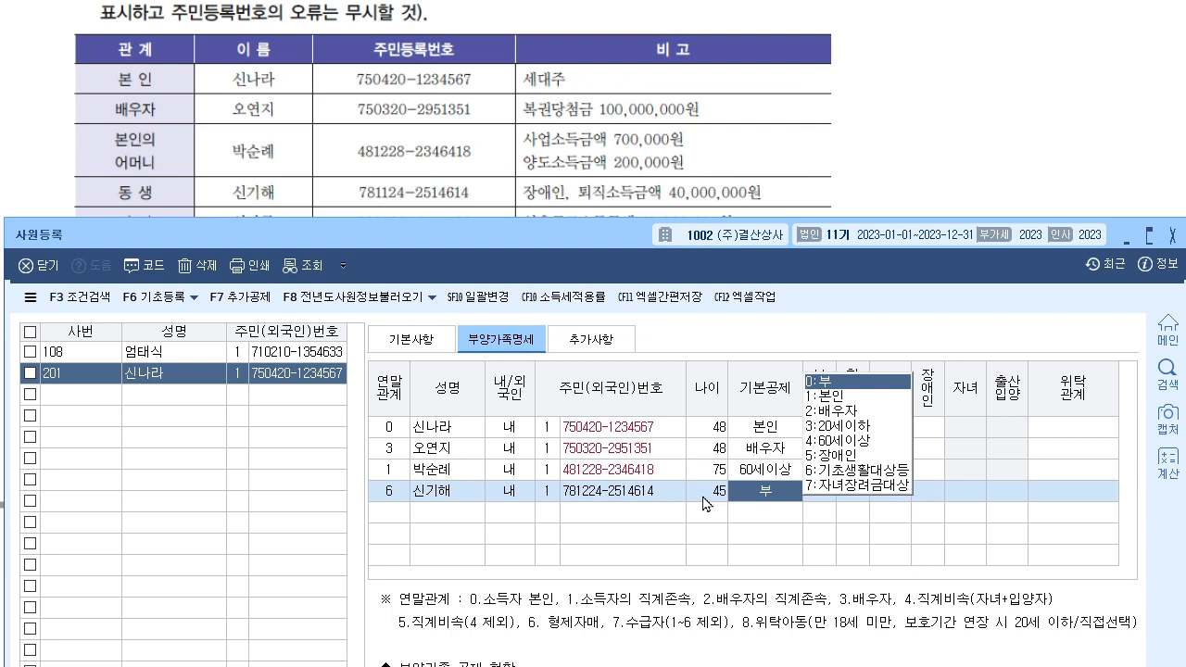
- Annotate the reference to show the brother's deduction is 부, then clear the marks and select the empty fifth row
click(649, 181)
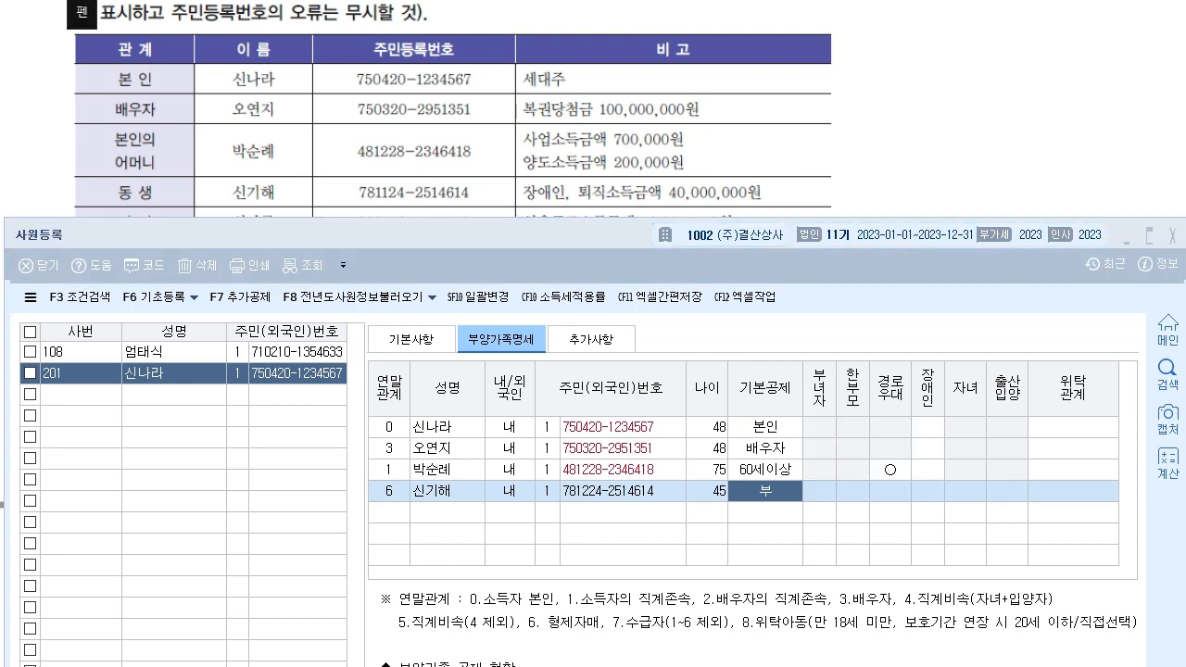
mouse_move(566, 204)
mouse_down()
mouse_move(664, 205)
mouse_move(665, 178)
mouse_move(787, 180)
mouse_move(772, 203)
mouse_move(806, 174)
mouse_up()
mouse_move(543, 175)
mouse_down()
mouse_move(574, 198)
mouse_move(541, 198)
mouse_up()
drag(352, 181, 407, 204)
drag(406, 180, 354, 204)
drag(265, 200, 287, 185)
drag(169, 178, 211, 198)
drag(209, 176, 174, 197)
mouse_move(780, 484)
mouse_down()
mouse_move(753, 502)
mouse_move(757, 480)
mouse_up()
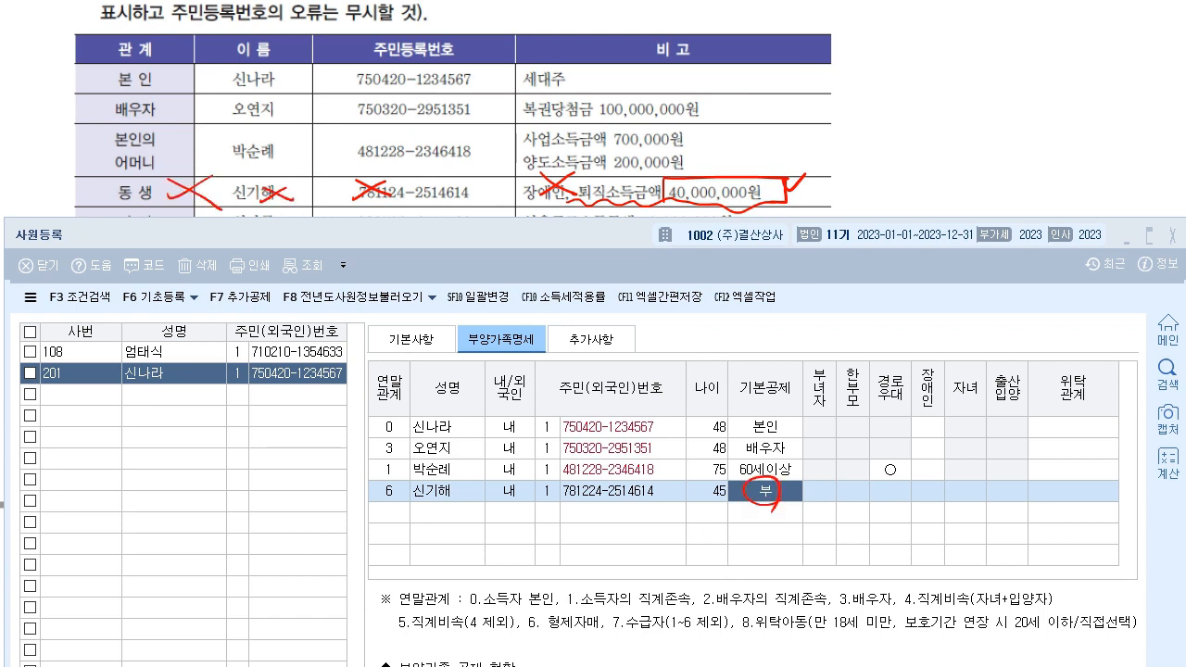
key(Escape)
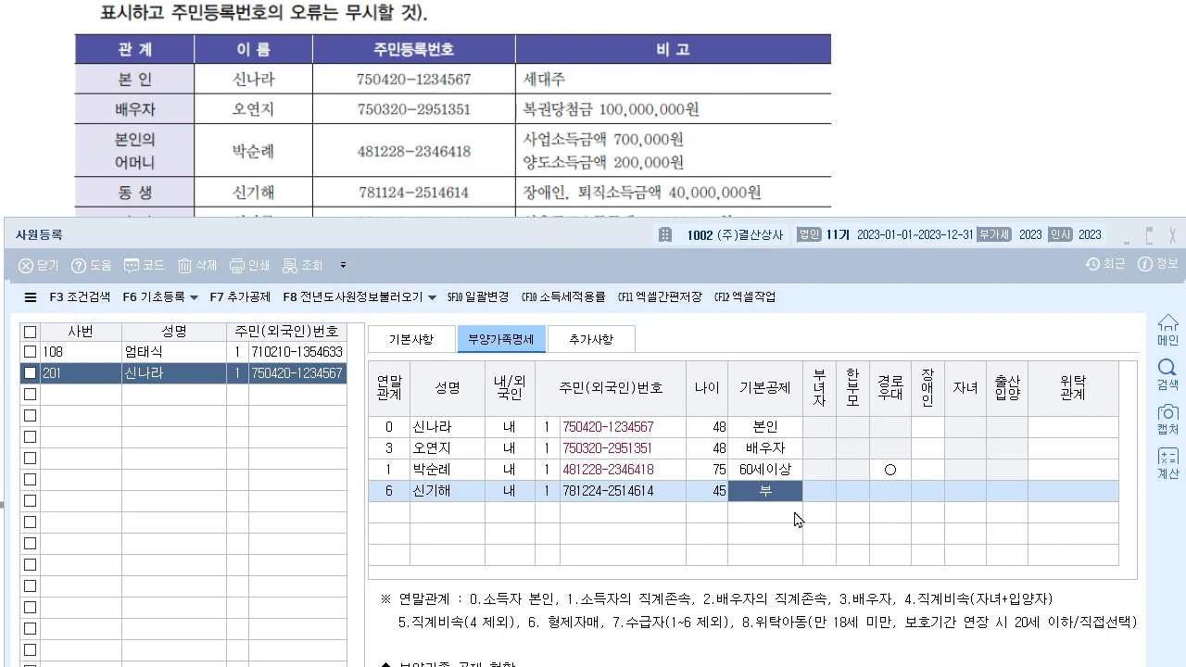
click(410, 512)
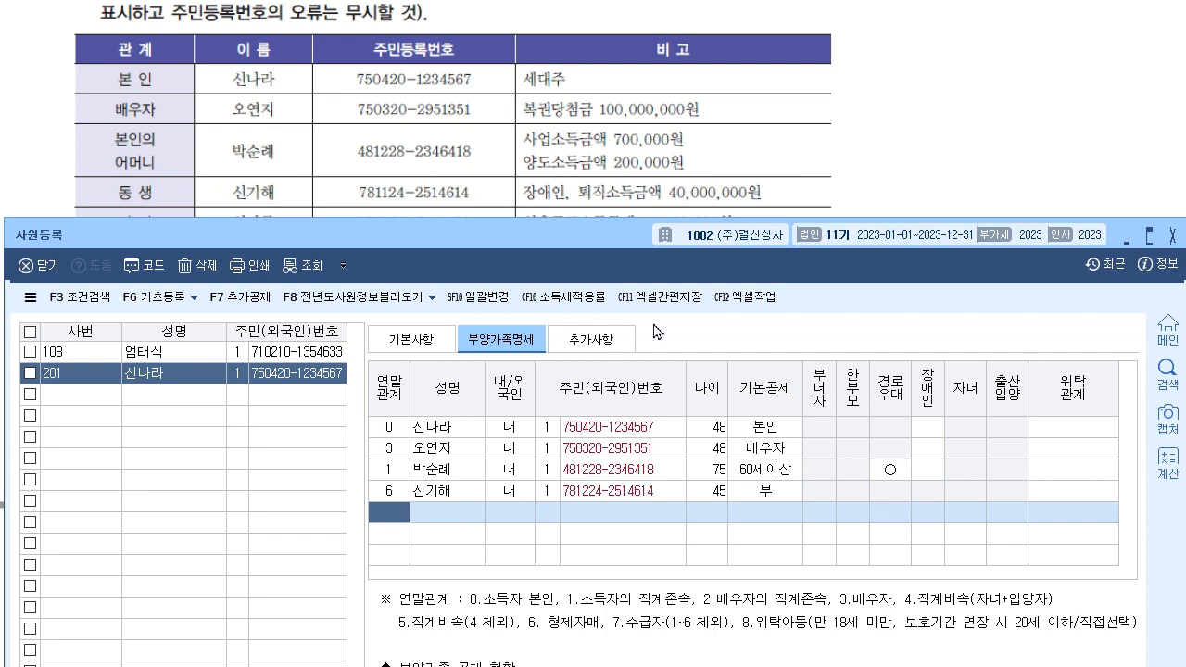
- Add the elder daughter as relation 4, age 25, with her resident number and basic deduction 부
scroll(516, 56, down, 1)
drag(459, 245, 473, 173)
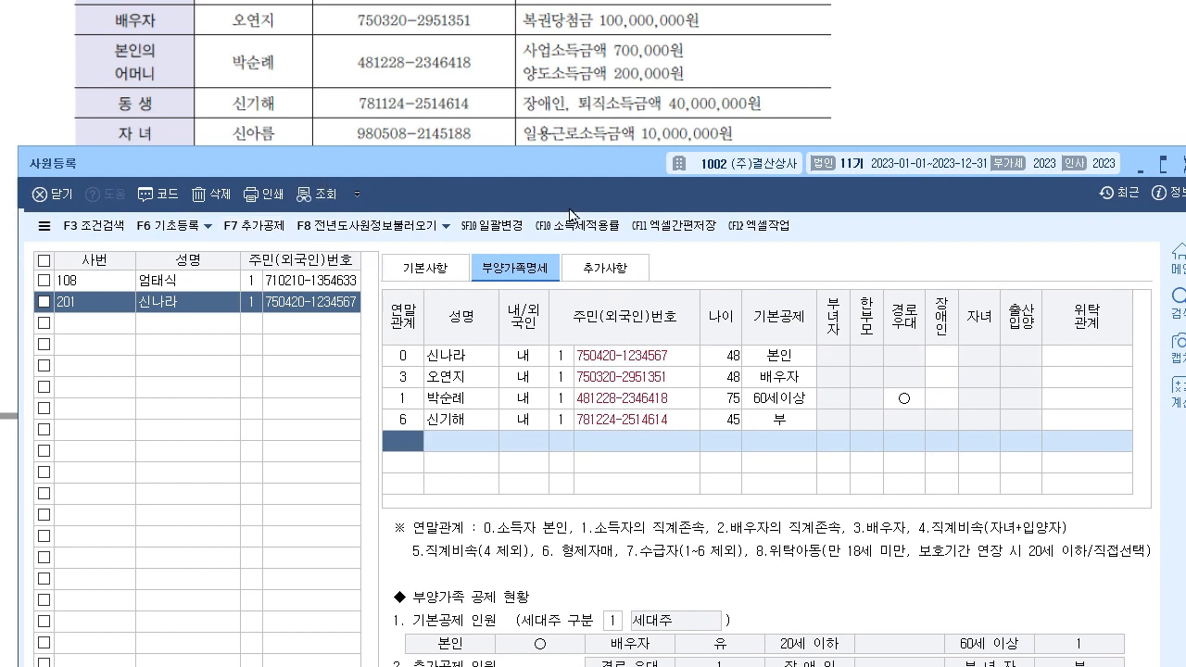
text(4)
key(Return)
key(Return)
key(Return)
key(Return)
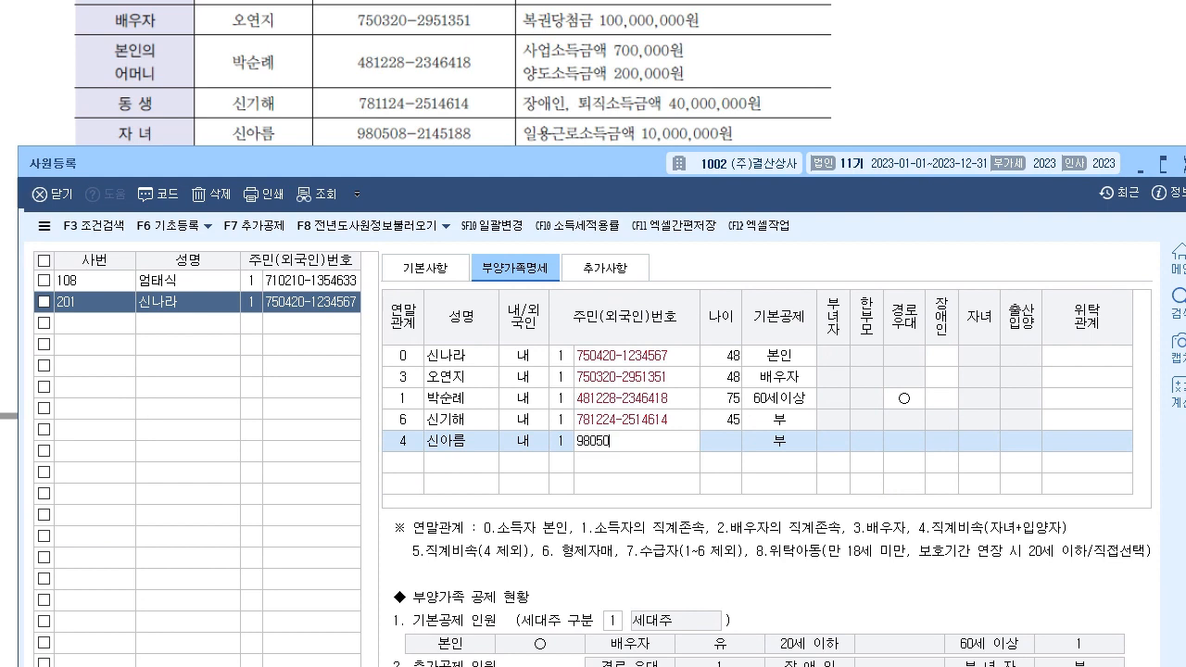
key(Return)
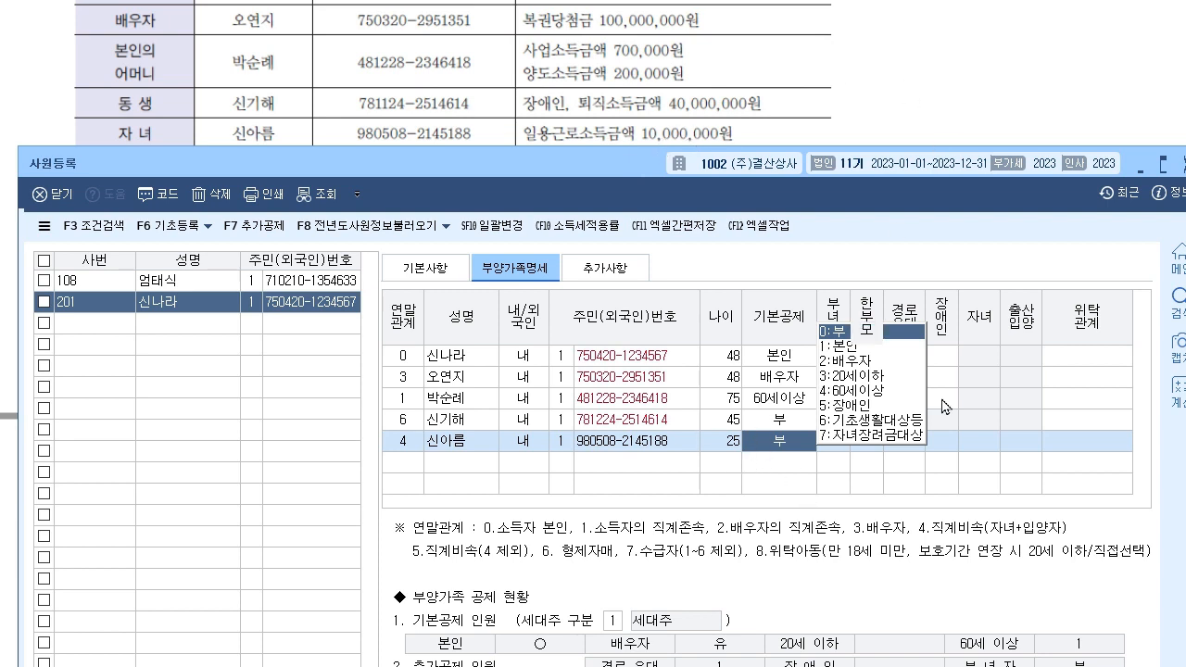
key(Return)
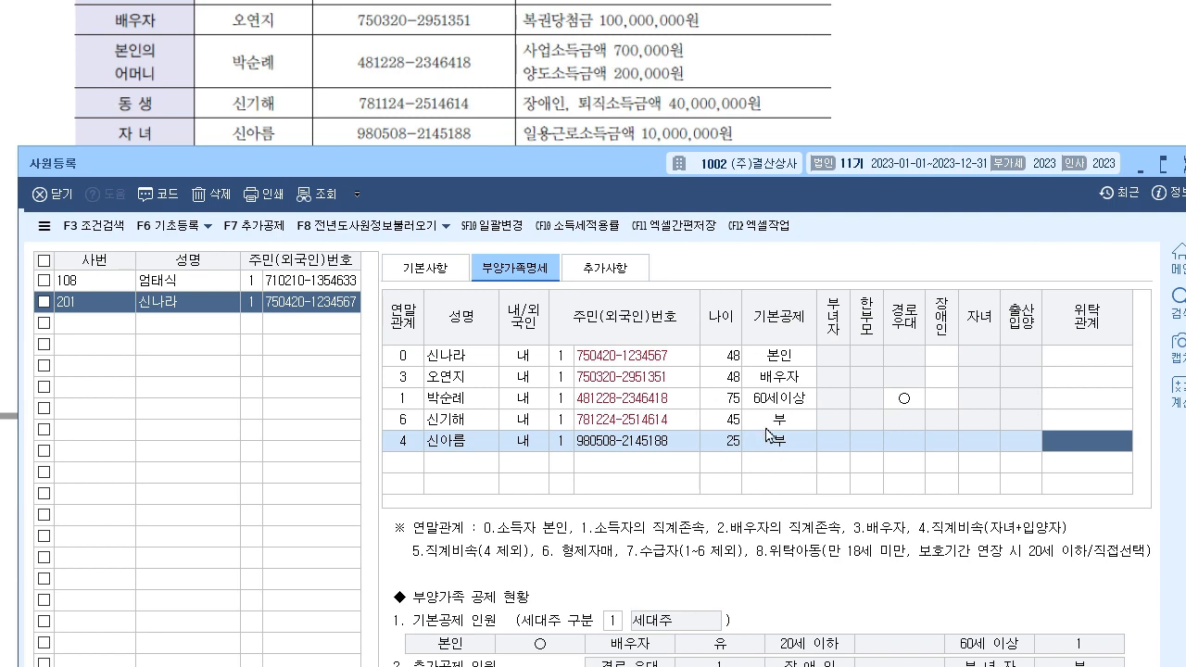
drag(572, 147, 575, 193)
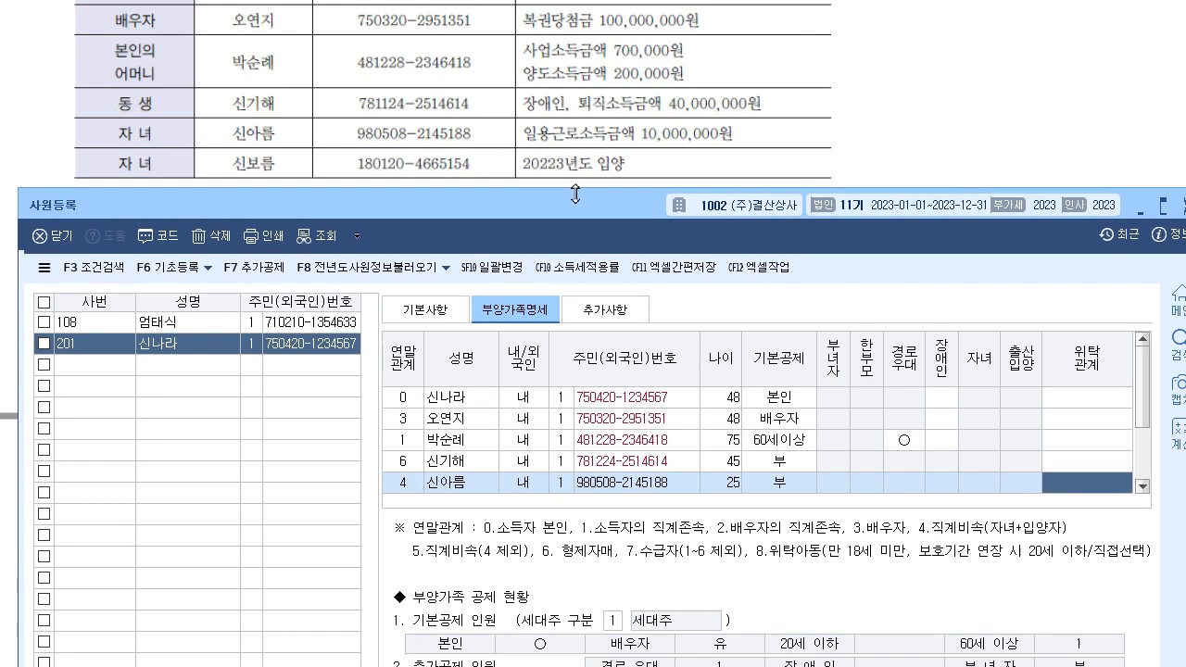
- Add the younger daughter as relation 4 with her resident number, giving age 5 and 20세이하 deduction
scroll(538, 463, down, 1)
click(399, 488)
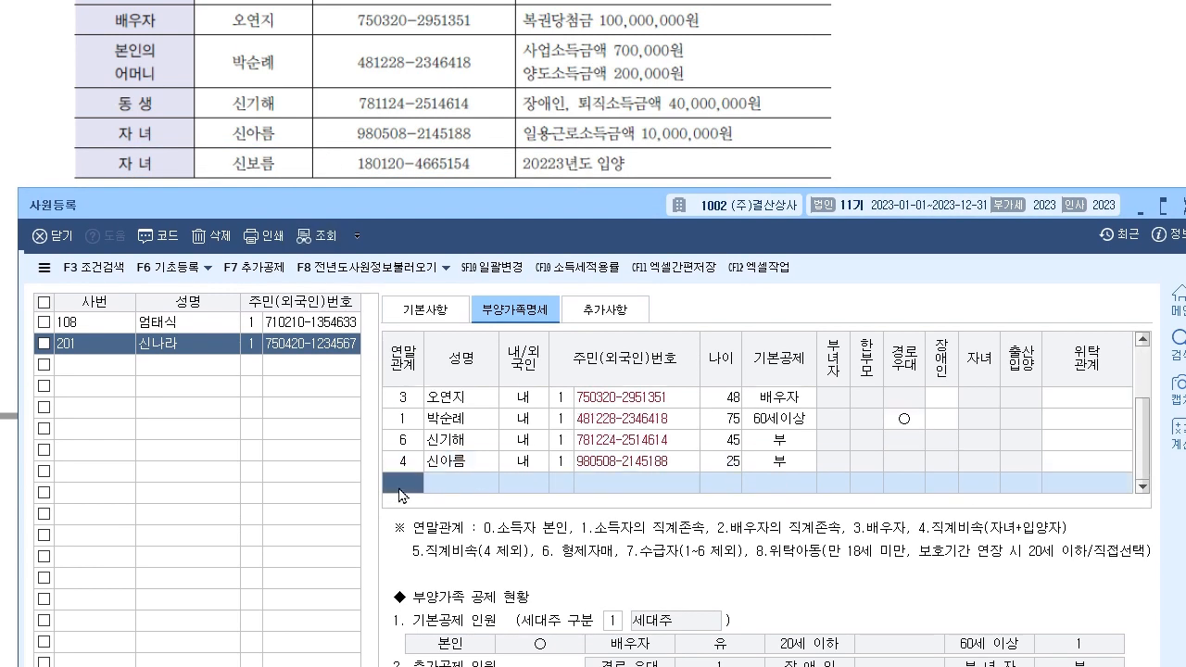
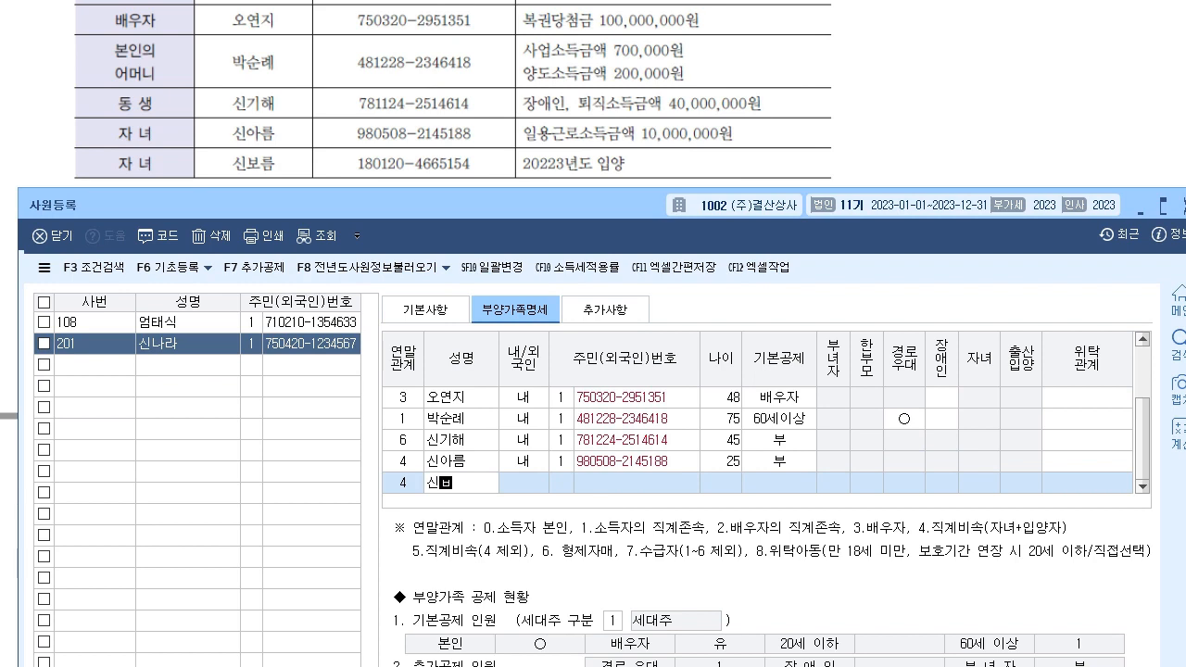
key(Return)
key(Return)
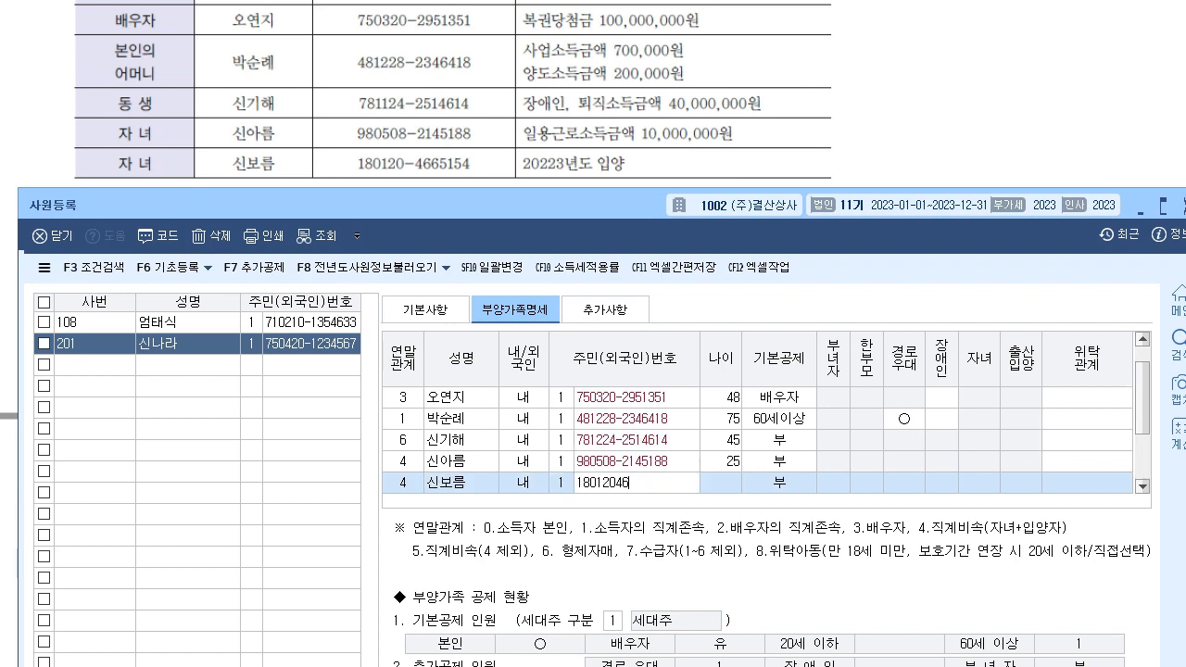
key(Return)
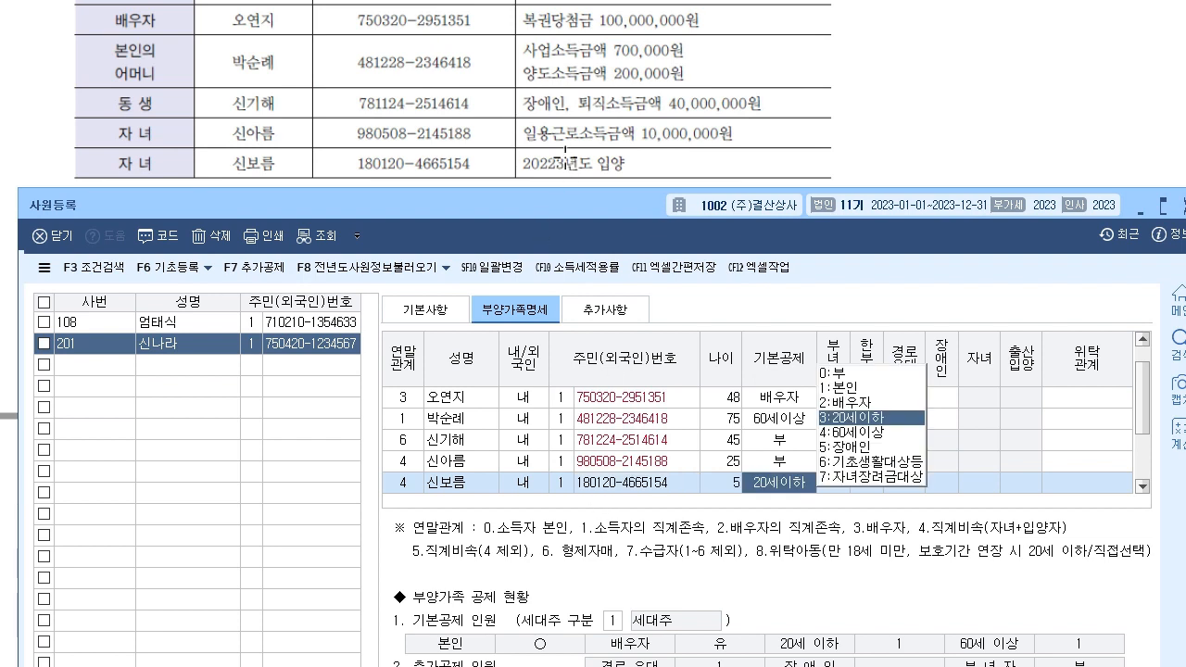
- Annotate the reference's adoption note, marking the year and the word 입양
click(633, 62)
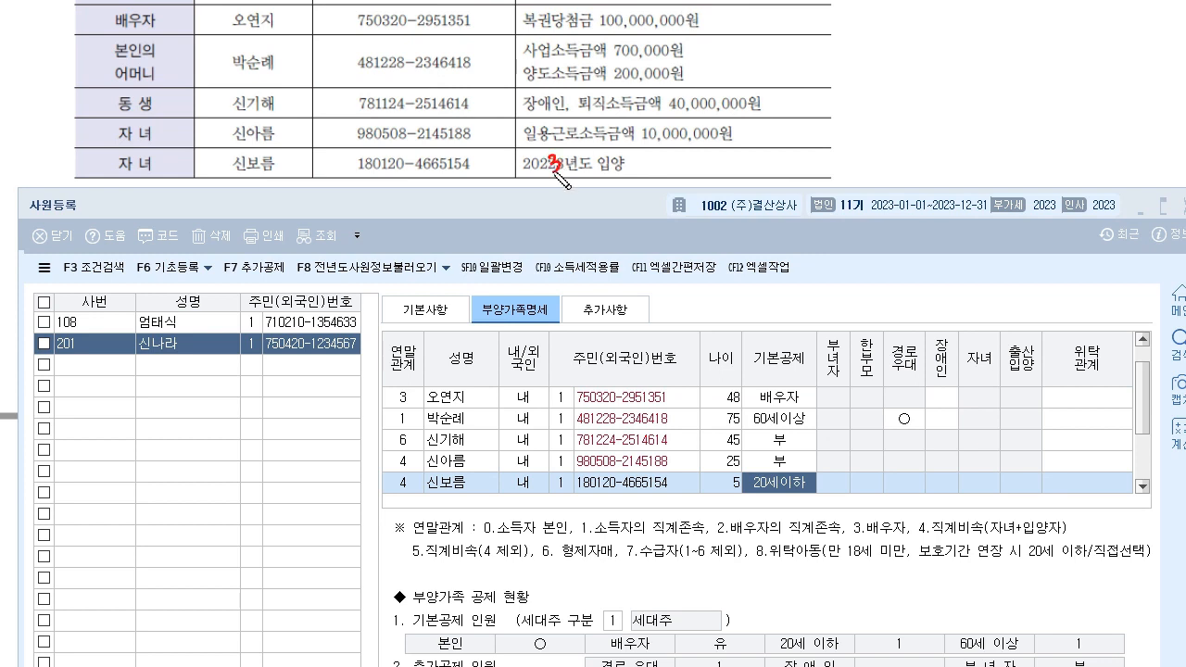
mouse_move(548, 173)
mouse_down()
mouse_move(556, 155)
mouse_move(522, 178)
mouse_move(553, 189)
mouse_move(567, 218)
mouse_move(625, 219)
mouse_up()
mouse_move(619, 159)
mouse_down()
mouse_move(600, 178)
mouse_move(617, 158)
mouse_up()
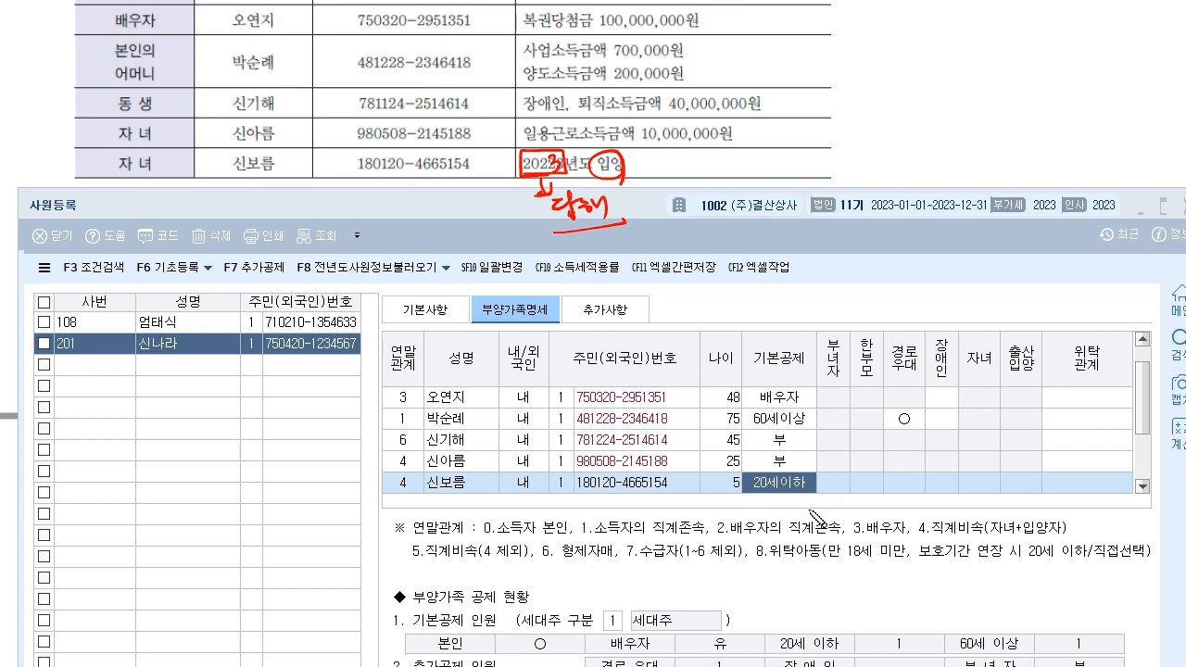
- Set the younger daughter's 출산입양 to 2:둘째, marking 자녀 as not applicable
drag(965, 374, 993, 371)
mouse_move(986, 474)
mouse_down()
mouse_move(972, 491)
mouse_move(1045, 469)
mouse_move(997, 492)
mouse_up()
mouse_move(794, 491)
mouse_down()
mouse_move(1022, 515)
mouse_move(1024, 485)
mouse_up()
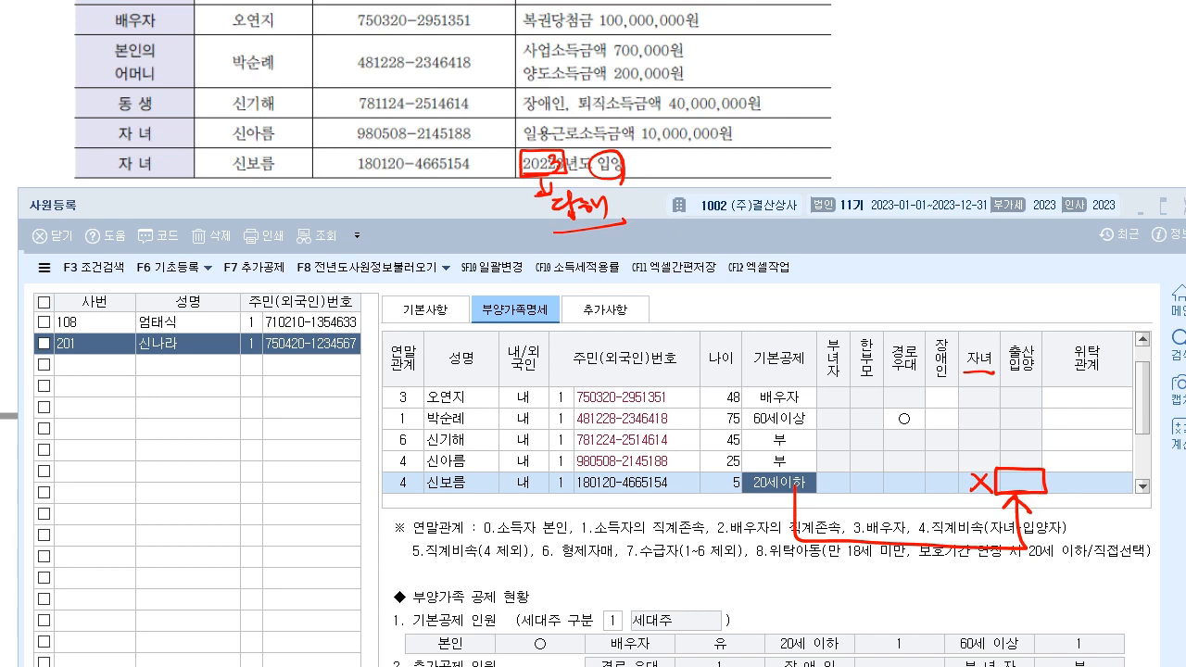
click(1022, 483)
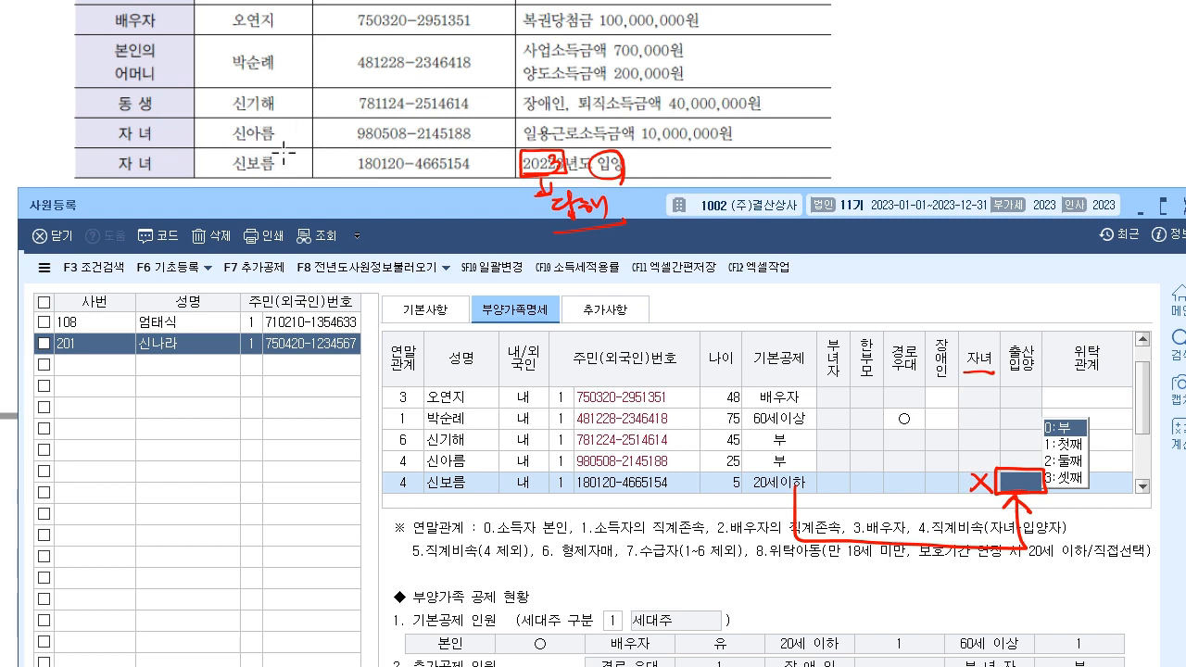
click(1065, 461)
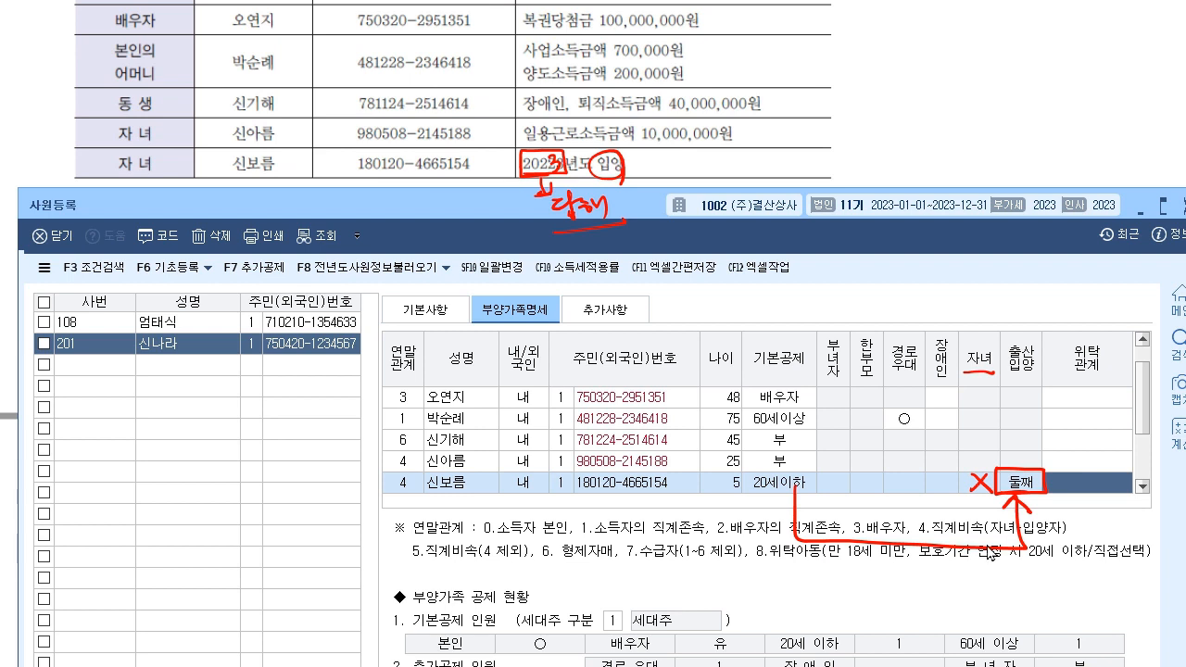
key(Escape)
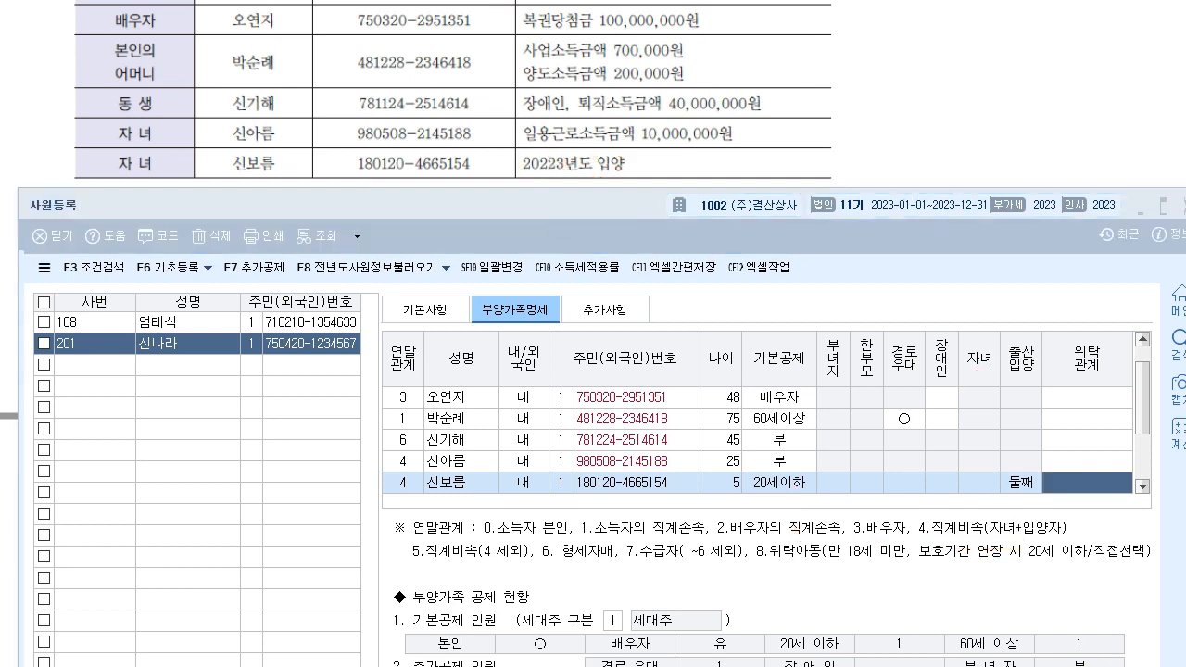
- Leave her 자녀 unset and annotate the adoption year note in the reference
click(981, 484)
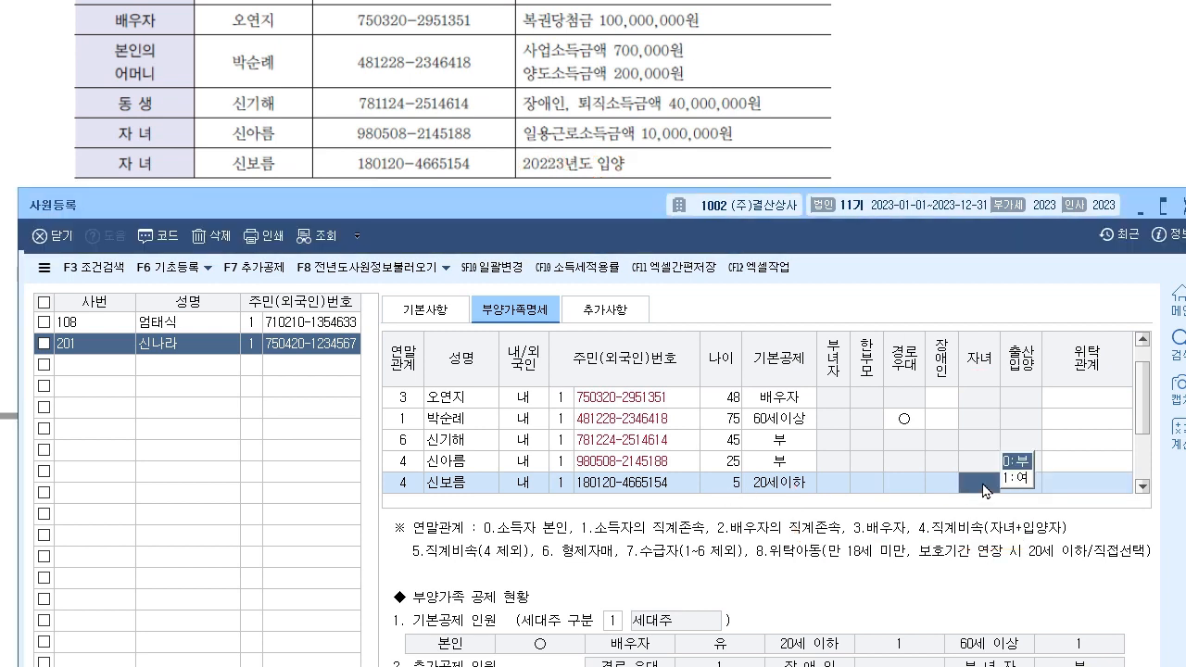
click(1086, 474)
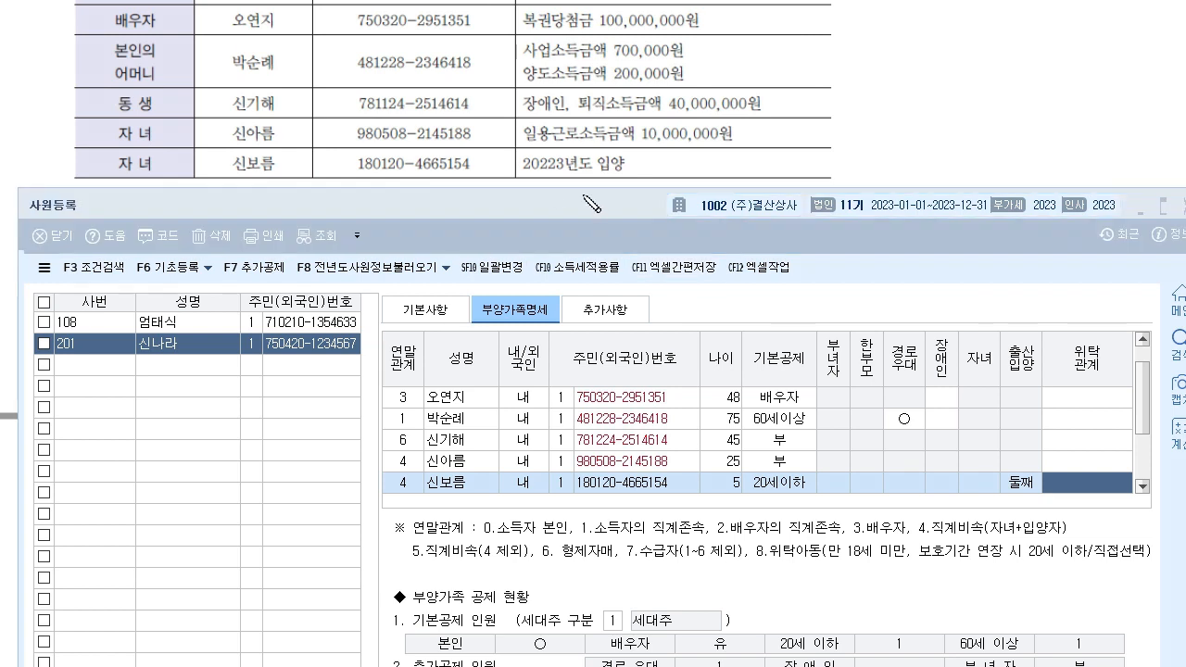
mouse_move(562, 164)
mouse_down()
mouse_move(528, 164)
mouse_move(544, 196)
mouse_move(574, 197)
mouse_move(508, 212)
mouse_move(574, 202)
mouse_move(583, 223)
mouse_move(585, 183)
mouse_move(595, 191)
mouse_up()
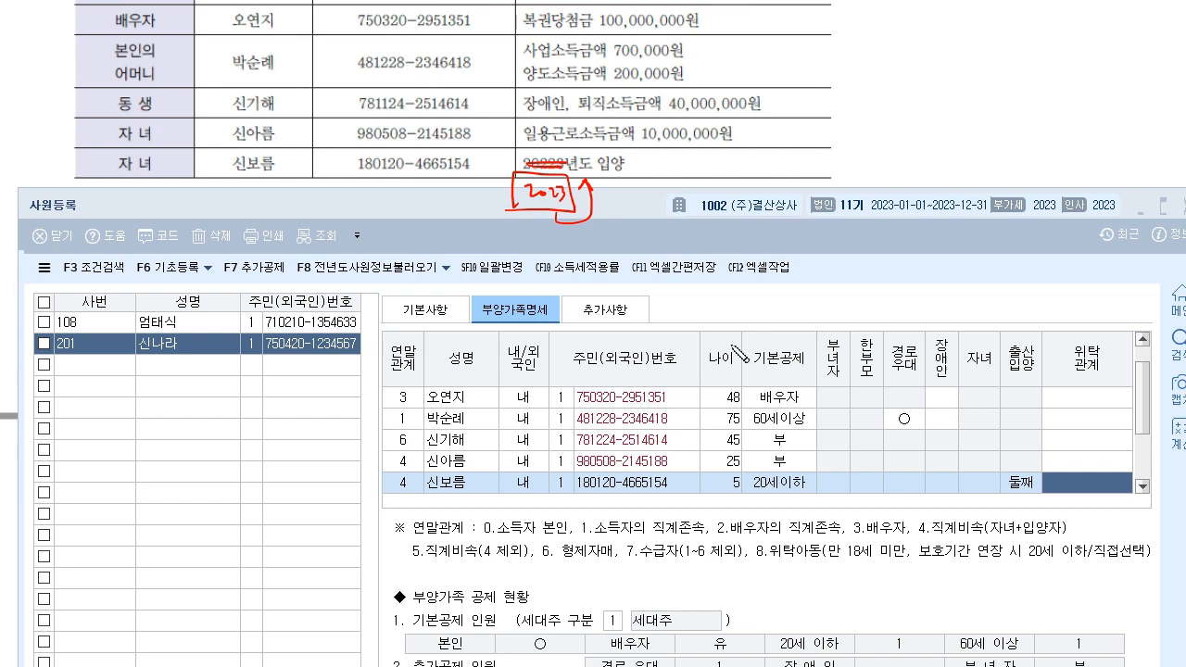
drag(1056, 452, 1010, 496)
drag(998, 454, 1036, 508)
mouse_move(637, 154)
mouse_down()
mouse_move(649, 176)
mouse_move(693, 169)
mouse_up()
mouse_move(626, 195)
mouse_down()
mouse_move(699, 173)
mouse_move(618, 185)
mouse_move(633, 194)
mouse_up()
drag(501, 228, 739, 179)
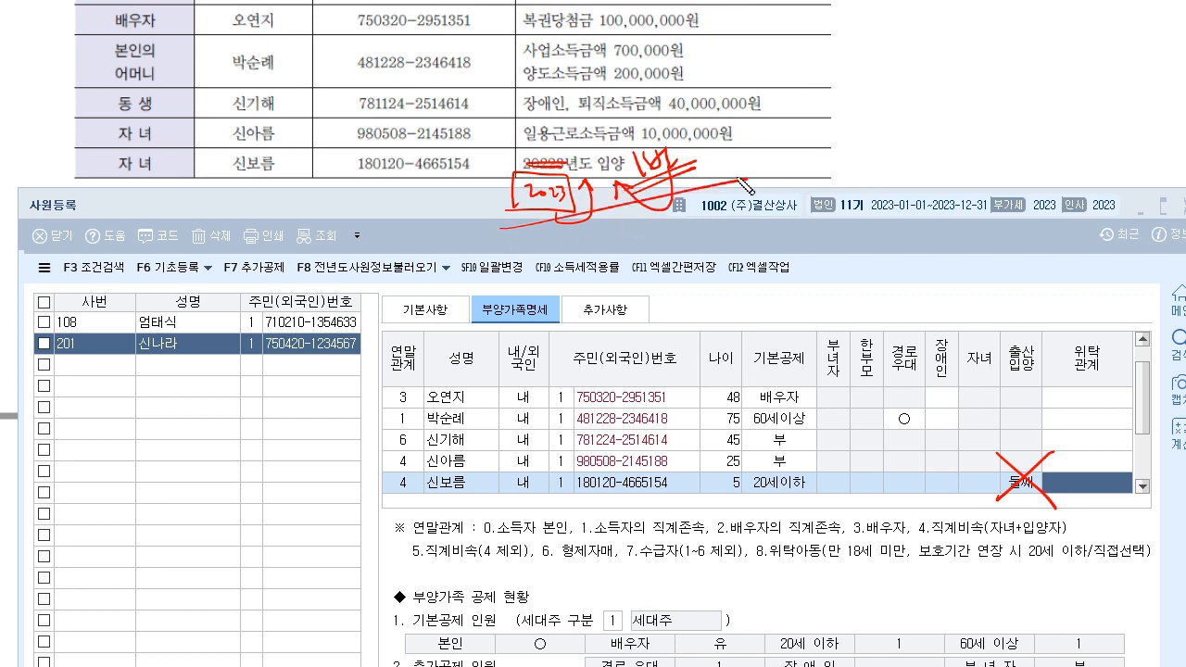
key(Escape)
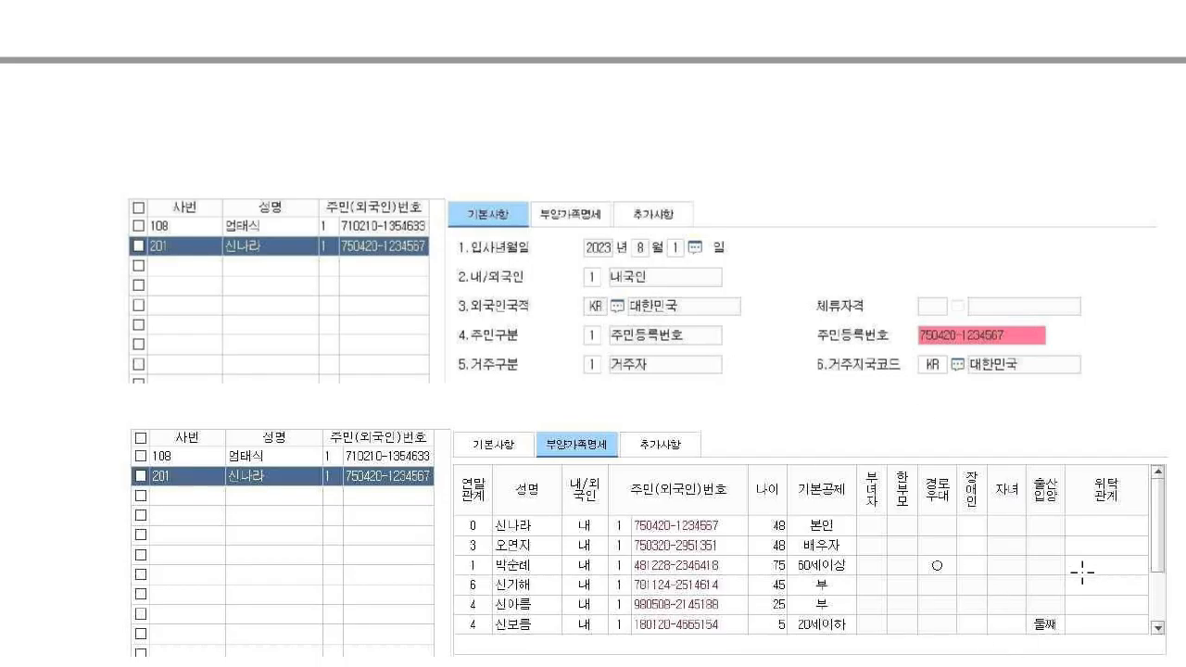
- Return to the 사원등록 window, moved to the top and enlarged to show all six dependant rows
scroll(794, 503, up, 5)
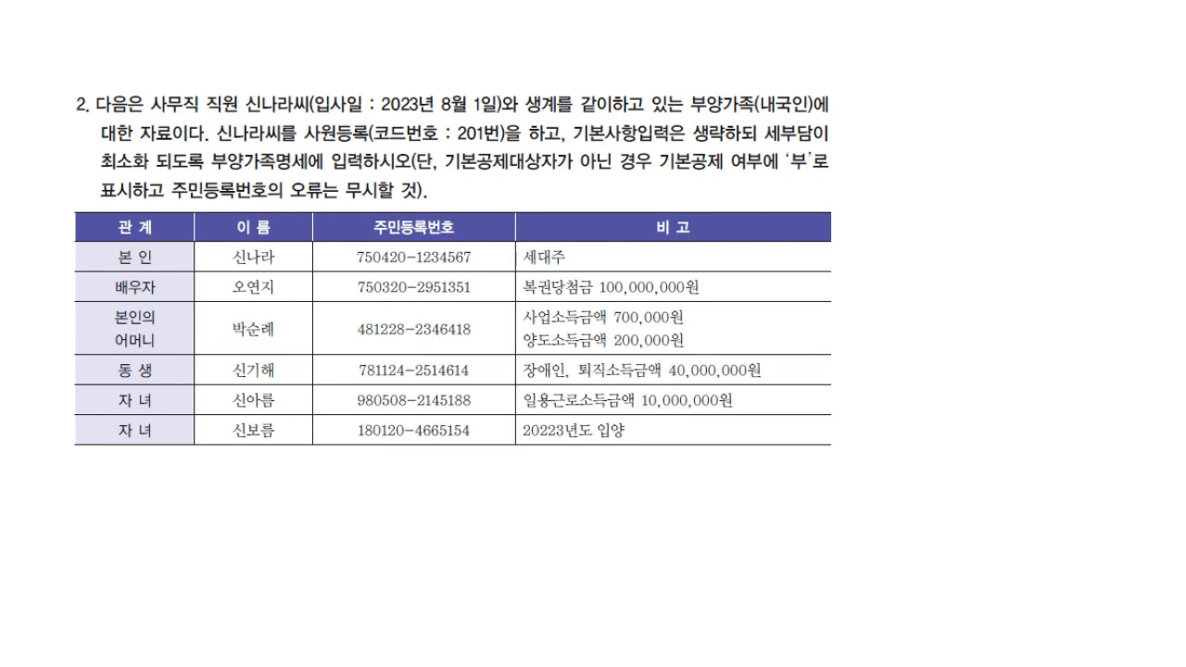
key(alt+Tab)
drag(577, 209, 575, 11)
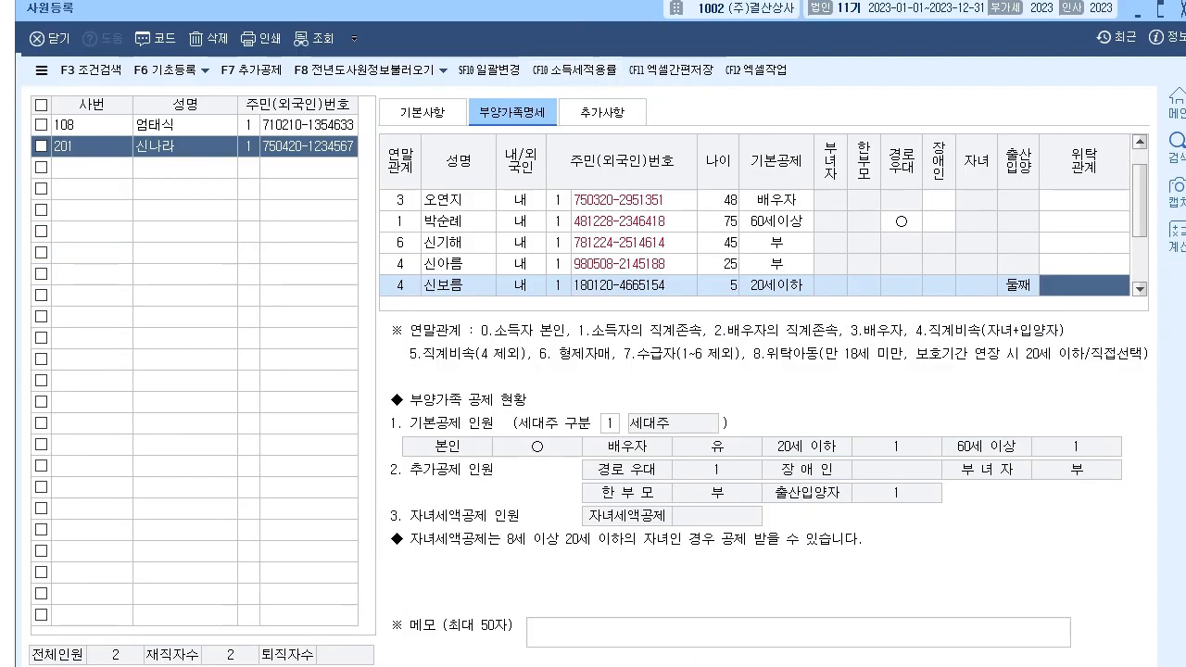
drag(593, 664, 593, 665)
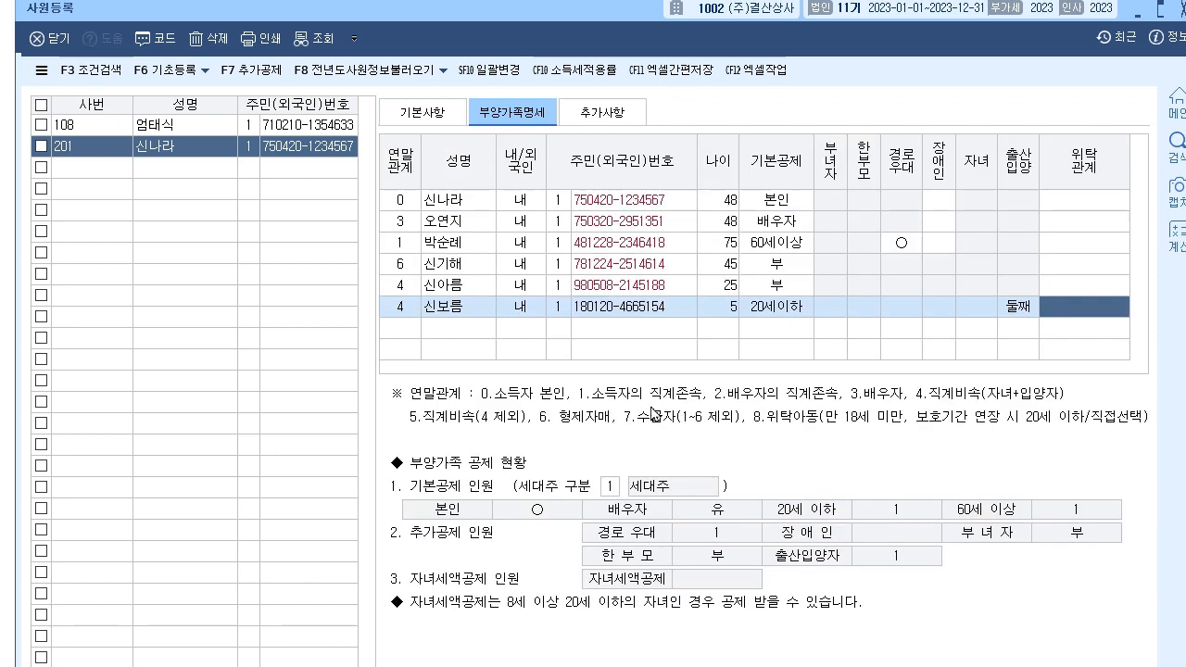
click(534, 333)
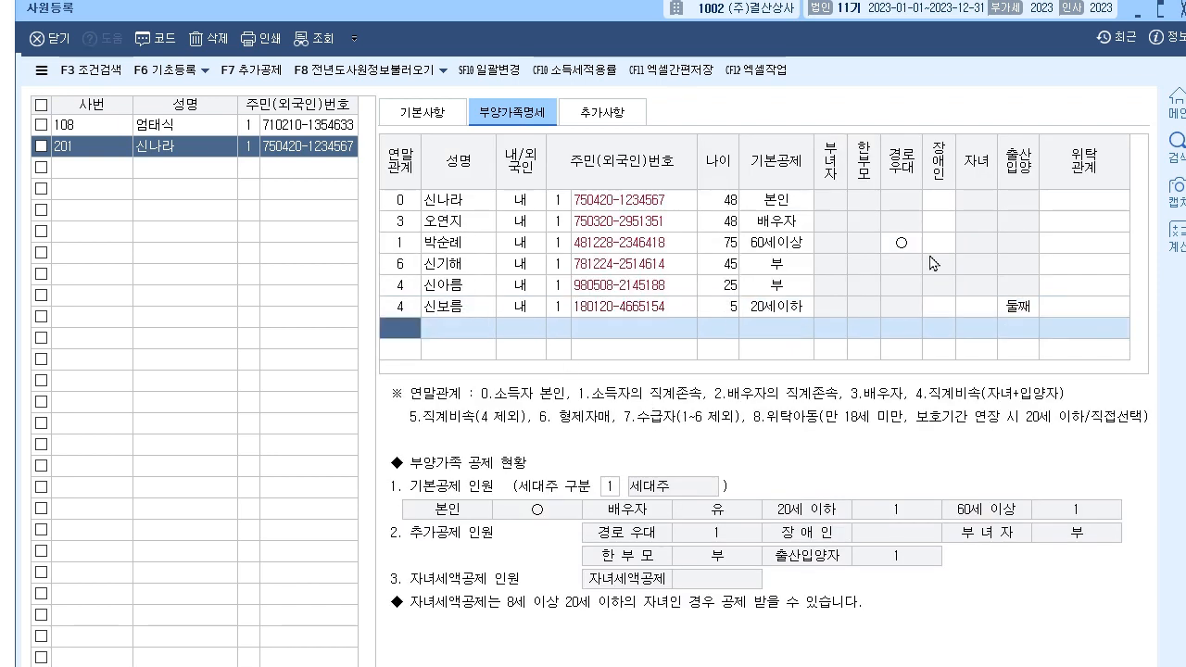
drag(560, 14, 549, 41)
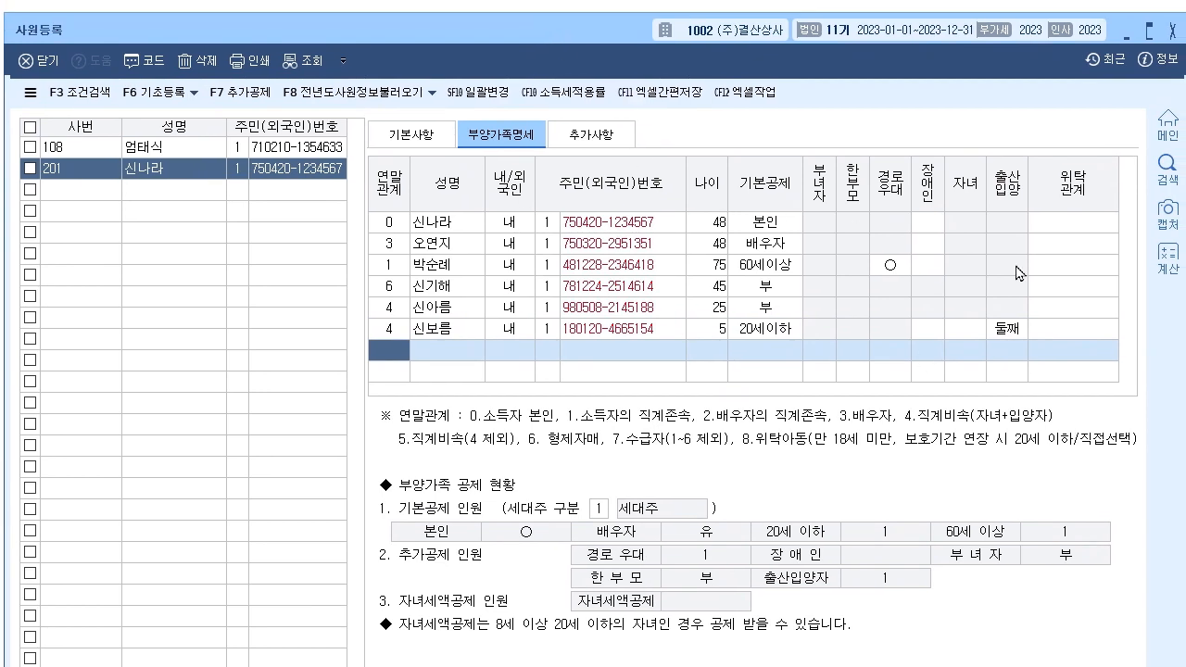